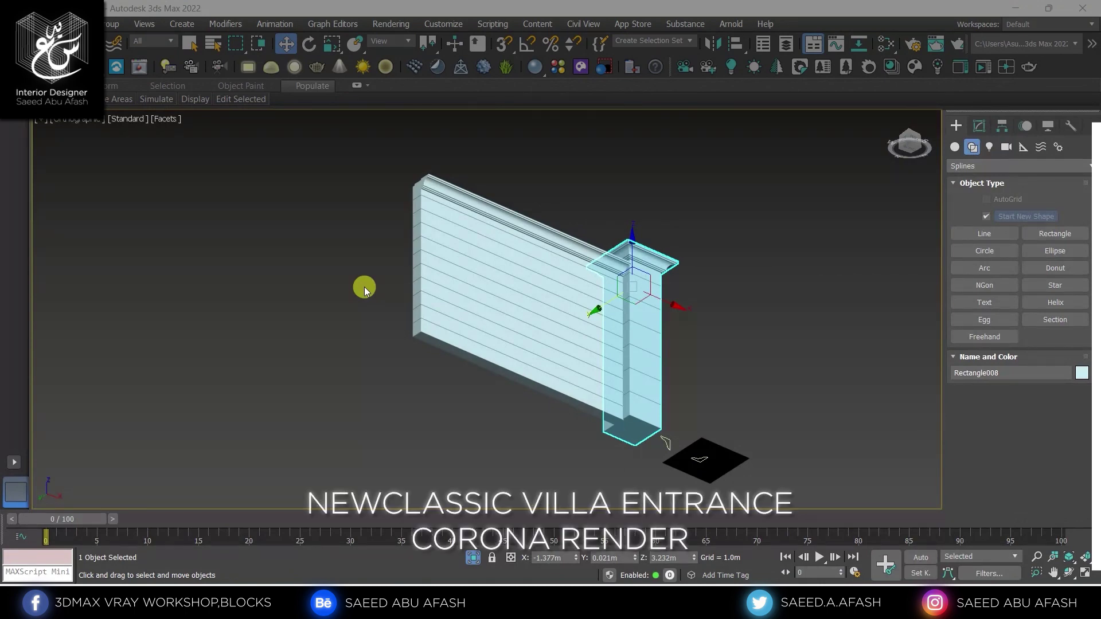
Step: Inspect the slatted wall, corniced pillar and moulding profile from several angles, ending in Top view
left_click(508, 333)
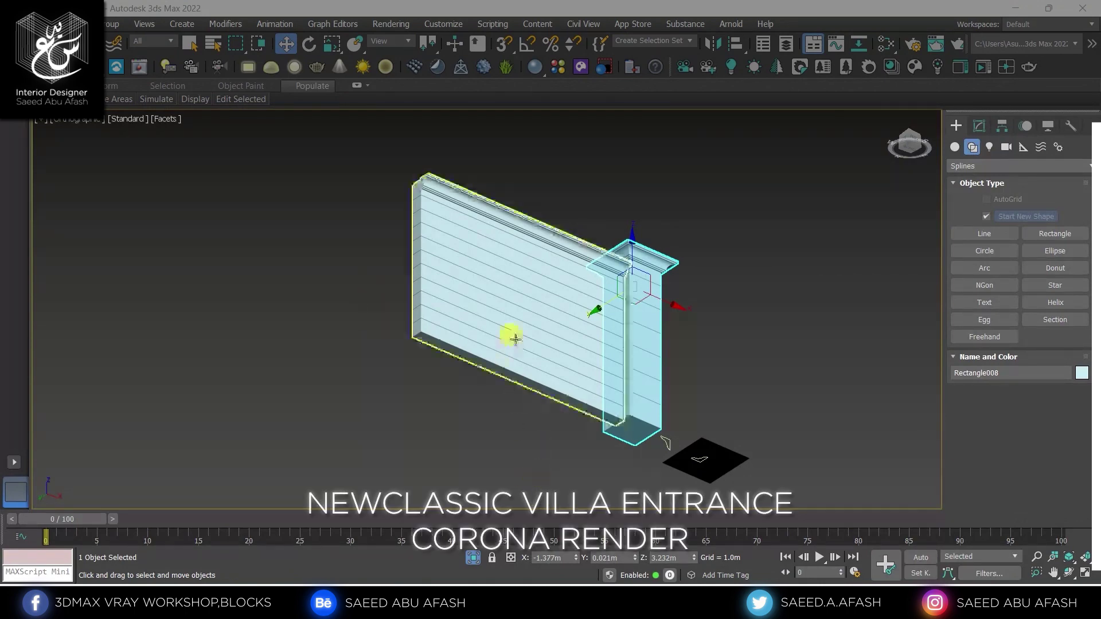
scroll(560, 302, "up", 4)
scroll(554, 310, "up", 2)
scroll(554, 310, "down", 3)
scroll(664, 327, "up", 3)
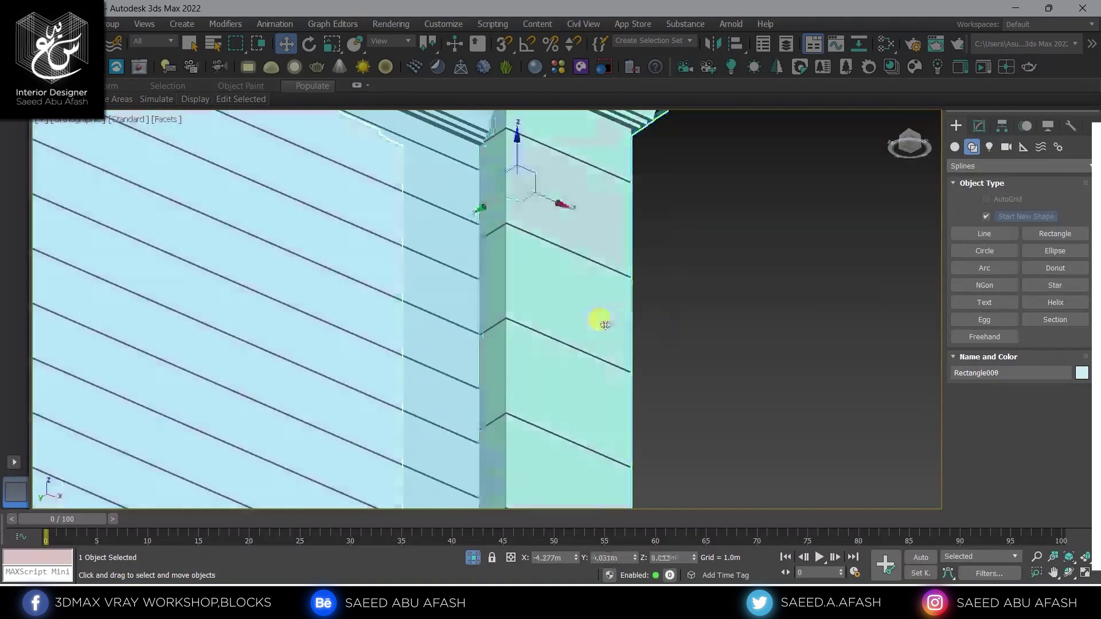
left_click(597, 320)
scroll(597, 319, "down", 5)
scroll(609, 318, "up", 5)
scroll(608, 318, "down", 3)
scroll(591, 332, "up", 4)
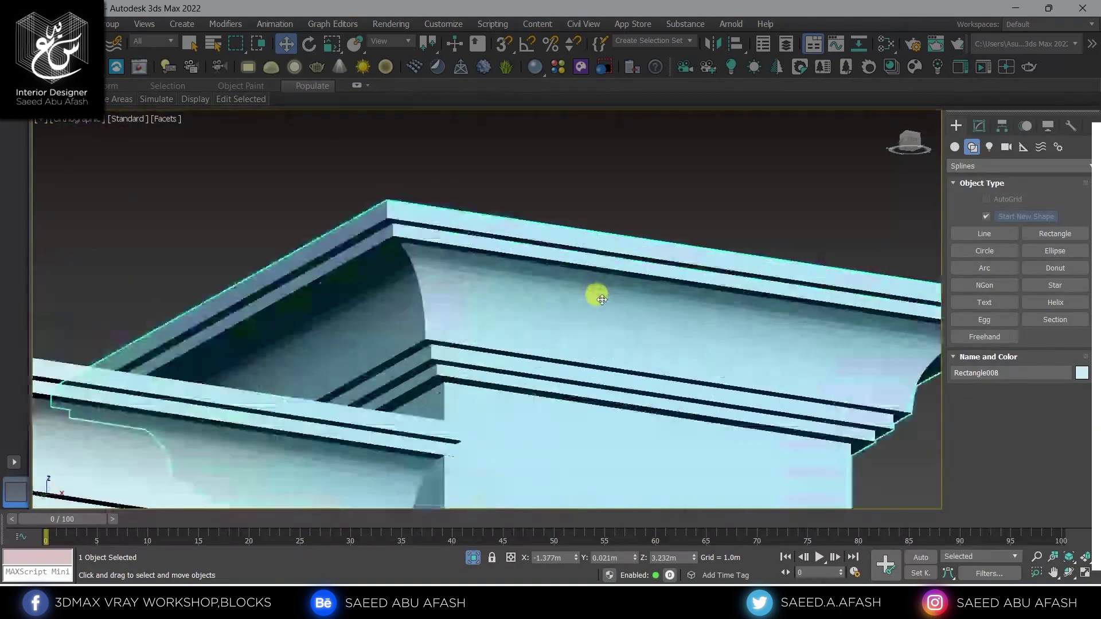
scroll(595, 295, "down", 4)
scroll(603, 364, "up", 1)
scroll(597, 346, "down", 3)
scroll(572, 297, "down", 2)
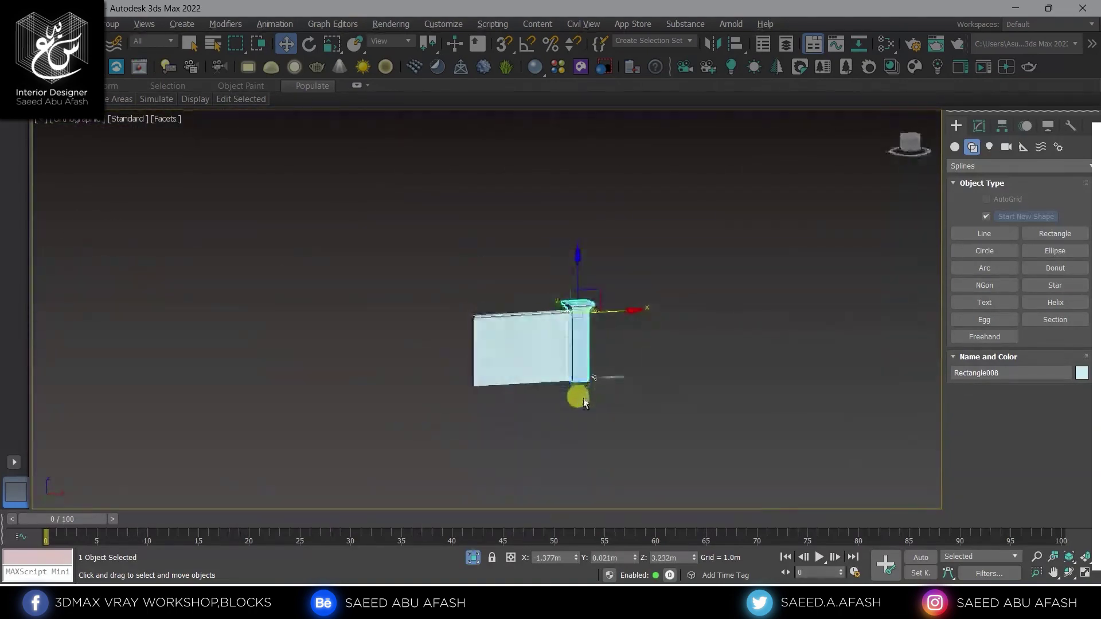
scroll(579, 393, "up", 4)
scroll(580, 413, "up", 2)
mouse_move(551, 396)
middle_mouse_down("alt")
mouse_move(524, 327)
mouse_move(546, 354)
middle_mouse_up("alt")
scroll(546, 354, "down", 3)
scroll(646, 305, "down", 2)
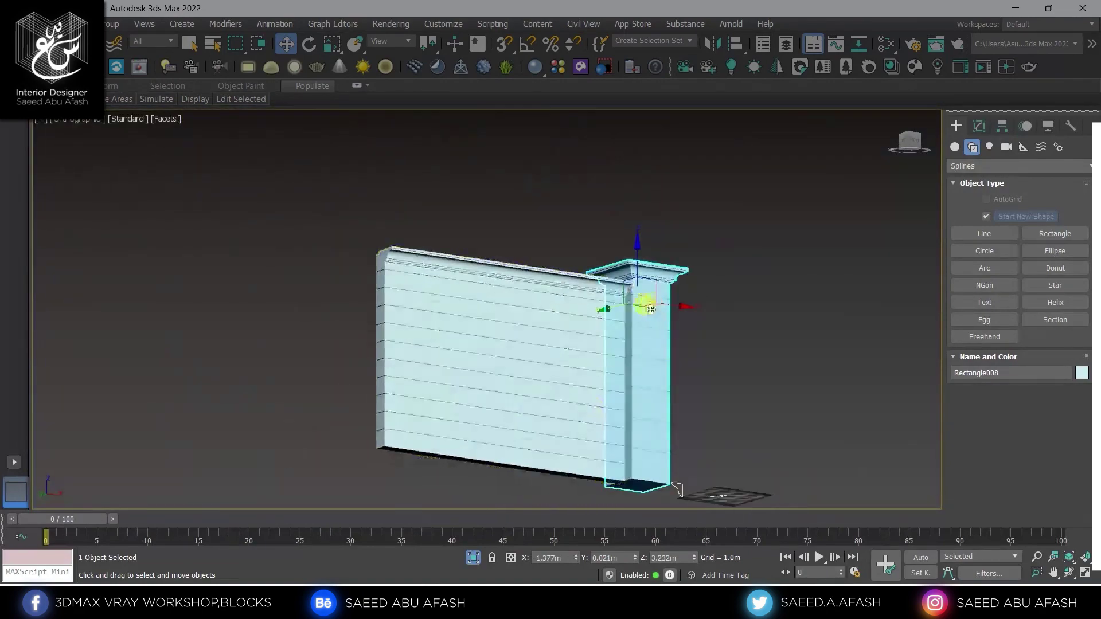
scroll(494, 217, "up", 4)
scroll(493, 216, "up", 1)
scroll(537, 377, "down", 3)
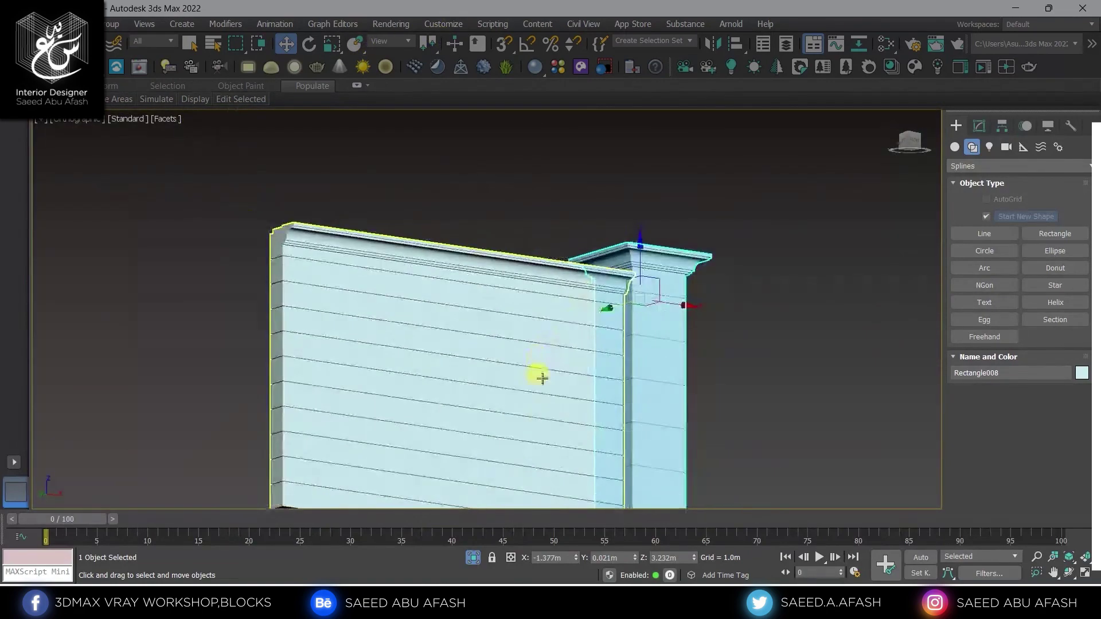
scroll(607, 327, "up", 2)
scroll(597, 327, "up", 1)
scroll(680, 389, "up", 1)
scroll(680, 389, "up", 1)
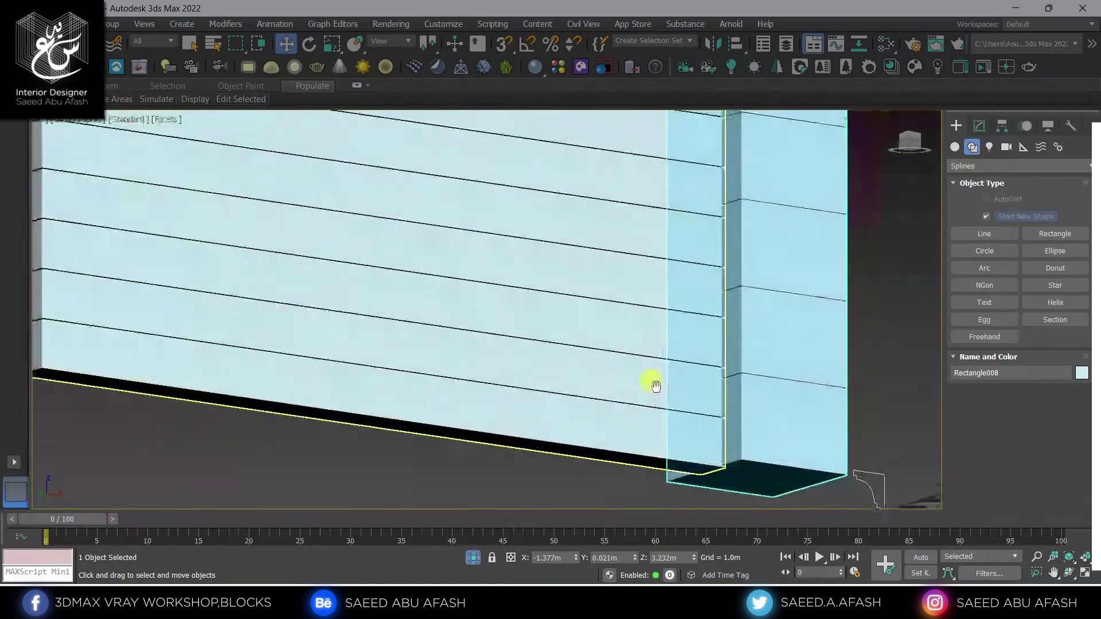
scroll(653, 381, "down", 3)
scroll(671, 423, "up", 4)
scroll(745, 401, "down", 1)
scroll(740, 382, "down", 3)
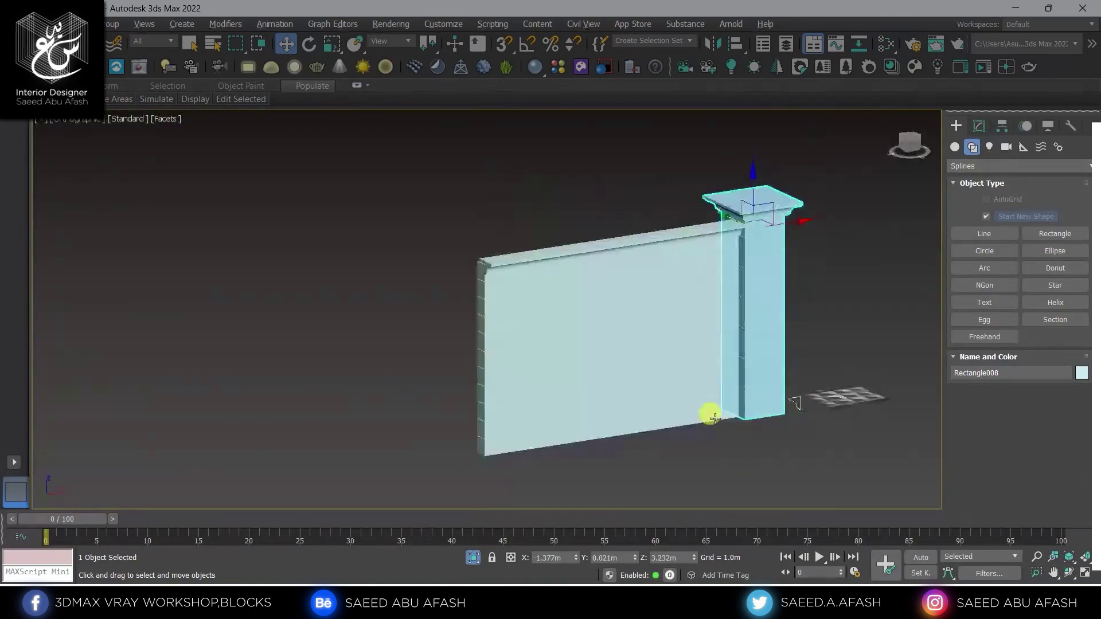
scroll(696, 386, "up", 1)
scroll(671, 331, "up", 1)
scroll(667, 218, "up", 3)
mouse_move(667, 218)
middle_mouse_down("alt")
mouse_move(708, 249)
mouse_move(539, 184)
mouse_move(453, 298)
mouse_move(287, 290)
middle_mouse_up("alt")
scroll(344, 251, "up", 2)
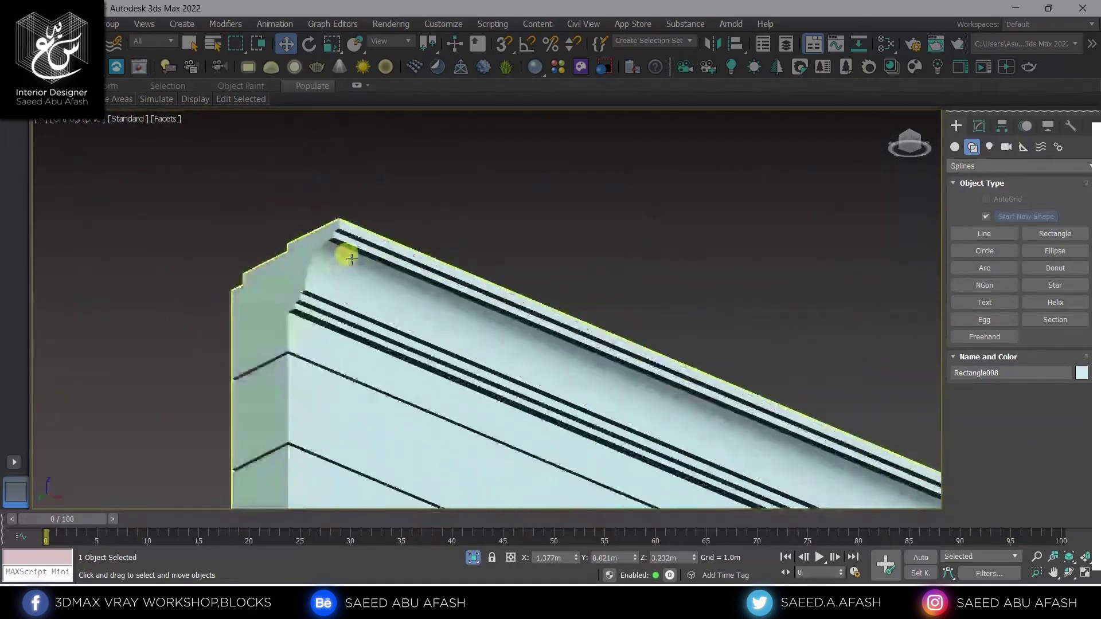
scroll(344, 250, "down", 4)
scroll(583, 396, "up", 2)
scroll(562, 425, "up", 3)
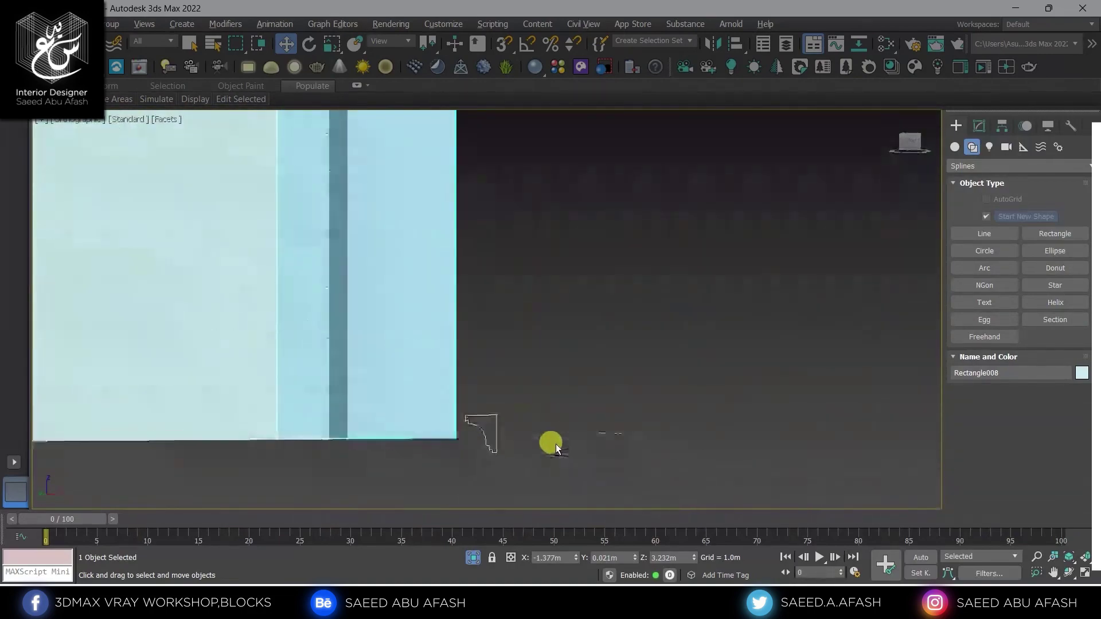
scroll(537, 374, "up", 2)
middle_click_drag(537, 374, 531, 436, "alt")
scroll(578, 367, "down", 3)
scroll(593, 261, "up", 3)
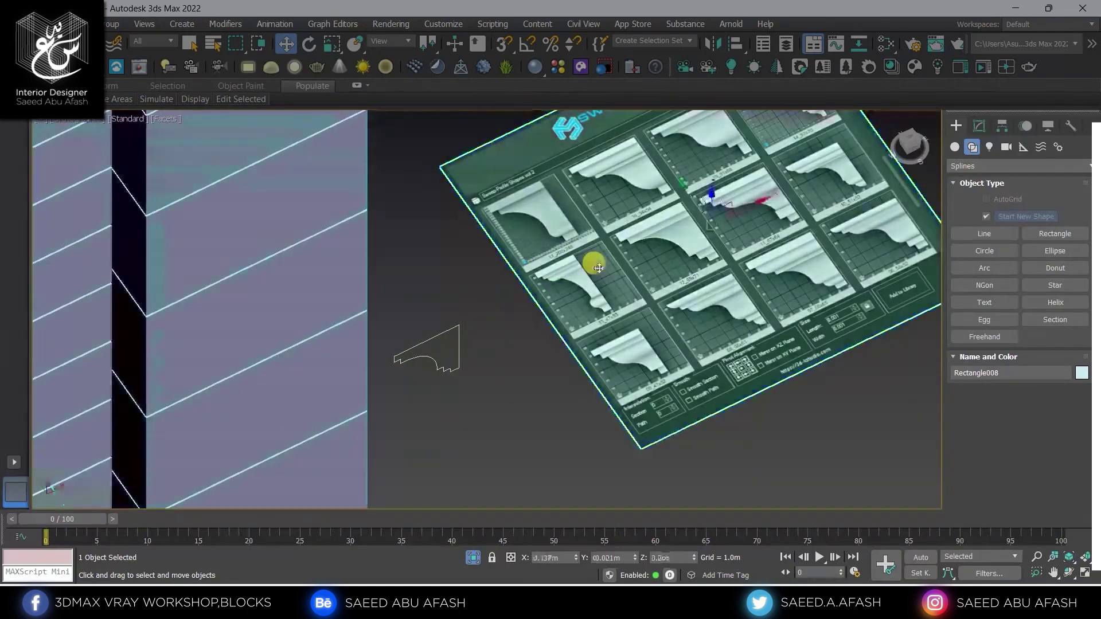
scroll(435, 364, "up", 3)
scroll(428, 359, "up", 2)
left_click(431, 360)
scroll(462, 390, "down", 5)
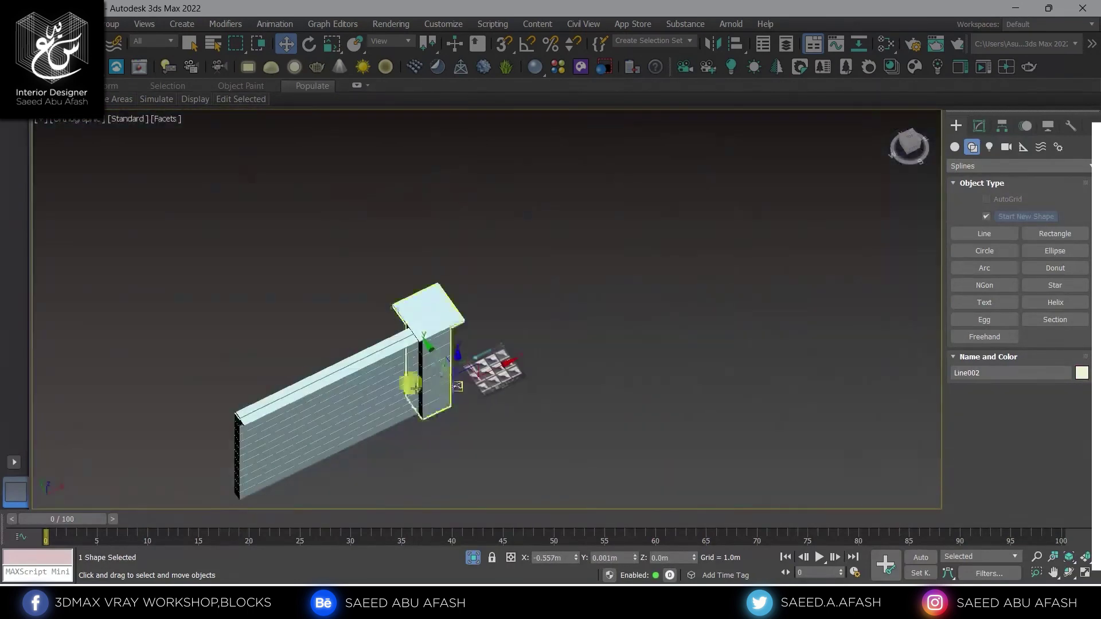
mouse_move(413, 356)
middle_mouse_down("alt")
mouse_move(364, 356)
mouse_move(450, 322)
mouse_move(435, 282)
middle_mouse_up("alt")
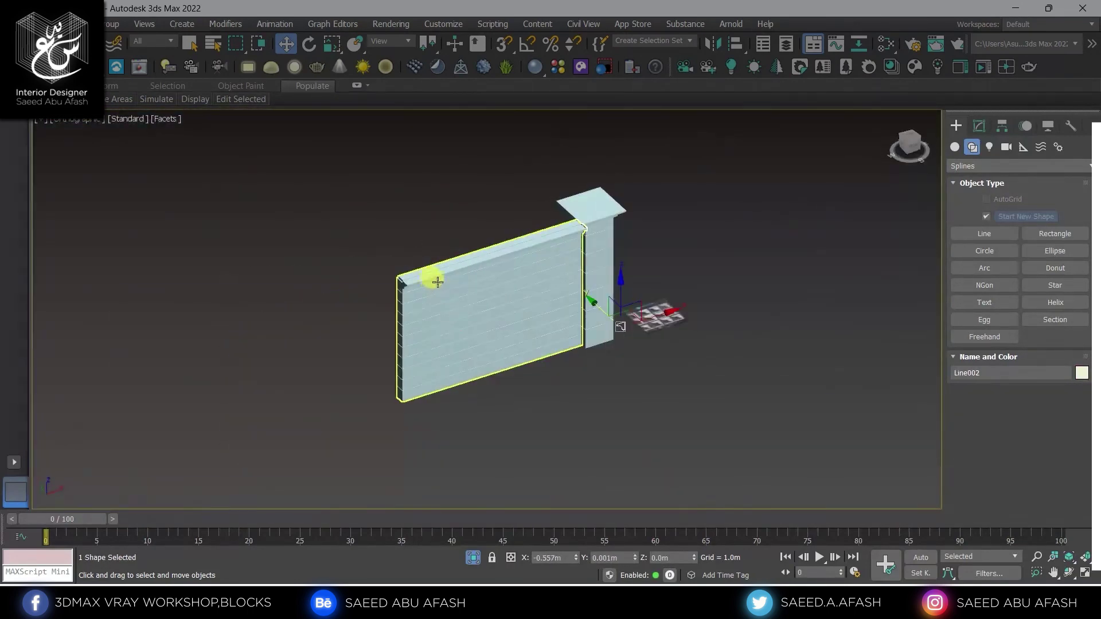
key("t")
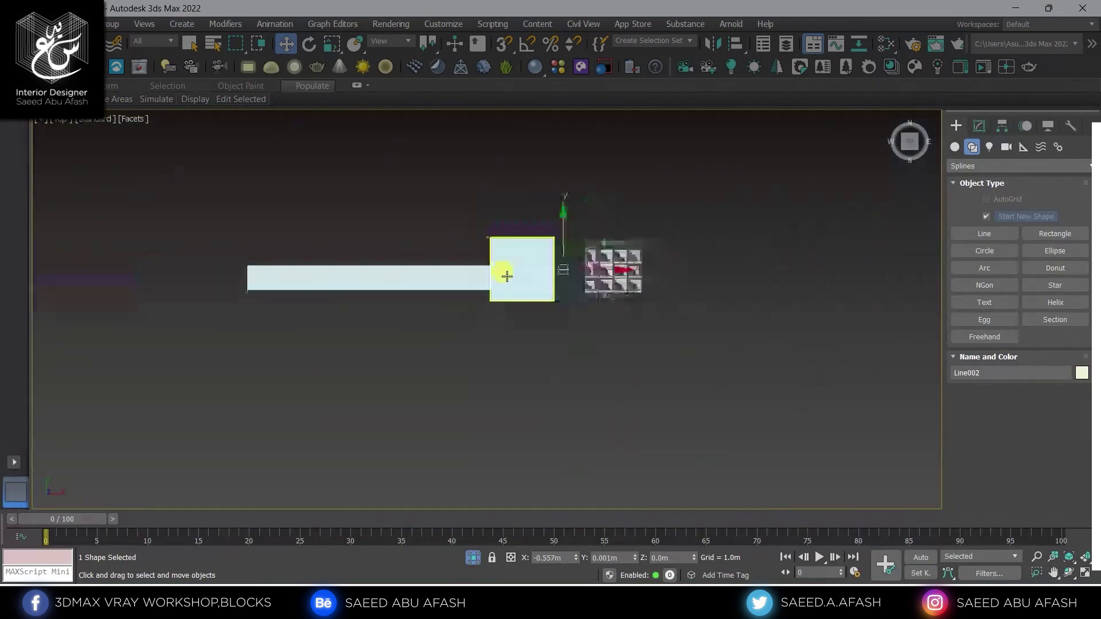
scroll(507, 276, "down", 5)
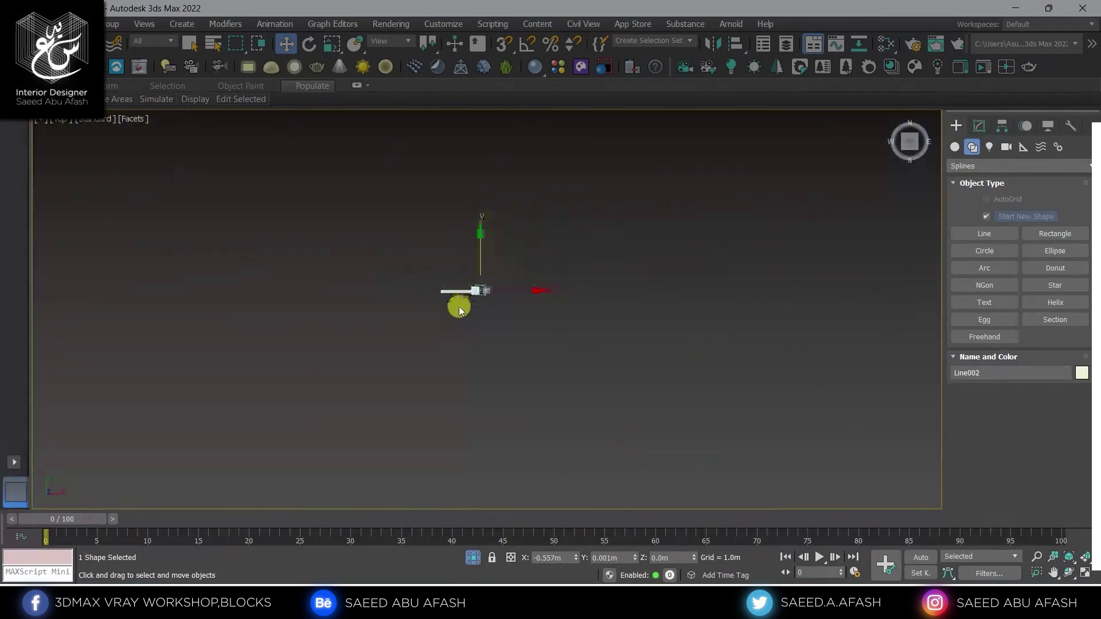
Step: Create a Box under the wall with Length 40, Width 40 and Height -0.1
left_click(955, 148)
left_click(1001, 217)
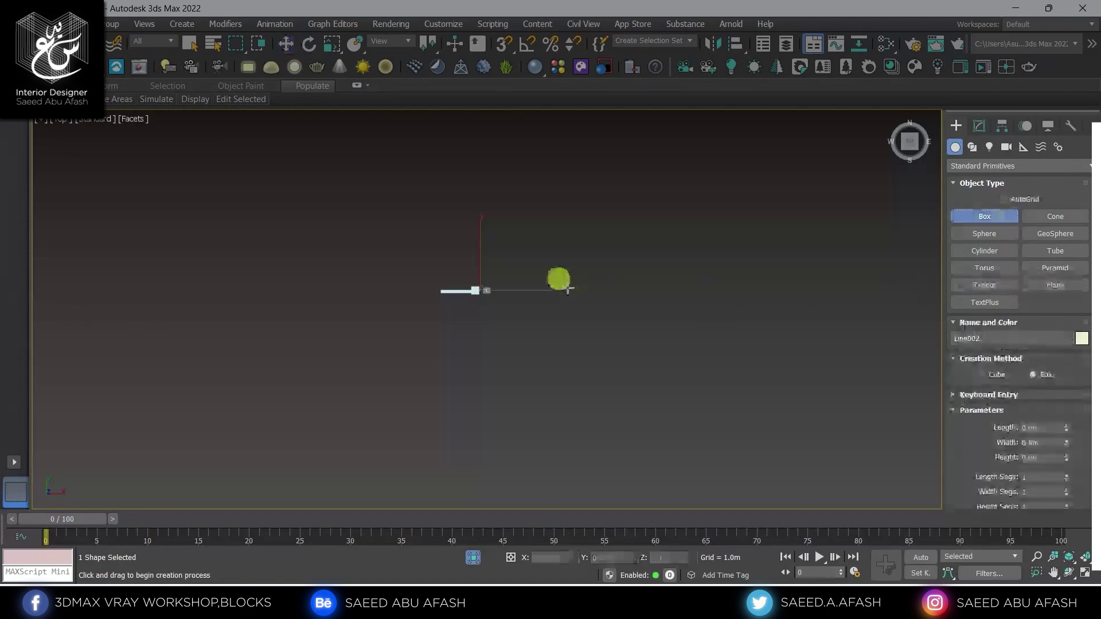
mouse_move(684, 212)
left_mouse_down()
mouse_move(452, 449)
mouse_move(417, 458)
left_mouse_up()
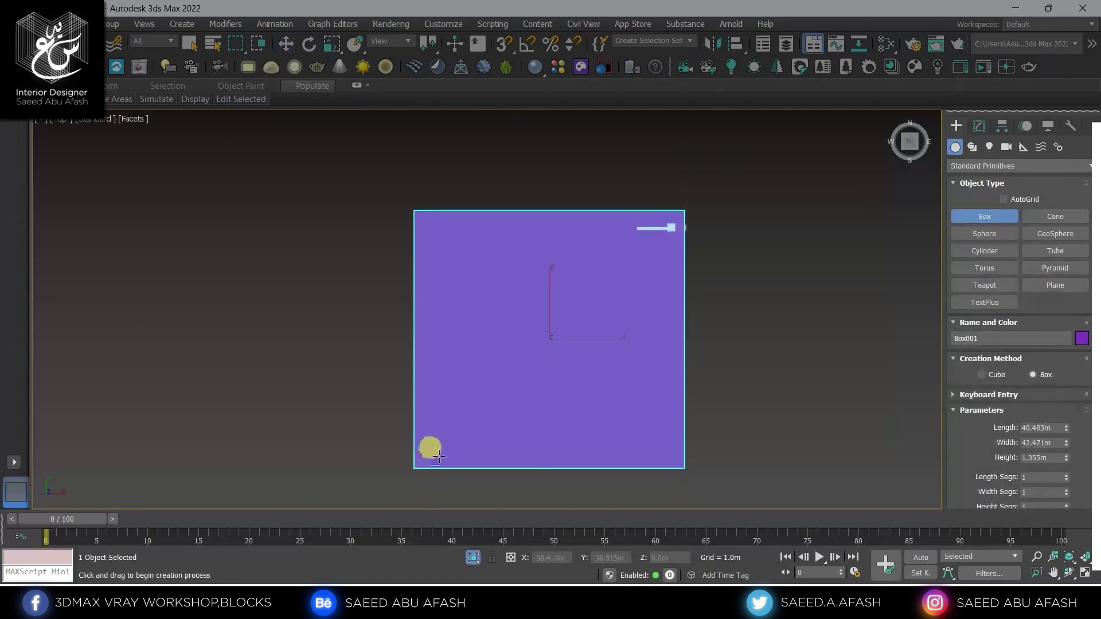
mouse_move(438, 456)
middle_mouse_down("alt")
mouse_move(472, 406)
mouse_move(495, 465)
middle_mouse_up("alt")
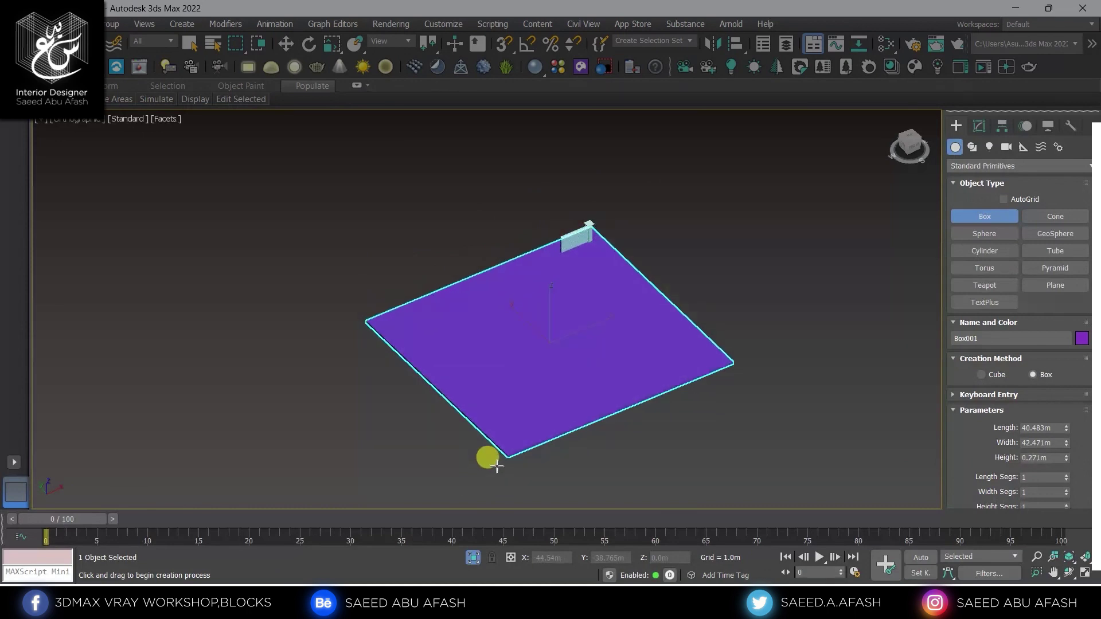
scroll(497, 466, "up", 5)
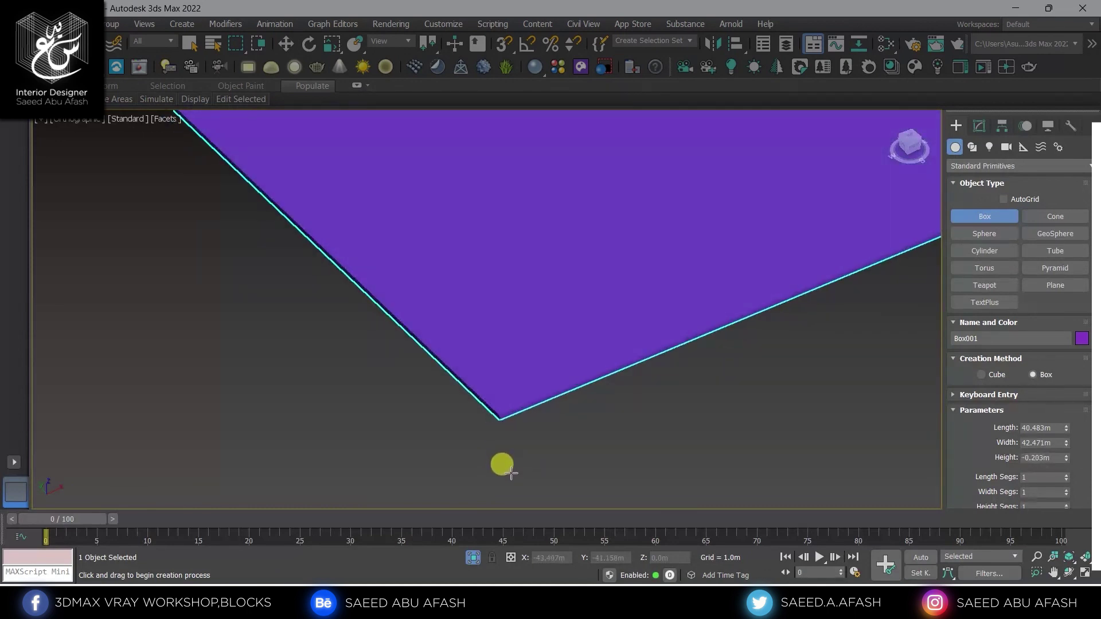
left_click(518, 395)
right_click(547, 377)
left_click(973, 129)
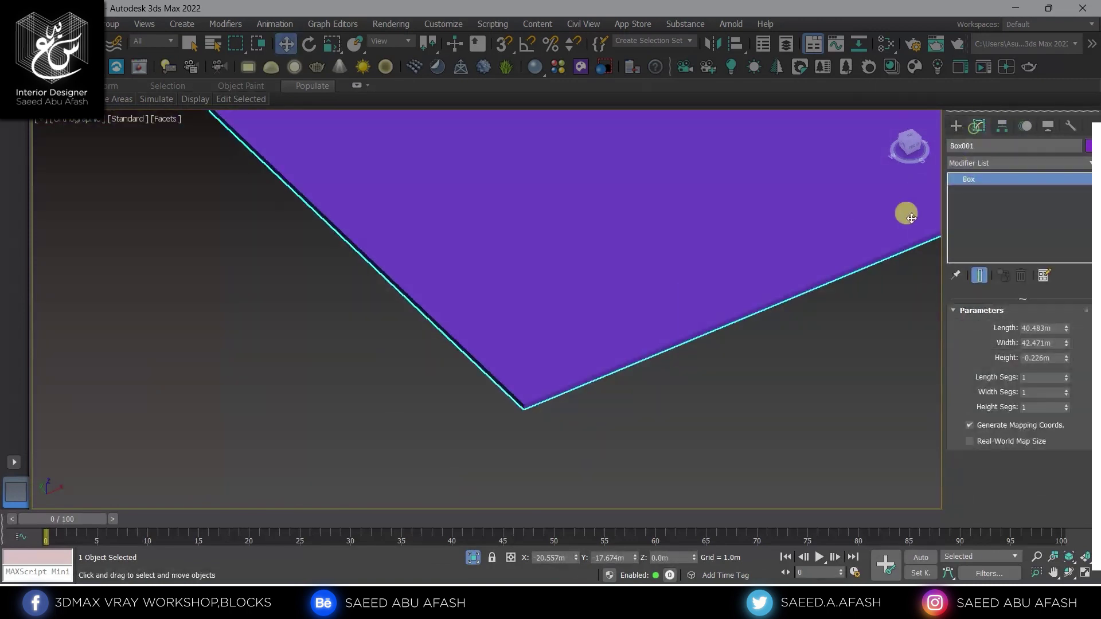
key("t")
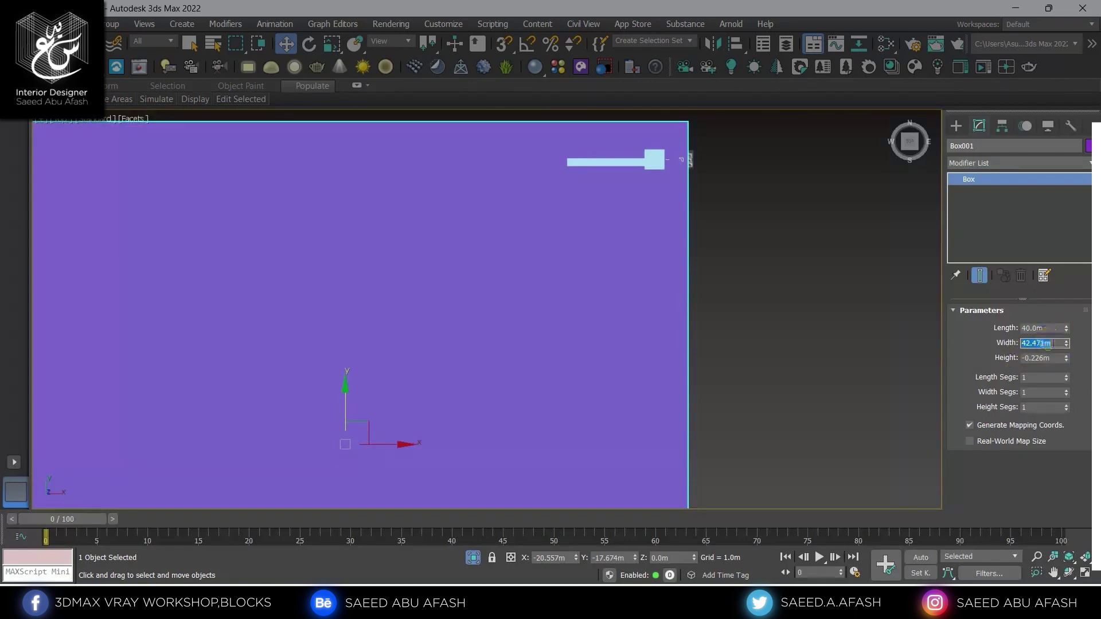
type("40")
key("Return")
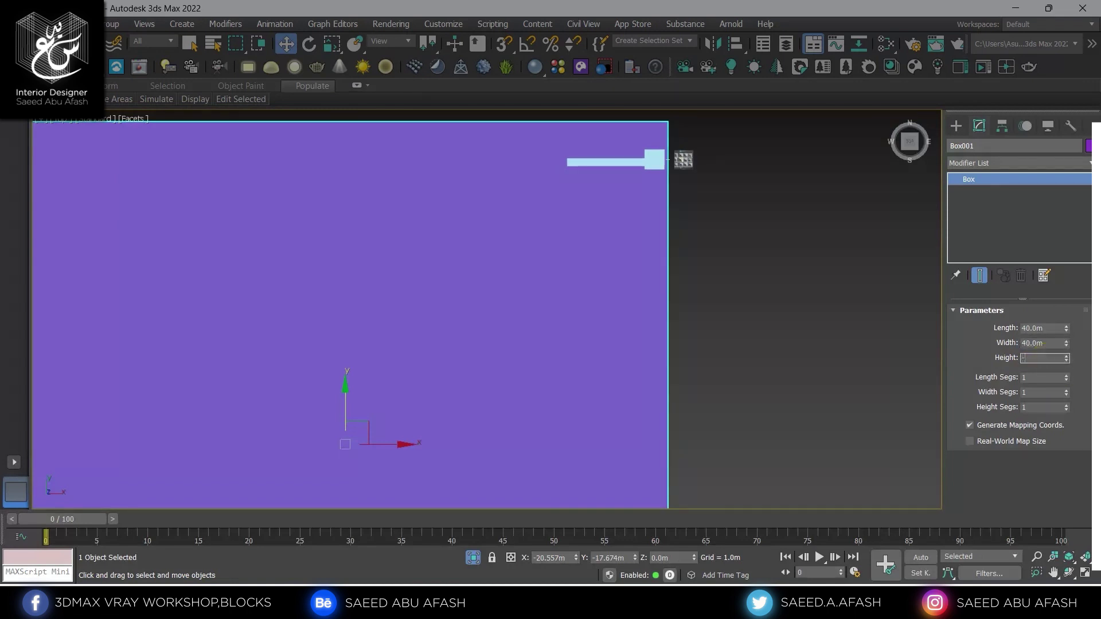
Step: Orbit around the purple floor slab to check the wall sits on it, then select the wall panel
scroll(803, 278, "down", 8)
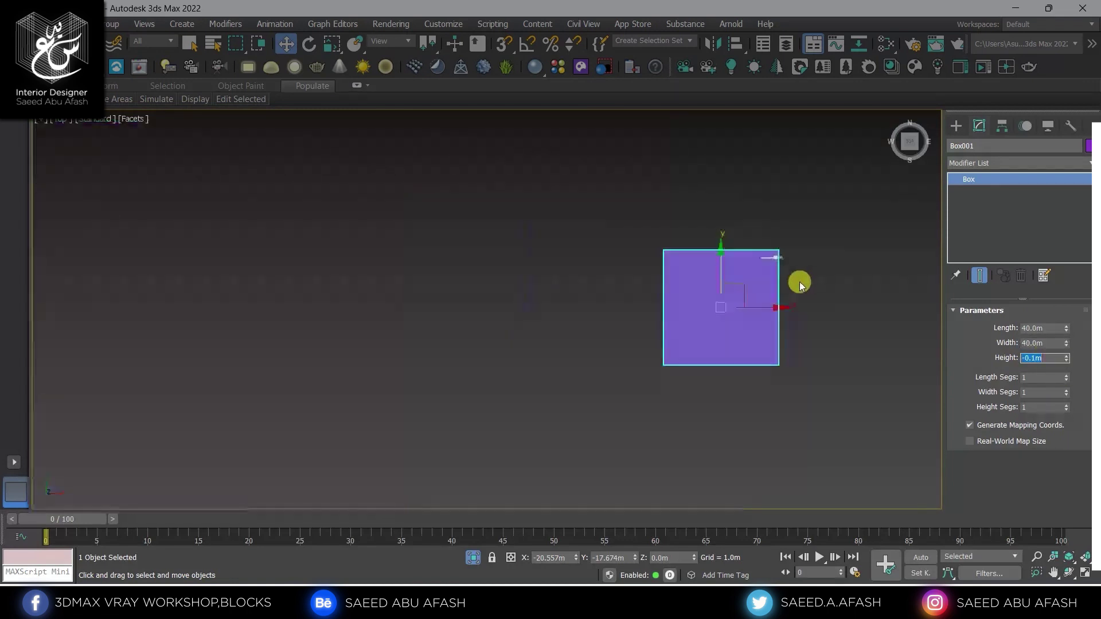
mouse_move(716, 310)
middle_mouse_down("alt")
mouse_move(696, 327)
mouse_move(781, 266)
middle_mouse_up("alt")
scroll(745, 321, "down", 3)
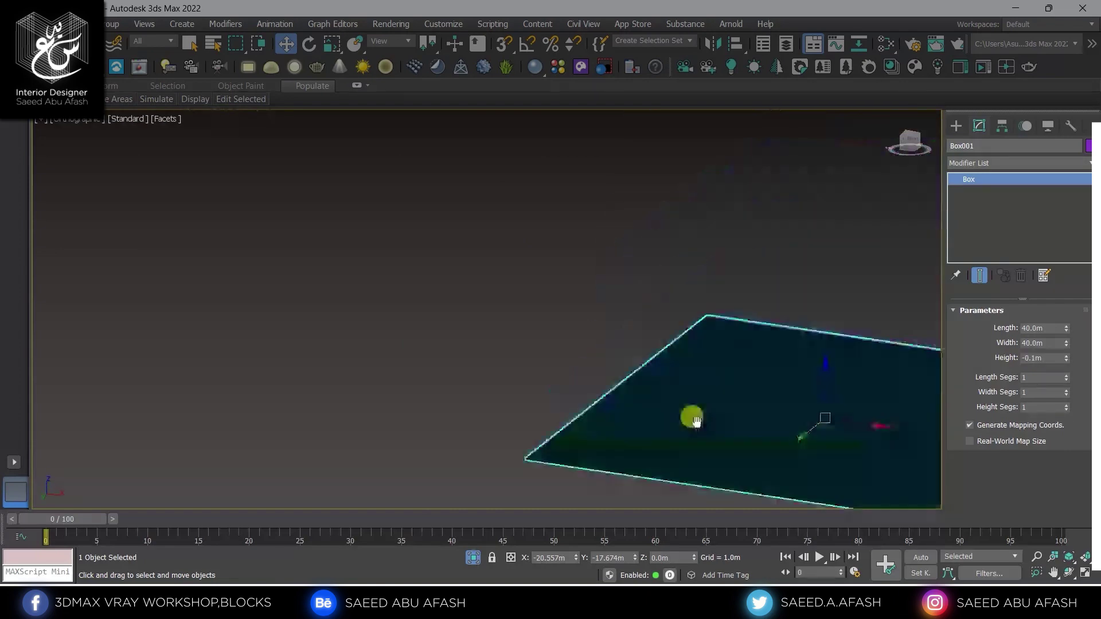
scroll(694, 367, "up", 3)
scroll(660, 338, "down", 3)
mouse_move(631, 354)
middle_mouse_down("alt")
mouse_move(641, 477)
mouse_move(651, 290)
mouse_move(738, 457)
mouse_move(767, 229)
middle_mouse_up("alt")
scroll(755, 338, "up", 5)
scroll(755, 338, "down", 5)
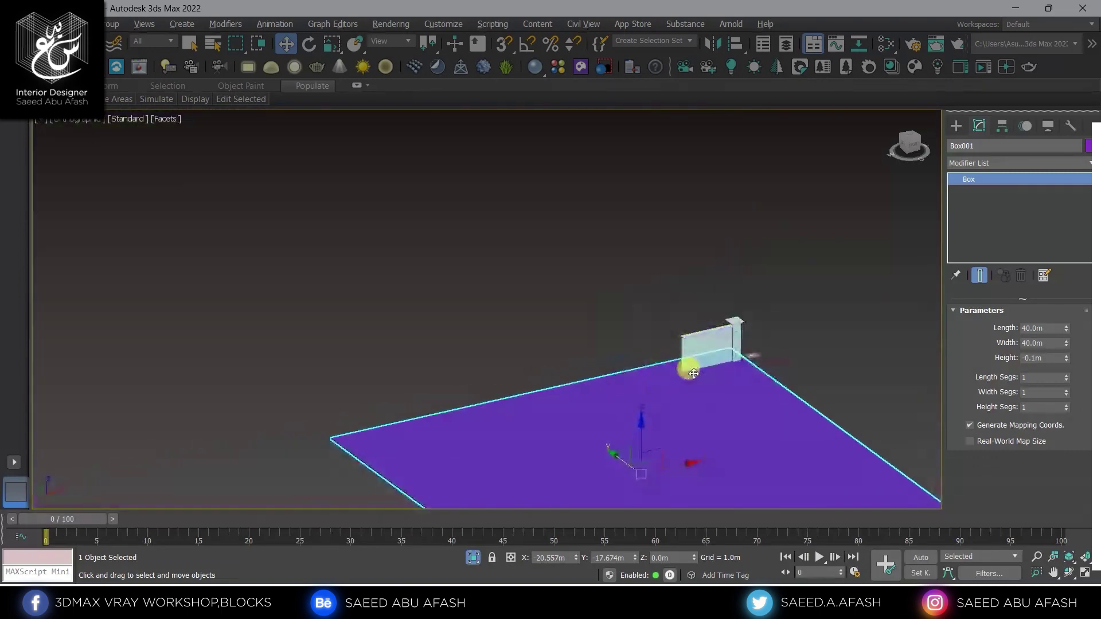
middle_click_drag(683, 373, 684, 369, "alt")
scroll(730, 435, "up", 5)
middle_click_drag(730, 435, 809, 336, "alt")
scroll(792, 327, "down", 3)
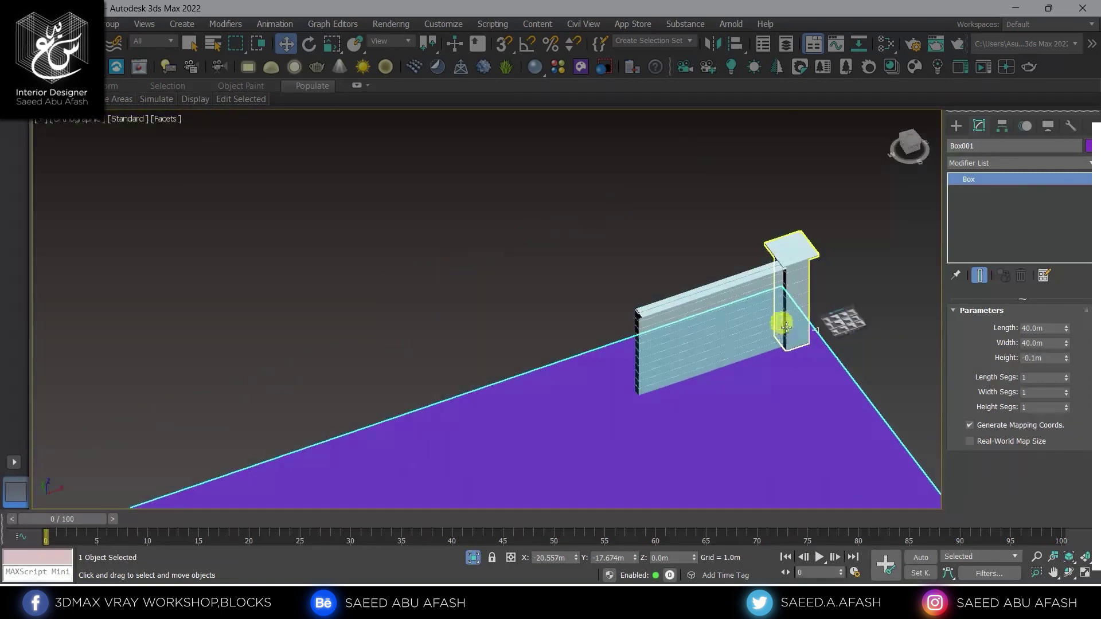
key("t")
scroll(663, 307, "down", 5)
scroll(664, 286, "up", 4)
scroll(664, 276, "up", 3)
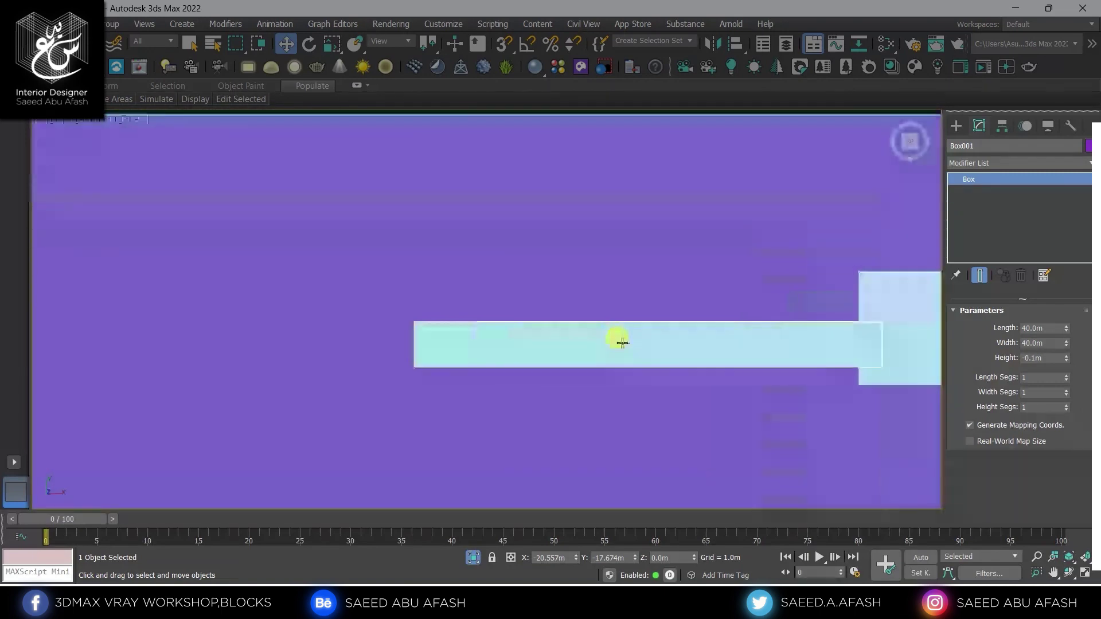
left_click(620, 342)
mouse_move(597, 388)
middle_mouse_down("alt")
mouse_move(621, 326)
mouse_move(536, 344)
mouse_move(639, 263)
middle_mouse_up("alt")
scroll(566, 328, "up", 3)
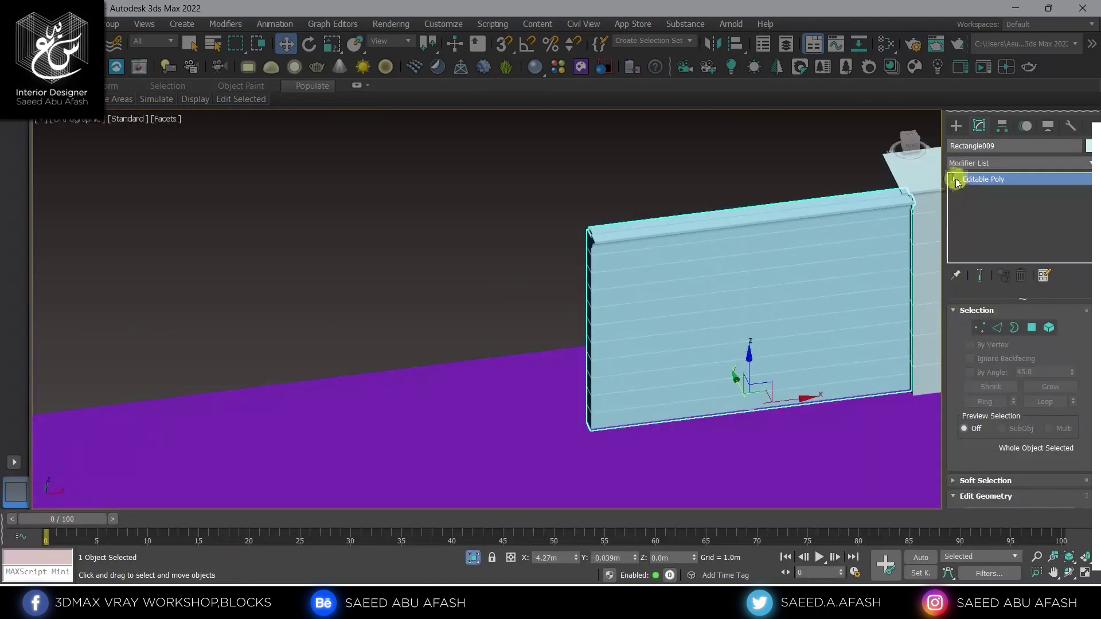
Step: Move the wall panel's left-edge vertices farther left along X to lengthen it
left_click(981, 327)
middle_click_drag(575, 288, 633, 182, "alt")
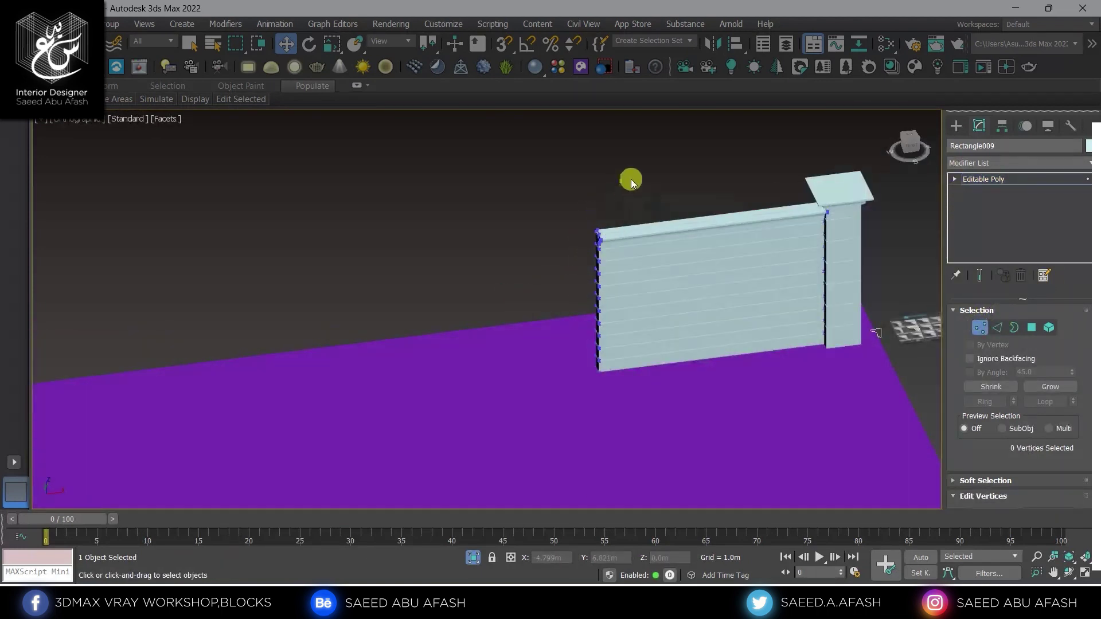
middle_click_drag(587, 361, 691, 302)
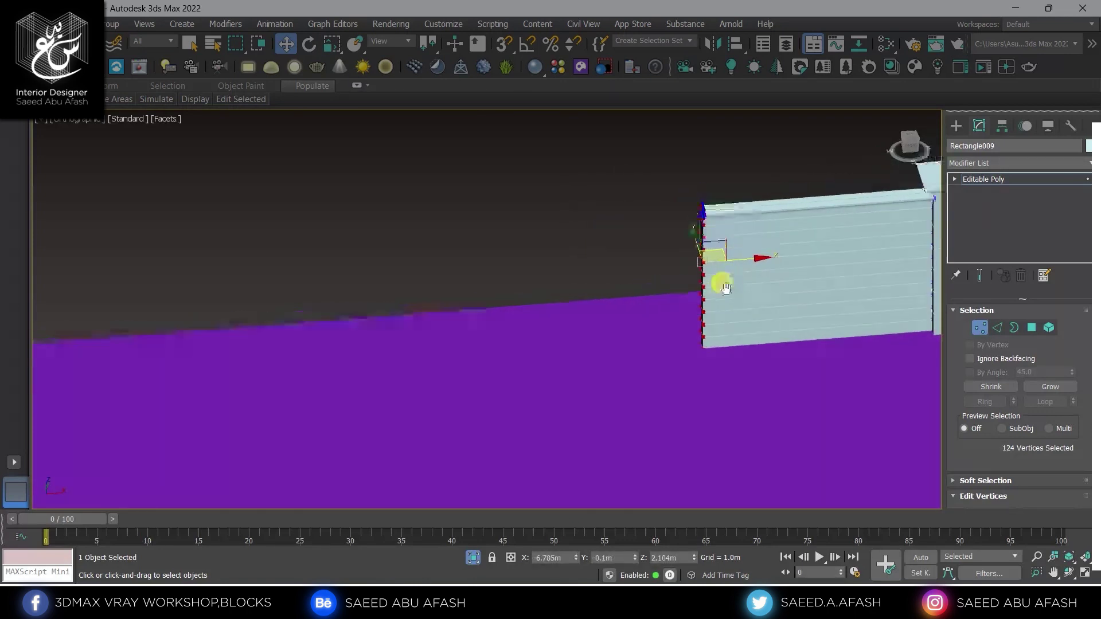
scroll(735, 374, "down", 3)
left_click_drag(754, 357, 688, 370)
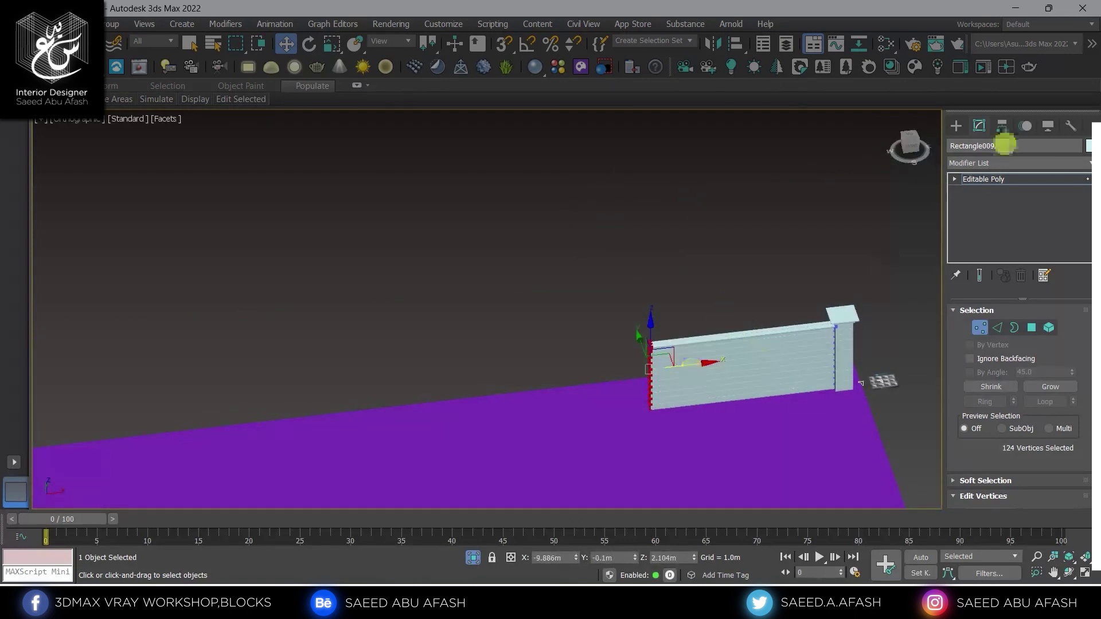
left_click(956, 136)
middle_click_drag(873, 362, 866, 328)
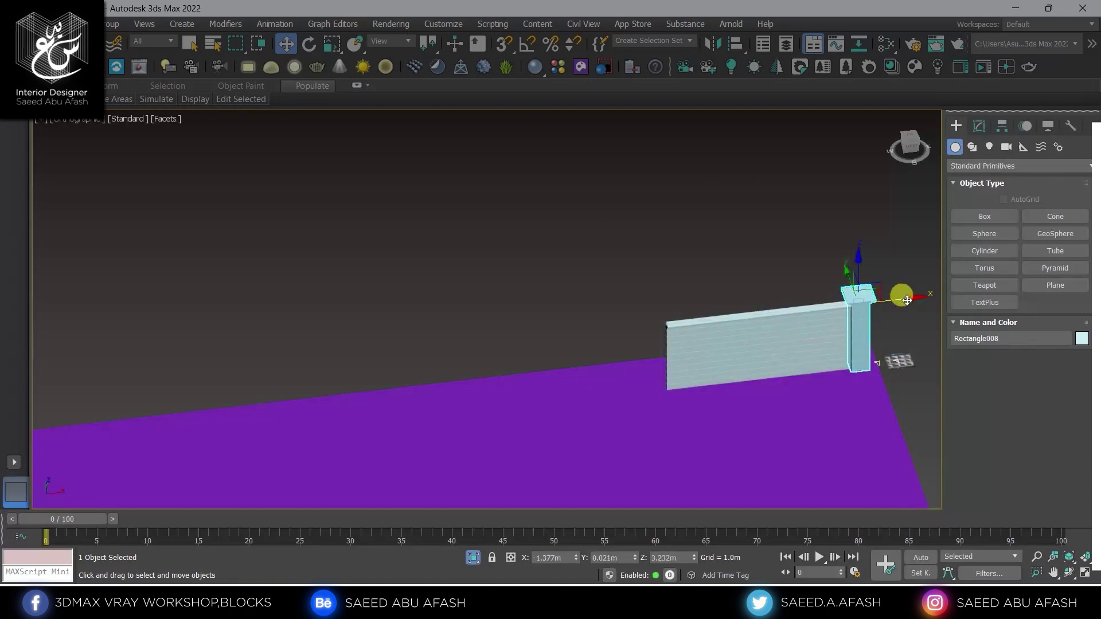
Step: Copy the corniced pillar to the wall's left end and align it flush in Front view
mouse_move(879, 313)
left_mouse_down("shift")
mouse_move(652, 413)
mouse_move(613, 416)
left_mouse_up("shift")
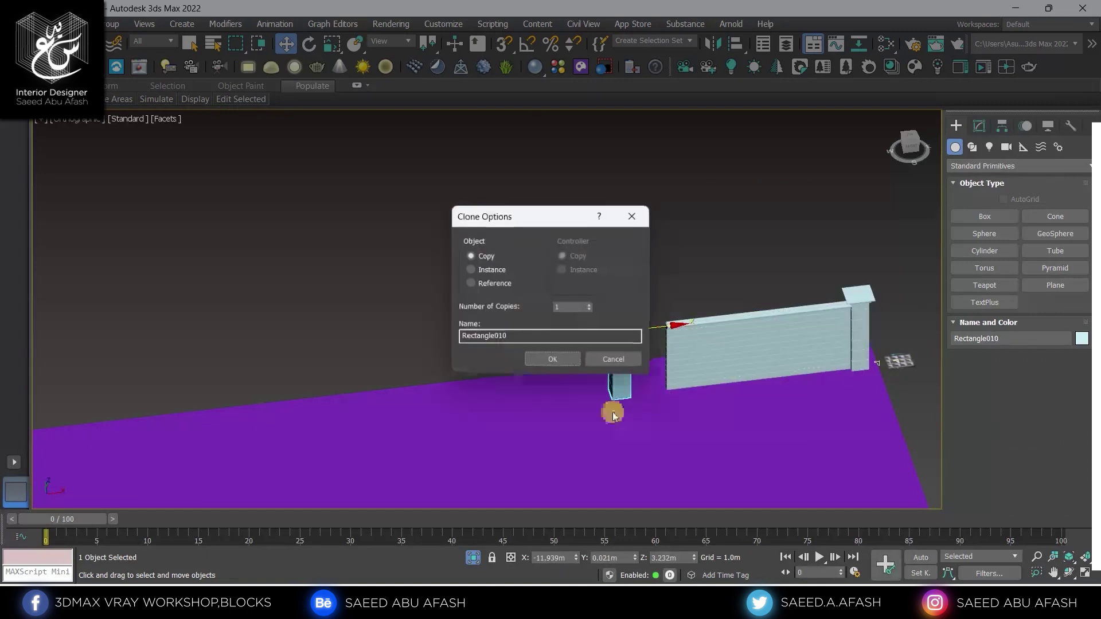
left_click(549, 358)
scroll(654, 319, "up", 3)
scroll(649, 315, "up", 3)
mouse_move(640, 296)
middle_mouse_down("alt")
mouse_move(602, 351)
mouse_move(650, 374)
middle_mouse_up("alt")
left_click(908, 151)
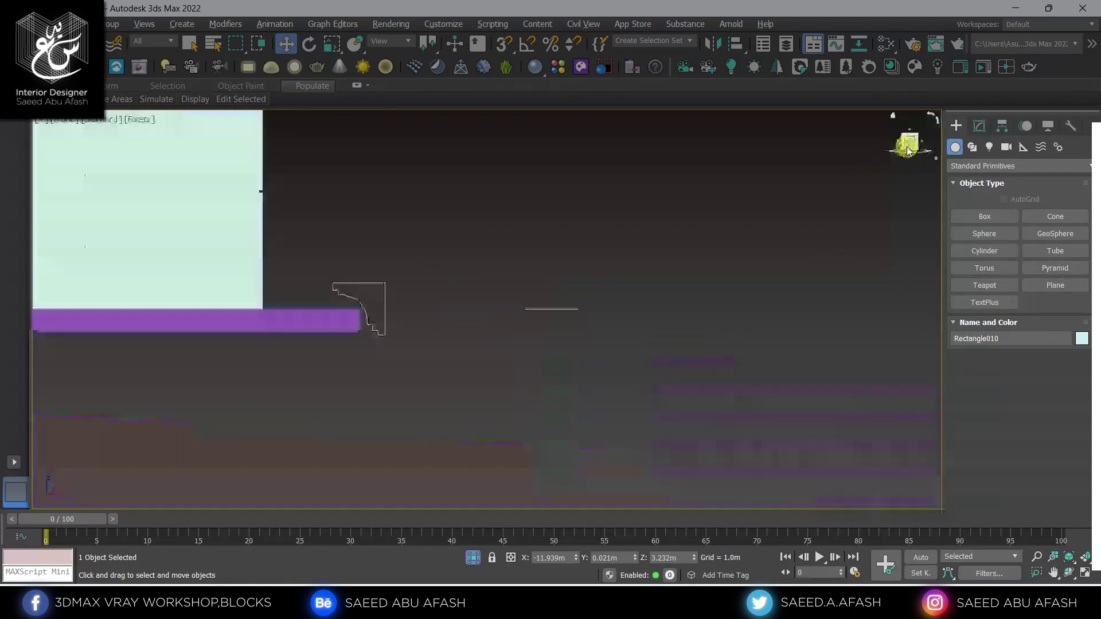
scroll(709, 230, "down", 5)
scroll(573, 253, "down", 3)
middle_click_drag(757, 222, 618, 254)
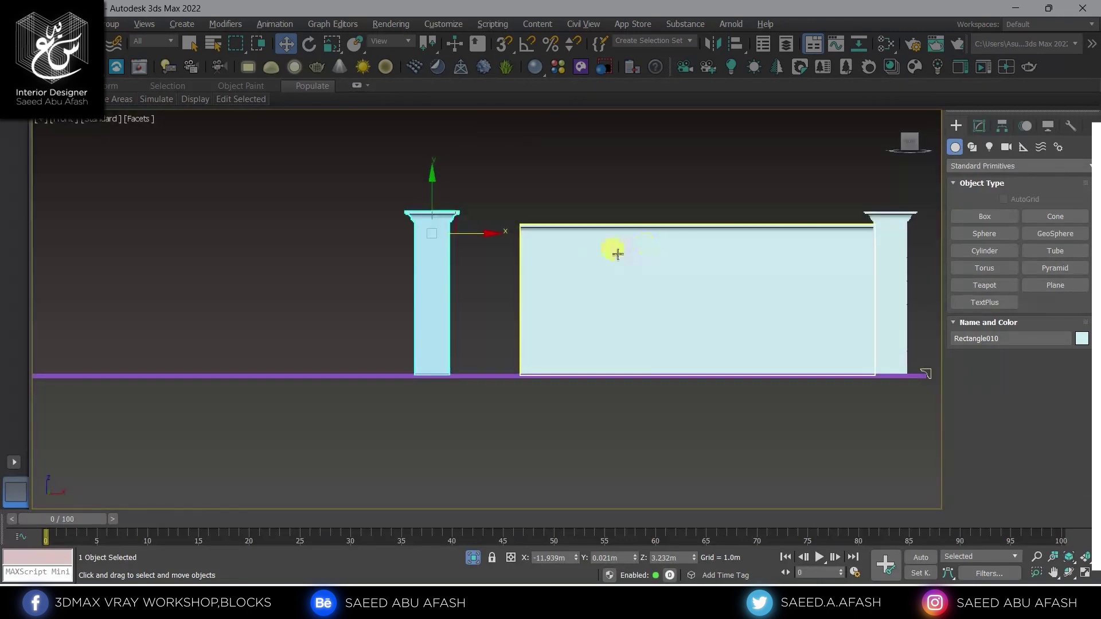
scroll(437, 243, "up", 3)
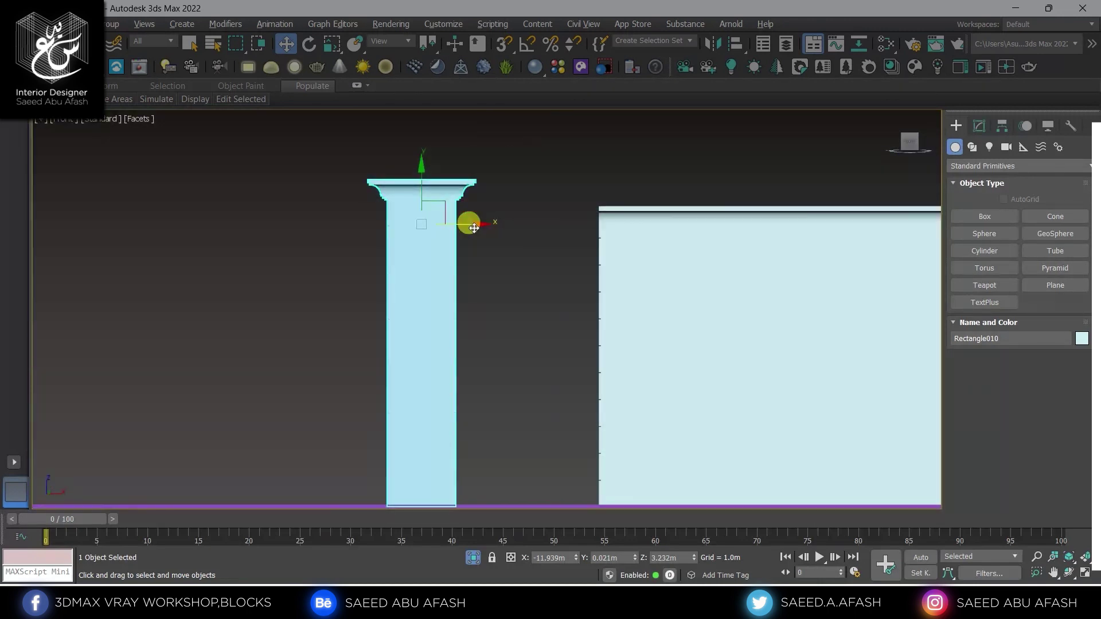
left_click_drag(467, 222, 612, 242)
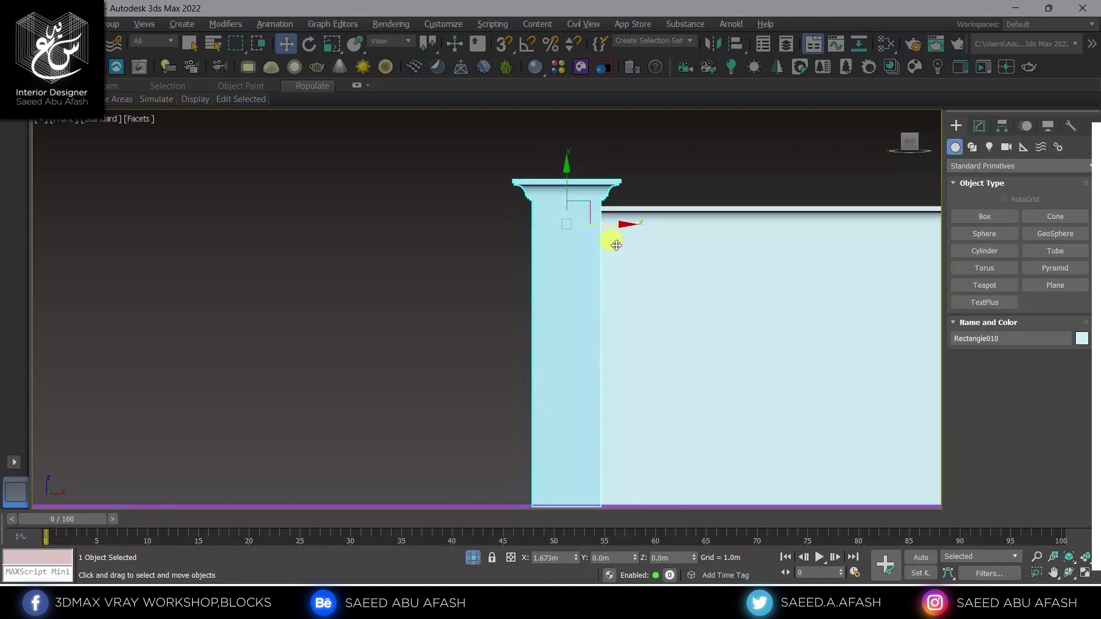
scroll(616, 245, "down", 3)
Step: Shift-drag a copy of the slatted wall panel out past the new pillar
mouse_move(596, 216)
middle_mouse_down("alt")
mouse_move(638, 238)
mouse_move(636, 290)
mouse_move(652, 270)
mouse_move(646, 283)
mouse_move(702, 263)
mouse_move(732, 313)
mouse_move(874, 290)
middle_mouse_up("alt")
left_click(634, 243)
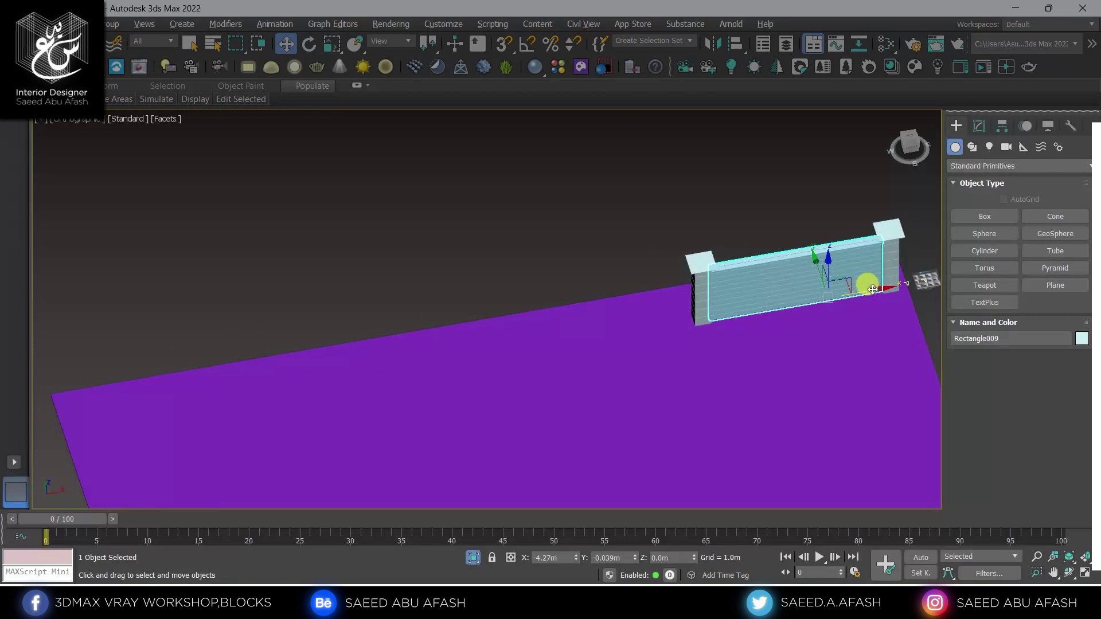
mouse_move(787, 314)
left_mouse_down("shift")
mouse_move(647, 351)
mouse_move(677, 356)
mouse_move(561, 357)
left_mouse_up("shift")
Step: Confirm the panel copy, then move its right-edge vertices flush against the pillar
left_click(526, 360)
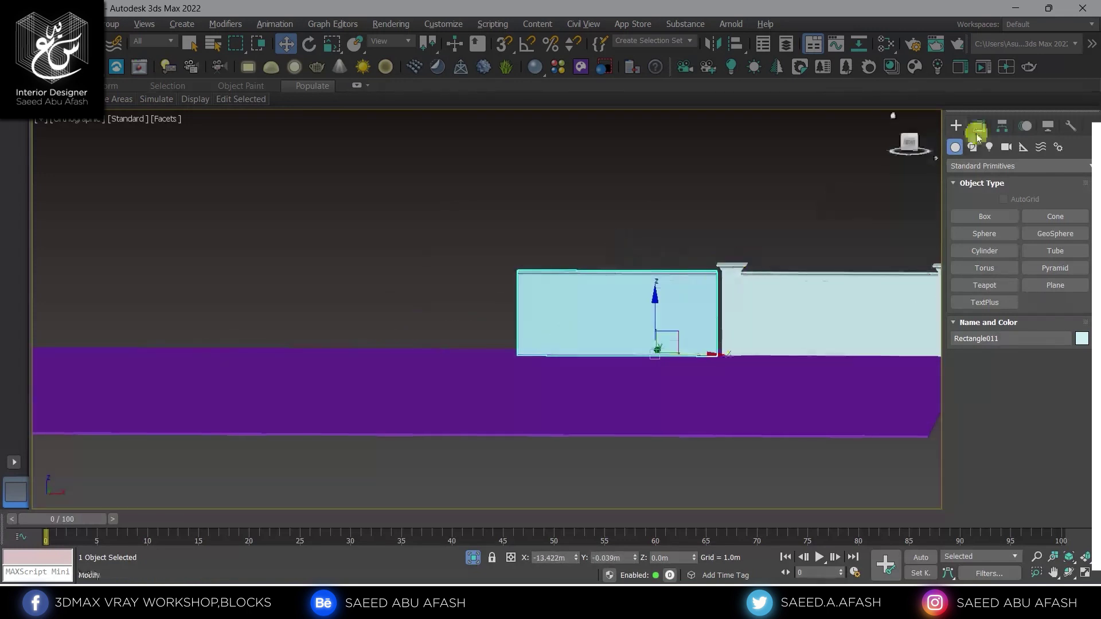
left_click(914, 150)
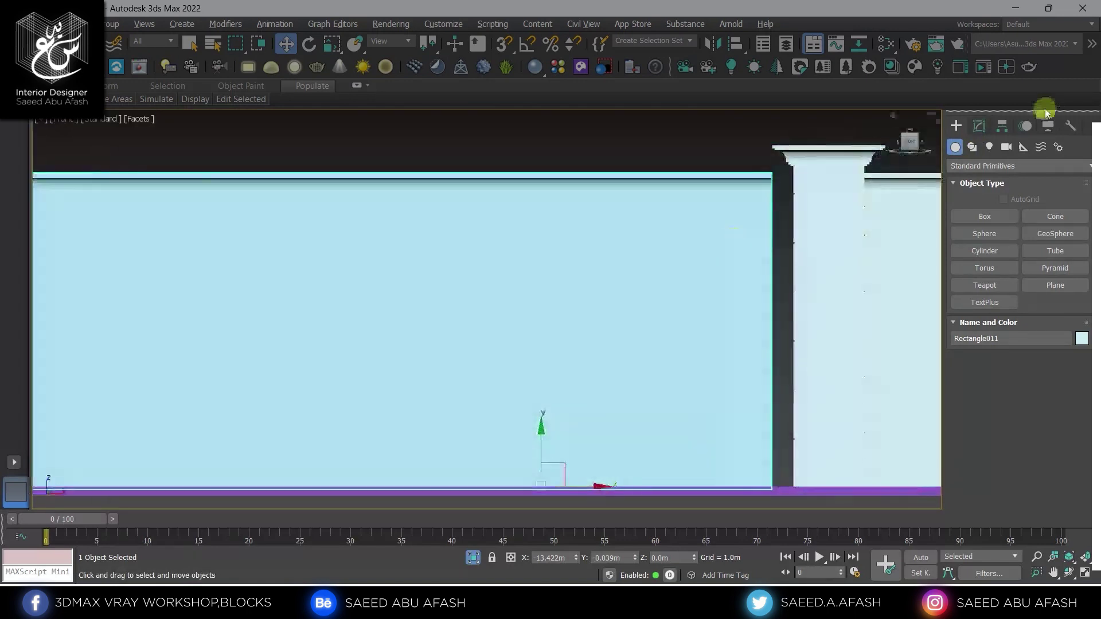
left_click(982, 125)
left_click(971, 195)
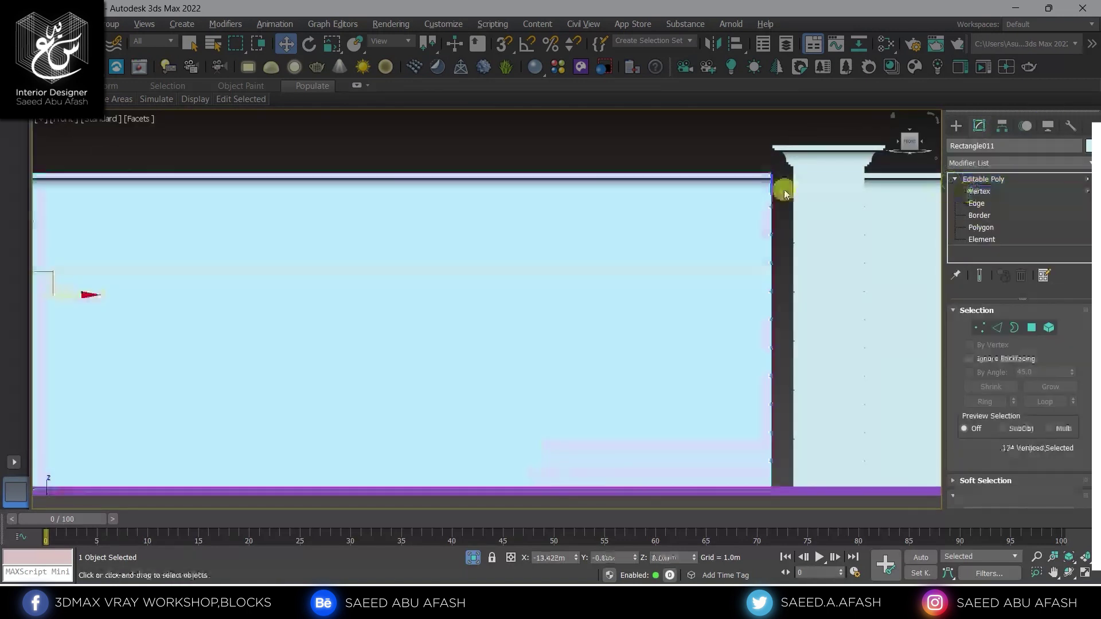
scroll(610, 123, "down", 5)
left_click_drag(613, 110, 738, 312)
scroll(695, 276, "up", 2)
scroll(676, 287, "up", 4)
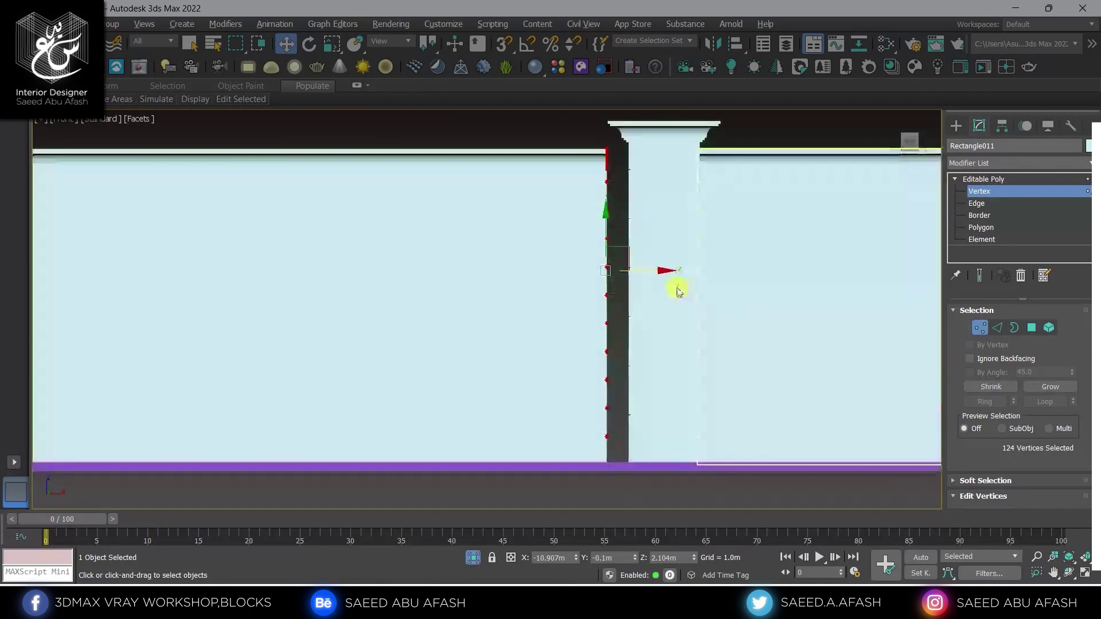
left_click_drag(636, 313, 661, 319)
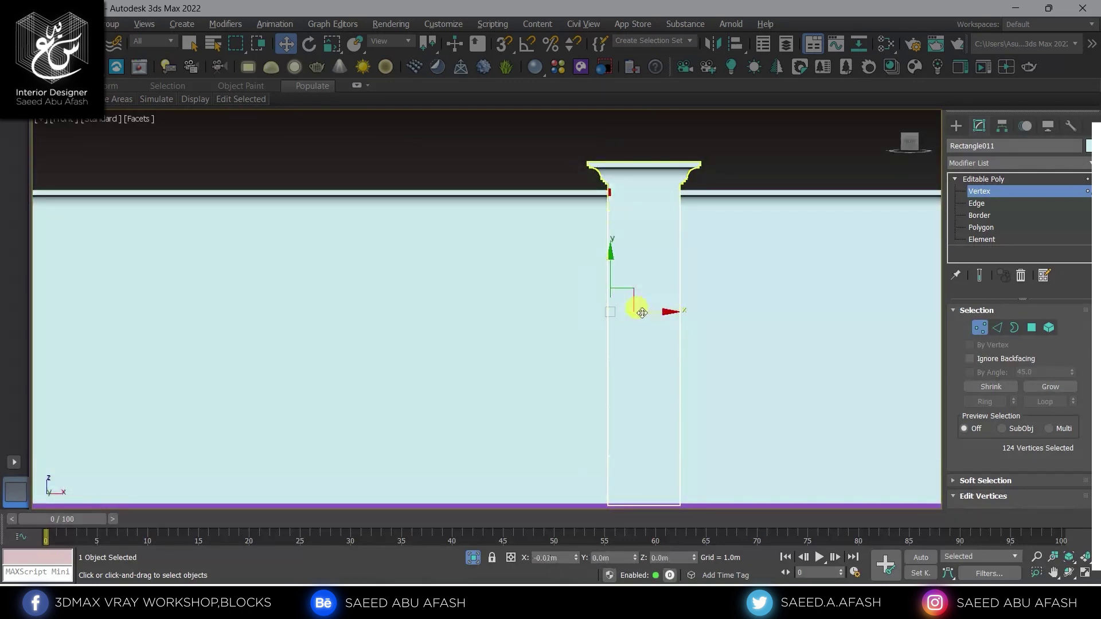
left_click_drag(642, 313, 640, 315)
Step: Select the pillar between the panels and Shift-drag a copy toward the new panel's far end
scroll(643, 315, "down", 4)
scroll(579, 258, "up", 1)
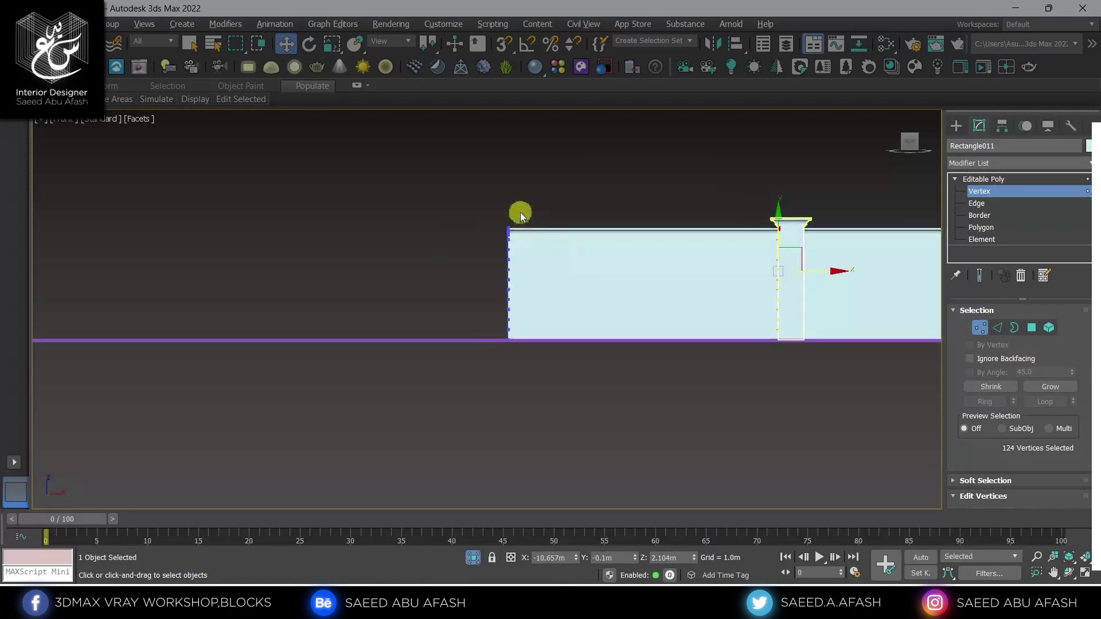
scroll(548, 278, "down", 3)
scroll(553, 308, "up", 2)
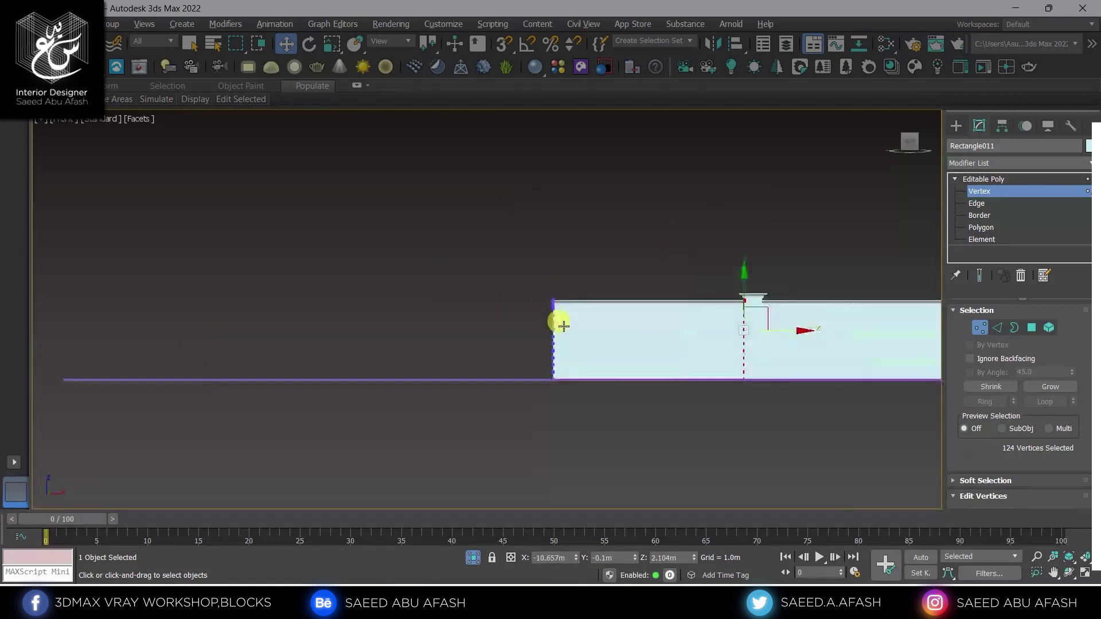
mouse_move(561, 319)
middle_mouse_down()
mouse_move(575, 316)
mouse_move(581, 333)
middle_mouse_up()
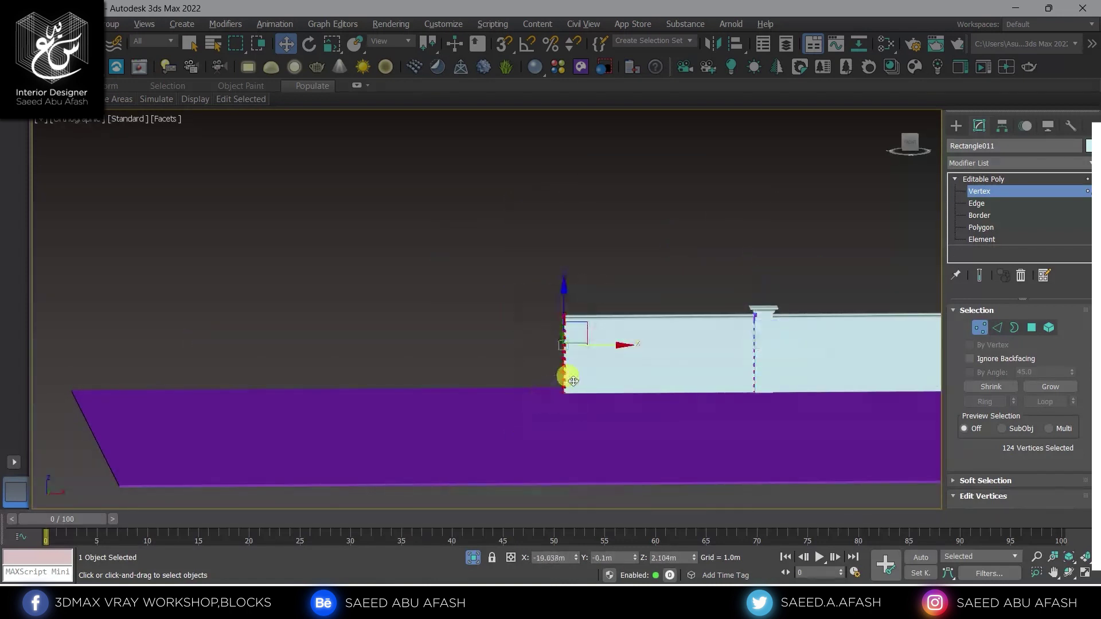
middle_click_drag(568, 352, 608, 338, "alt")
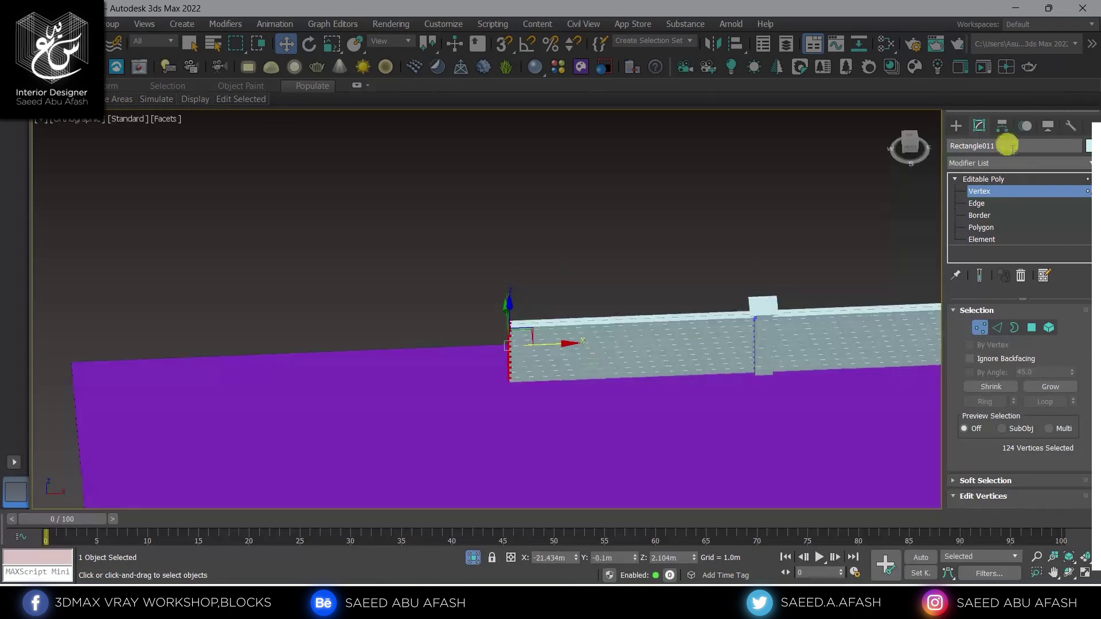
left_click(955, 131)
left_click(750, 308)
scroll(741, 324, "up", 3)
middle_click_drag(742, 324, 898, 330)
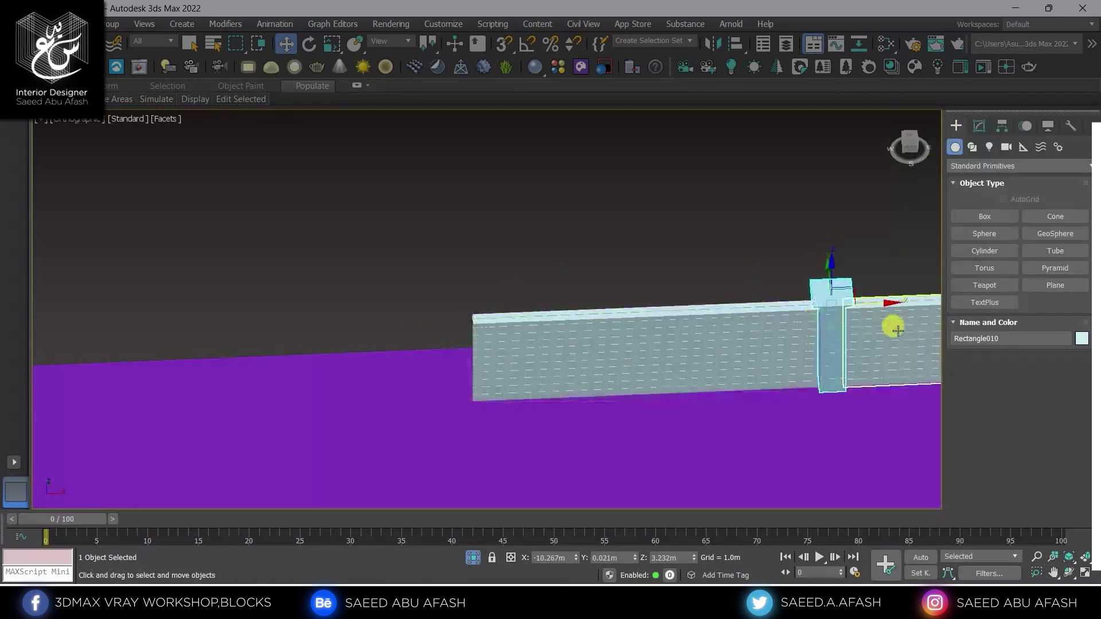
left_click_drag(875, 302, 509, 330, "shift")
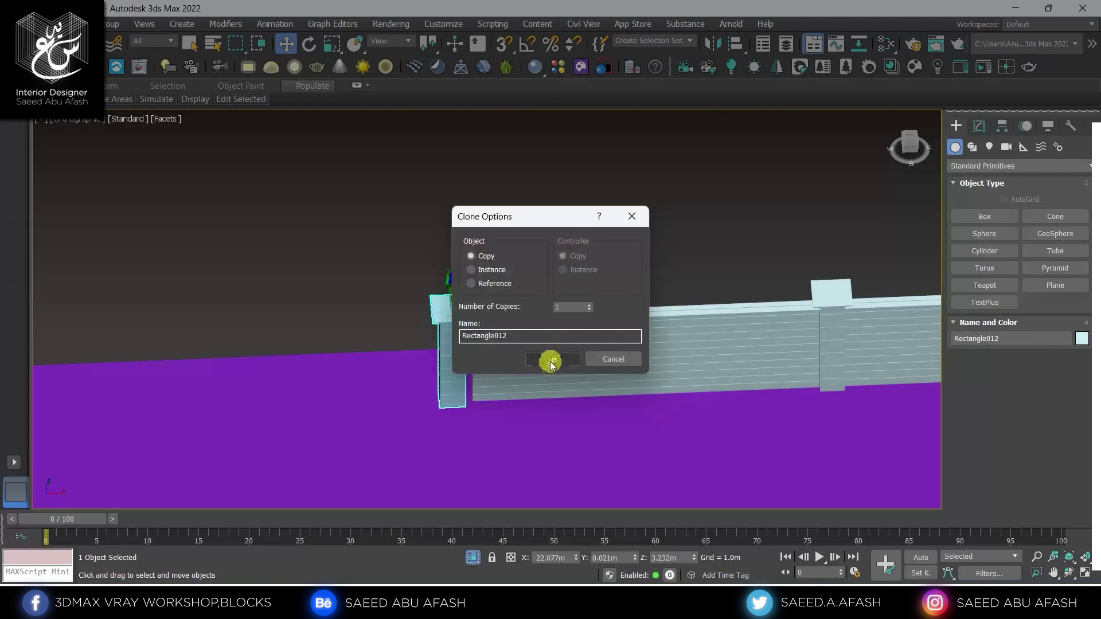
Step: Confirm the single pillar copy and slide it flush against the second panel's left end
left_click(549, 360)
key("z")
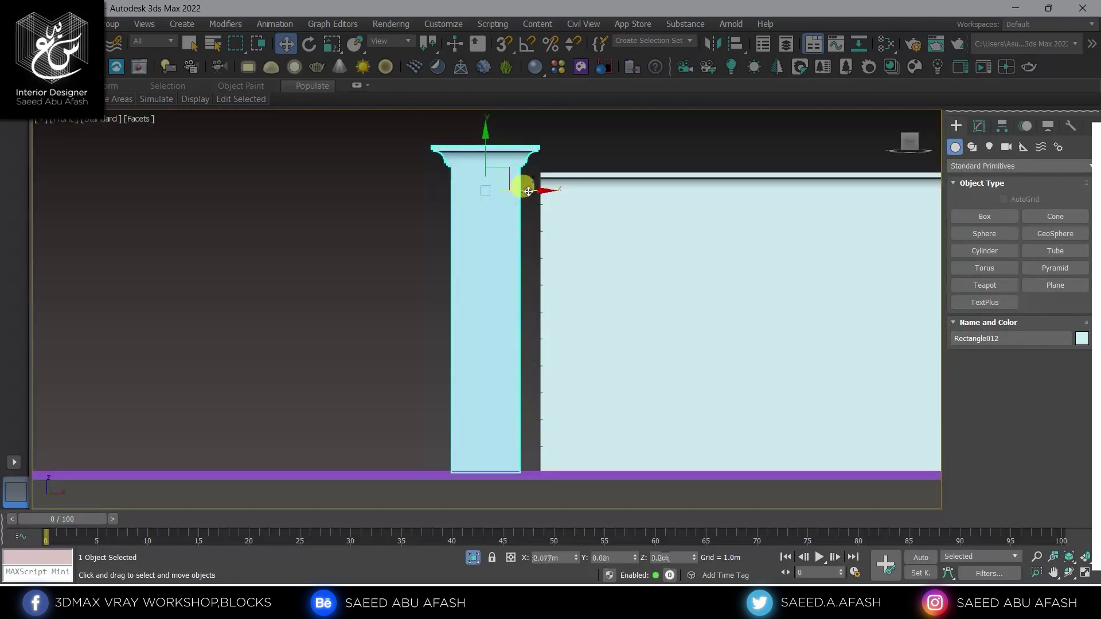
left_click_drag(528, 191, 548, 200)
mouse_move(549, 201)
middle_mouse_down("alt")
mouse_move(551, 266)
mouse_move(638, 252)
middle_mouse_up("alt")
scroll(551, 267, "up", 3)
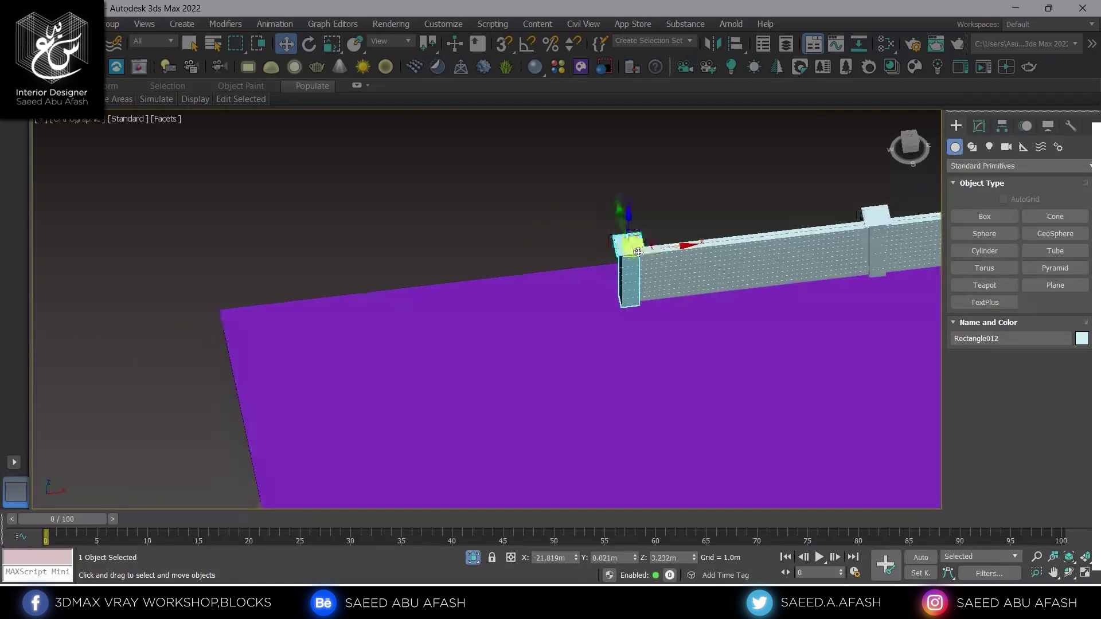
Step: Copy another pillar farther left along the wall line, then select the second panel
left_click_drag(670, 247, 539, 286, "shift")
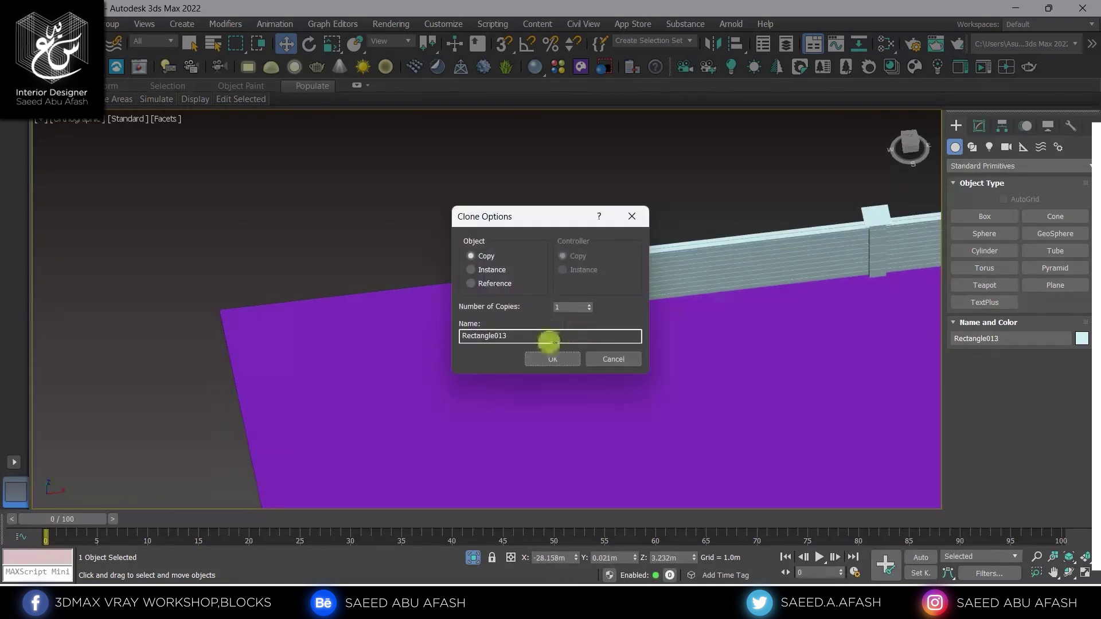
left_click(548, 359)
middle_click_drag(549, 290, 561, 250, "alt")
mouse_move(724, 252)
middle_mouse_down("alt")
mouse_move(707, 312)
mouse_move(586, 283)
middle_mouse_up("alt")
left_click(744, 319)
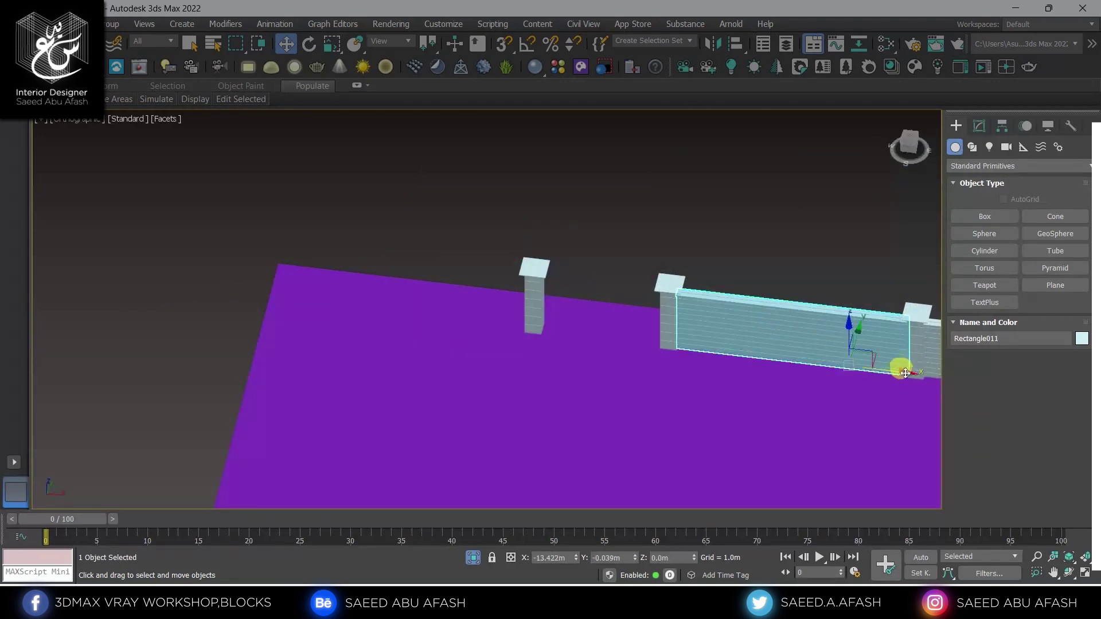
Step: Clone the wall panel as a single copy out toward the far-left pillar
left_click_drag(905, 374, 517, 346, "shift")
left_click(550, 358)
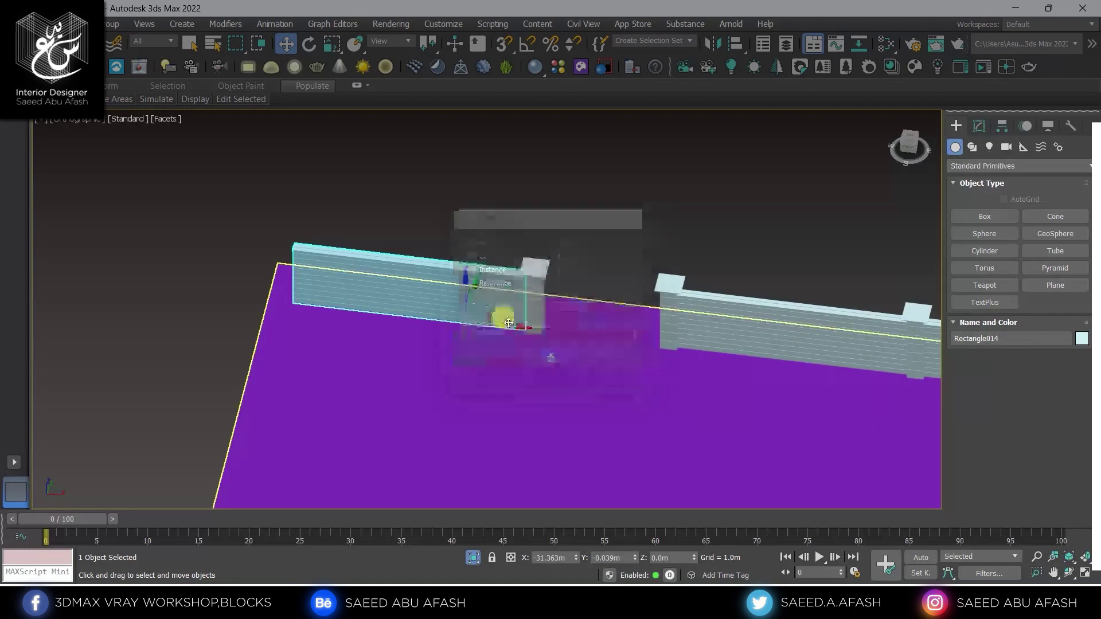
middle_click_drag(508, 323, 470, 290, "alt")
scroll(474, 287, "up", 3)
key("f")
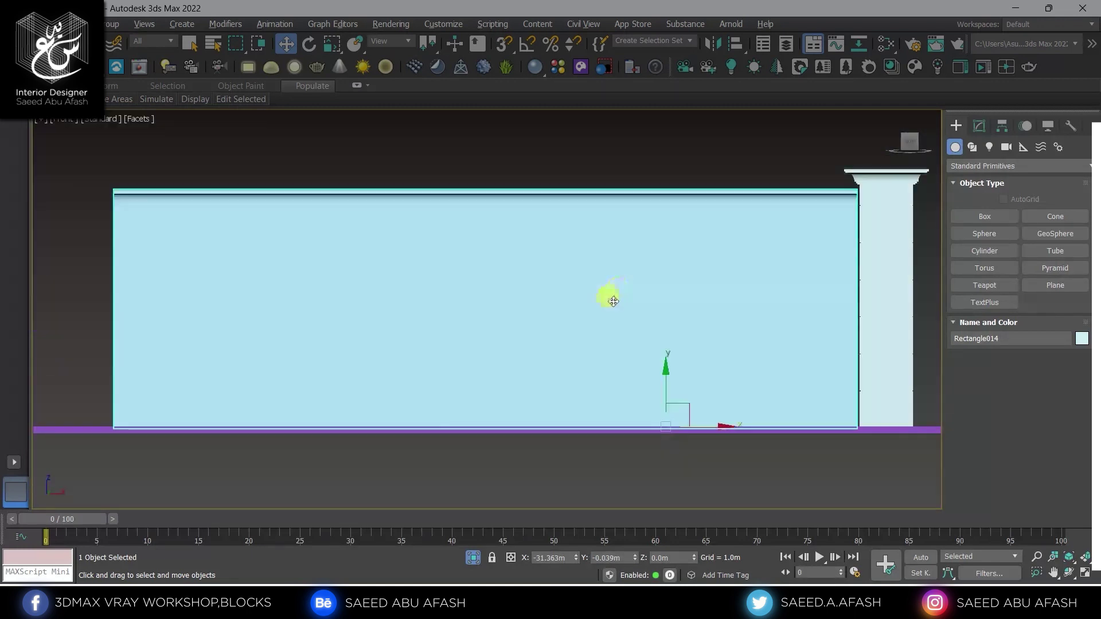
scroll(600, 304, "down", 2)
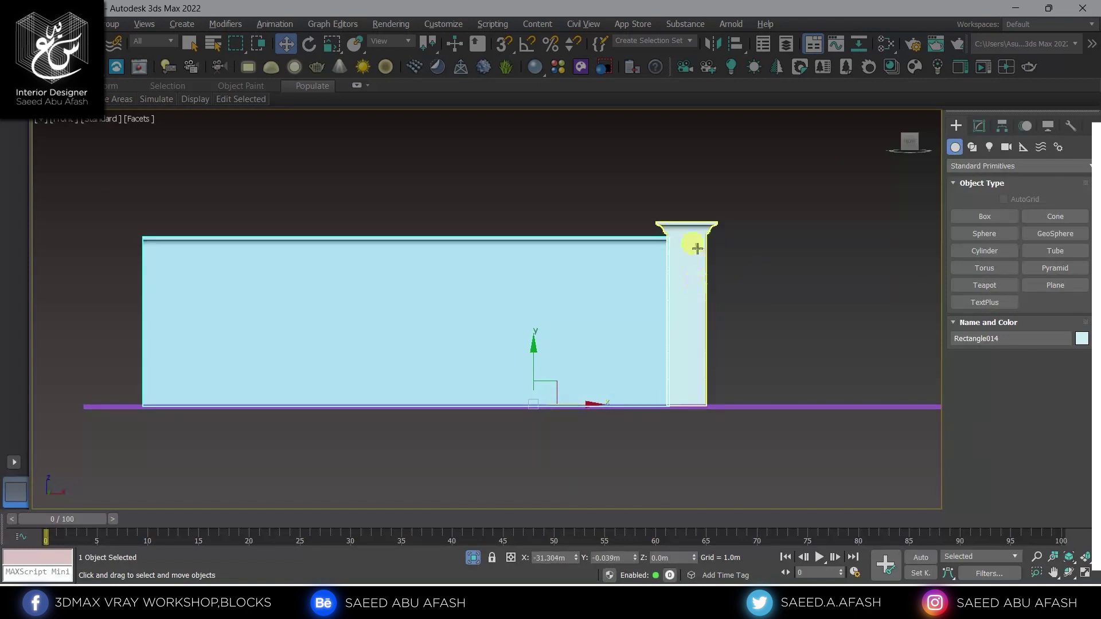
scroll(696, 247, "up", 3)
scroll(631, 241, "down", 4)
mouse_move(595, 209)
middle_mouse_down("alt")
mouse_move(467, 241)
mouse_move(481, 233)
middle_mouse_up("alt")
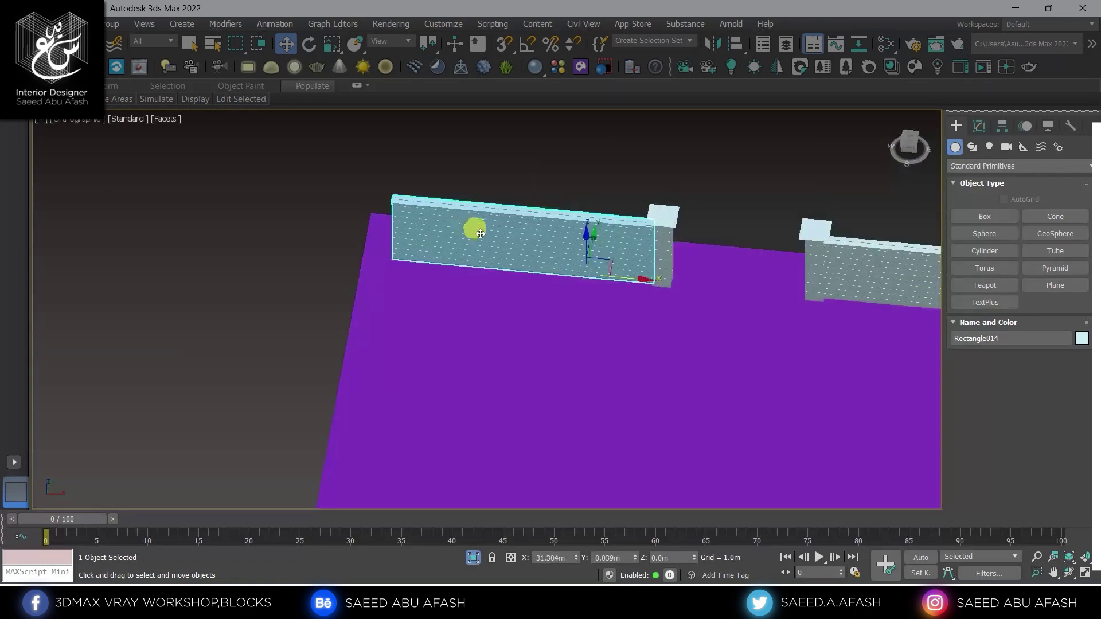
middle_click_drag(660, 253, 732, 328)
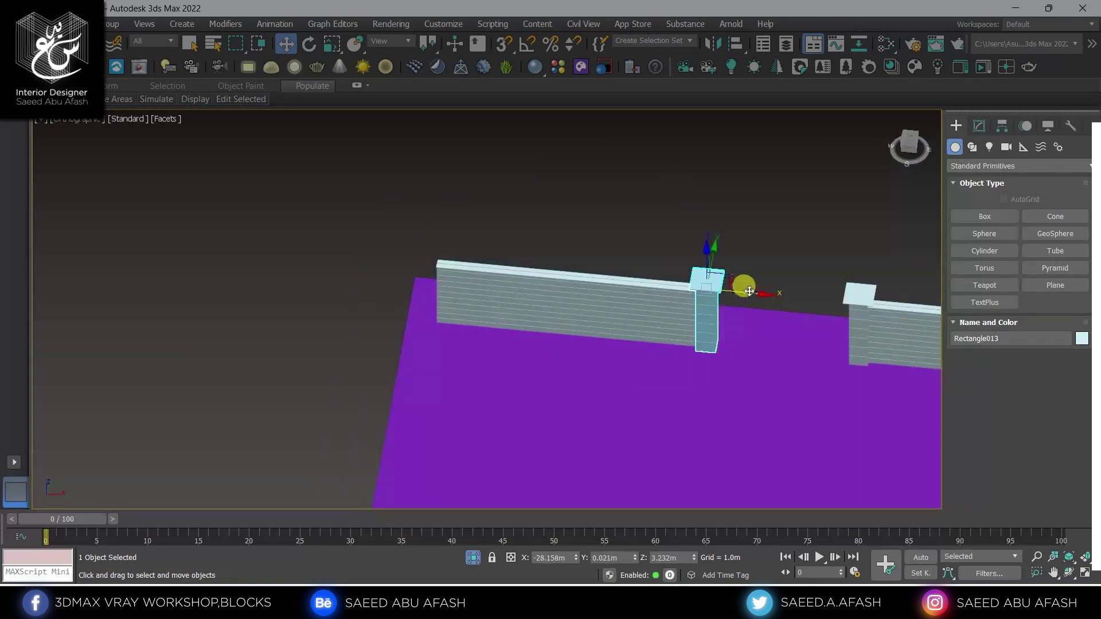
Step: Copy the corniced pillar and slide it flush against the wall's end in Front view
mouse_move(487, 289)
left_mouse_down()
mouse_move(455, 285)
mouse_move(465, 286)
left_mouse_up()
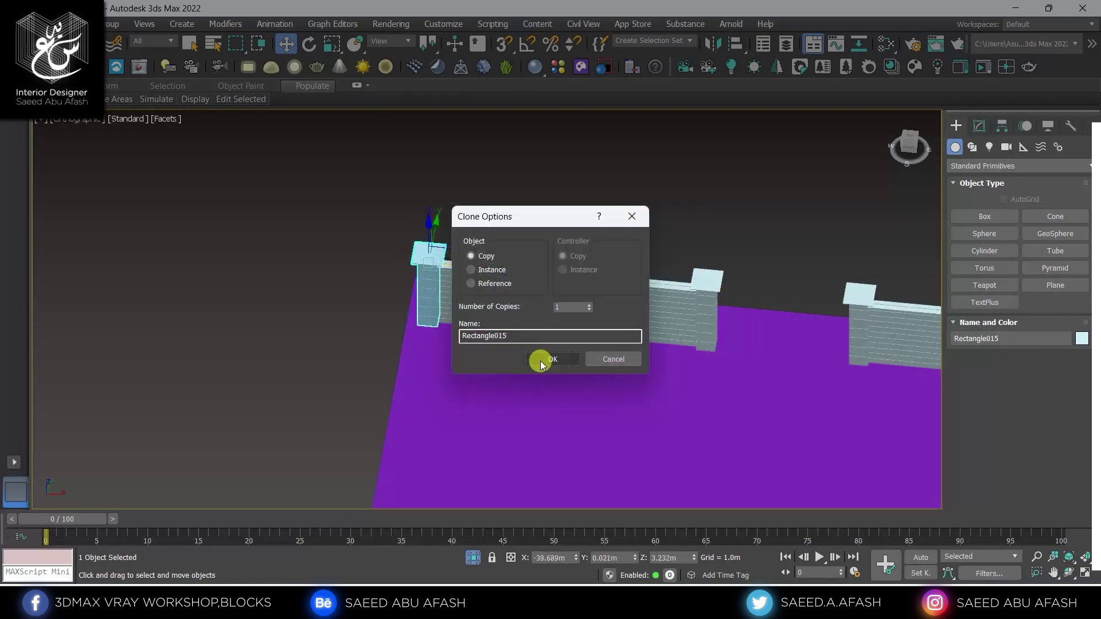
left_click(538, 360)
scroll(406, 245, "up", 2)
scroll(487, 282, "up", 3)
scroll(518, 291, "down", 1)
mouse_move(518, 291)
middle_mouse_down("alt")
mouse_move(514, 315)
mouse_move(529, 247)
mouse_move(539, 244)
mouse_move(492, 197)
mouse_move(504, 222)
middle_mouse_up("alt")
key("f")
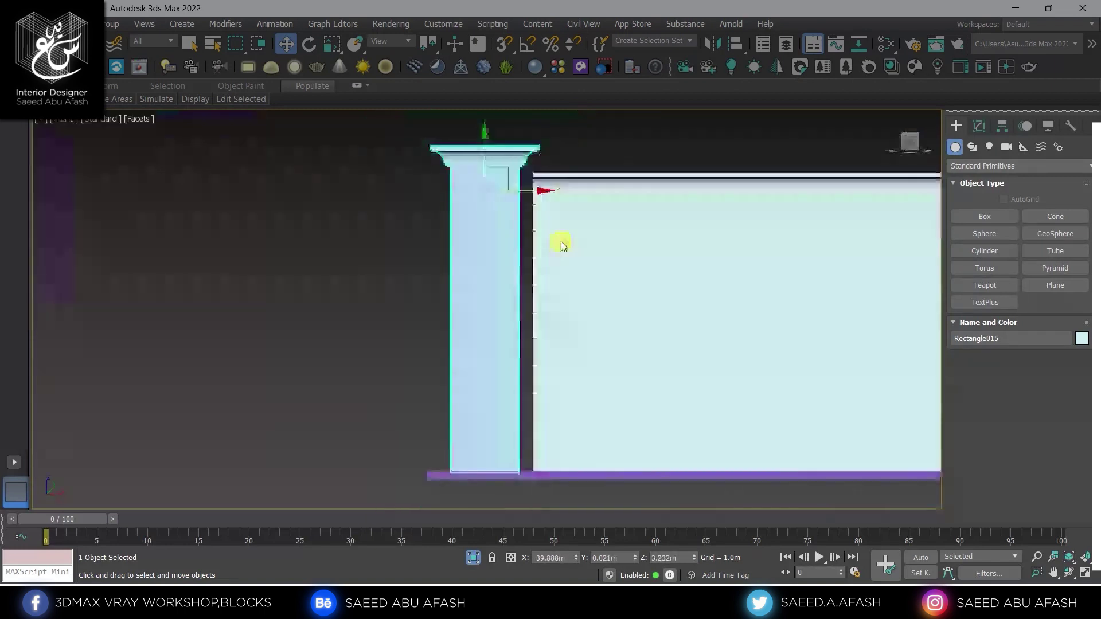
scroll(529, 202, "up", 3)
mouse_move(487, 184)
left_mouse_down()
mouse_move(517, 192)
mouse_move(519, 207)
left_mouse_up()
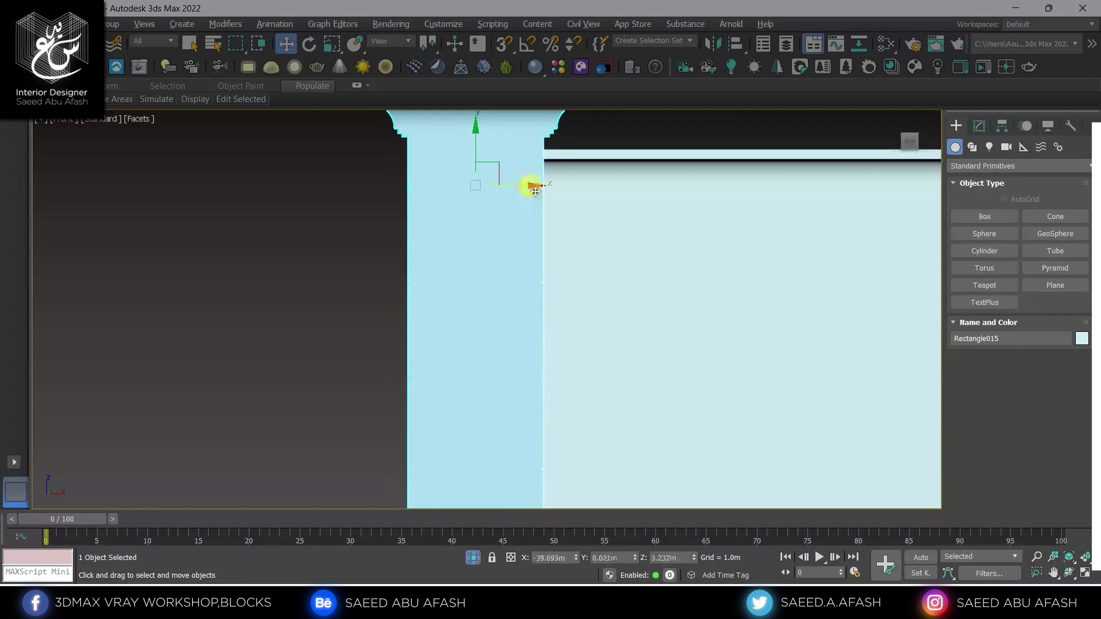
key("shift+z")
key("shift+z")
Step: Select the slatted wall panel Rectangle014 and Shift-drag a copy forward
left_click(563, 249)
scroll(590, 282, "down", 2)
scroll(696, 350, "up", 2)
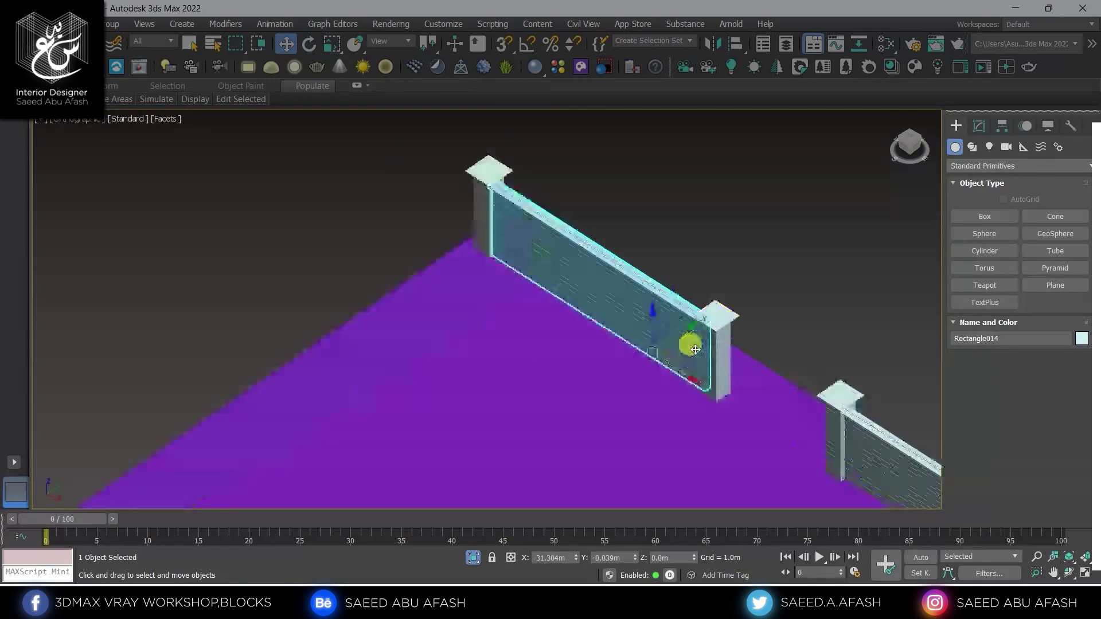
middle_click_drag(695, 350, 708, 328)
middle_click_drag(370, 343, 721, 336)
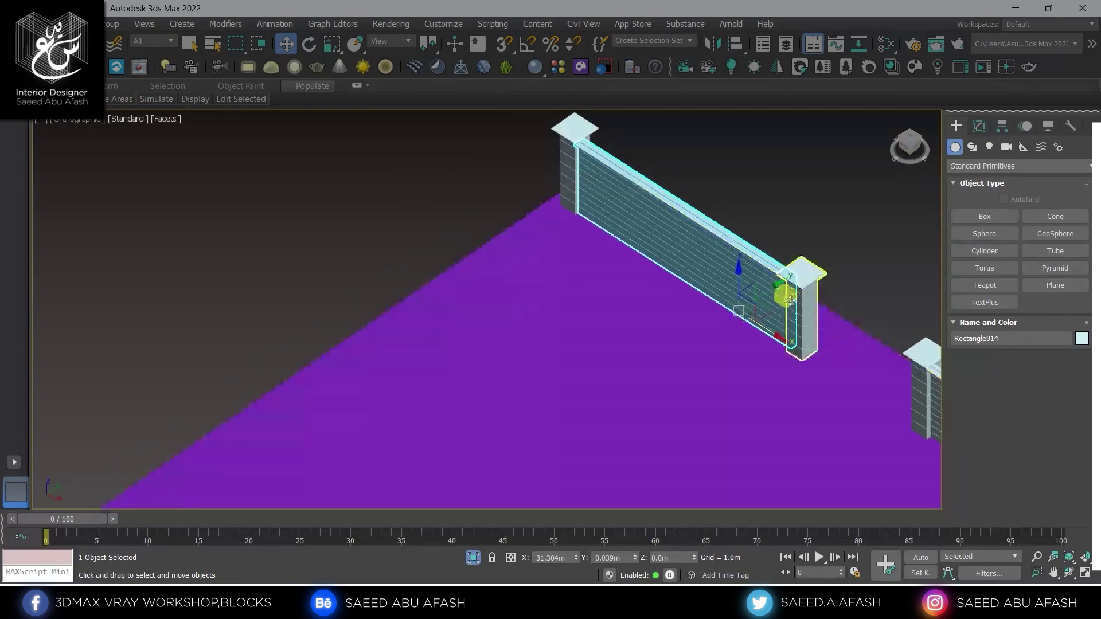
mouse_move(774, 290)
left_mouse_down("shift")
mouse_move(560, 393)
mouse_move(555, 380)
left_mouse_up("shift")
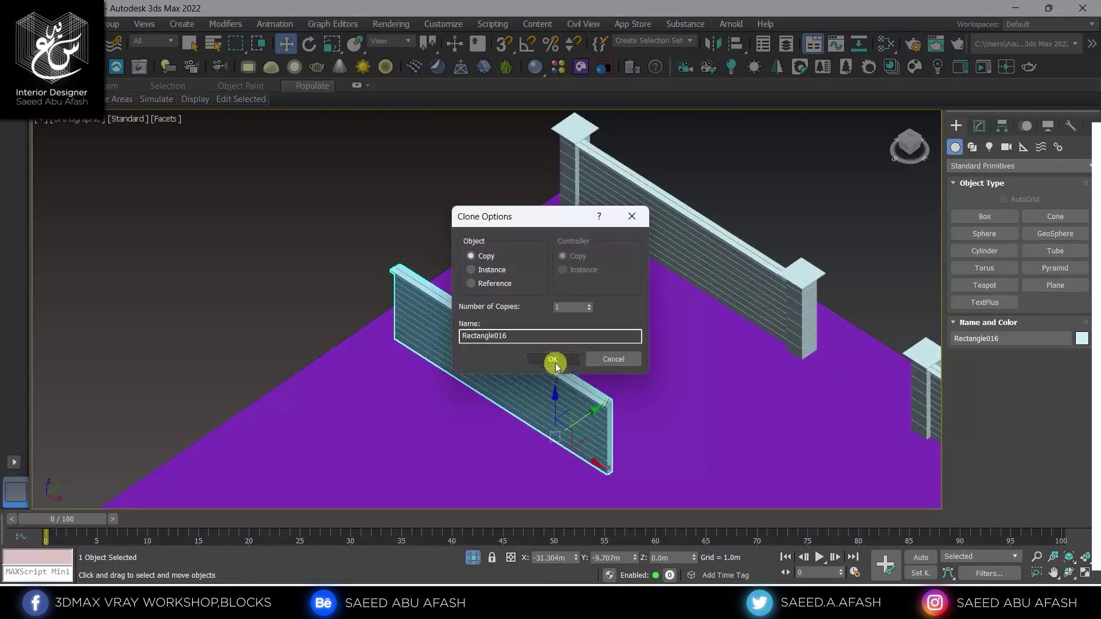
Step: Confirm the panel copy and rotate it 90° on Z with Angle Snap on
left_click(556, 363)
key("e")
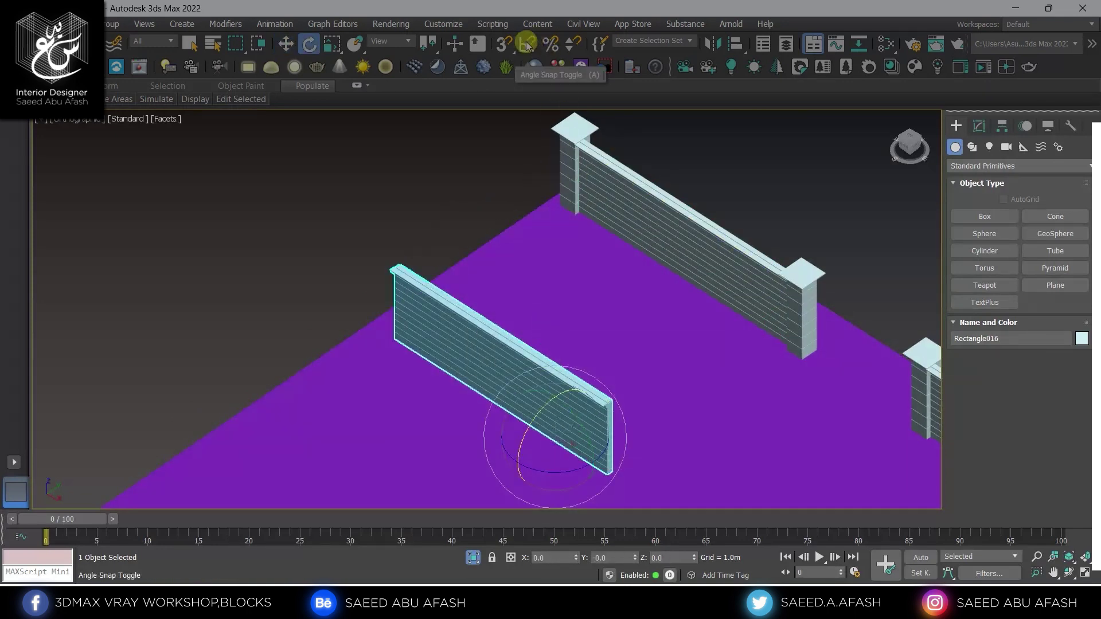
left_click(526, 45)
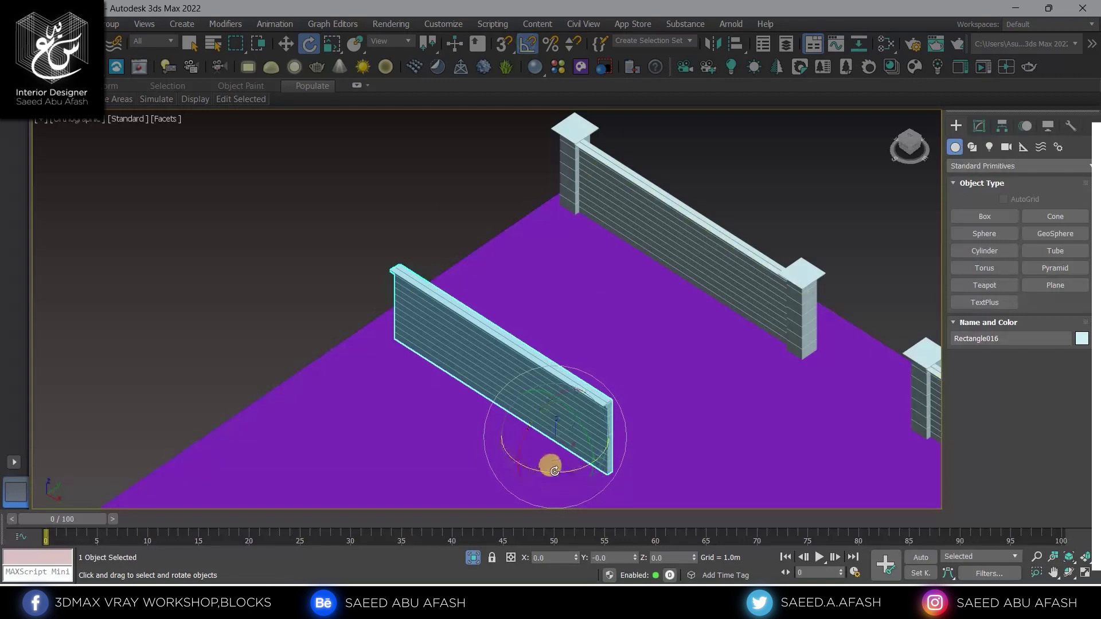
left_click_drag(550, 463, 605, 462)
scroll(578, 369, "up", 2)
scroll(578, 369, "down", 5)
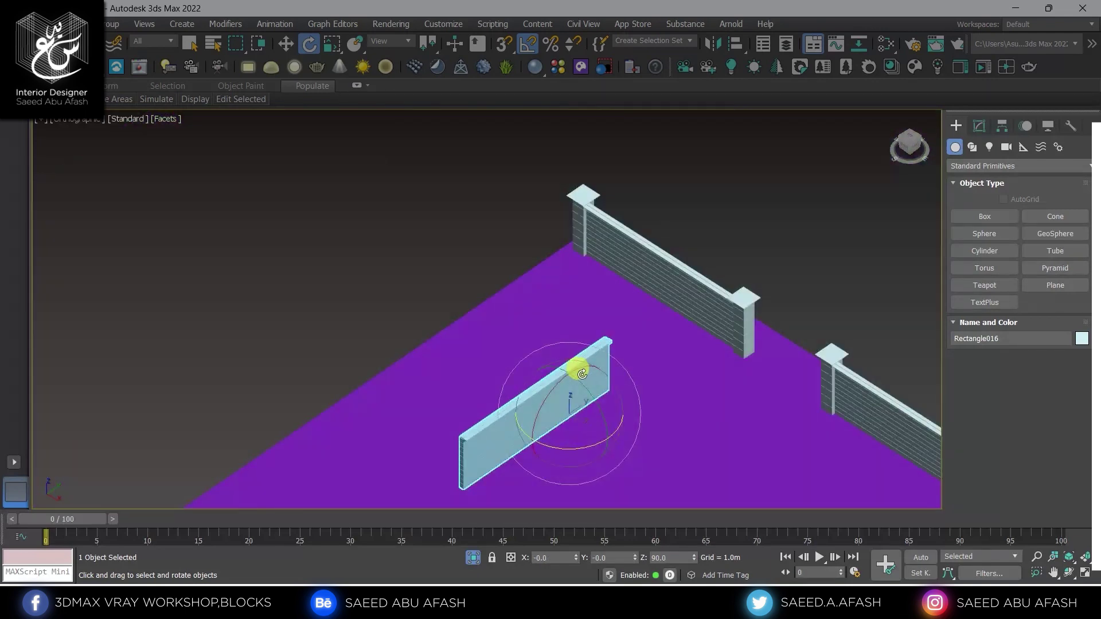
Step: Move the rotated panel toward the corner pillar in Top view
key("w")
key("t")
scroll(539, 263, "up", 2)
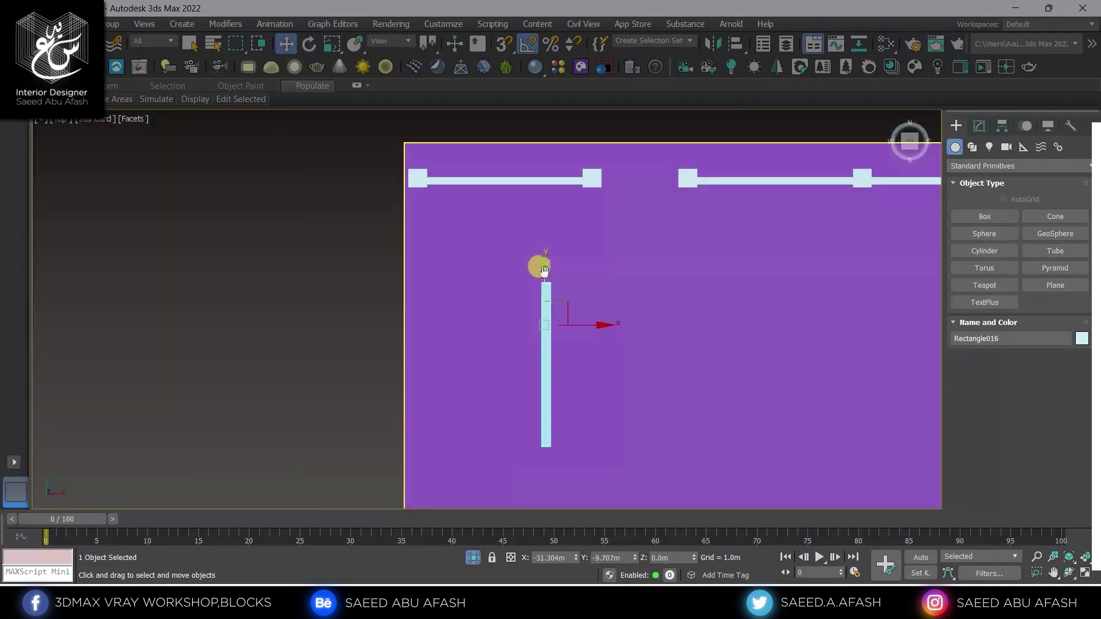
middle_click_drag(582, 343, 586, 358)
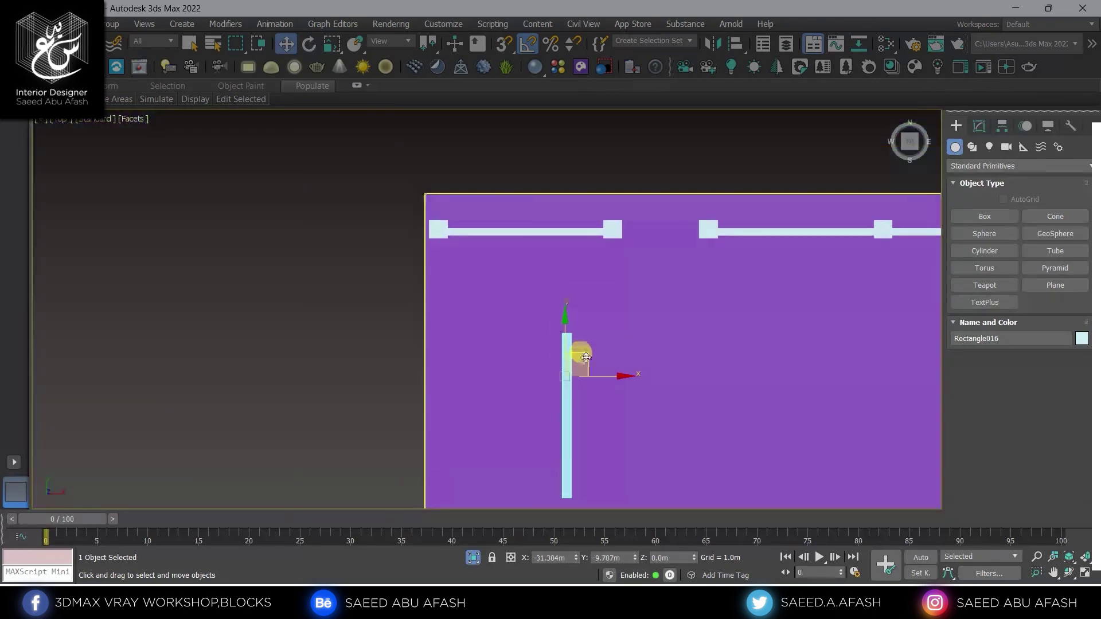
left_click_drag(588, 358, 465, 262)
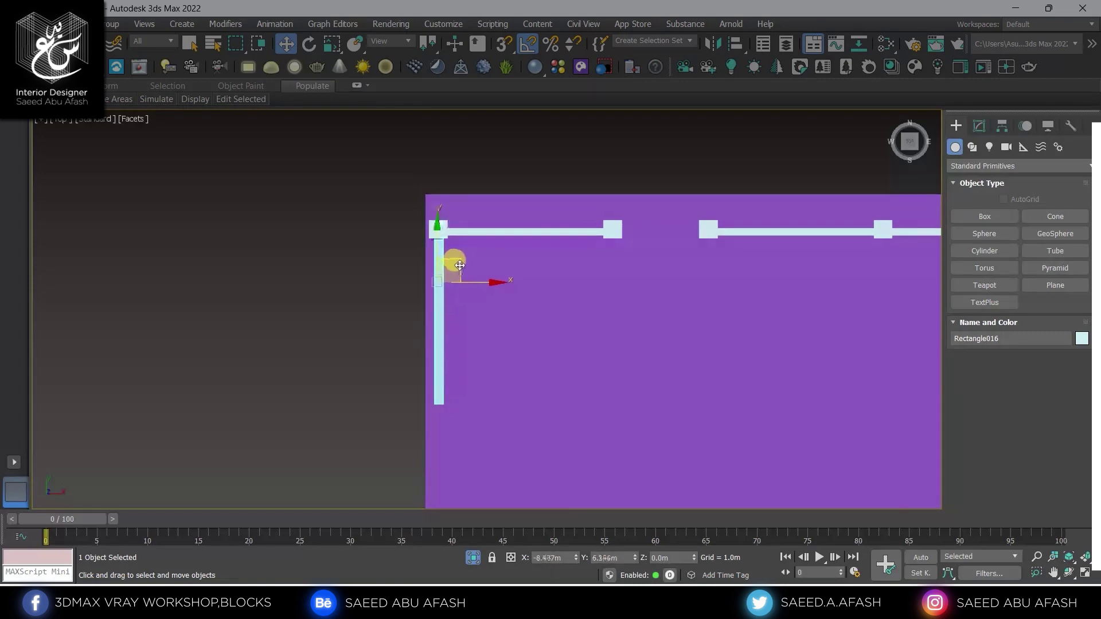
scroll(460, 265, "up", 2)
scroll(462, 331, "up", 3)
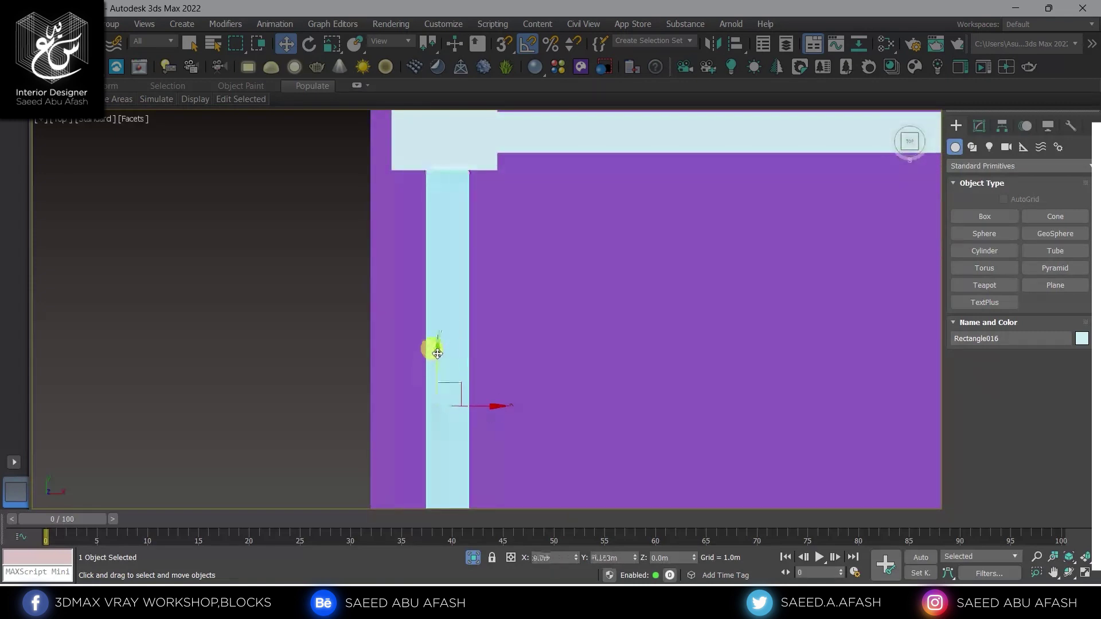
mouse_move(437, 353)
middle_mouse_down("alt")
mouse_move(433, 315)
mouse_move(631, 330)
mouse_move(681, 224)
mouse_move(638, 215)
middle_mouse_up("alt")
Step: Nudge the panel flush against the pillar in the side view and inspect the corner
left_click(914, 150)
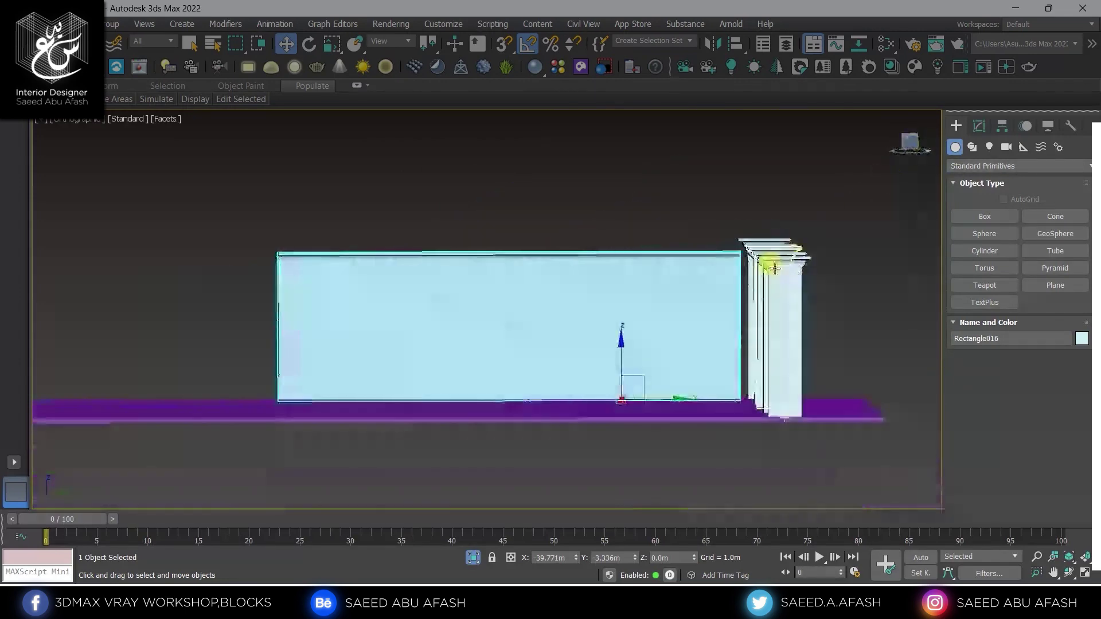
scroll(730, 344, "up", 3)
scroll(609, 239, "up", 2)
scroll(546, 435, "up", 2)
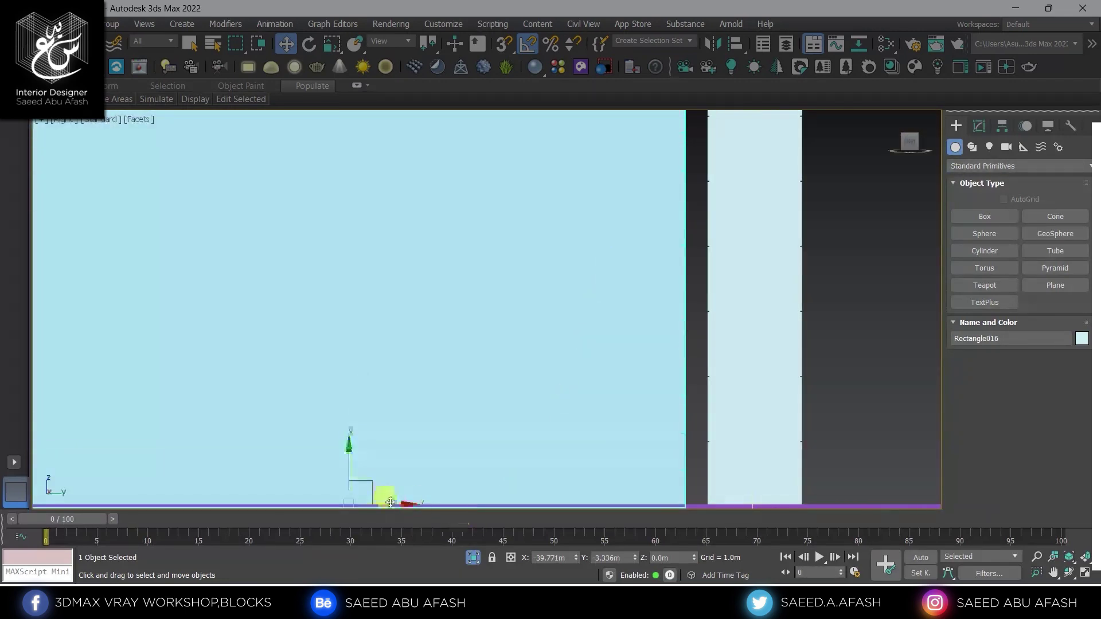
scroll(390, 503, "down", 3)
left_click_drag(407, 484, 416, 483)
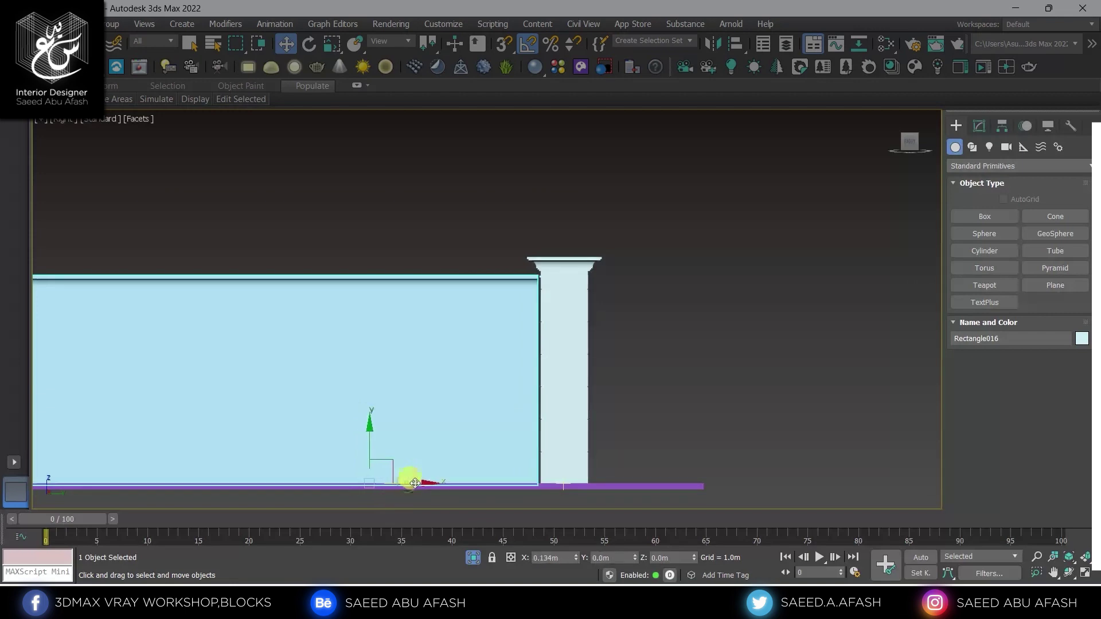
middle_click_drag(420, 389, 327, 352, "alt")
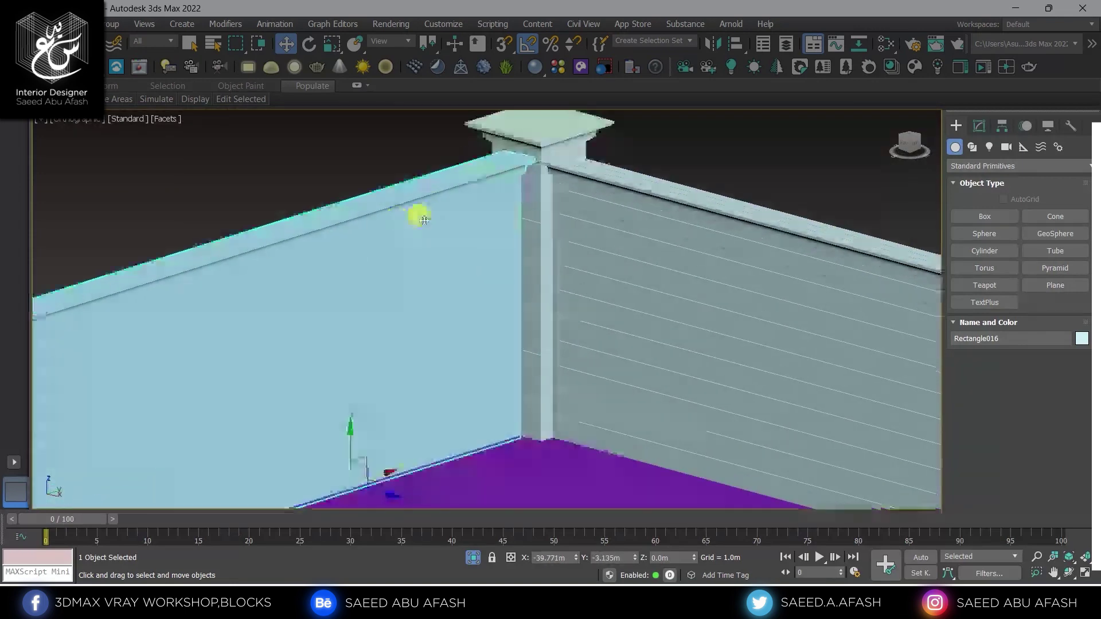
scroll(524, 175, "up", 2)
scroll(510, 196, "down", 2)
middle_click_drag(510, 196, 569, 197, "alt")
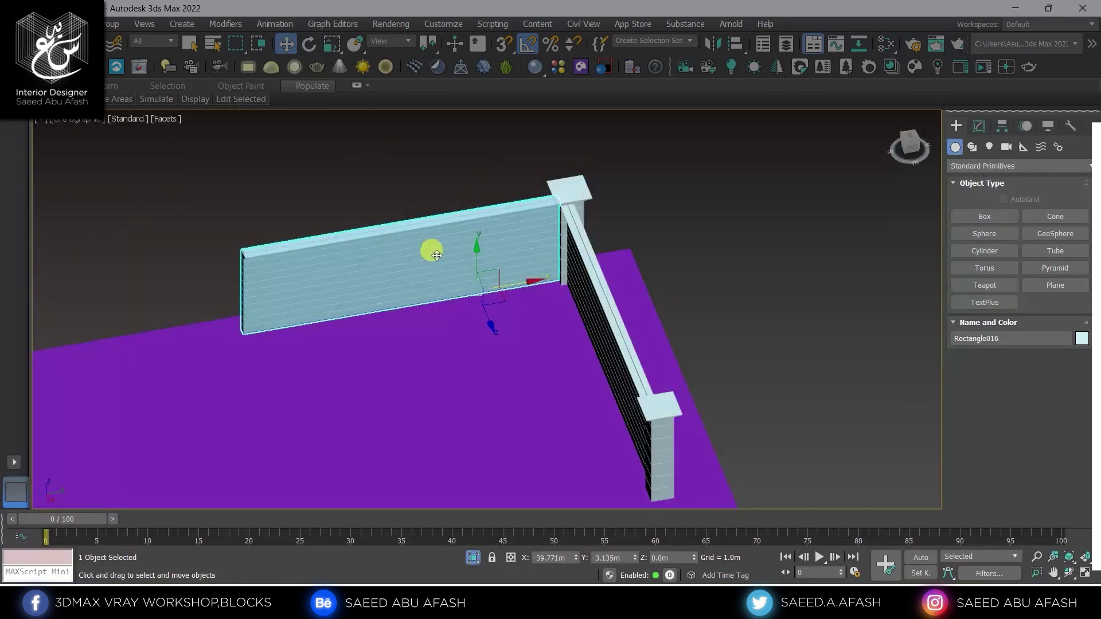
middle_click_drag(437, 256, 631, 247, "alt")
left_click(979, 125)
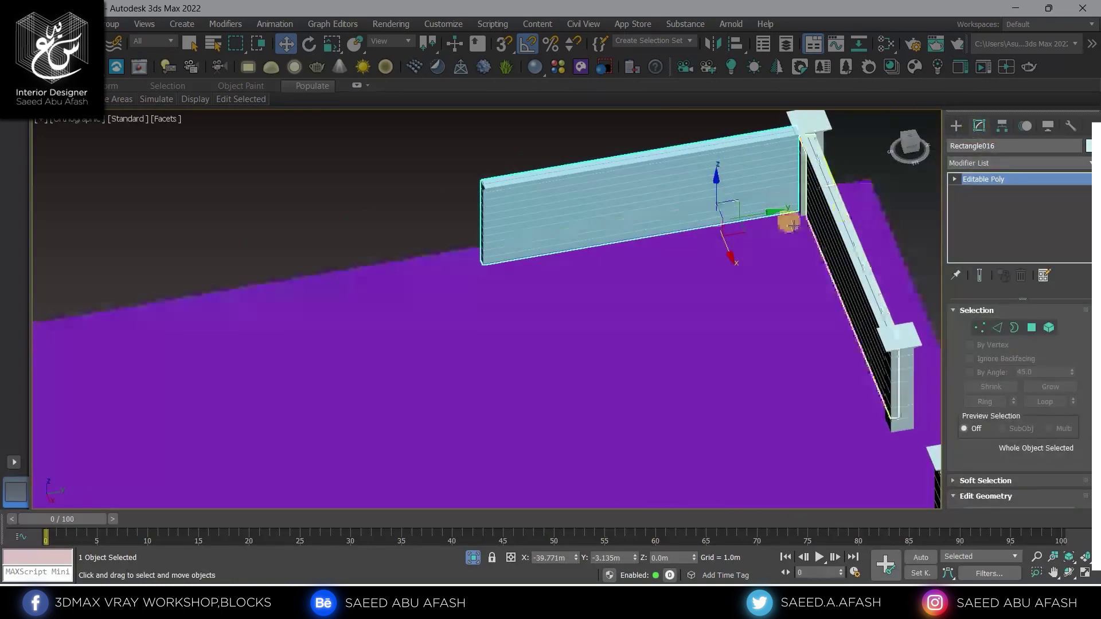
Step: In Vertex mode, drag Rectangle016's far-end vertices along Y to set the side wall's length
key("1")
left_click_drag(521, 206, 324, 256)
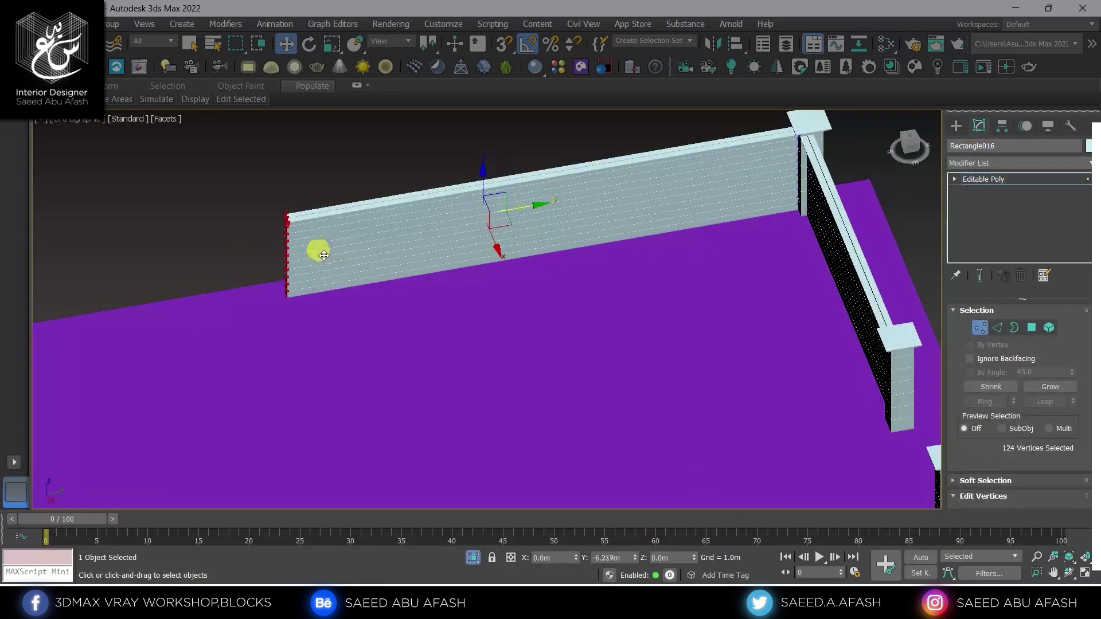
mouse_move(277, 261)
middle_mouse_down()
mouse_move(233, 274)
mouse_move(456, 297)
middle_mouse_up()
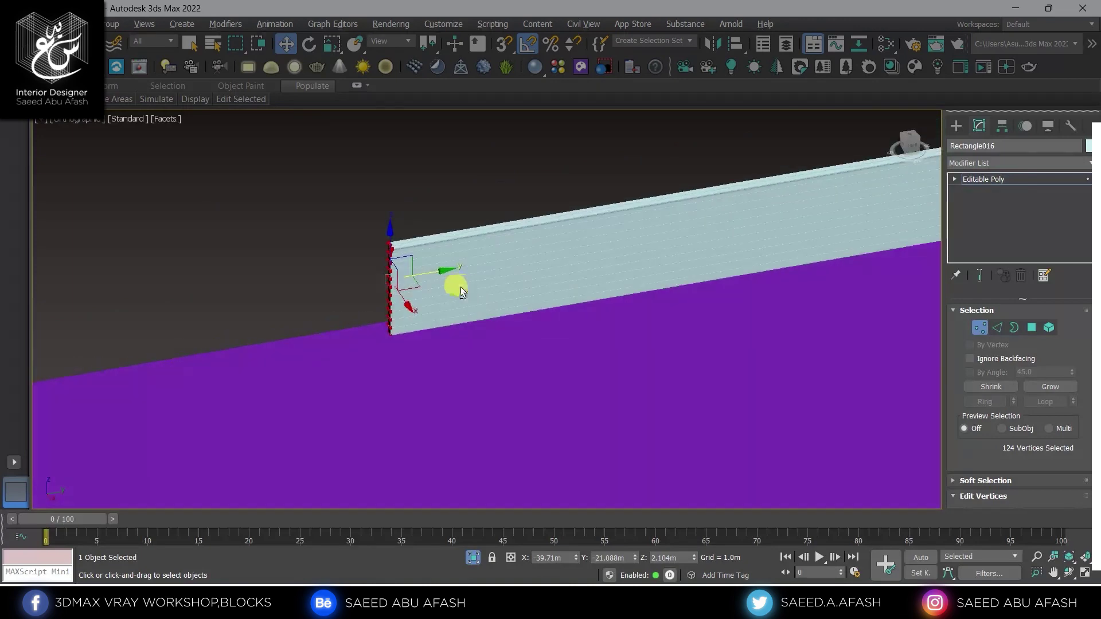
scroll(460, 291, "down", 3)
left_click_drag(446, 272, 629, 245)
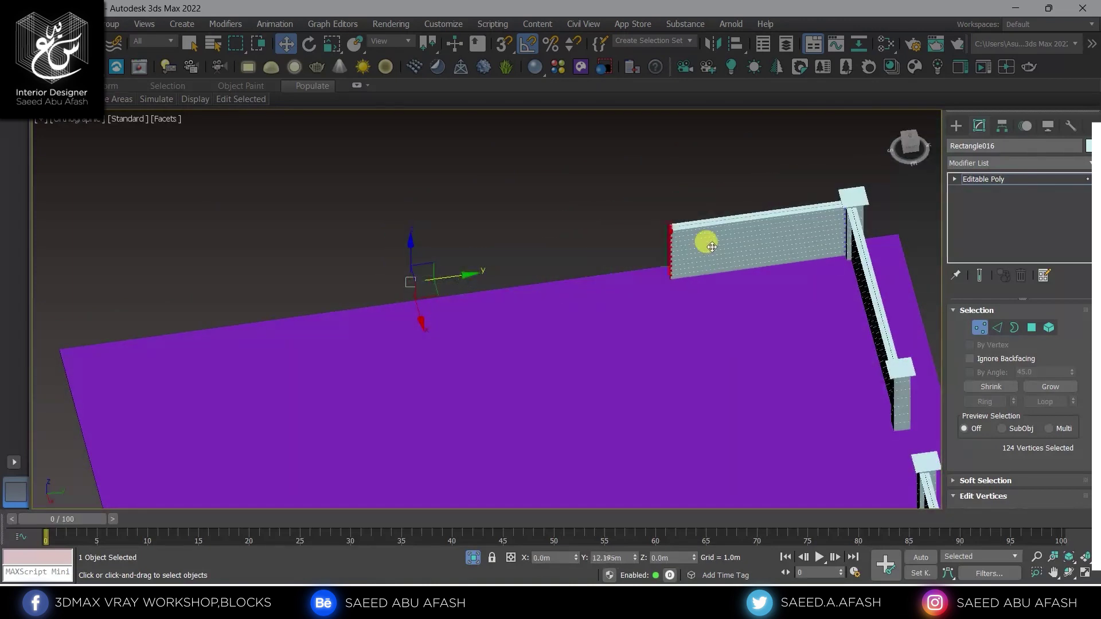
Step: Copy pillar Rectangle015 along Y to the side wall's free end
left_click(954, 126)
scroll(861, 189, "up", 2)
left_click(870, 232)
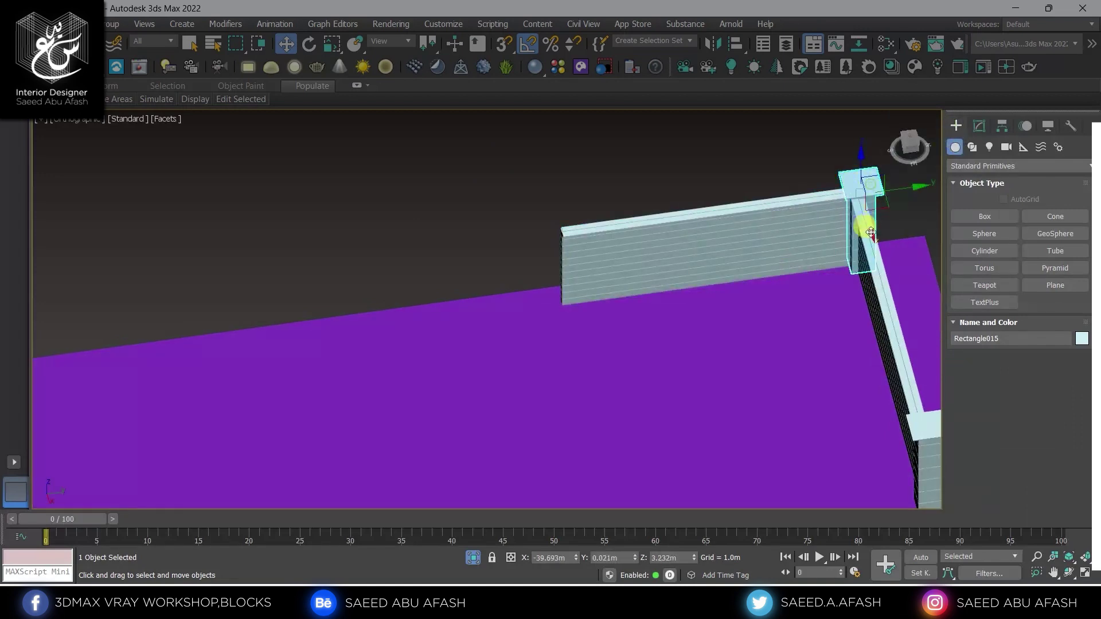
left_click_drag(899, 189, 605, 317, "shift")
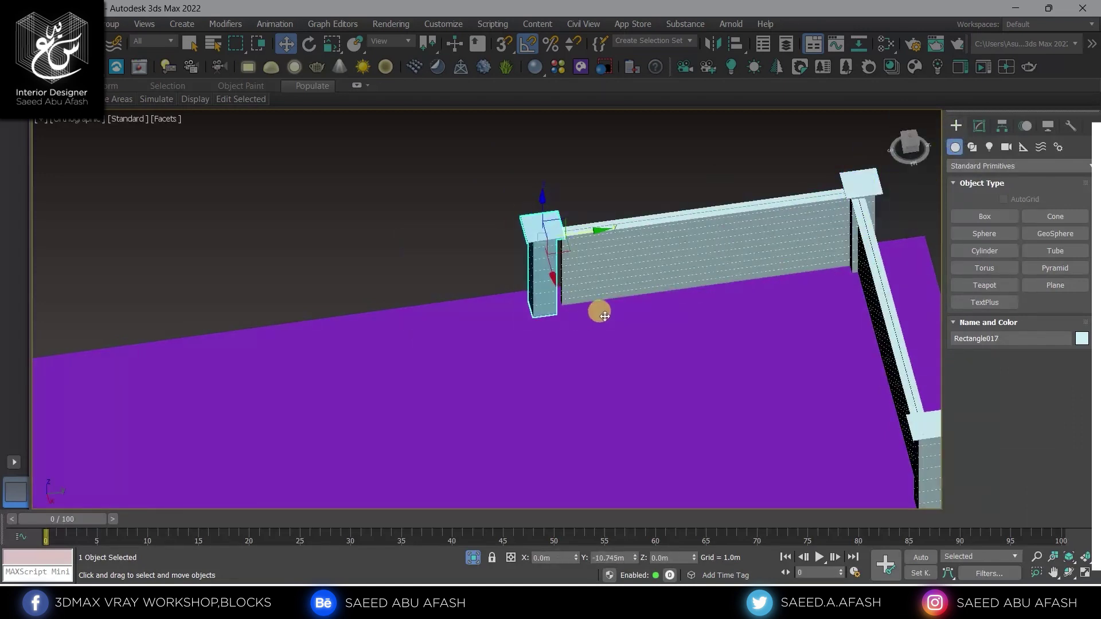
left_click(553, 356)
scroll(534, 229, "up", 3)
scroll(535, 198, "up", 2)
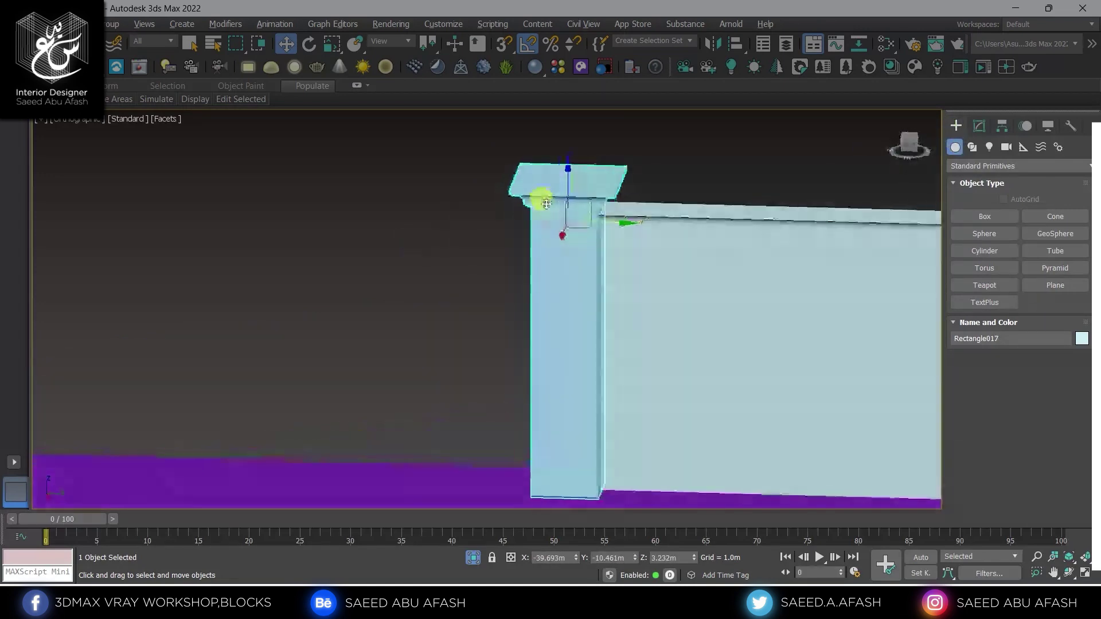
scroll(640, 263, "up", 2)
scroll(640, 264, "up", 1)
Step: Nudge pillar copy Rectangle017 flush, then select it together with the side wall
left_click_drag(588, 214, 607, 223)
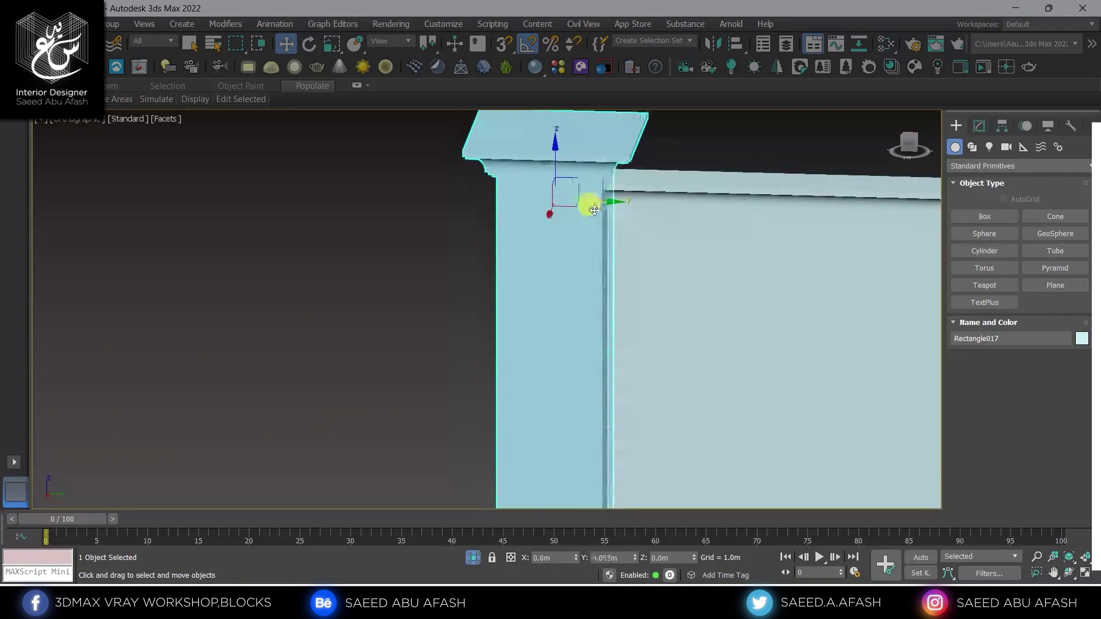
scroll(606, 224, "down", 4)
mouse_move(669, 264)
middle_mouse_down("alt")
mouse_move(708, 303)
mouse_move(708, 275)
middle_mouse_up("alt")
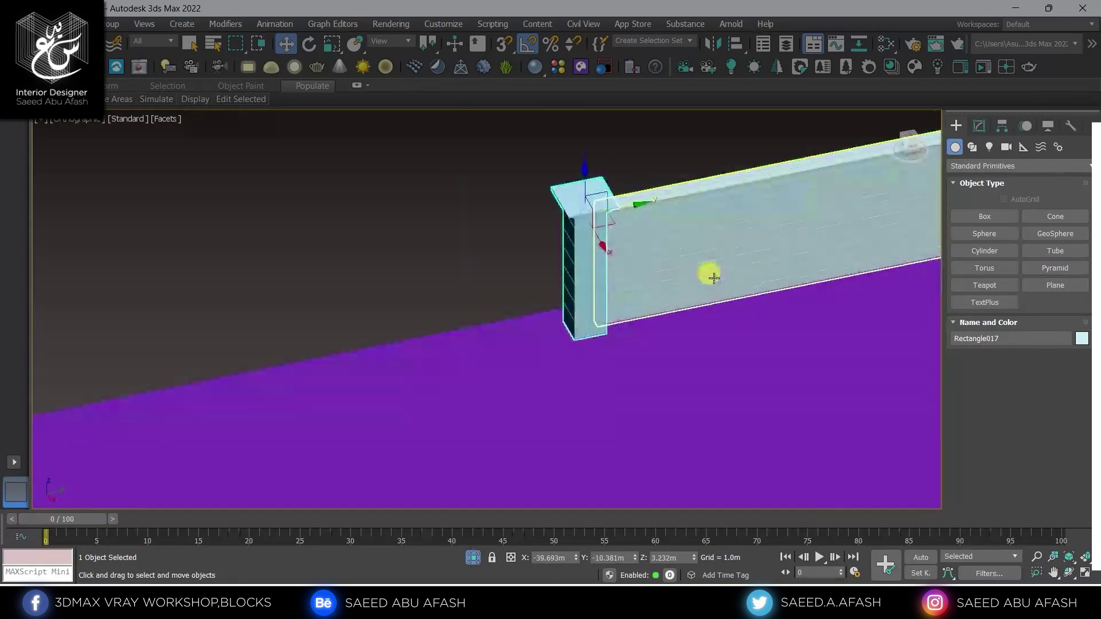
left_click(712, 276)
left_click(575, 269, "ctrl")
Step: Copy the selected wall and pillar to a new bay and align it in the side view
middle_click_drag(574, 269, 601, 308)
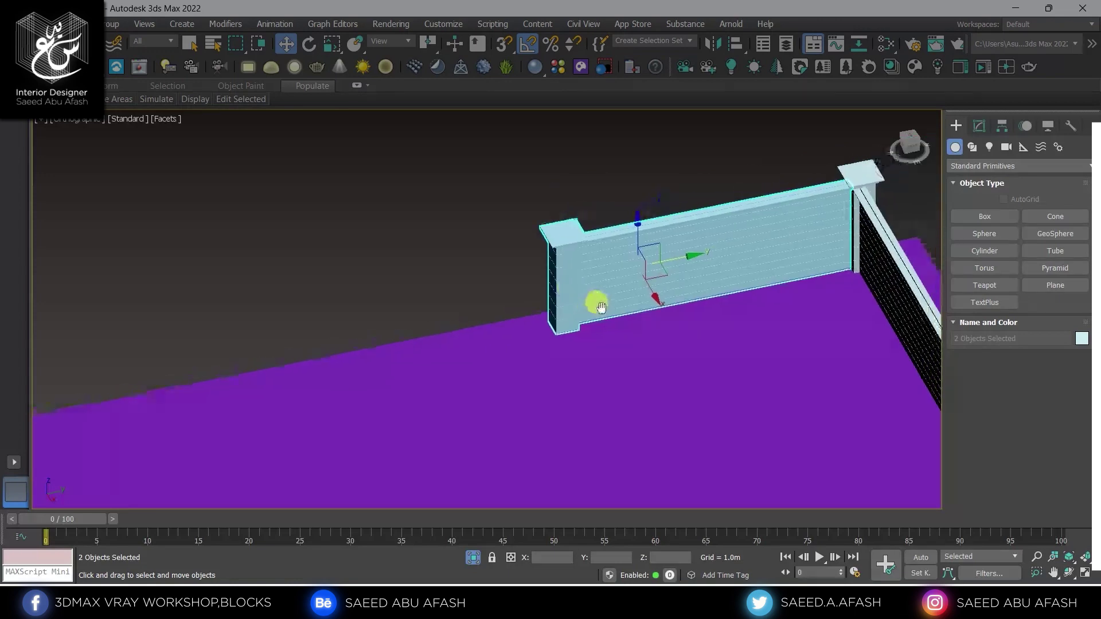
left_click_drag(685, 259, 377, 388, "shift")
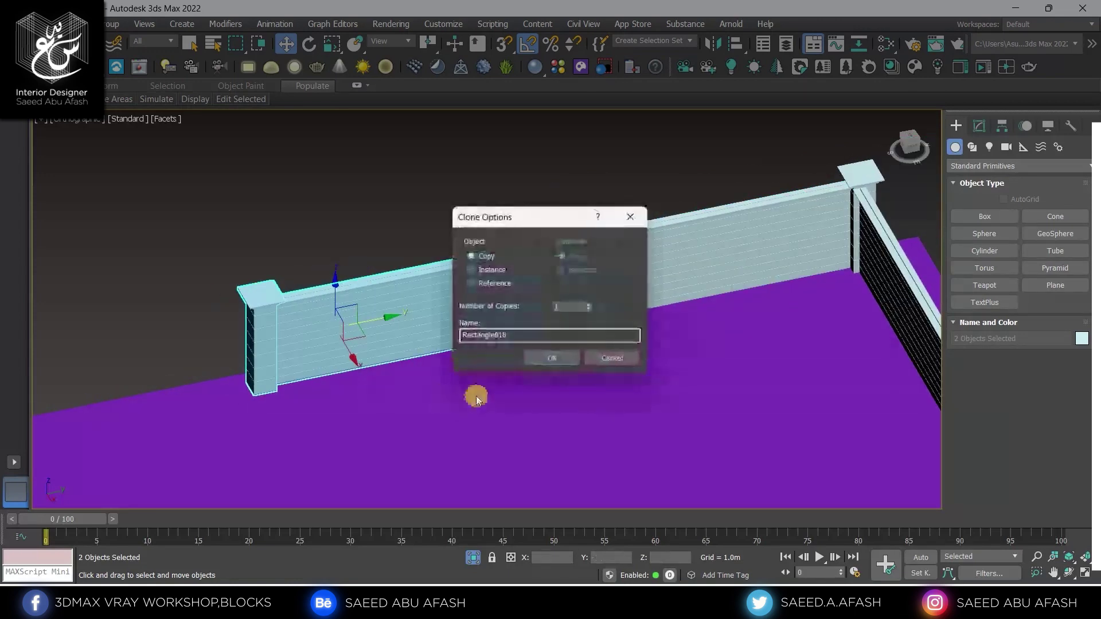
left_click(562, 365)
scroll(528, 305, "up", 4)
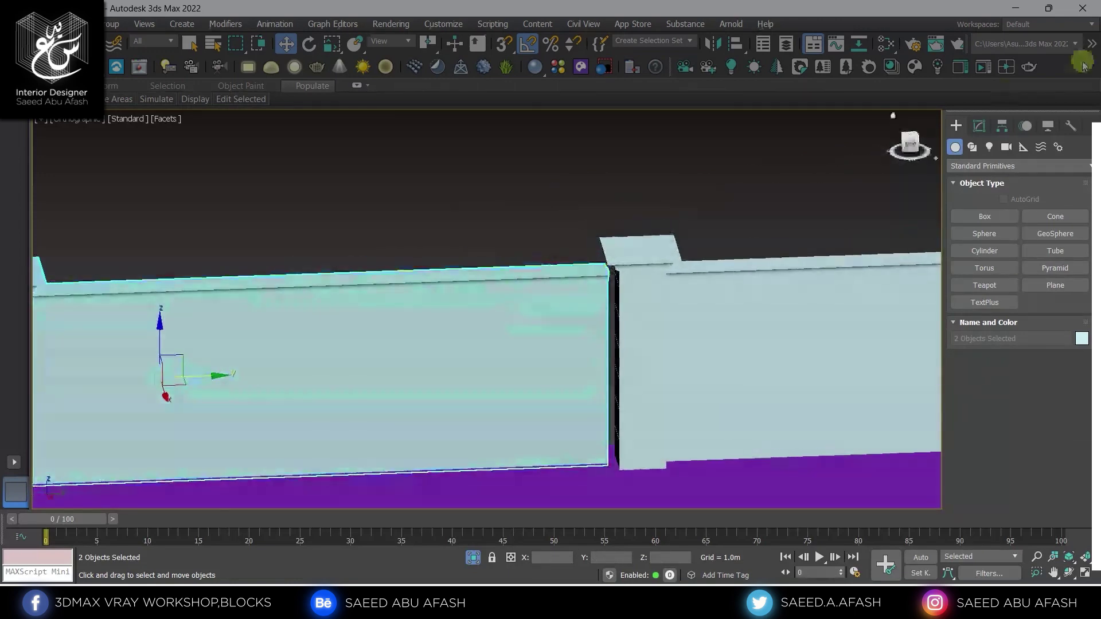
left_click(916, 151)
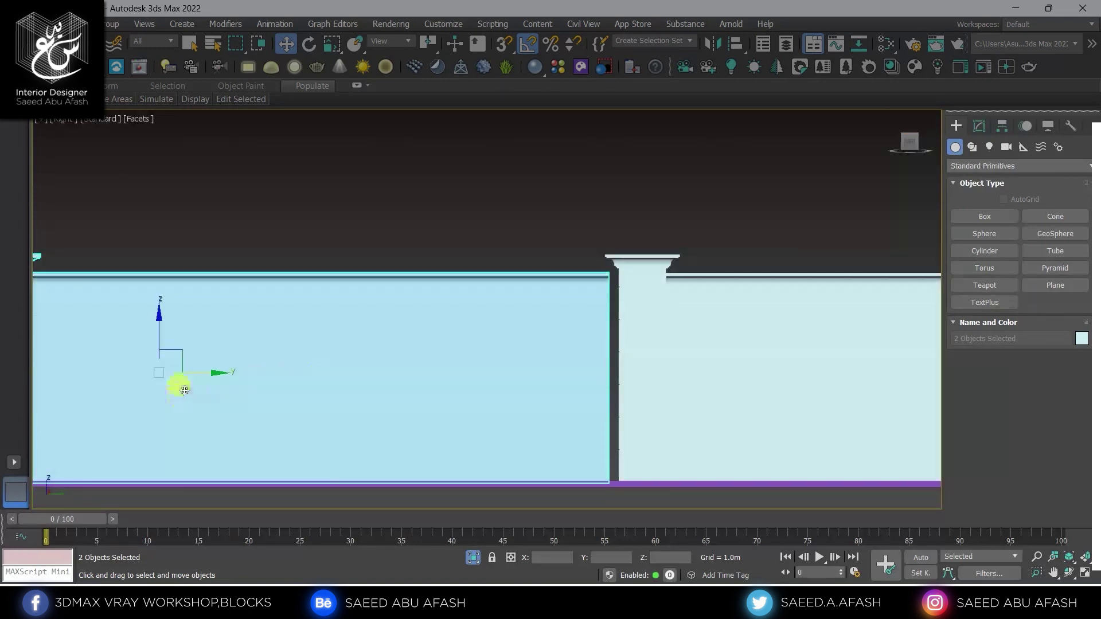
left_click_drag(212, 374, 685, 288)
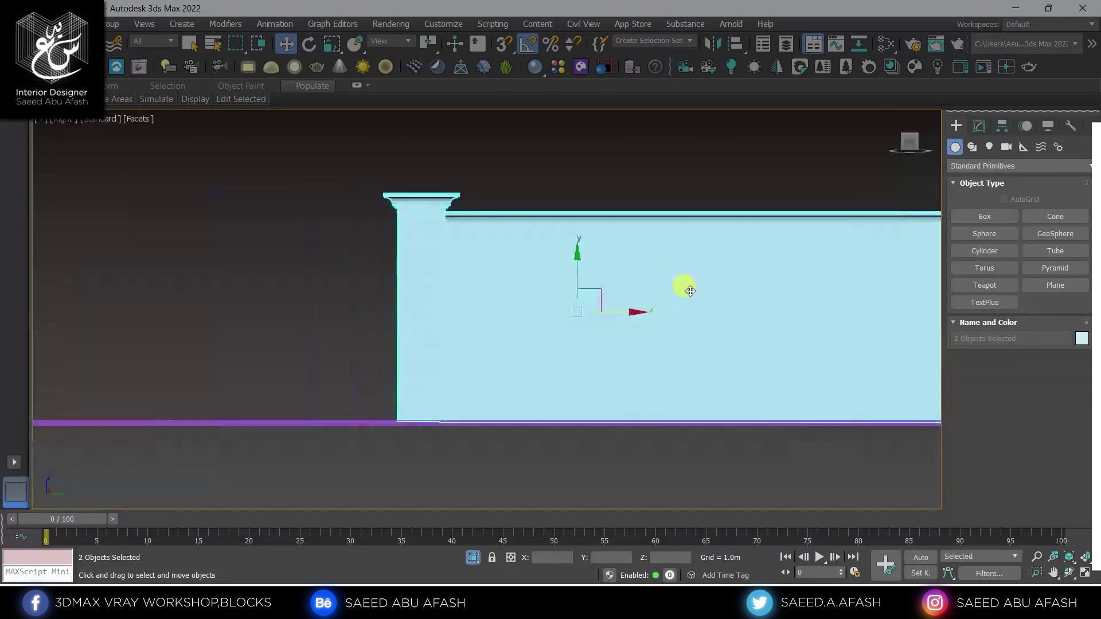
scroll(660, 296, "down", 3)
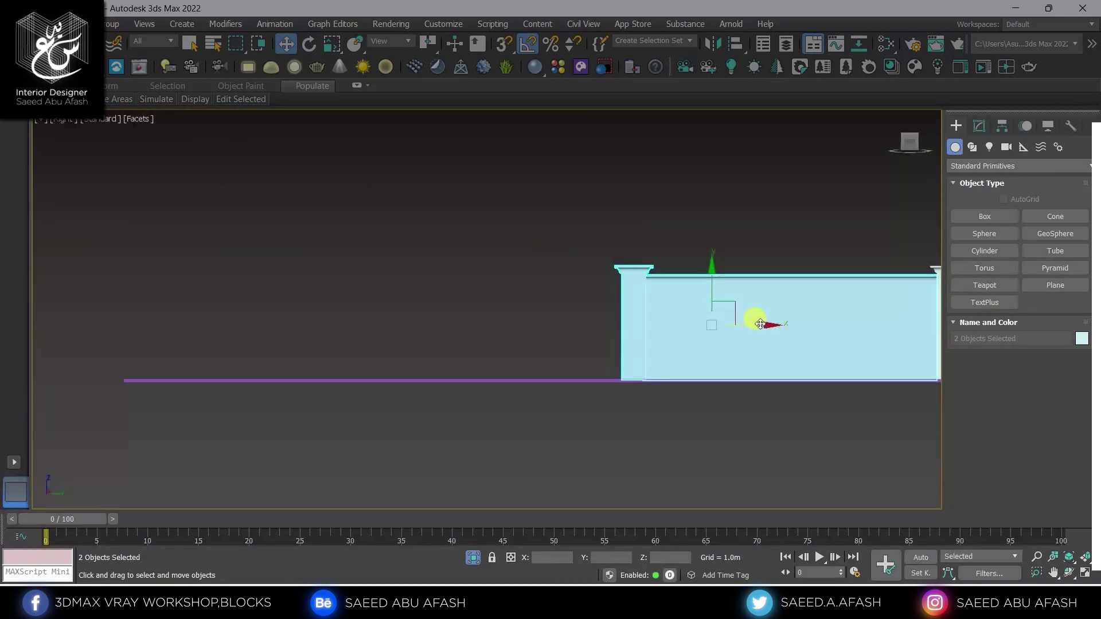
Step: Clone the wall section again further along the line, then clear the selection
mouse_move(760, 325)
left_mouse_down("shift")
mouse_move(381, 376)
mouse_move(439, 395)
left_mouse_up("shift")
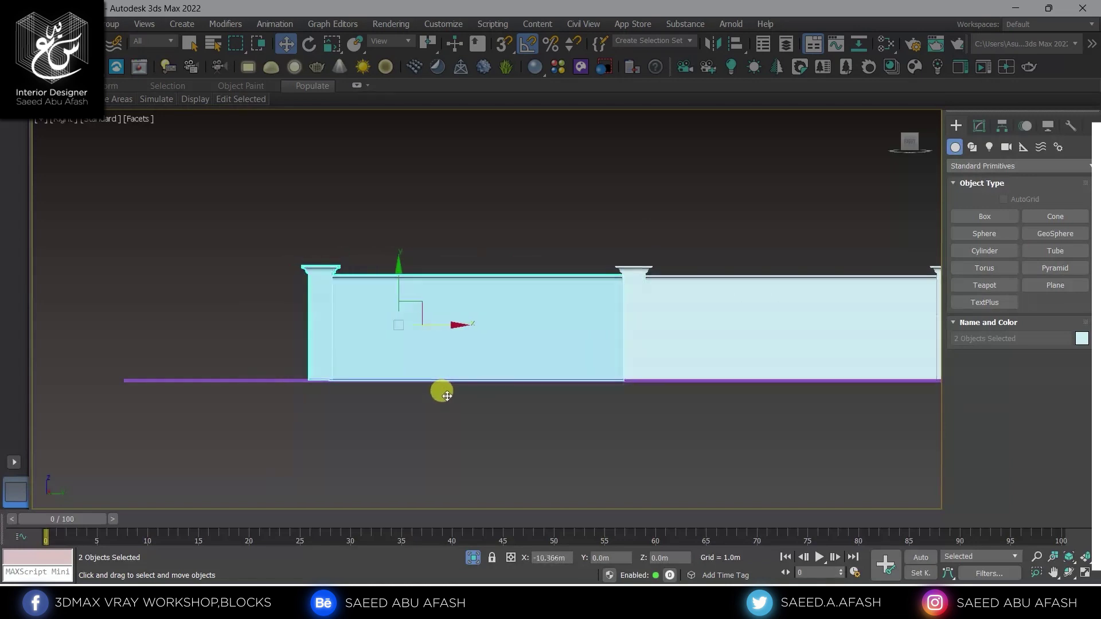
left_click(545, 358)
scroll(631, 269, "up", 3)
scroll(592, 280, "up", 2)
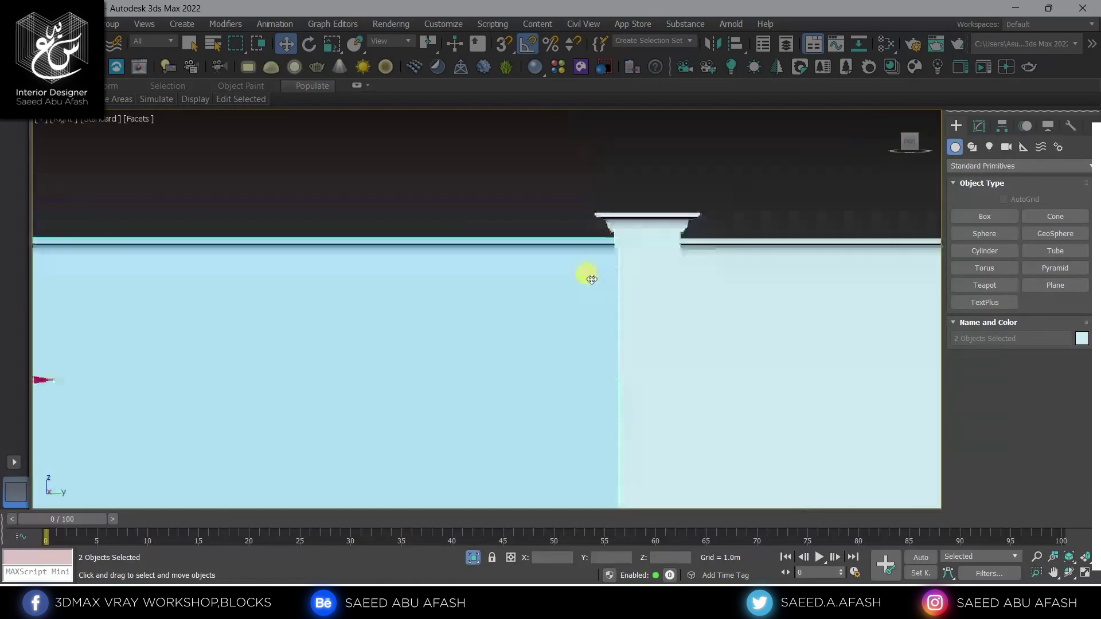
middle_click_drag(591, 280, 622, 357, "alt")
scroll(622, 357, "down", 5)
left_click(430, 128)
Step: Orbit and zoom to survey the garden floor and far wall
middle_click_drag(430, 315, 453, 270, "alt")
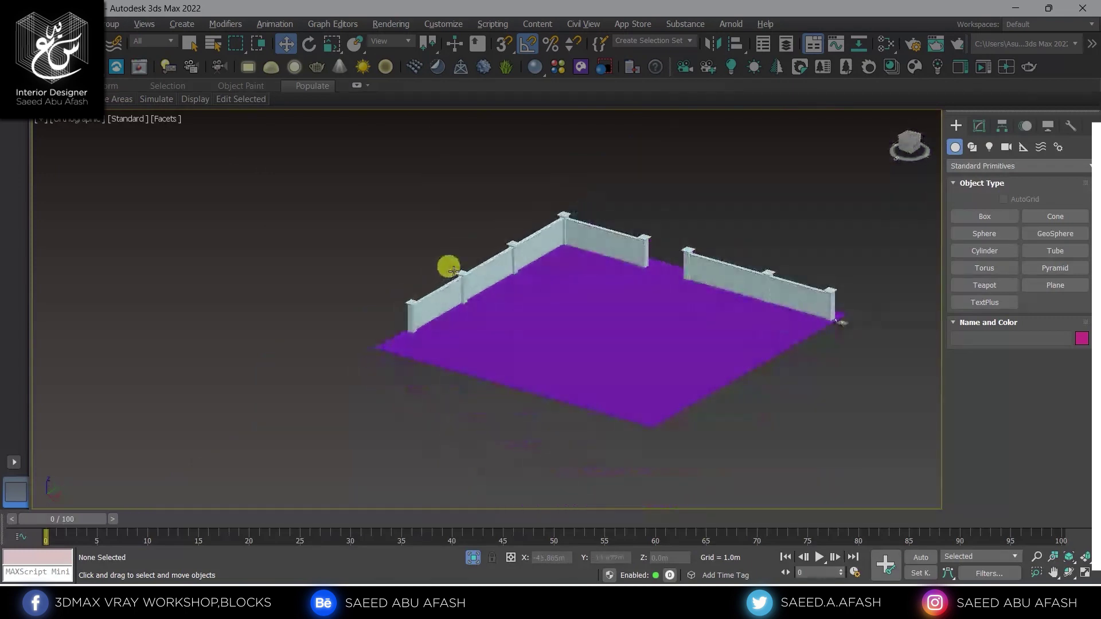
scroll(453, 271, "up", 3)
scroll(700, 147, "up", 2)
scroll(499, 386, "up", 2)
scroll(418, 312, "down", 3)
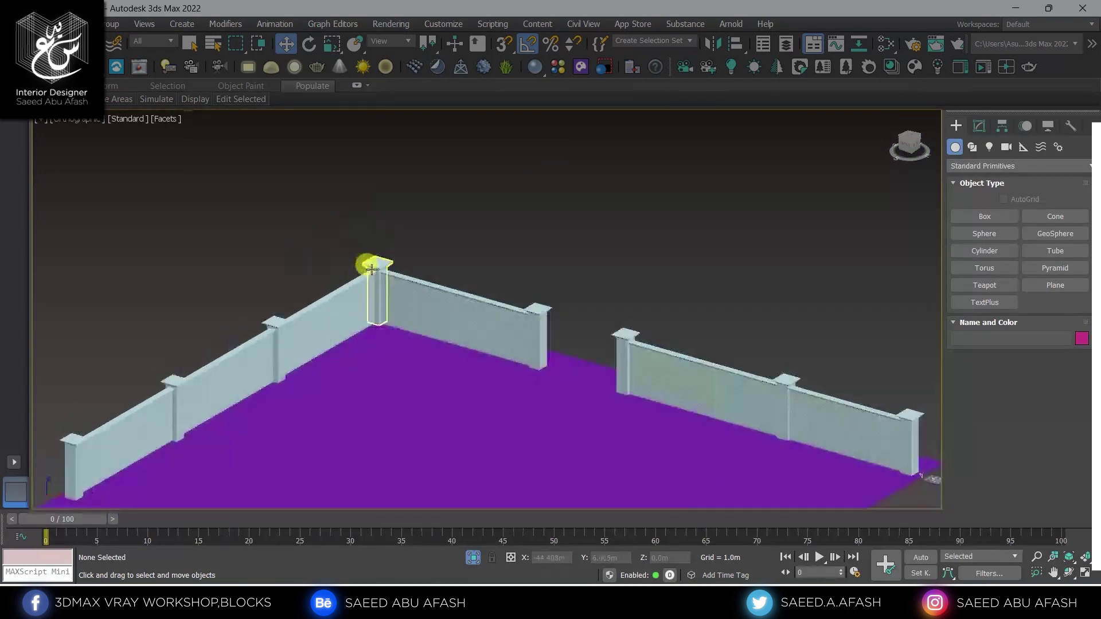
scroll(634, 352, "up", 3)
scroll(524, 327, "down", 4)
middle_click_drag(524, 327, 395, 371, "alt")
scroll(565, 272, "up", 3)
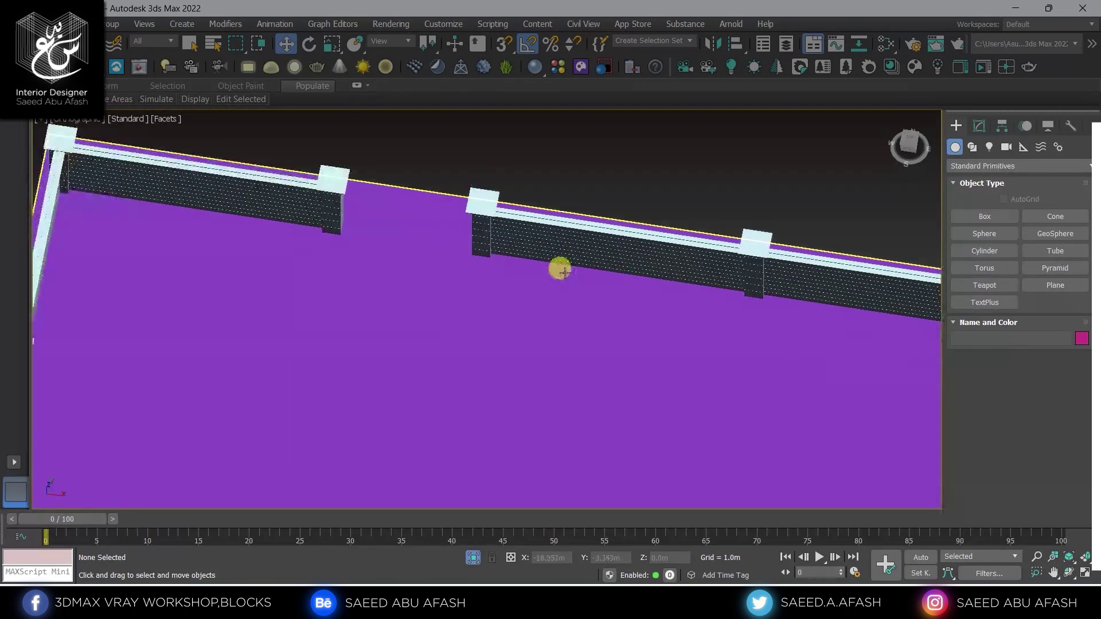
scroll(565, 273, "down", 4)
Step: In Top view, draw a roughly 18.5 × 5.8 m box on the floor inside the walled corner
key("t")
scroll(558, 295, "down", 5)
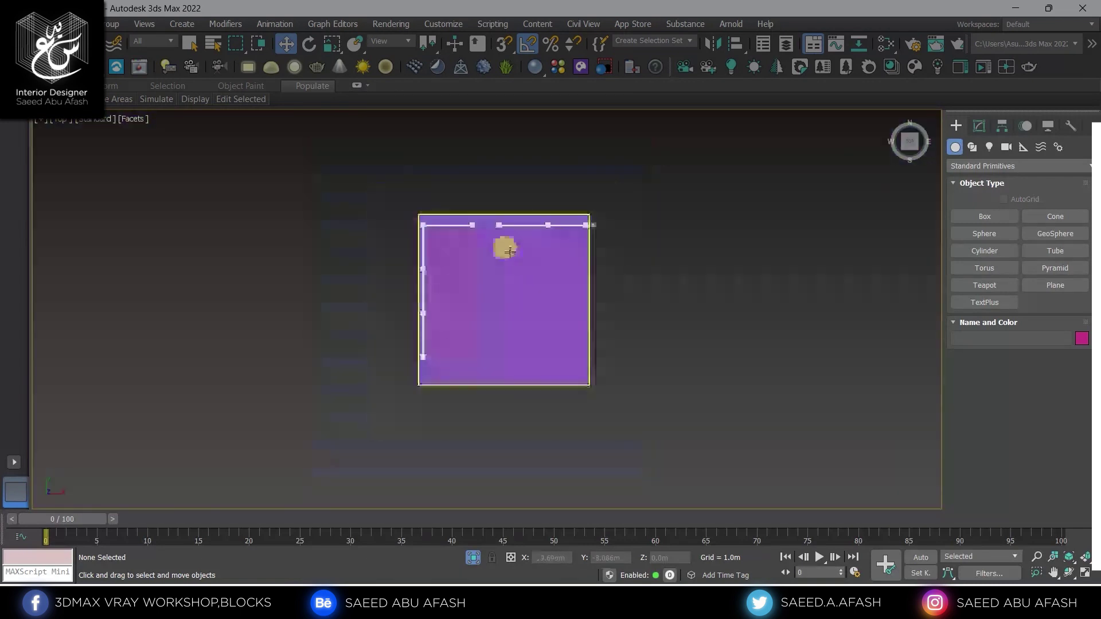
scroll(510, 251, "up", 5)
middle_click_drag(475, 241, 563, 208)
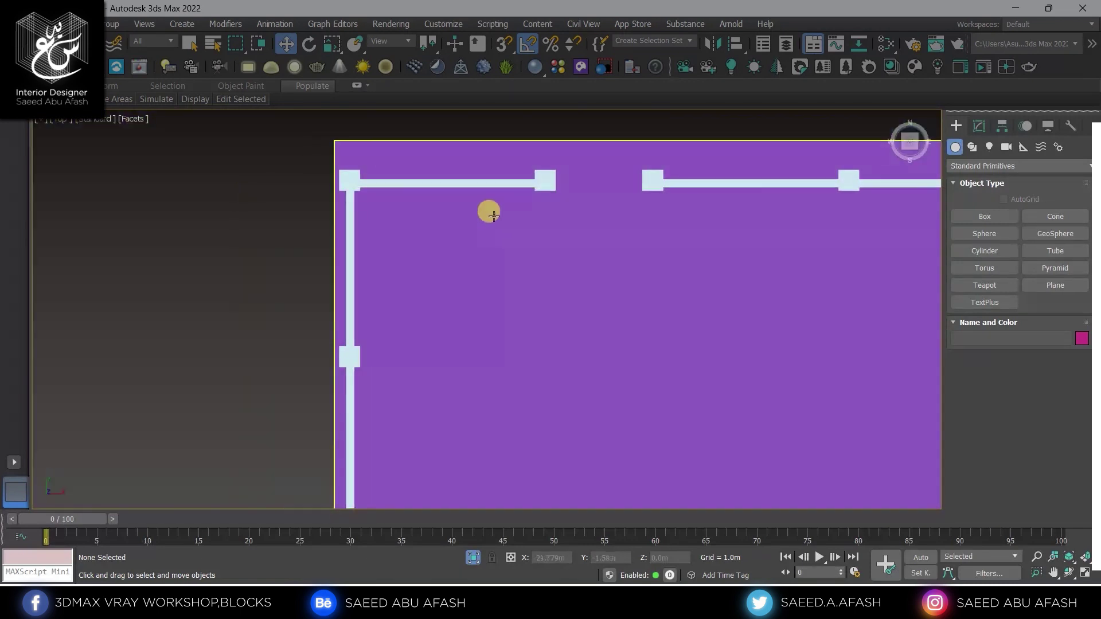
middle_click_drag(673, 246, 622, 214)
left_click(984, 216)
middle_click_drag(492, 212, 550, 200)
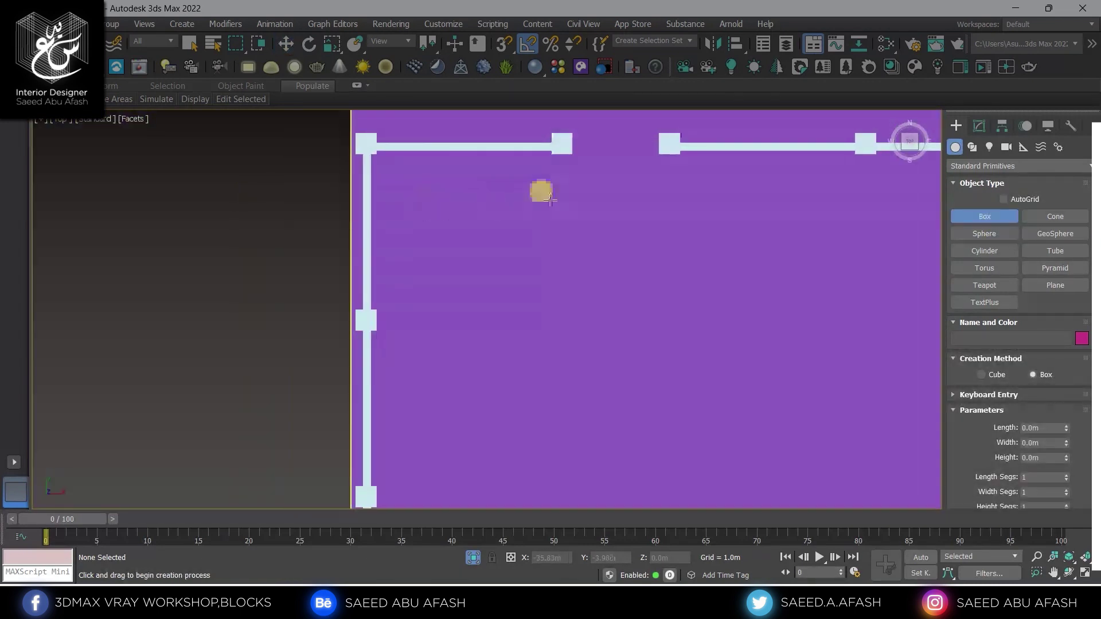
left_click_drag(538, 173, 432, 479)
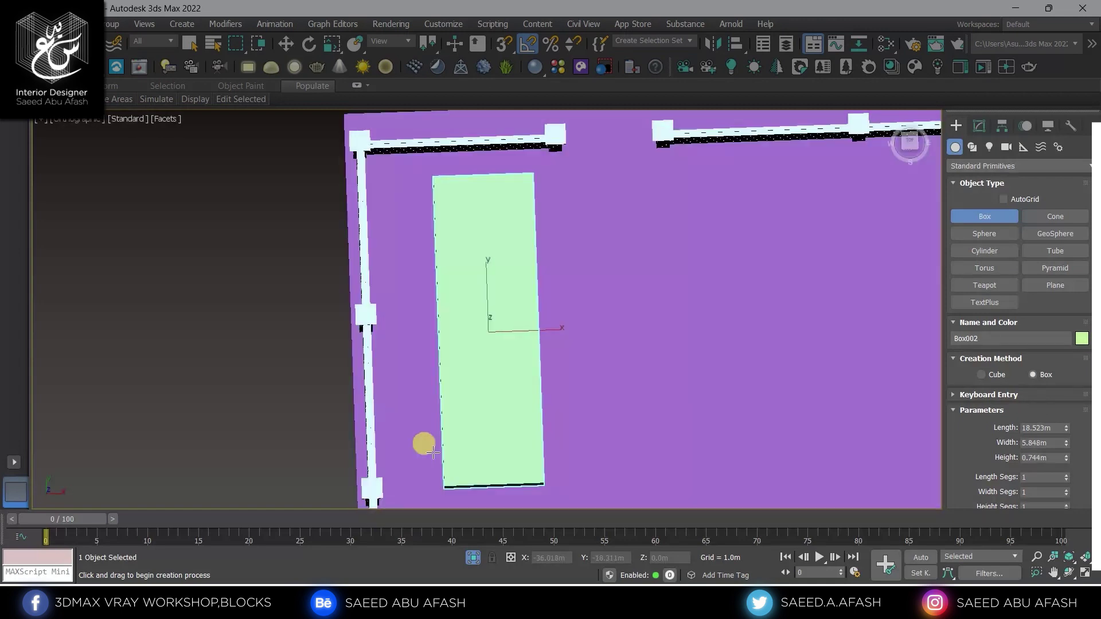
middle_click_drag(439, 488, 383, 417, "alt")
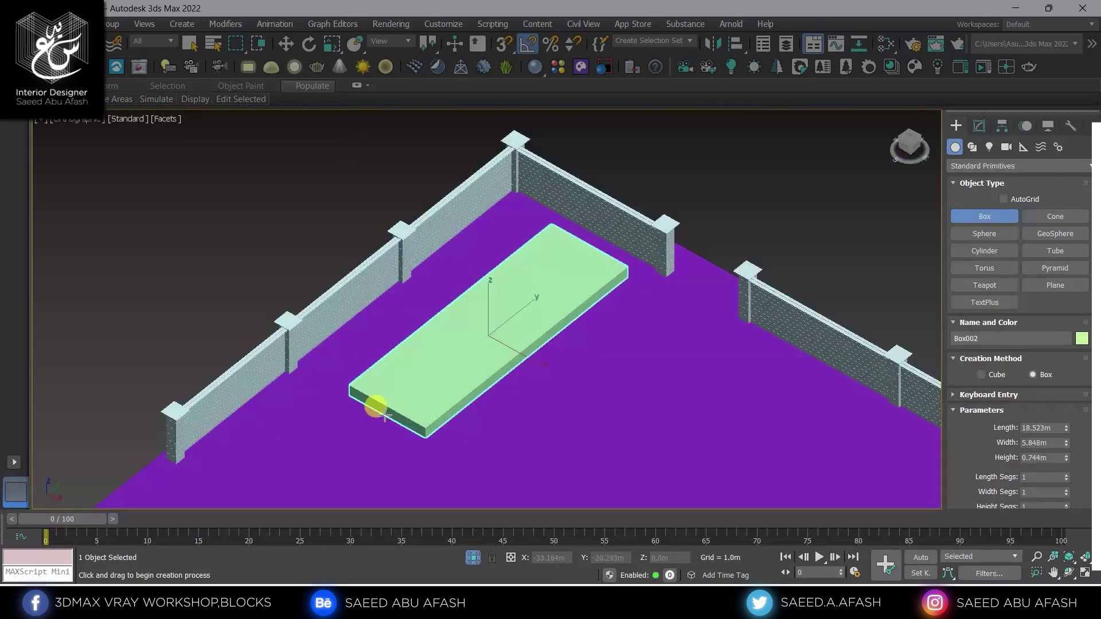
left_click(390, 468)
Step: View Box002 from a high angle and bring up its size parameters
key("w")
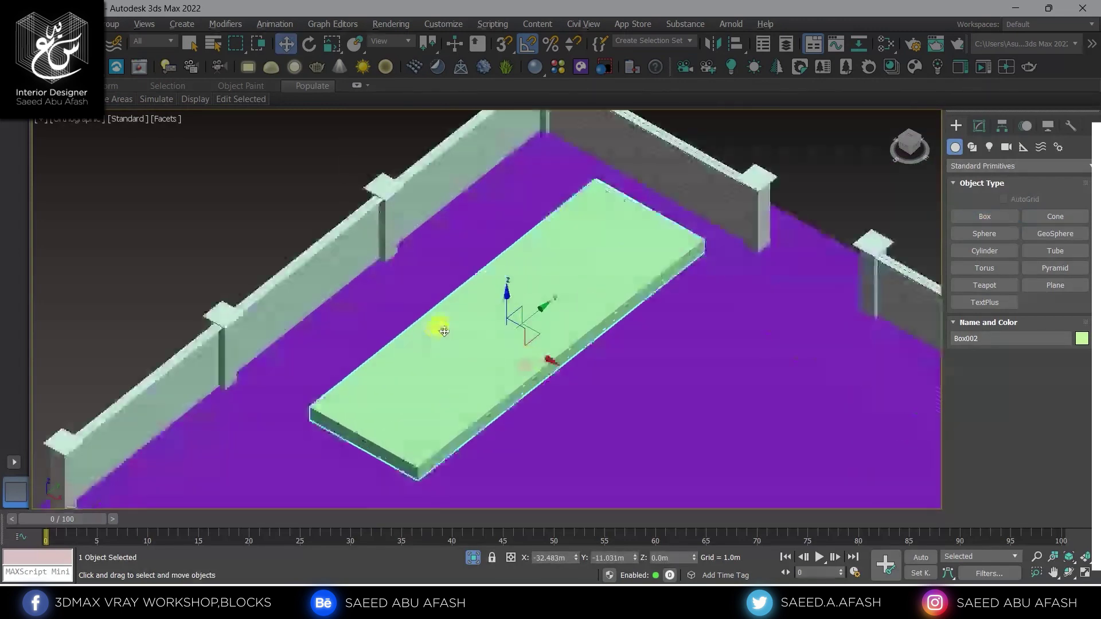
scroll(443, 327, "up", 5)
scroll(462, 361, "up", 5)
scroll(470, 358, "down", 5)
mouse_move(467, 373)
middle_mouse_down("alt")
mouse_move(489, 363)
mouse_move(826, 377)
middle_mouse_up("alt")
left_click(979, 126)
scroll(524, 373, "down", 3)
scroll(524, 374, "up", 3)
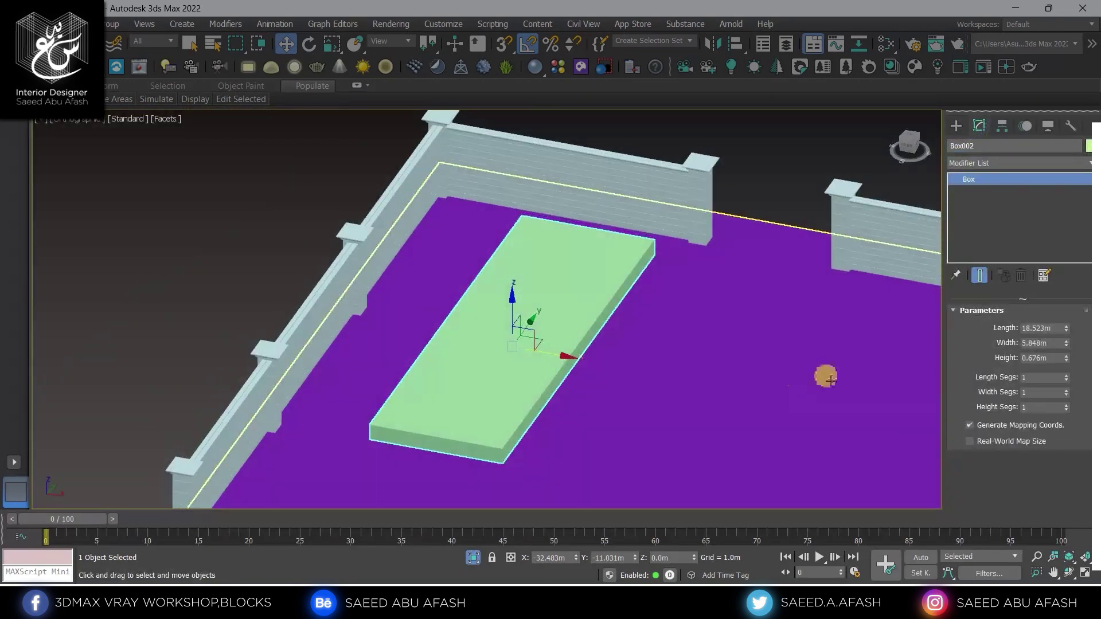
Step: Set the box to Length 30 m, Width 6 m and Height 0.08 m
key("t")
scroll(661, 342, "down", 5)
type("30")
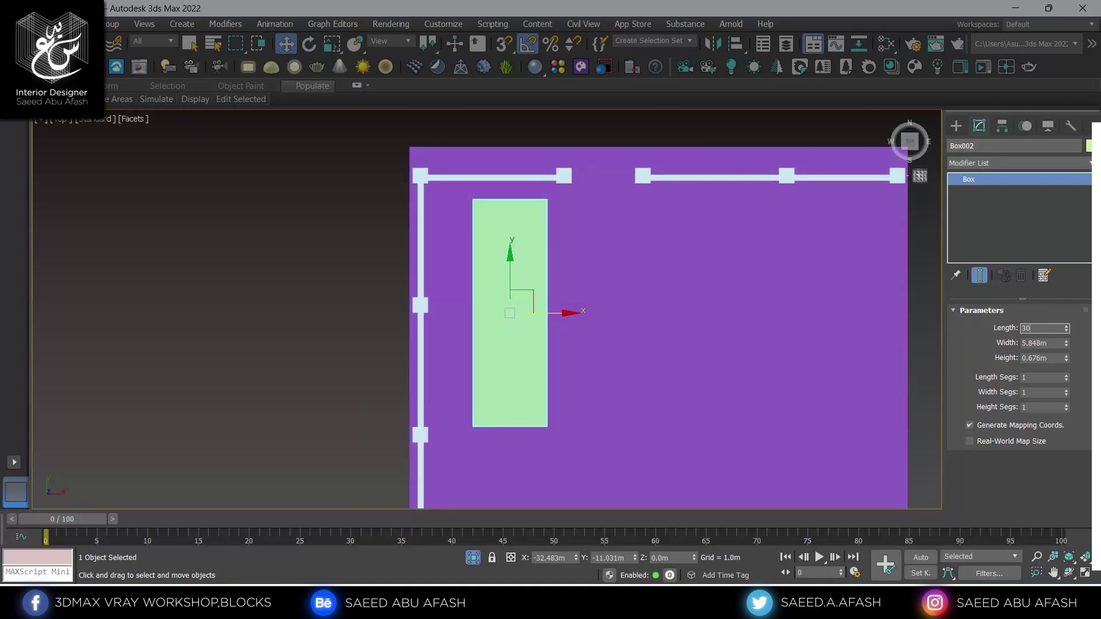
key("Return")
scroll(528, 258, "down", 2)
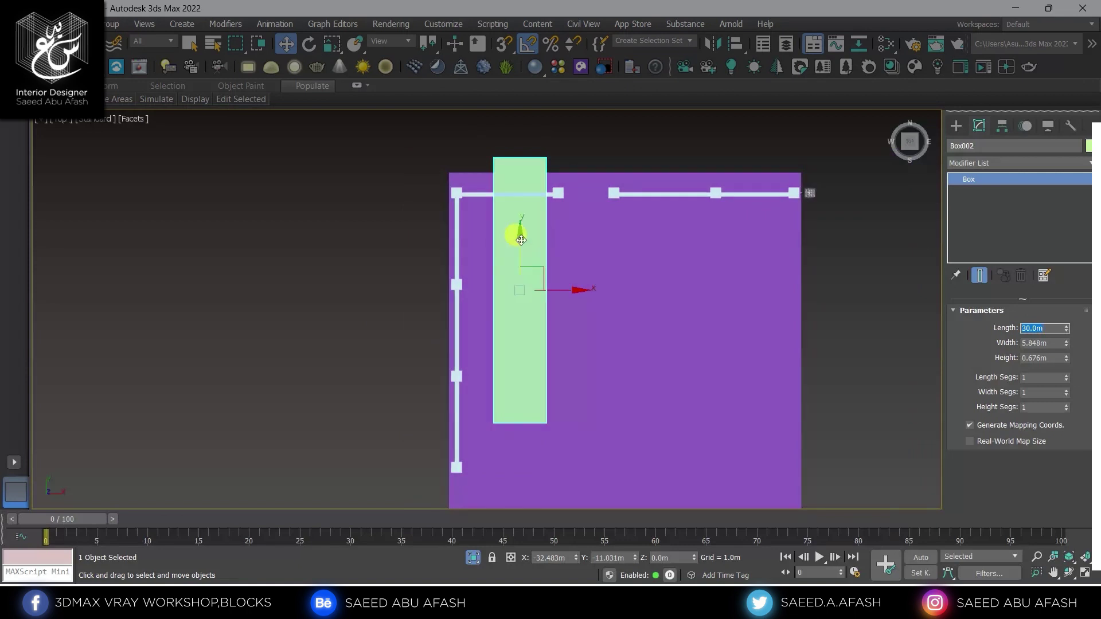
Step: Slide the slab just inside the left wall and view it in 3D
left_click_drag(521, 240, 521, 275)
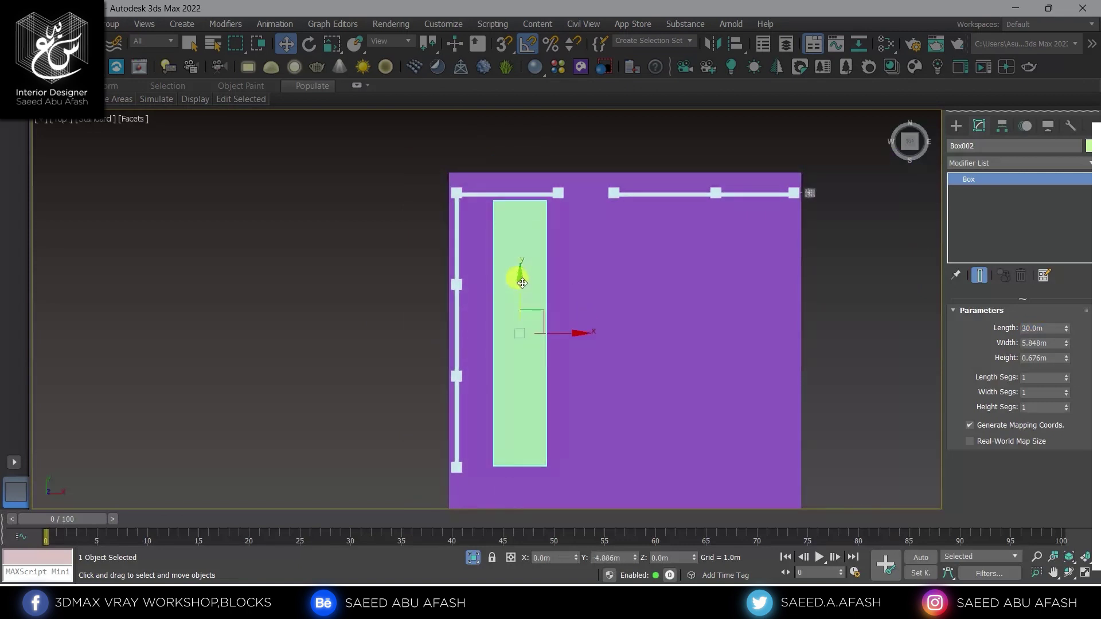
left_click_drag(562, 337, 548, 334)
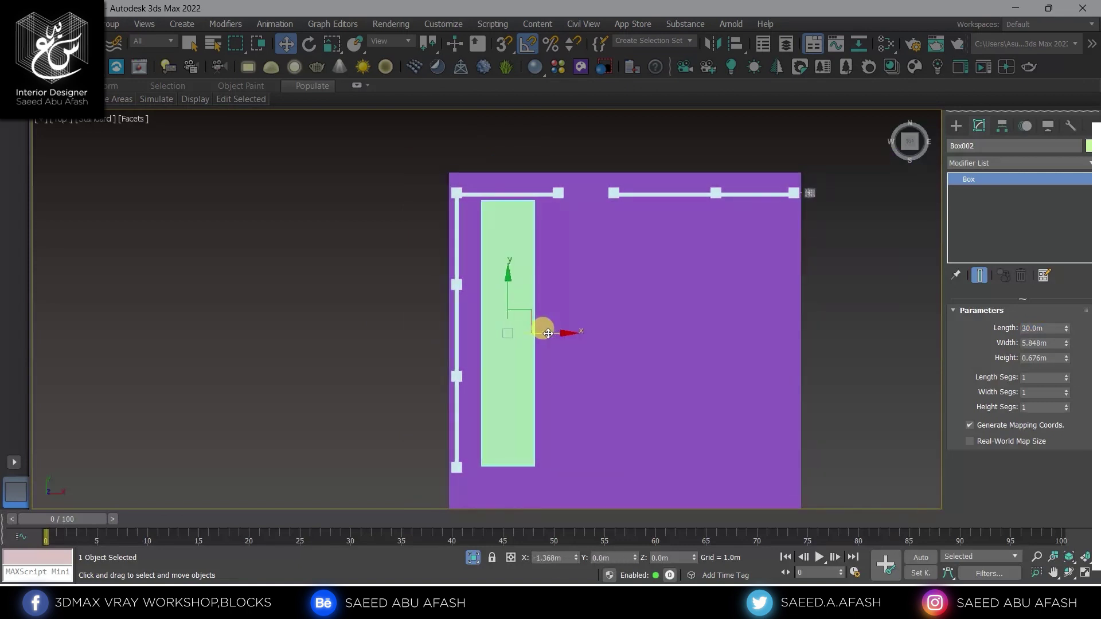
left_click(1024, 379)
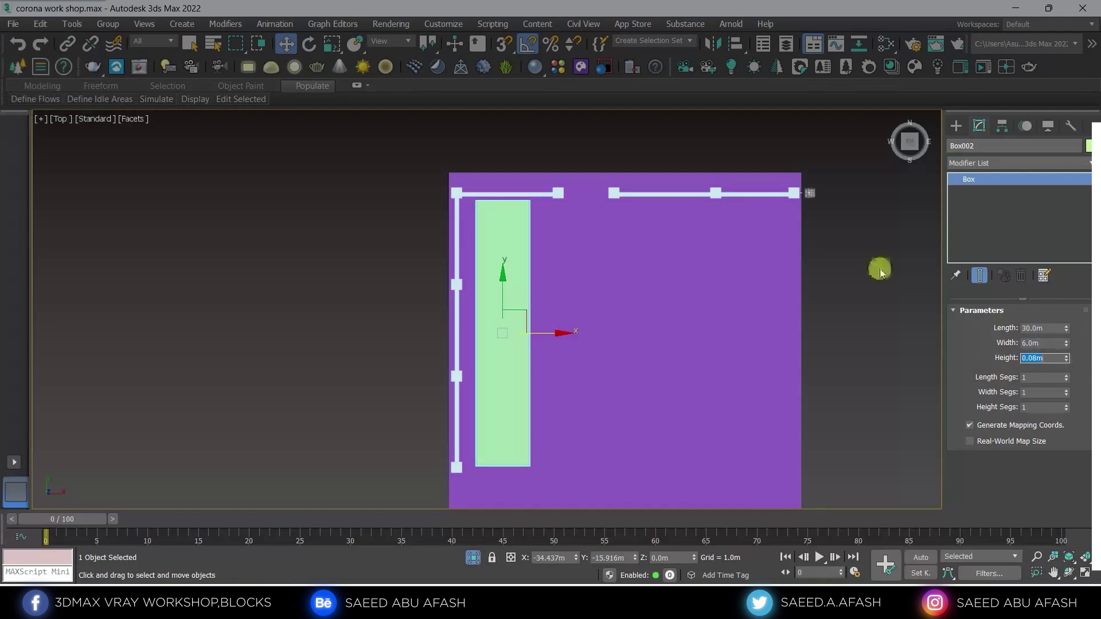
mouse_move(436, 253)
middle_mouse_down("alt")
mouse_move(447, 241)
mouse_move(418, 348)
middle_mouse_up("alt")
scroll(418, 333, "up", 5)
scroll(387, 294, "up", 2)
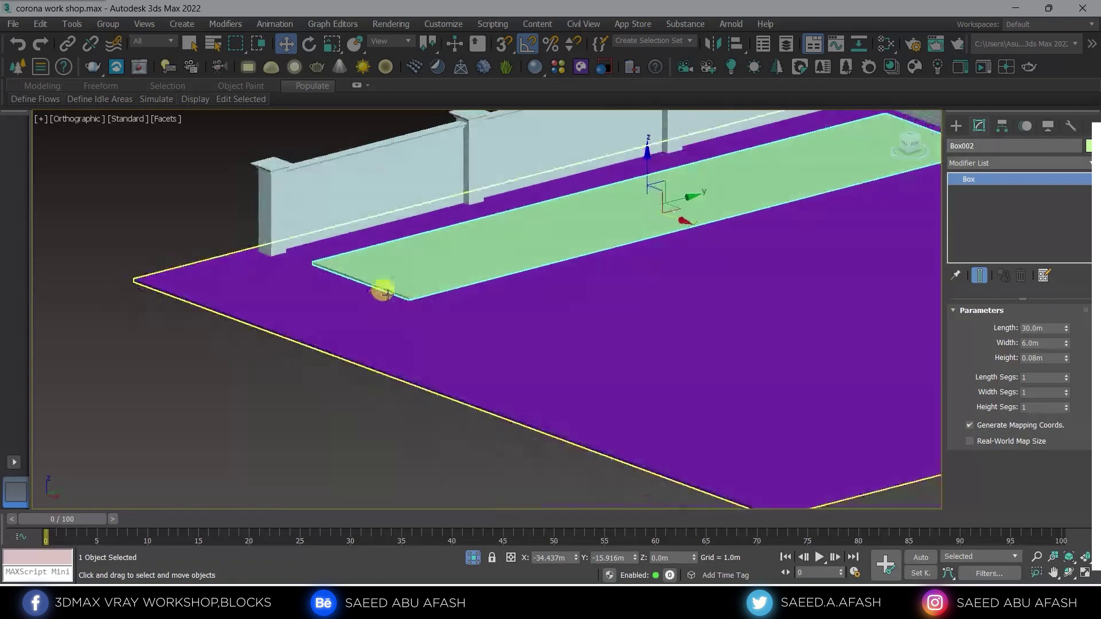
scroll(387, 310, "up", 4)
scroll(386, 411, "down", 3)
Step: Convert the green box to an editable poly and select its top polygon
scroll(436, 373, "up", 3)
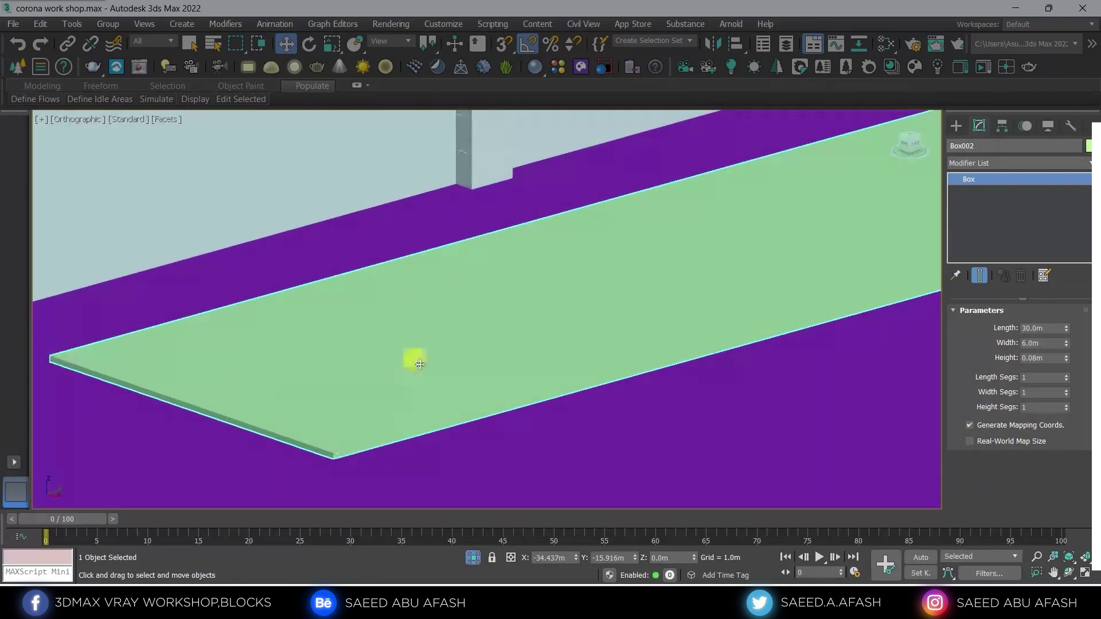
right_click(420, 347)
mouse_move(523, 505)
left_click(578, 517)
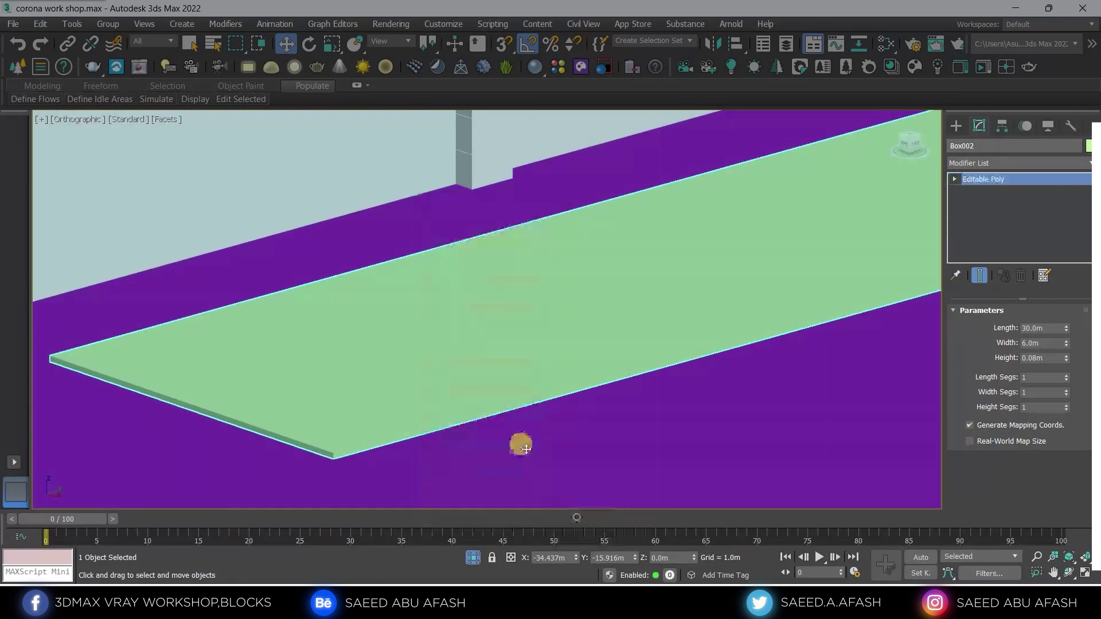
scroll(505, 419, "down", 5)
scroll(492, 391, "up", 2)
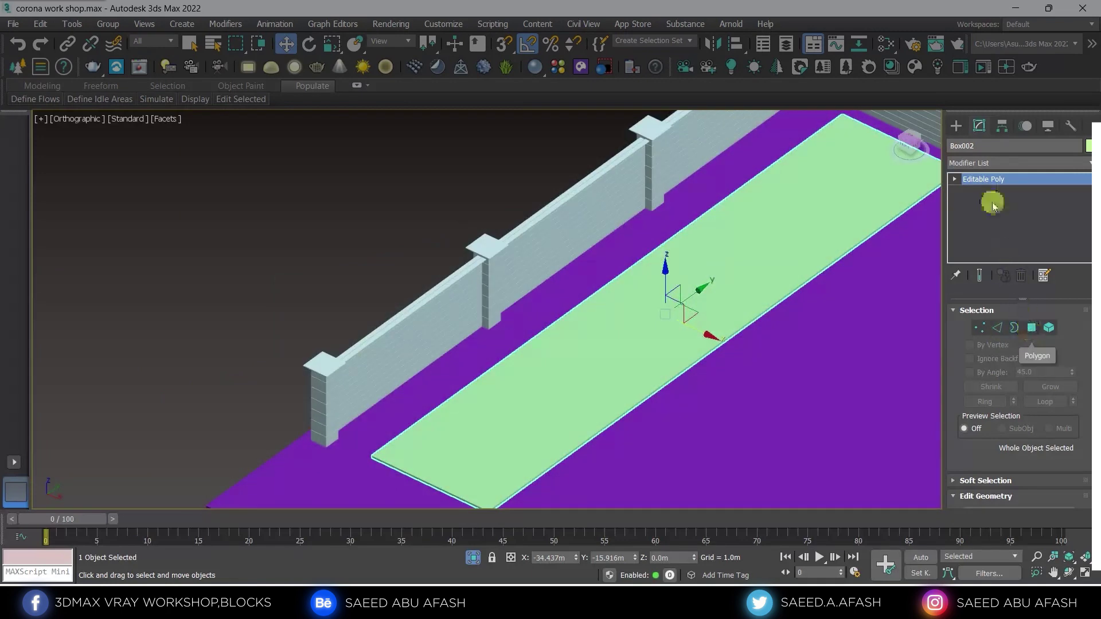
left_click(986, 229)
left_click(617, 320)
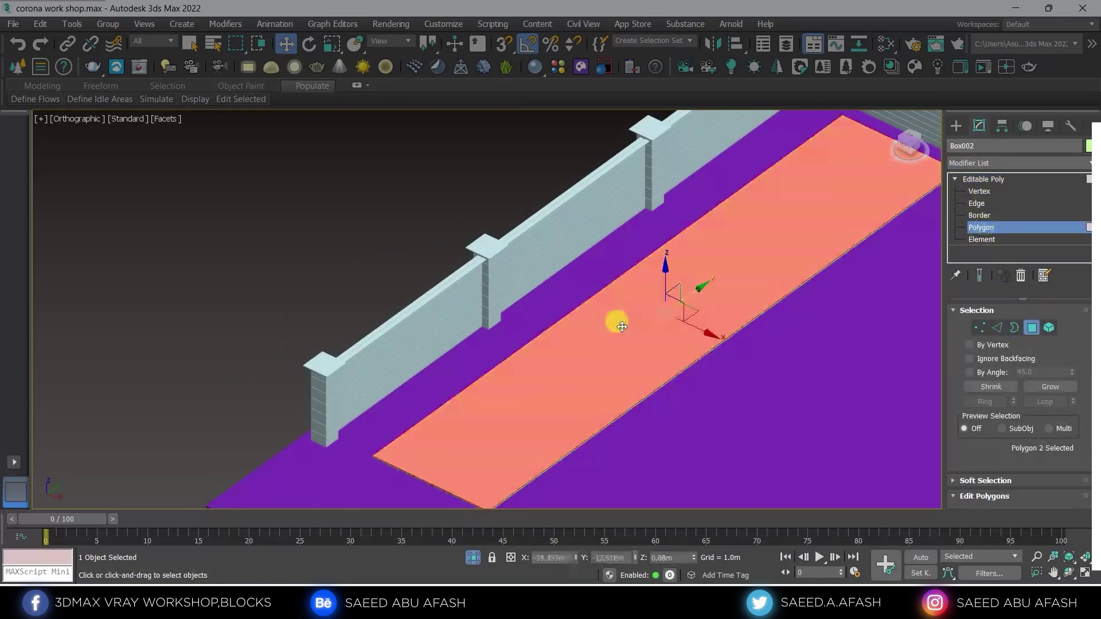
Step: Inset the selected top face by 0.1m
middle_click_drag(617, 320, 639, 333, "alt")
scroll(1001, 453, "down", 3)
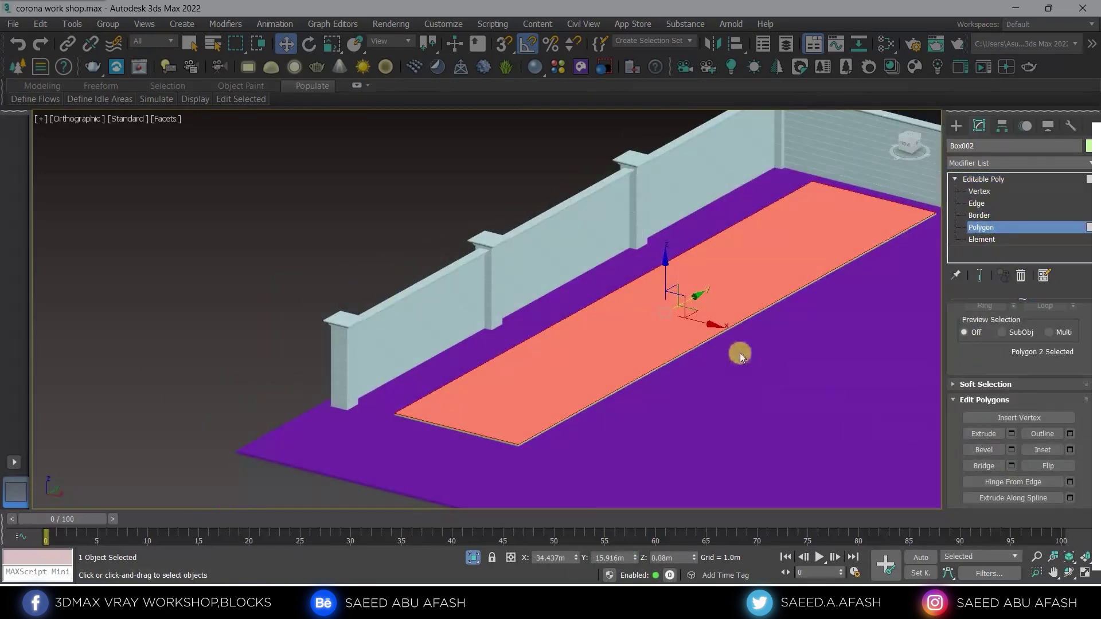
scroll(740, 354, "up", 3)
scroll(529, 344, "down", 4)
scroll(302, 419, "up", 1)
scroll(393, 442, "up", 5)
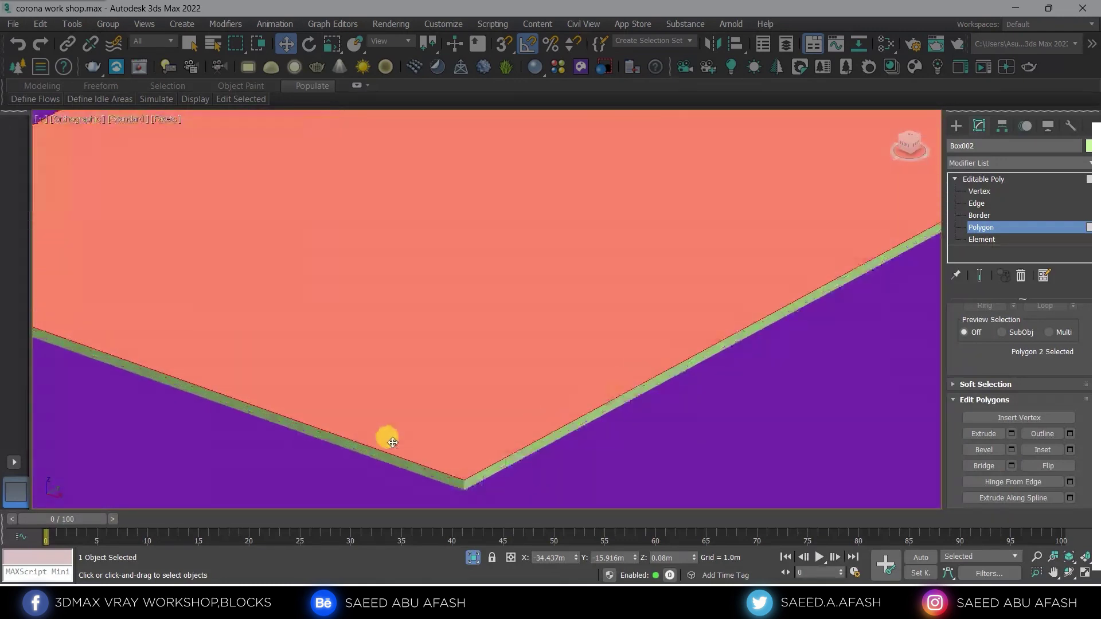
scroll(436, 453, "down", 5)
scroll(461, 475, "up", 5)
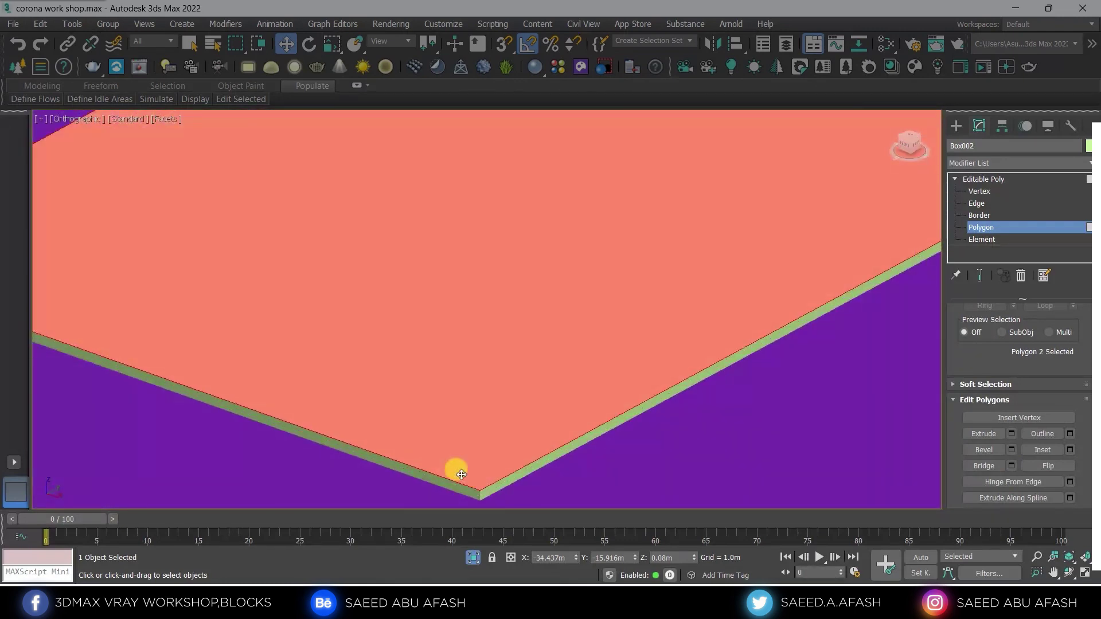
left_click(1070, 451)
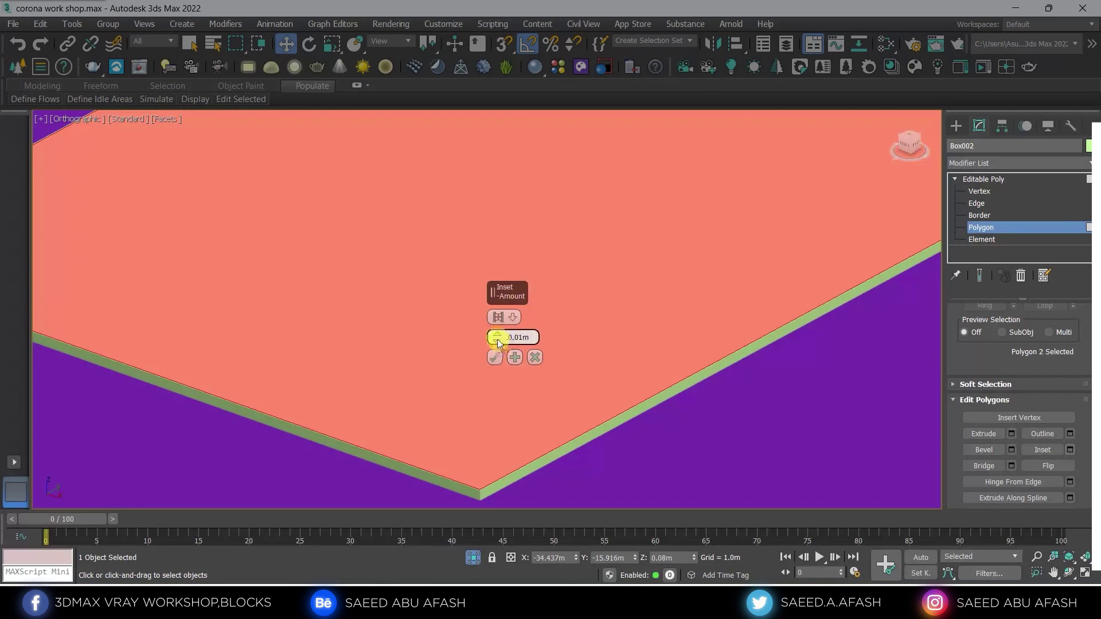
left_click_drag(498, 339, 567, 343)
type(".1")
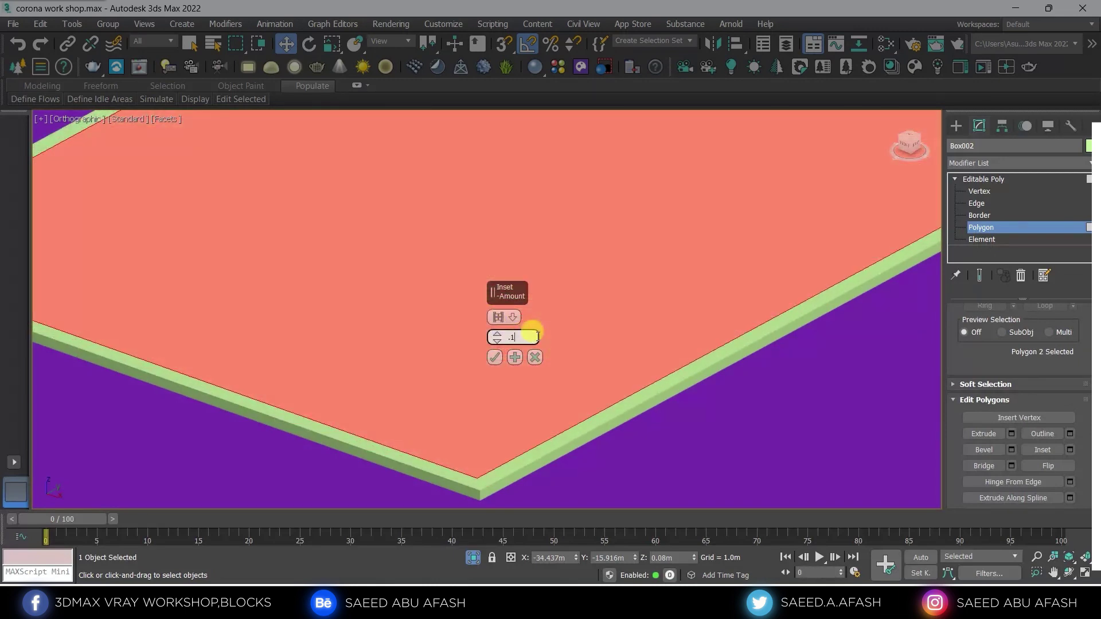
key("Return")
left_click(495, 357)
mouse_move(495, 358)
middle_mouse_down("alt")
mouse_move(526, 350)
mouse_move(302, 386)
mouse_move(366, 426)
mouse_move(393, 337)
mouse_move(730, 376)
mouse_move(947, 379)
middle_mouse_up("alt")
Step: Extrude the inset face by -0.05m to recess it below the rim
left_click(1011, 435)
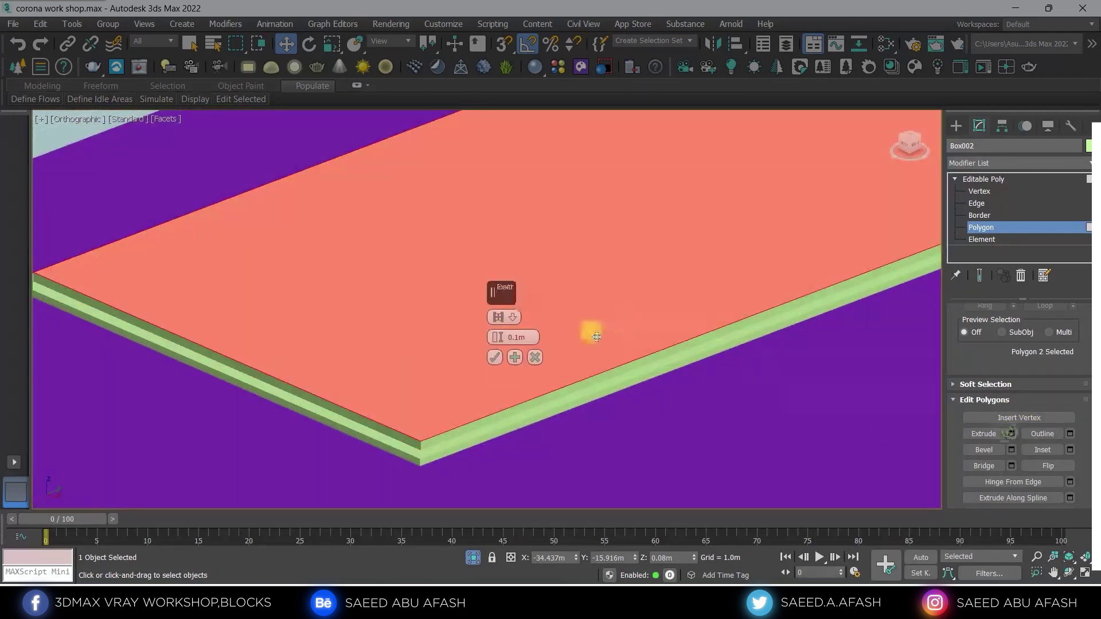
left_click_drag(498, 338, 523, 328)
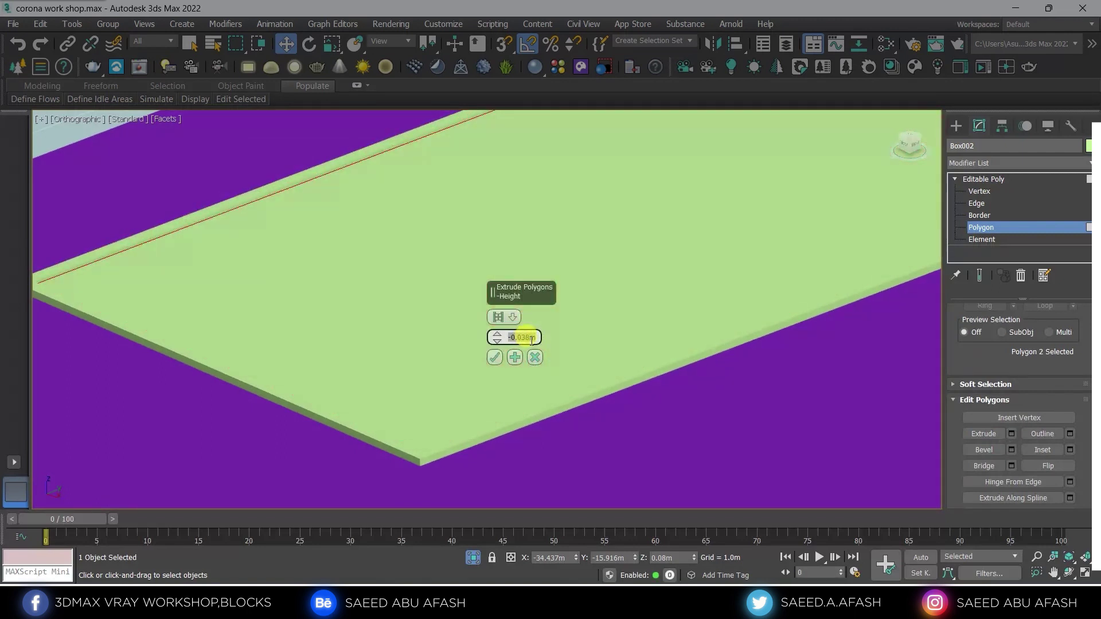
type("-5")
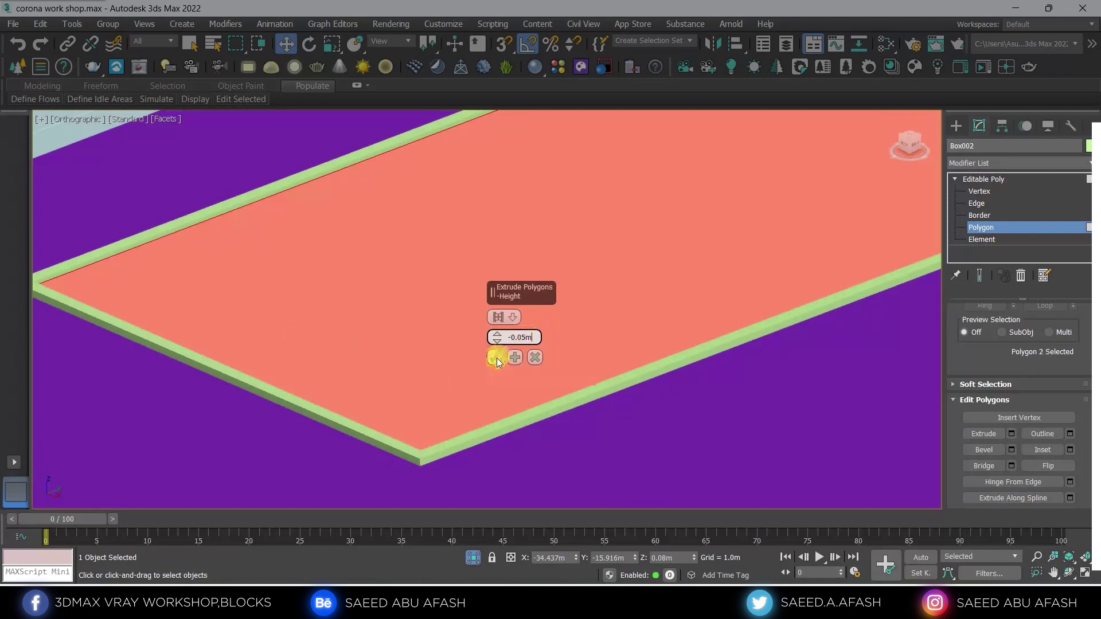
left_click(960, 137)
scroll(504, 312, "down", 5)
Step: Orbit between top-down and oblique views to inspect the garden floor and walls
scroll(418, 335, "up", 2)
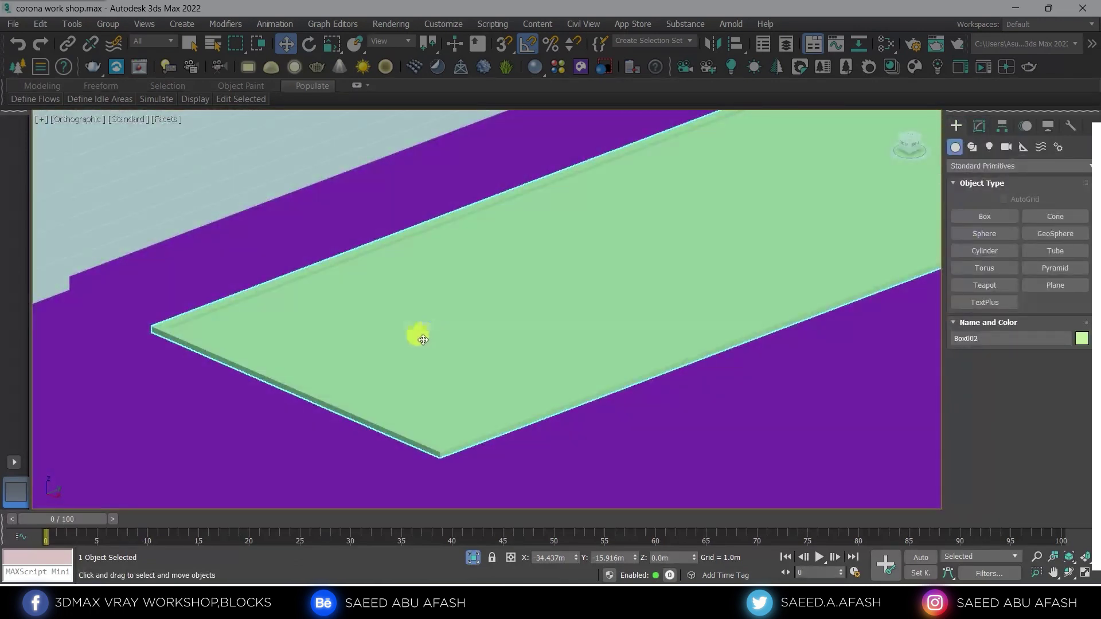
scroll(374, 358, "down", 2)
mouse_move(374, 358)
middle_mouse_down("alt")
mouse_move(669, 282)
mouse_move(619, 312)
mouse_move(703, 293)
mouse_move(619, 281)
mouse_move(491, 320)
middle_mouse_up("alt")
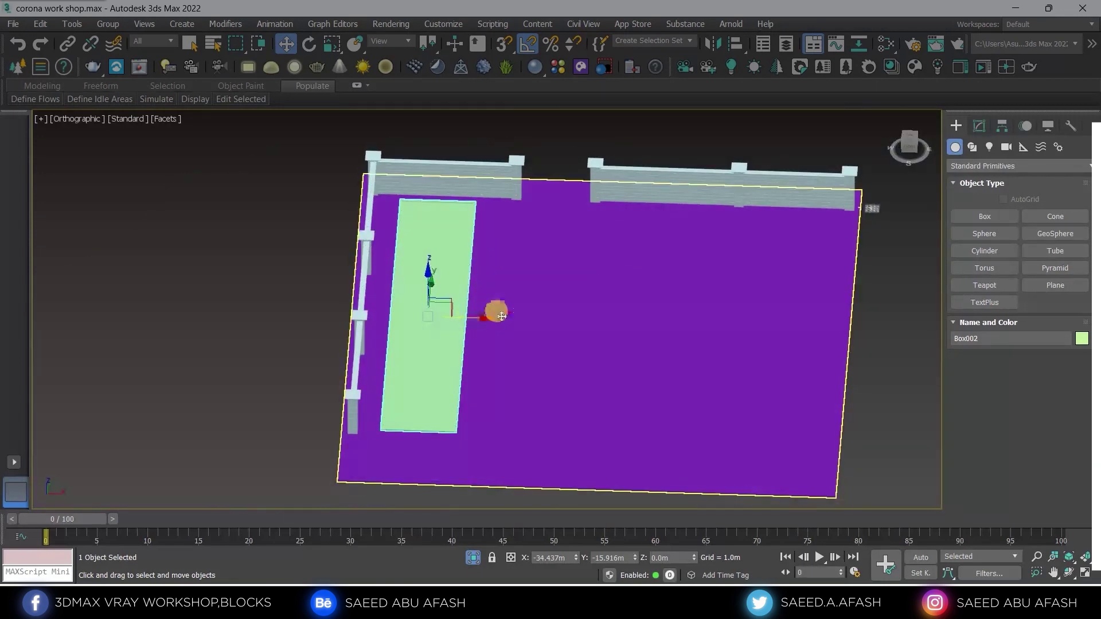
scroll(682, 249, "up", 2)
middle_click_drag(690, 249, 799, 241, "alt")
scroll(799, 241, "down", 2)
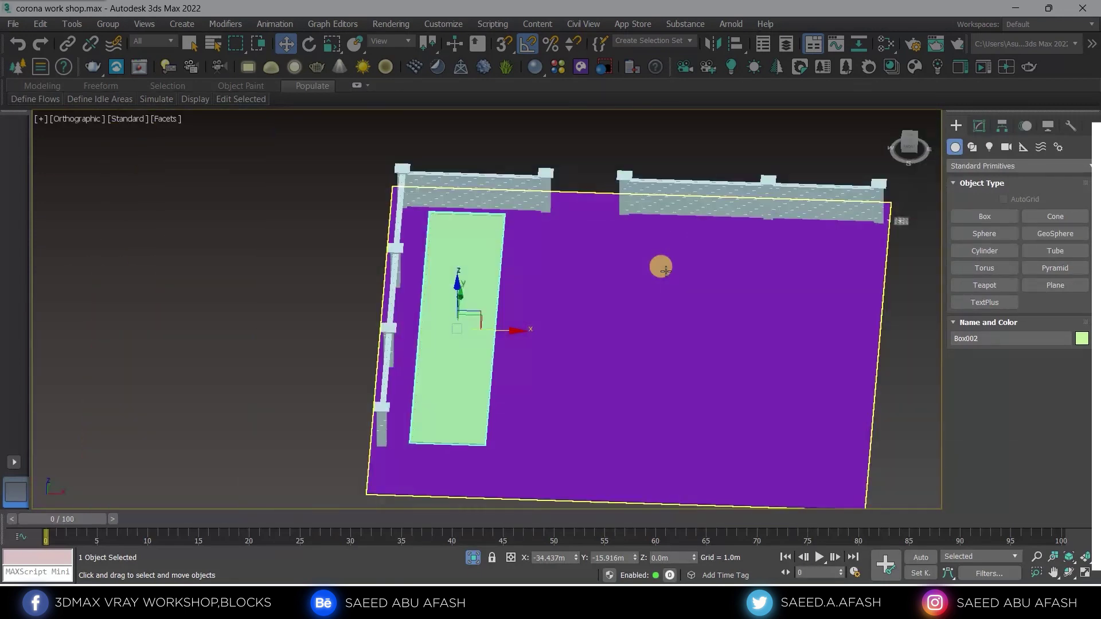
middle_click_drag(659, 266, 645, 270, "alt")
scroll(535, 229, "up", 2)
mouse_move(535, 228)
middle_mouse_down("alt")
mouse_move(520, 368)
mouse_move(475, 350)
mouse_move(484, 292)
middle_mouse_up("alt")
scroll(534, 312, "down", 2)
scroll(475, 349, "down", 2)
scroll(482, 314, "up", 2)
scroll(484, 292, "down", 2)
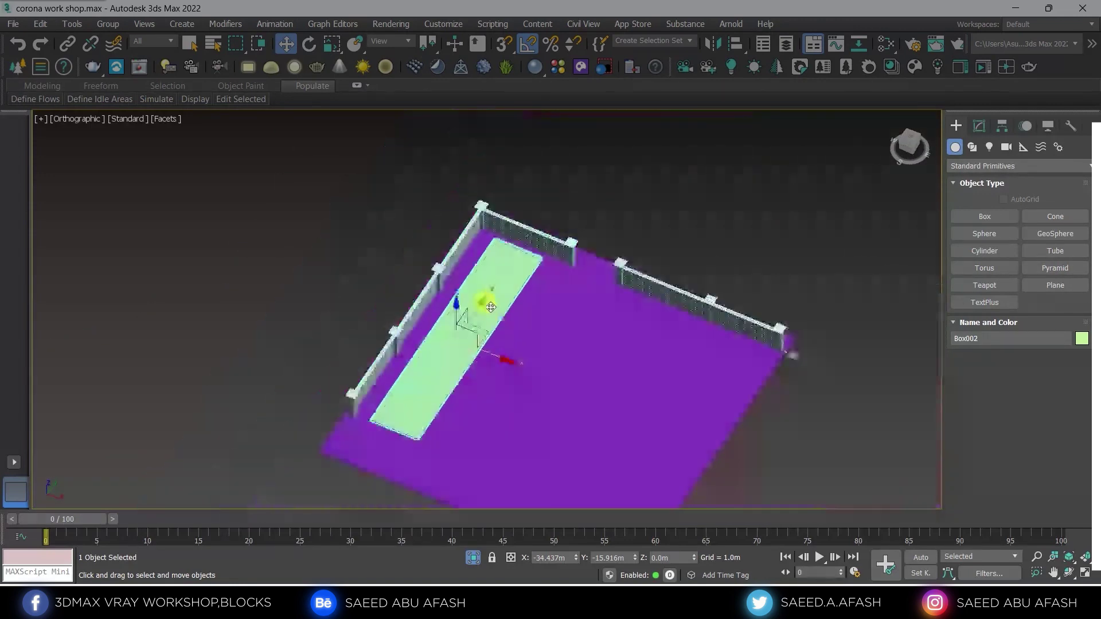
scroll(522, 372, "up", 1)
Step: Select the floor, green strip, fence walls and Line001 shape with a crossing window
key("ctrl+i")
scroll(826, 266, "down", 2)
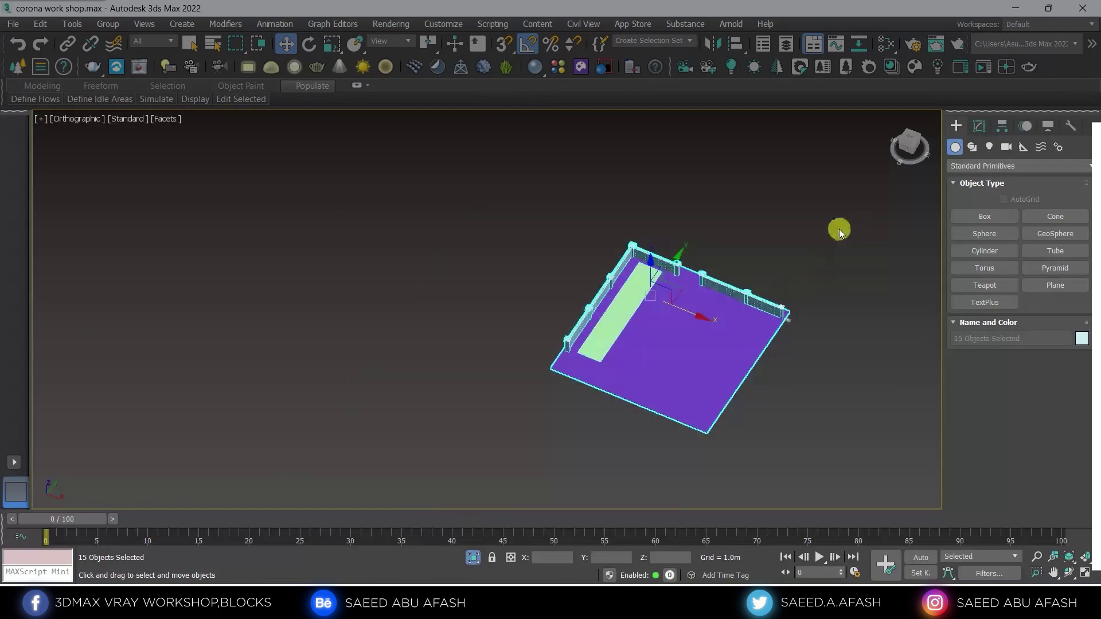
scroll(818, 302, "up", 6)
scroll(799, 320, "up", 2)
scroll(769, 289, "up", 3)
scroll(767, 288, "down", 3)
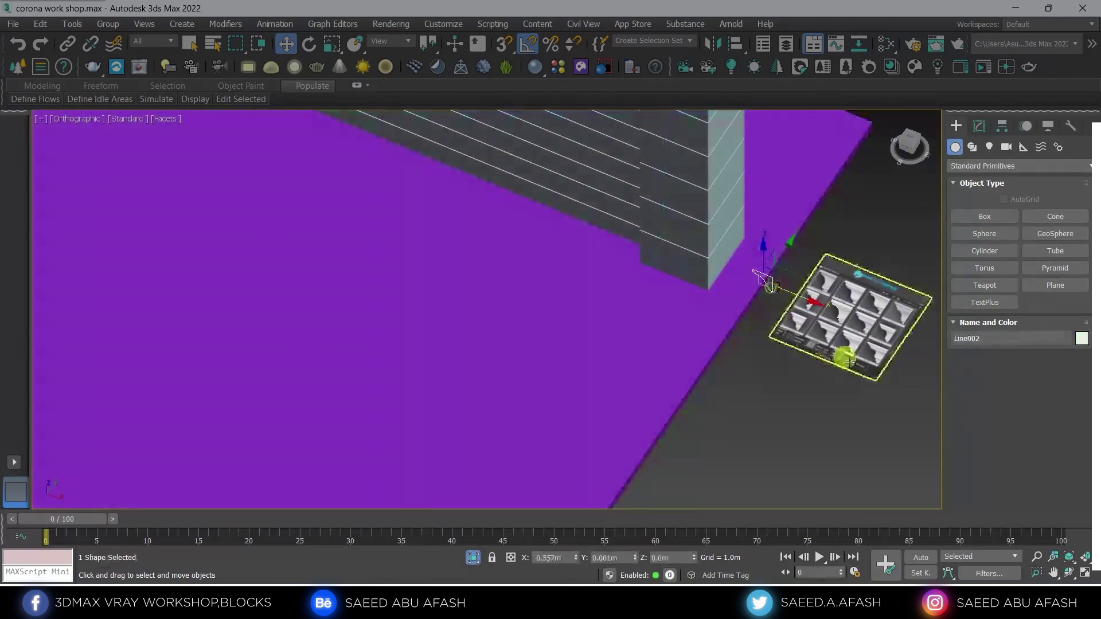
left_click(798, 319)
scroll(792, 315, "down", 3)
scroll(819, 333, "down", 4)
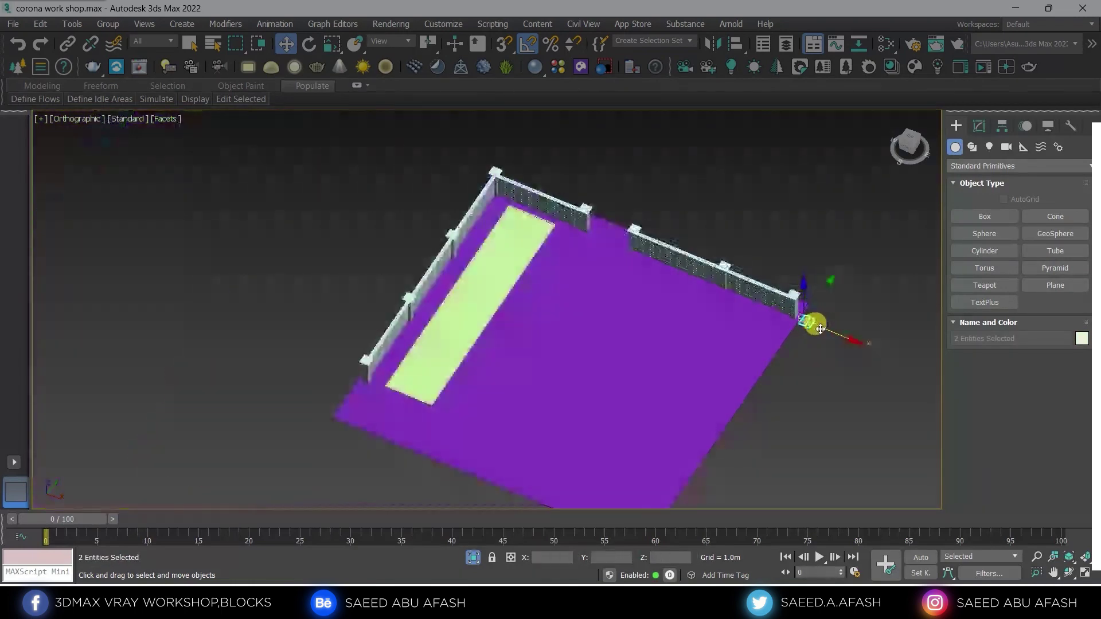
scroll(818, 307, "up", 5)
scroll(813, 315, "up", 2)
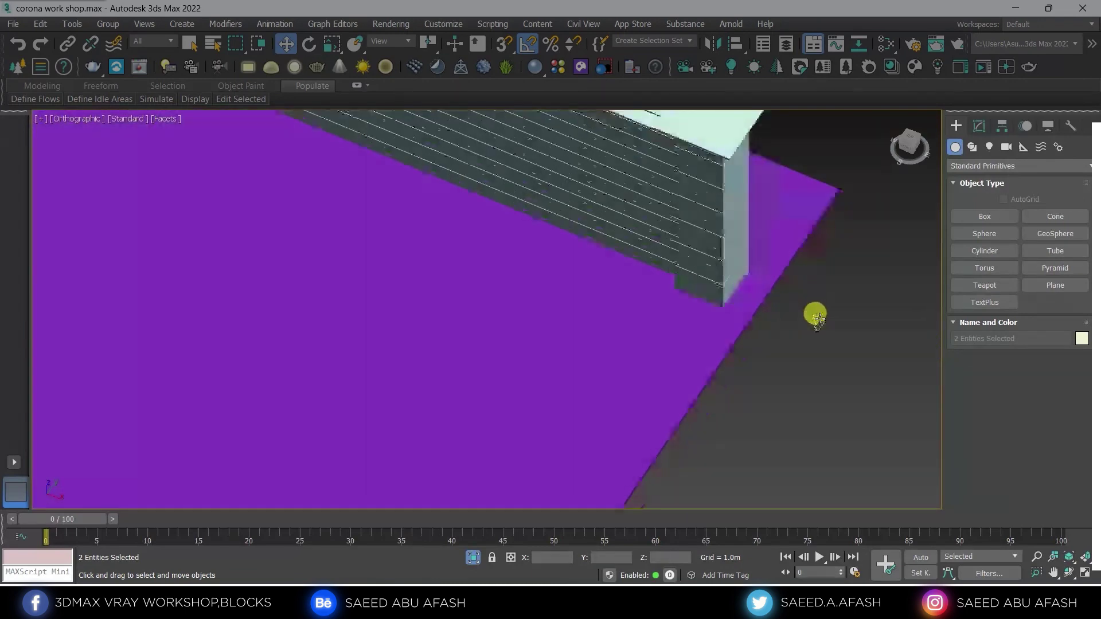
left_click(819, 322)
scroll(804, 368, "down", 5)
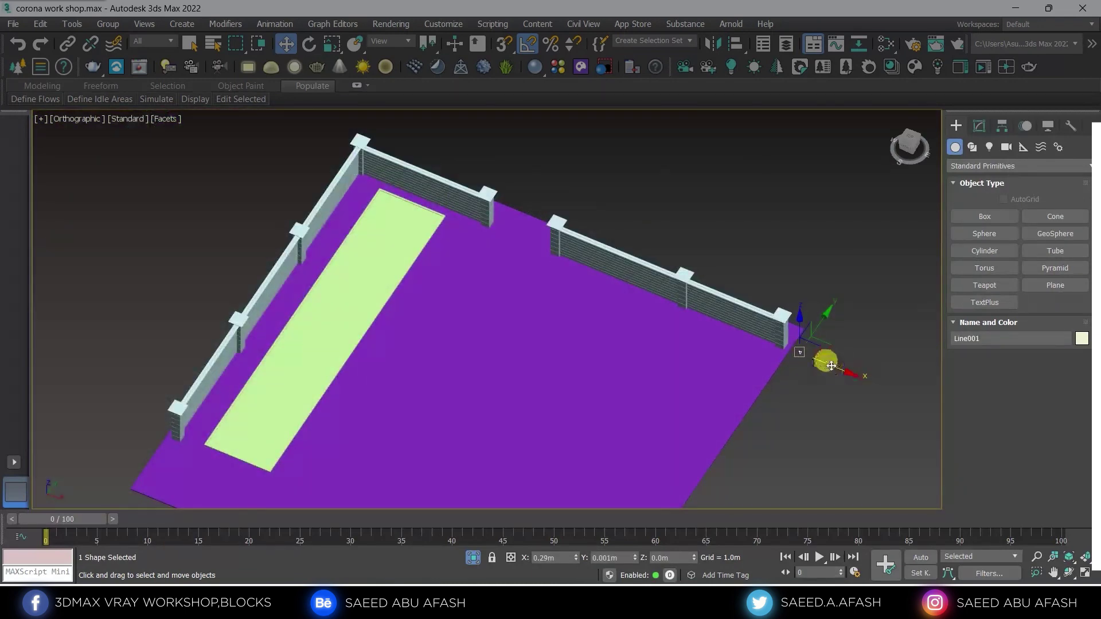
scroll(727, 278, "down", 5)
left_click_drag(754, 232, 491, 425)
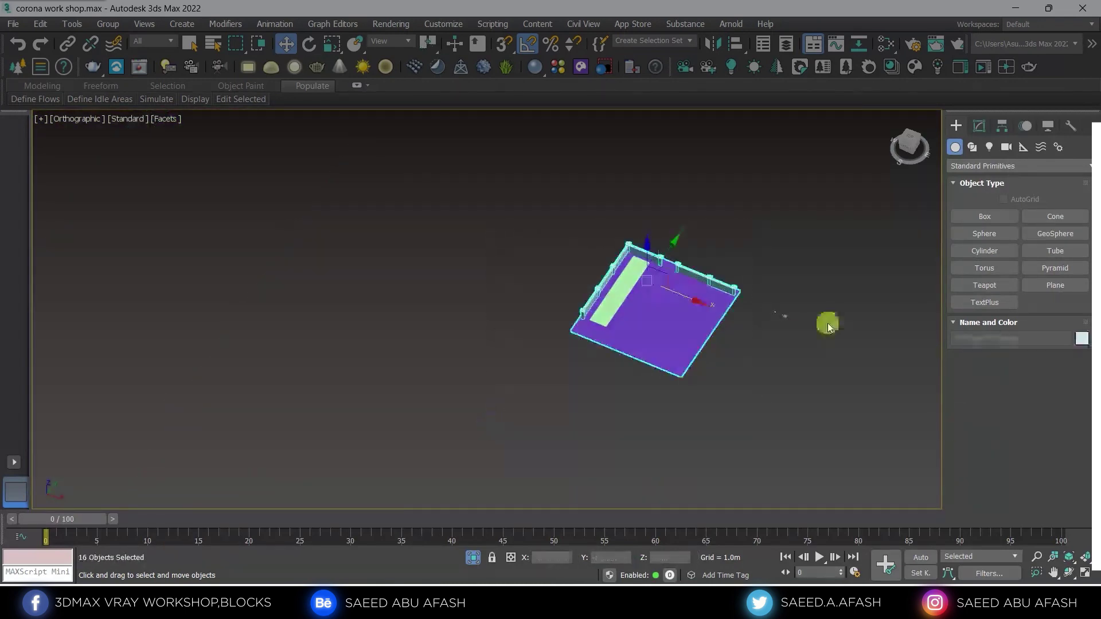
Step: Give the selected floor, strip, walls and pillars one light grey object colour
left_click(1084, 340)
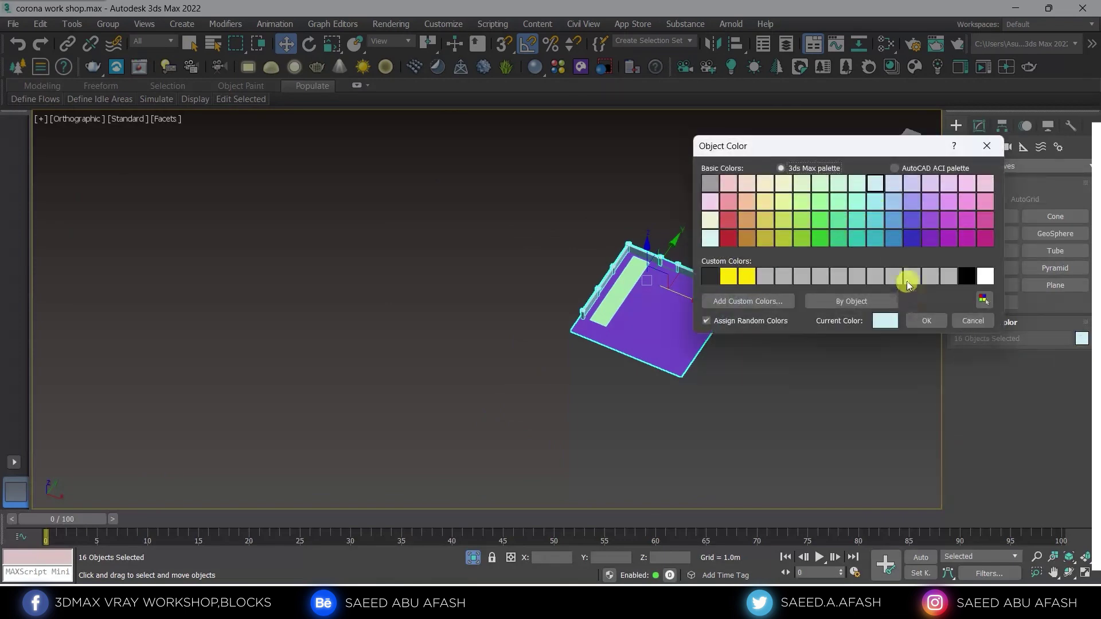
left_click(912, 328)
middle_click_drag(644, 278, 647, 266, "alt")
left_click(696, 273)
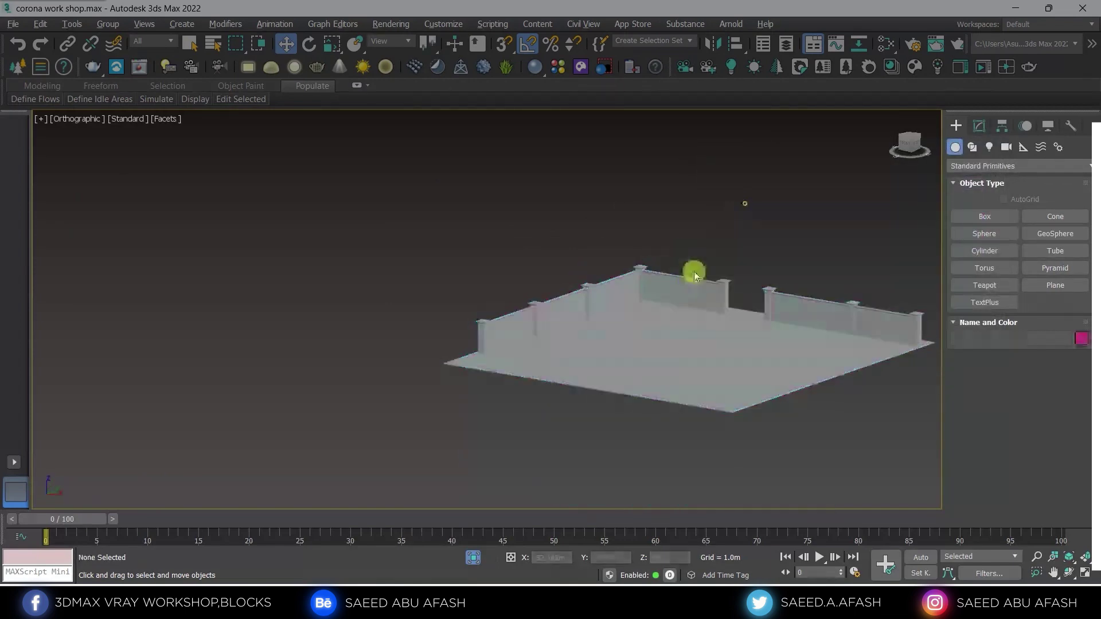
Step: Select wall panel Rectangle014 and inspect it down to the post base
scroll(711, 295, "up", 5)
left_click(713, 296)
scroll(386, 253, "down", 5)
scroll(385, 253, "down", 2)
scroll(707, 433, "up", 3)
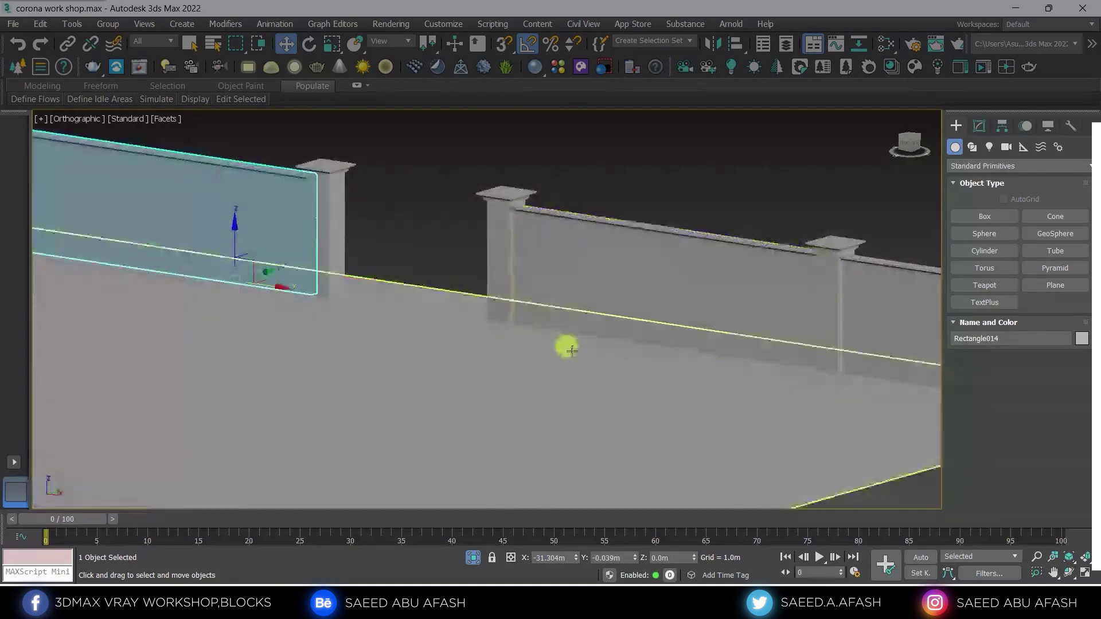
scroll(558, 350, "down", 2)
scroll(634, 305, "up", 5)
scroll(553, 212, "down", 3)
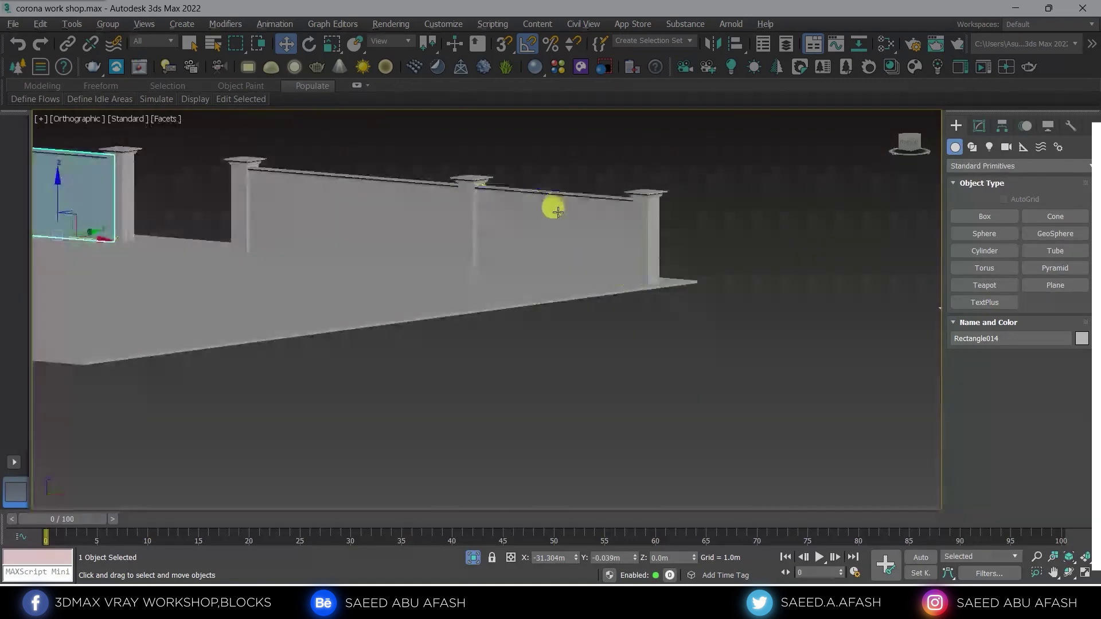
scroll(641, 378, "up", 3)
scroll(640, 378, "up", 2)
middle_click_drag(548, 318, 660, 346)
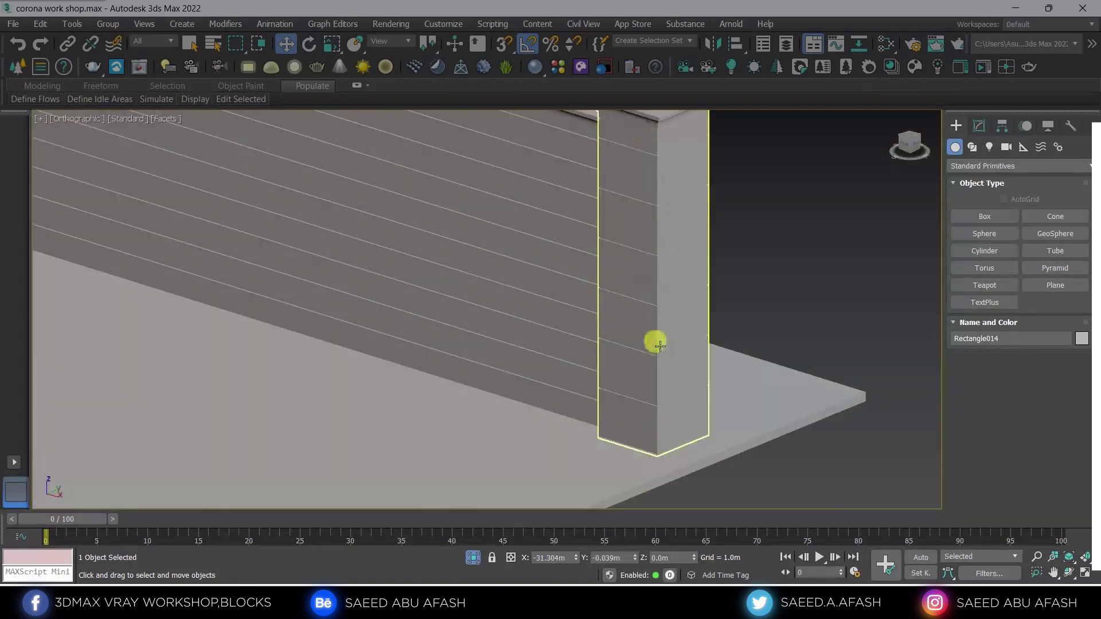
scroll(651, 316, "down", 3)
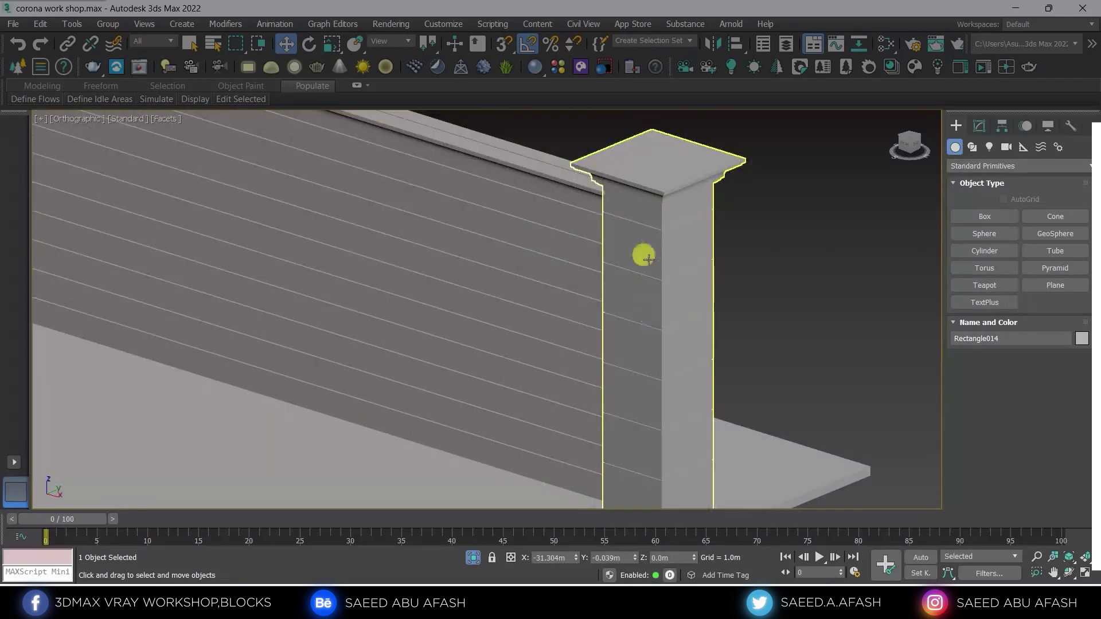
scroll(690, 322, "up", 2)
scroll(699, 311, "up", 3)
scroll(698, 310, "down", 3)
scroll(703, 310, "down", 2)
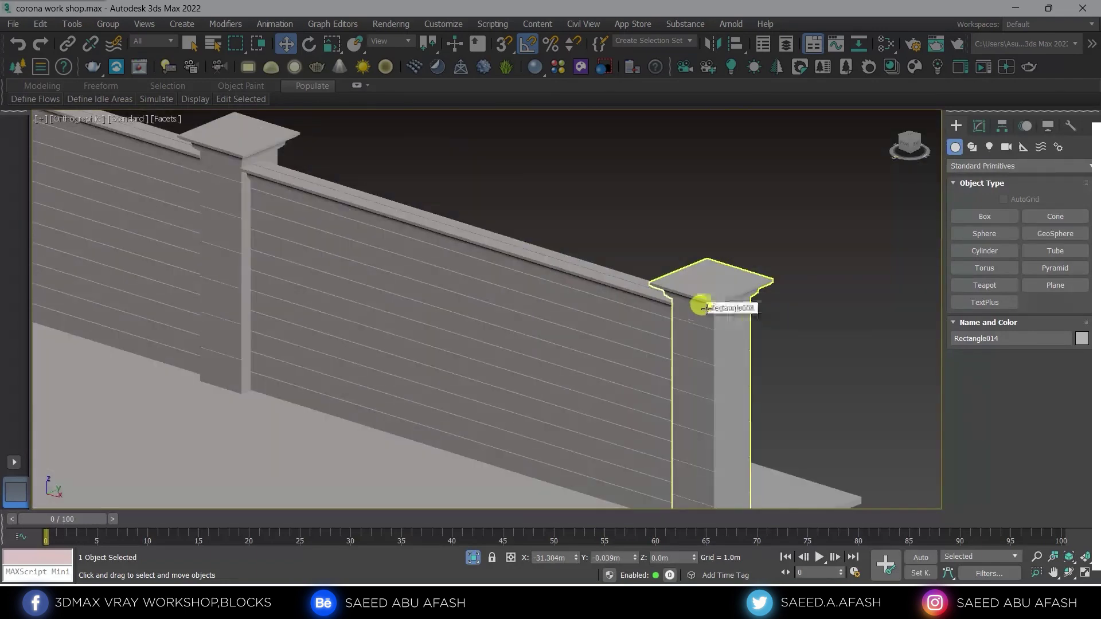
scroll(704, 306, "up", 2)
scroll(710, 298, "up", 3)
scroll(721, 300, "down", 3)
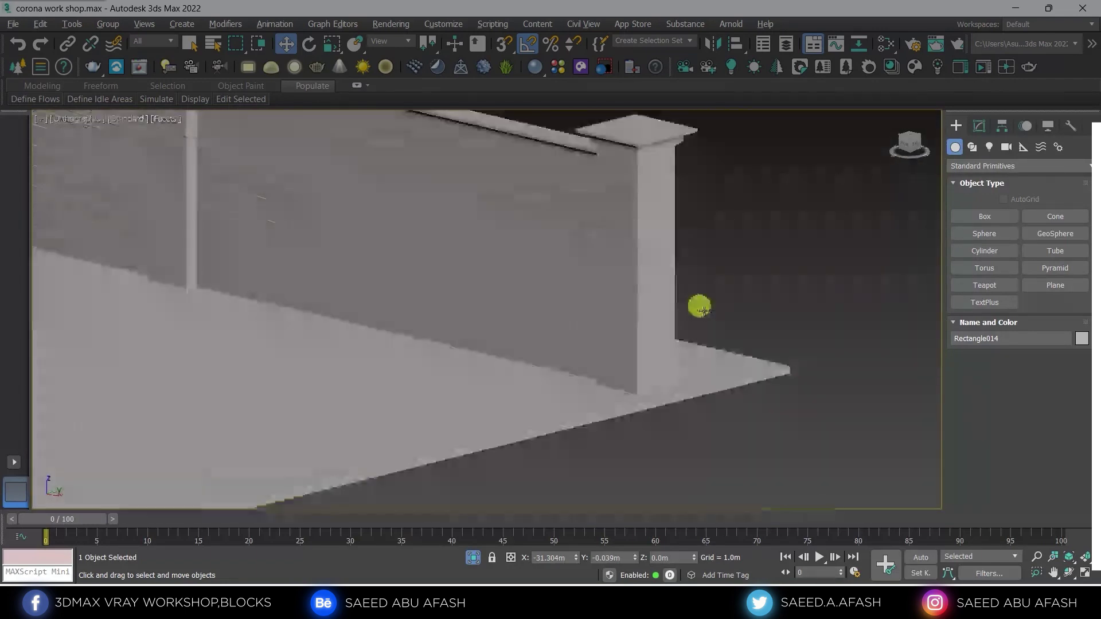
middle_click_drag(698, 305, 649, 328)
scroll(647, 326, "down", 3)
scroll(590, 239, "up", 3)
Step: Select and inspect wall panel Rectangle009
left_click(597, 342)
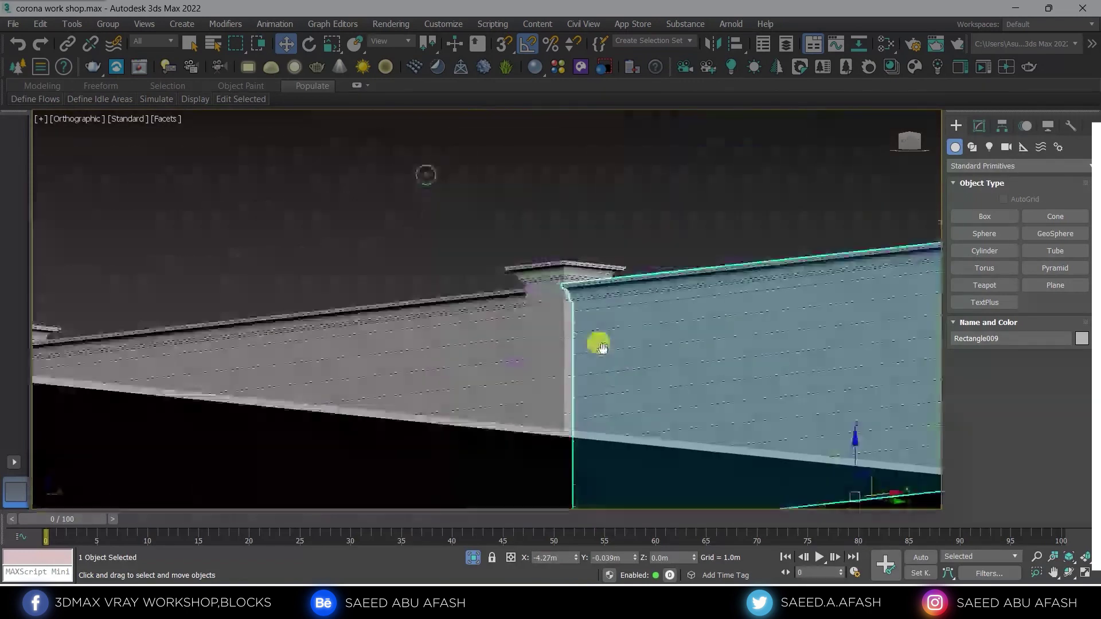
scroll(682, 322, "up", 2)
scroll(745, 299, "down", 3)
scroll(644, 263, "up", 3)
scroll(504, 361, "down", 3)
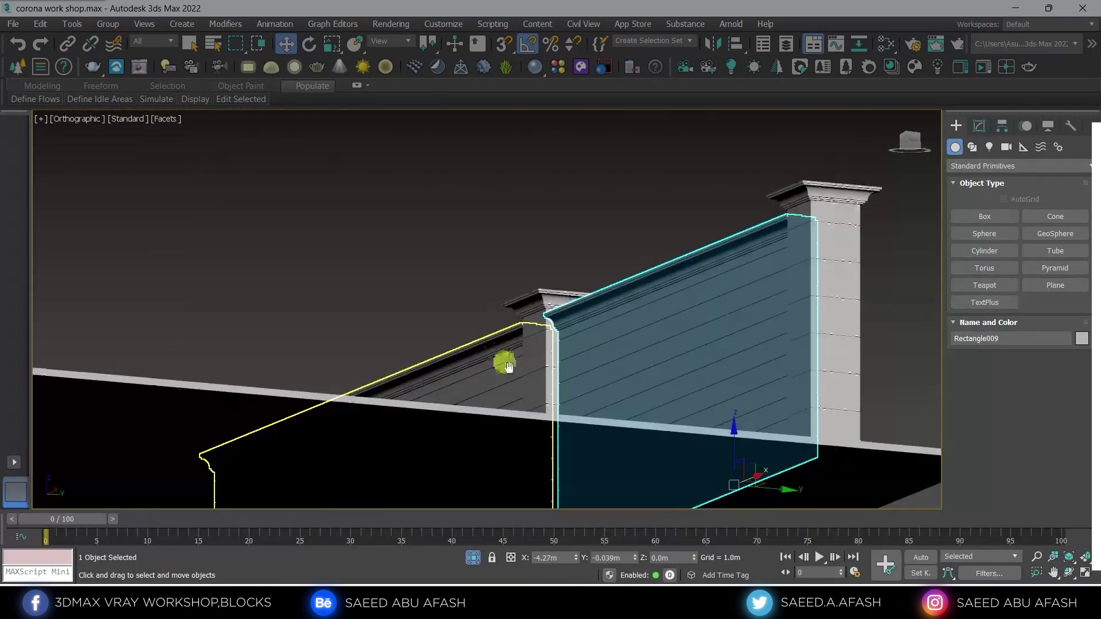
scroll(629, 404, "down", 2)
scroll(462, 314, "up", 3)
scroll(699, 315, "down", 4)
scroll(647, 286, "up", 4)
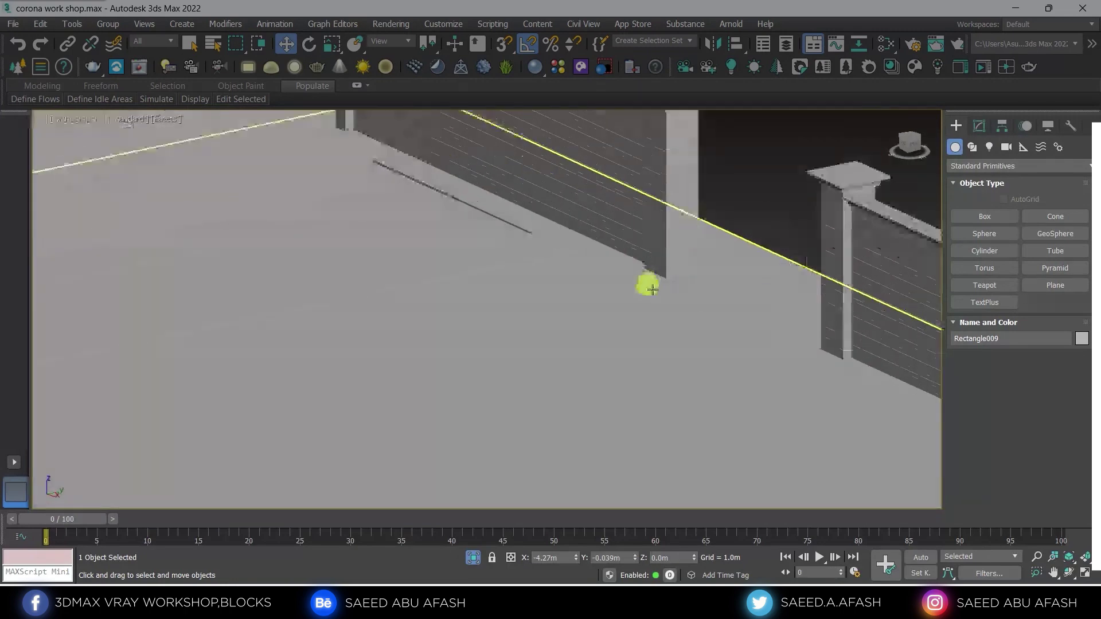
scroll(642, 370, "up", 3)
scroll(584, 219, "down", 3)
scroll(543, 373, "down", 2)
scroll(642, 312, "up", 4)
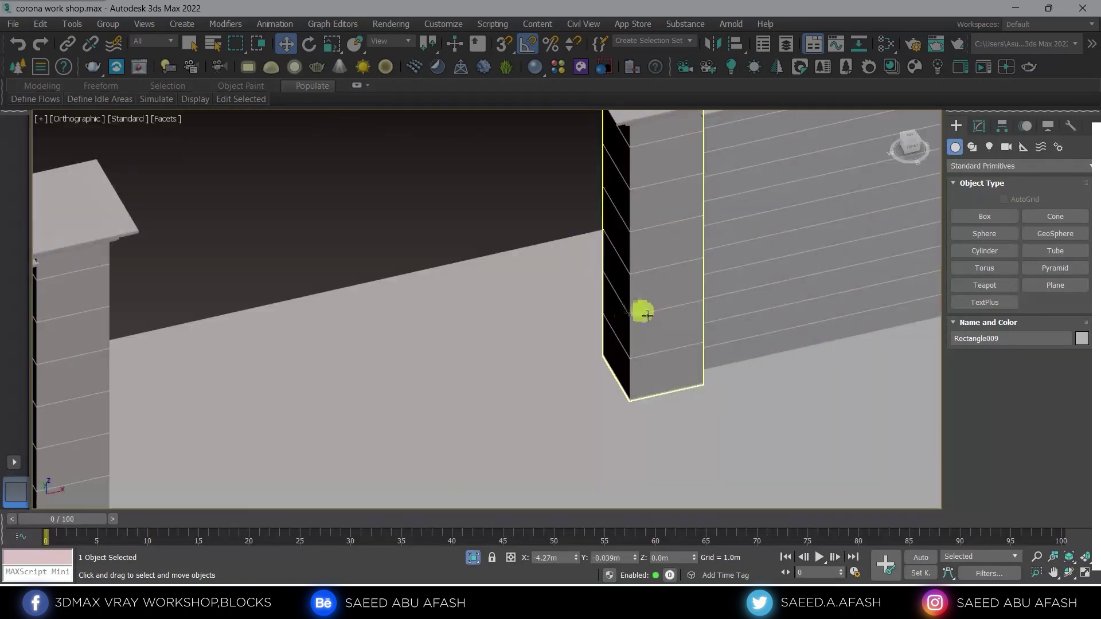
Step: Select pillar Rectangle012 and frame it in the top view
left_click(629, 309)
key("t")
key("z")
scroll(610, 308, "down", 3)
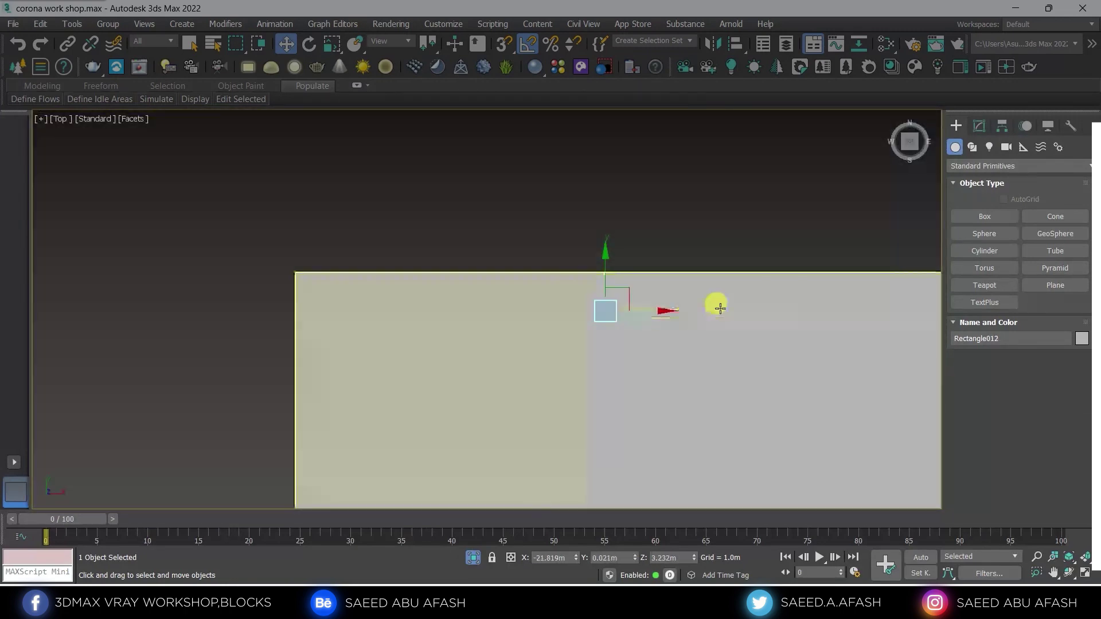
Step: Hide the plane and bring both pillars and the gap between them into view
right_click(605, 364)
left_click(640, 324)
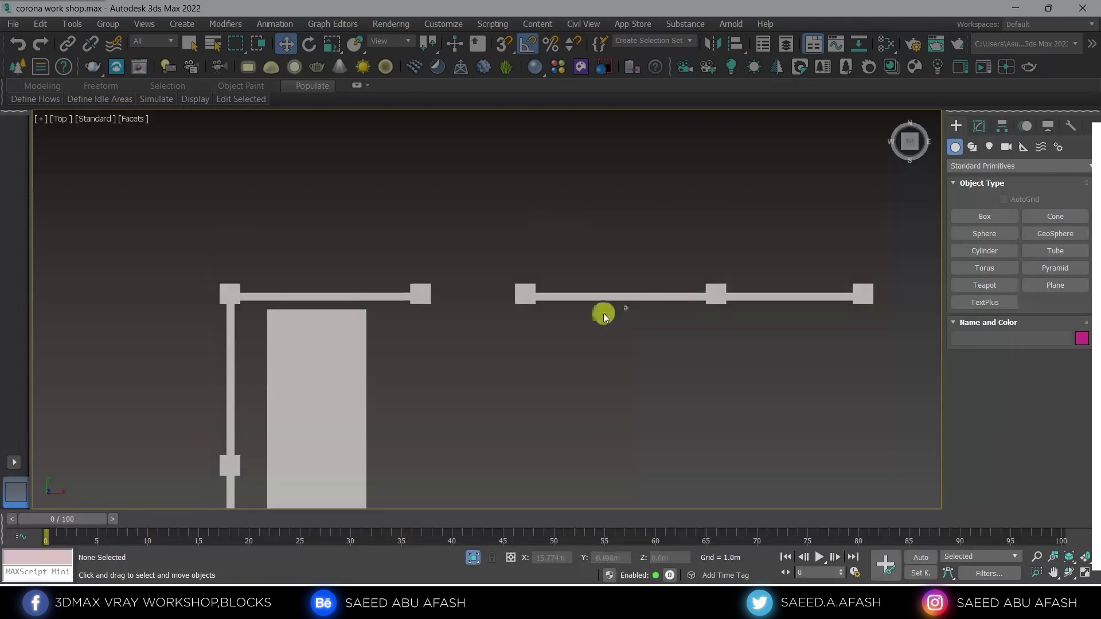
middle_click_drag(504, 313, 754, 297)
scroll(754, 297, "down", 1)
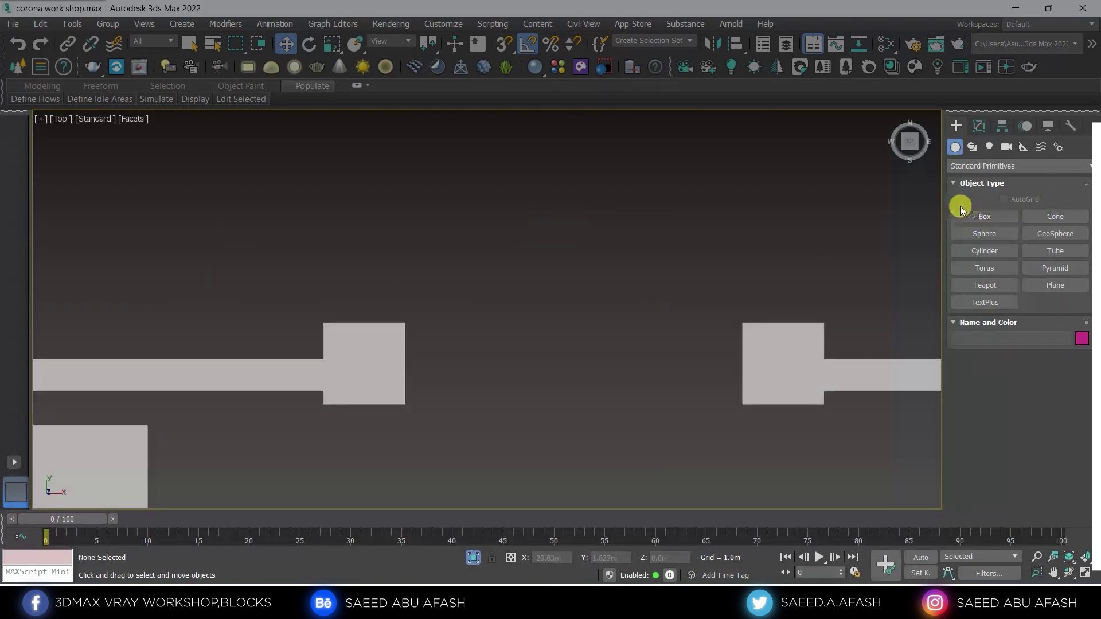
Step: Draw a wall-thickness rectangle spanning the gap between the two pillars
left_click(975, 148)
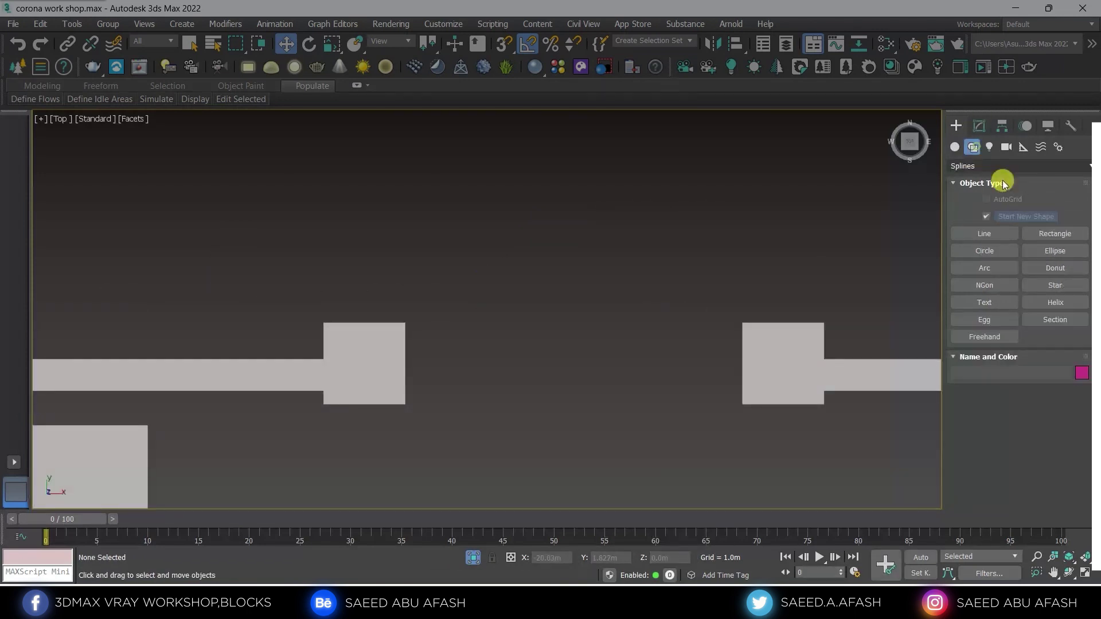
left_click(1058, 238)
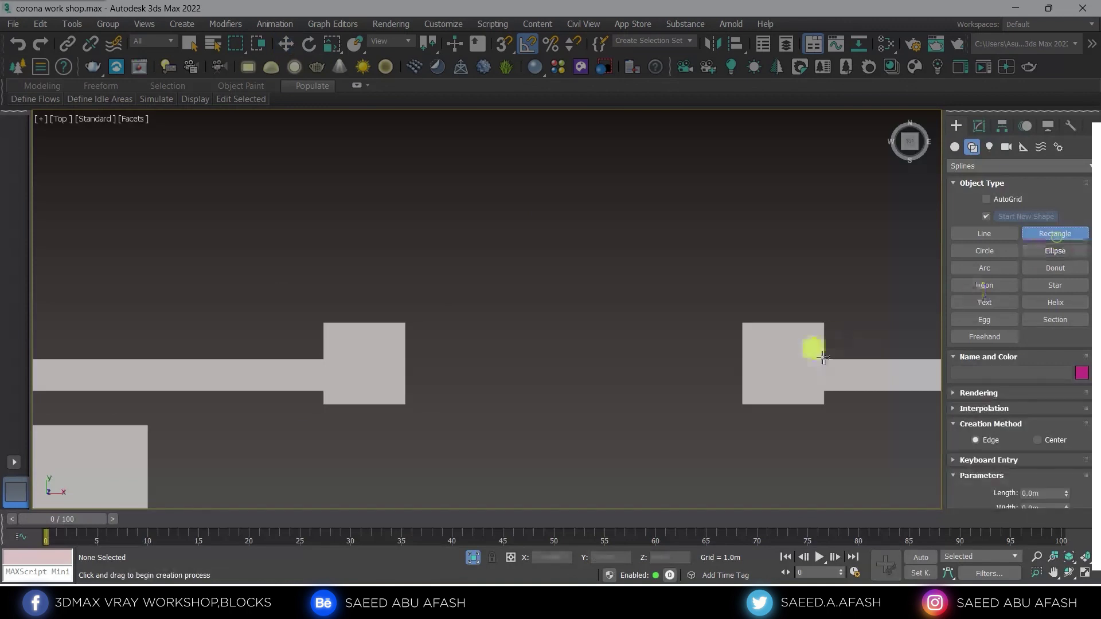
middle_click_drag(806, 363, 802, 344)
scroll(743, 333, "up", 2)
left_click_drag(736, 335, 233, 365)
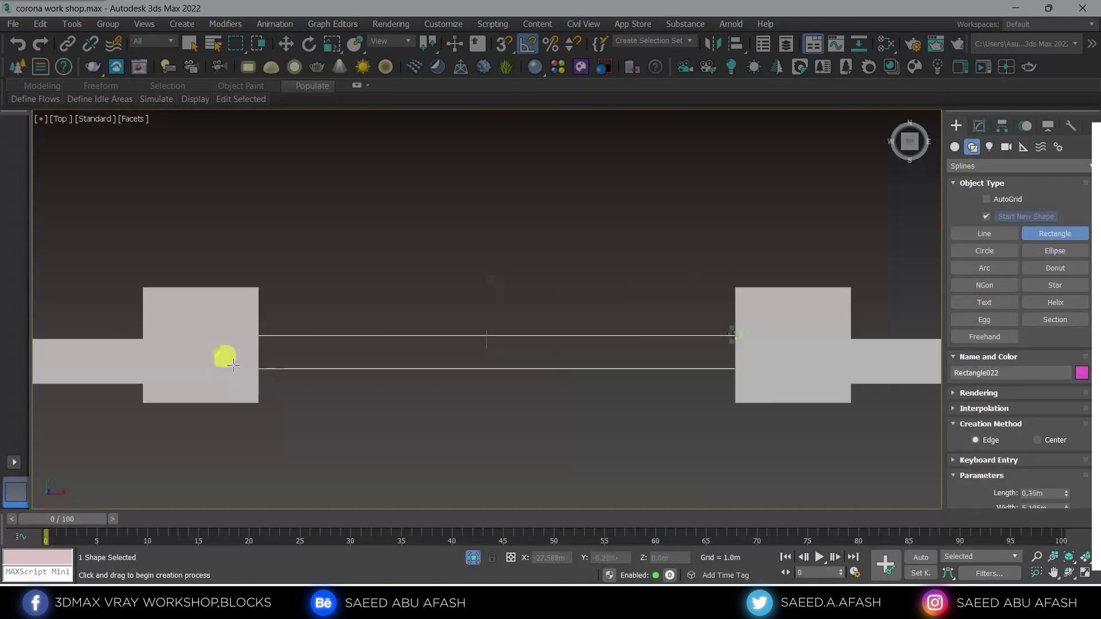
left_click_drag(241, 361, 244, 357)
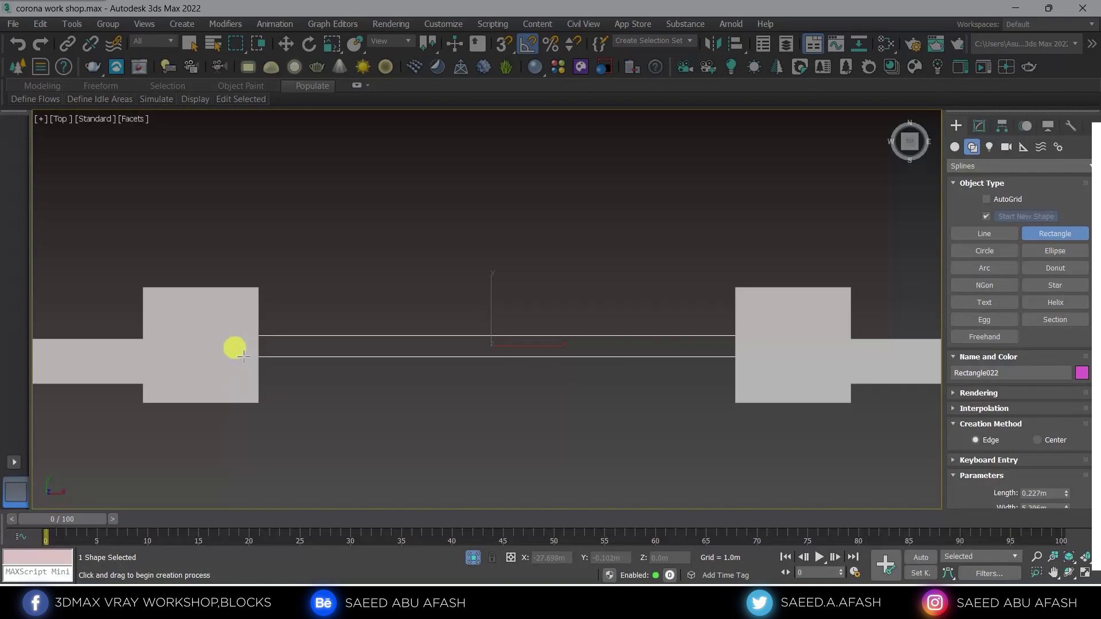
key("w")
middle_click_drag(401, 370, 481, 350, "alt")
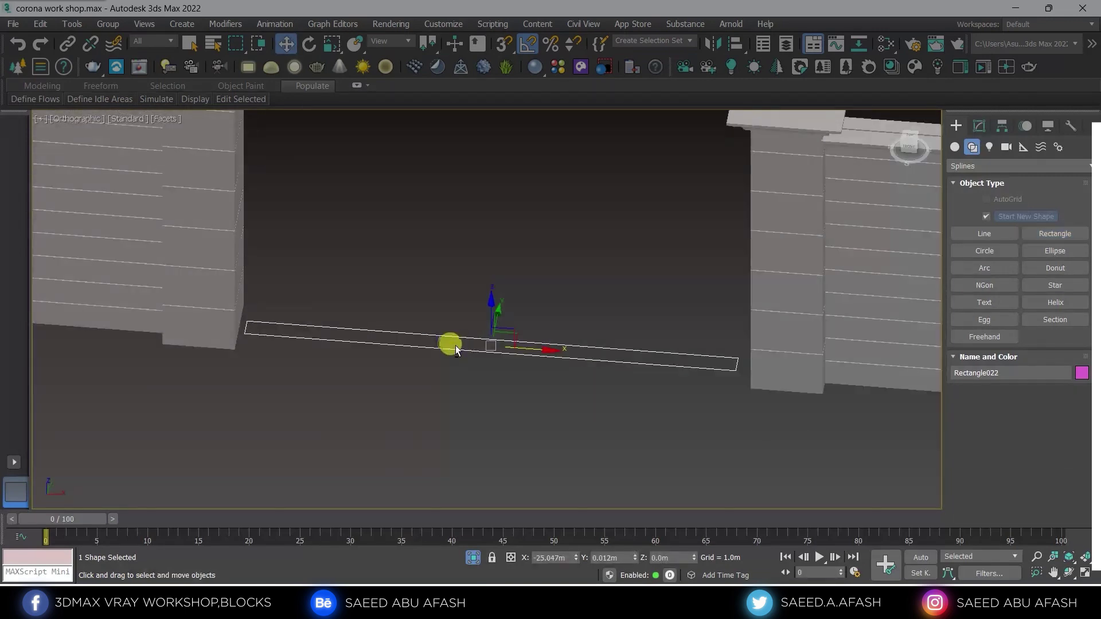
Step: Extrude the rectangle 2.2m high into a solid panel and isolate it
type("xex")
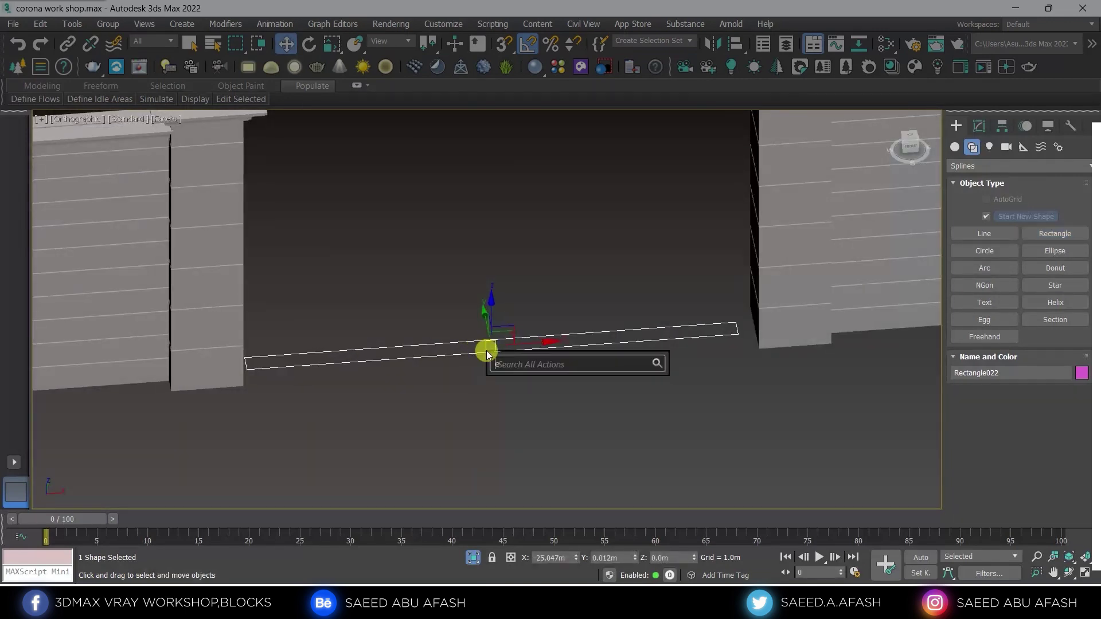
type("tru")
left_click(524, 407)
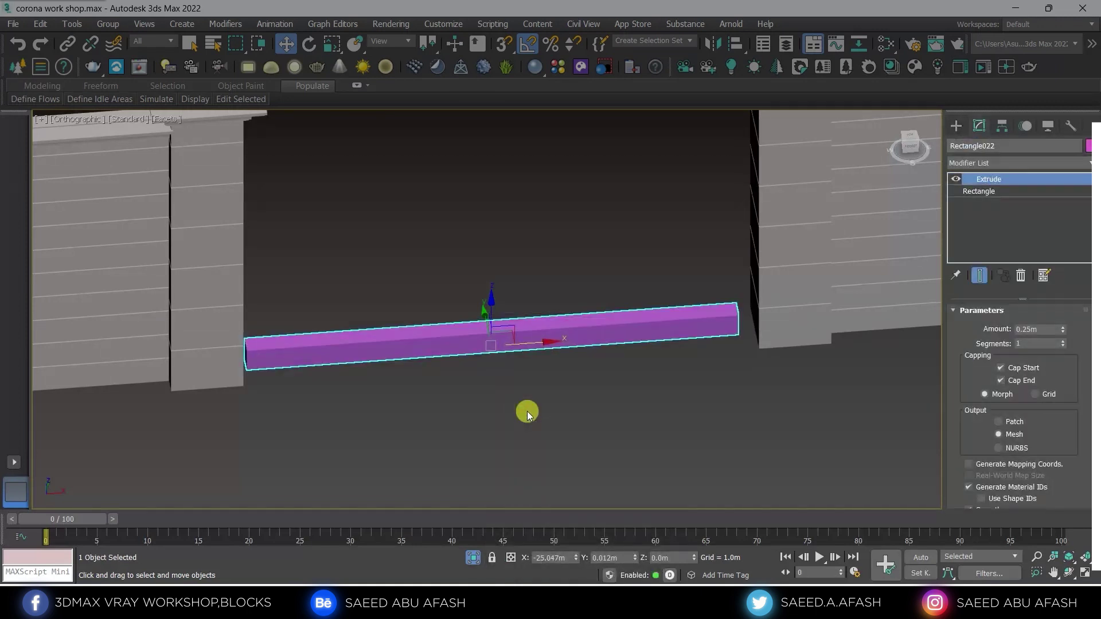
key("f")
scroll(559, 399, "down", 3)
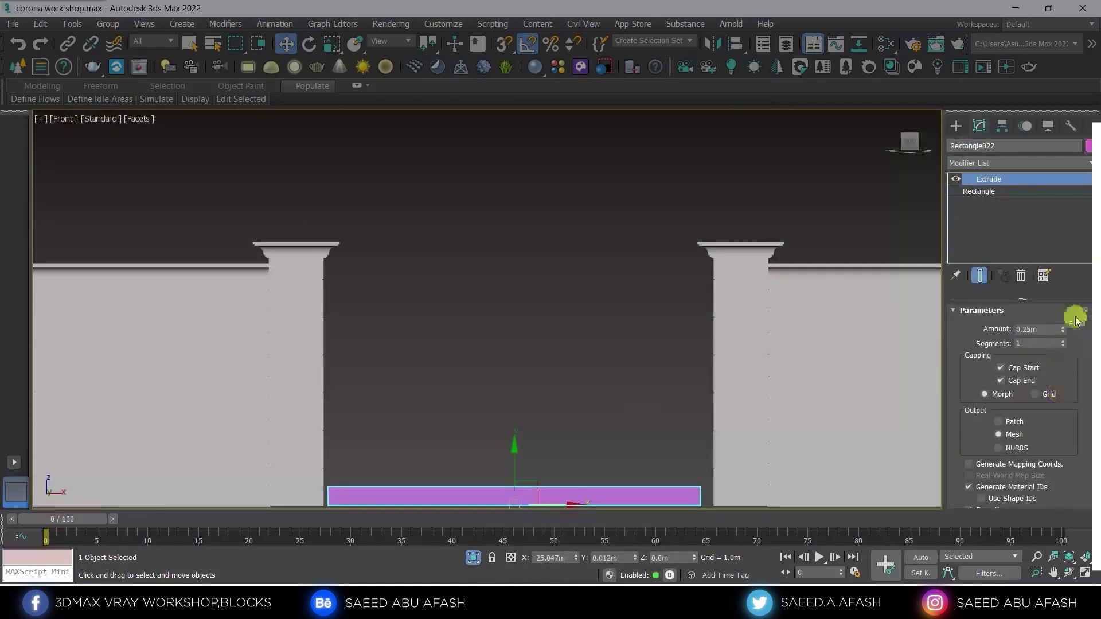
left_click_drag(1065, 331, 1003, 127)
type("1.")
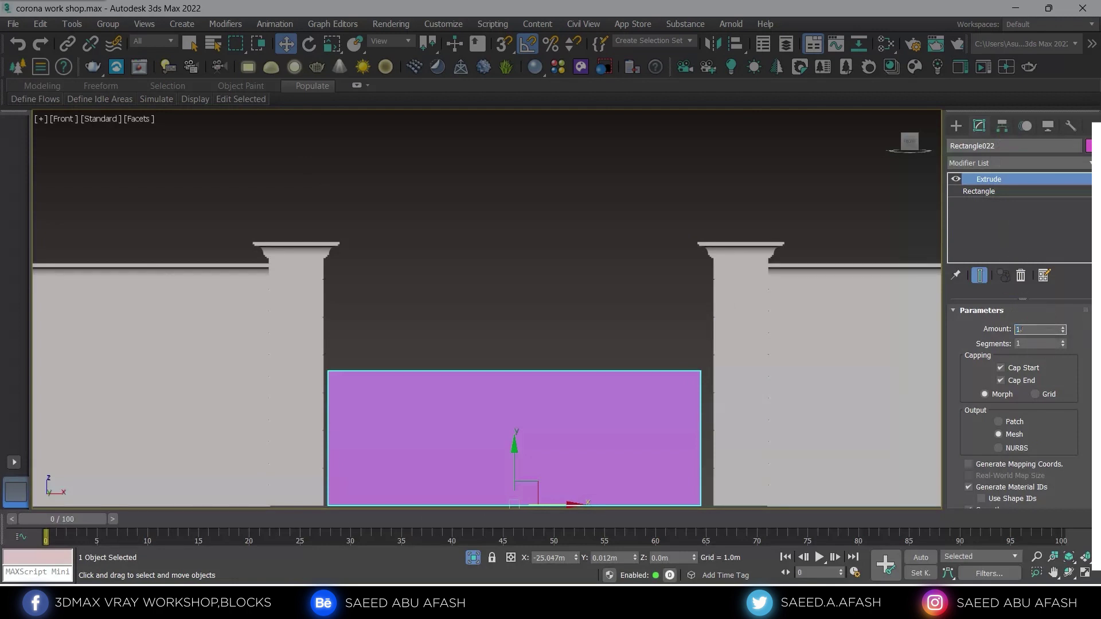
type("8")
key("Return")
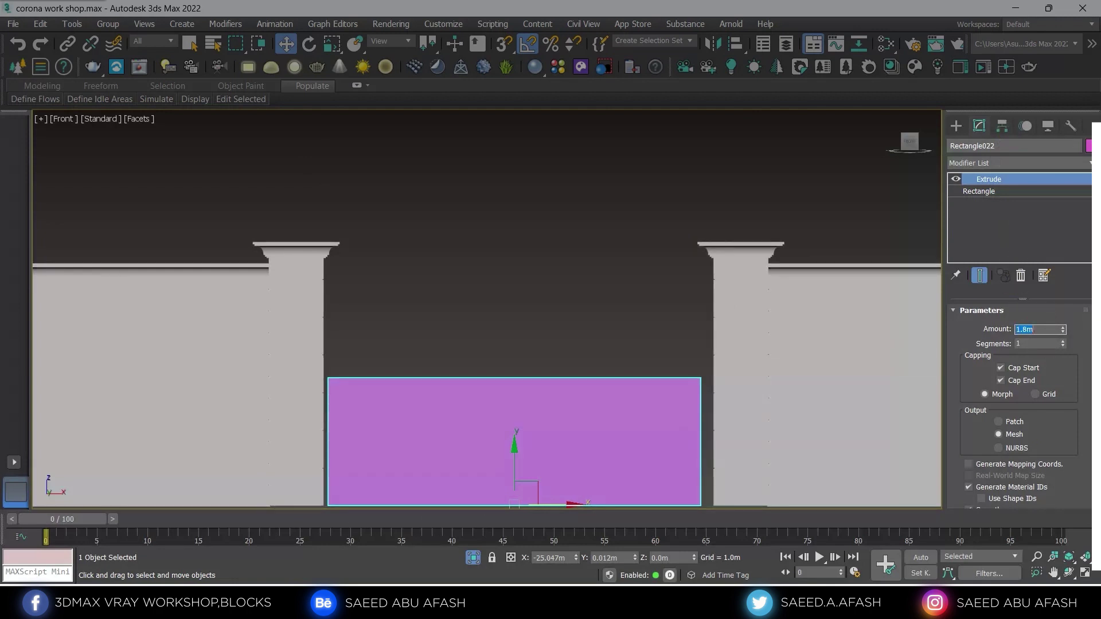
key("Return")
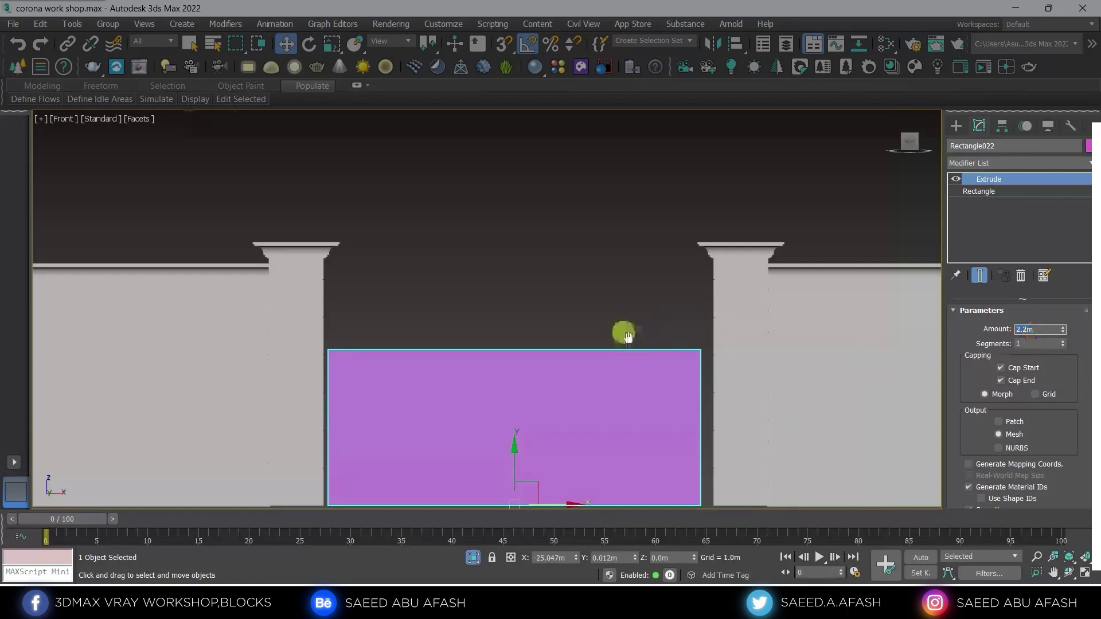
scroll(628, 336, "up", 2)
scroll(558, 245, "down", 2)
mouse_move(568, 334)
middle_mouse_down("alt")
mouse_move(512, 381)
mouse_move(519, 409)
middle_mouse_up("alt")
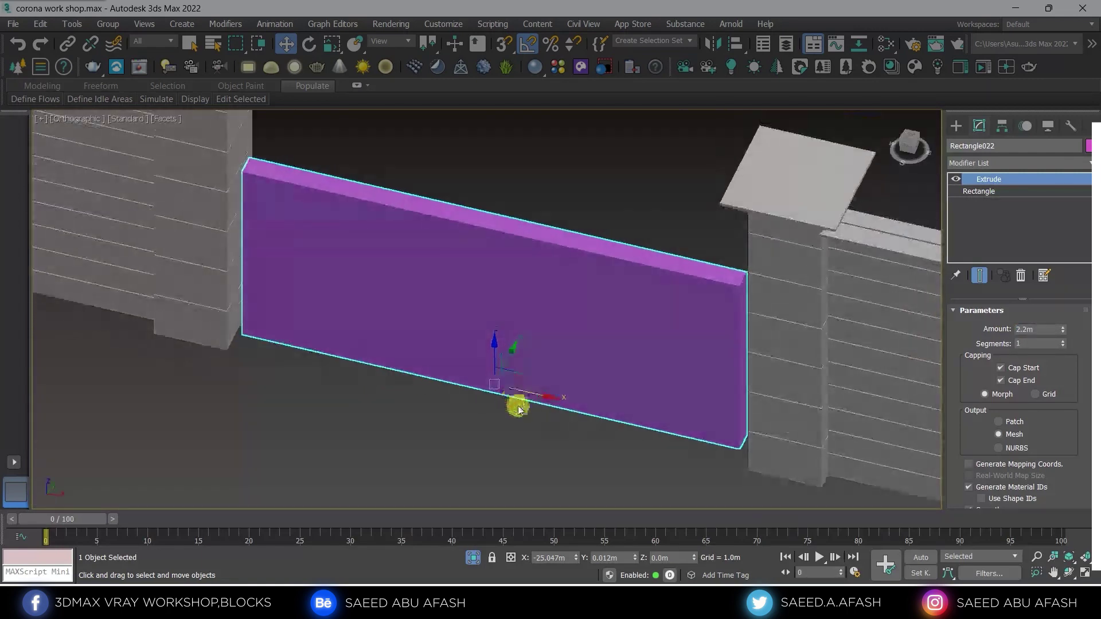
key("alt+q")
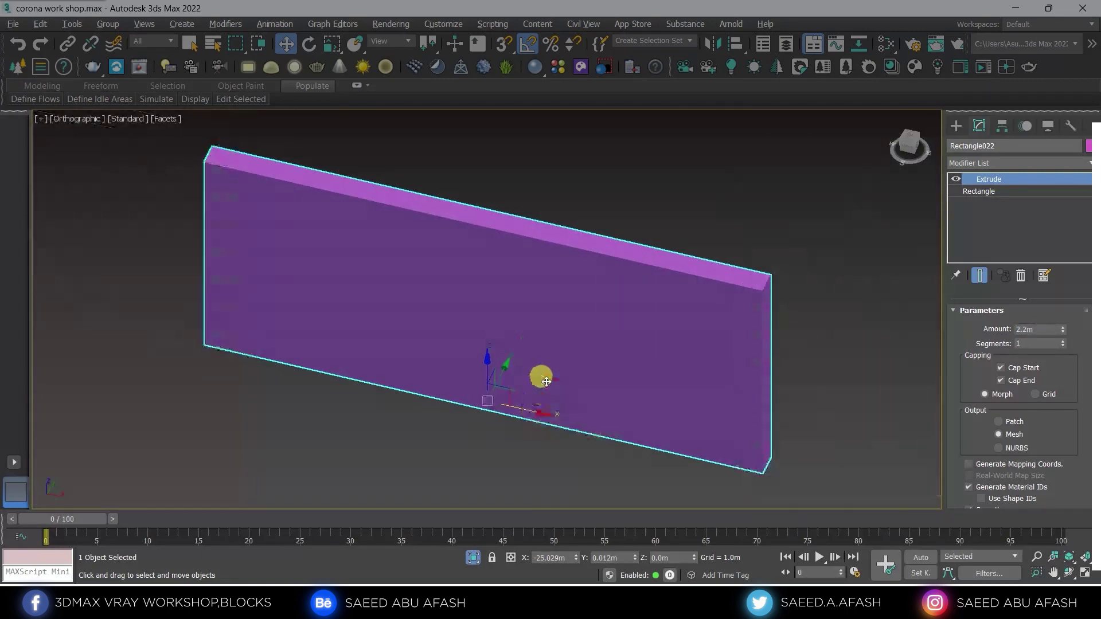
Step: Draw a rectangle snapped with 2.5D snap to the panel's base corners
key("t")
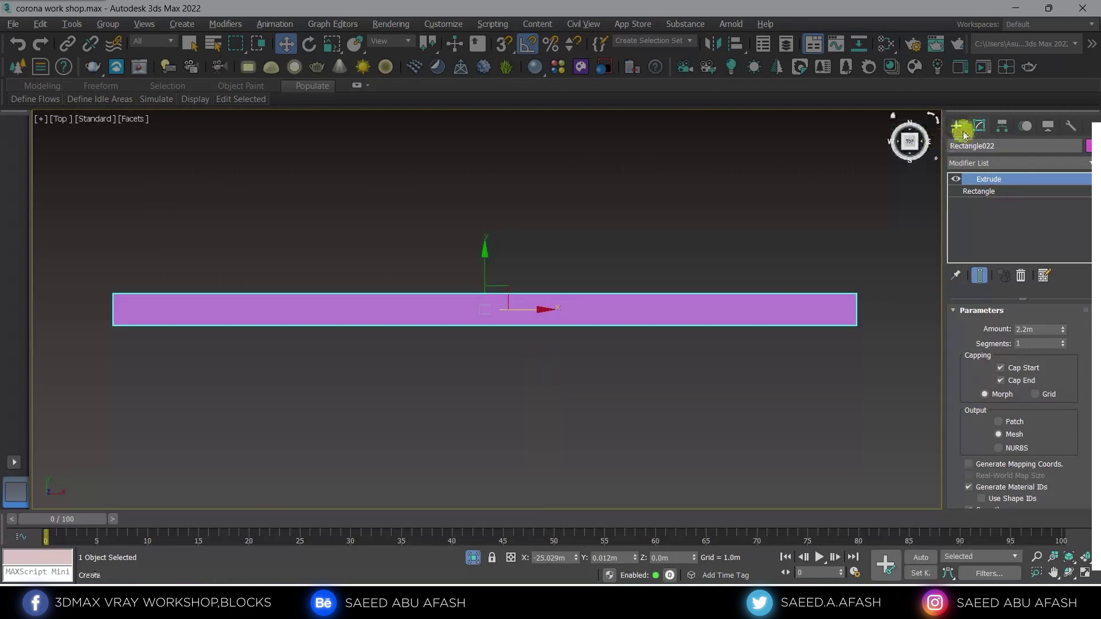
left_click(956, 130)
left_click(1071, 235)
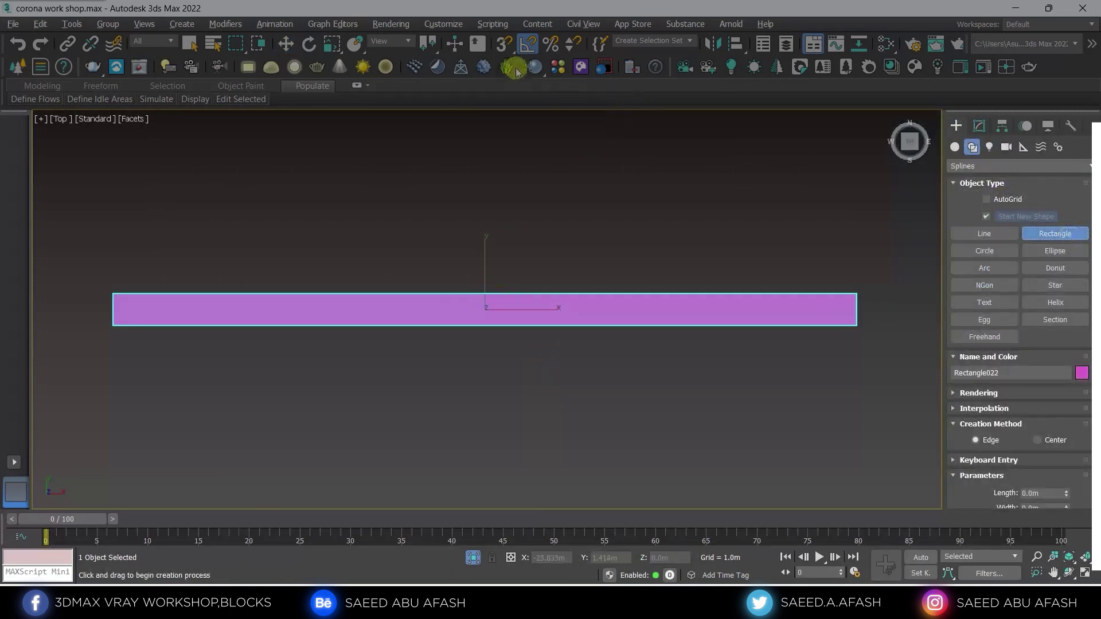
left_click_drag(501, 48, 506, 109)
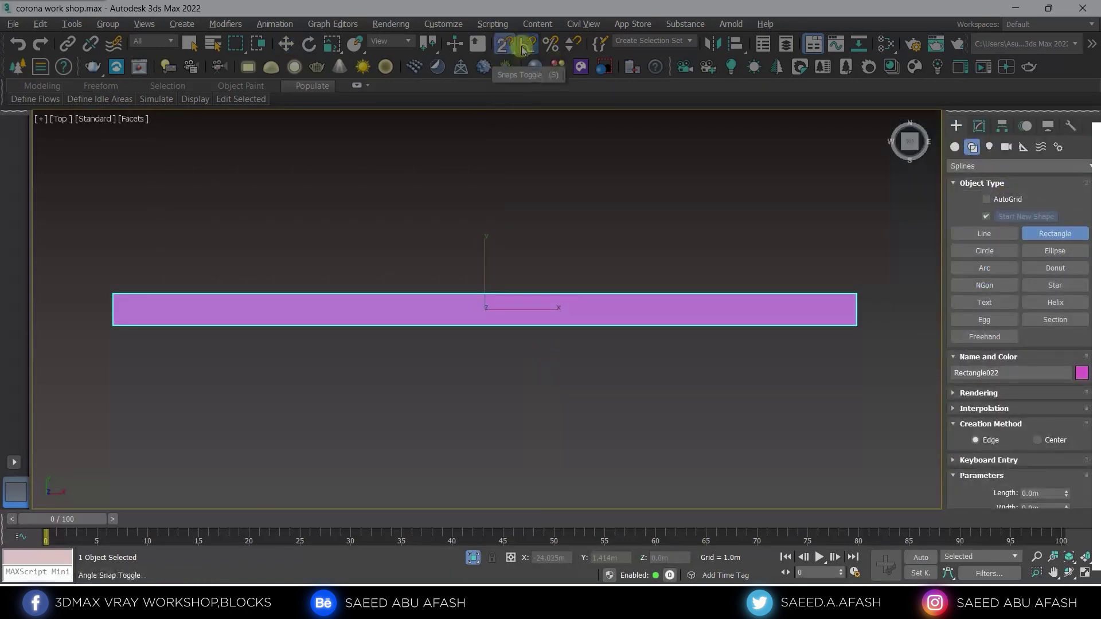
left_click_drag(857, 294, 113, 325)
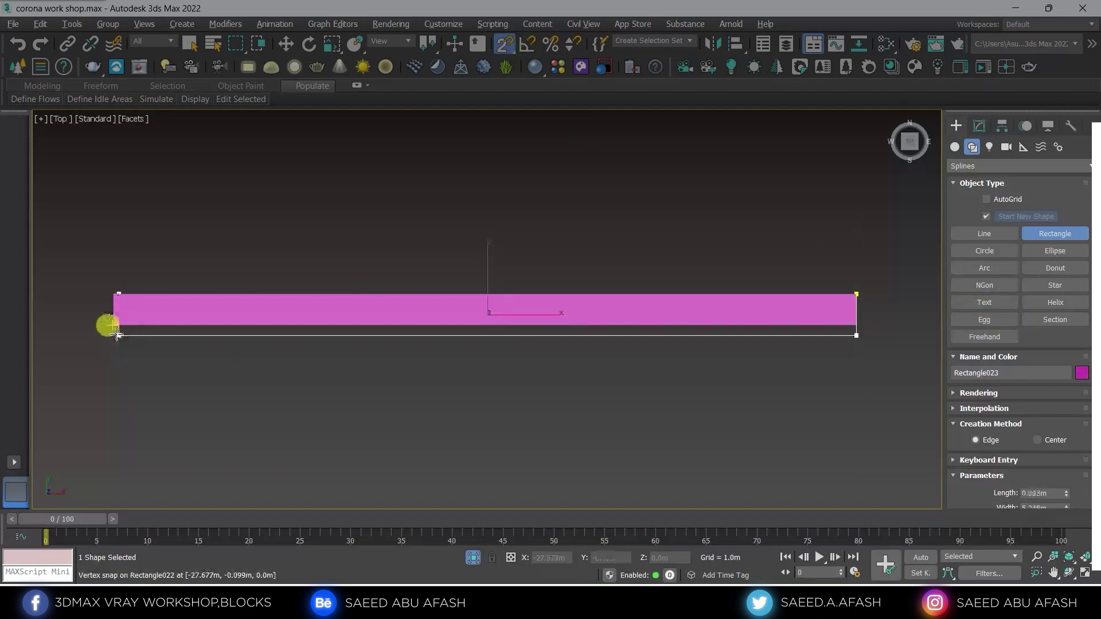
key("w")
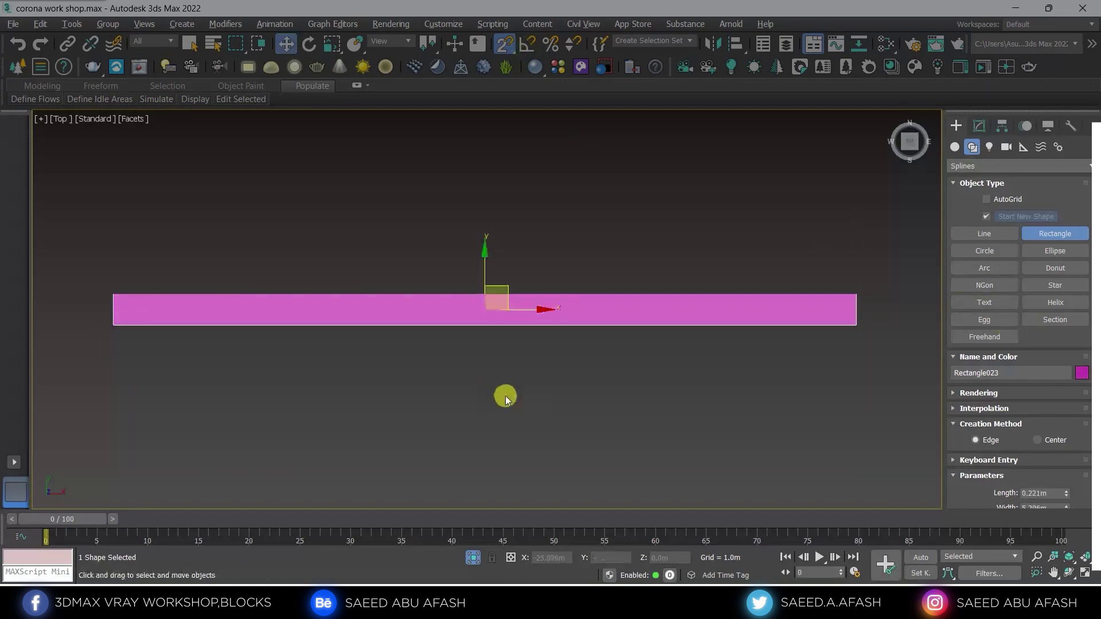
key("s")
mouse_move(481, 396)
middle_mouse_down("alt")
mouse_move(473, 418)
mouse_move(430, 327)
mouse_move(600, 405)
middle_mouse_up("alt")
Step: Add an Extrude modifier to the rectangle and colour it light cyan
type("xex")
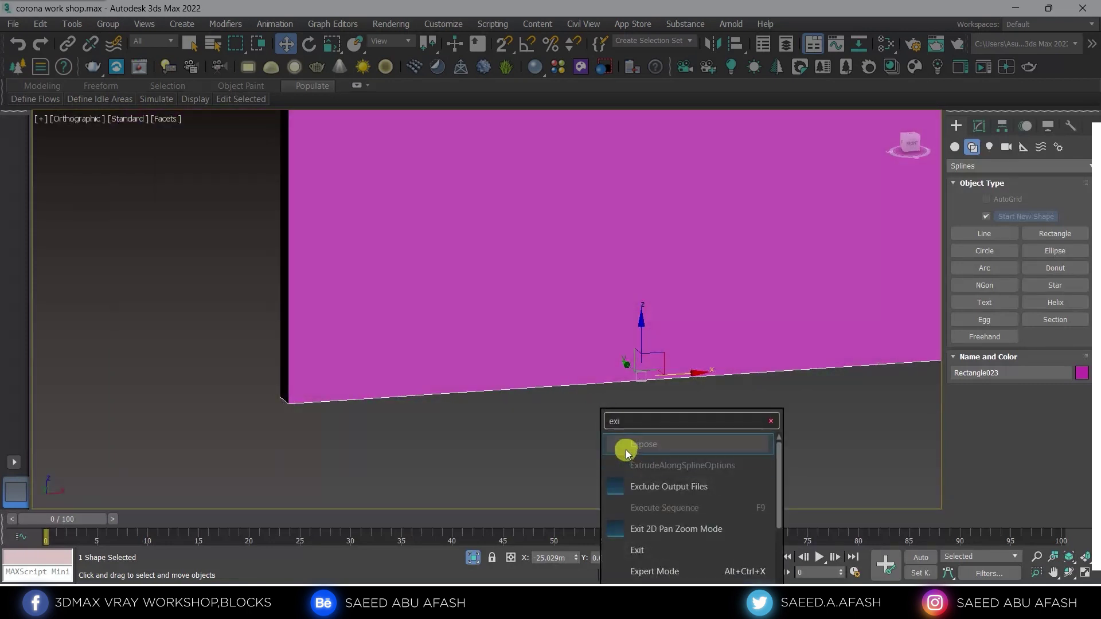
type("tr")
left_click(659, 459)
scroll(600, 407, "down", 2)
scroll(610, 417, "up", 2)
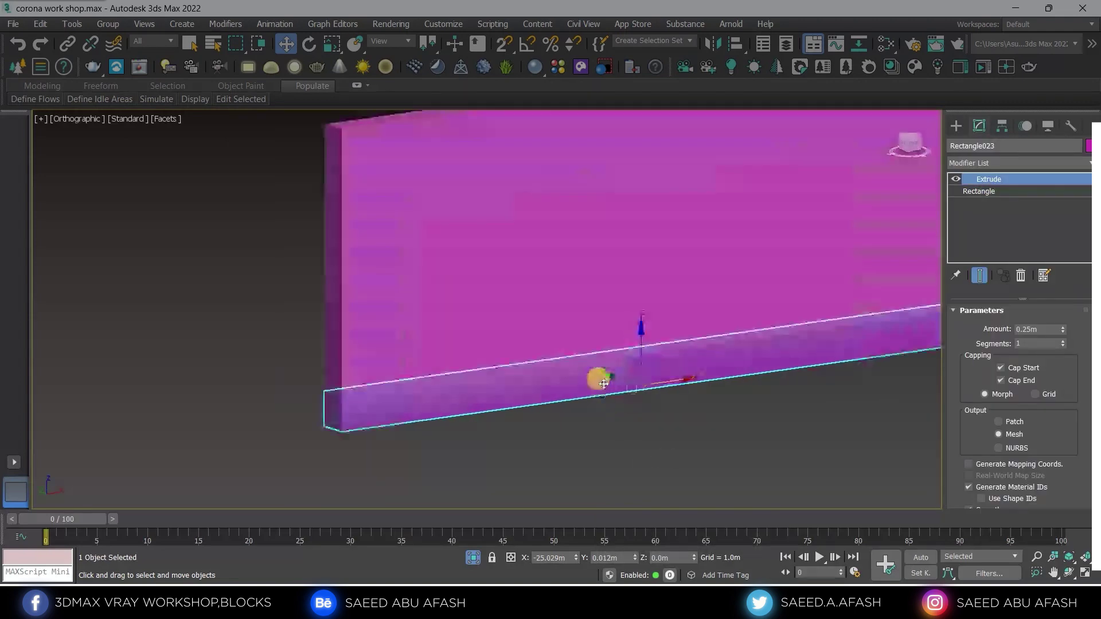
scroll(594, 381, "up", 2)
left_click(1088, 146)
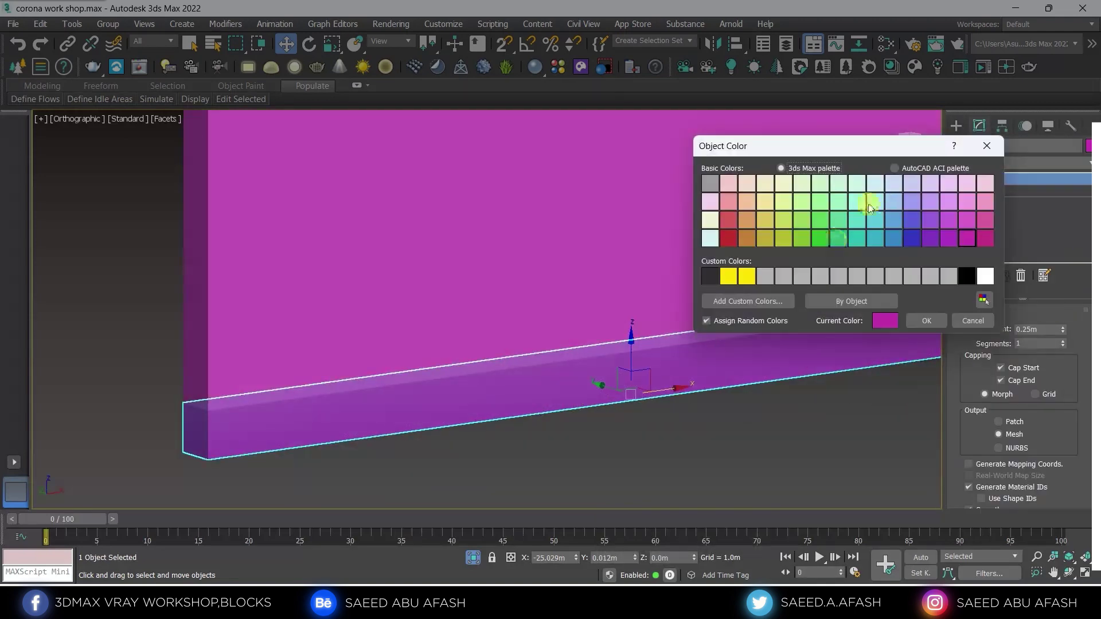
left_click(925, 317)
Step: Set the extrusion amount to 0.1 m and make the slab see-through with Alt+X
middle_click_drag(709, 394, 475, 445, "alt")
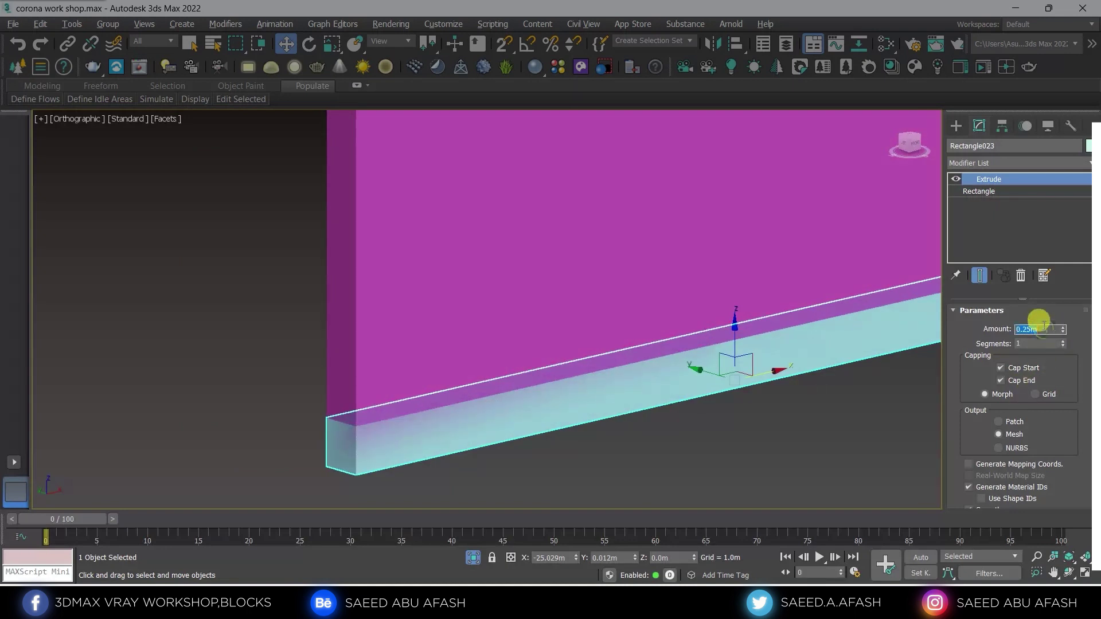
type("0.1")
key("Return")
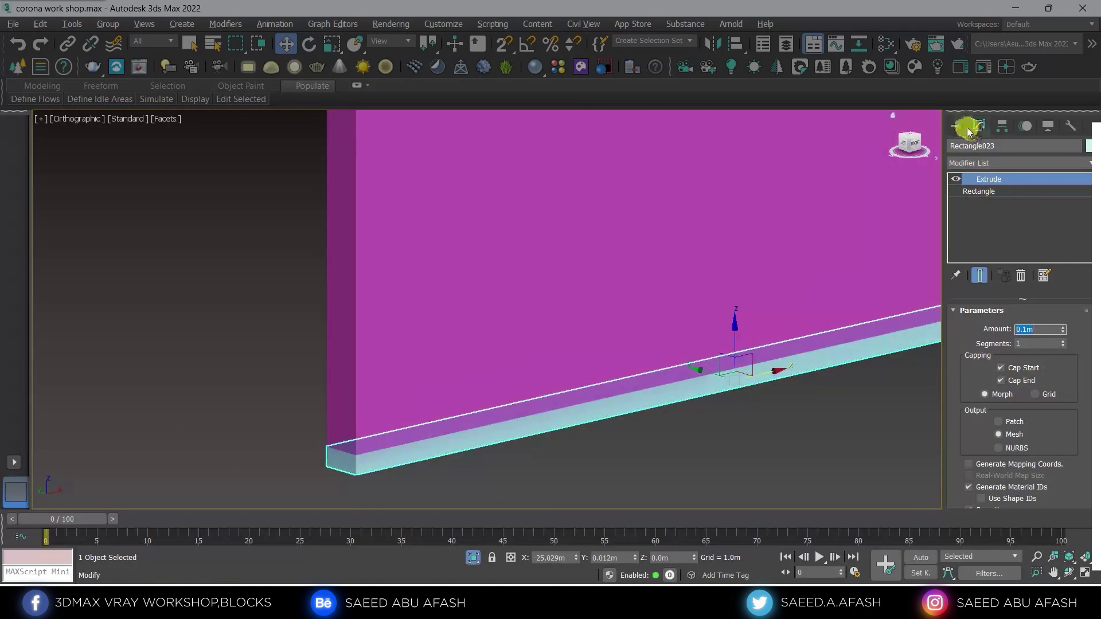
left_click(738, 352)
type("xshe")
key("alt+x")
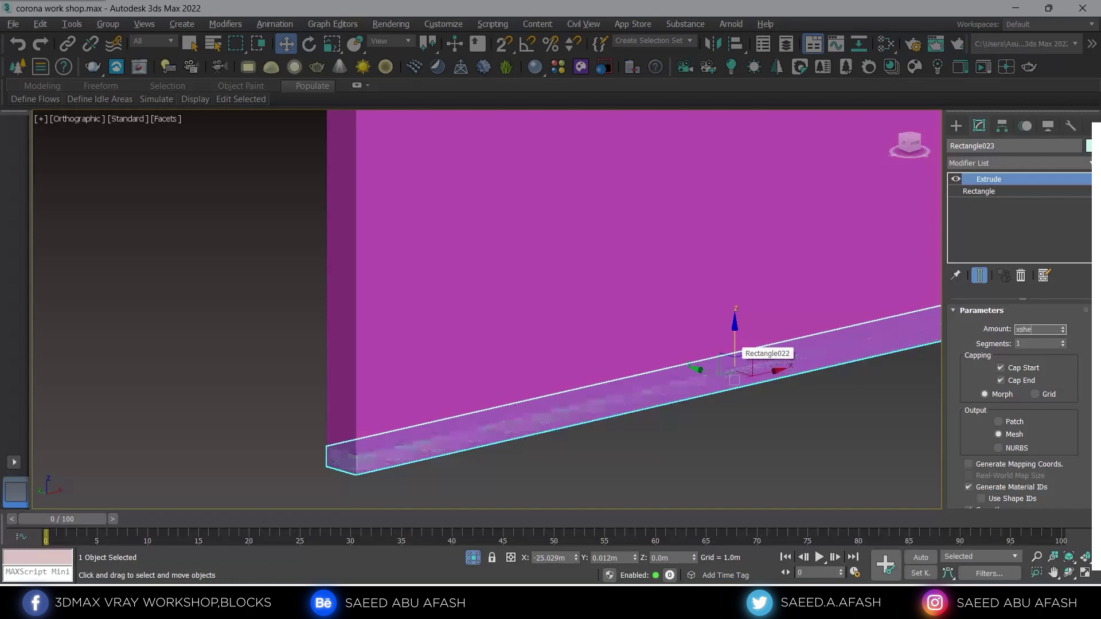
left_click(688, 381)
left_click(957, 127)
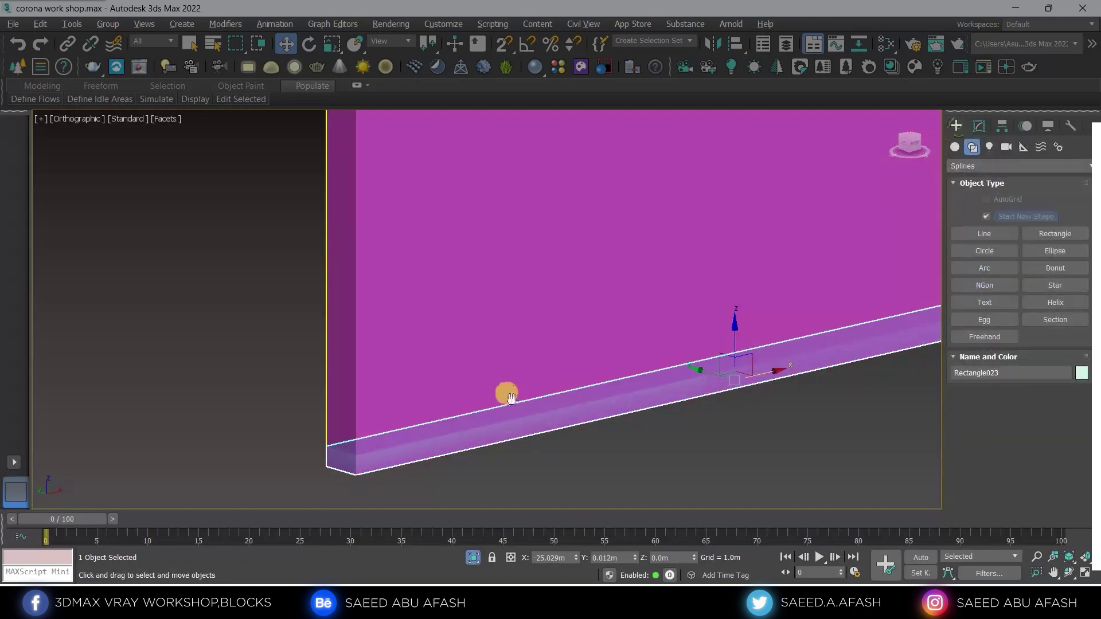
Step: Add a Shell modifier with a 0.025 m outer amount to Rectangle023
middle_click_drag(538, 296, 485, 342)
type("x")
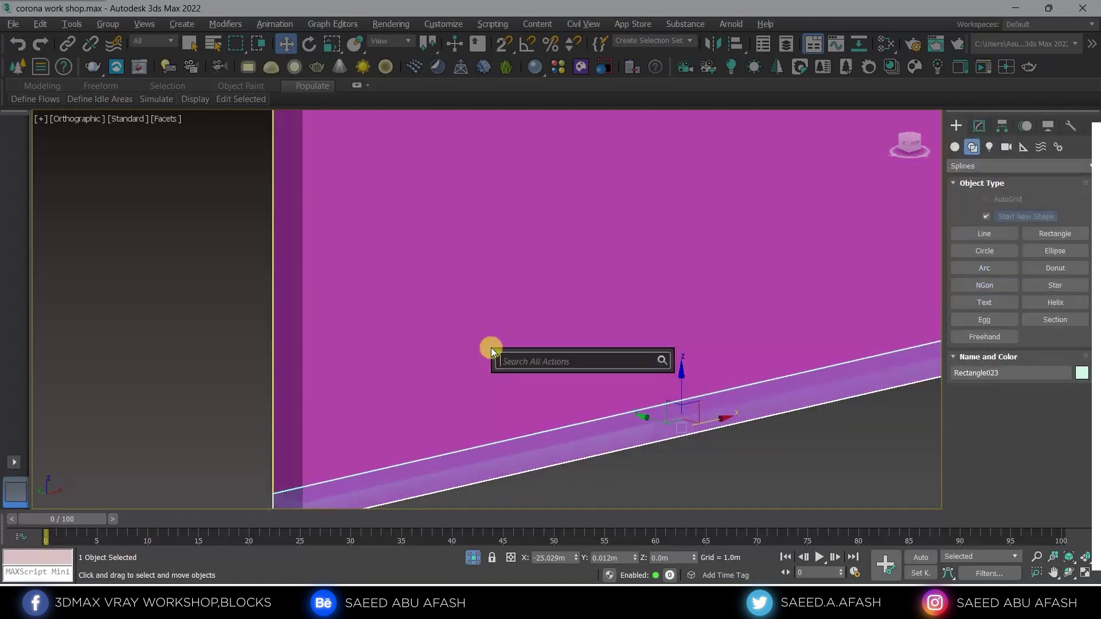
type("shel")
left_click(603, 381)
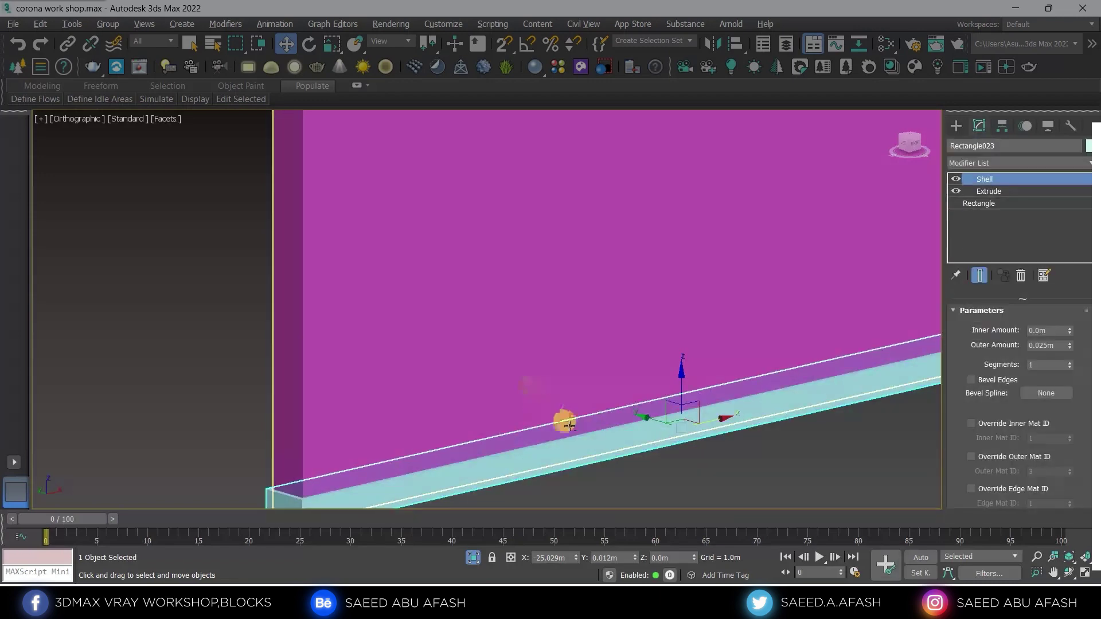
mouse_move(570, 425)
middle_mouse_down("alt")
mouse_move(355, 512)
mouse_move(652, 401)
middle_mouse_up("alt")
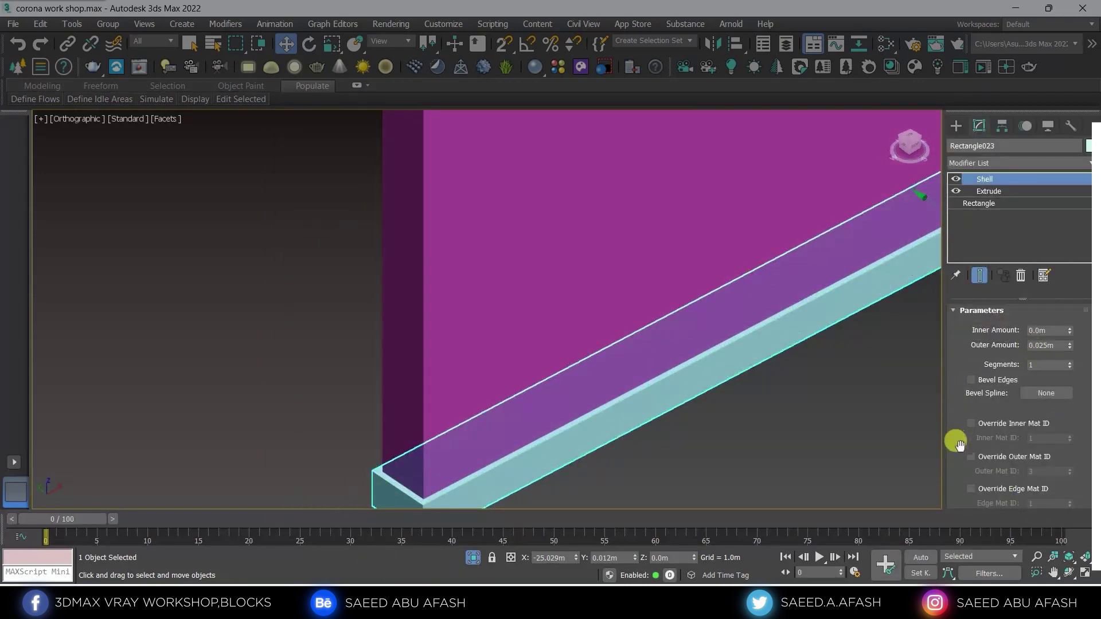
scroll(964, 453, "down", 5)
left_click(956, 125)
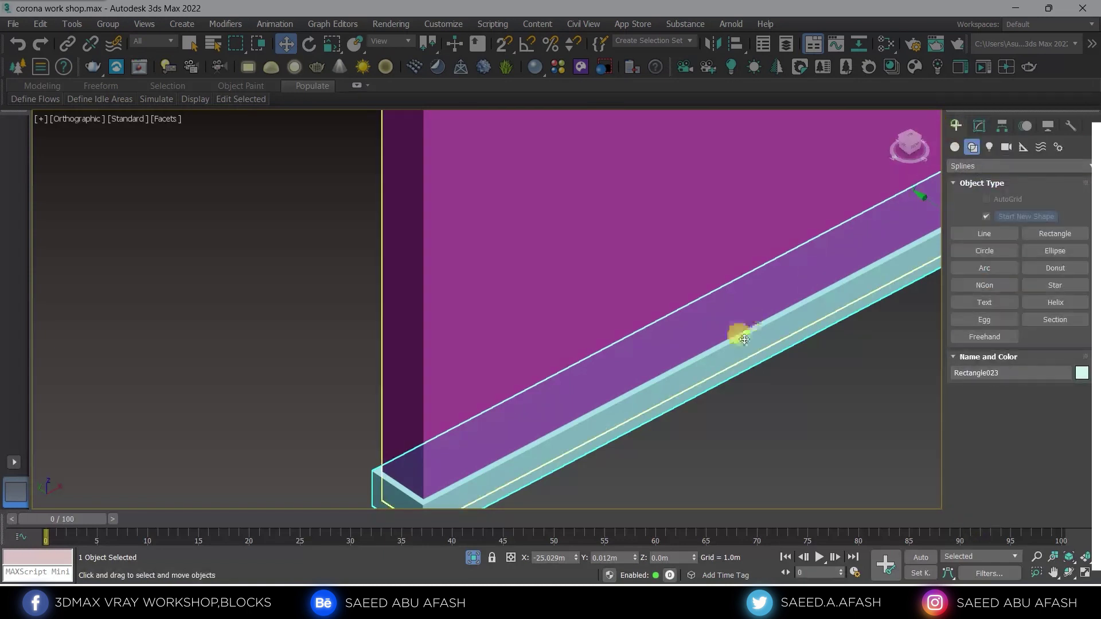
scroll(740, 324, "down", 5)
Step: In Front view, Shift-drag the slat upward to stack copies across the panel face
key("t")
key("f")
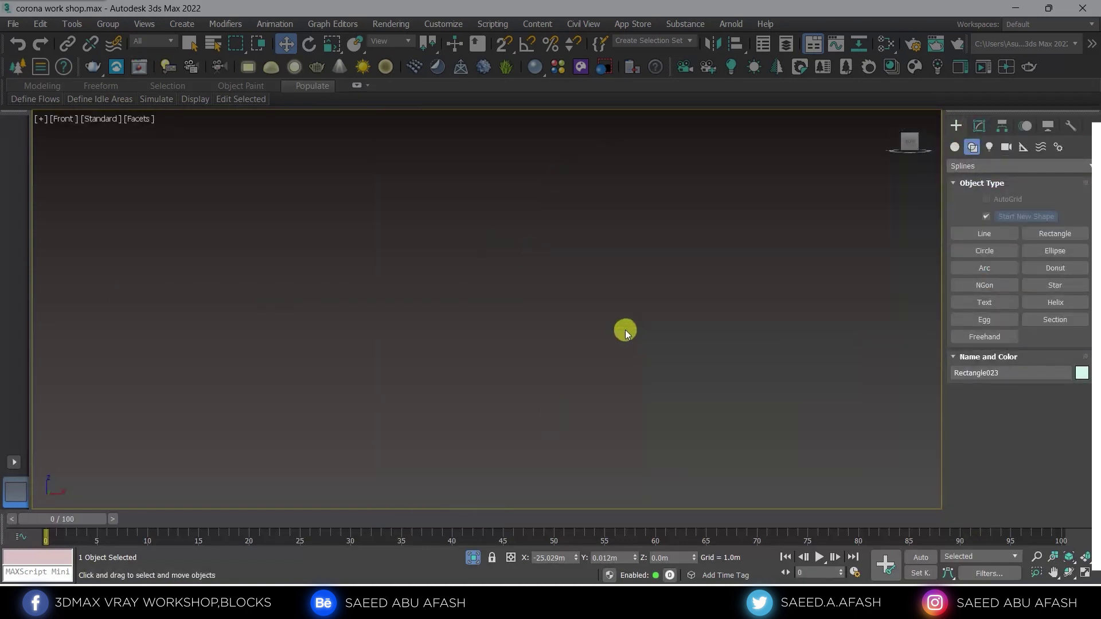
mouse_move(468, 283)
middle_mouse_down()
mouse_move(600, 356)
mouse_move(628, 399)
middle_mouse_up()
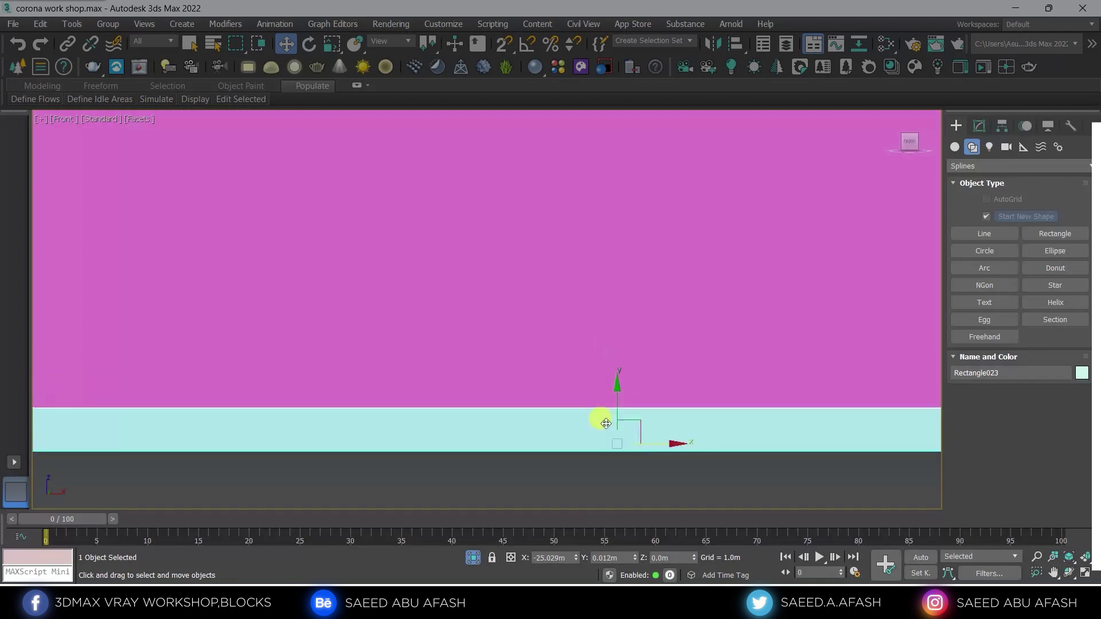
left_click_drag(628, 400, 624, 342, "shift")
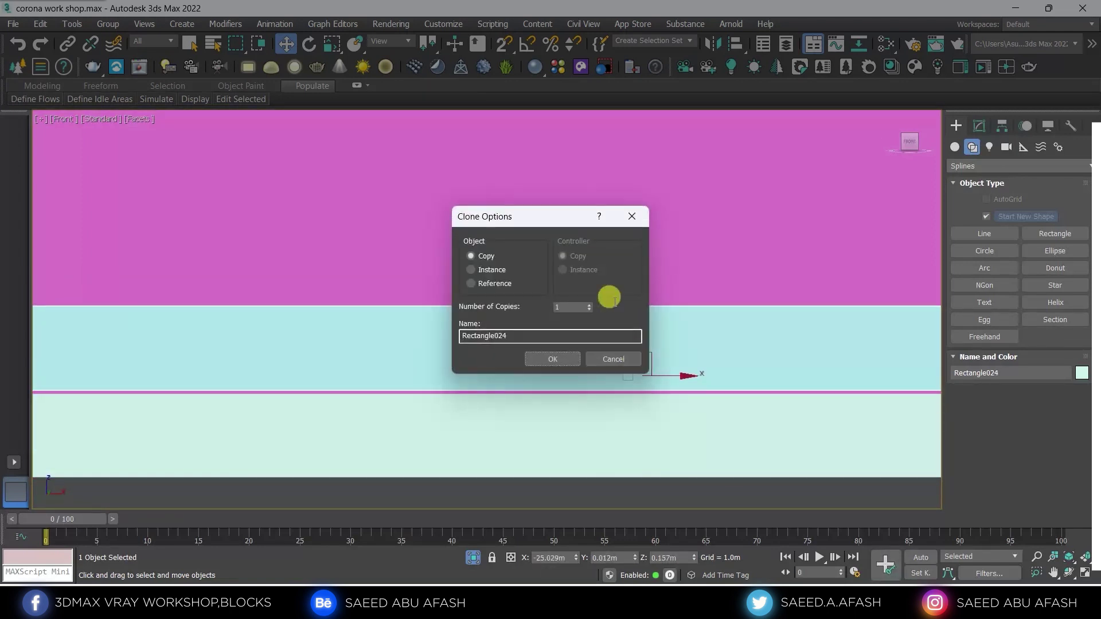
left_click(553, 359)
scroll(600, 406, "down", 10)
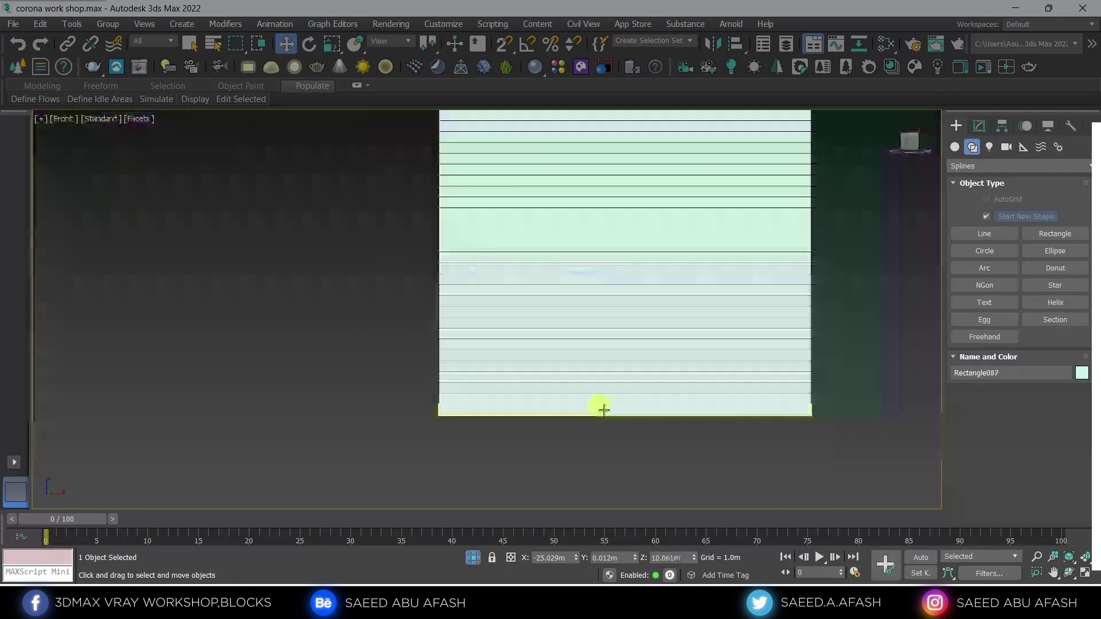
scroll(638, 337, "up", 2)
scroll(744, 287, "up", 2)
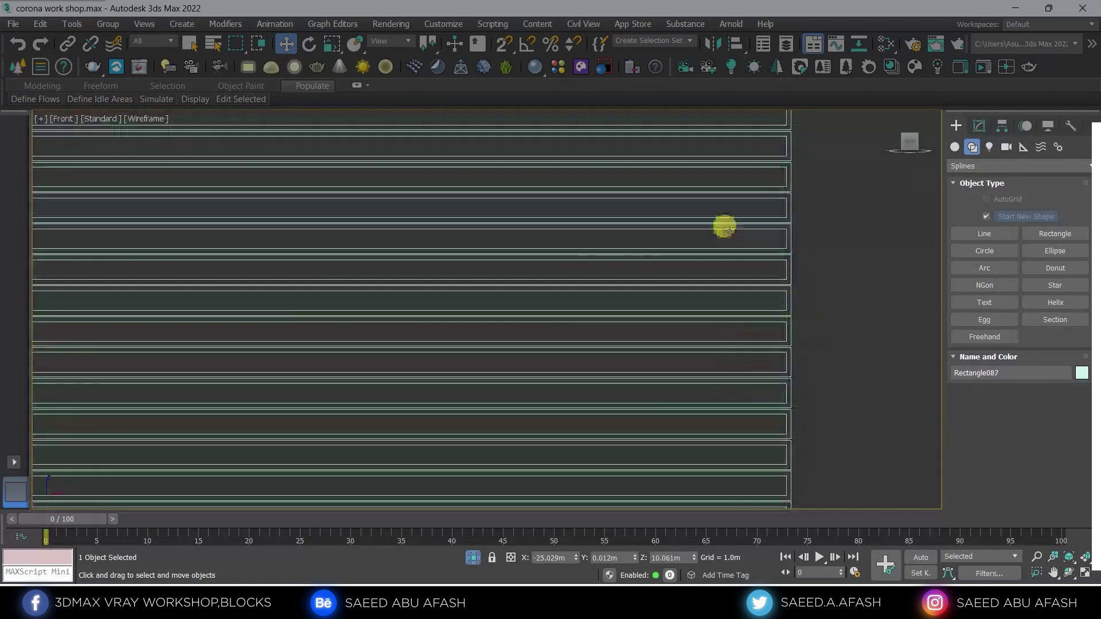
scroll(723, 226, "down", 2)
scroll(752, 300, "up", 2)
scroll(746, 333, "up", 2)
scroll(735, 317, "up", 2)
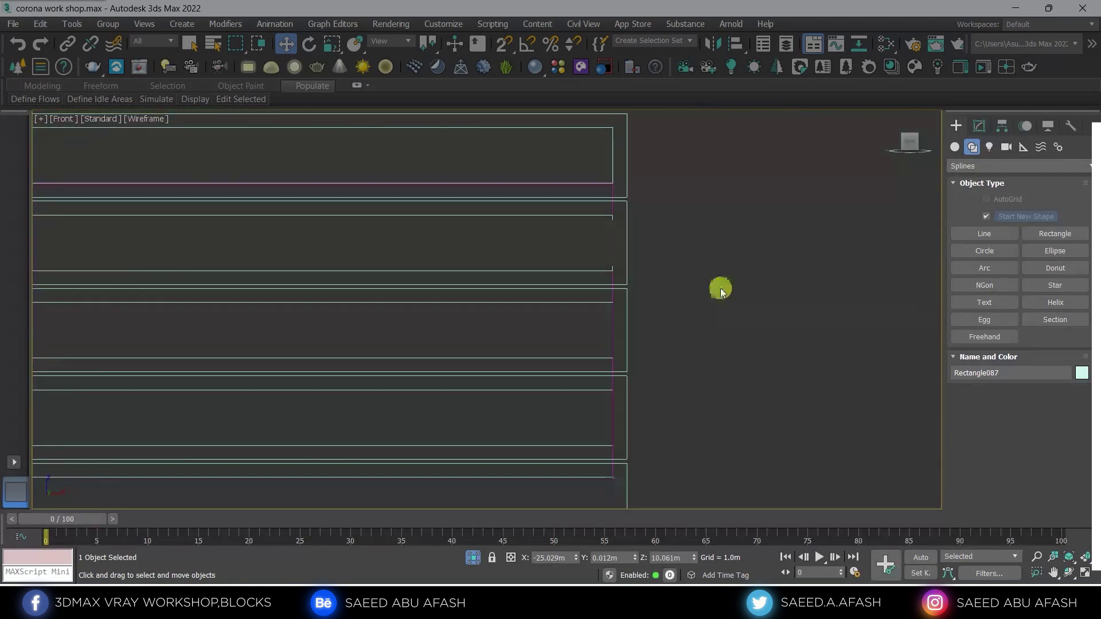
scroll(721, 290, "up", 2)
Step: Return to shaded display and select slats within the stack
left_click(690, 174)
key("F3")
scroll(723, 251, "down", 2)
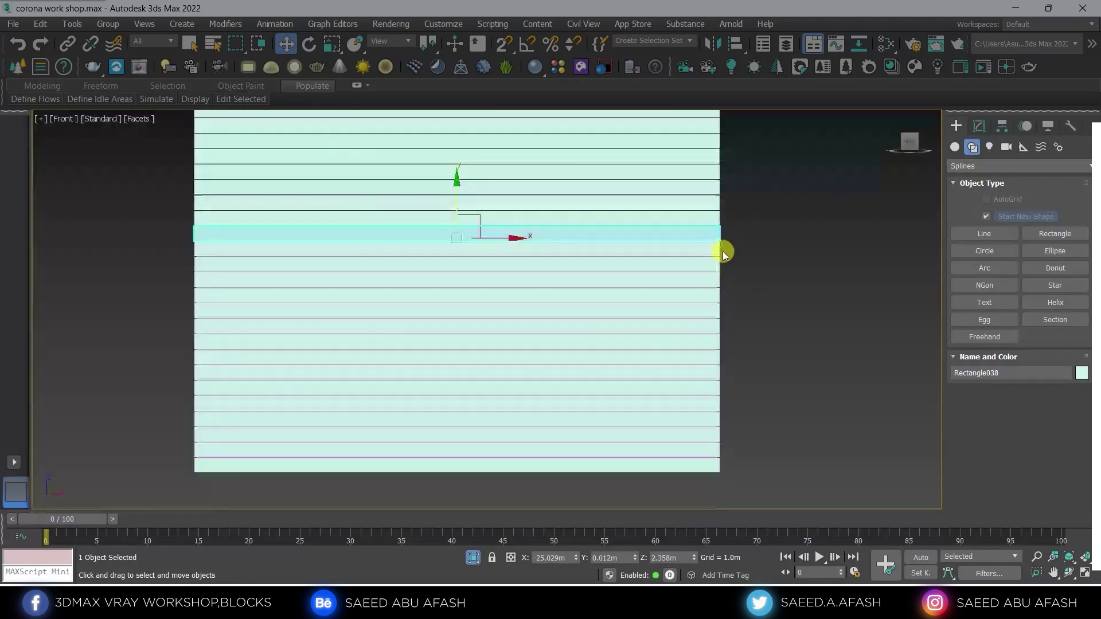
scroll(723, 229, "up", 2)
left_click(723, 230)
scroll(770, 319, "down", 2)
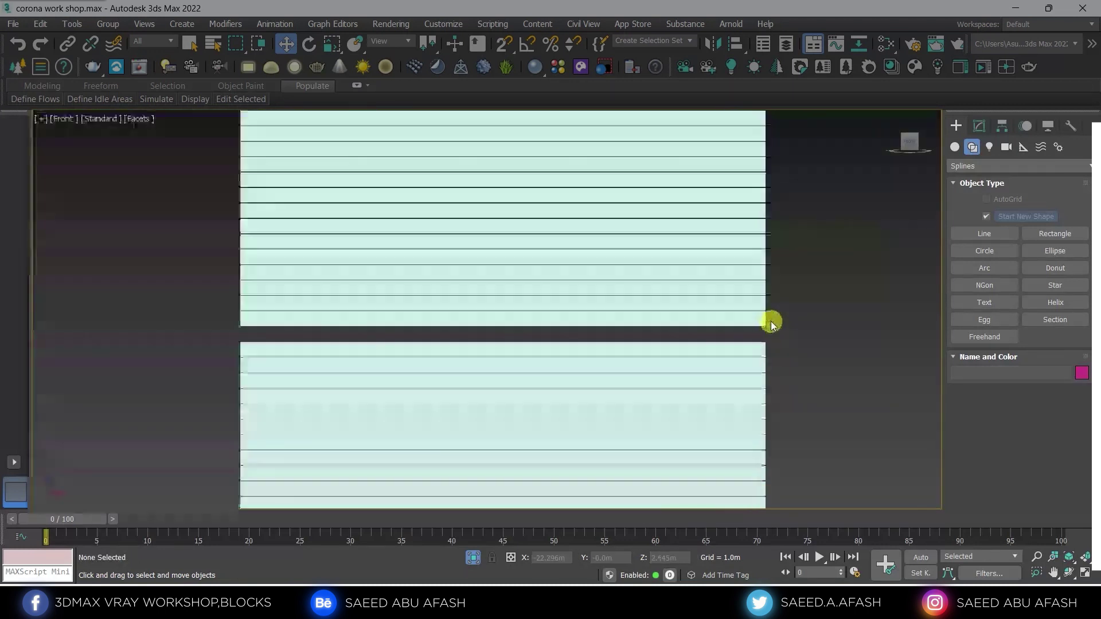
scroll(770, 319, "down", 3)
left_click_drag(805, 212, 715, 326)
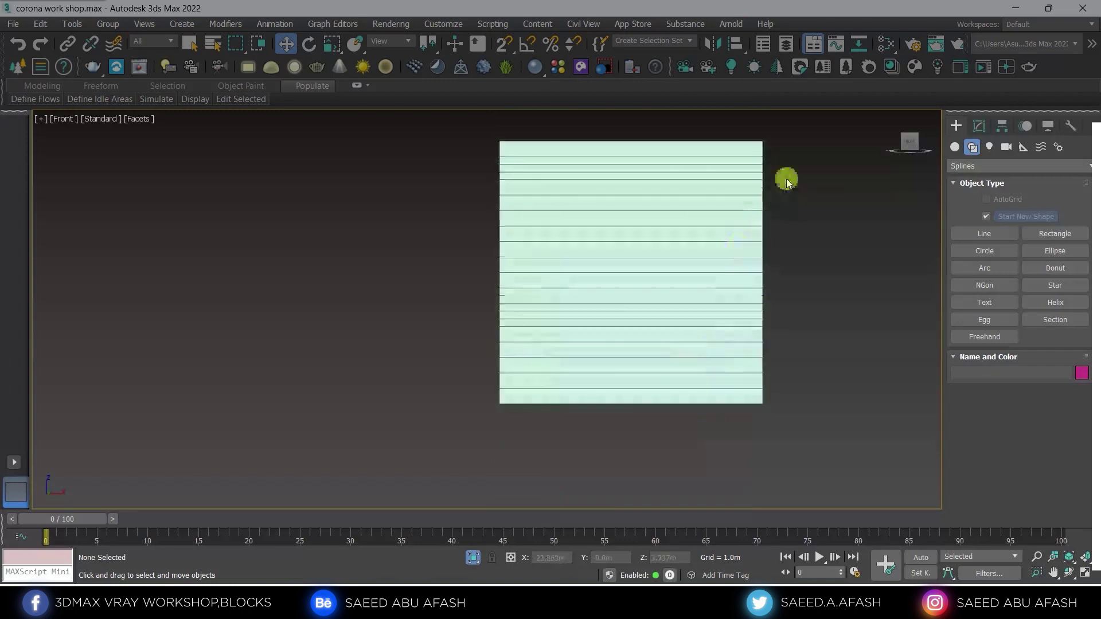
scroll(624, 432, "down", 3)
scroll(632, 338, "up", 2)
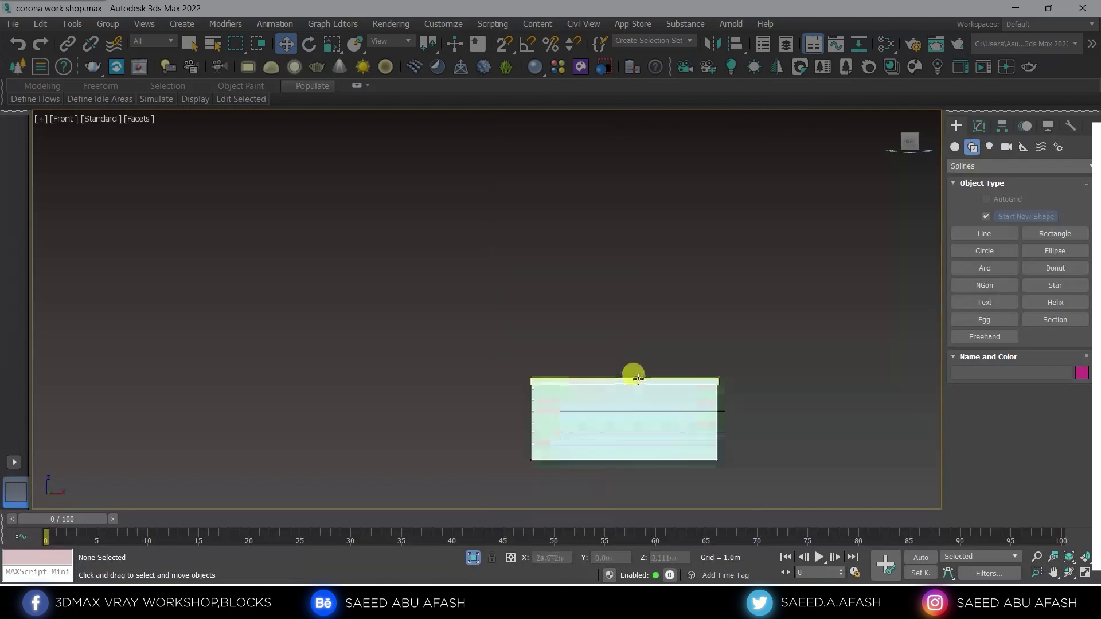
scroll(693, 403, "up", 4)
Step: Convert the slat Rectangle037 to an editable poly
left_click(770, 394)
scroll(678, 337, "down", 3)
mouse_move(678, 337)
middle_mouse_down("alt")
mouse_move(700, 393)
mouse_move(698, 352)
middle_mouse_up("alt")
right_click(698, 351)
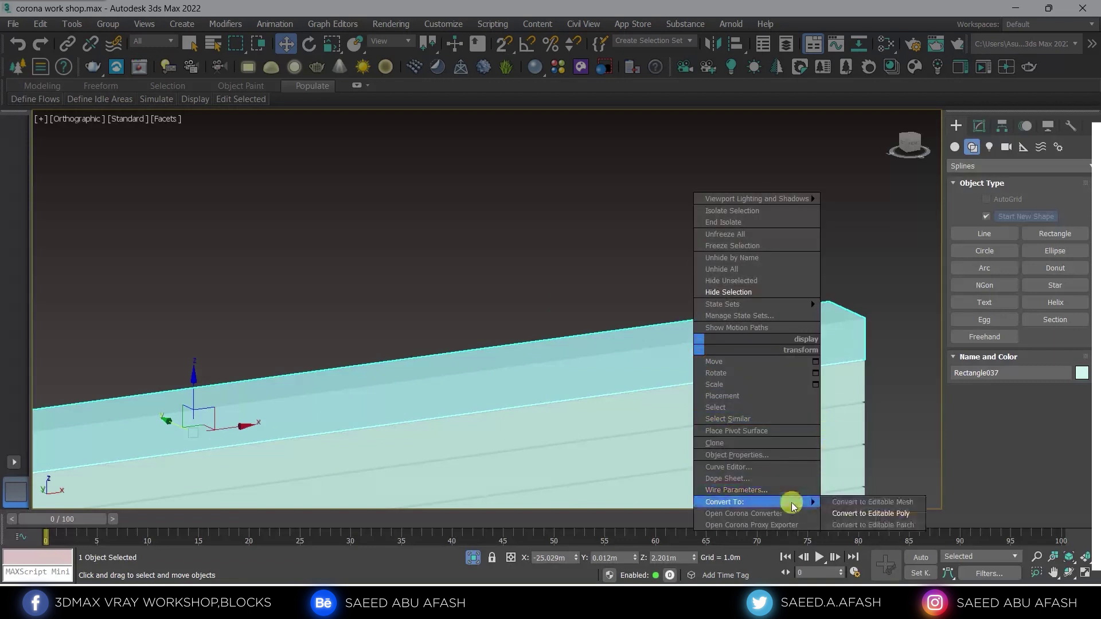
left_click(837, 510)
scroll(814, 300, "down", 2)
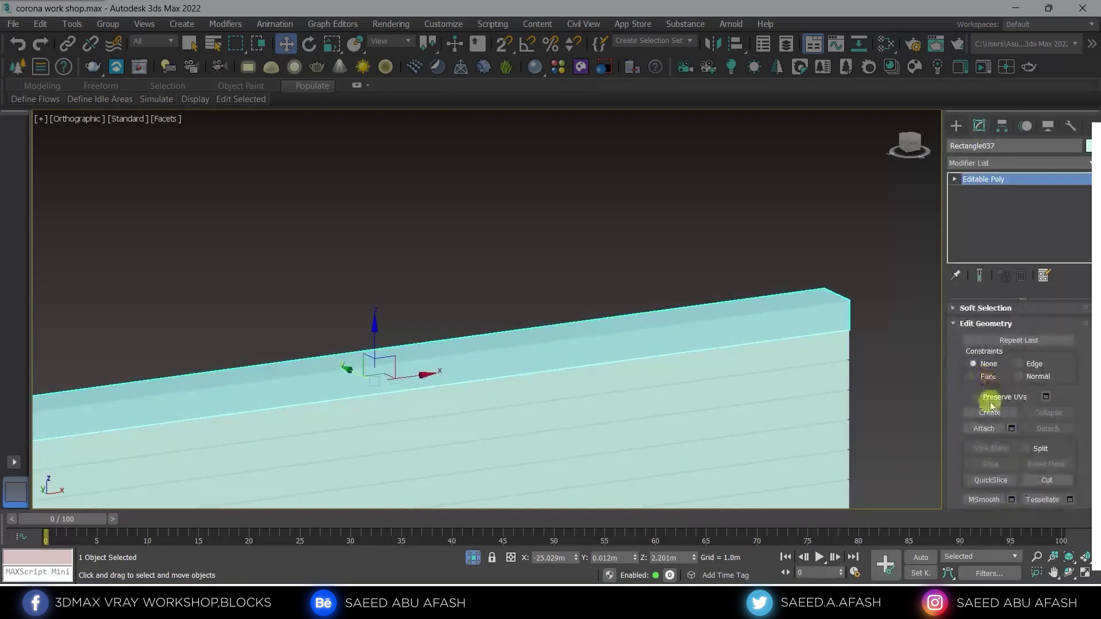
left_click(982, 429)
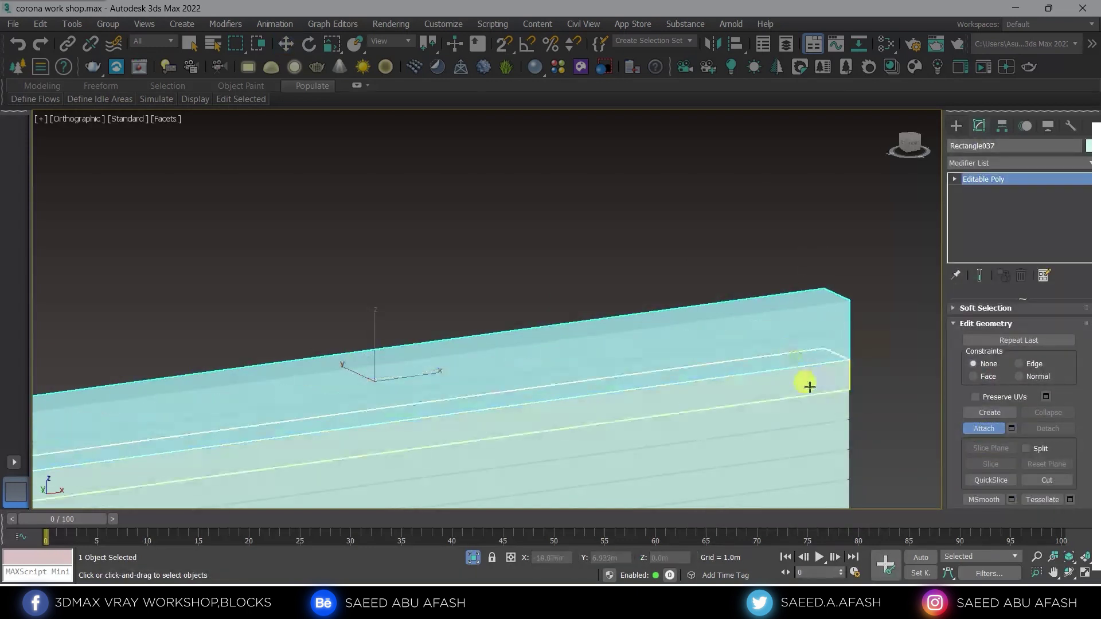
Step: Attach the remaining stacked slats into Rectangle037
scroll(801, 400, "up", 4)
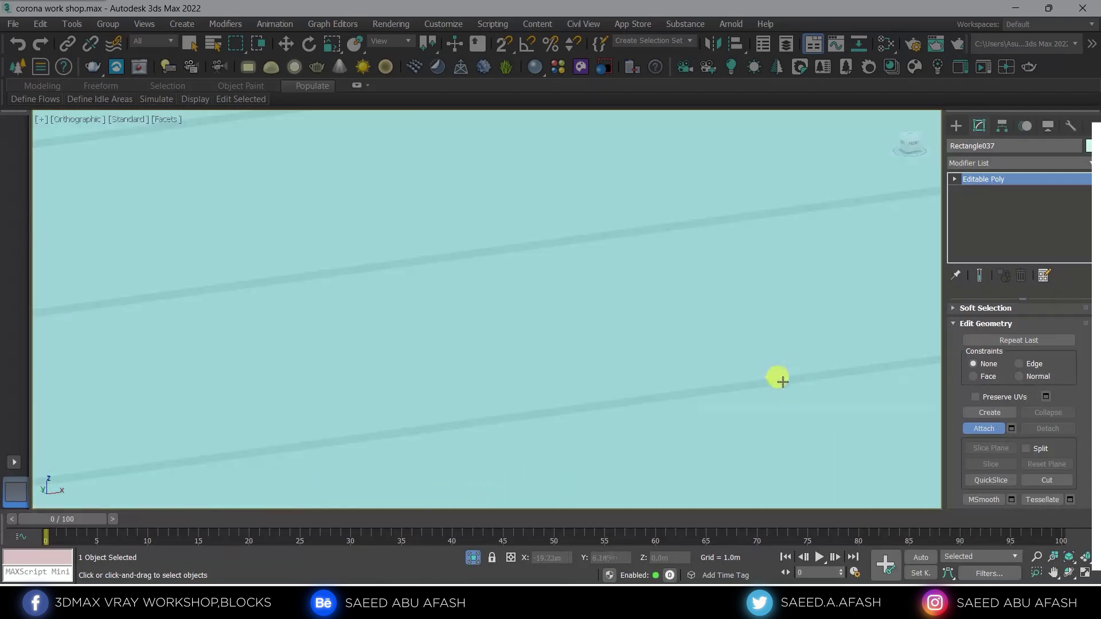
scroll(783, 382, "down", 3)
scroll(743, 389, "down", 1)
scroll(743, 373, "down", 1)
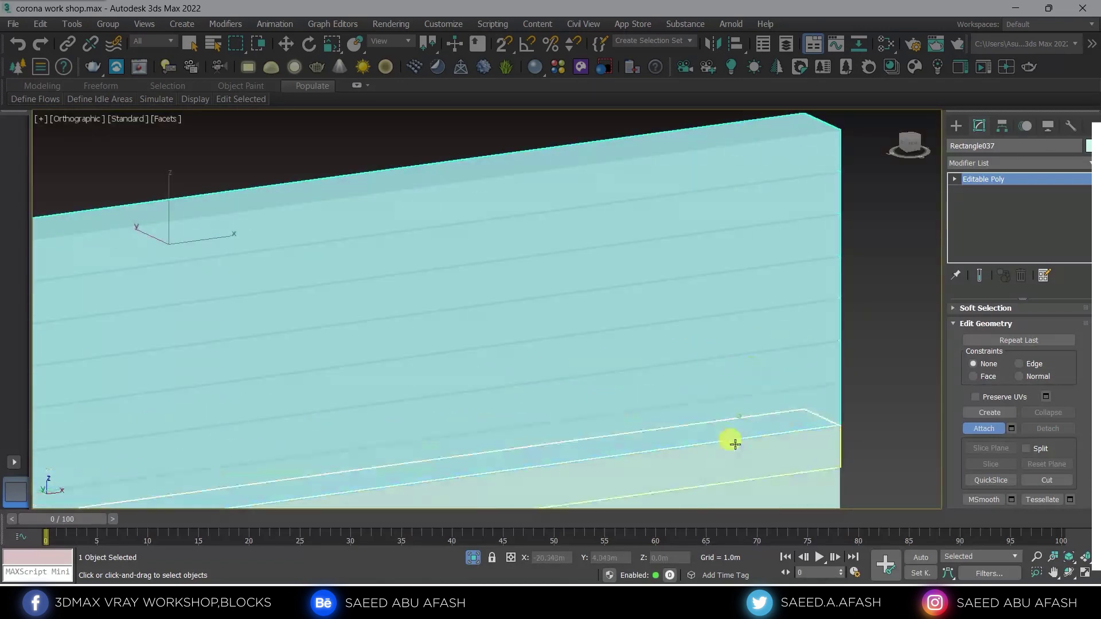
middle_click_drag(735, 444, 725, 288)
scroll(728, 325, "down", 1)
mouse_move(728, 324)
middle_mouse_down()
mouse_move(732, 393)
mouse_move(706, 373)
mouse_move(713, 315)
mouse_move(720, 372)
middle_mouse_up()
scroll(732, 393, "down", 1)
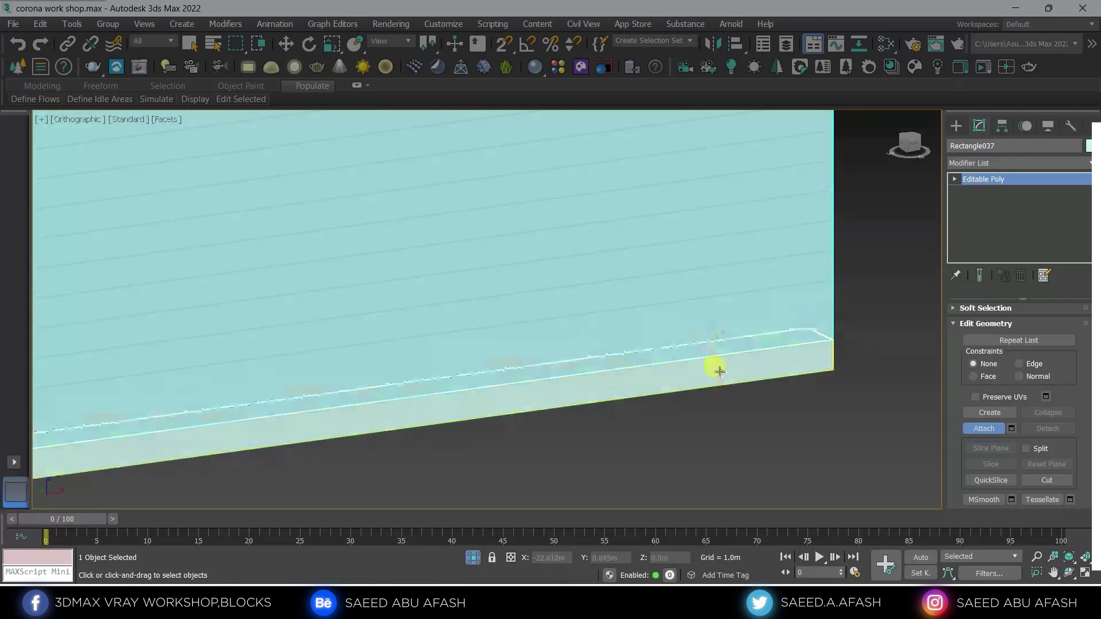
scroll(717, 408, "down", 5)
scroll(688, 375, "up", 2)
Step: Frame the joined panel in Front view and switch to the Move tool
key("f")
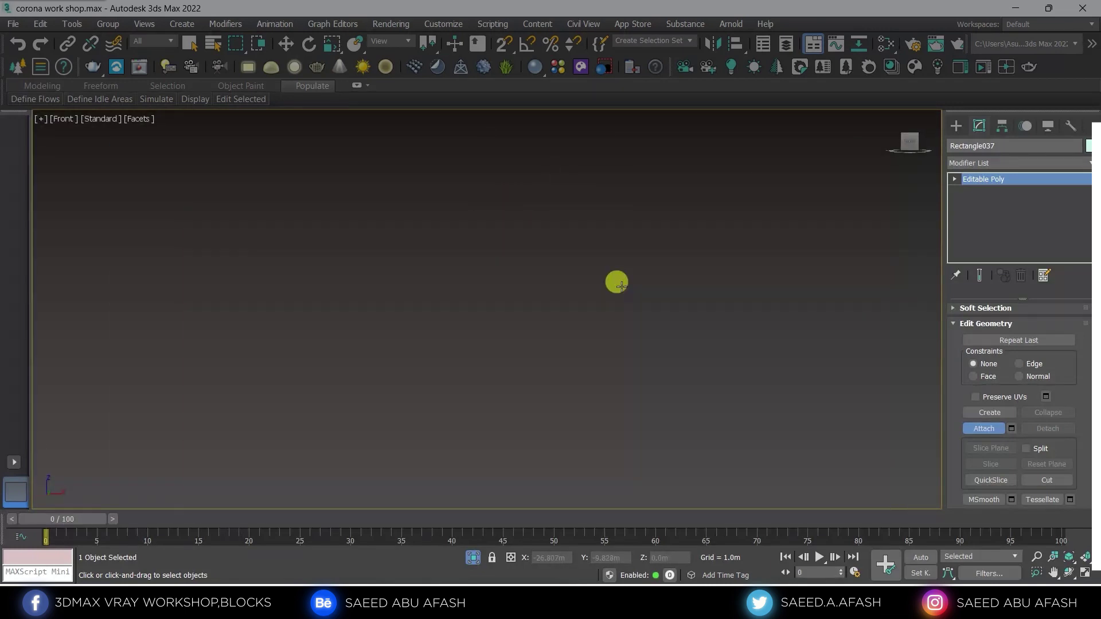
key("z")
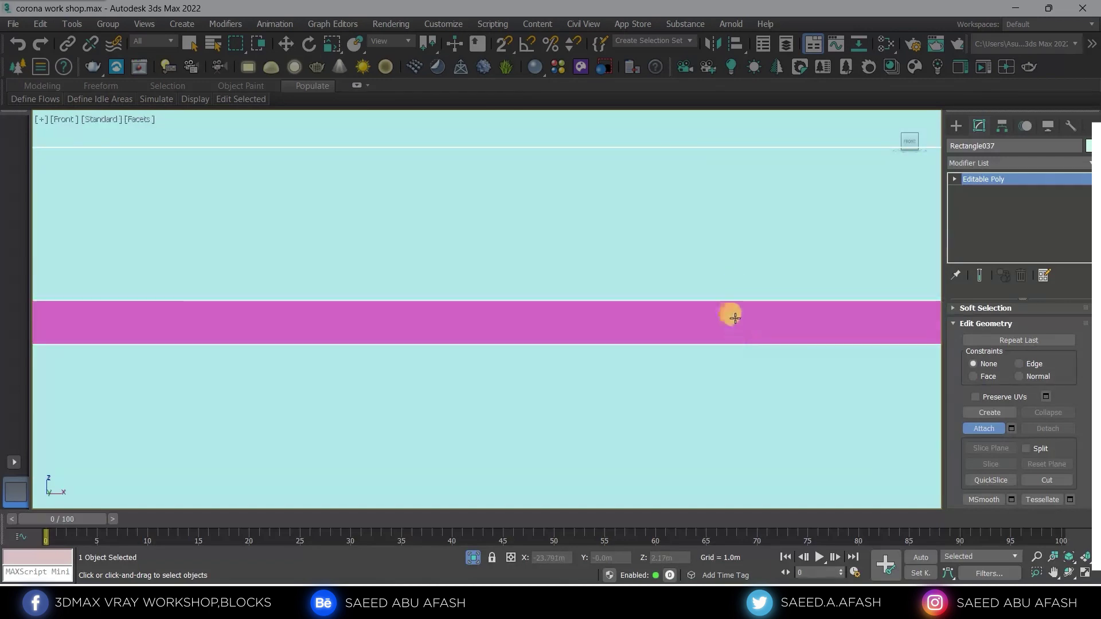
scroll(610, 271, "down", 1)
scroll(602, 277, "down", 3)
mouse_move(602, 278)
middle_mouse_down("alt")
mouse_move(658, 310)
mouse_move(598, 244)
mouse_move(693, 231)
middle_mouse_up("alt")
key("w")
left_click(956, 126)
scroll(553, 307, "up", 3)
scroll(699, 243, "up", 3)
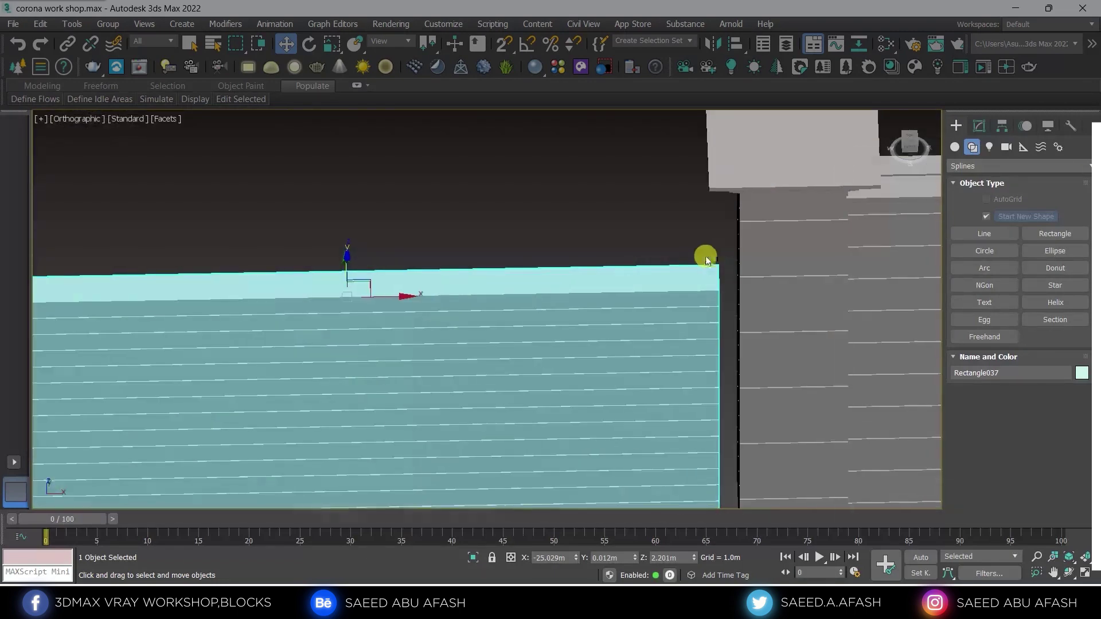
Step: At Vertex level, move Rectangle037's end vertices out to meet the pillars
left_click(978, 129)
left_click(955, 179)
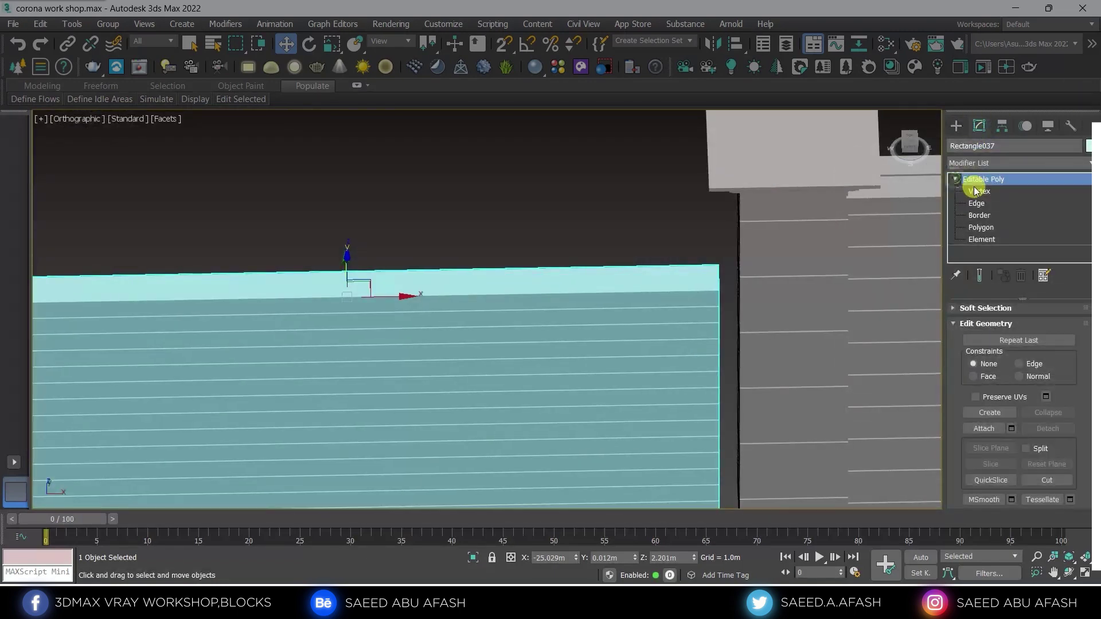
scroll(558, 287, "down", 3)
left_click_drag(735, 456, 734, 456)
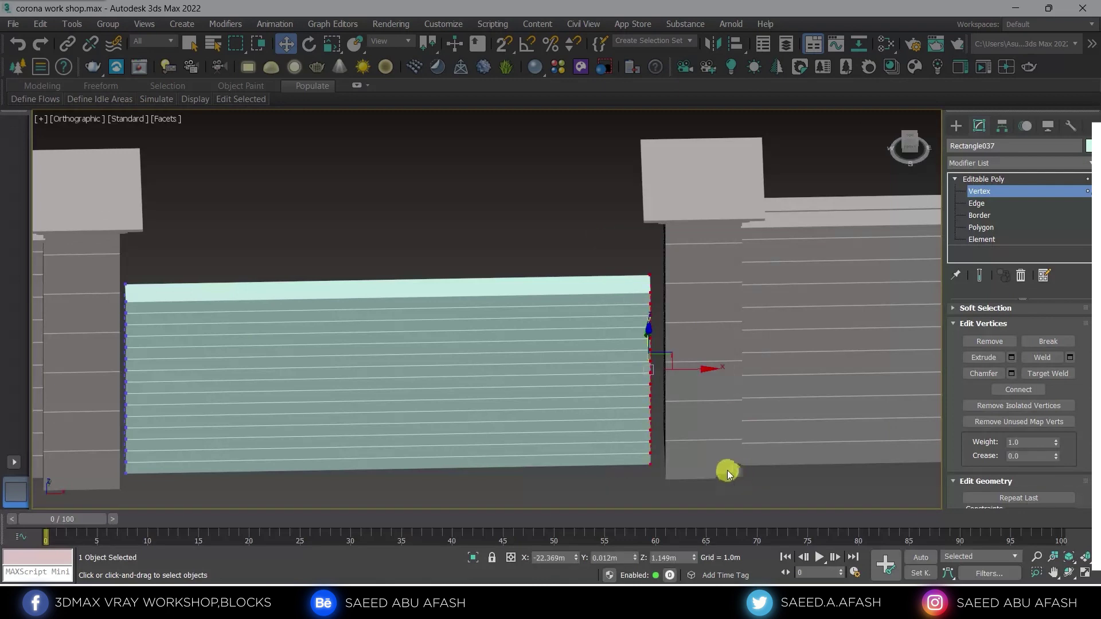
middle_click_drag(727, 470, 659, 399, "alt")
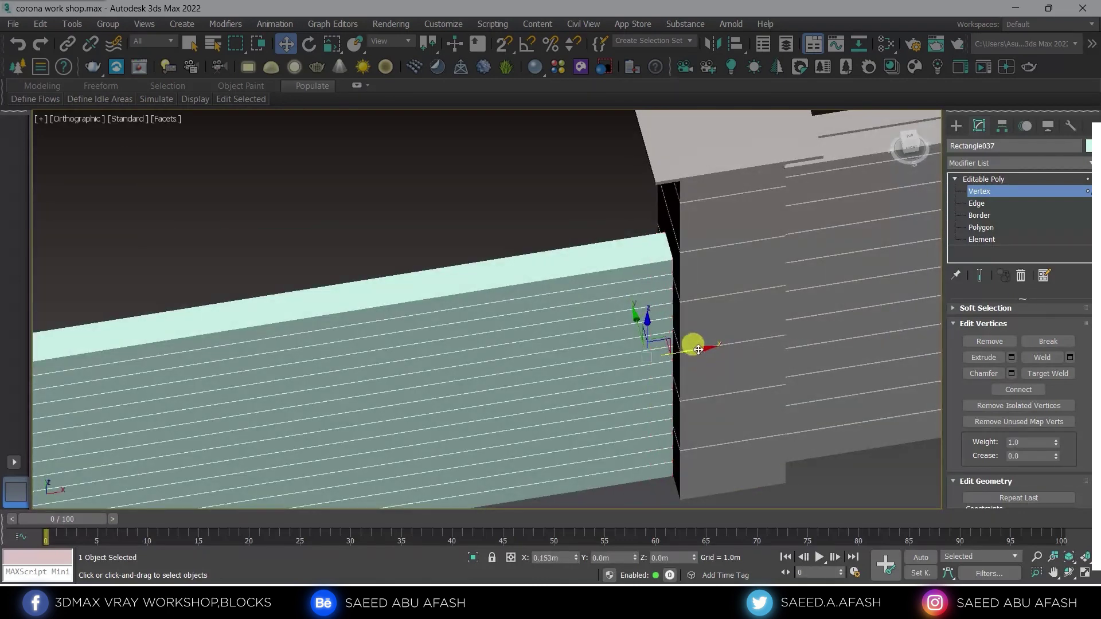
scroll(642, 330, "down", 3)
scroll(596, 314, "down", 2)
left_click_drag(466, 234, 378, 389)
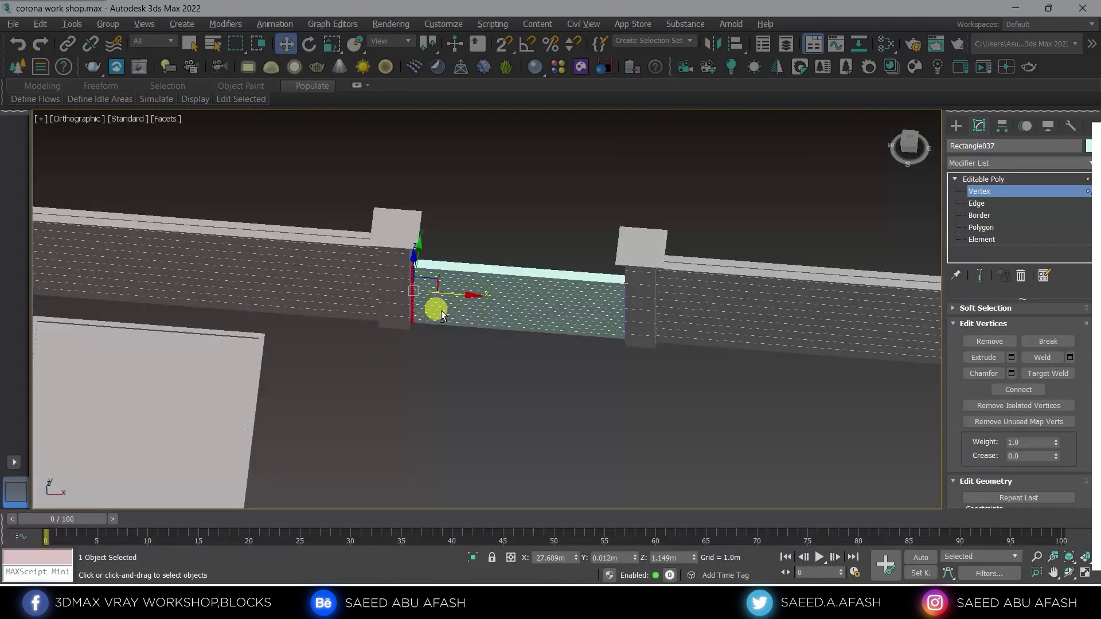
scroll(445, 288, "up", 3)
left_click_drag(437, 285, 432, 288)
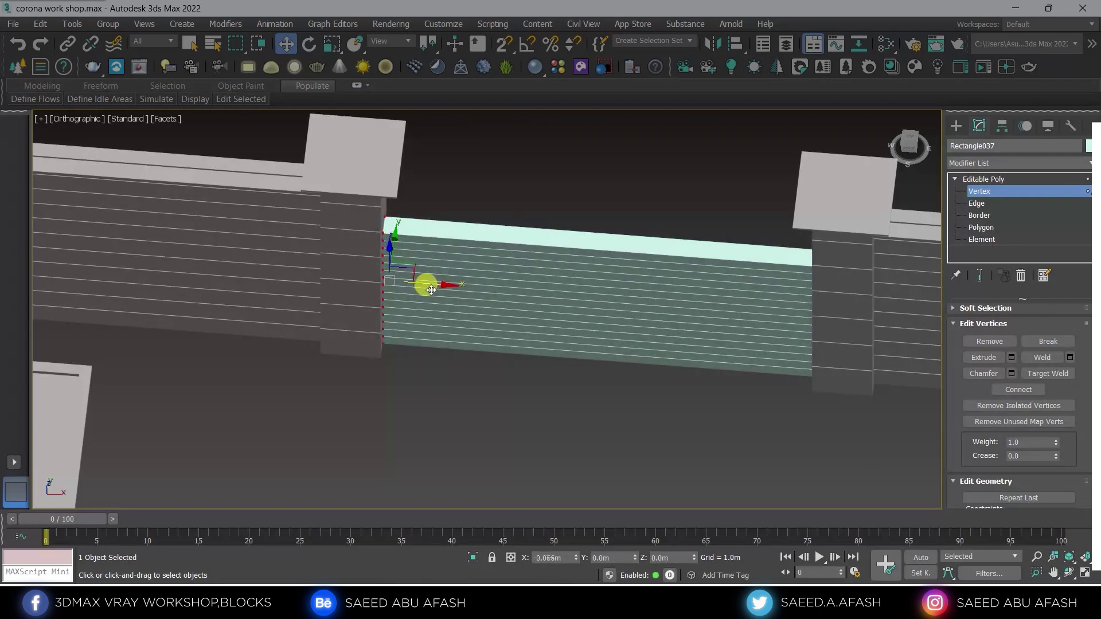
Step: Exit vertex editing and zoom out to show the whole walled garden
left_click(956, 125)
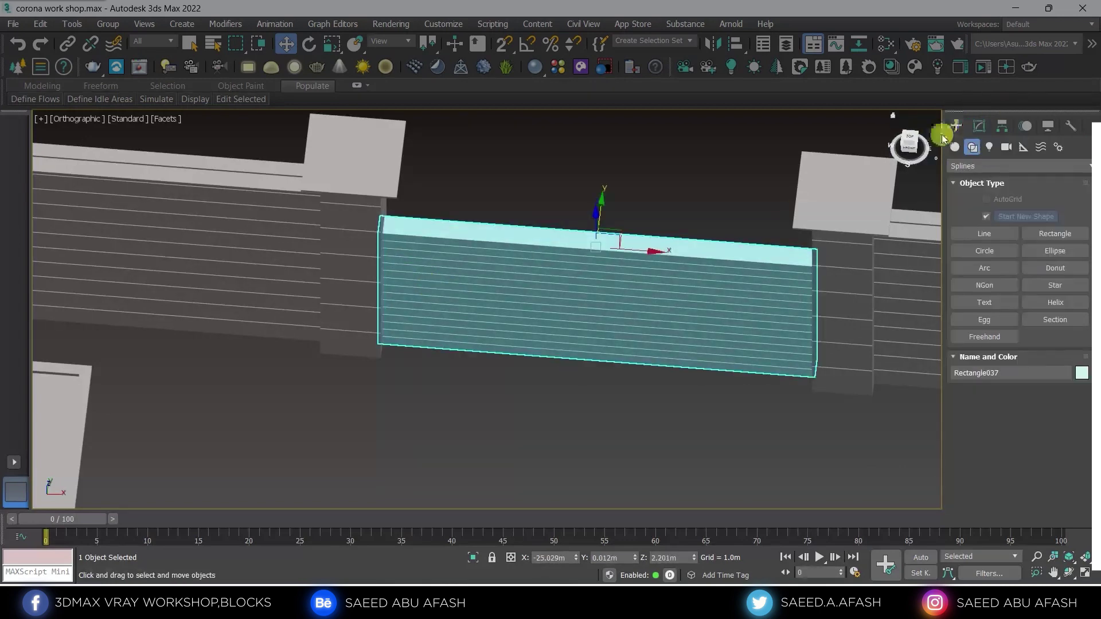
scroll(512, 289, "down", 5)
middle_click_drag(512, 288, 482, 263, "alt")
right_click(482, 262)
left_click(503, 184)
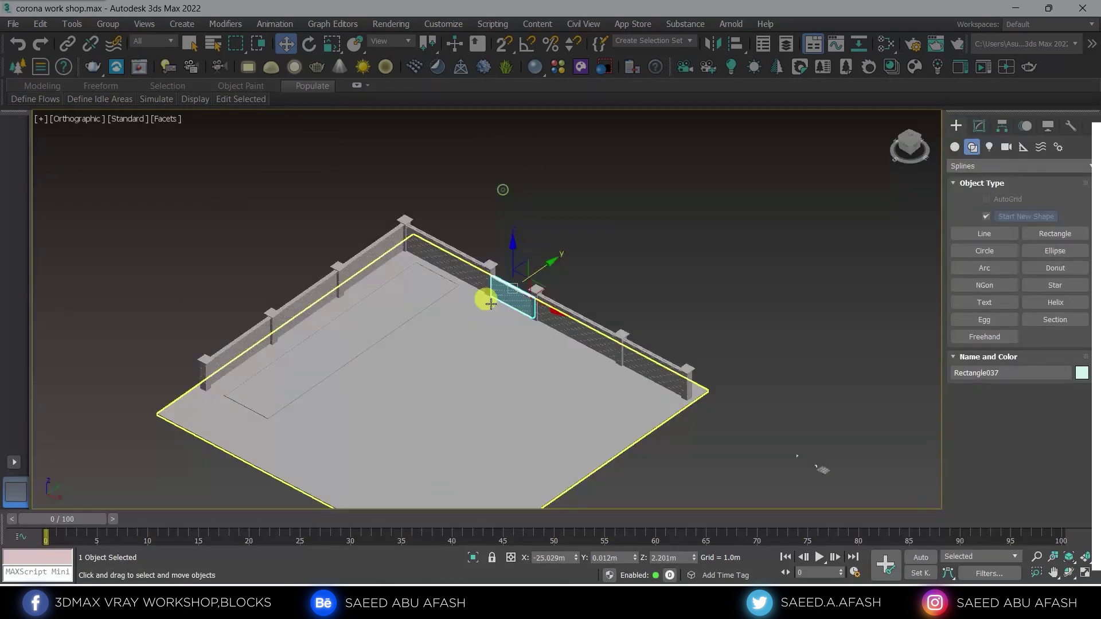
scroll(460, 292, "up", 3)
scroll(459, 292, "up", 3)
Step: Select the slatted infill panel Rectangle037 between the pillars
left_click(524, 349)
scroll(526, 327, "down", 1)
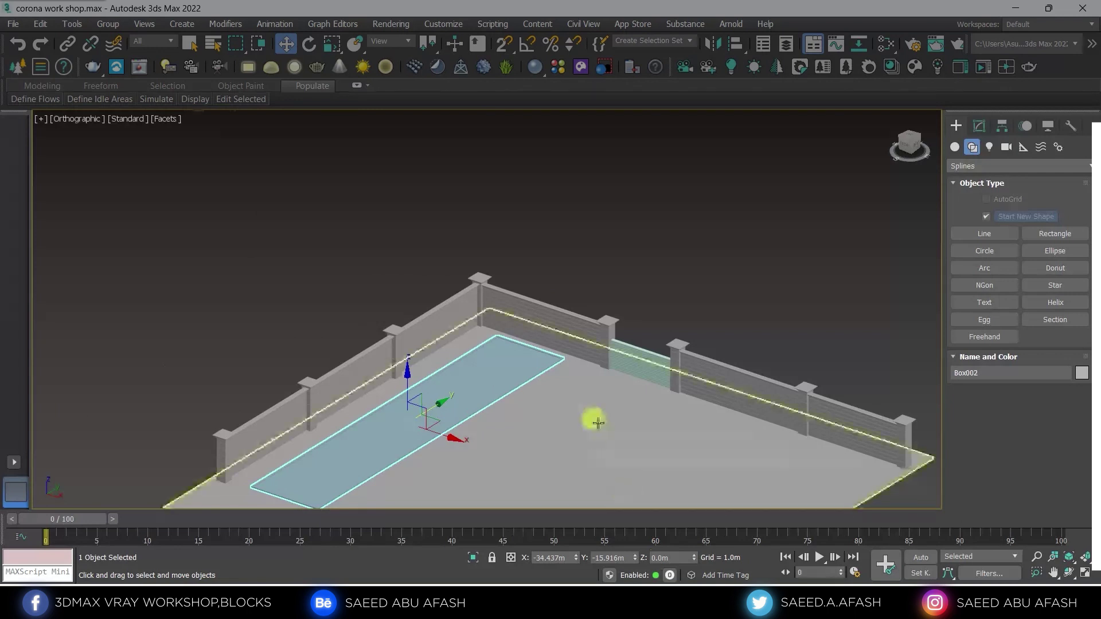
scroll(597, 374, "up", 1)
scroll(591, 333, "up", 2)
scroll(594, 339, "up", 3)
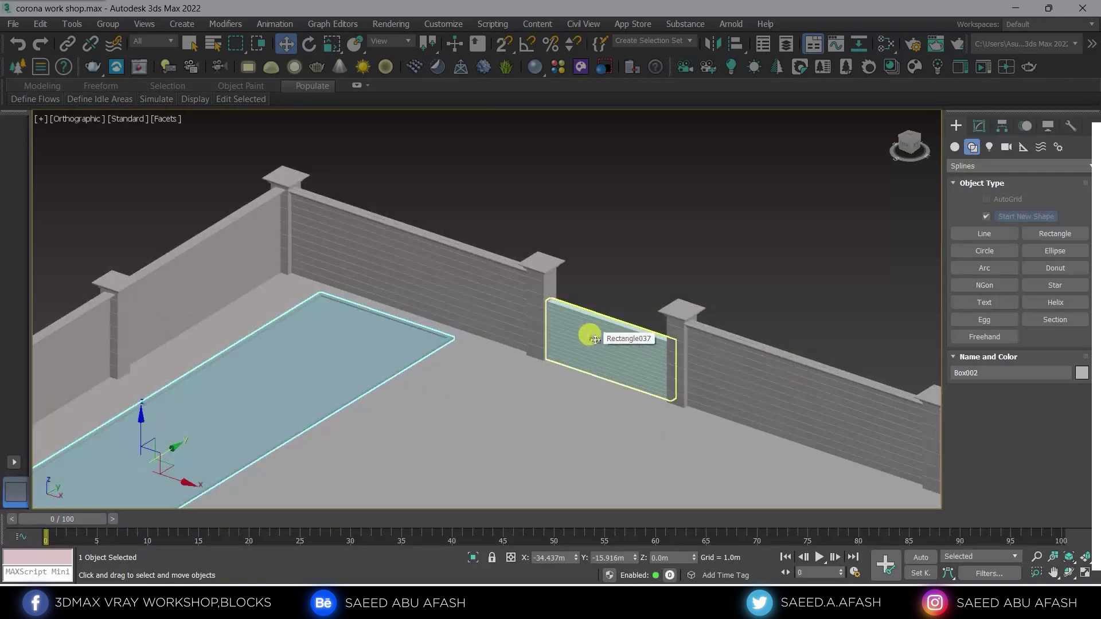
left_click(595, 339)
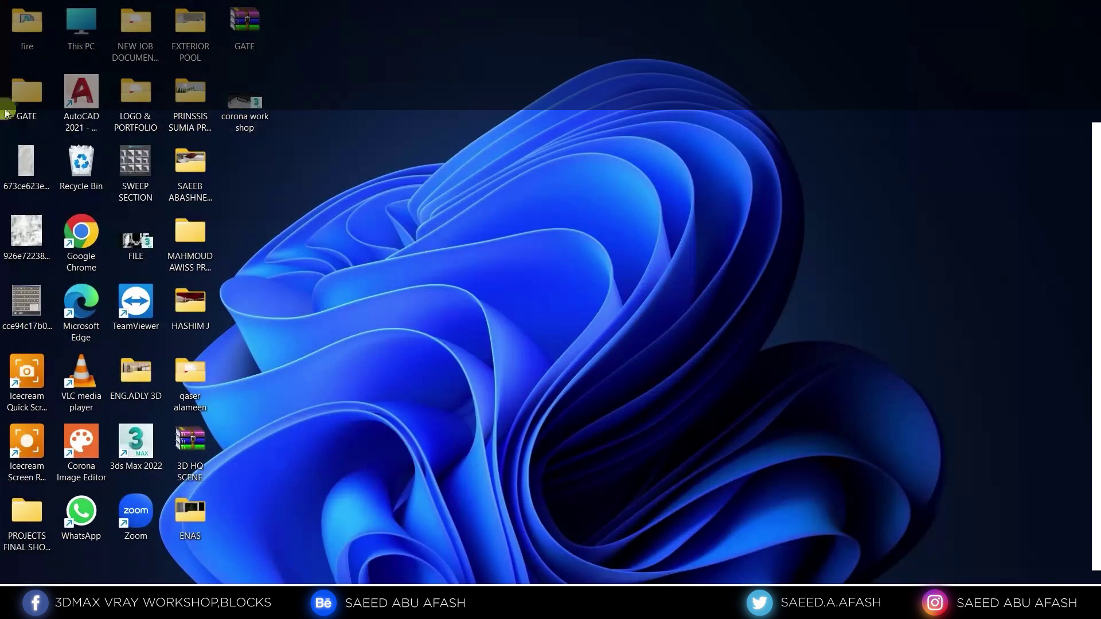
Step: Open EXTERIOR SCENE.max from the GATE folder, accepting the plug-in warning
double_click(17, 93)
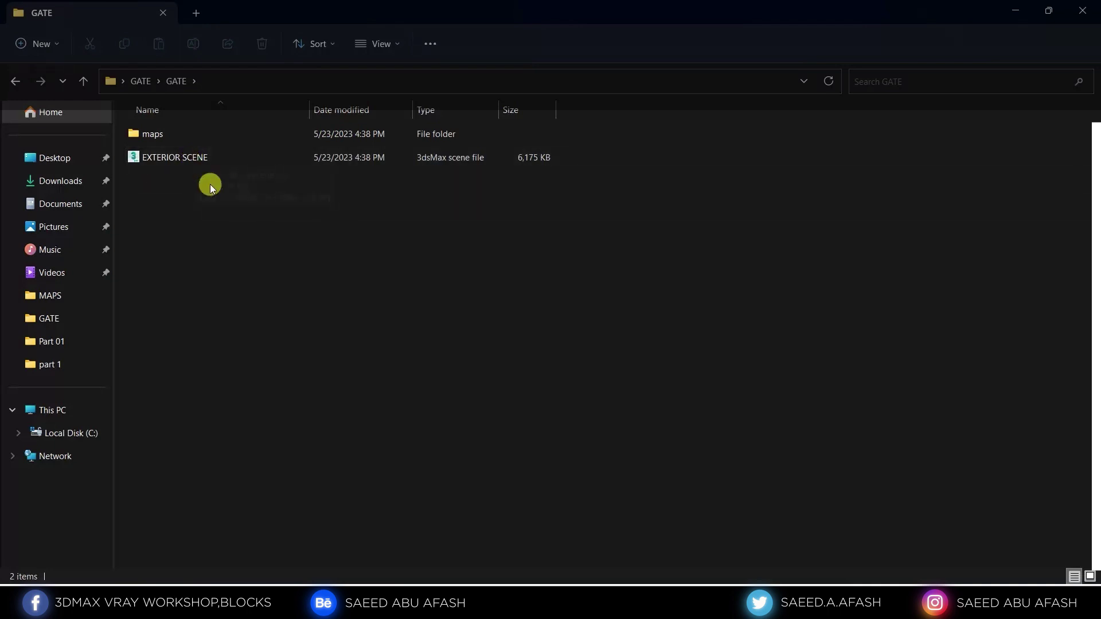
double_click(233, 162)
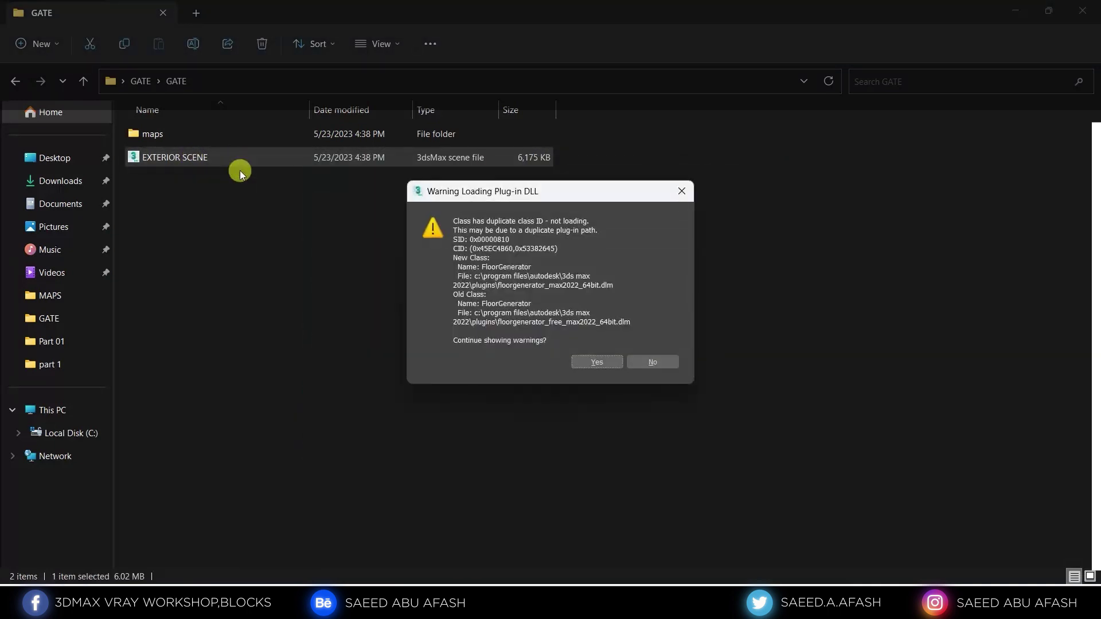
left_click(597, 362)
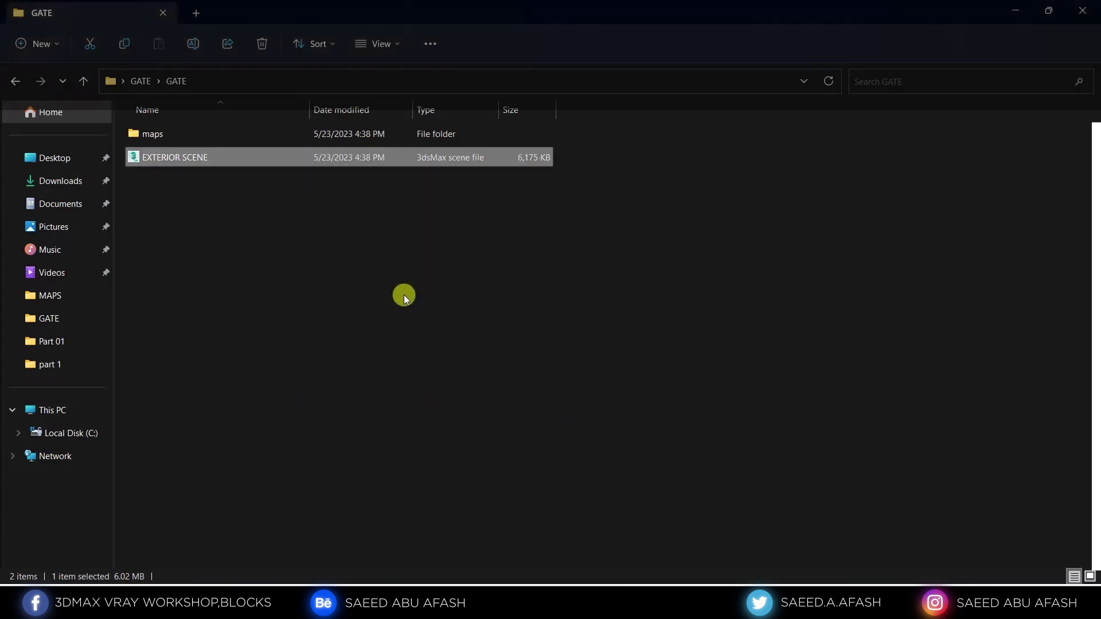
left_click(1014, 11)
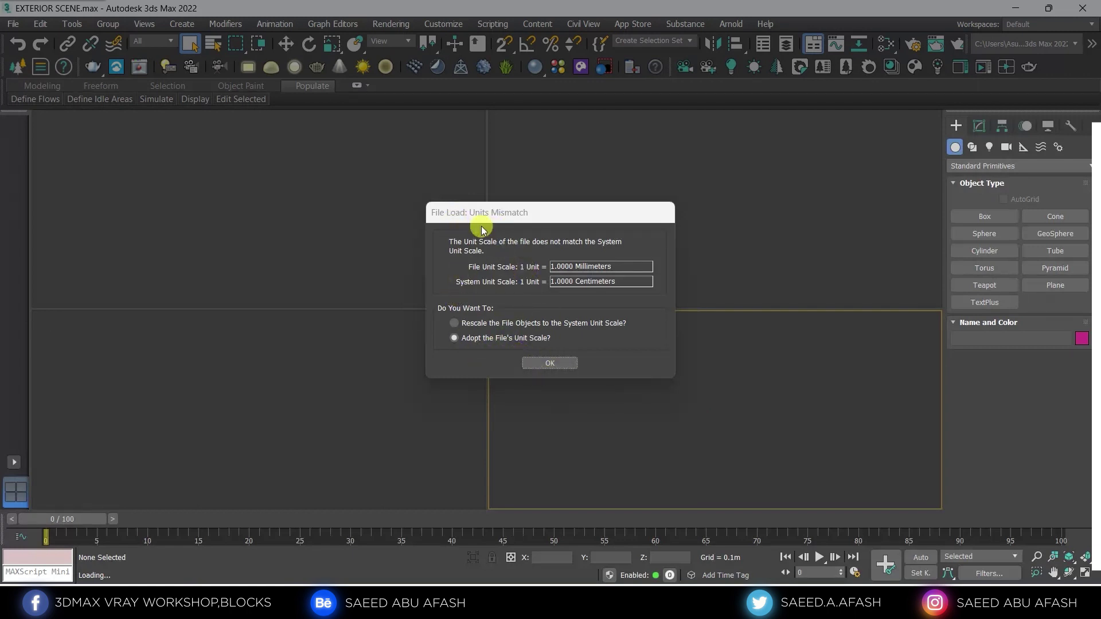
Step: Adopt the file's millimetre unit scale and leave the scene corruption uncleaned
left_click(550, 365)
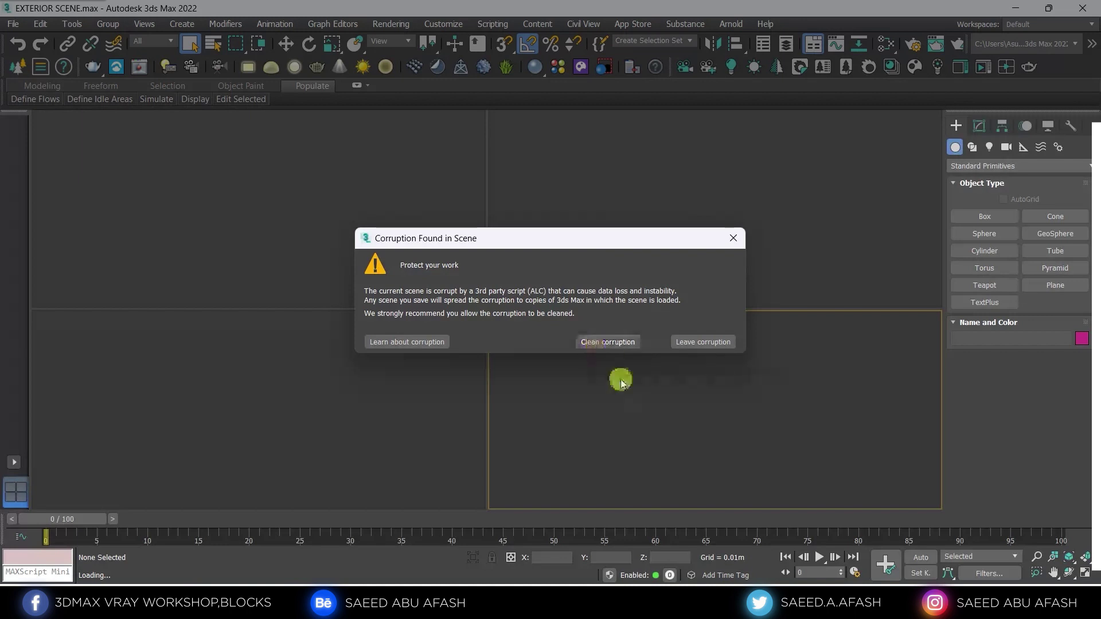
left_click(733, 246)
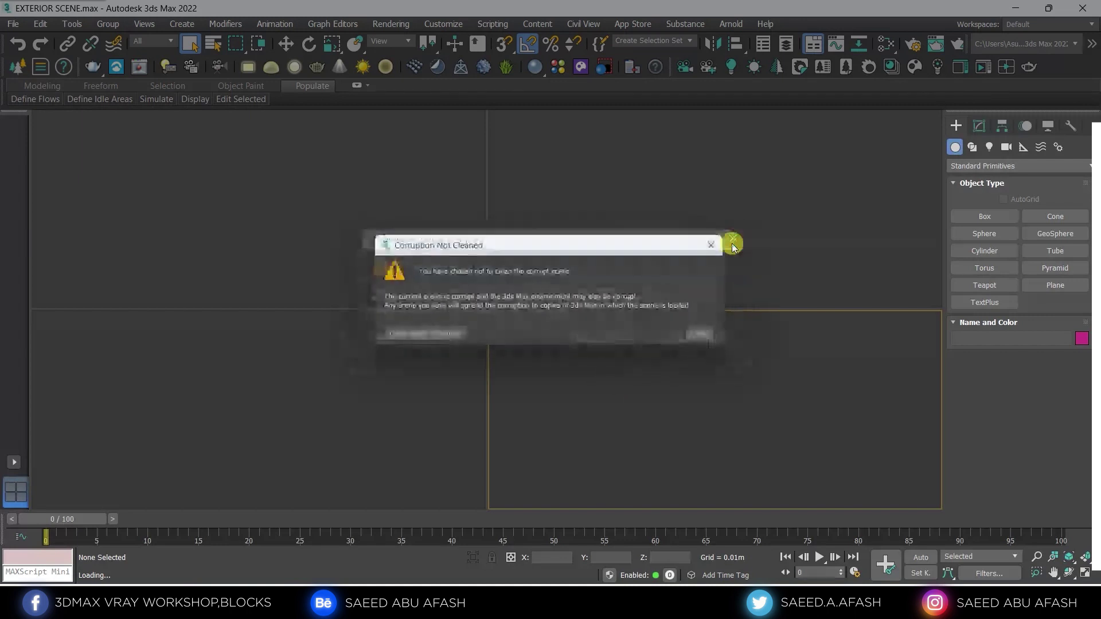
left_click(725, 246)
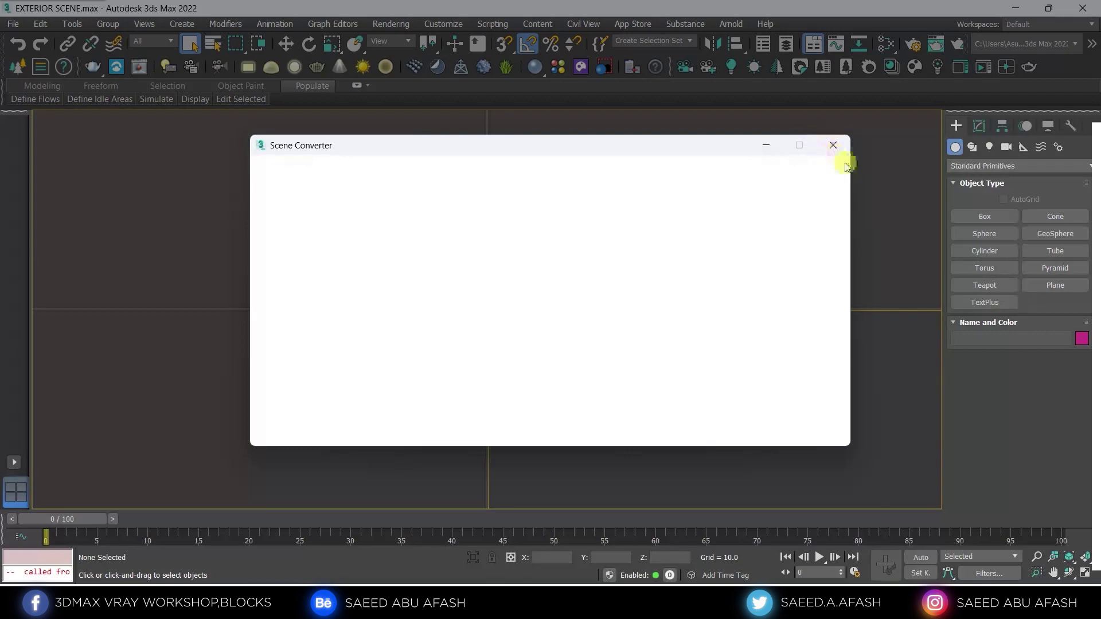
left_click(358, 270)
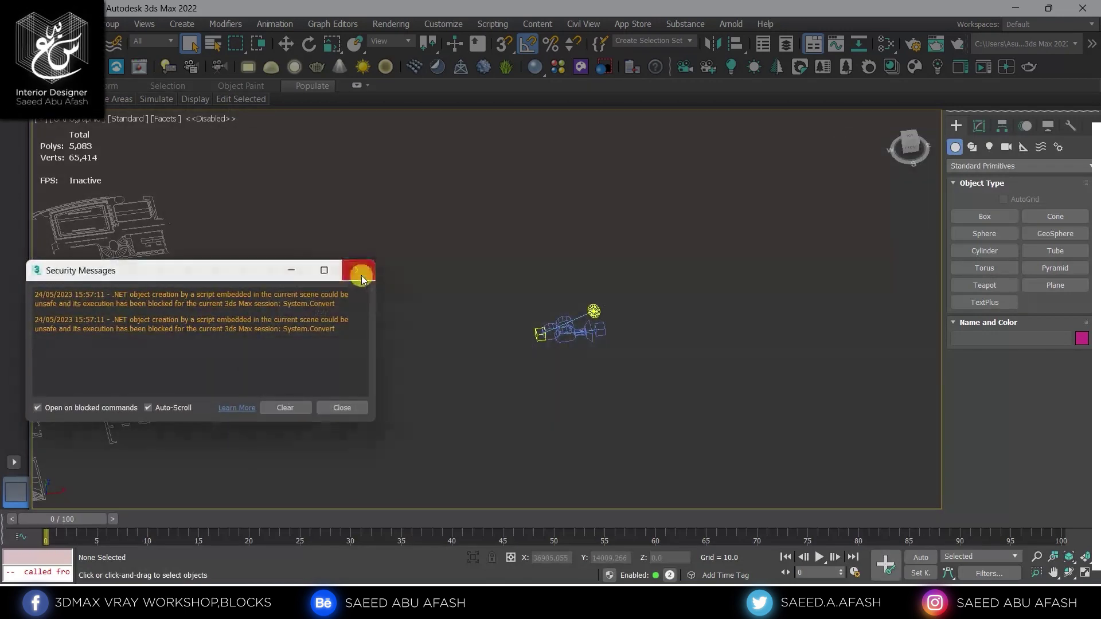
scroll(705, 304, "up", 5)
scroll(693, 317, "up", 3)
left_click(688, 317)
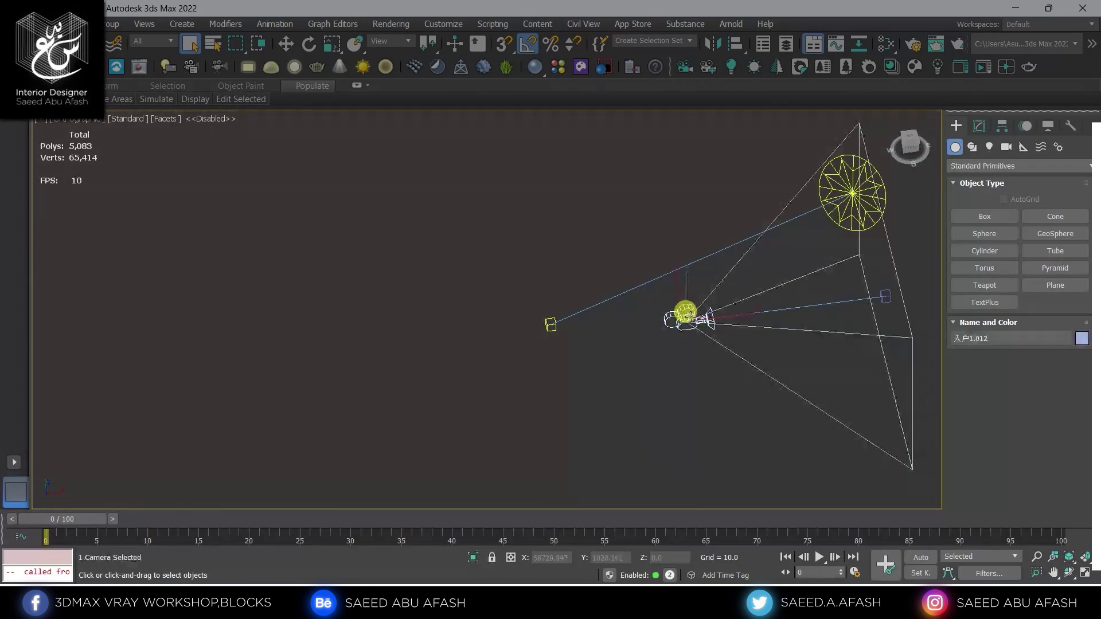
mouse_move(689, 314)
middle_mouse_down("alt")
mouse_move(521, 283)
mouse_move(585, 263)
mouse_move(598, 273)
mouse_move(676, 161)
mouse_move(582, 208)
mouse_move(270, 320)
mouse_move(534, 234)
middle_mouse_up("alt")
left_click(675, 162)
scroll(533, 234, "up", 3)
scroll(474, 248, "up", 5)
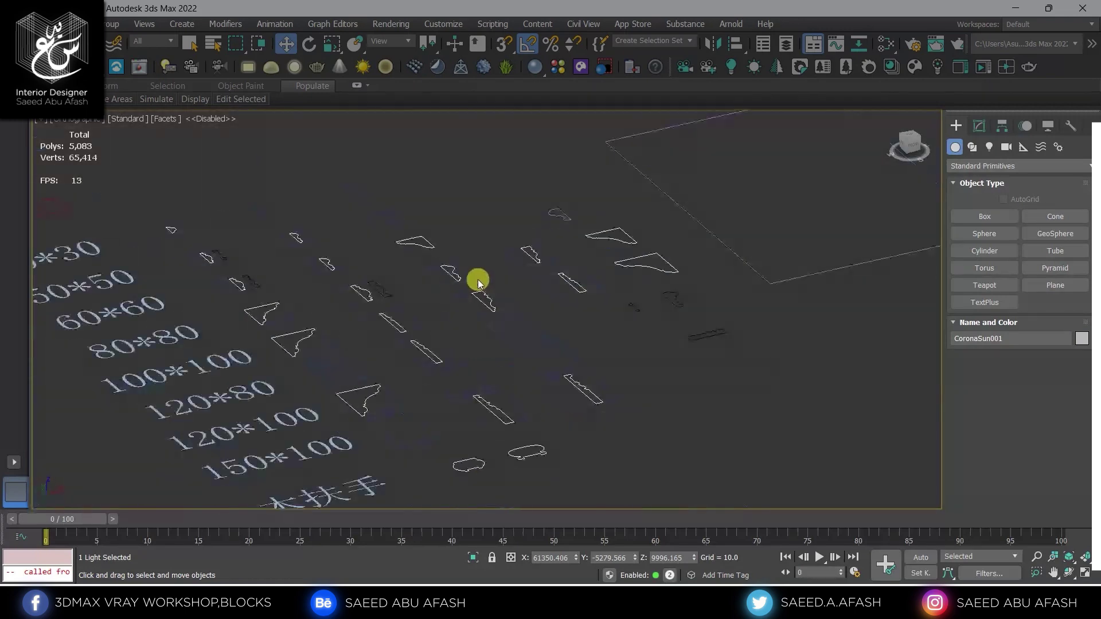
middle_click_drag(480, 283, 455, 316, "alt")
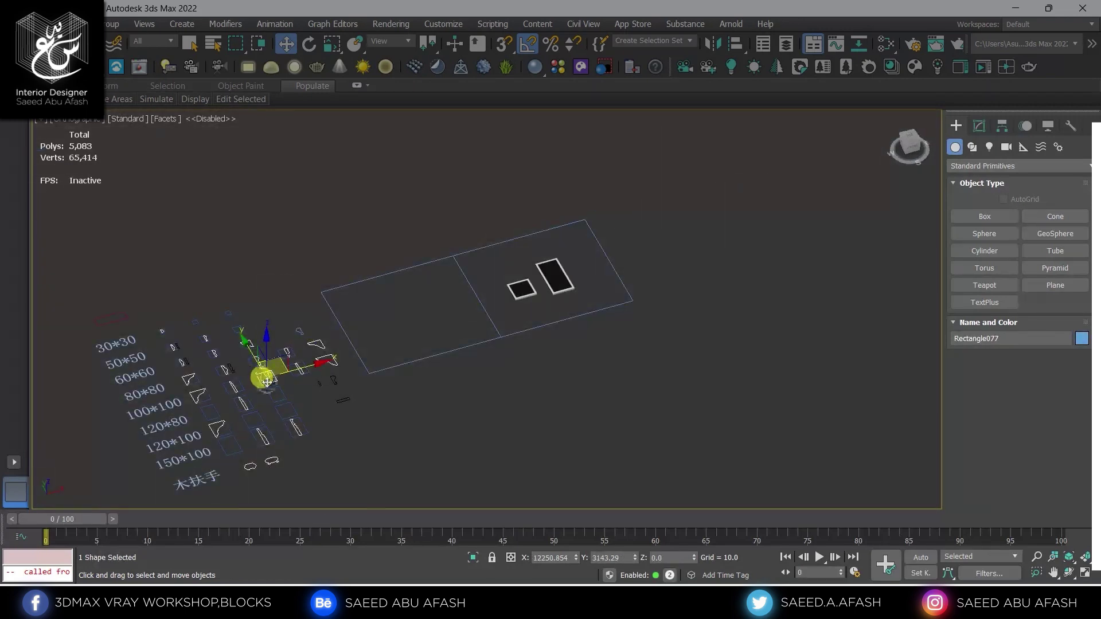
key("t")
scroll(363, 352, "down", 3)
scroll(367, 344, "down", 3)
scroll(341, 323, "up", 4)
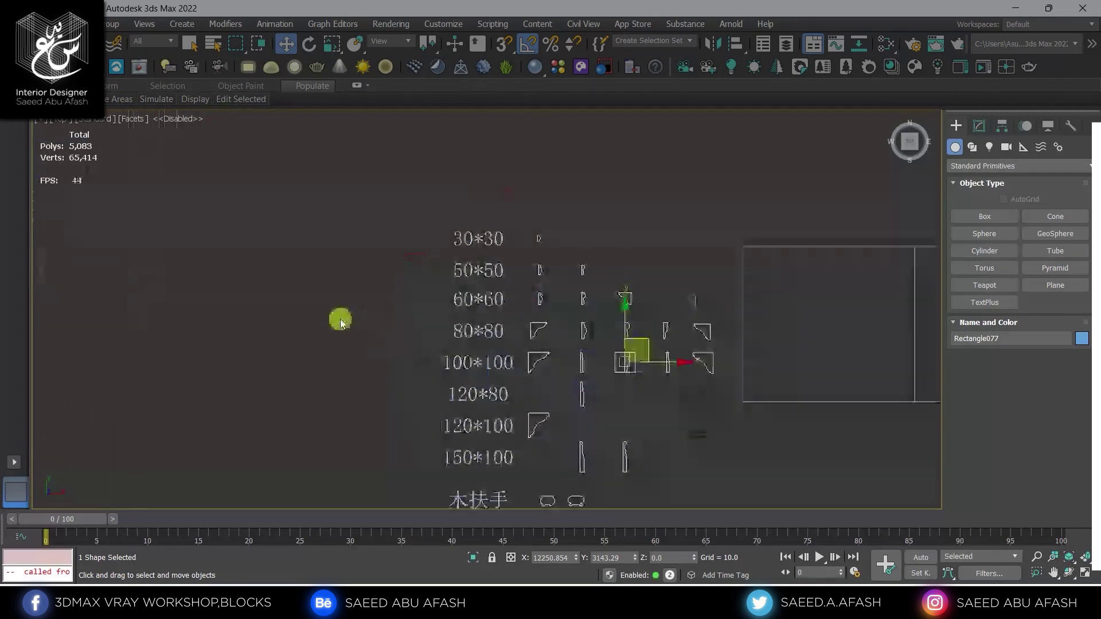
scroll(393, 315, "up", 1)
scroll(524, 238, "up", 2)
scroll(431, 204, "up", 3)
scroll(497, 277, "up", 2)
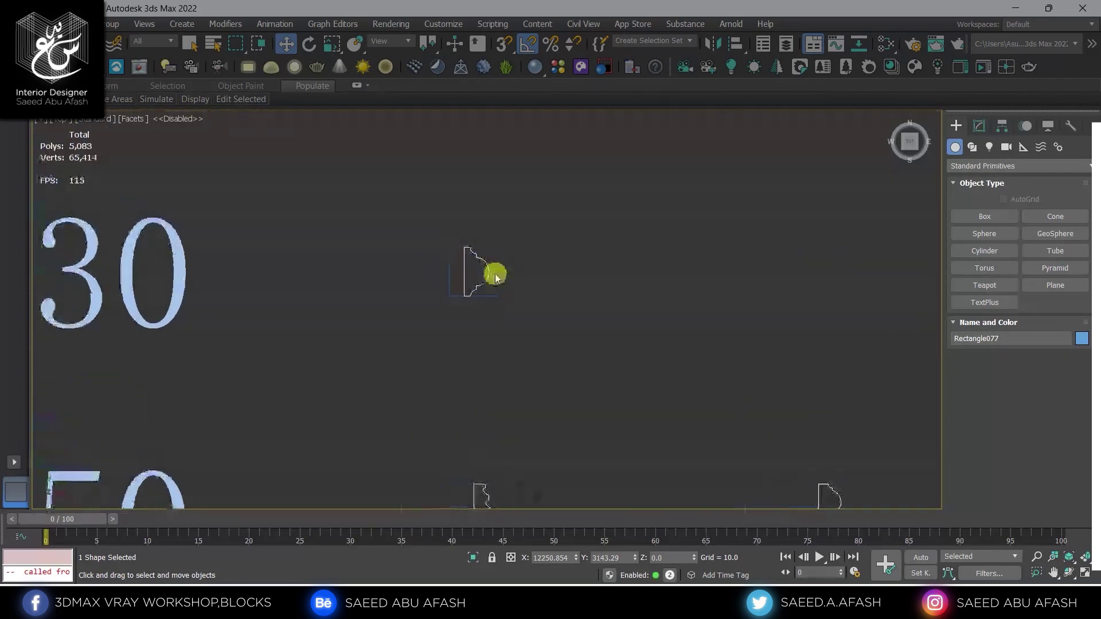
scroll(488, 274, "down", 3)
scroll(480, 274, "up", 3)
scroll(470, 272, "up", 3)
scroll(467, 281, "down", 5)
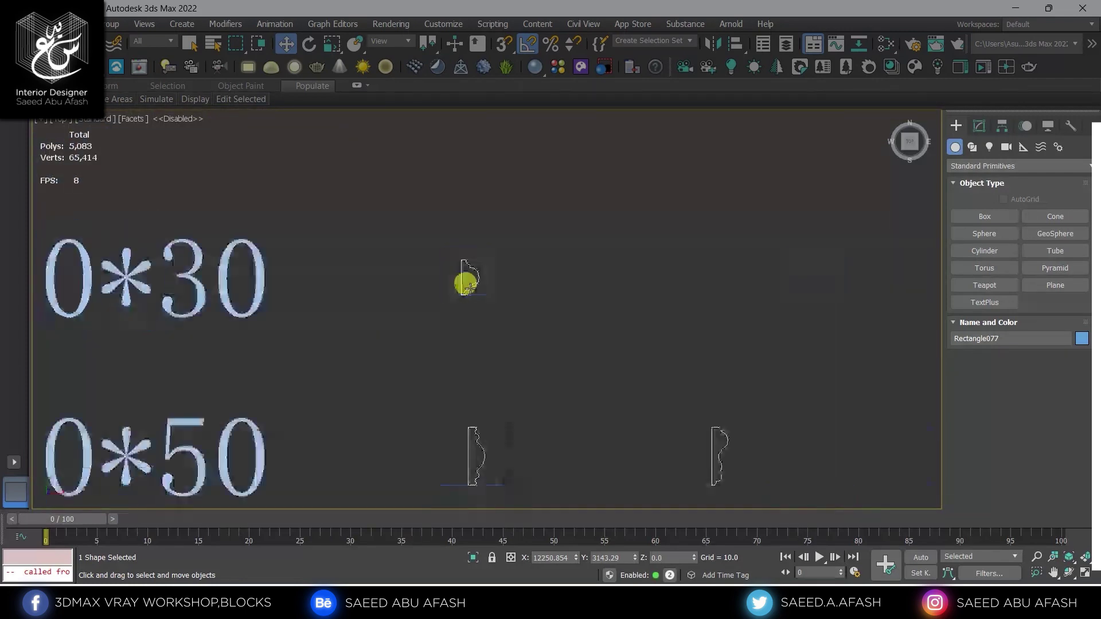
scroll(467, 284, "down", 3)
scroll(514, 357, "up", 2)
scroll(465, 320, "down", 3)
scroll(415, 315, "up", 6)
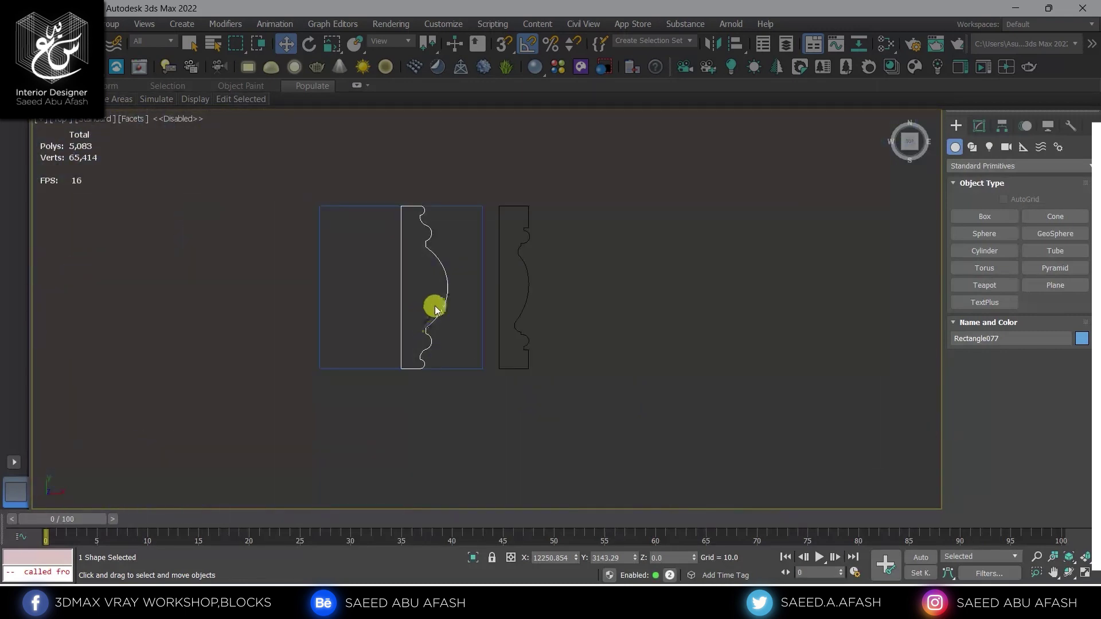
scroll(434, 304, "down", 6)
scroll(503, 352, "up", 1)
scroll(629, 258, "up", 2)
scroll(576, 294, "up", 2)
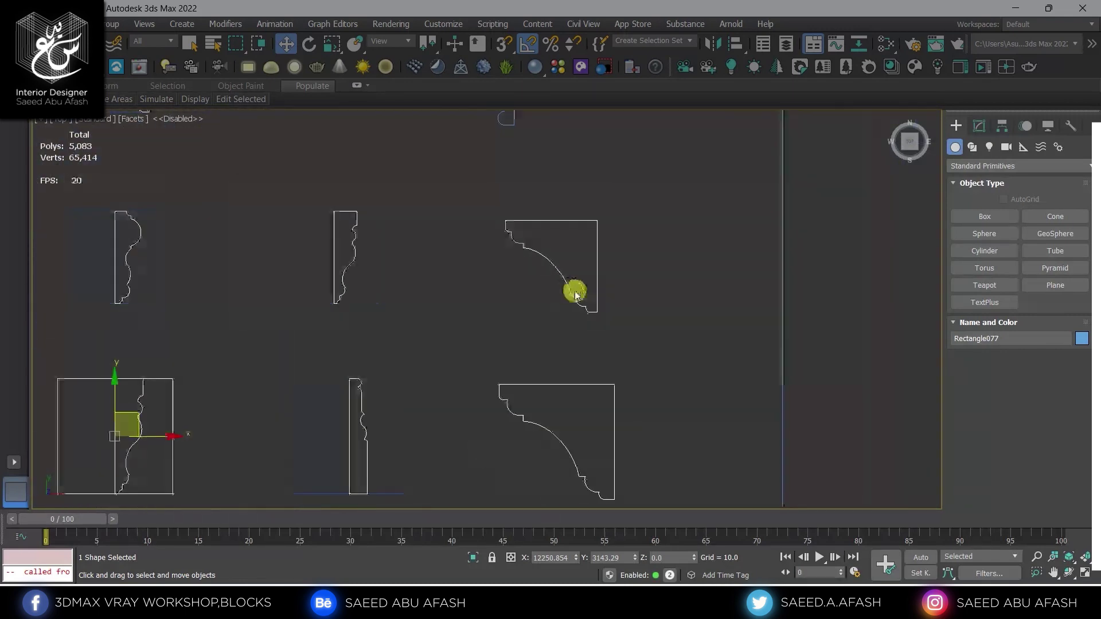
scroll(423, 312, "down", 4)
scroll(600, 229, "up", 2)
scroll(460, 327, "down", 2)
scroll(417, 155, "up", 3)
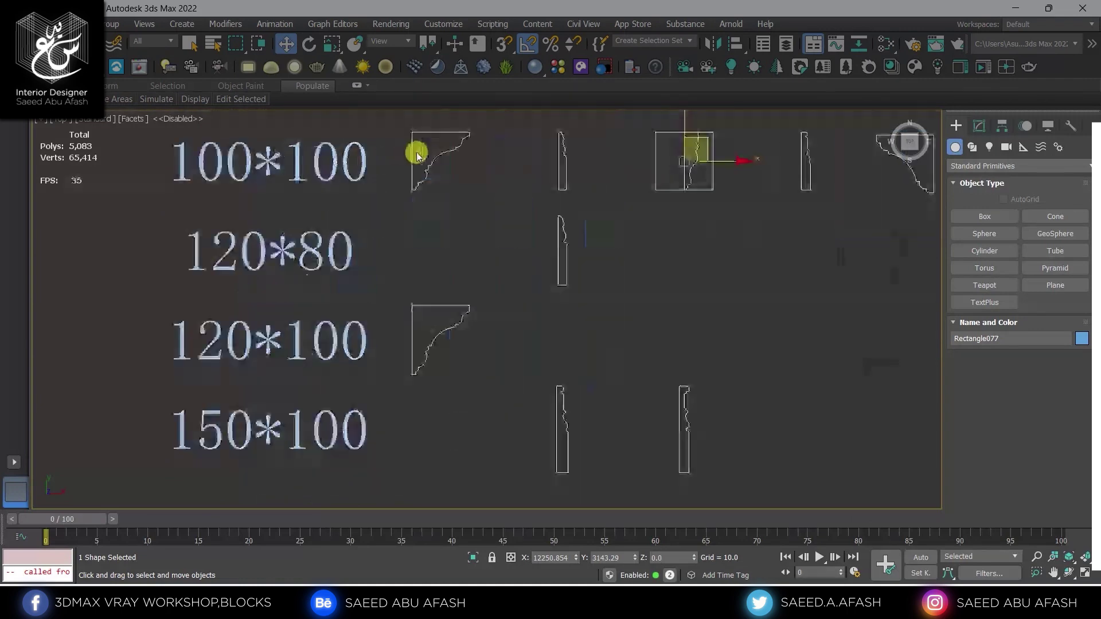
scroll(438, 277, "down", 4)
scroll(491, 366, "up", 4)
scroll(423, 334, "down", 3)
scroll(419, 381, "up", 3)
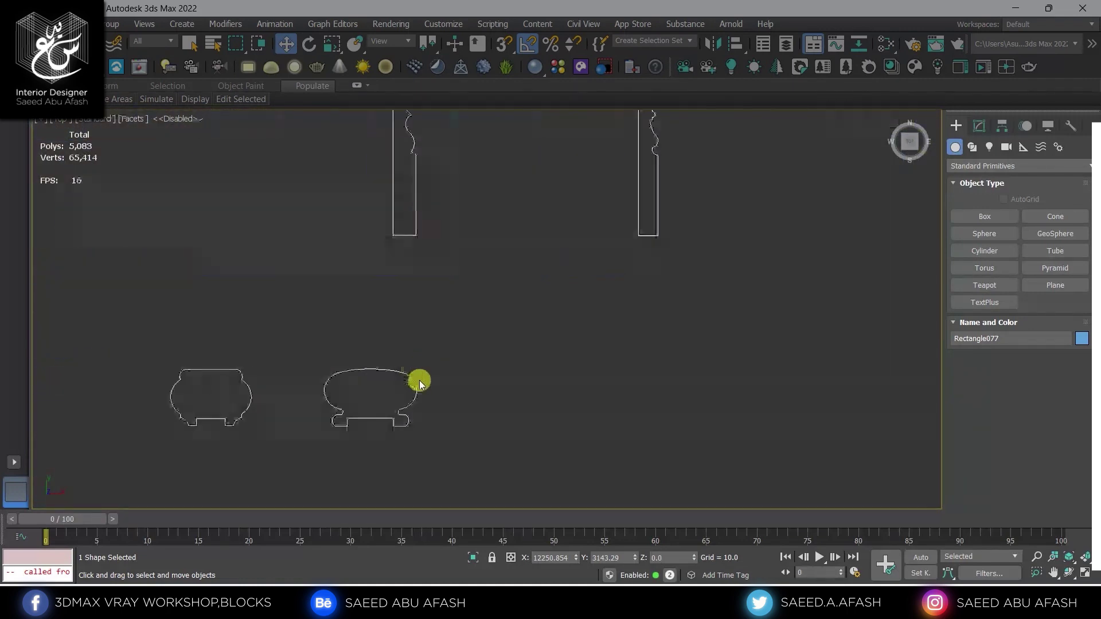
scroll(419, 380, "down", 3)
scroll(774, 226, "down", 1)
scroll(774, 226, "up", 3)
left_click(786, 221)
scroll(512, 198, "up", 3)
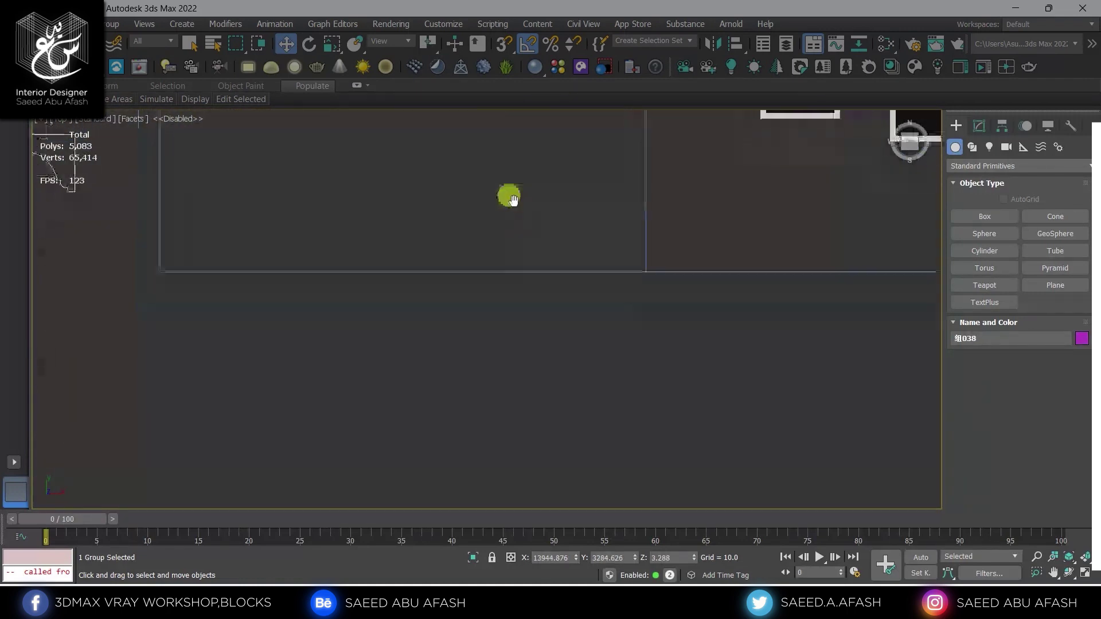
key("super")
mouse_move(512, 198)
middle_mouse_down("alt")
mouse_move(519, 283)
mouse_move(597, 197)
mouse_move(523, 270)
middle_mouse_up("alt")
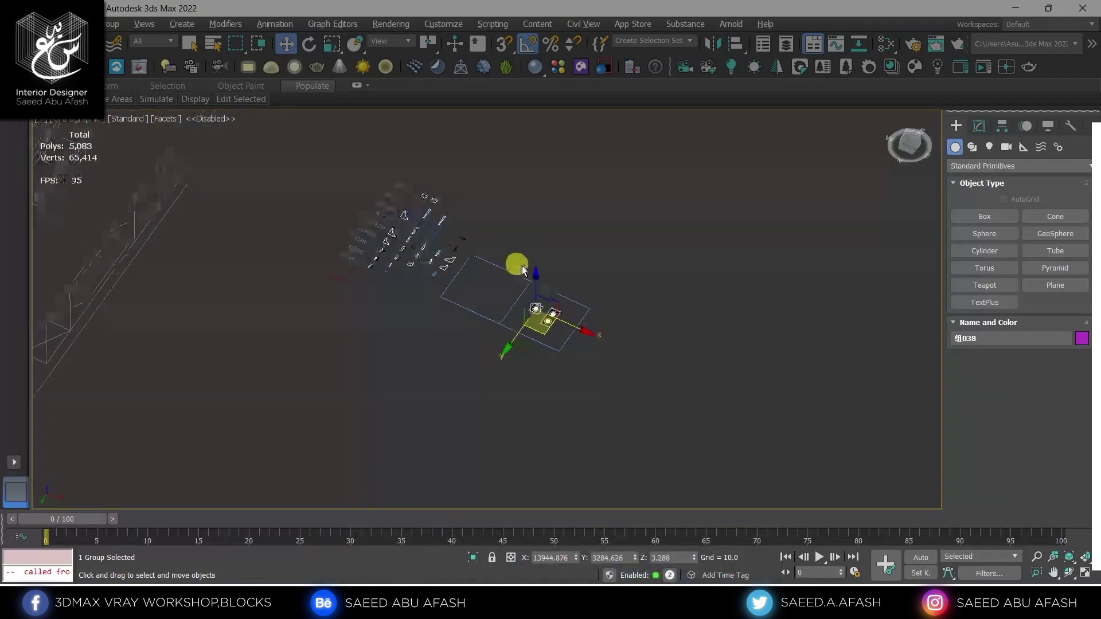
scroll(539, 165, "up", 5)
middle_click_drag(539, 165, 595, 239)
scroll(575, 238, "up", 3)
left_click(715, 258)
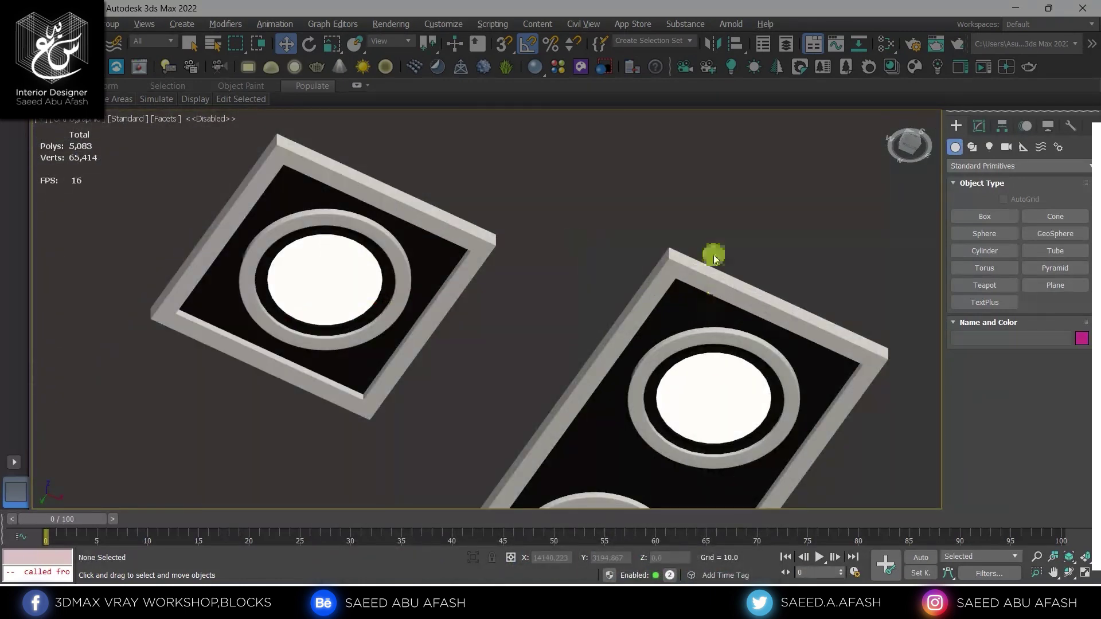
scroll(714, 258, "down", 2)
scroll(575, 278, "down", 2)
scroll(591, 327, "up", 6)
scroll(587, 293, "down", 1)
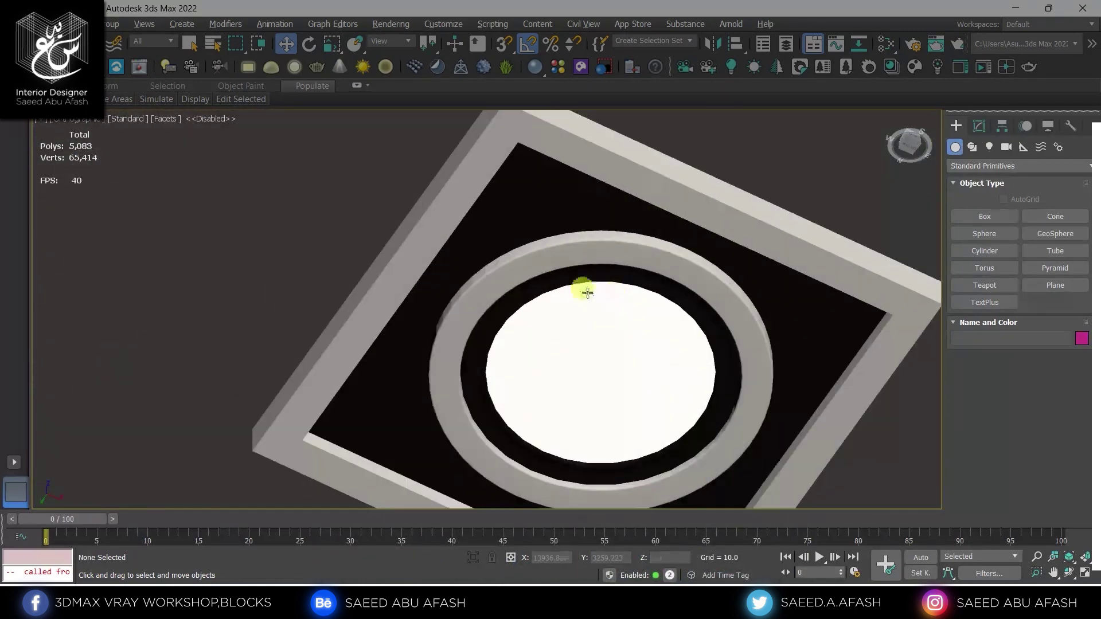
scroll(588, 294, "down", 6)
key("t")
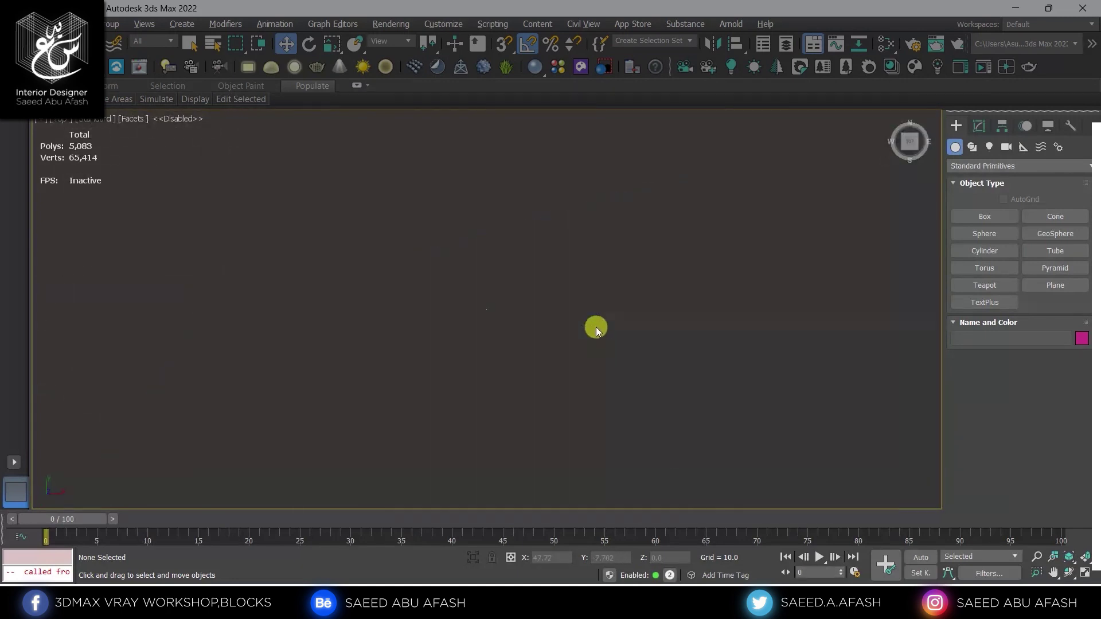
scroll(524, 319, "up", 4)
scroll(528, 310, "up", 4)
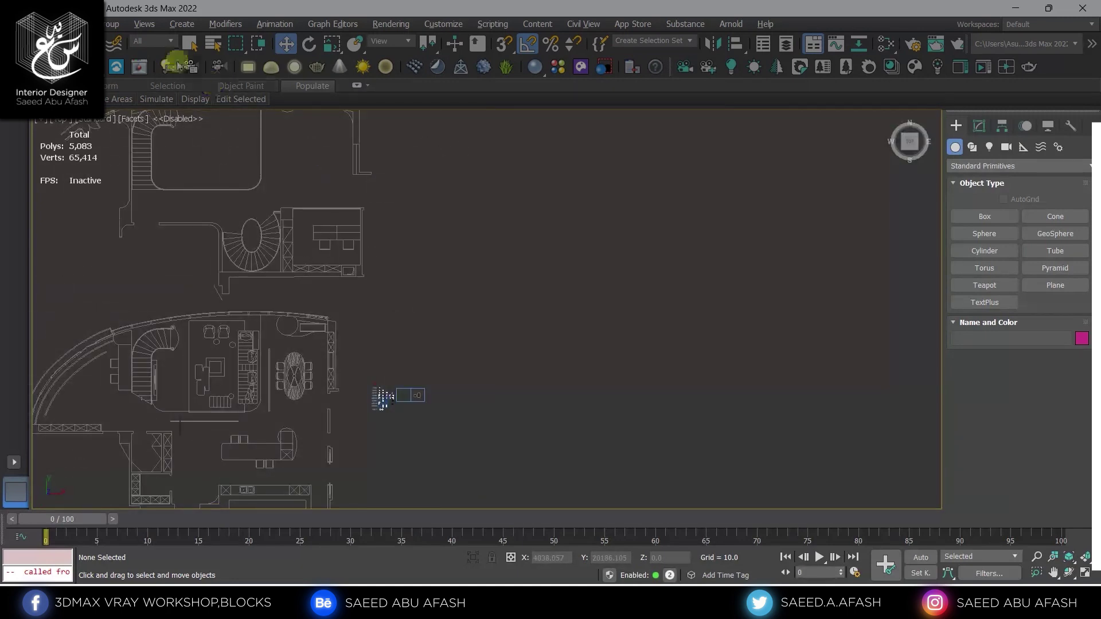
Step: Open the File > Import > Merge browser and scroll the Desktop folder list
left_click(11, 23)
mouse_move(31, 206)
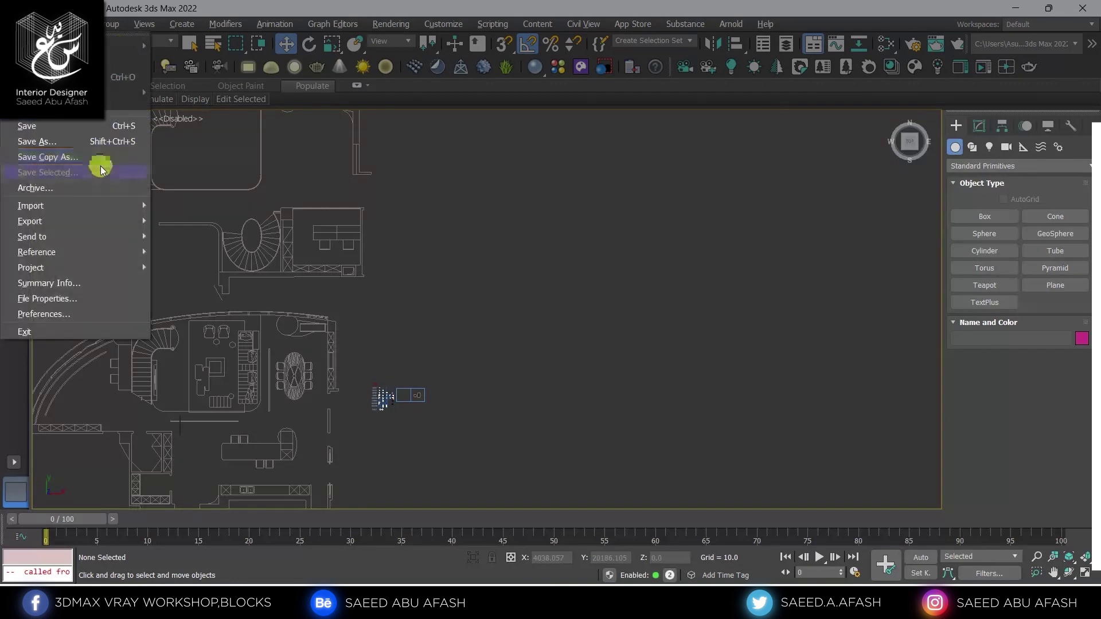
left_click(221, 222)
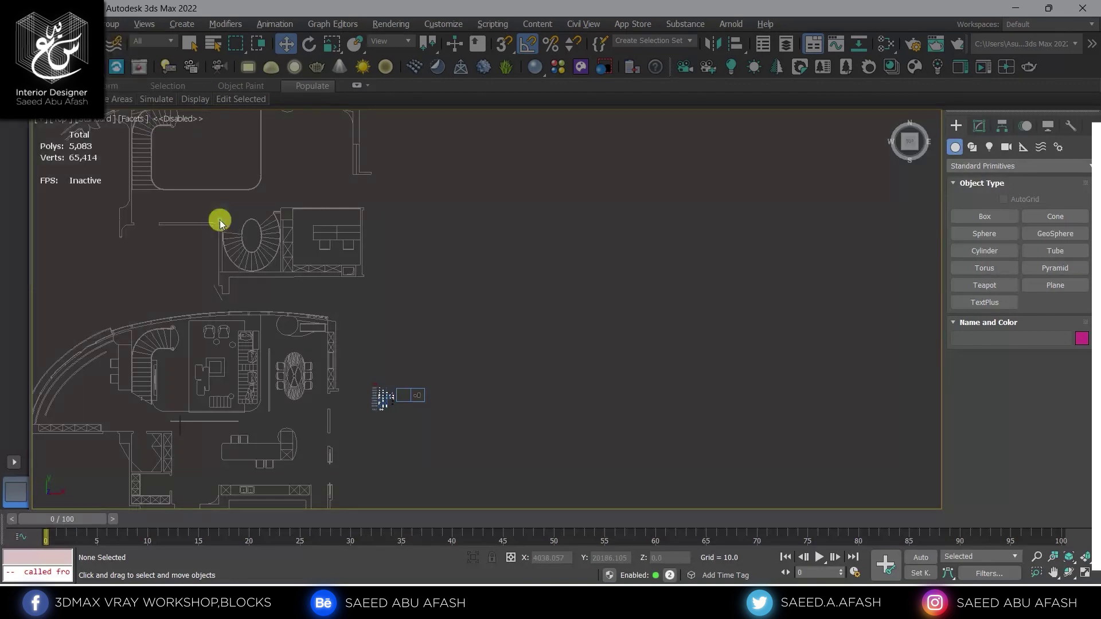
scroll(221, 165, "down", 3)
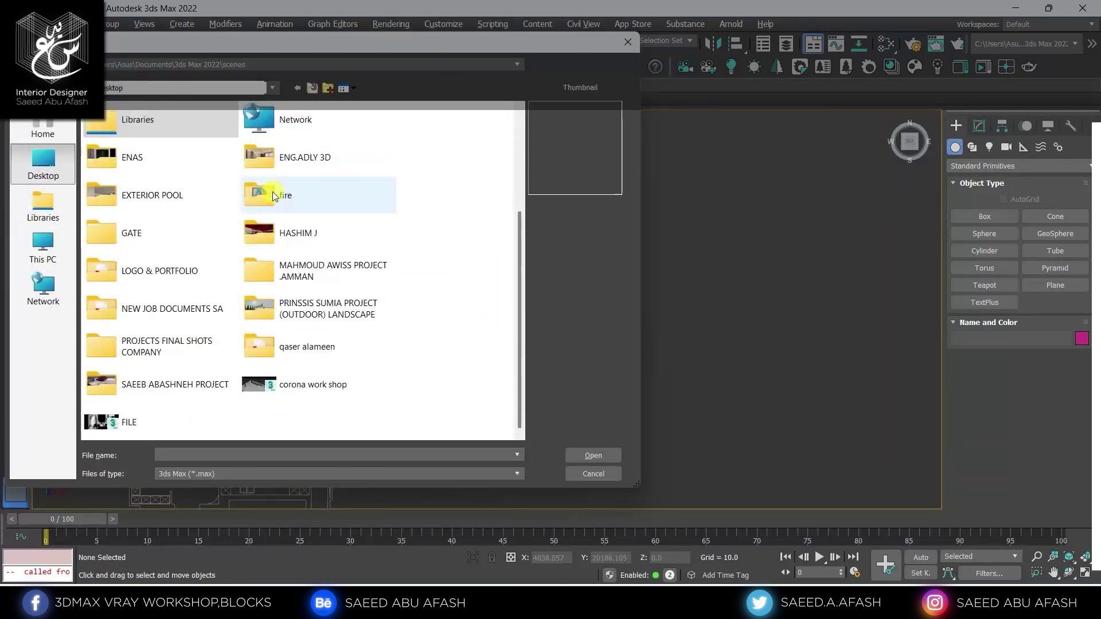
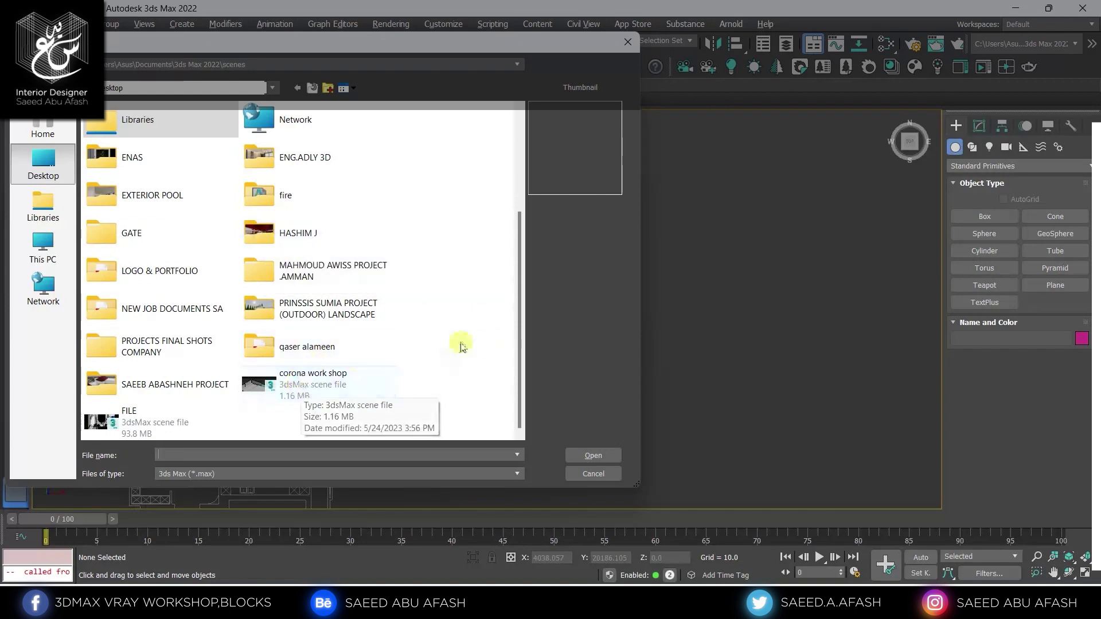
Step: Merge all 20 objects from corona work shop.max, auto-renaming duplicates and materials
double_click(345, 380)
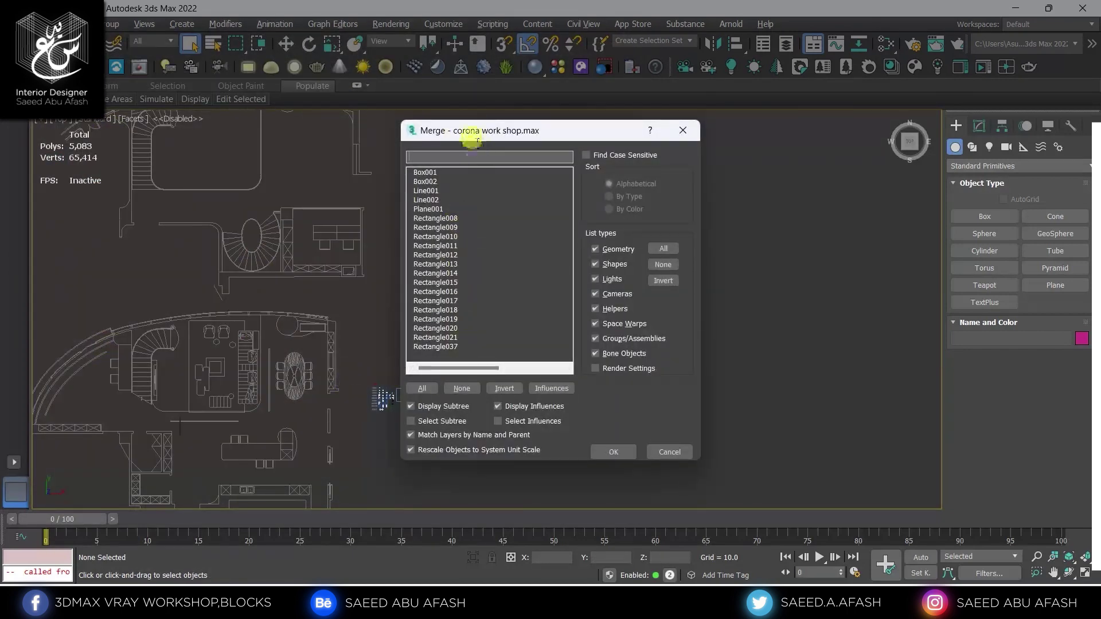
left_click(424, 390)
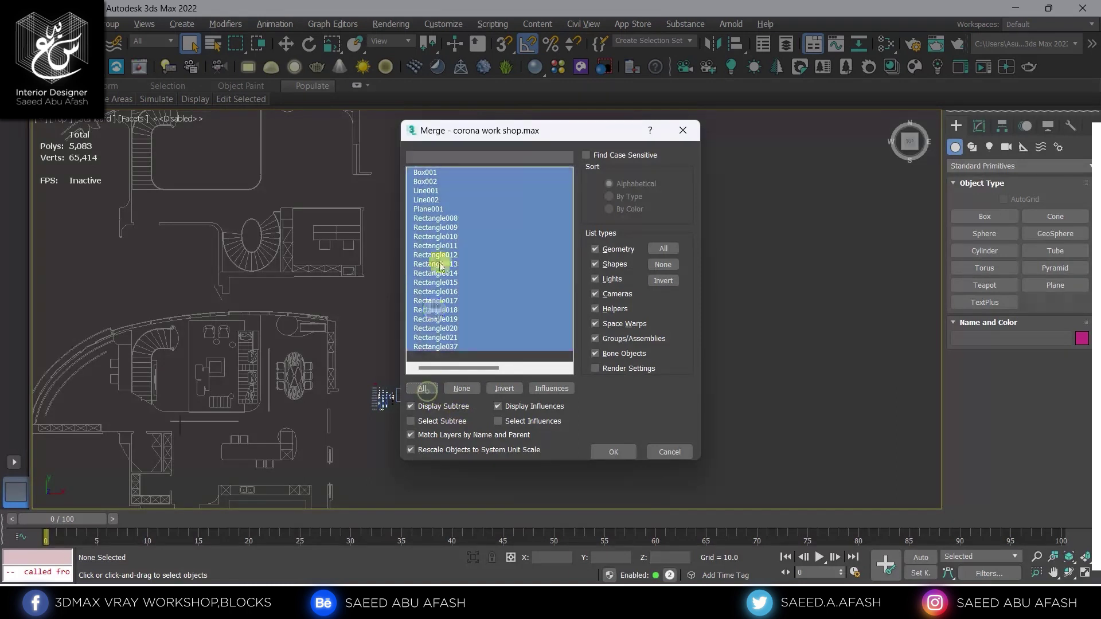
left_click(613, 455)
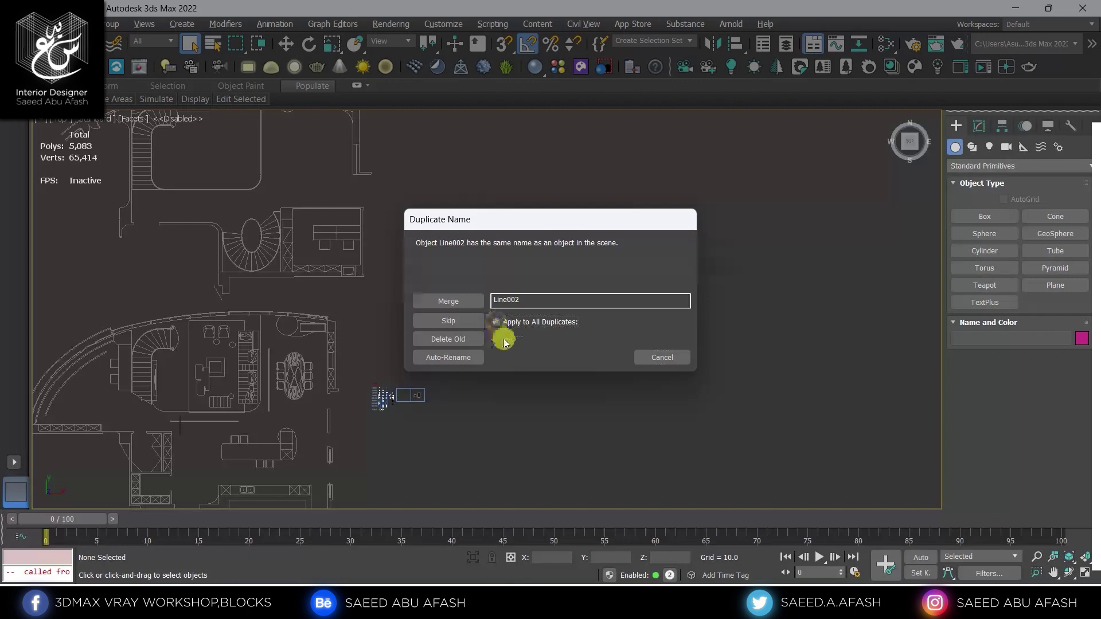
left_click(463, 360)
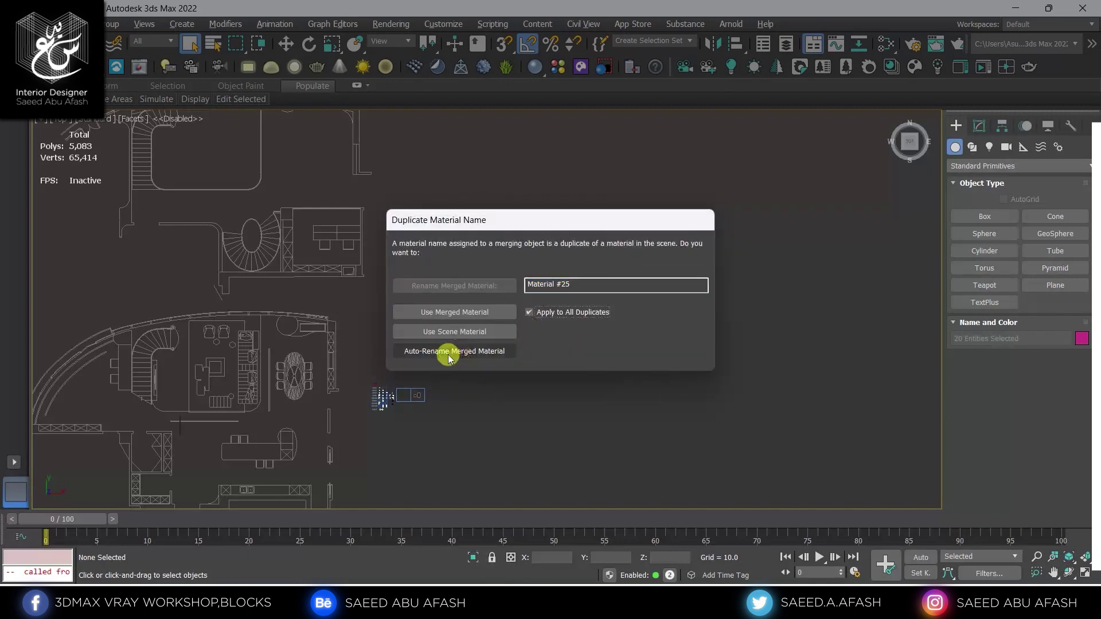
left_click(481, 356)
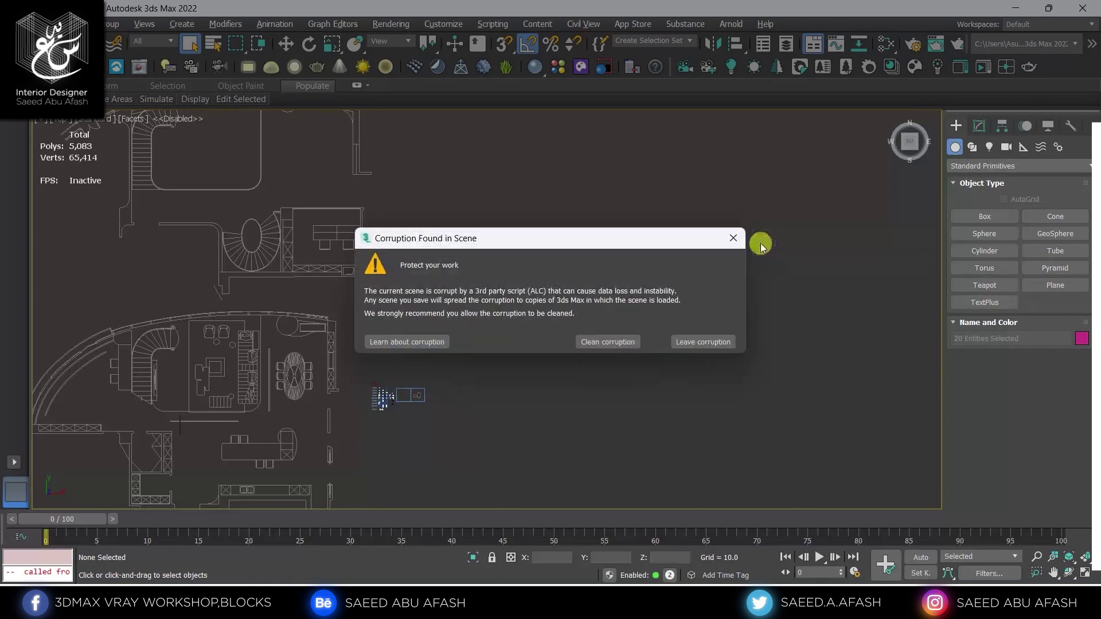
left_click(727, 242)
left_click(719, 245)
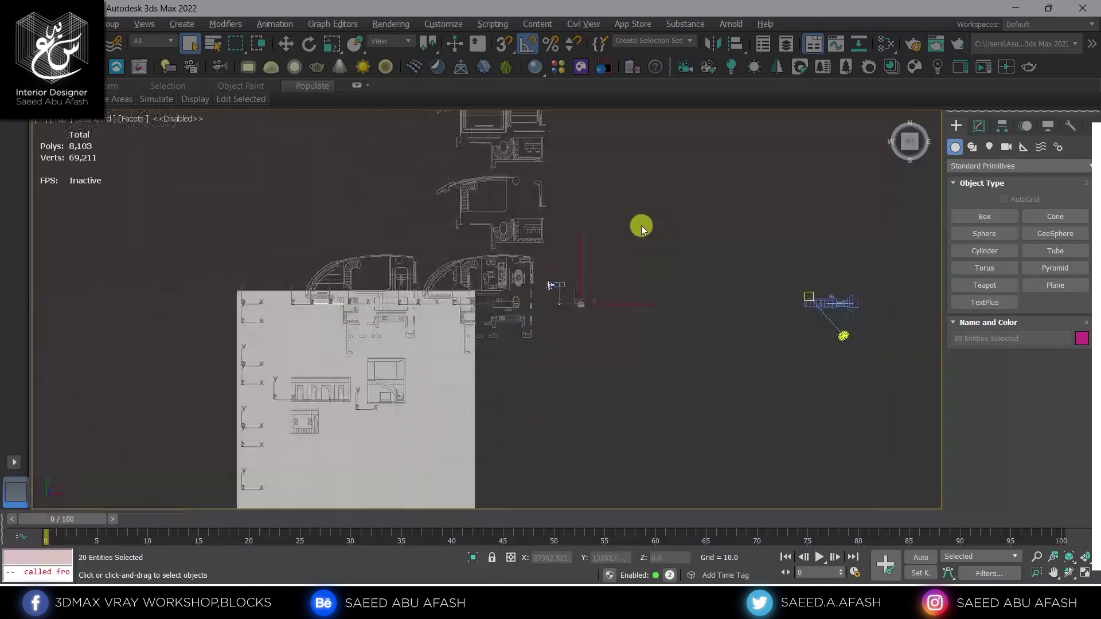
Step: Move the merged plane right and up beside the floor plans
scroll(479, 346, "down", 2)
key("w")
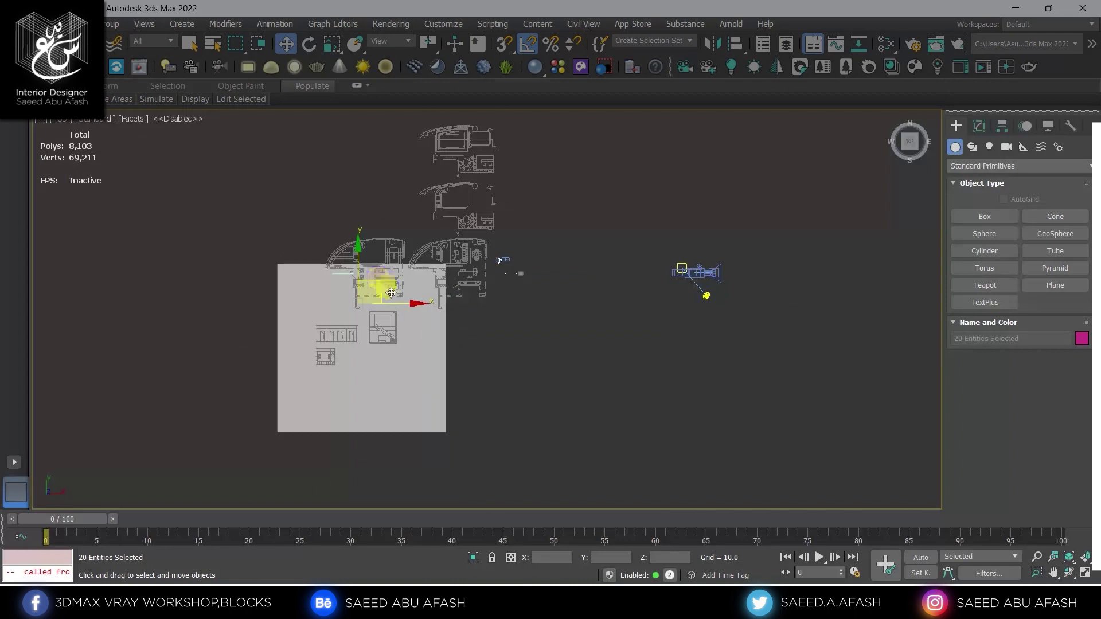
mouse_move(380, 286)
left_mouse_down()
mouse_move(609, 236)
mouse_move(611, 217)
left_mouse_up()
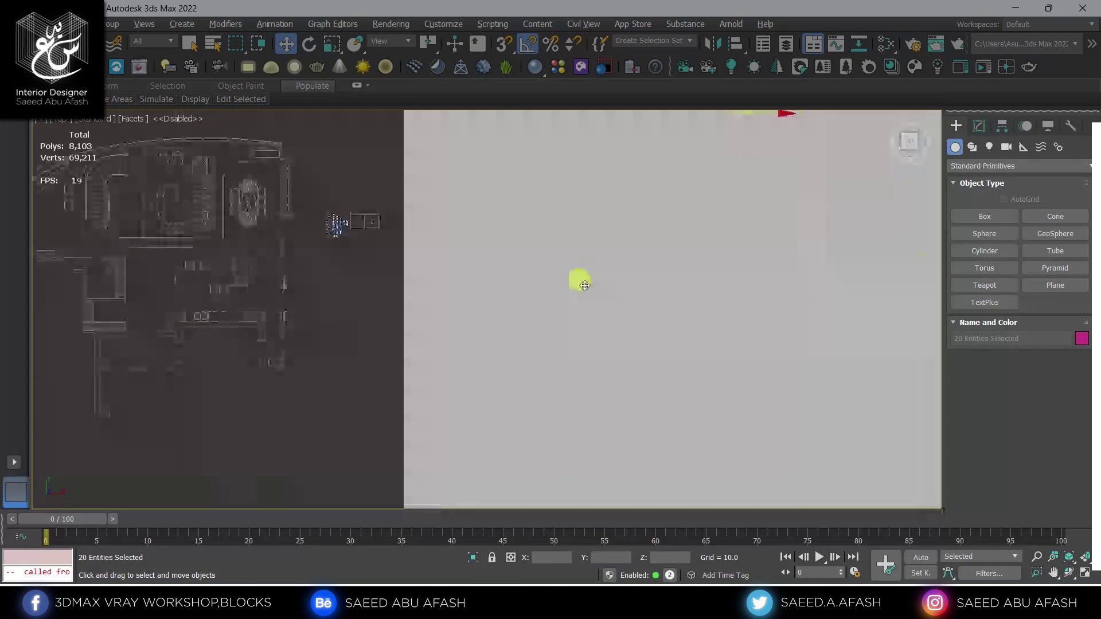
scroll(580, 278, "up", 4)
Step: Orbit and zoom to inspect the courtyard walls, dismissing the corruption warning
middle_click_drag(600, 331, 571, 281, "alt")
scroll(718, 189, "down", 3)
scroll(666, 216, "up", 4)
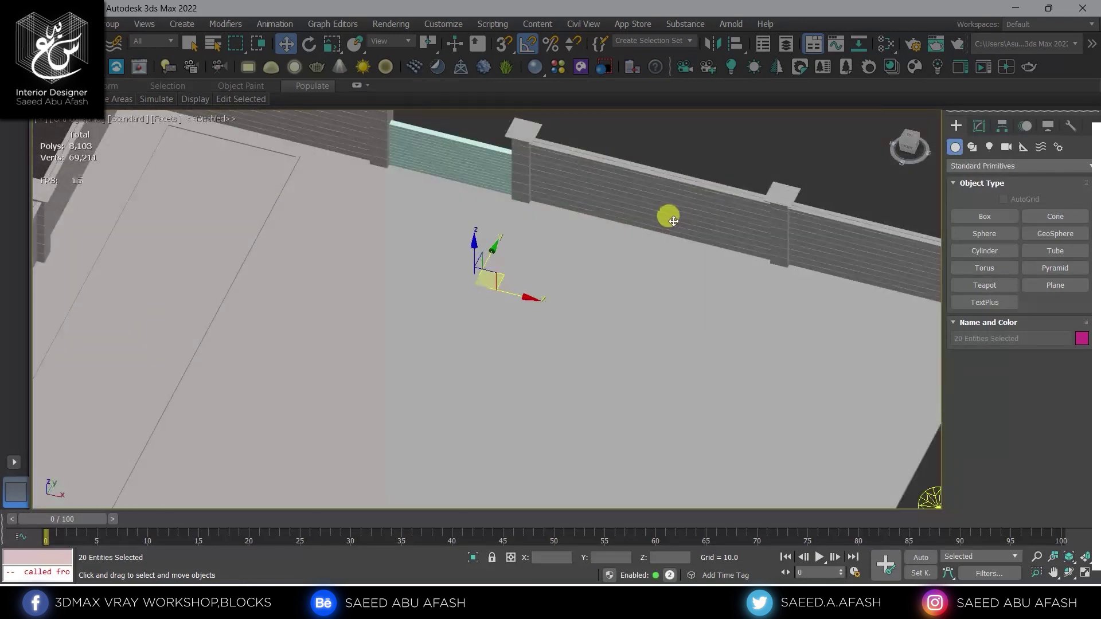
scroll(599, 259, "down", 3)
scroll(544, 246, "down", 2)
scroll(532, 324, "down", 2)
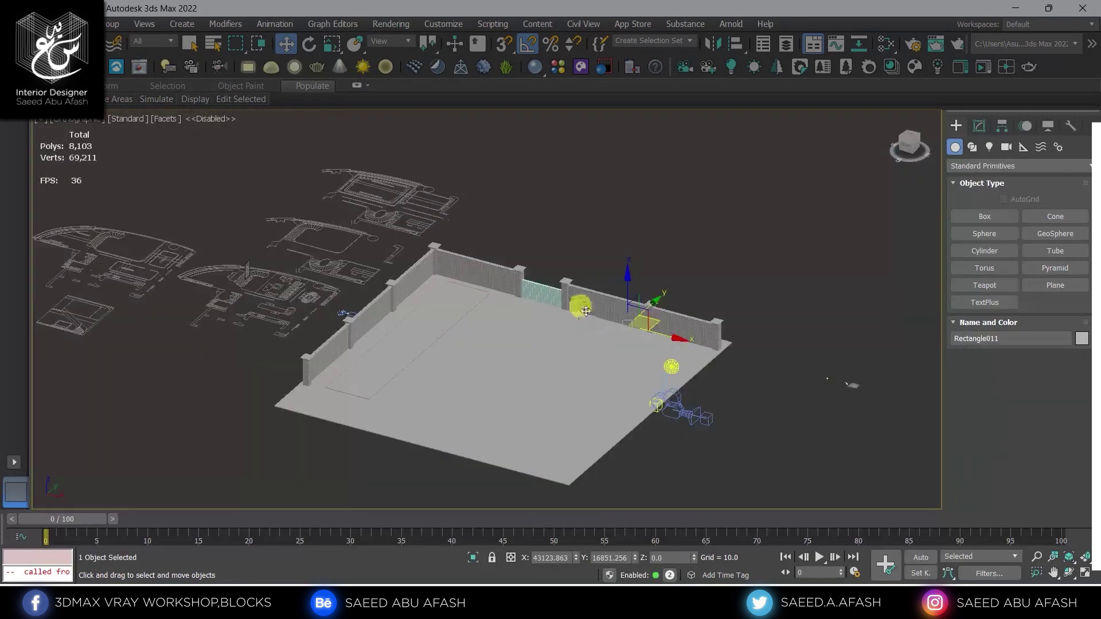
middle_click_drag(557, 296, 568, 313)
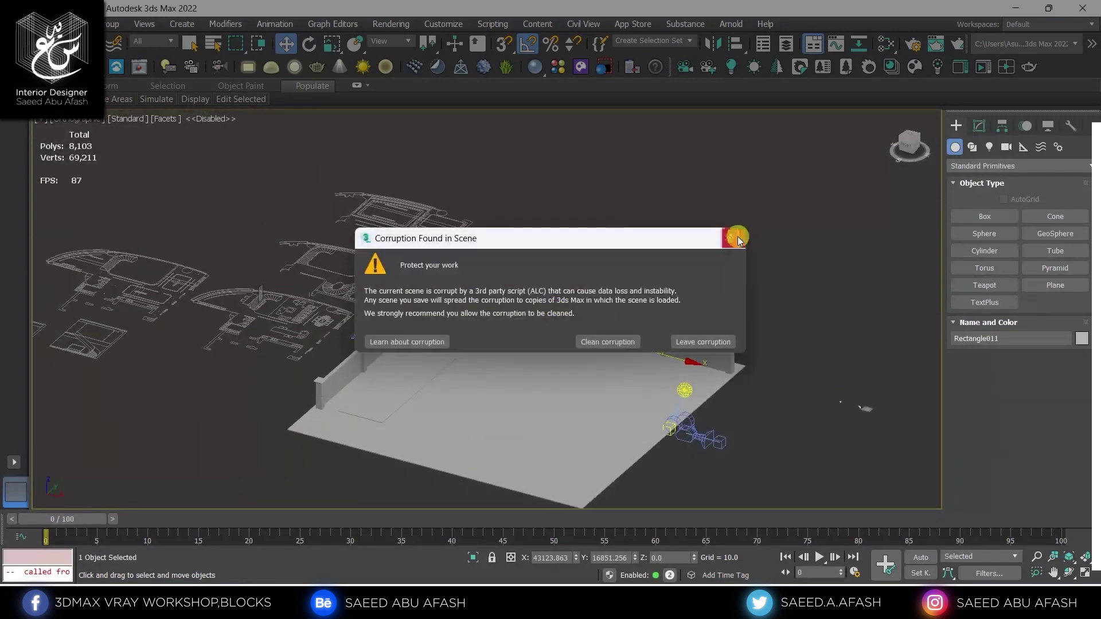
left_click(738, 240)
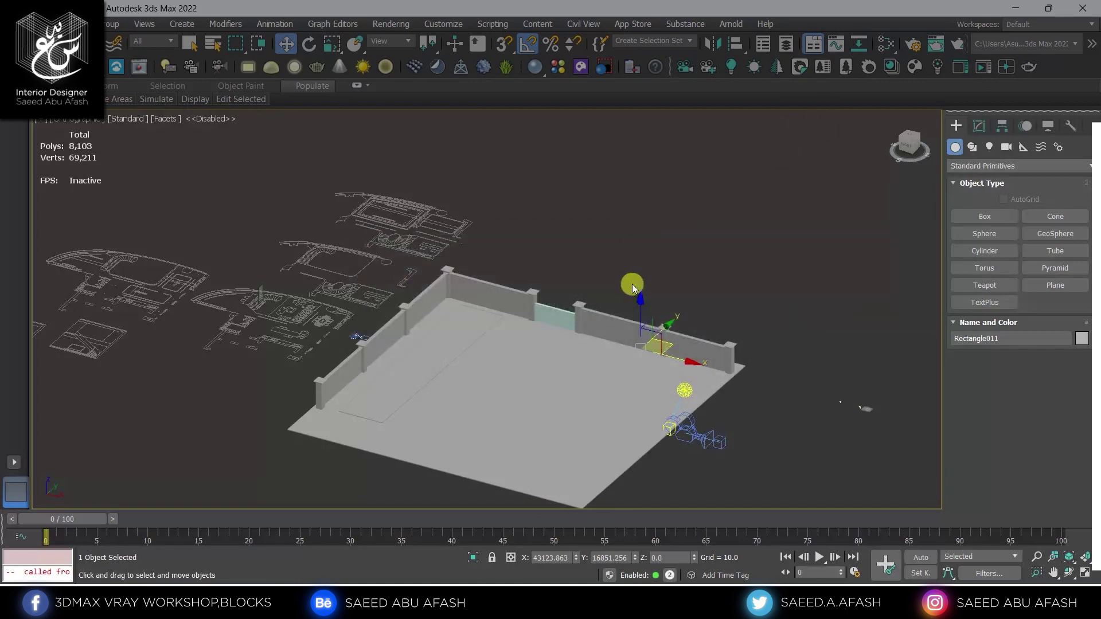
Step: Orbit the view once more, then minimize 3ds Max to the desktop
scroll(632, 287, "up", 2)
scroll(720, 443, "down", 2)
middle_click_drag(720, 442, 803, 344, "alt")
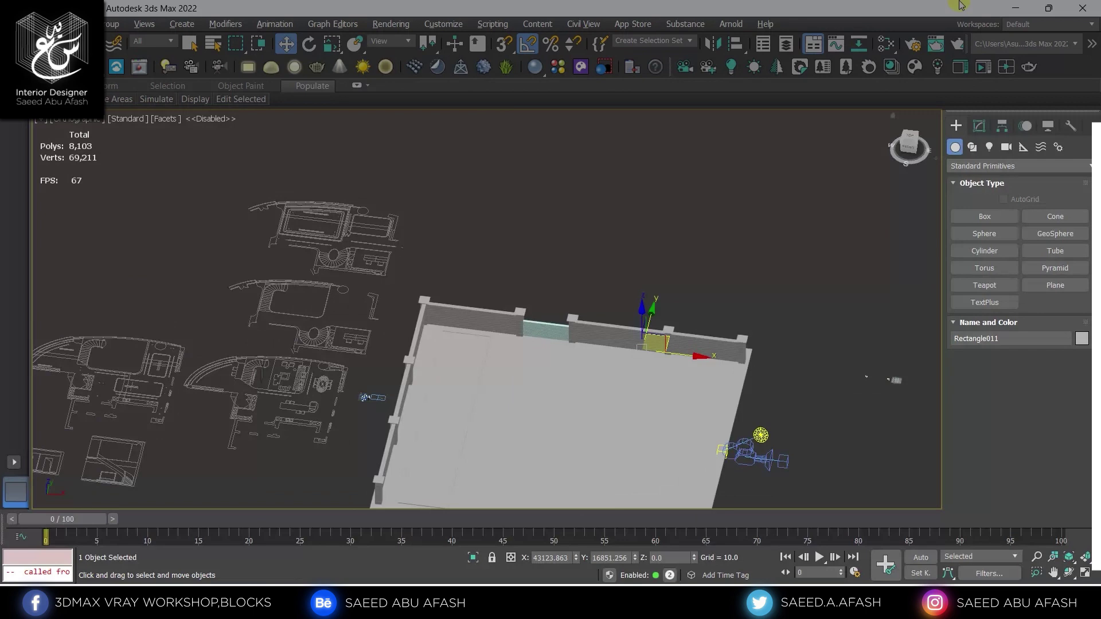
left_click(1018, 7)
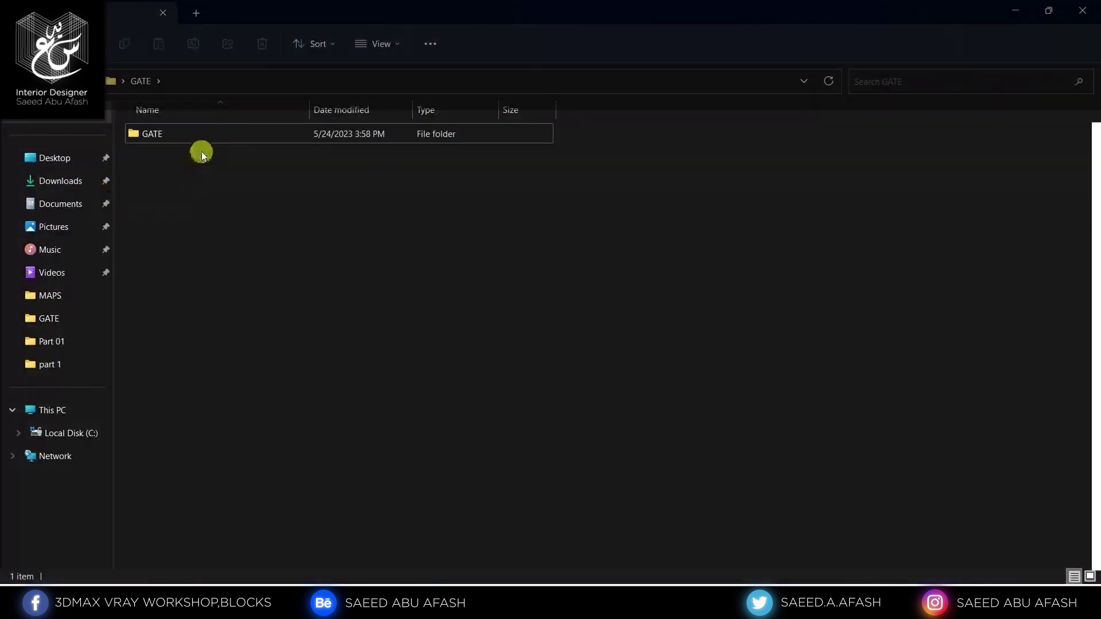
Step: Navigate to GATE\GATE\maps\BLOCKS, showing six subfolders including CONCRETE TILE and STREET LIGHT
double_click(197, 137)
left_click(181, 140)
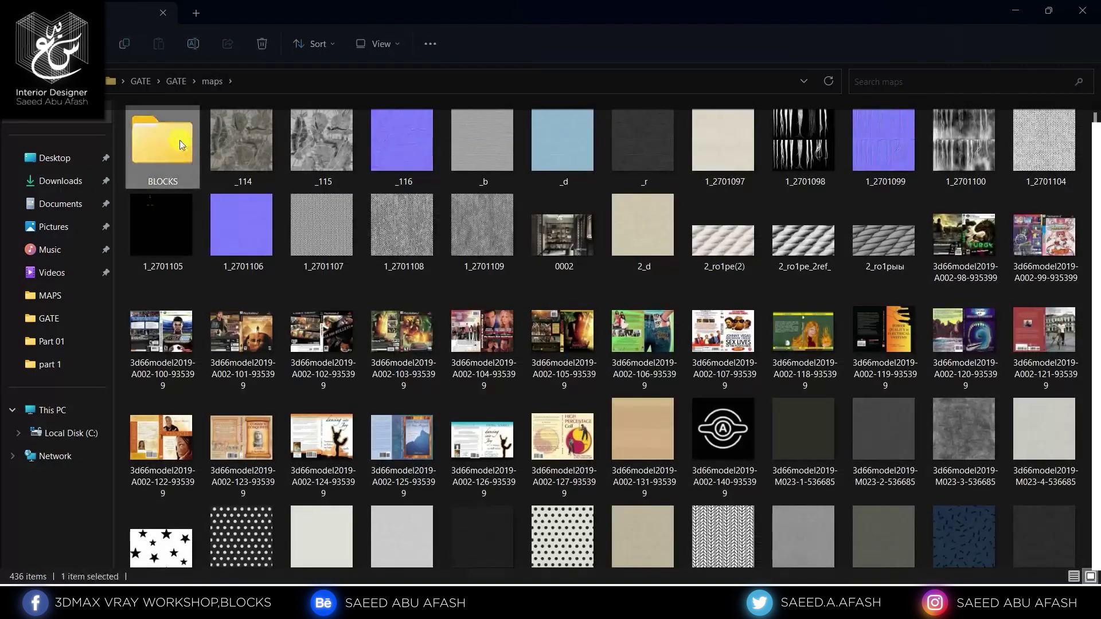
double_click(180, 140)
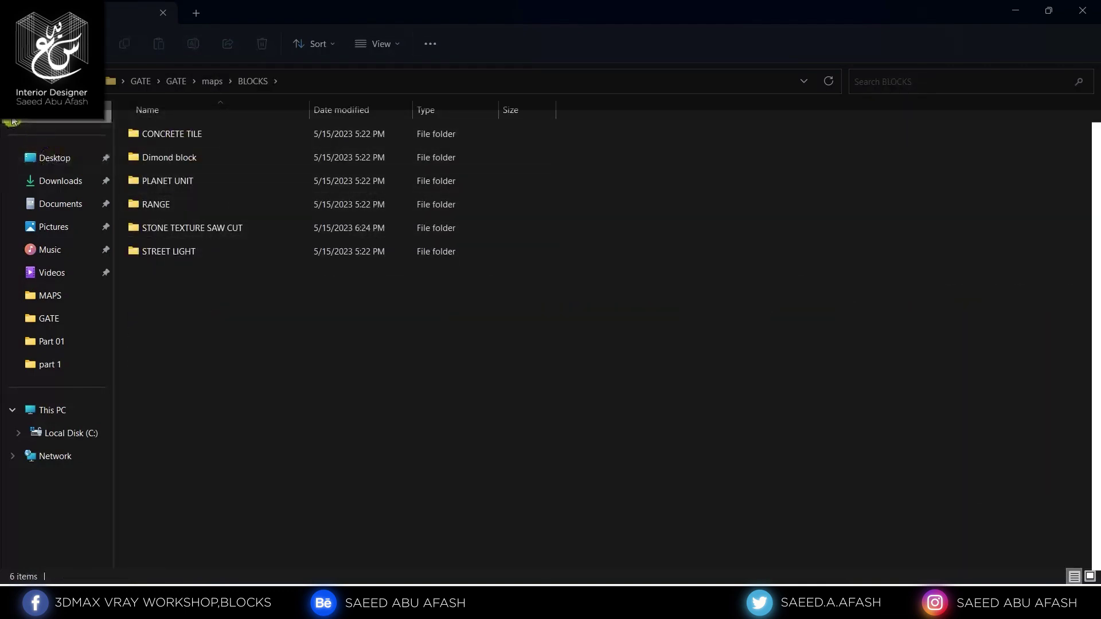
key("alt+Up")
key("alt+Up")
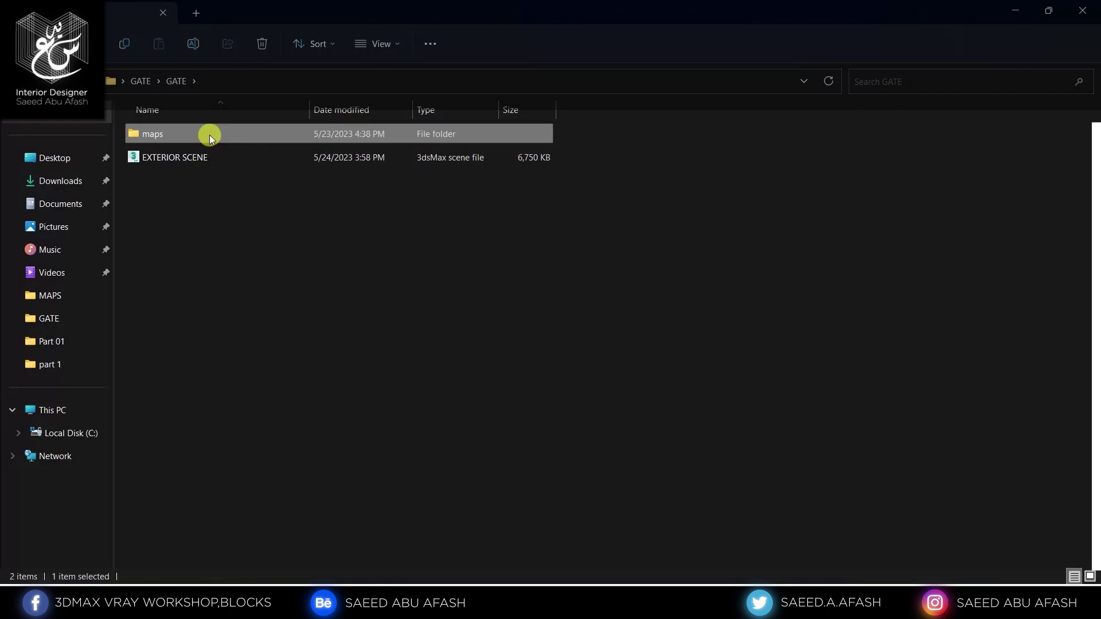
double_click(210, 137)
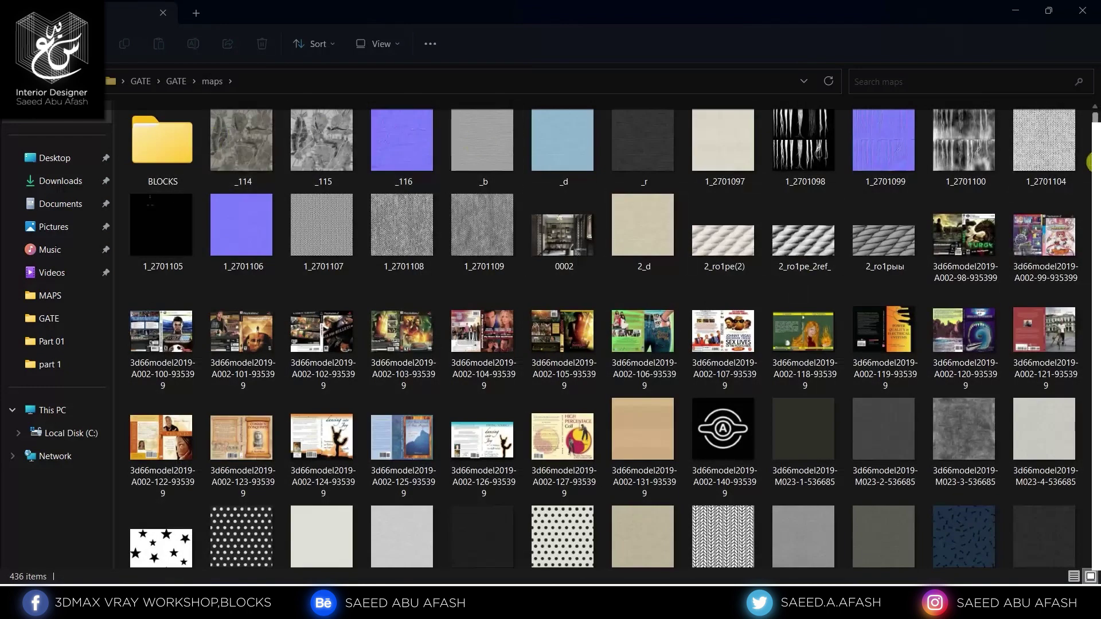
left_click_drag(1093, 163, 1096, 97)
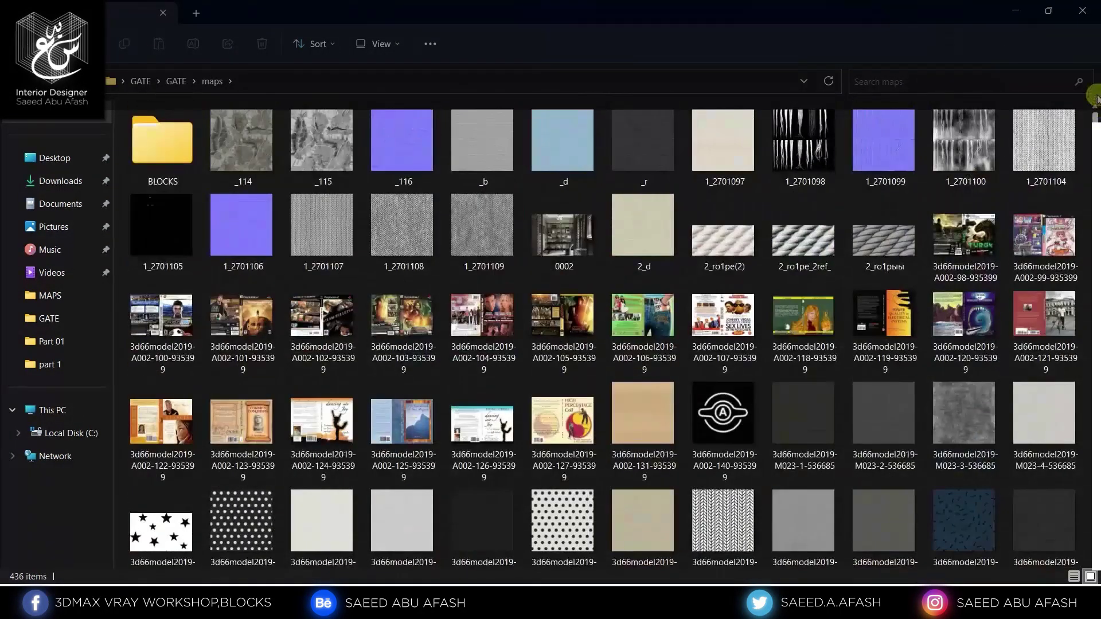
double_click(167, 152)
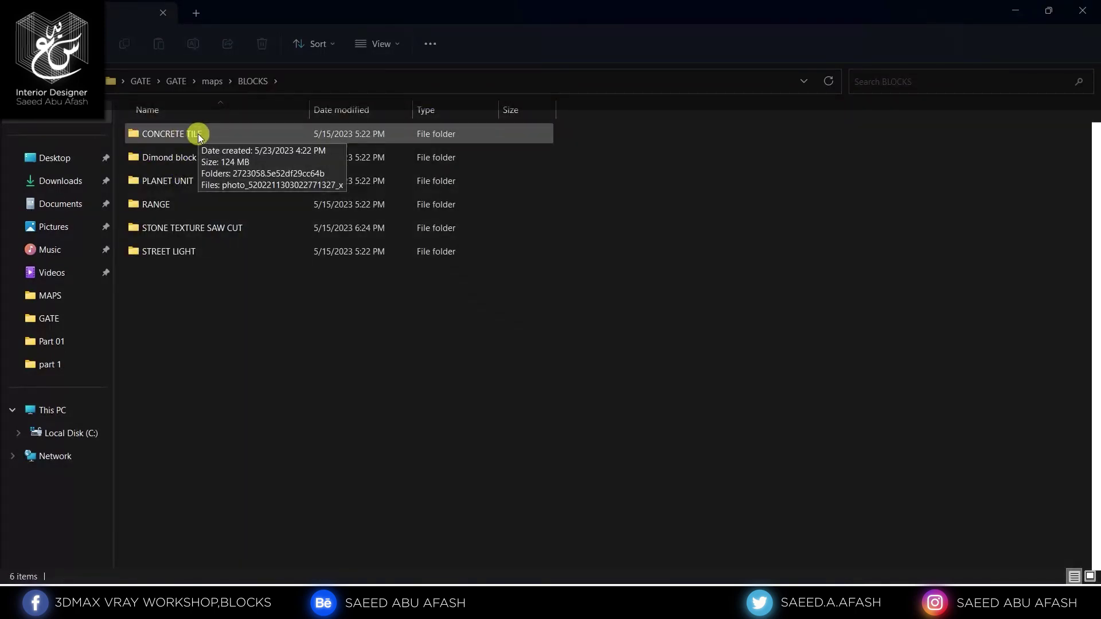
Step: Preview the cobblestone photo in CONCRETE TILE, then return to BLOCKS
double_click(198, 133)
left_click(232, 148)
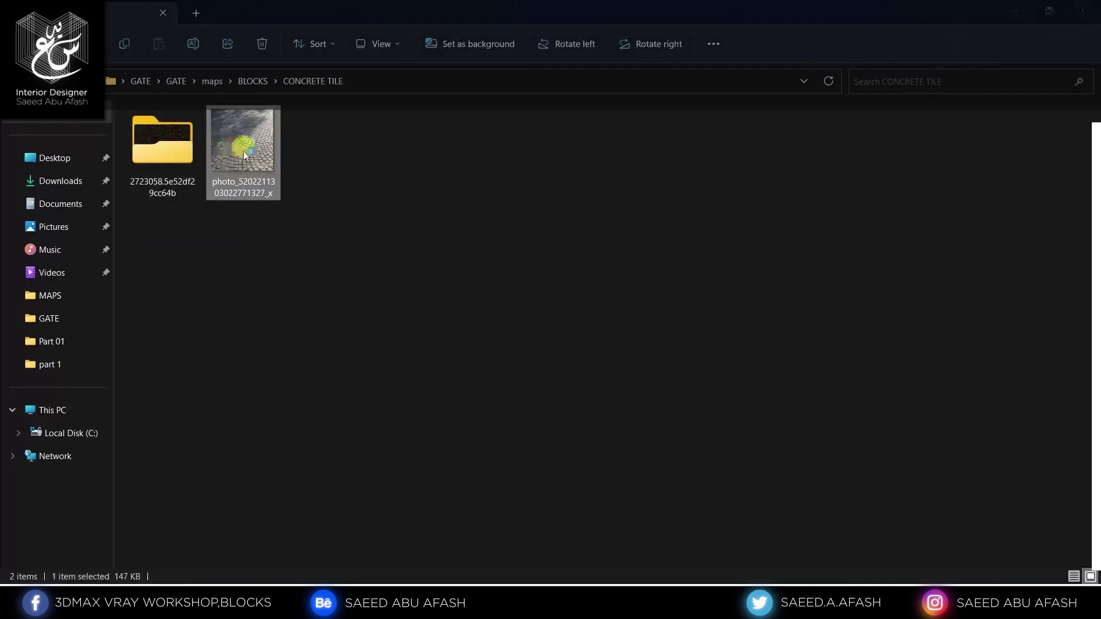
double_click(244, 152)
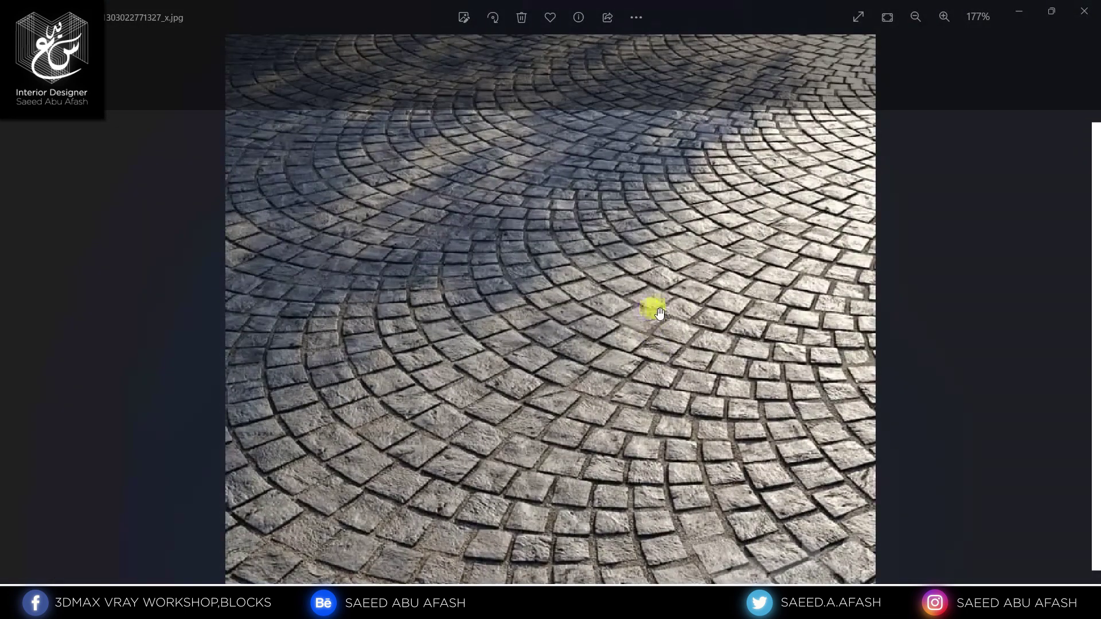
scroll(735, 305, "down", 3)
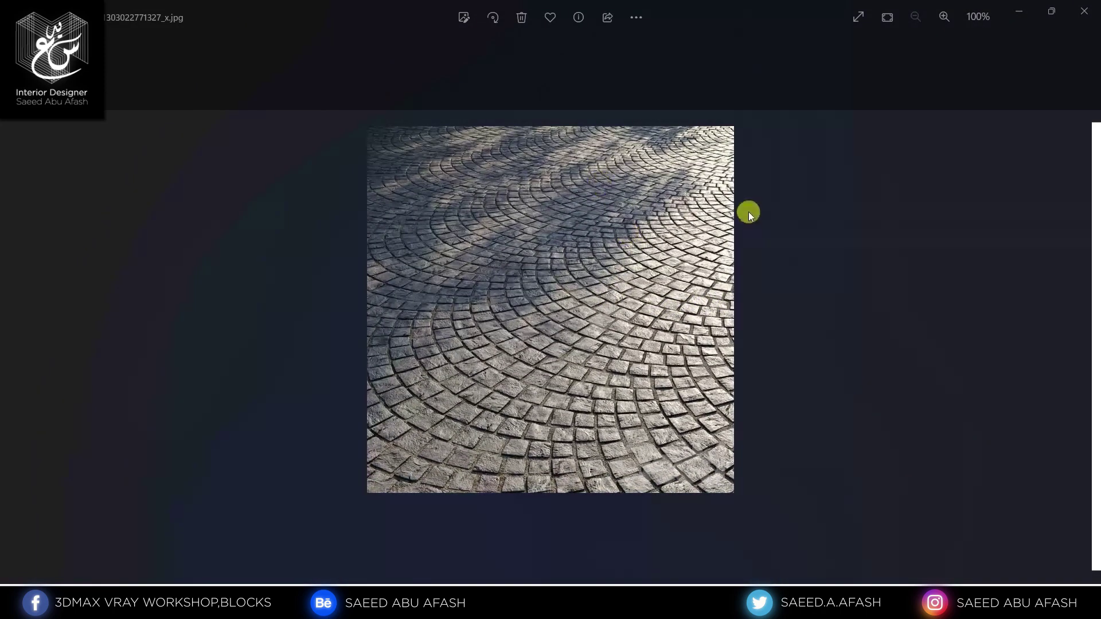
left_click(1084, 11)
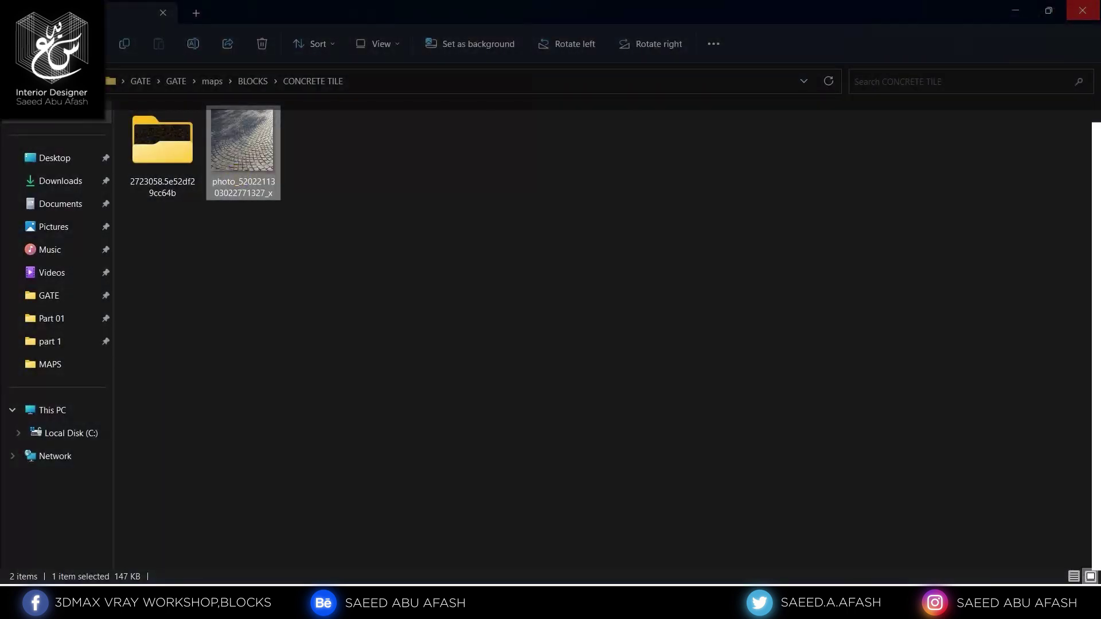
key("alt+Up")
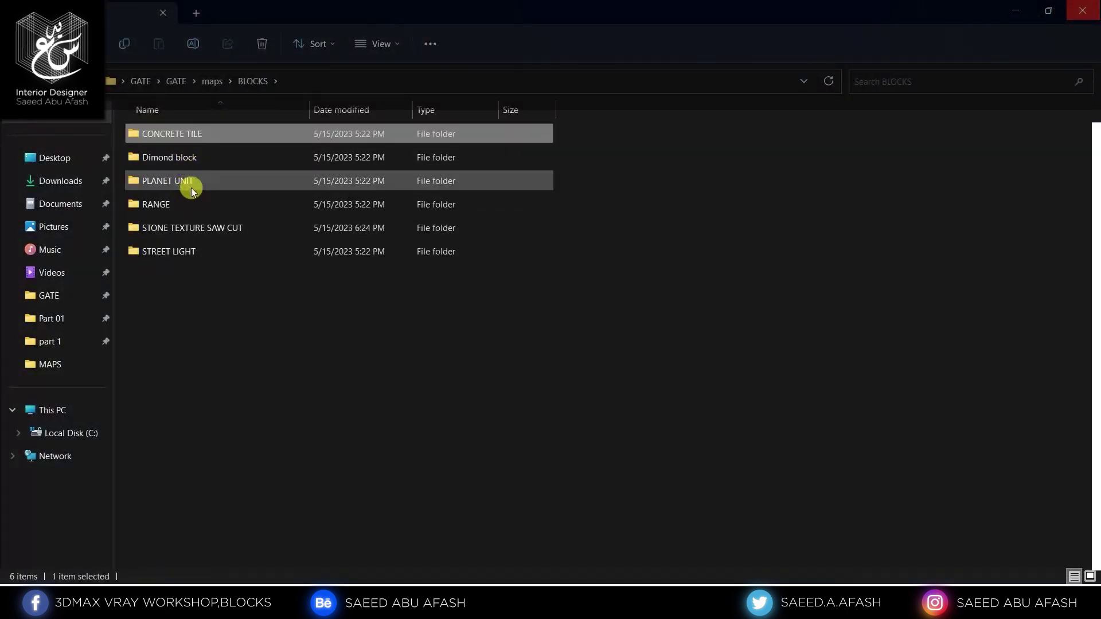
Step: Preview the plants photo in PLANET UNIT, then return to BLOCKS
double_click(192, 190)
double_click(198, 183)
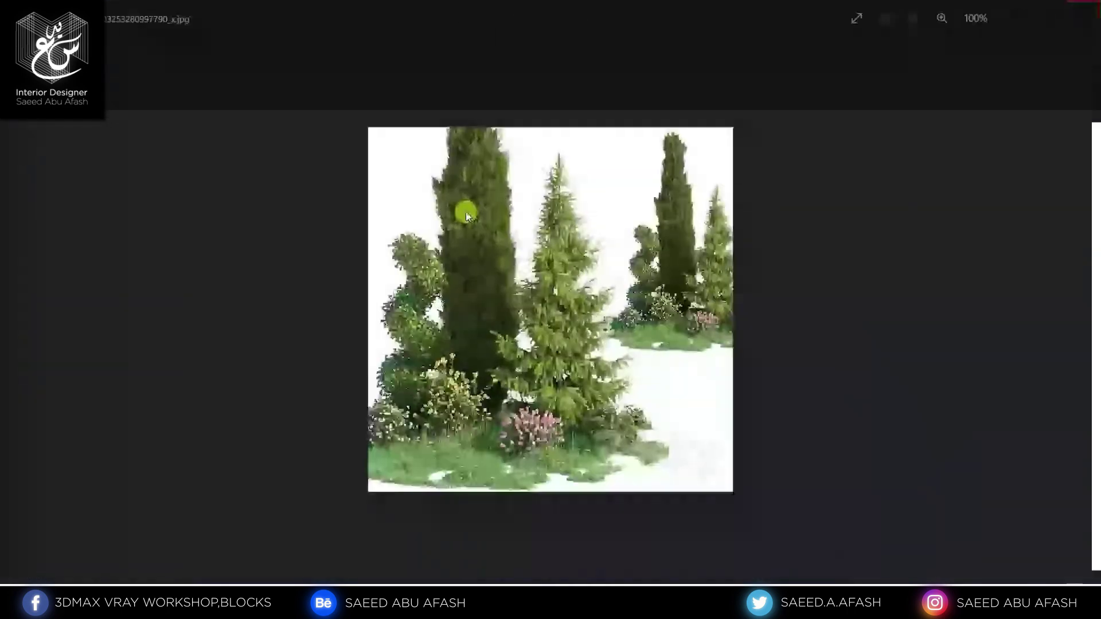
scroll(517, 229, "up", 3)
scroll(516, 160, "down", 2)
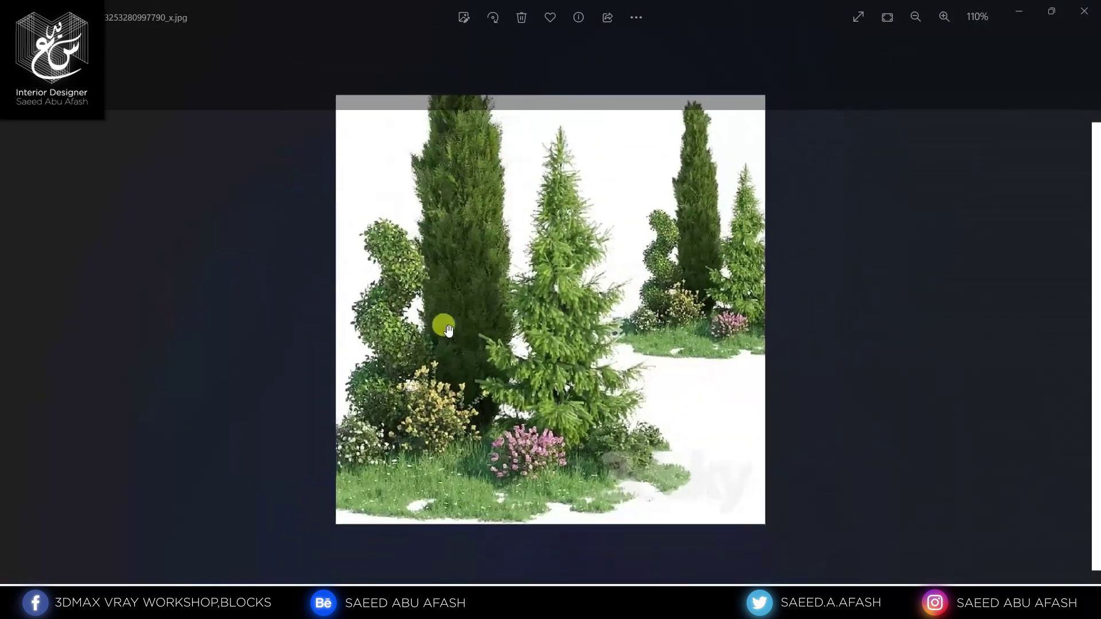
scroll(448, 330, "up", 1)
scroll(532, 321, "down", 2)
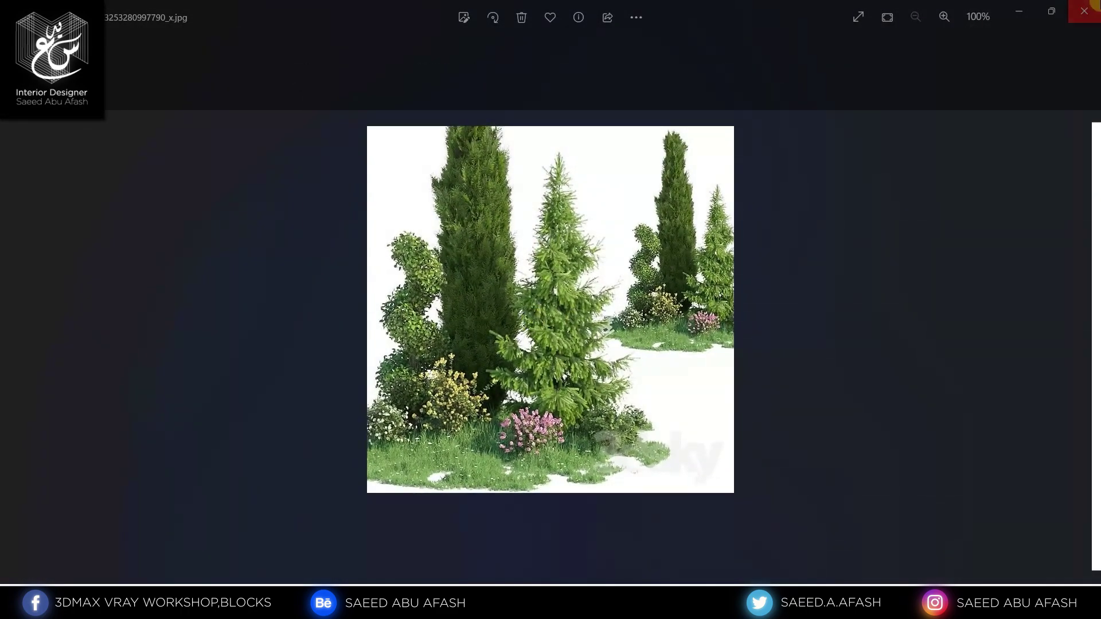
left_click(1096, 5)
key("alt+Up")
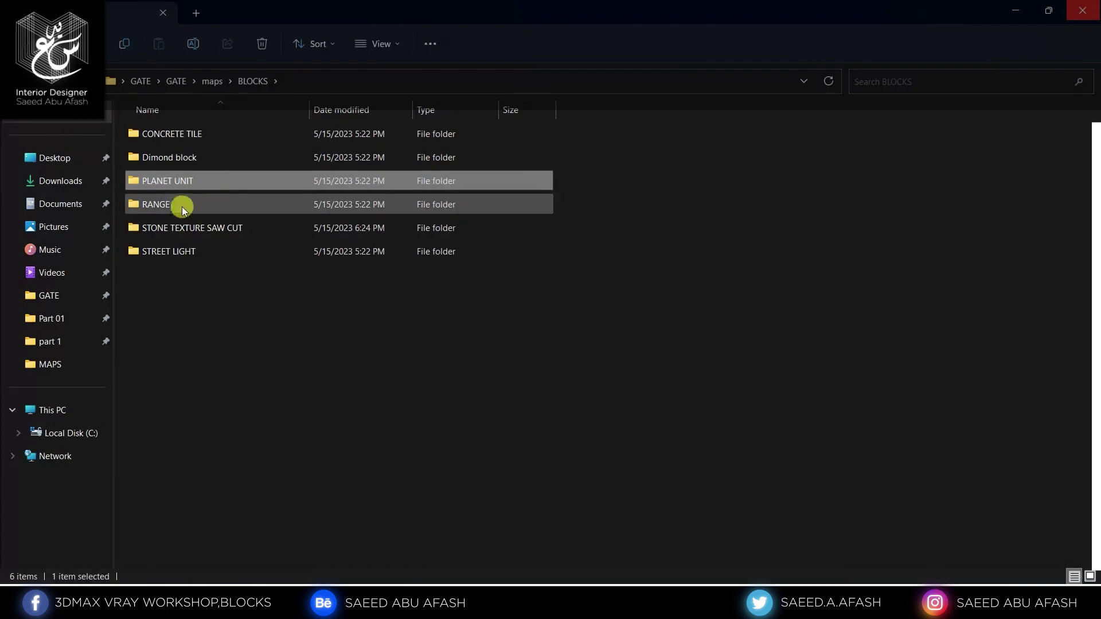
Step: Preview the RANGE car photo, then open the STONE TEXTURE SAW CUT folder
double_click(181, 206)
left_click(208, 156)
double_click(208, 157)
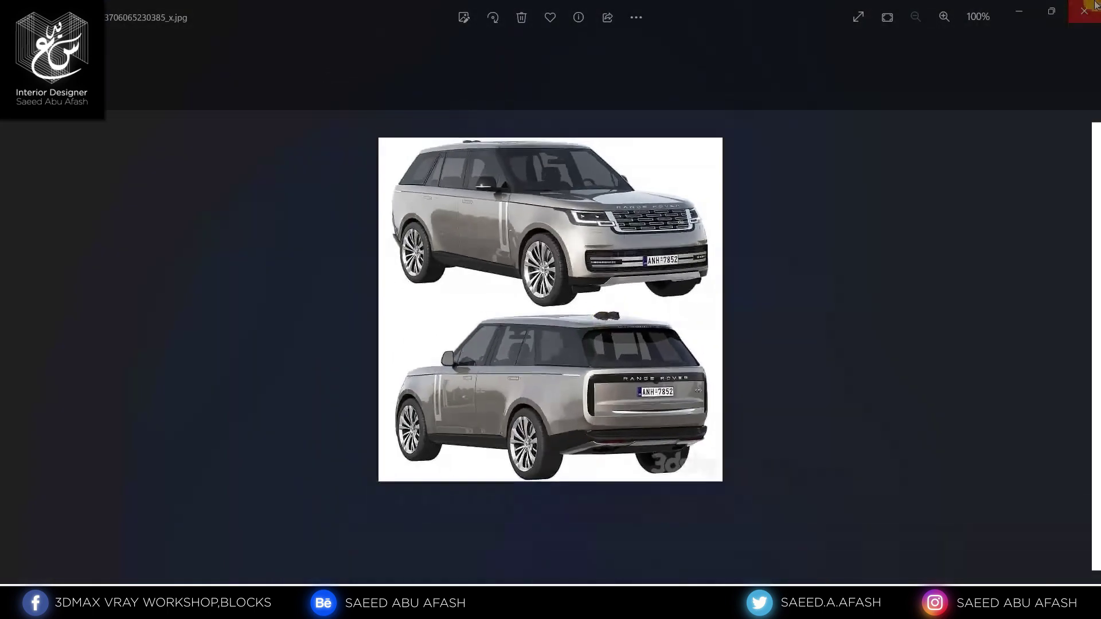
left_click(1096, 5)
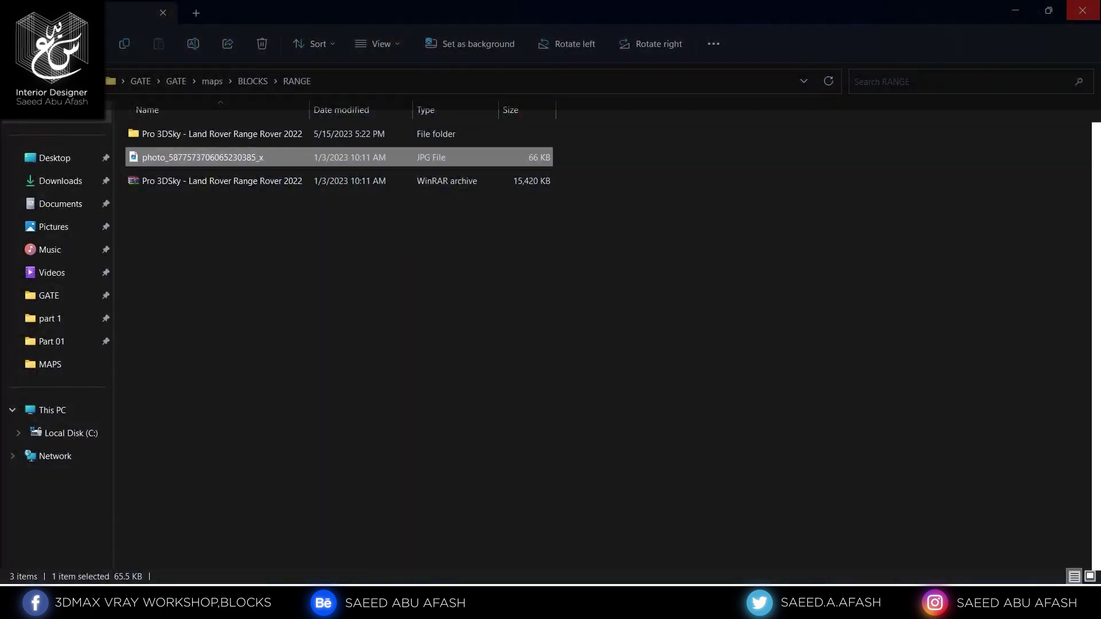
key("alt+Up")
double_click(179, 228)
left_click(153, 154)
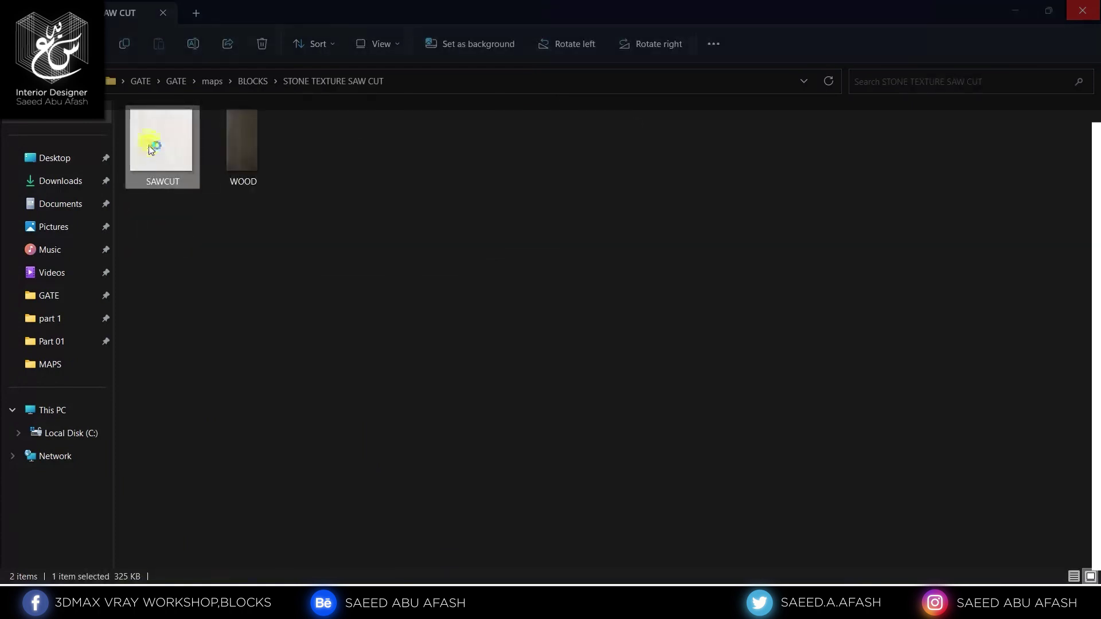
Step: Preview and zoom into the SAWCUT stone texture, then return to BLOCKS
double_click(151, 150)
scroll(639, 214, "up", 3)
scroll(627, 224, "down", 2)
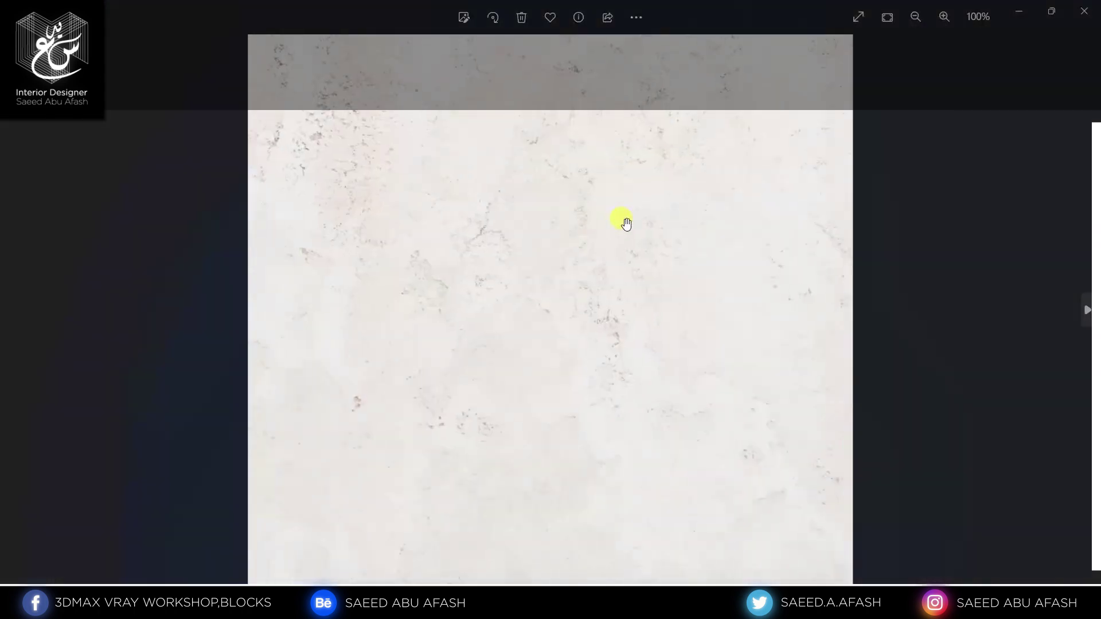
scroll(626, 224, "up", 3)
scroll(625, 225, "up", 1)
scroll(623, 228, "down", 3)
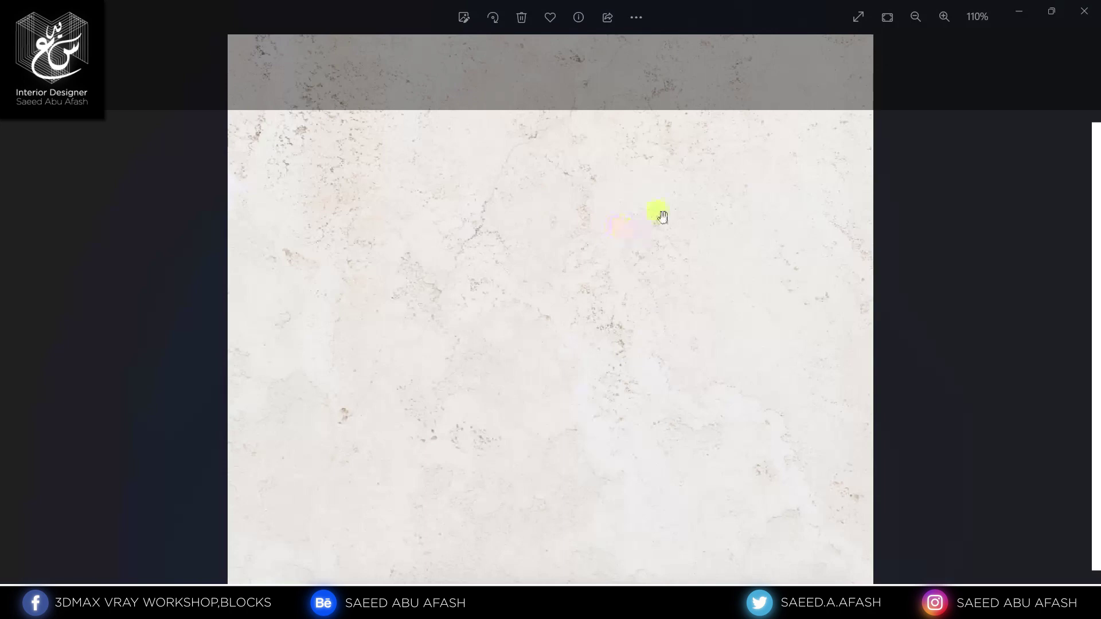
scroll(631, 306, "down", 2)
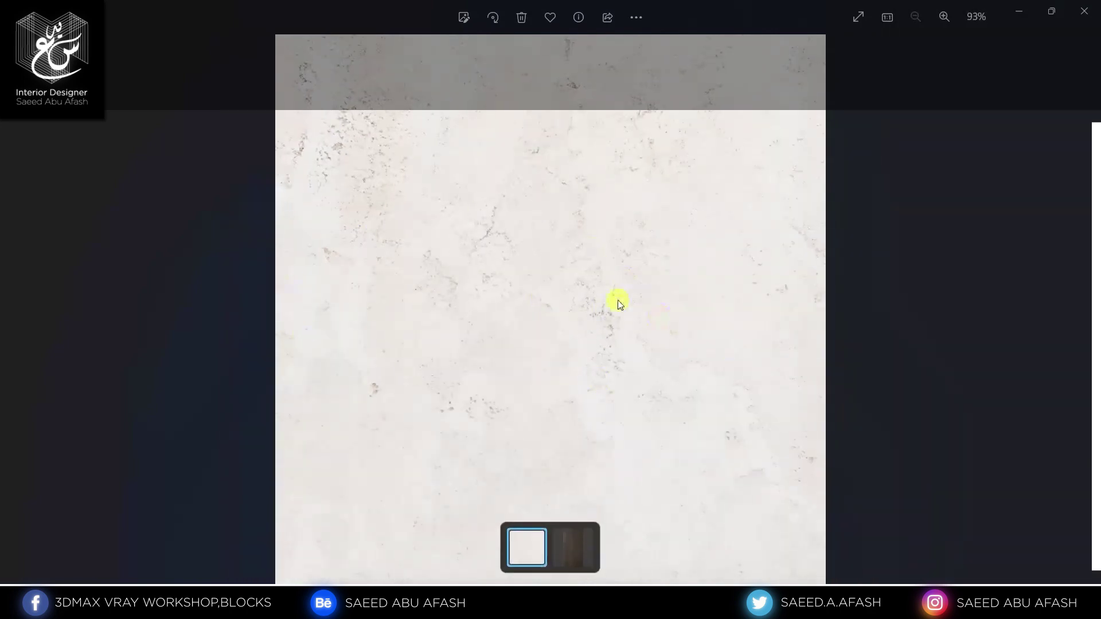
left_click(1090, 7)
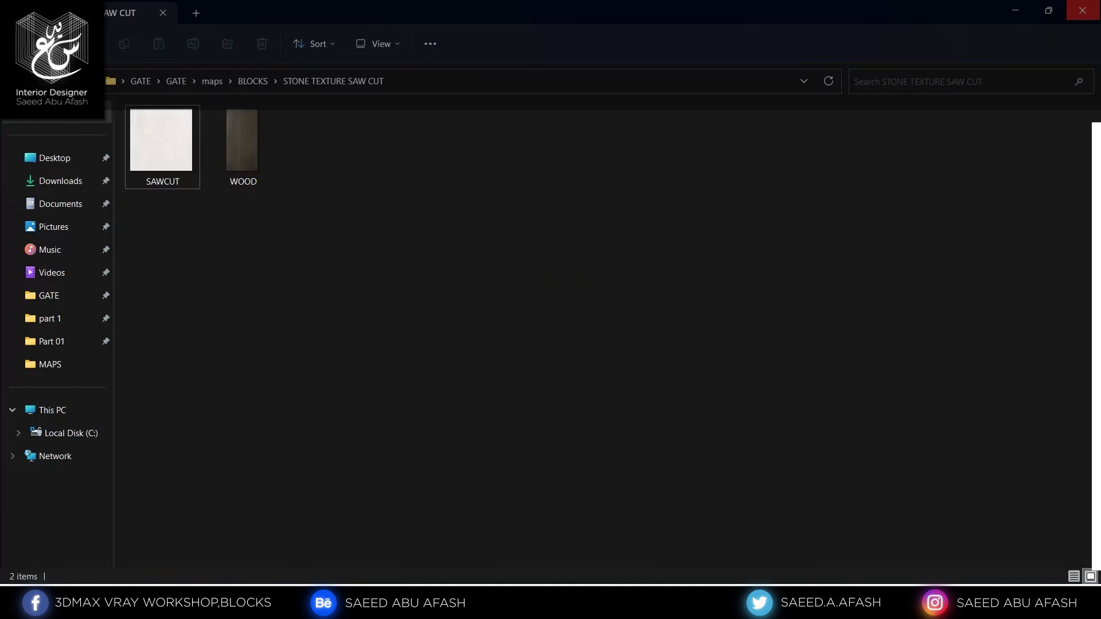
key("alt+Up")
Step: Preview the STREET LIGHT bollard photo, then minimize File Explorer
double_click(202, 256)
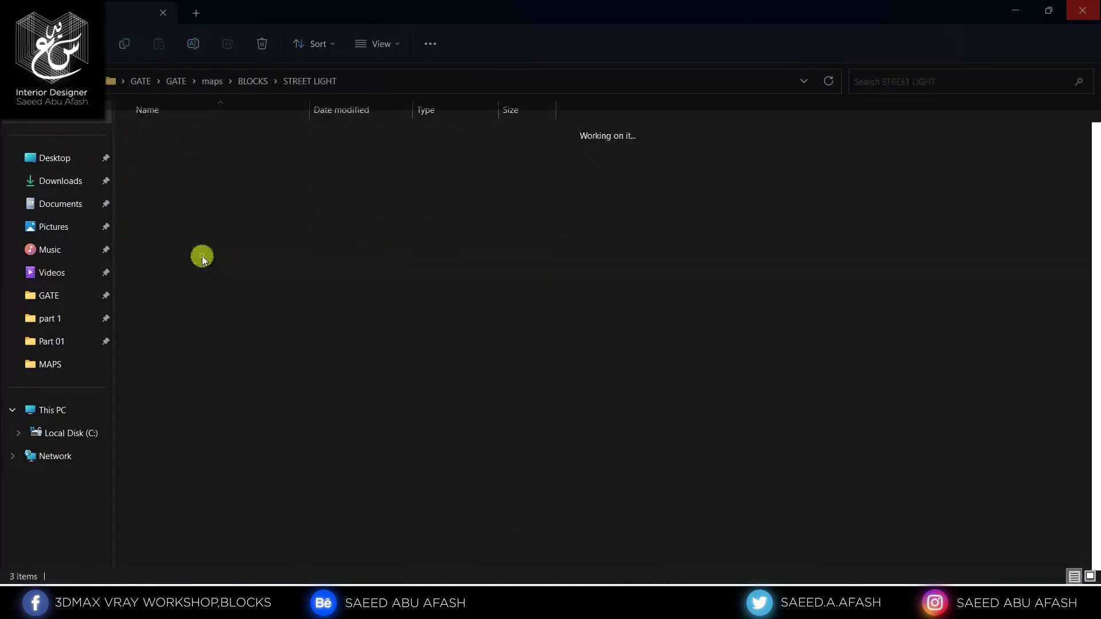
double_click(211, 164)
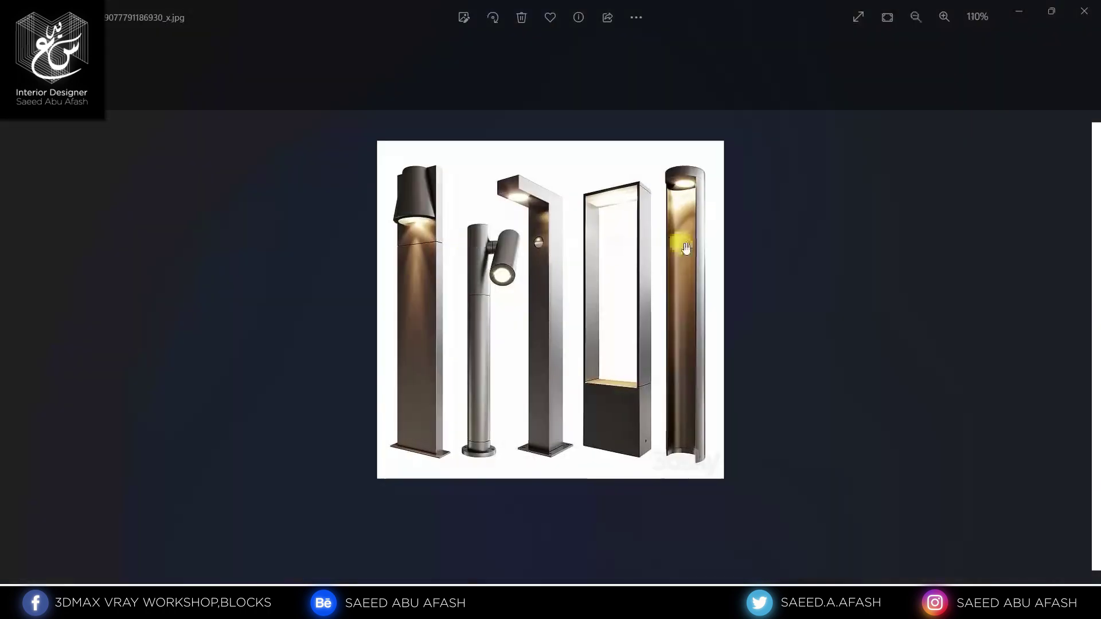
scroll(686, 248, "up", 3)
scroll(685, 242, "down", 4)
scroll(685, 242, "up", 1)
left_click(1084, 11)
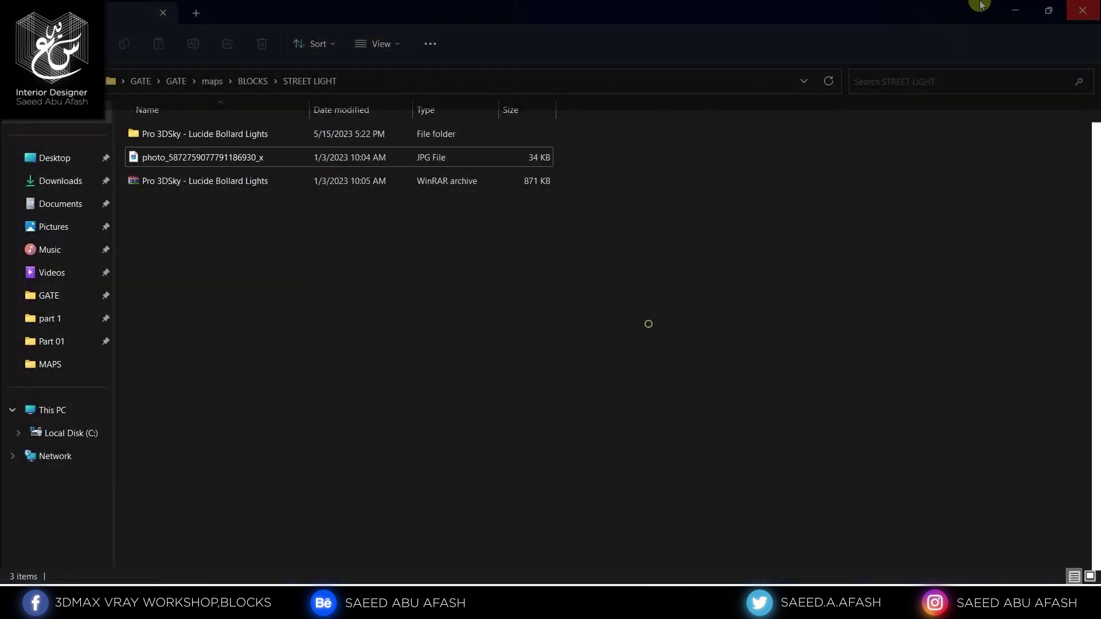
left_click(1016, 8)
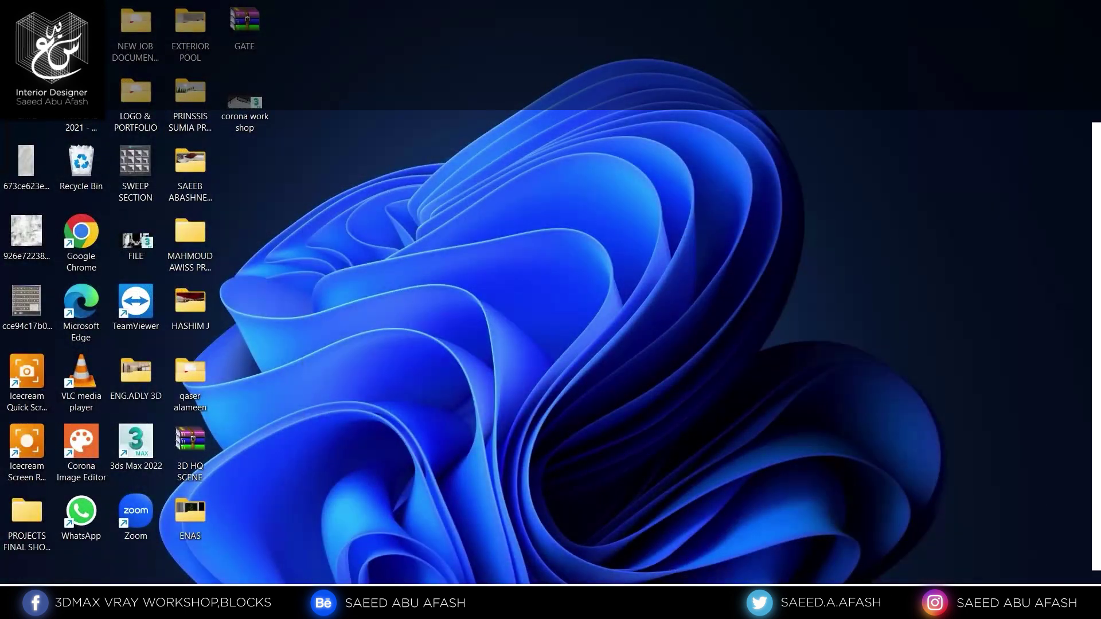
Step: Restore 3ds Max, switch to Top view and clear the selection
left_click(718, 599)
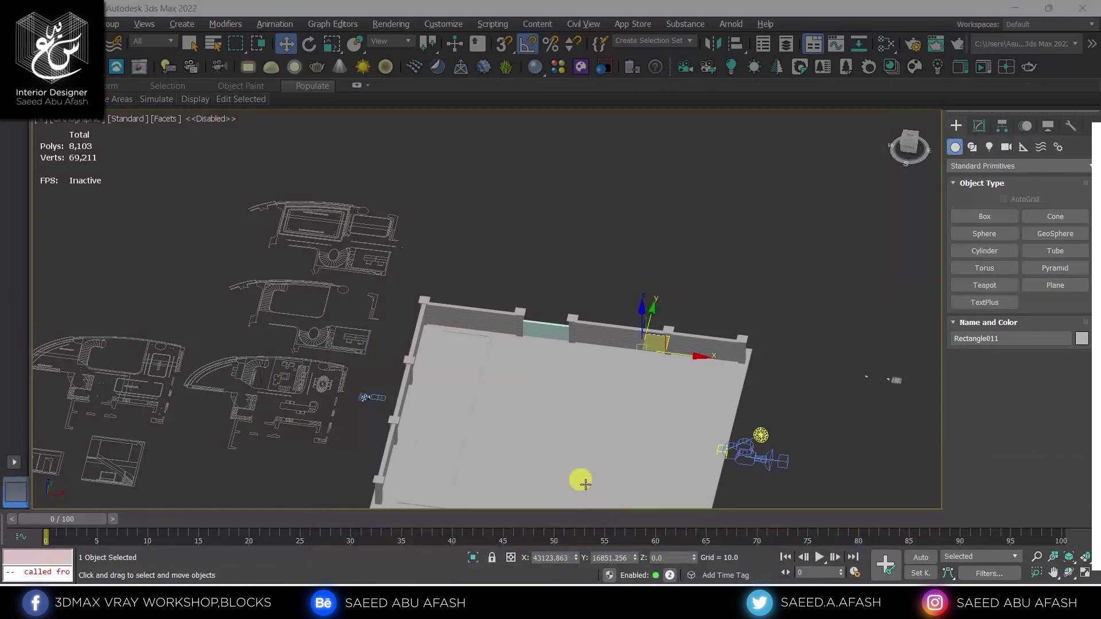
key("t")
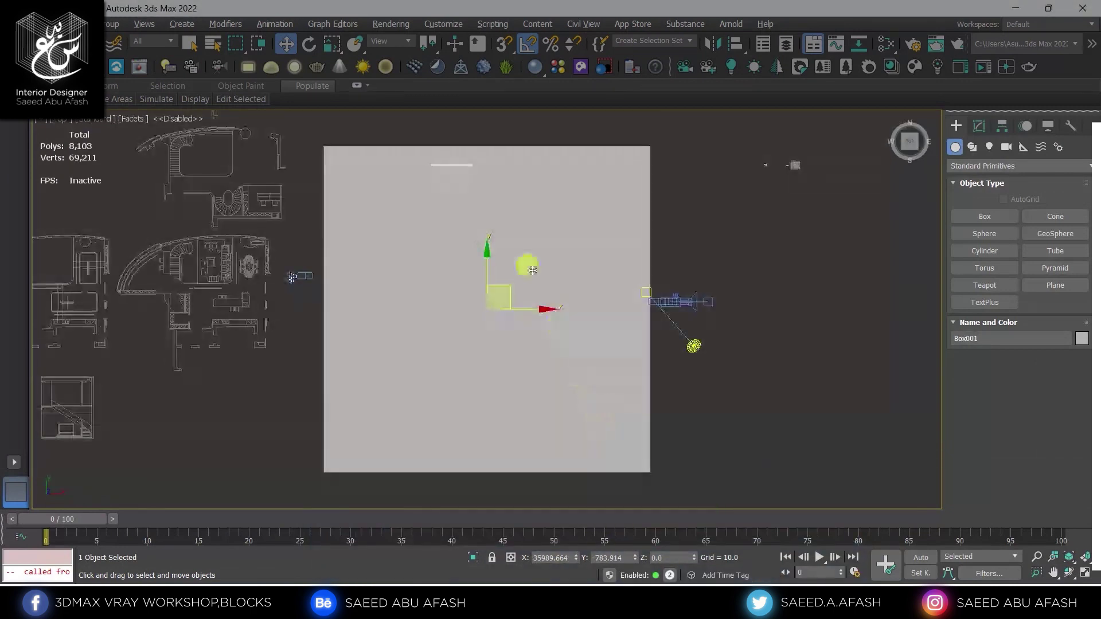
scroll(351, 307, "down", 3)
left_click(425, 269)
scroll(428, 275, "up", 4)
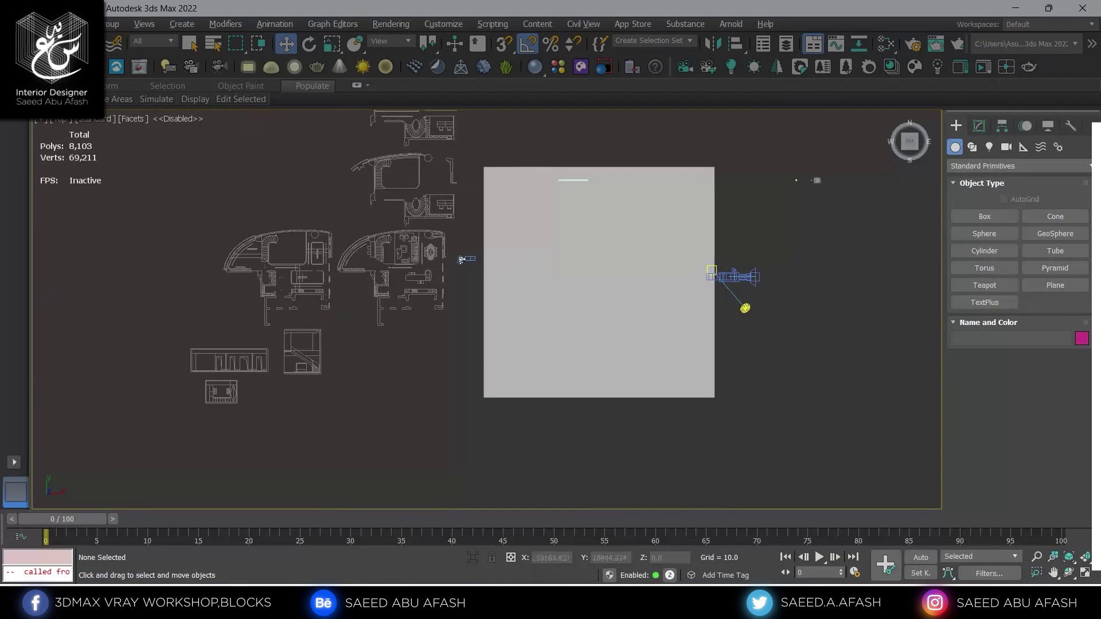
Step: Merge from paving_stone_type_3_corona_2011.max in GATE\GATE\maps\BLOCKS\CONCRETE TILE
left_click(11, 24)
mouse_move(68, 205)
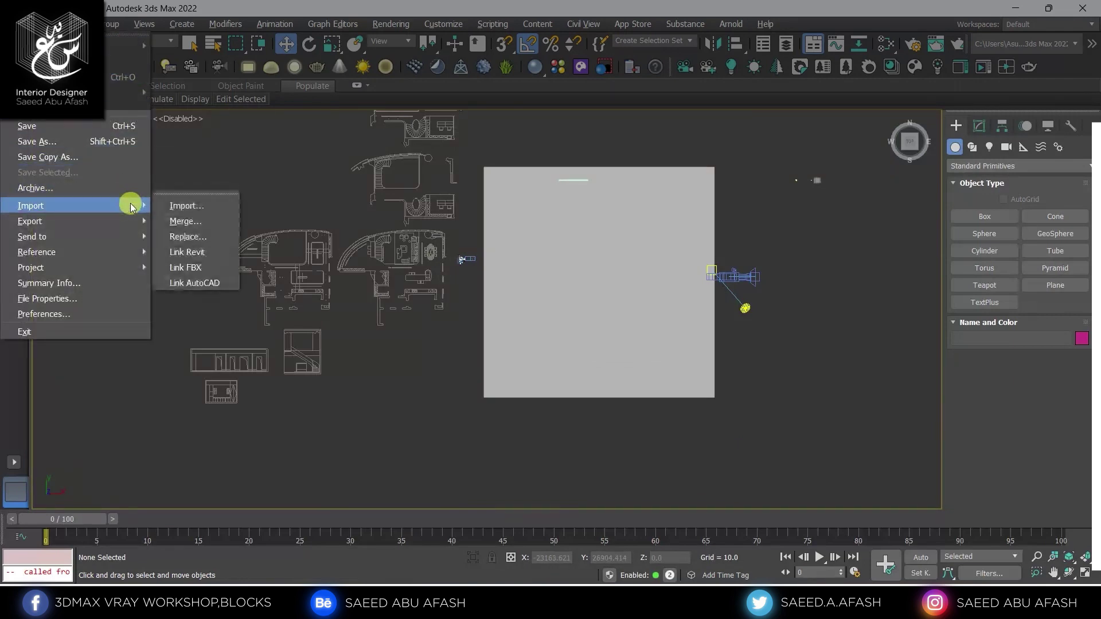
left_click(219, 221)
left_click(43, 166)
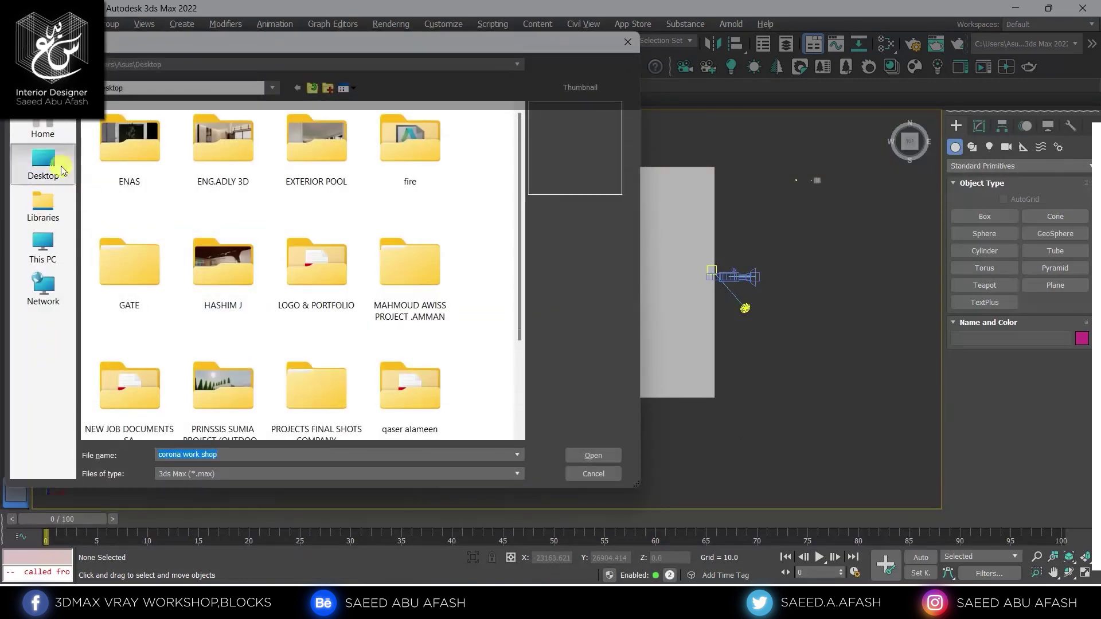
scroll(173, 177, "down", 3)
double_click(166, 293)
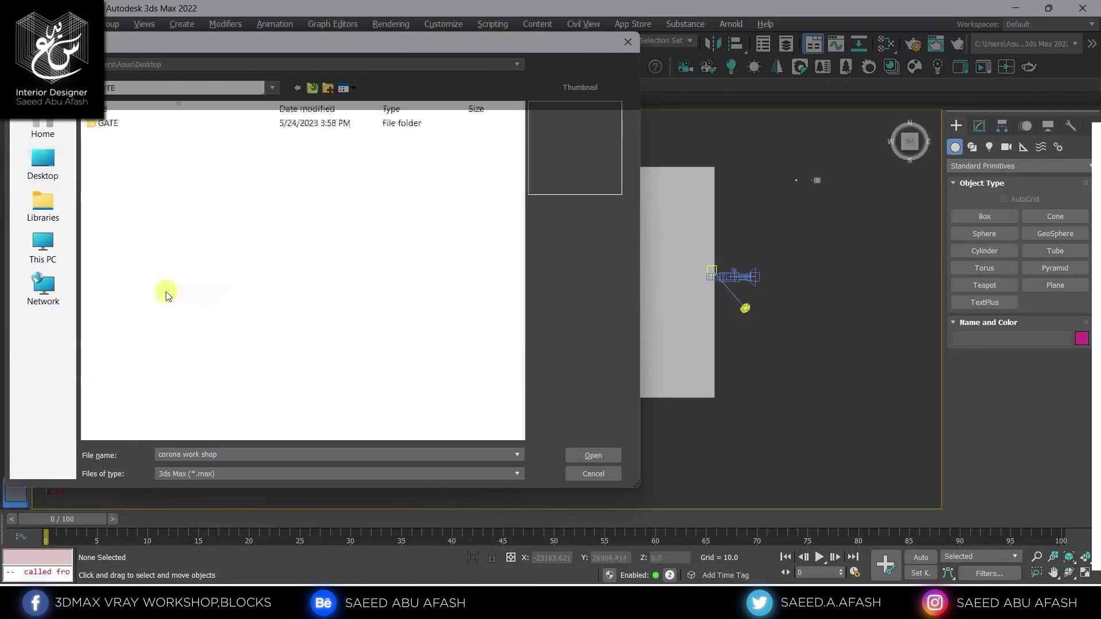
double_click(139, 130)
double_click(137, 127)
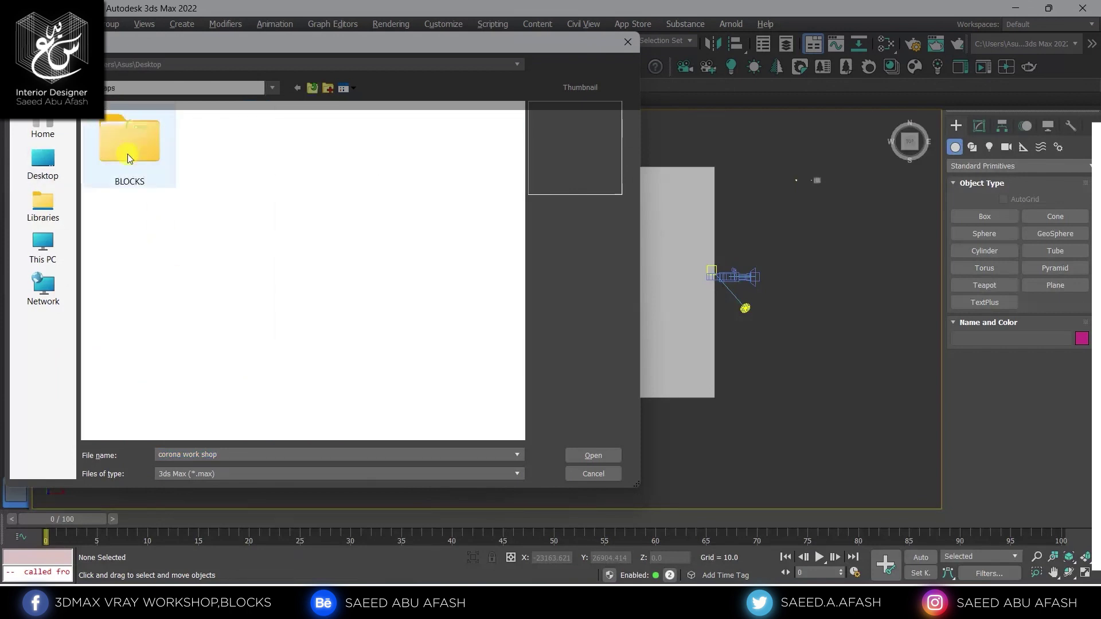
double_click(129, 155)
double_click(154, 125)
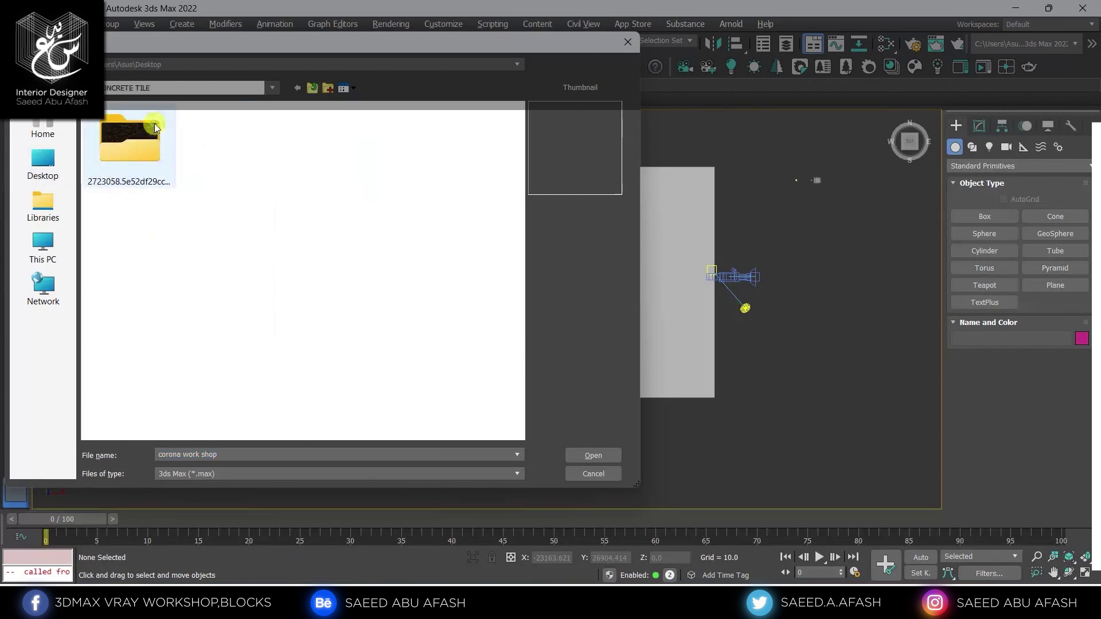
left_click(160, 124)
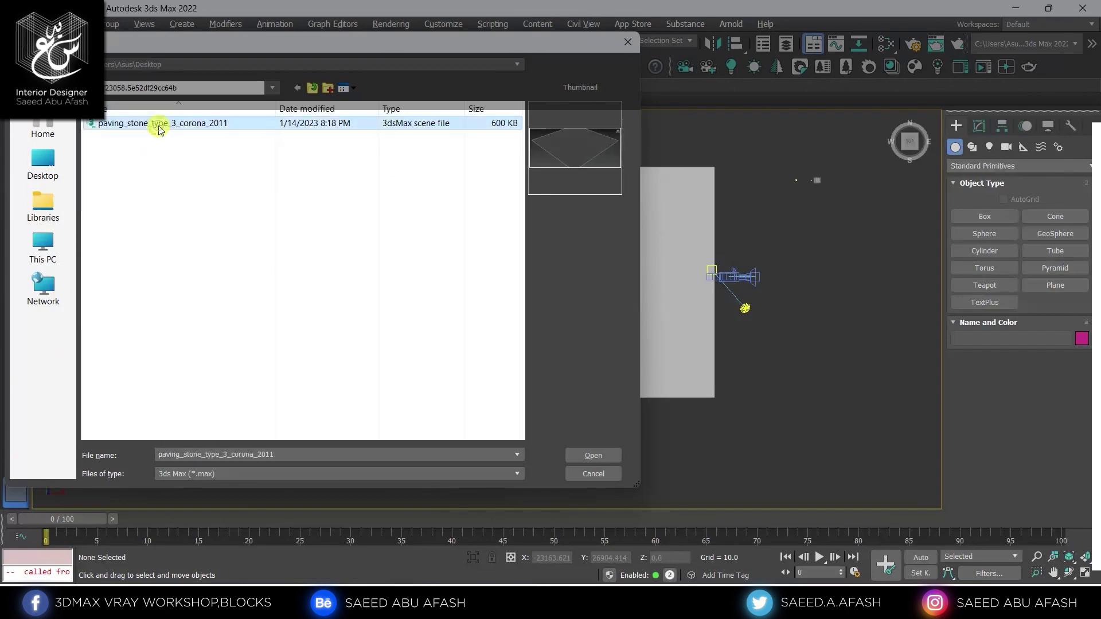
double_click(160, 125)
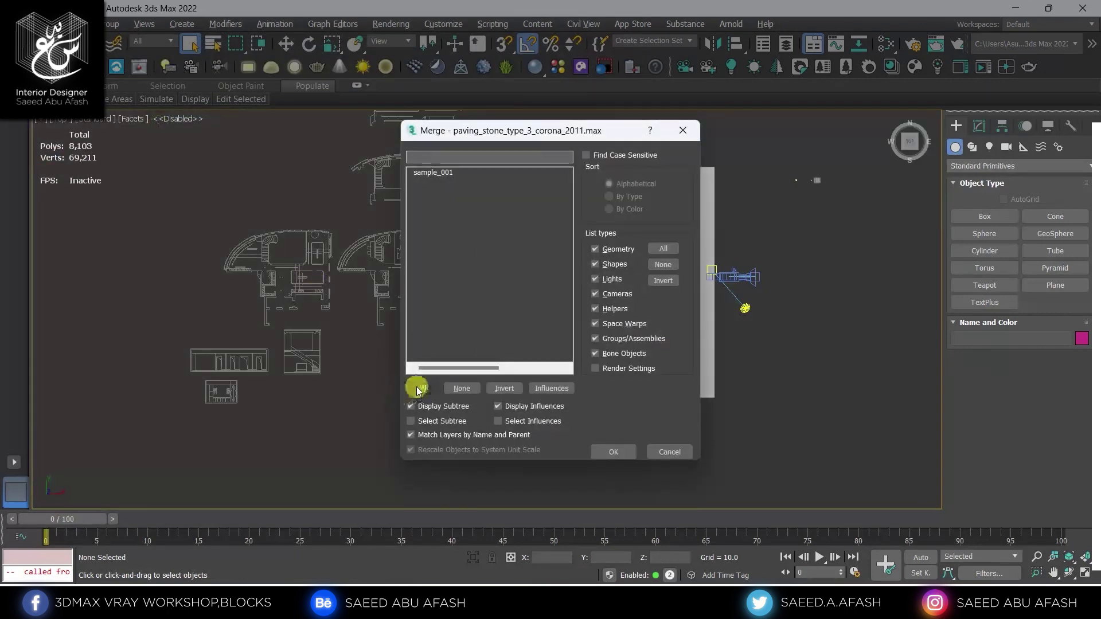
Step: Merge sample_001, dismissing the corruption warnings and Scene Converter
left_click(634, 457)
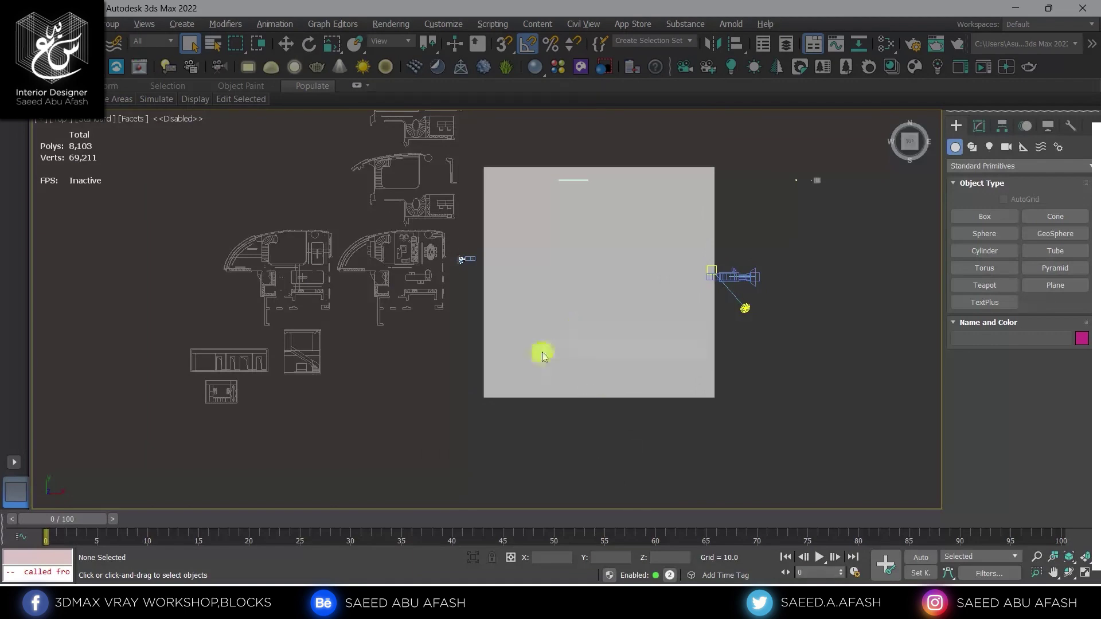
left_click(733, 238)
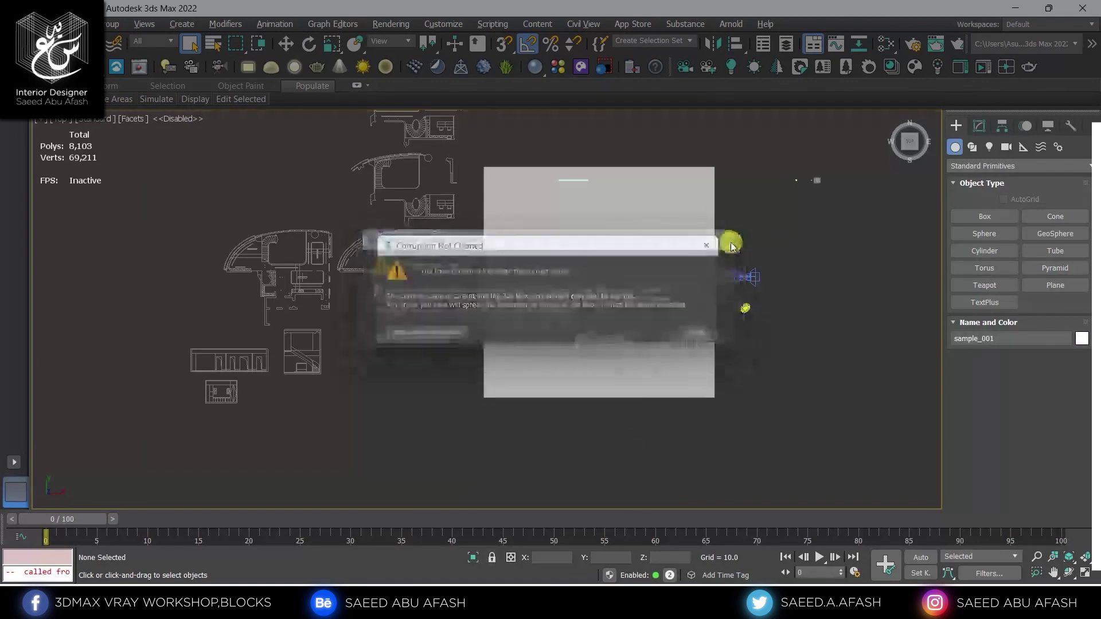
left_click(714, 242)
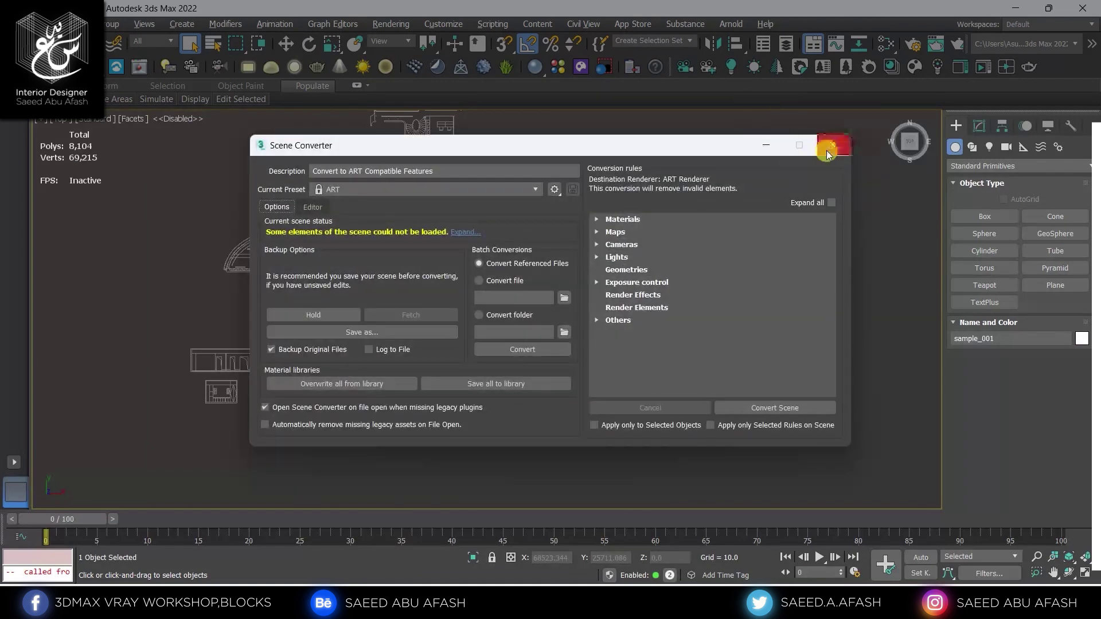
left_click(827, 154)
Step: Move sample_001 down-right beside the courtyard floor slab, then bring up the Slate Material Editor
key("w")
key("z")
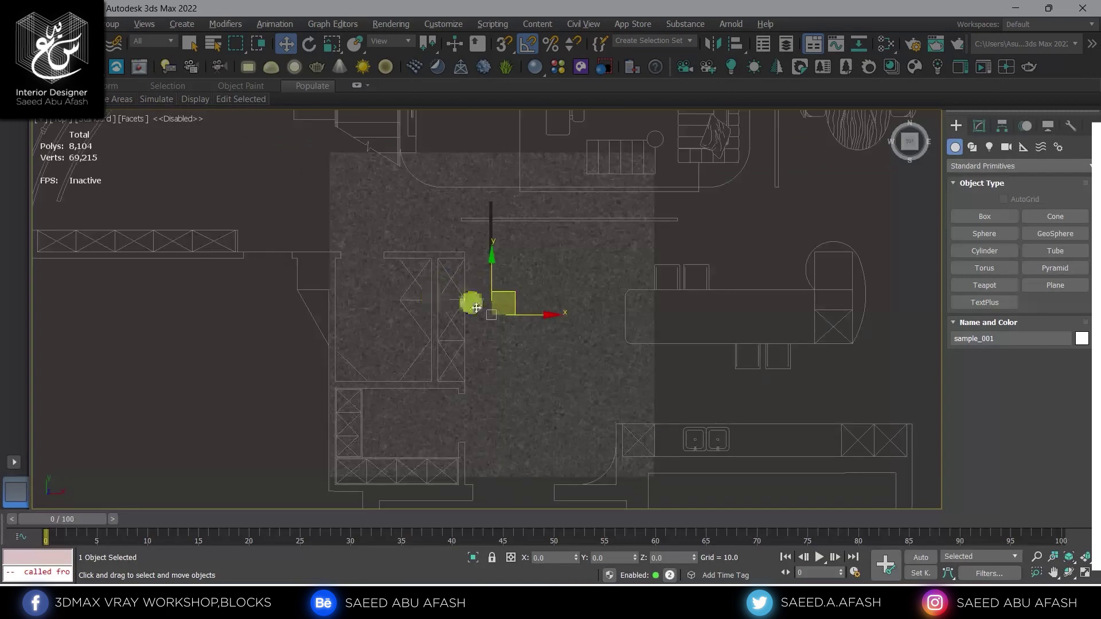
scroll(476, 308, "up", 3)
scroll(310, 262, "down", 10)
left_click_drag(319, 246, 499, 423)
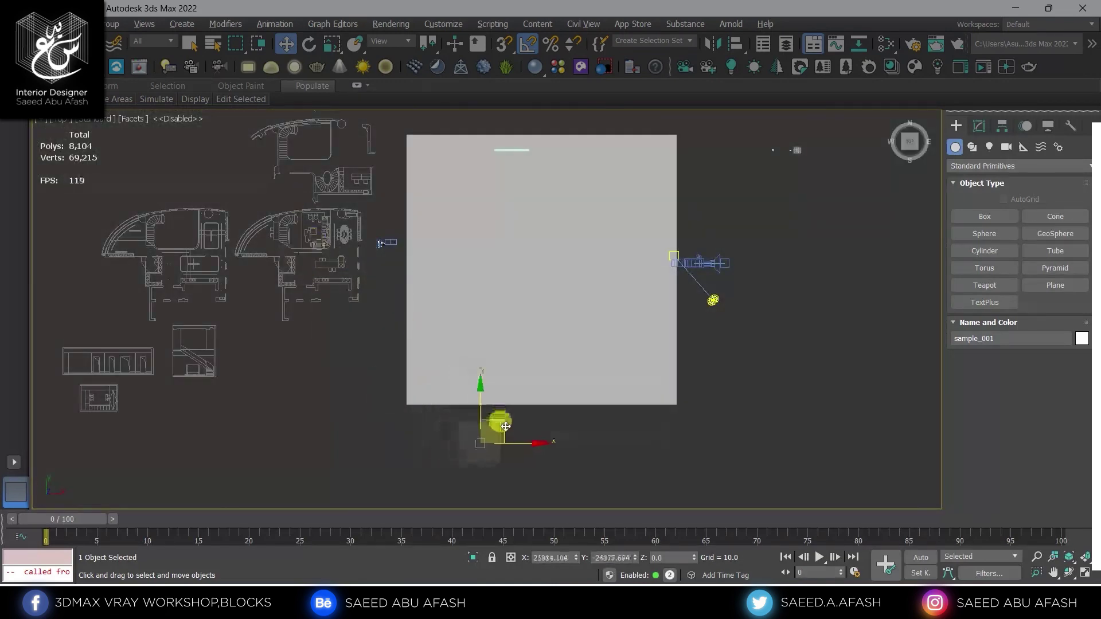
mouse_move(499, 423)
middle_mouse_down("alt")
mouse_move(511, 447)
mouse_move(411, 418)
mouse_move(421, 417)
mouse_move(403, 344)
mouse_move(421, 400)
mouse_move(460, 334)
mouse_move(571, 277)
mouse_move(472, 376)
mouse_move(451, 439)
mouse_move(524, 353)
mouse_move(558, 361)
mouse_move(538, 410)
middle_mouse_up("alt")
middle_click_drag(530, 427, 551, 425, "alt")
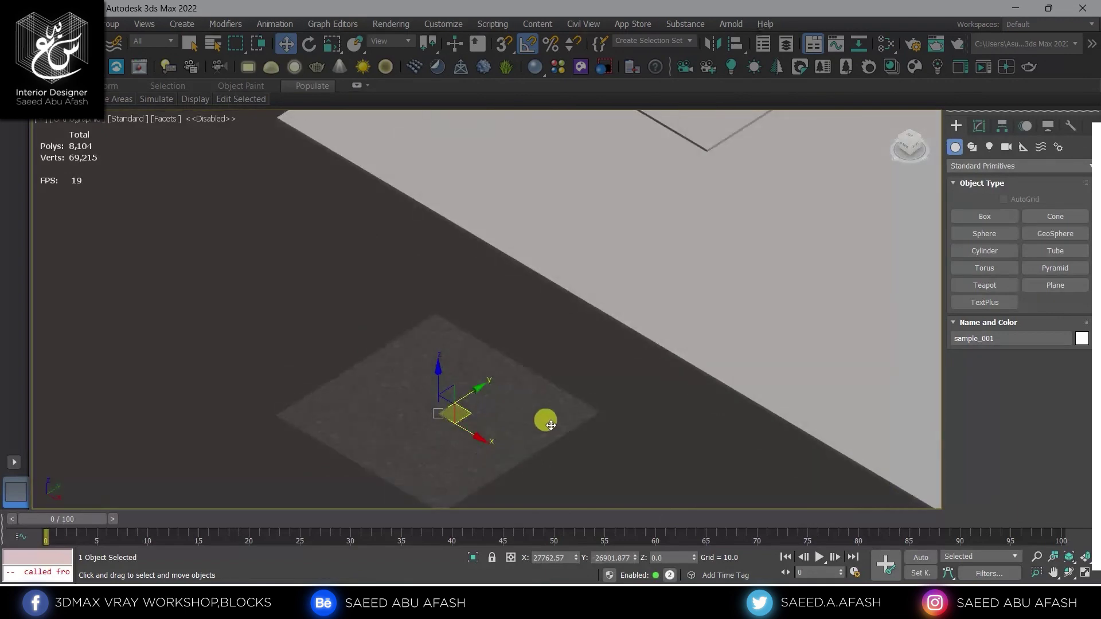
key("m")
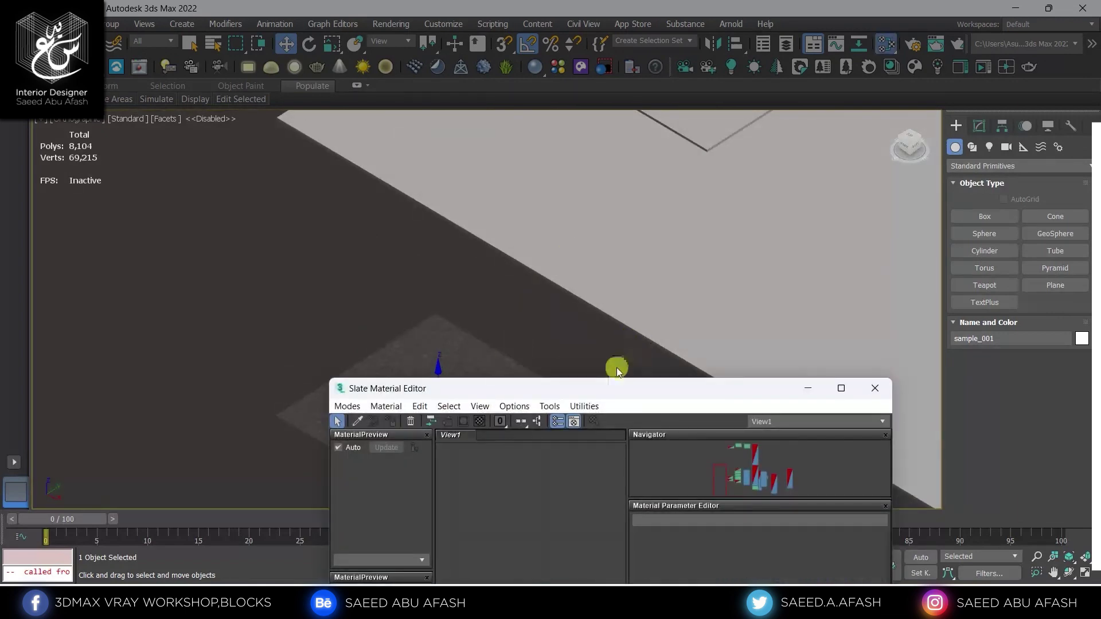
Step: Clear all existing material nodes from the Slate Material Editor
double_click(637, 393)
scroll(669, 266, "down", 5)
scroll(519, 363, "down", 5)
left_click_drag(735, 199, 275, 542)
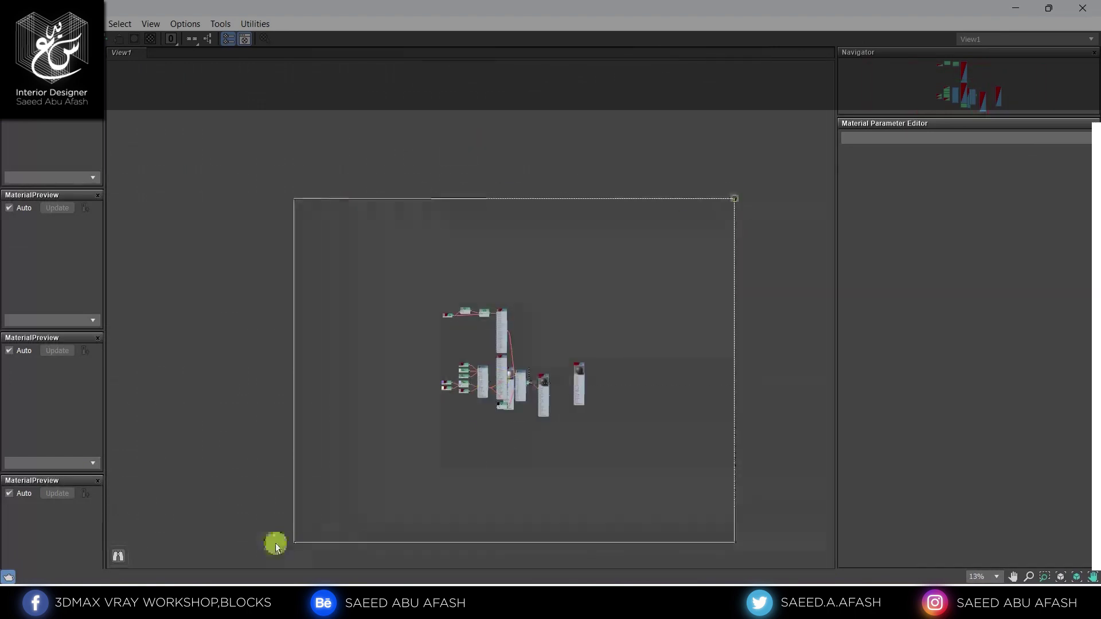
key("Delete")
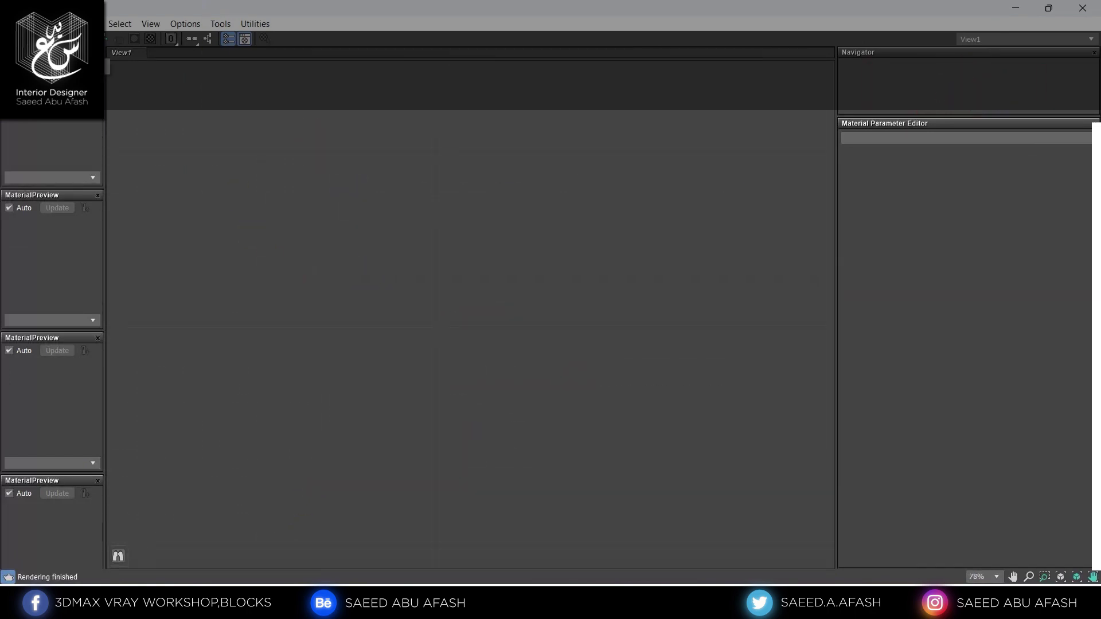
left_click_drag(192, 6, 523, 432)
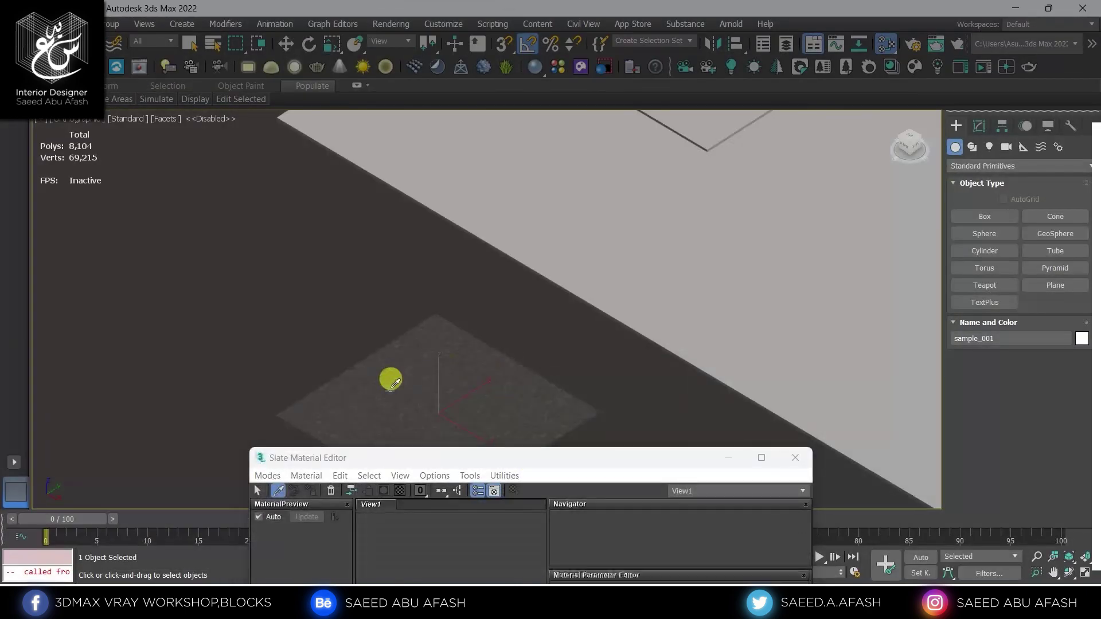
Step: Load the paving sample's paving_stone_type_3 material and preview it large
left_click(391, 379)
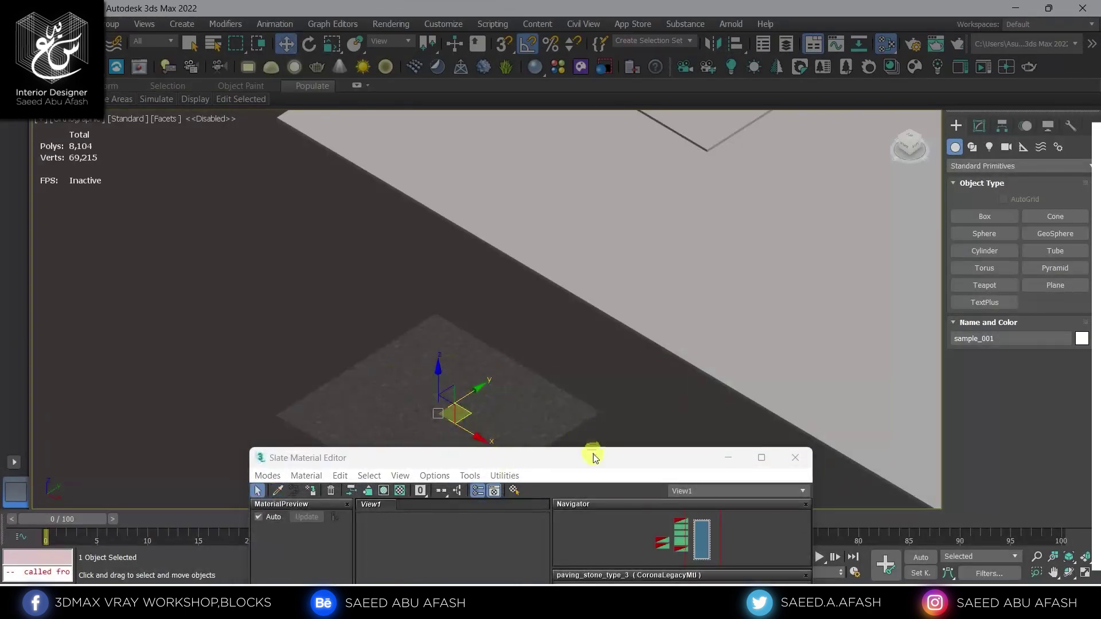
double_click(702, 457)
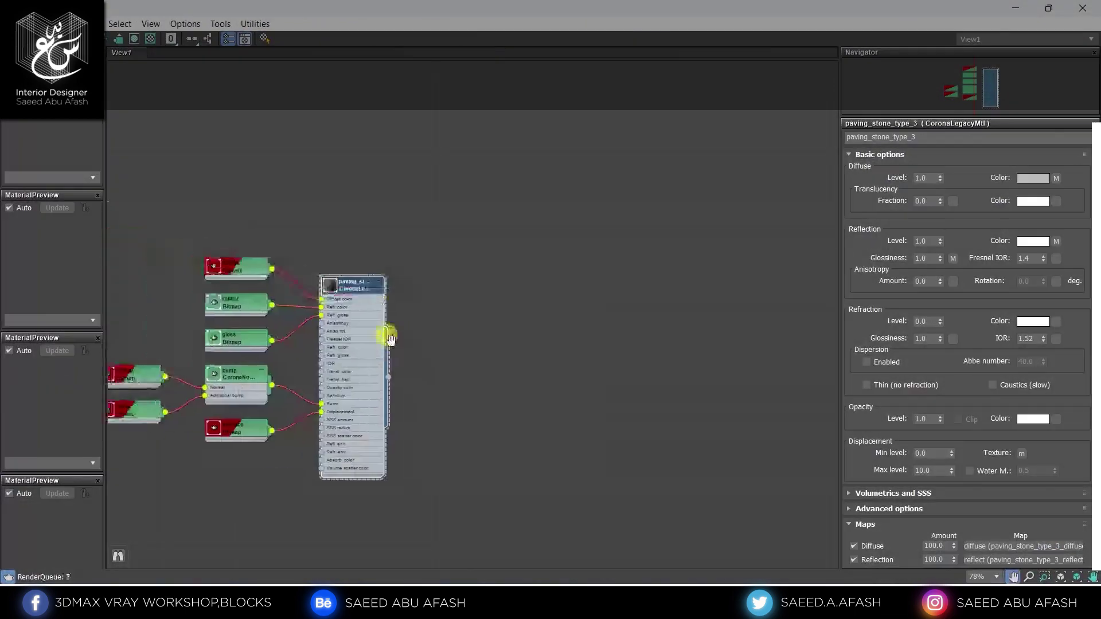
scroll(386, 331, "up", 3)
scroll(580, 269, "up", 3)
double_click(576, 269)
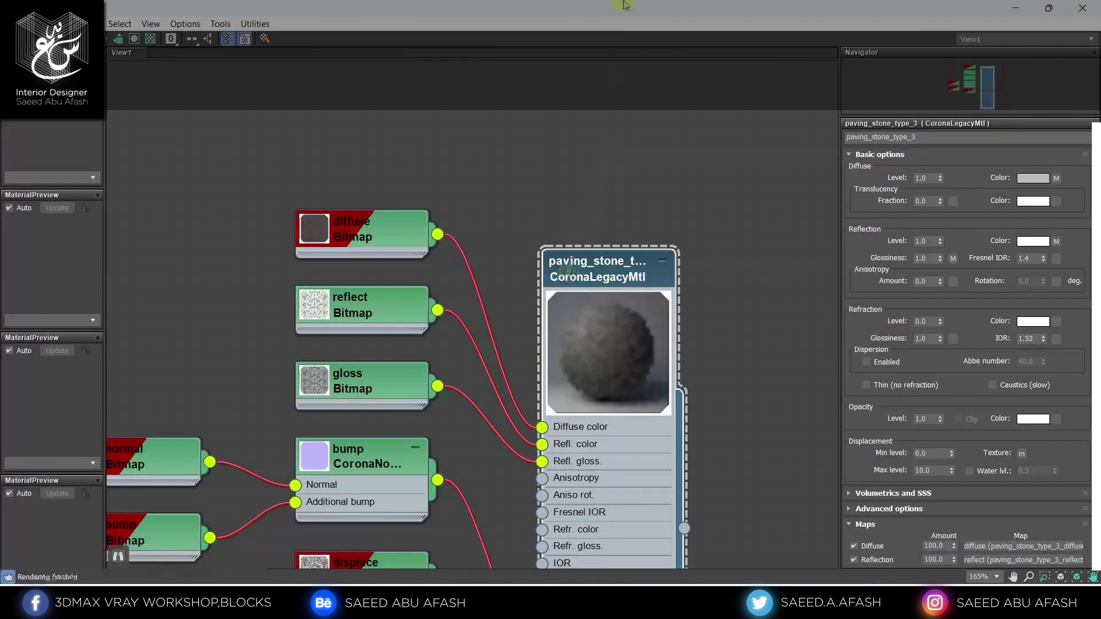
left_click_drag(625, 5, 620, 422)
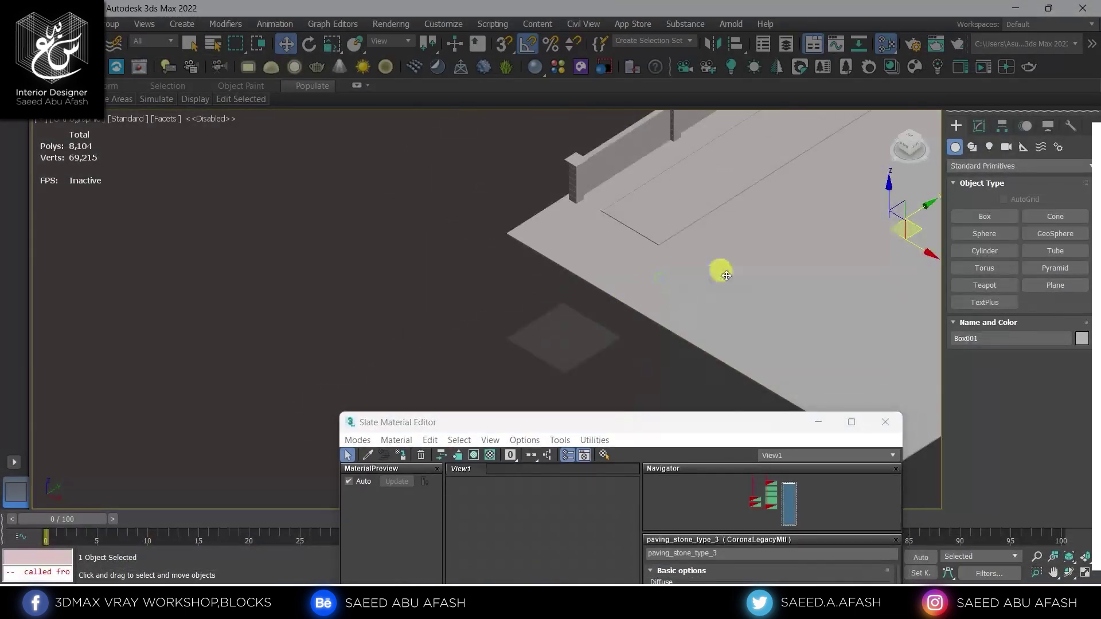
Step: Wire paving_stone_type_3 onto the floor Box001, then close the editor
middle_click_drag(726, 276, 497, 327)
middle_click_drag(503, 512, 546, 509)
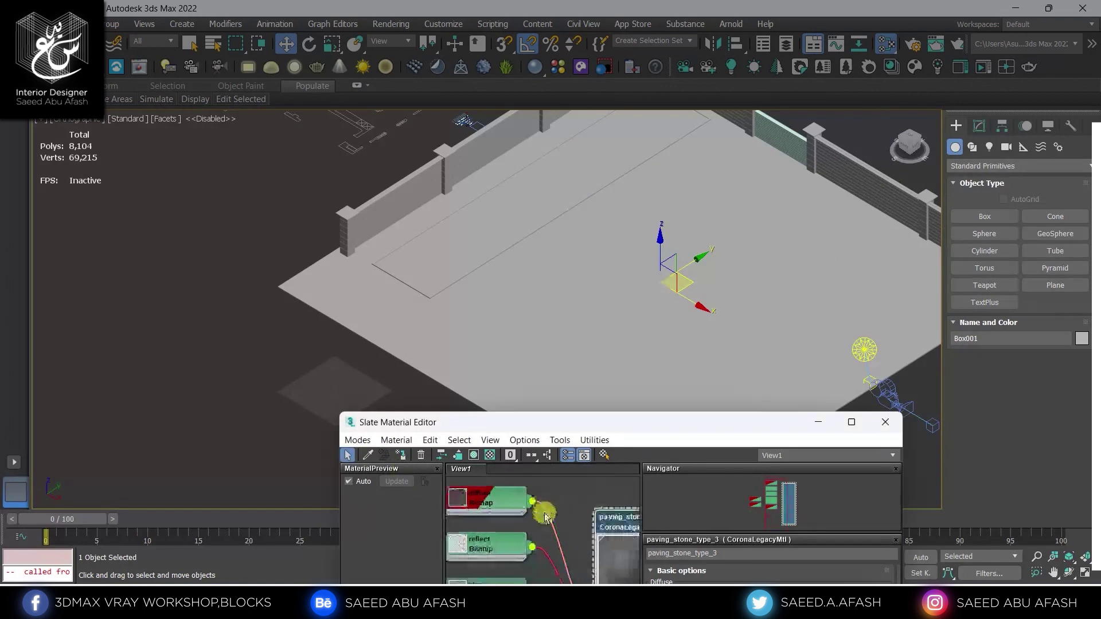
left_click_drag(631, 423, 588, 302)
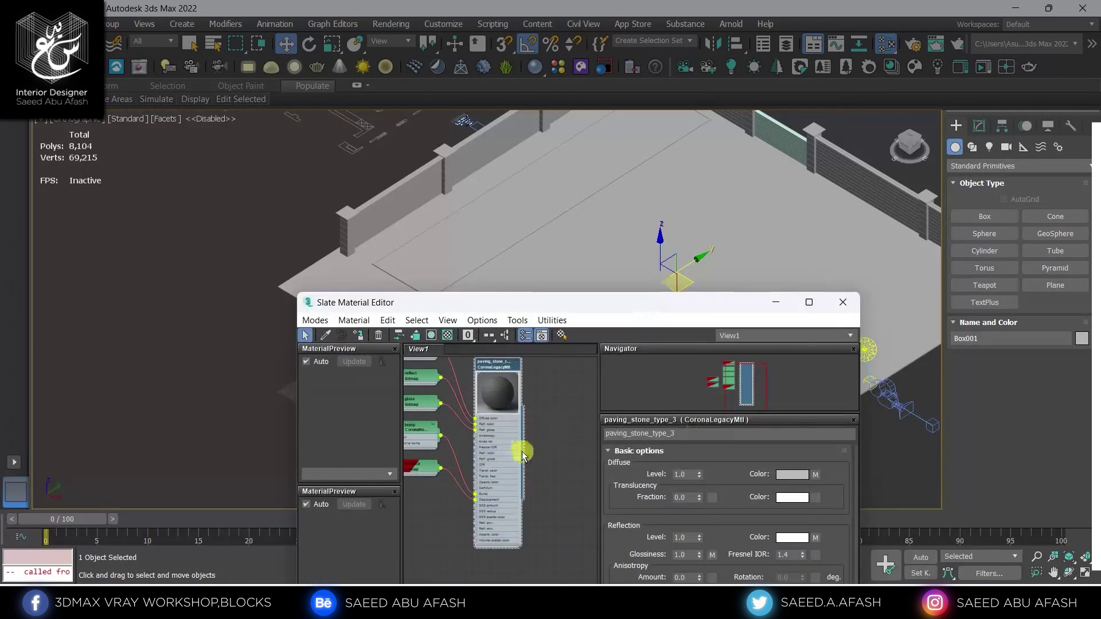
left_click_drag(524, 453, 623, 266)
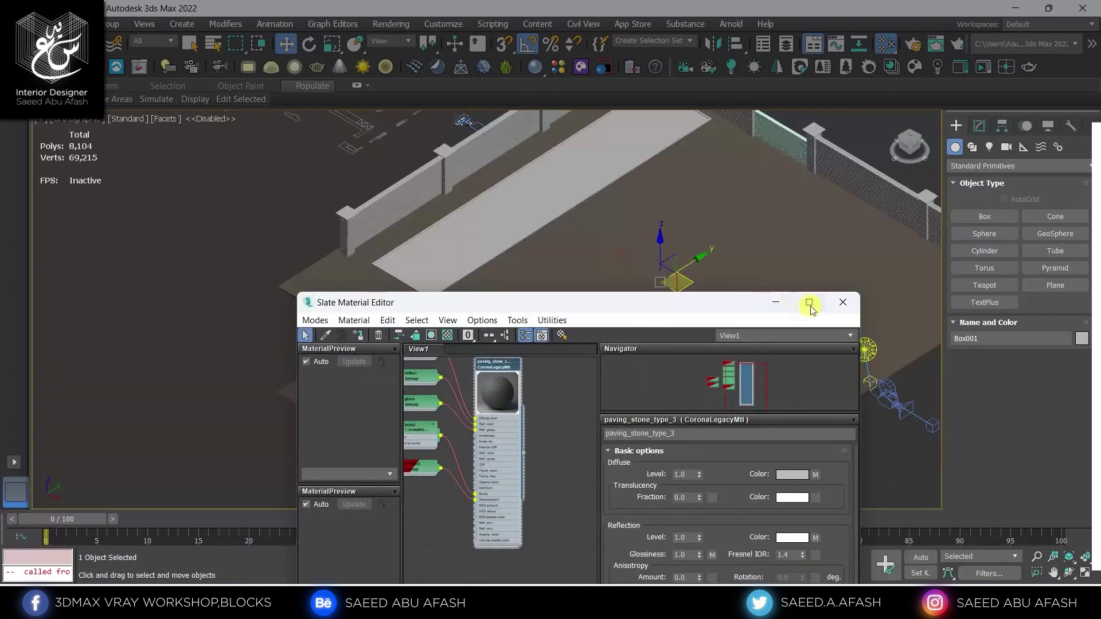
left_click(842, 302)
scroll(634, 322, "up", 3)
scroll(634, 322, "down", 3)
Step: Add a Box-type UVW Map to floor Box001 and scale its gizmo down to tile the paving finer
middle_click_drag(860, 349, 562, 392)
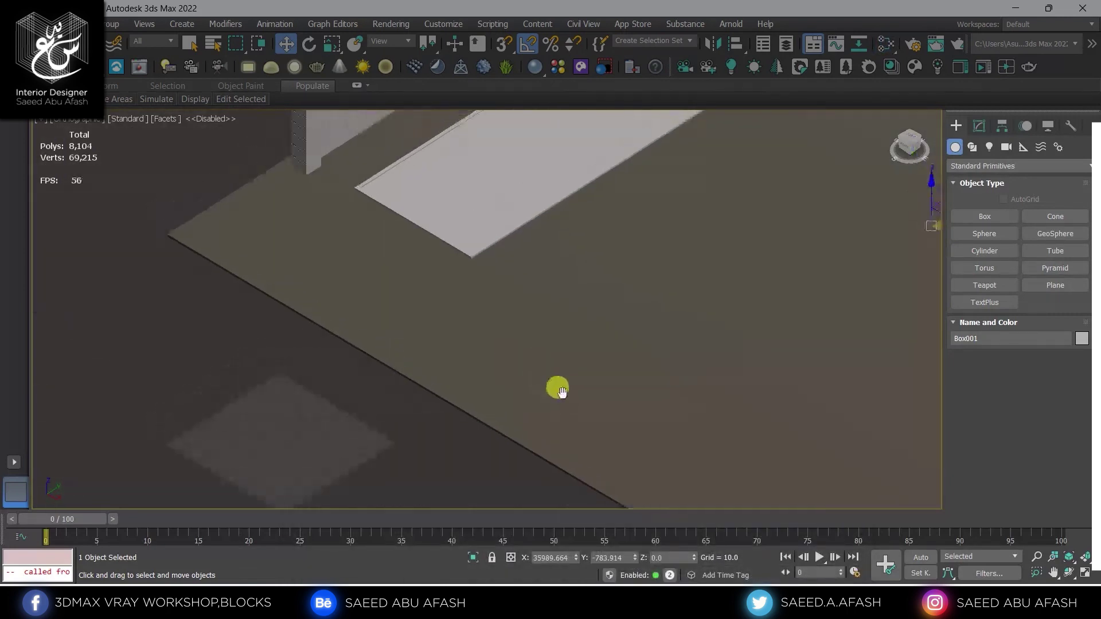
type("x")
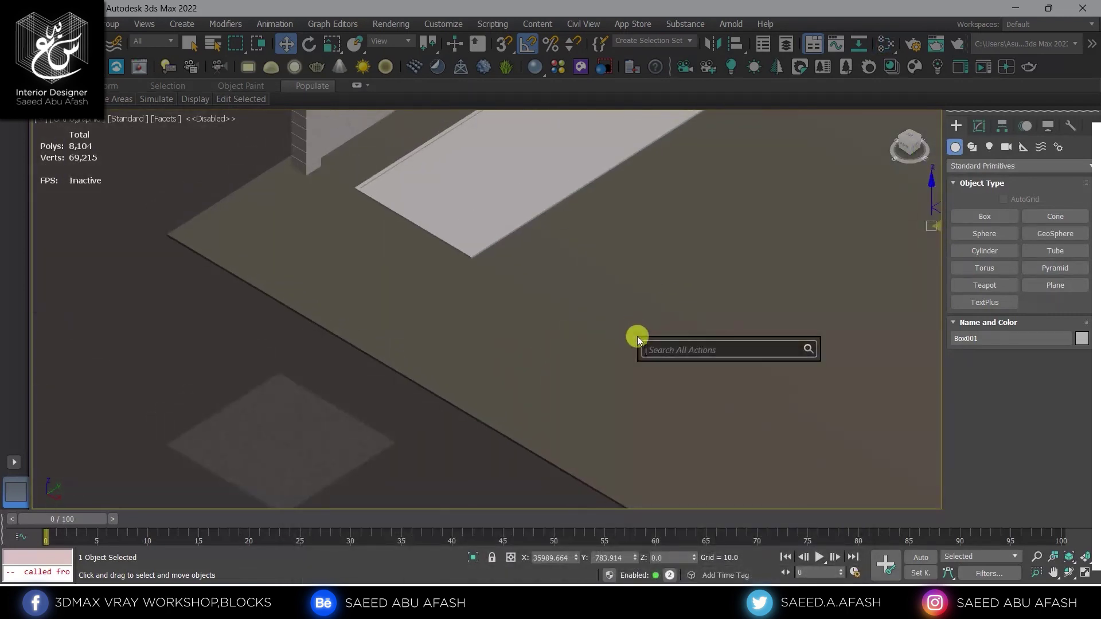
type("uvw")
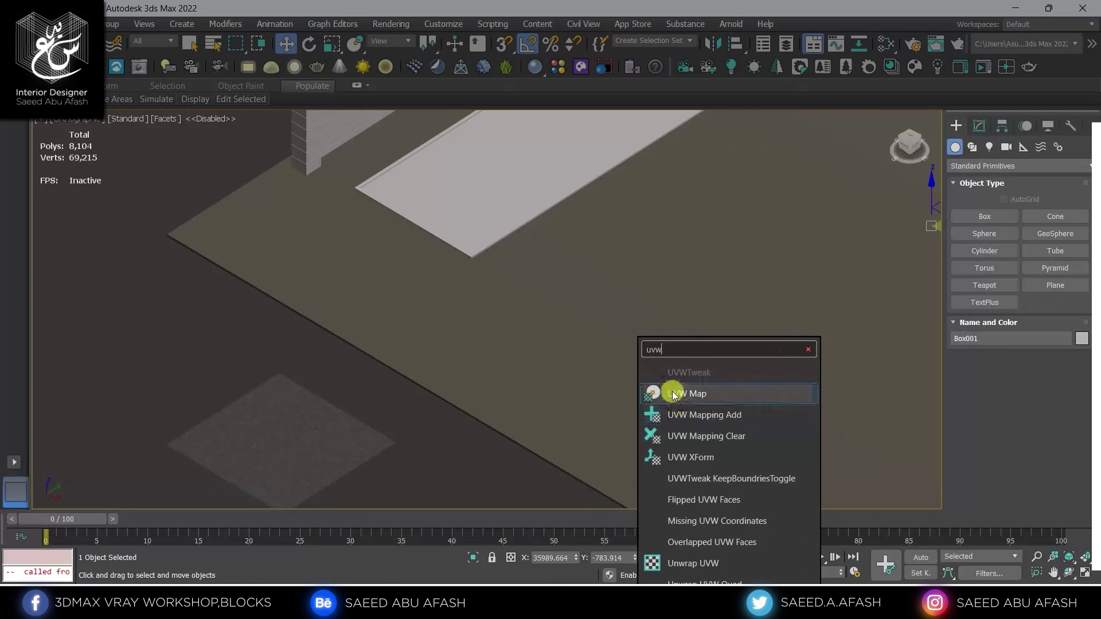
left_click(659, 388)
left_click(987, 393)
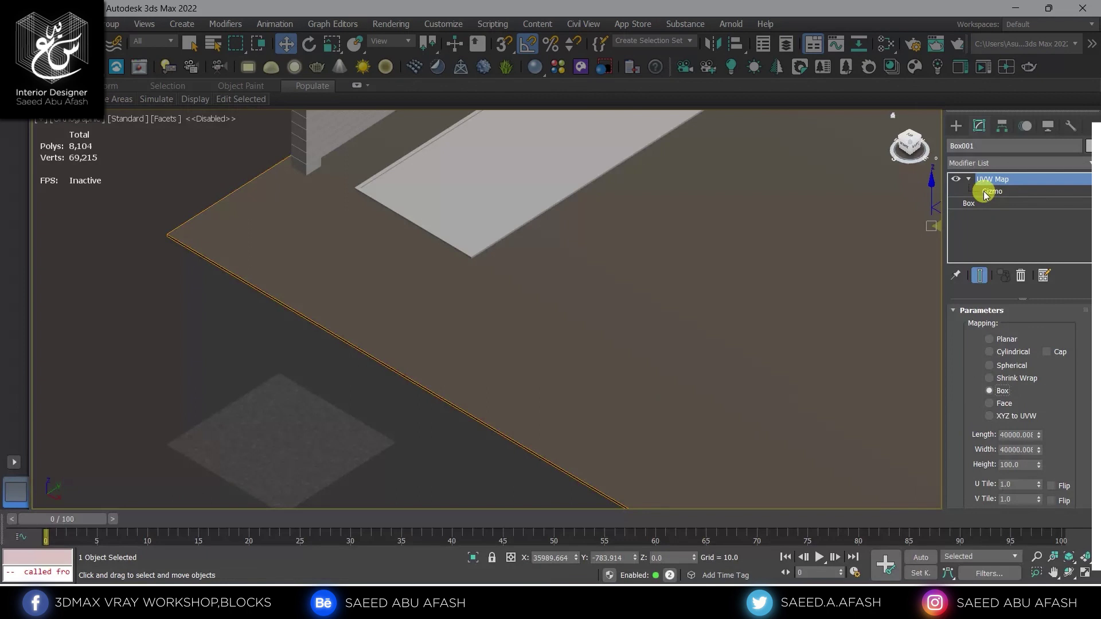
left_click(332, 46)
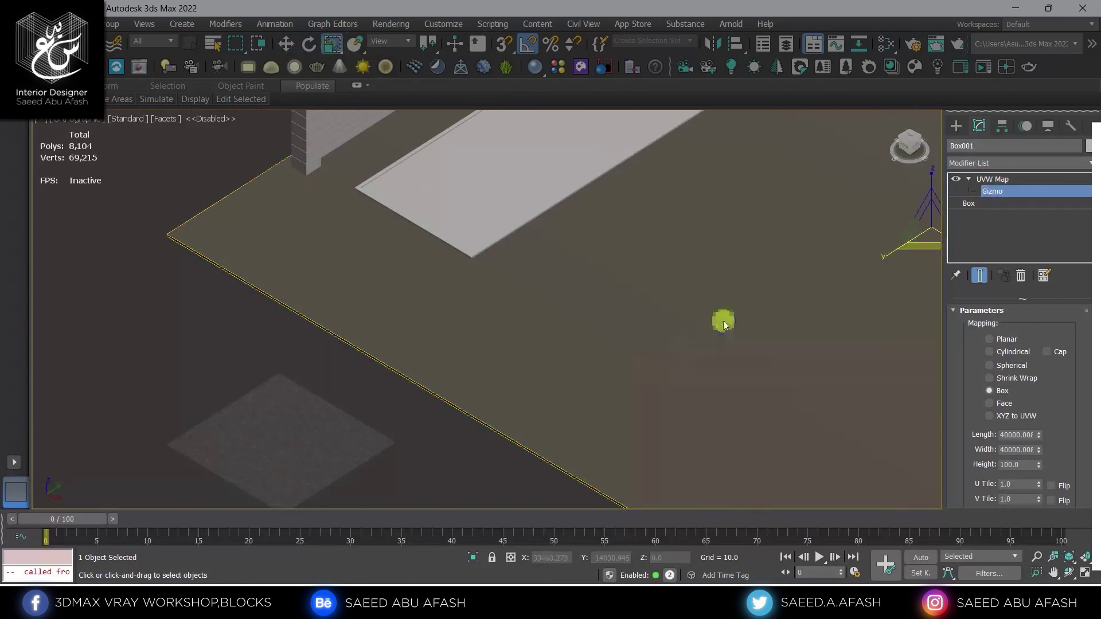
scroll(724, 319, "down", 5)
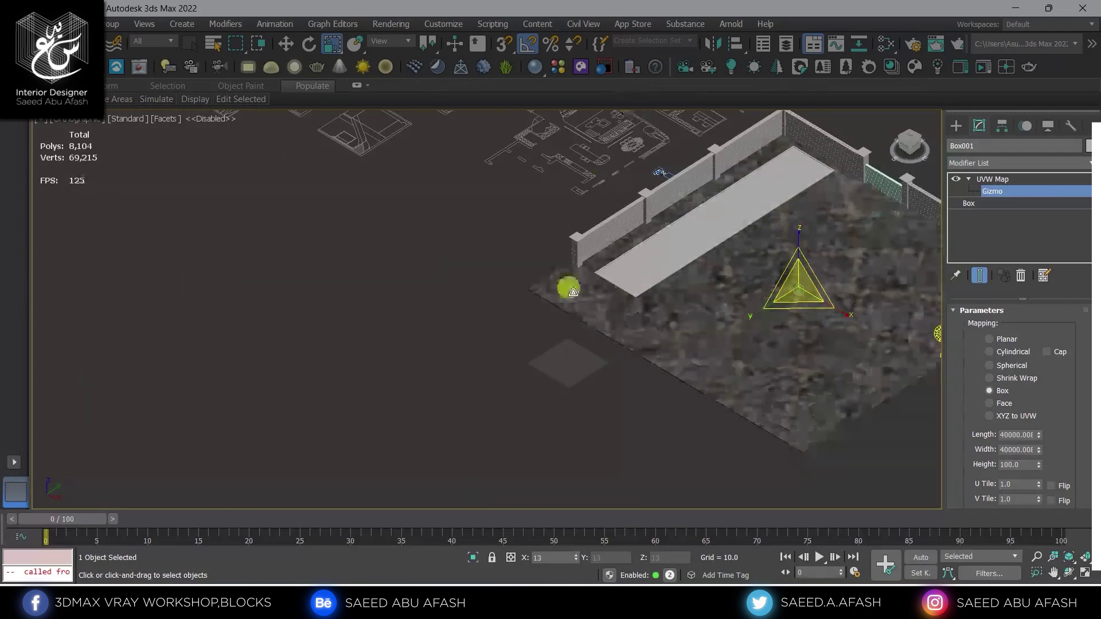
left_click_drag(867, 288, 781, 279)
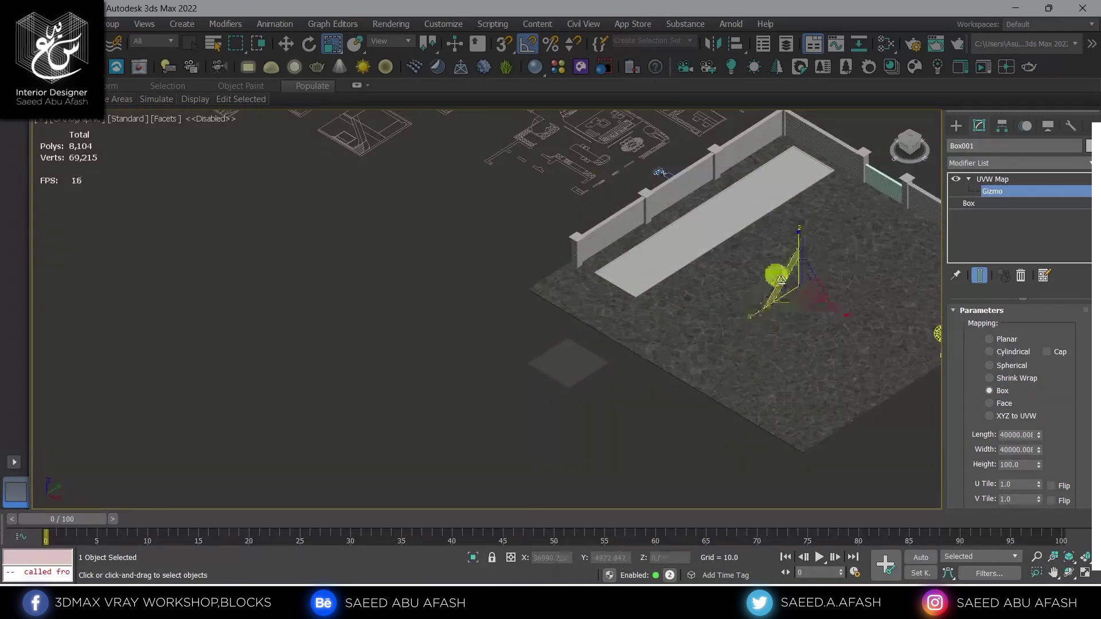
Step: Inspect the finer paving tiling on the floor in Top and tilted views
scroll(686, 339, "up", 3)
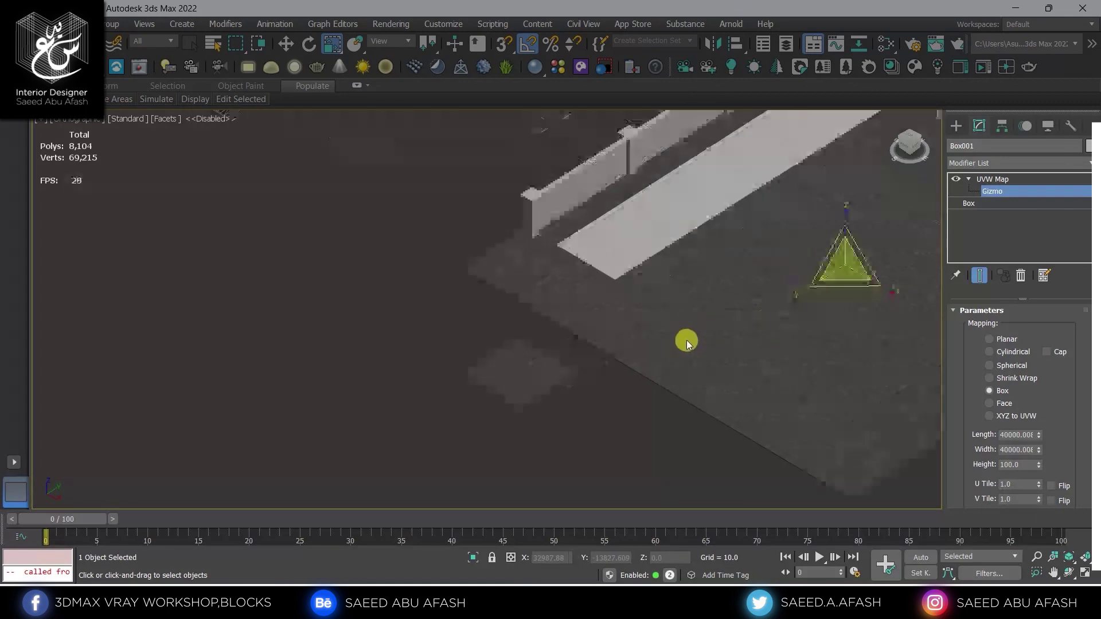
scroll(683, 356, "up", 3)
middle_click_drag(681, 356, 593, 351)
scroll(676, 284, "down", 2)
scroll(676, 284, "up", 2)
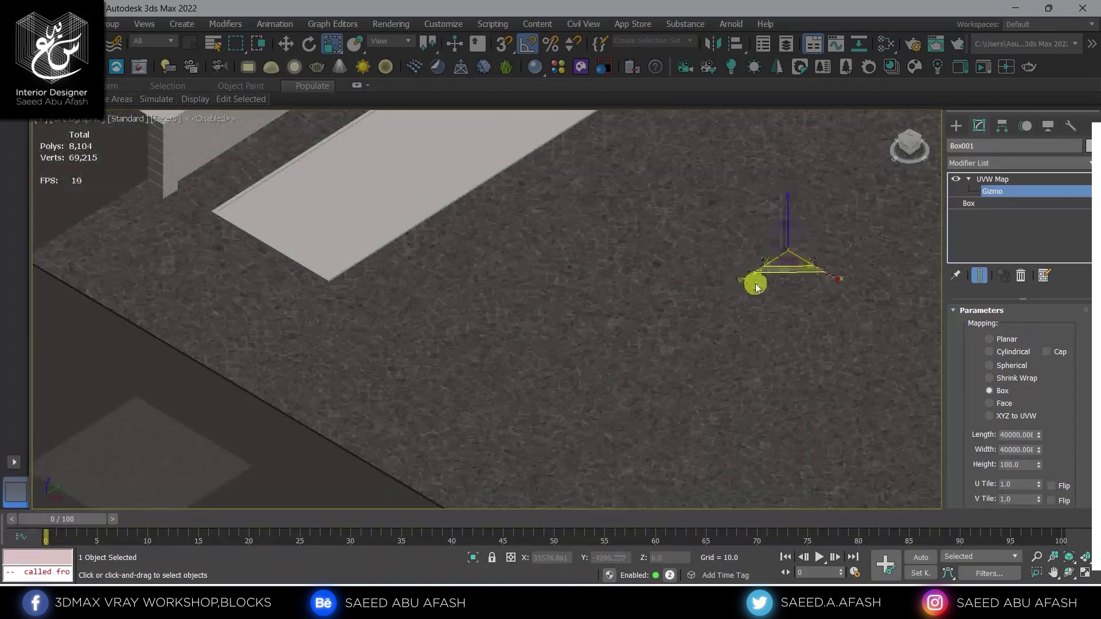
middle_click_drag(755, 283, 830, 258)
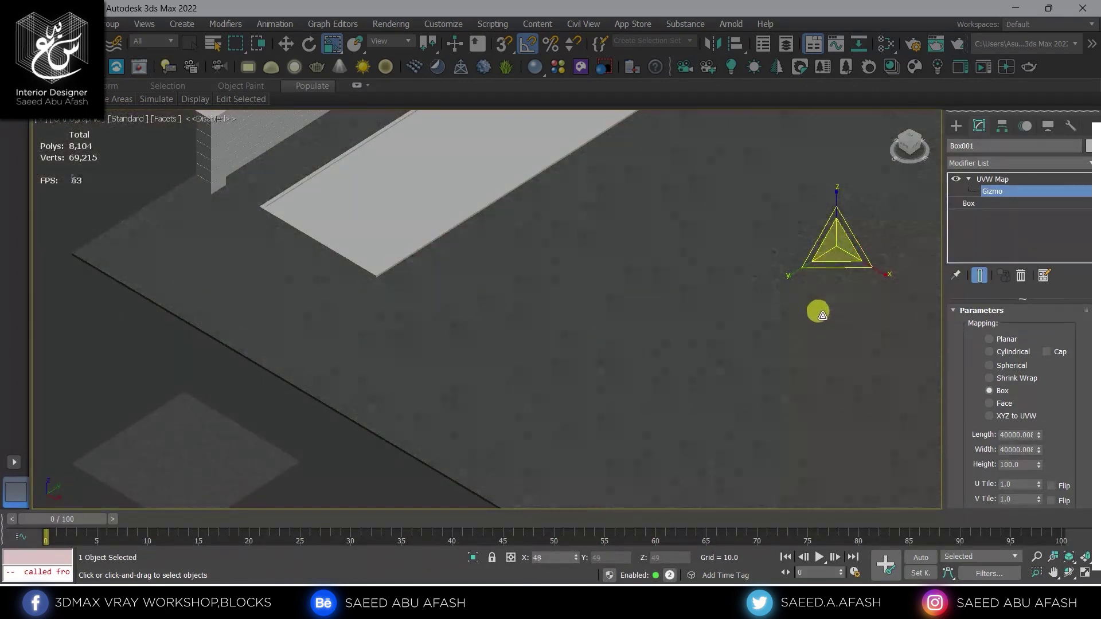
key("t")
scroll(598, 347, "down", 5)
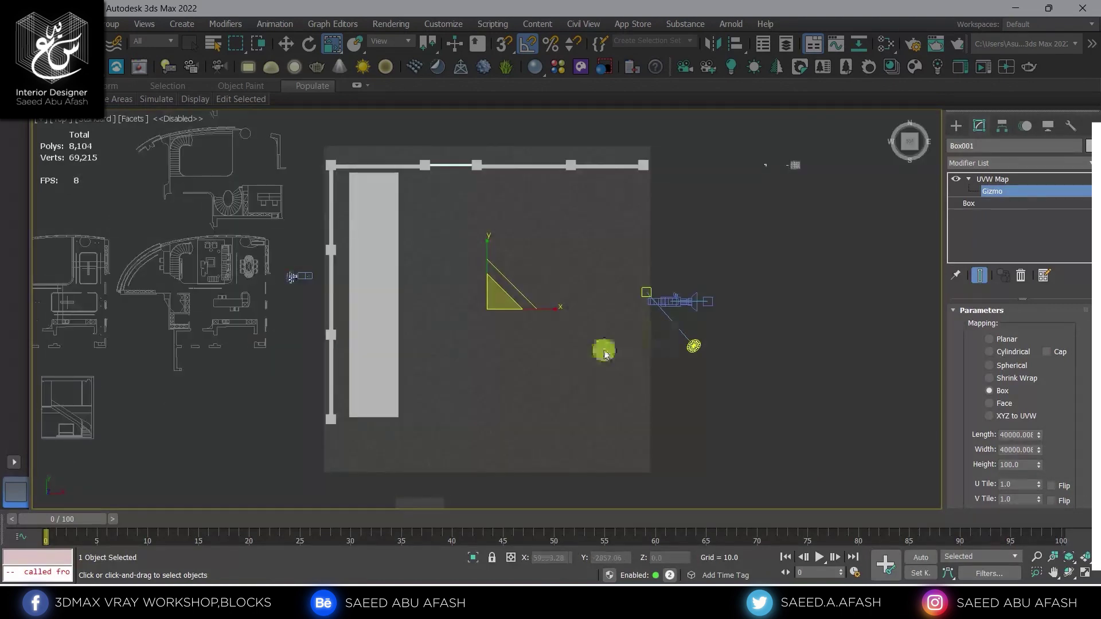
scroll(450, 293, "up", 3)
scroll(436, 333, "up", 3)
mouse_move(436, 332)
middle_mouse_down()
mouse_move(442, 433)
mouse_move(460, 416)
mouse_move(406, 372)
middle_mouse_up()
scroll(406, 372, "down", 5)
scroll(504, 221, "up", 1)
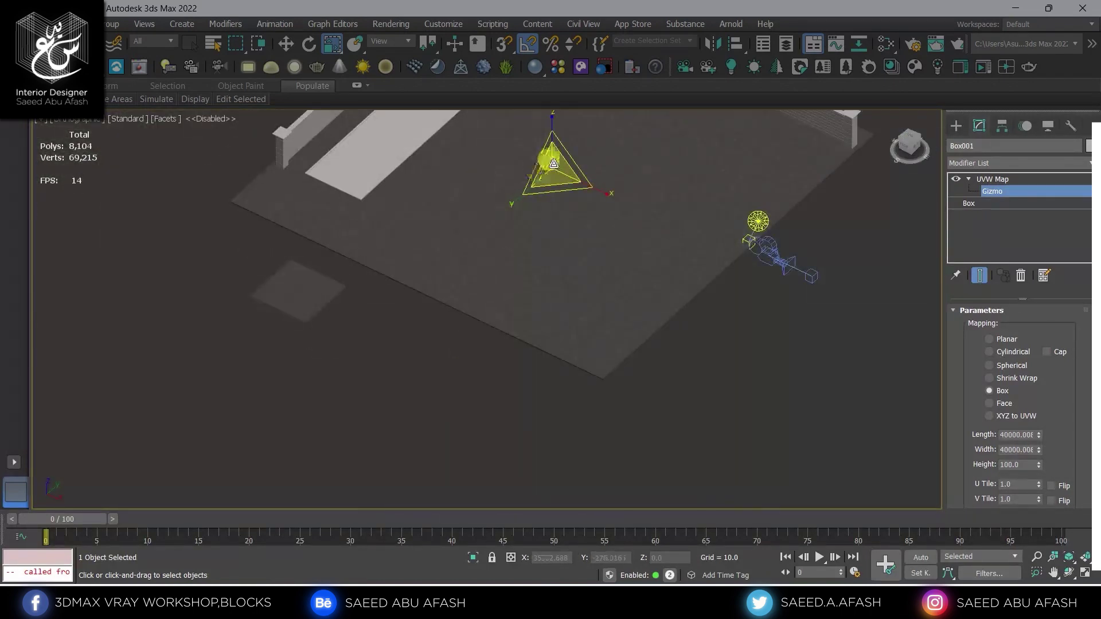
key("t")
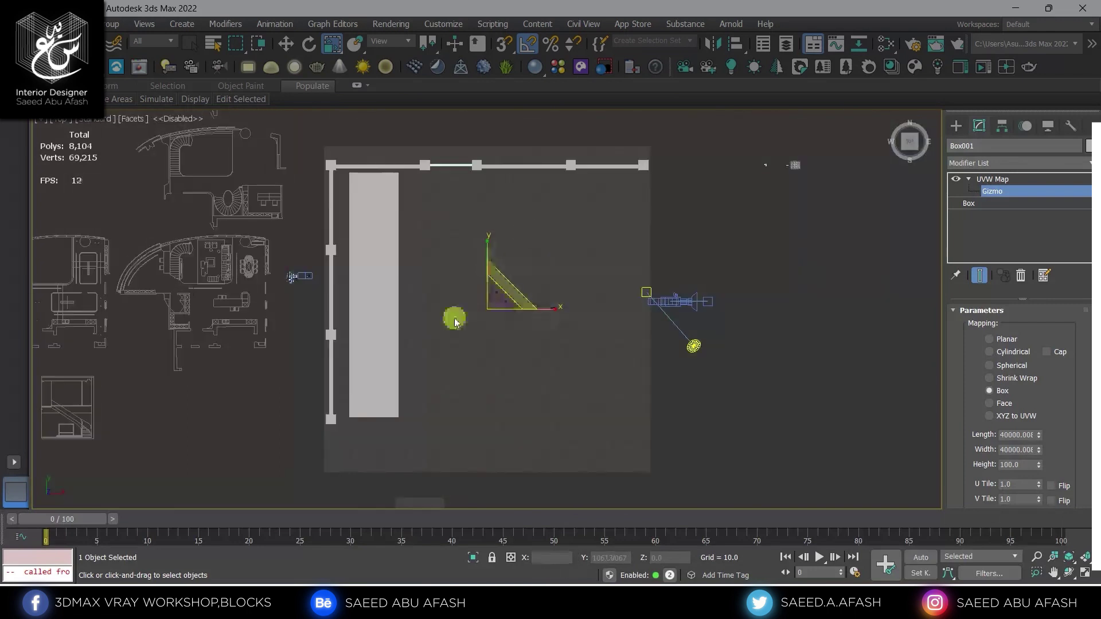
scroll(457, 381, "up", 3)
scroll(433, 263, "up", 2)
middle_click_drag(432, 263, 465, 187)
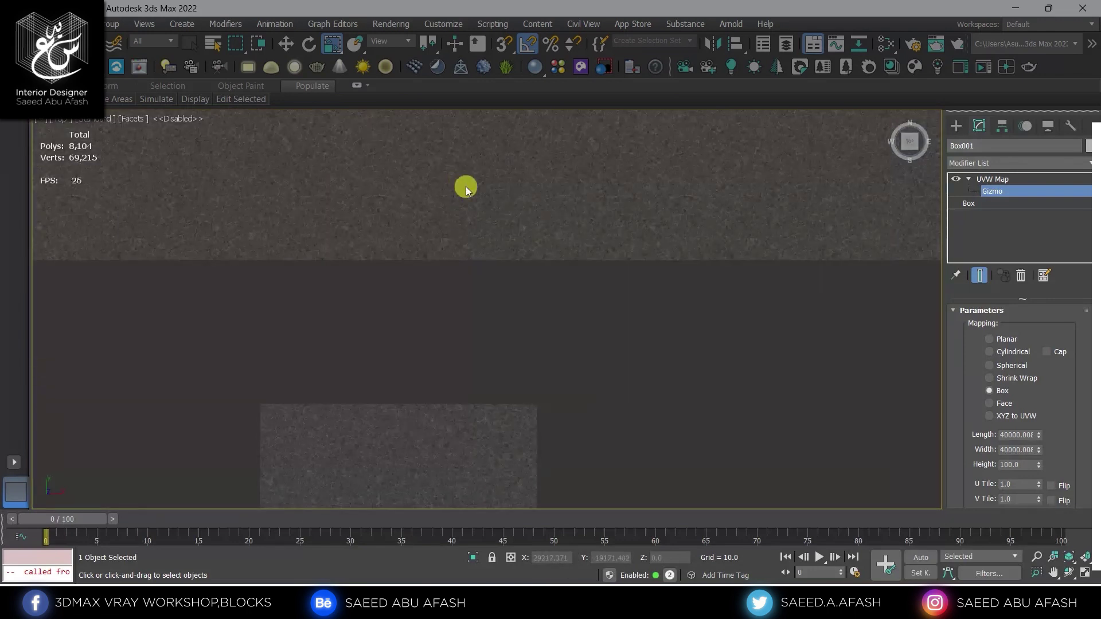
scroll(476, 275, "down", 4)
mouse_move(492, 360)
middle_mouse_down("alt")
mouse_move(459, 263)
mouse_move(552, 331)
middle_mouse_up("alt")
scroll(552, 332, "up", 2)
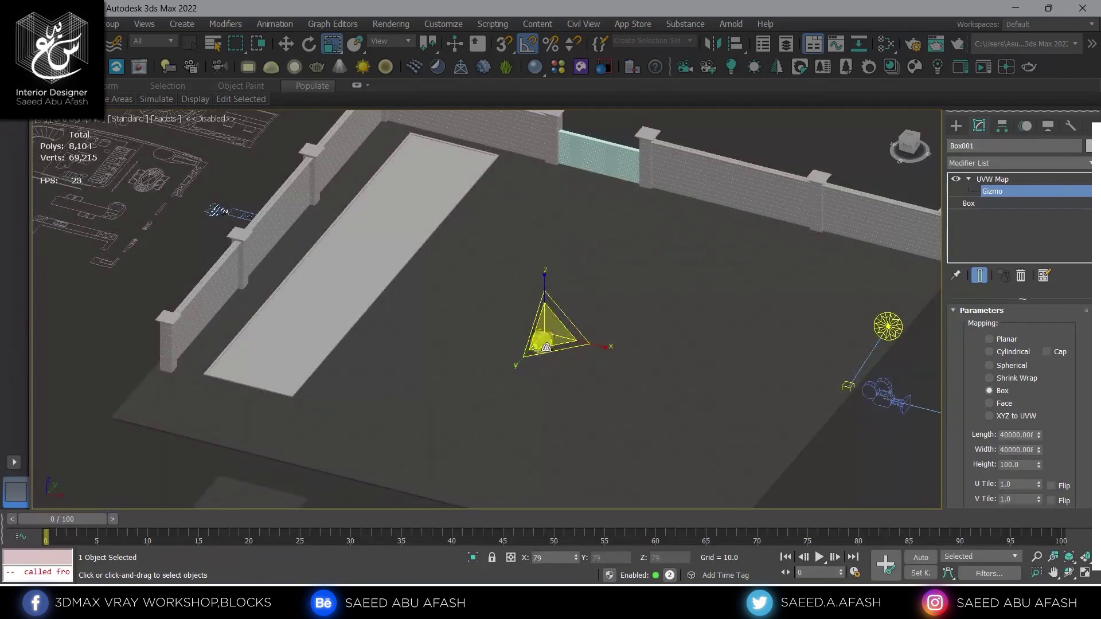
key("t")
scroll(492, 231, "up", 5)
scroll(492, 232, "up", 3)
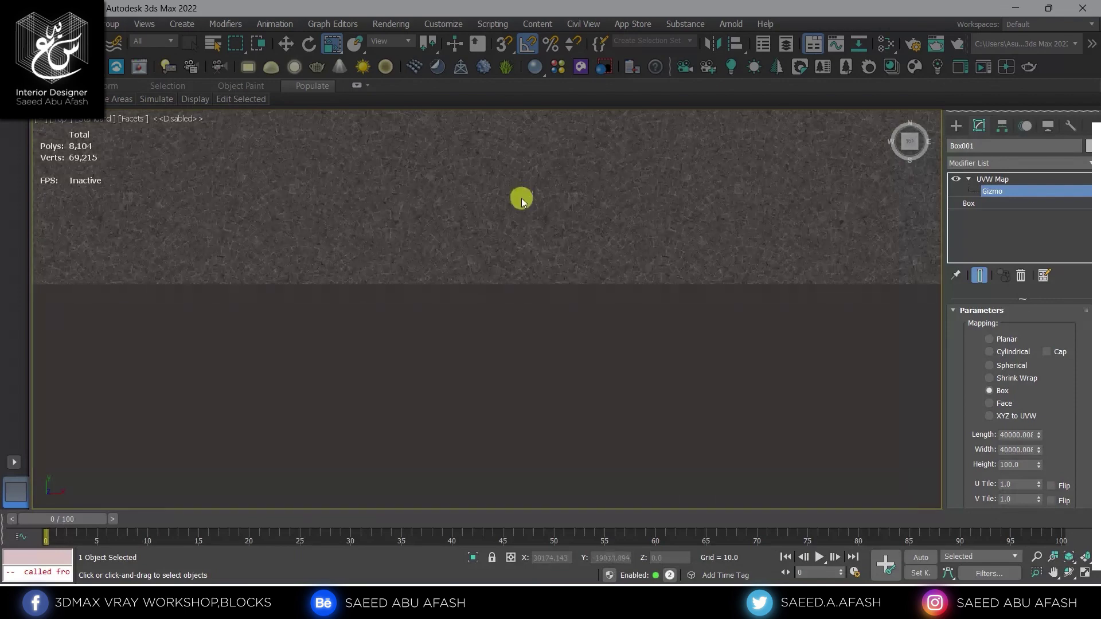
middle_click_drag(510, 236, 486, 128)
scroll(487, 131, "down", 8)
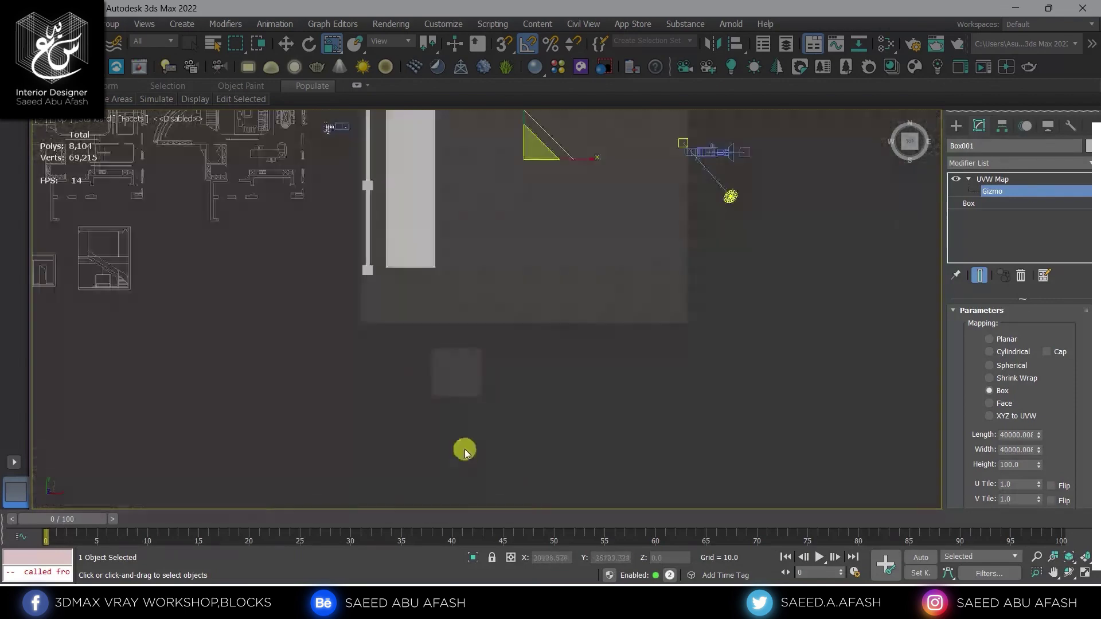
middle_click_drag(462, 450, 896, 177, "alt")
left_click(956, 126)
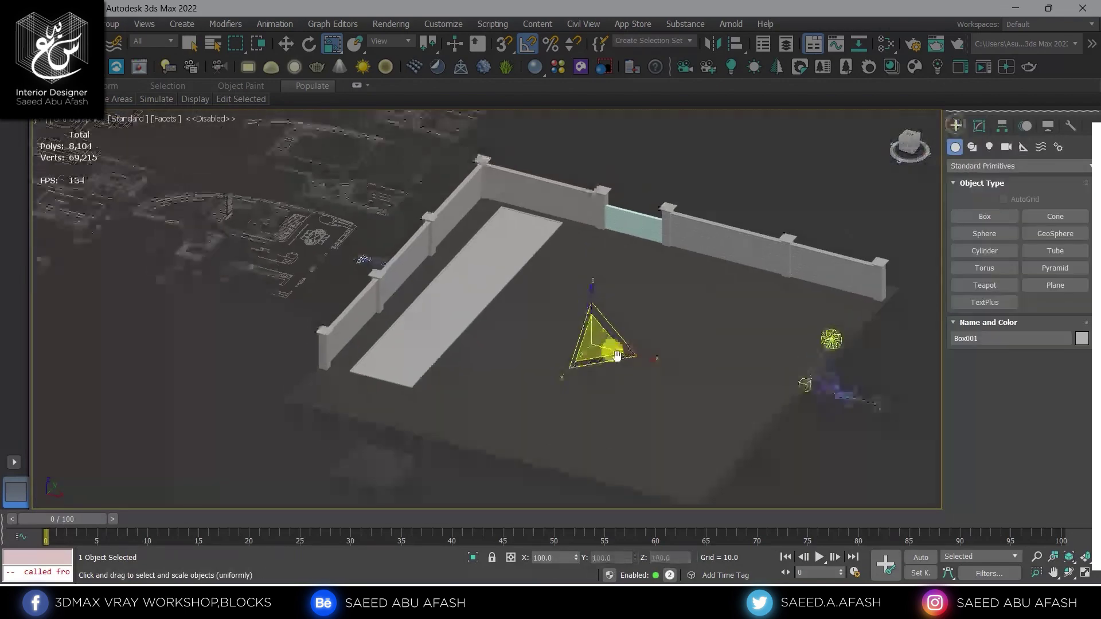
key("w")
scroll(386, 443, "up", 5)
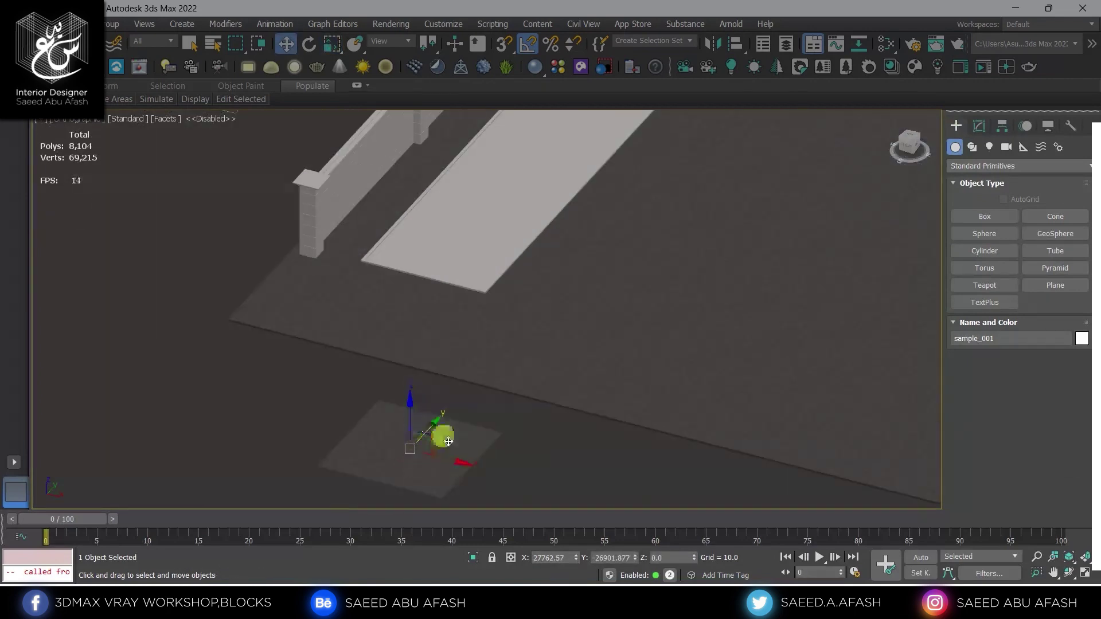
Step: Delete the small sample_001 patch and reselect the floor slab Box001
key("Delete")
scroll(587, 282, "up", 3)
left_click(587, 286)
scroll(407, 368, "down", 3)
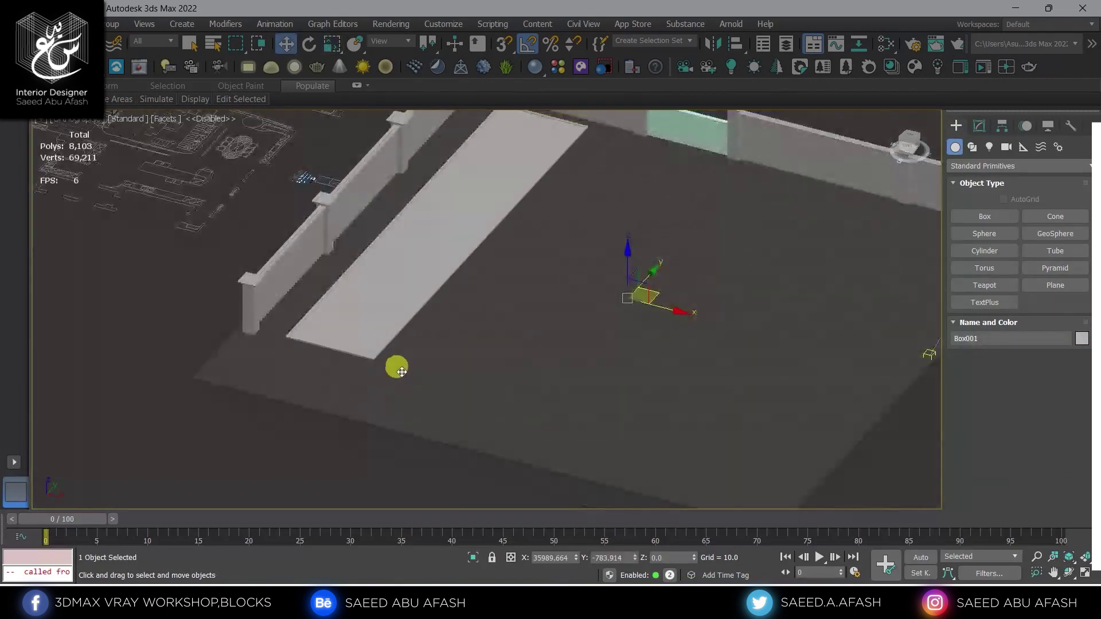
left_click(736, 243)
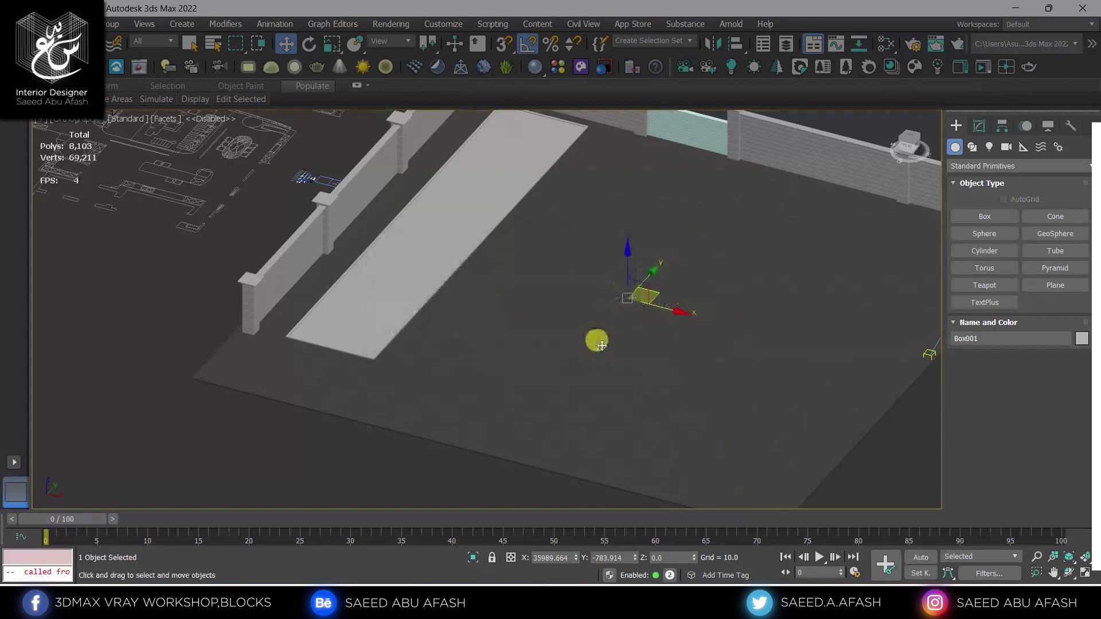
middle_click_drag(759, 171, 699, 228)
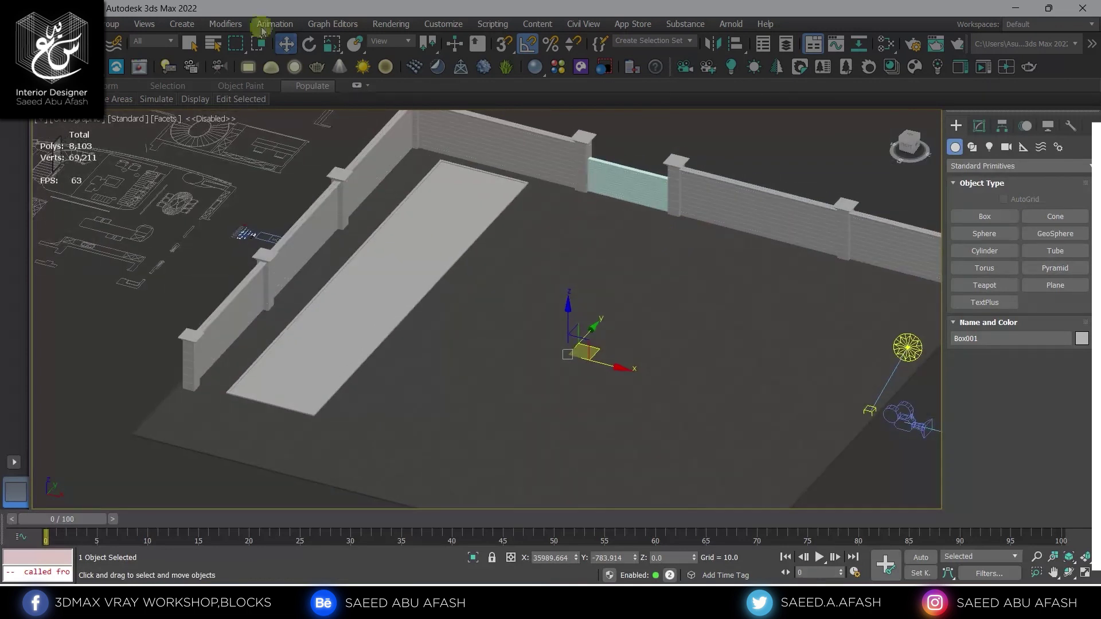
Step: Start a File > Merge and browse to the Desktop folder
left_click(110, 24)
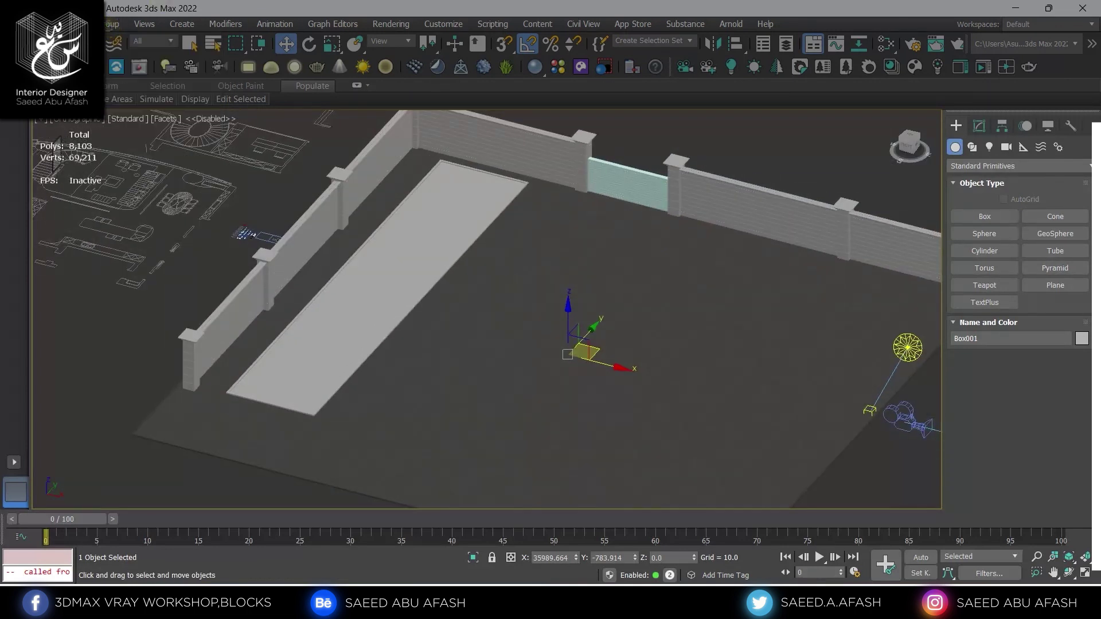
left_click(14, 24)
mouse_move(51, 206)
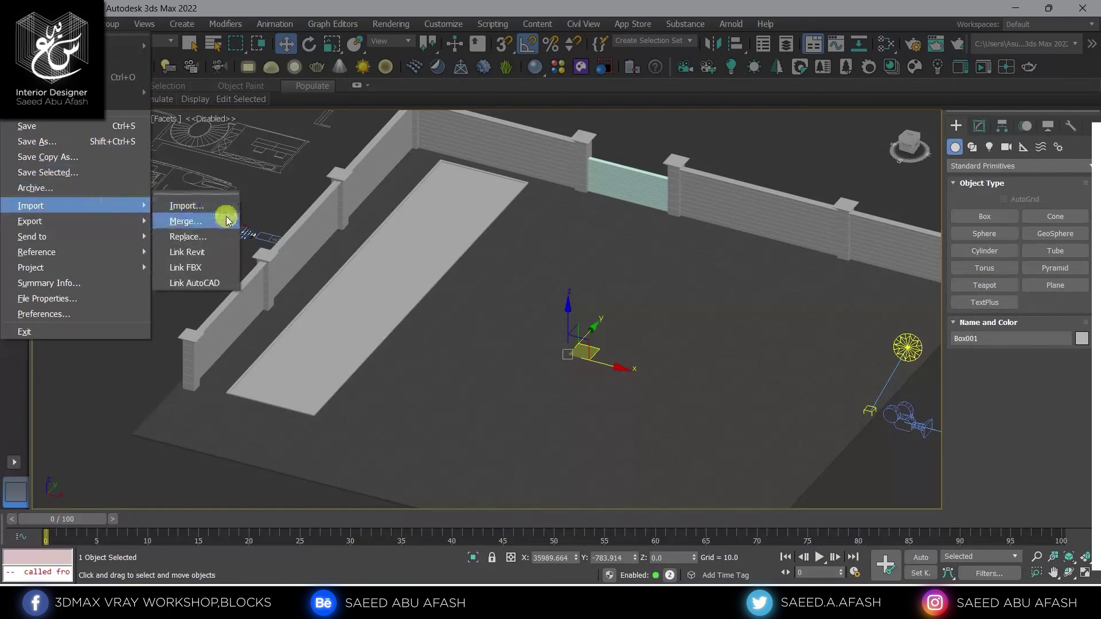
left_click(227, 221)
left_click(43, 163)
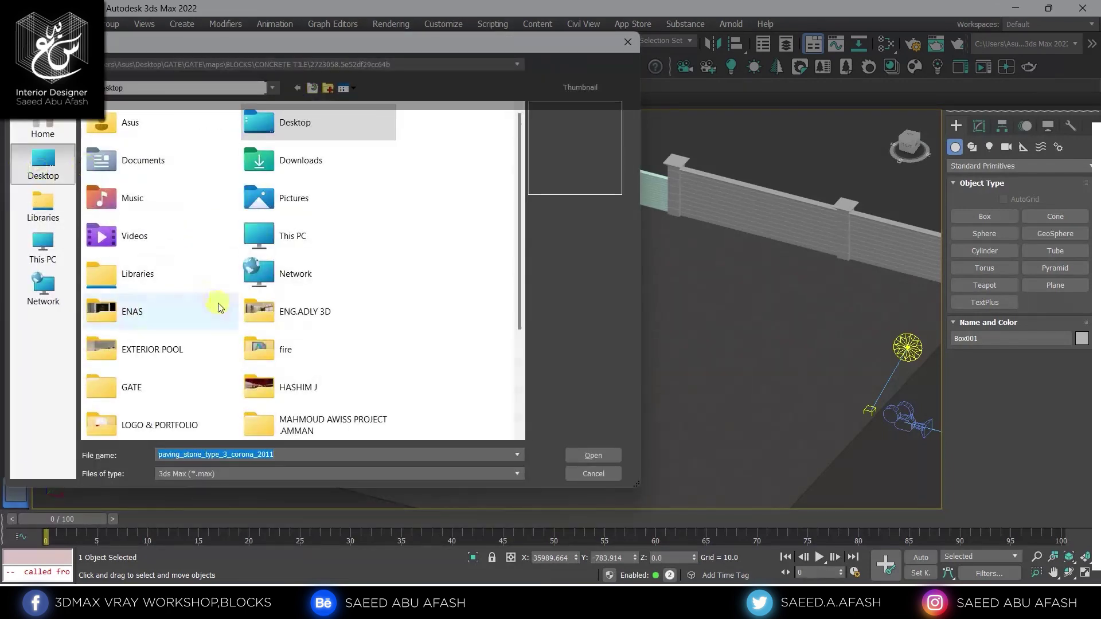
scroll(216, 305, "down", 3)
Step: Browse GATE > maps > BLOCKS > RANGE and choose the Land Rover Range Rover scene file
double_click(169, 294)
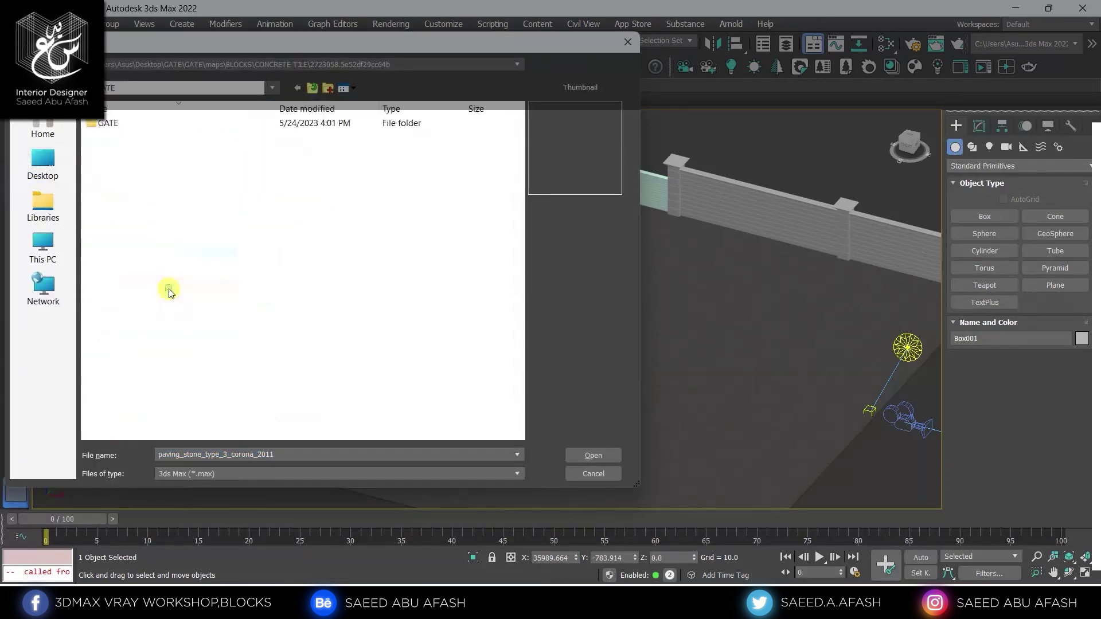
double_click(124, 126)
double_click(122, 131)
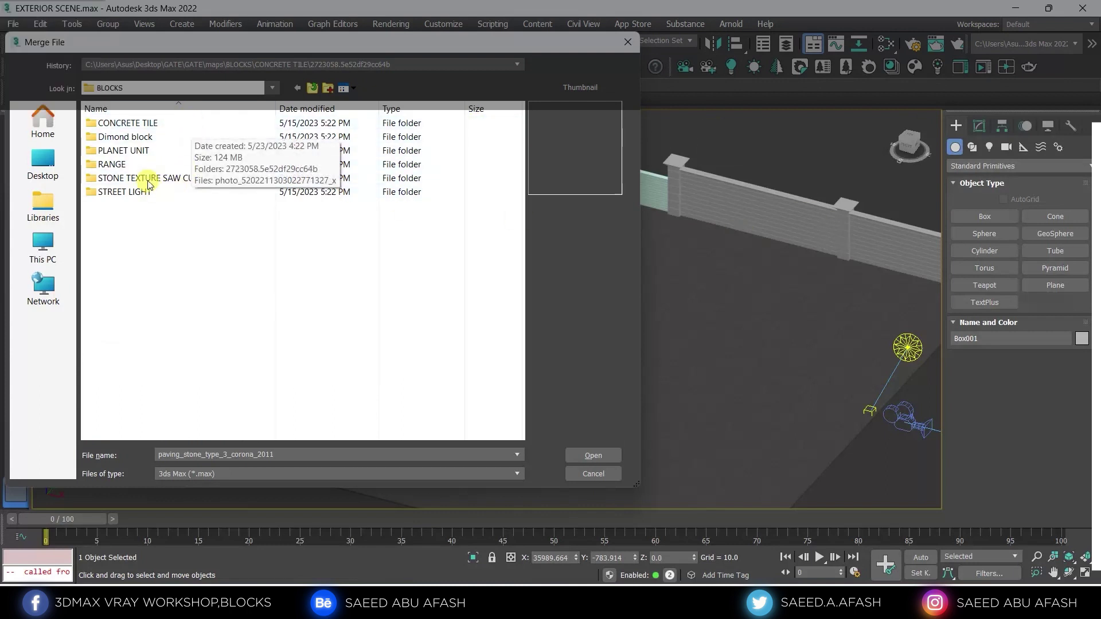
double_click(149, 177)
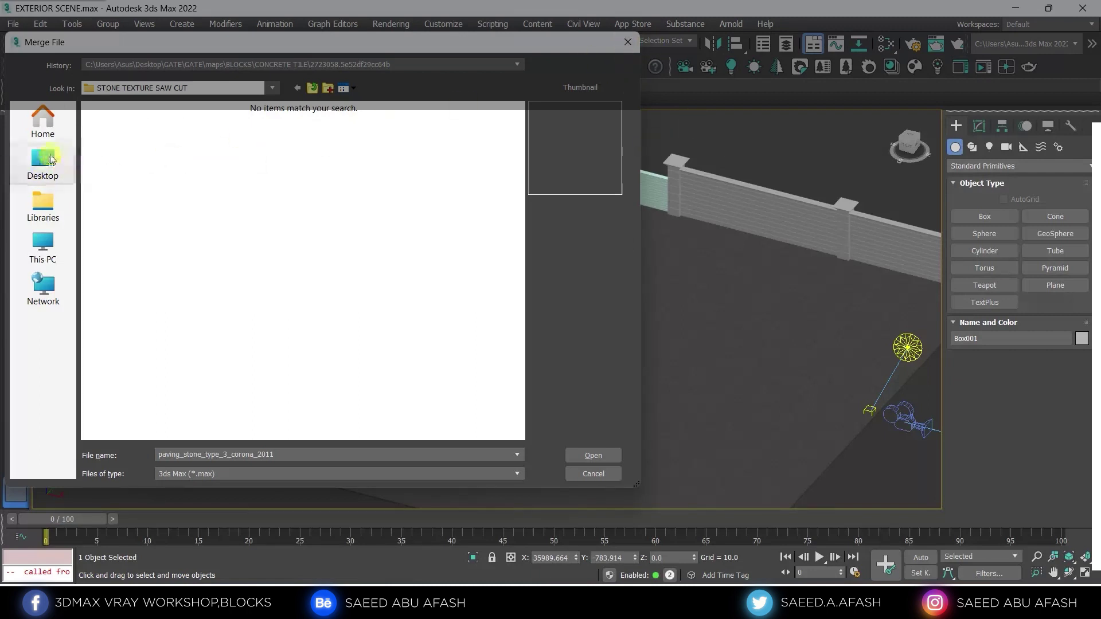
key("BackSpace")
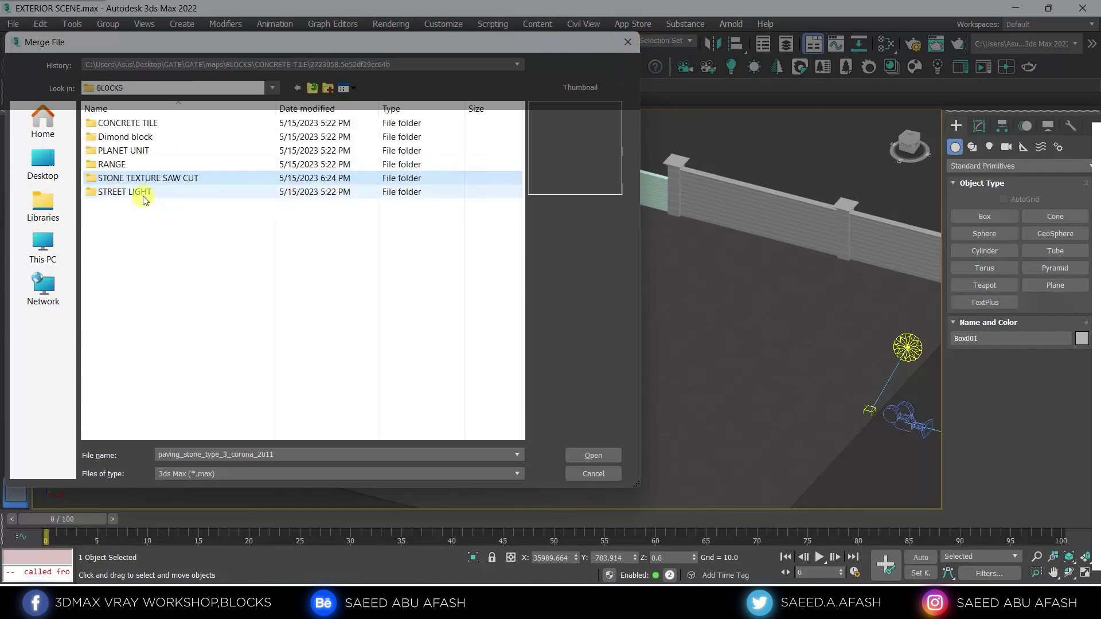
double_click(126, 164)
double_click(142, 125)
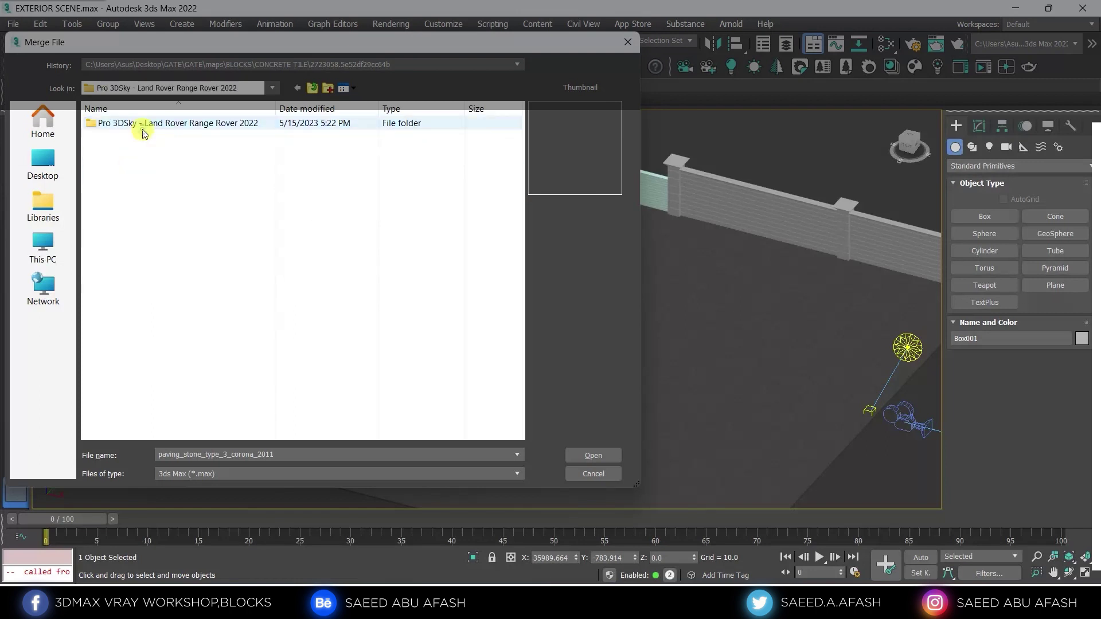
double_click(143, 126)
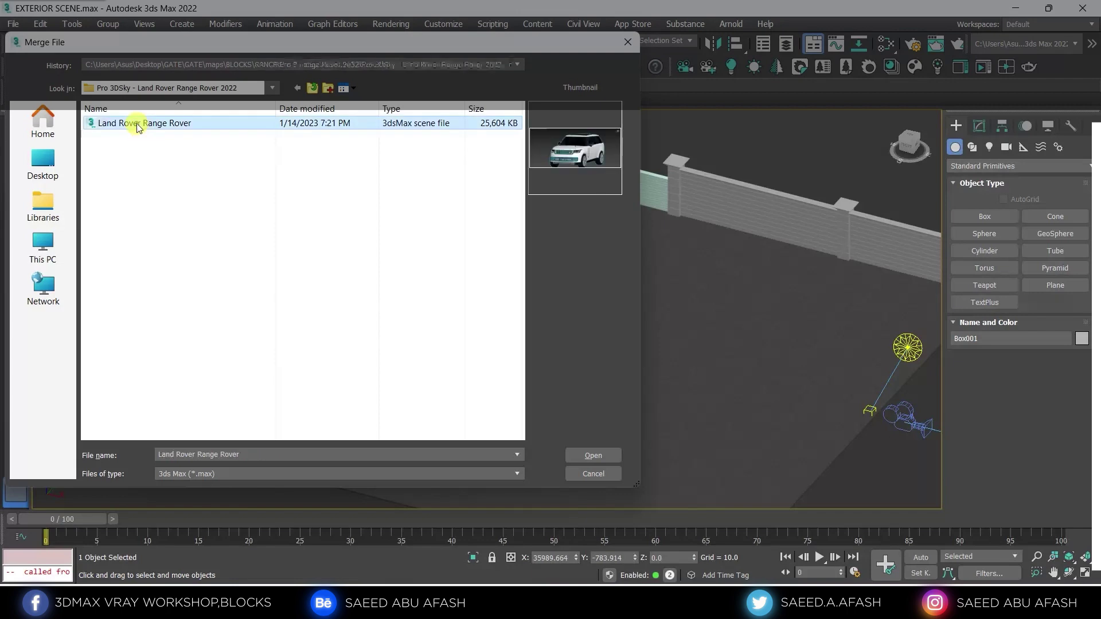
Step: Merge the car into the scene and close the corruption and scene converter dialogs
left_click(591, 449)
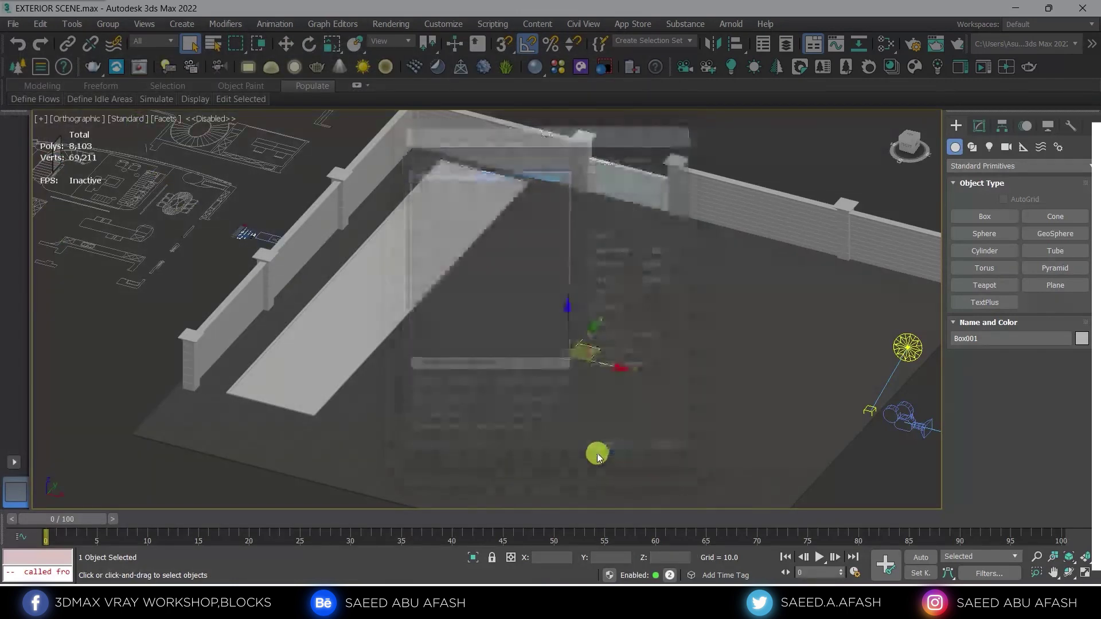
left_click(733, 237)
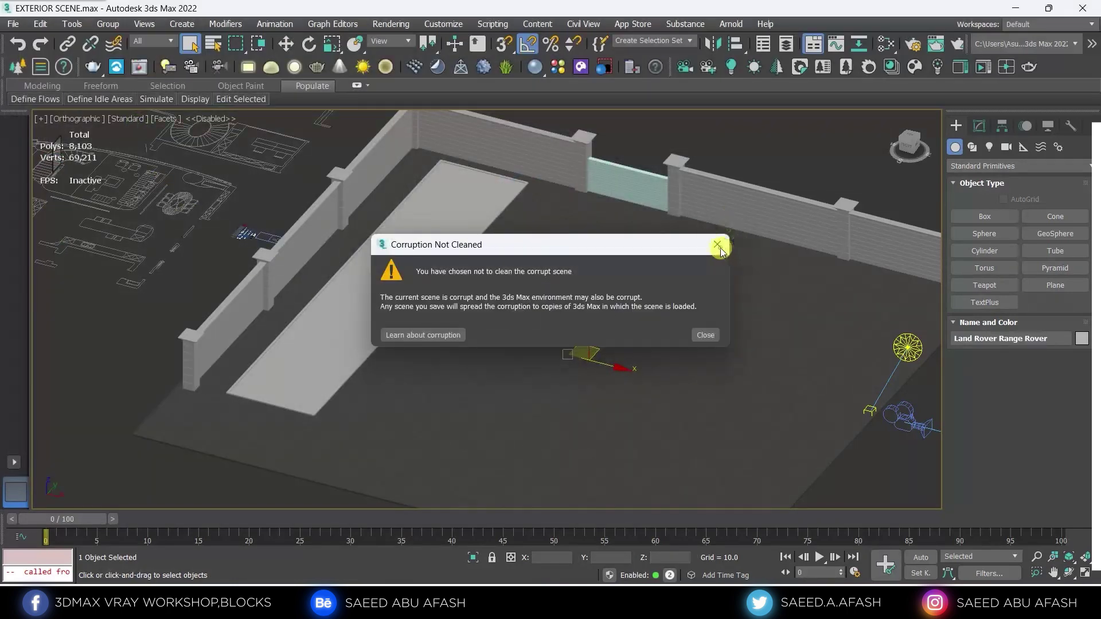
left_click(717, 244)
left_click(832, 145)
Step: Move the Range Rover into the courtyard near the gate in Top view
key("w")
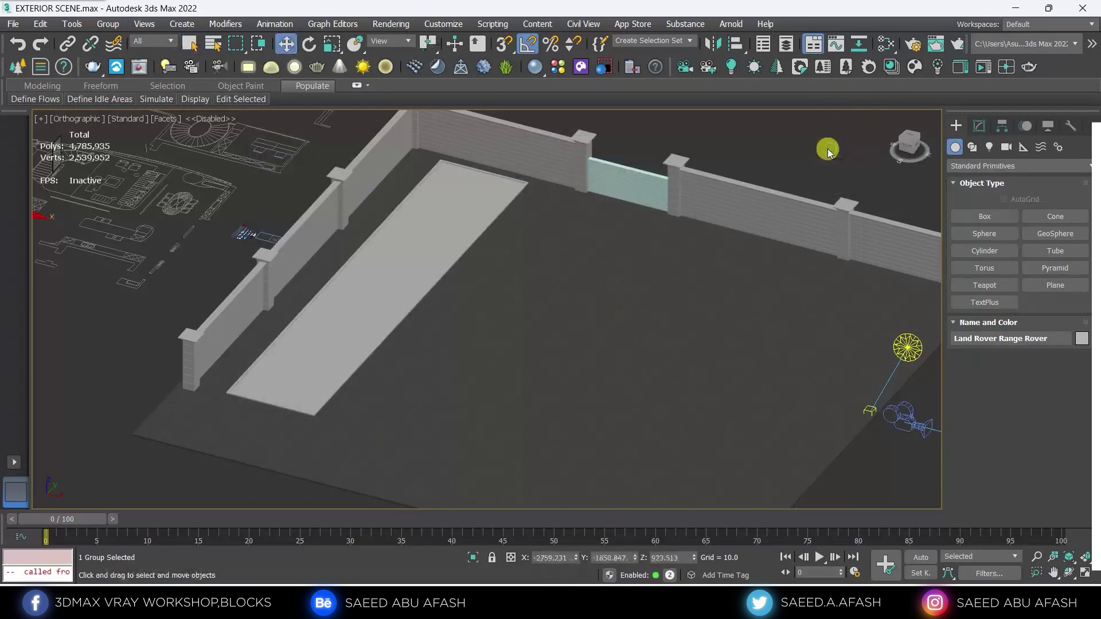
key("z")
scroll(615, 276, "down", 2)
scroll(616, 276, "down", 3)
key("t")
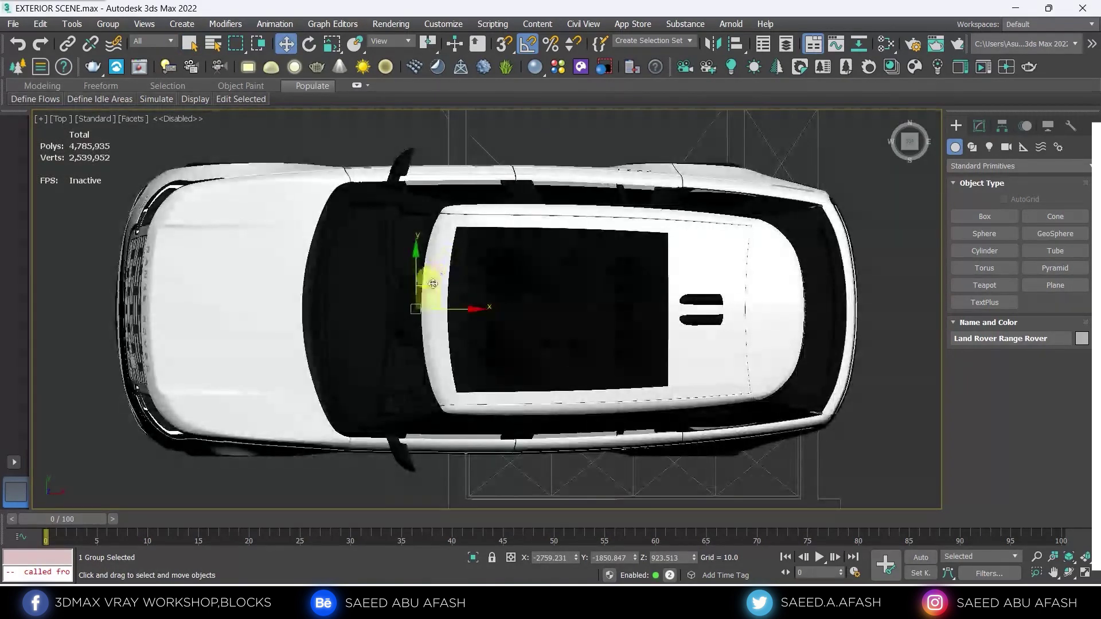
scroll(430, 290, "down", 5)
scroll(416, 293, "down", 2)
scroll(419, 295, "up", 2)
scroll(407, 292, "up", 3)
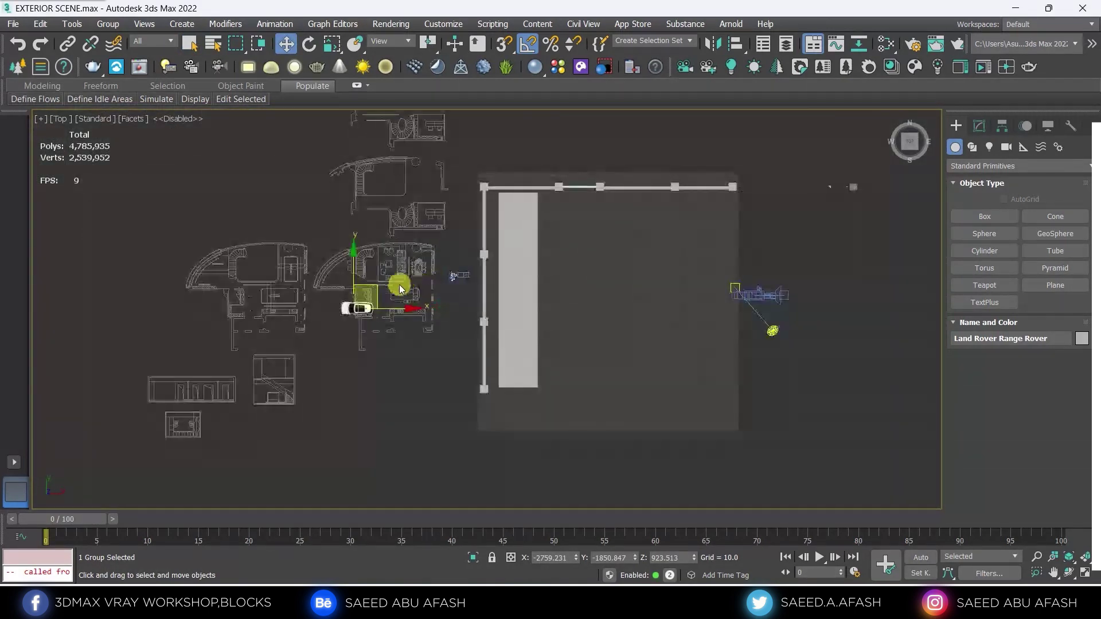
left_click_drag(379, 290, 571, 217)
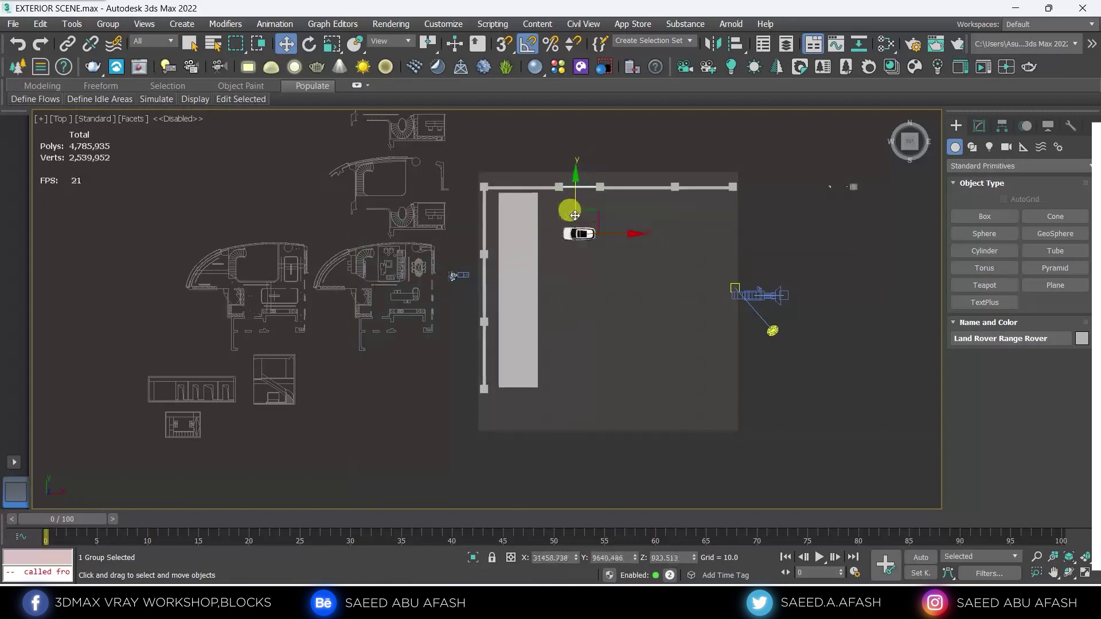
scroll(571, 217, "up", 5)
middle_click_drag(593, 256, 578, 309)
Step: Rotate the car 90° to face the gate and orbit to check it in 3D
key("e")
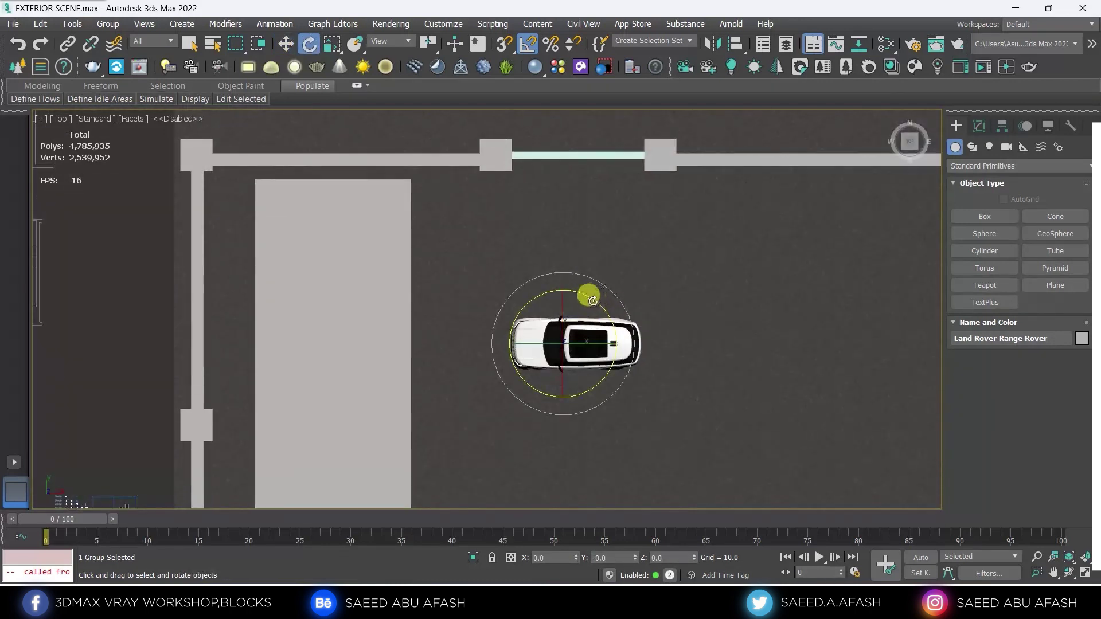
mouse_move(597, 302)
left_mouse_down()
mouse_move(593, 330)
mouse_move(603, 274)
left_mouse_up()
key("w")
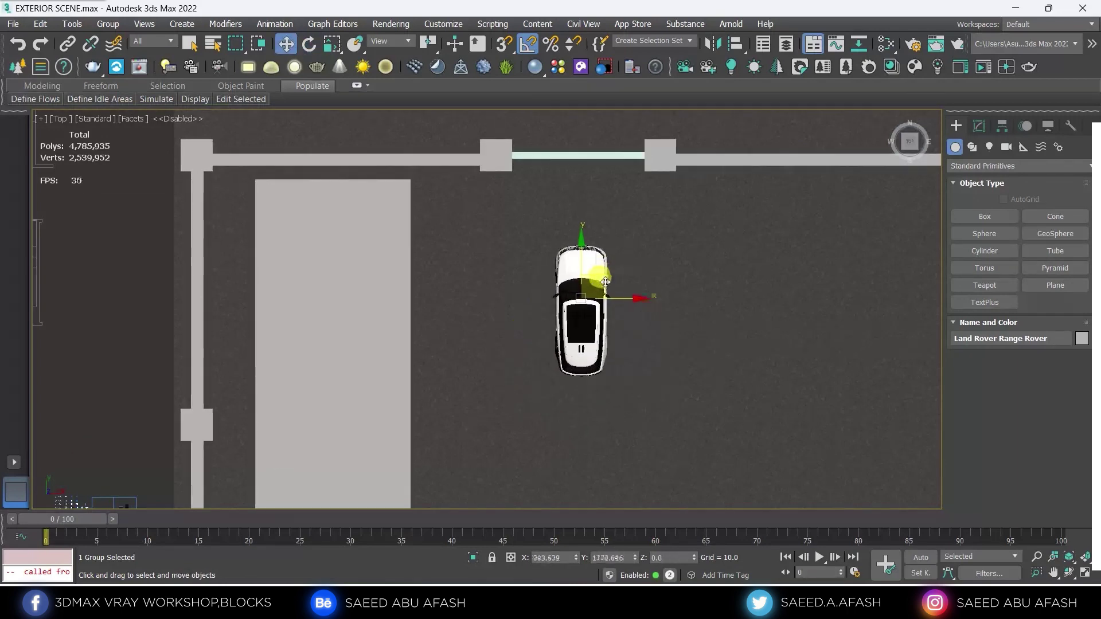
scroll(581, 300, "down", 3)
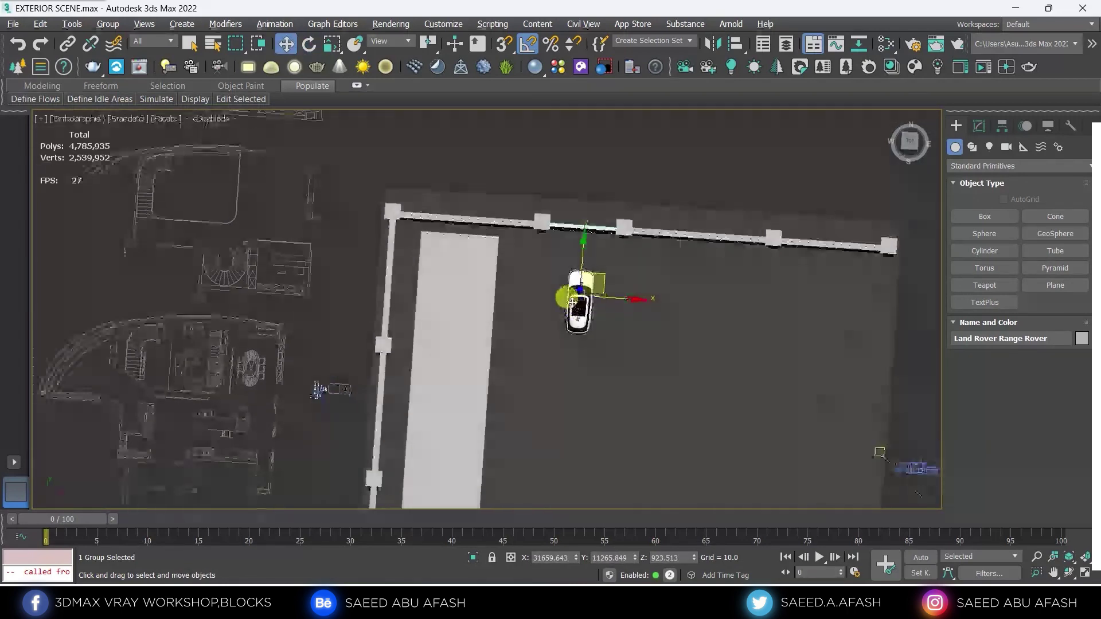
middle_click_drag(581, 301, 600, 339, "alt")
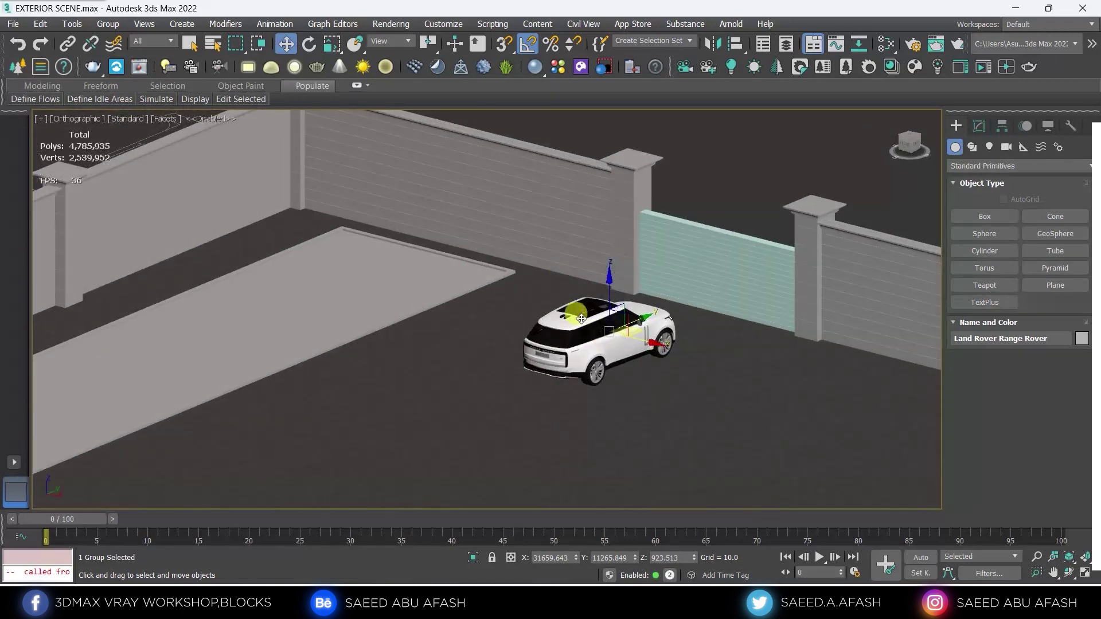
Step: Dismiss the repeated scene corruption warnings
left_click(737, 240)
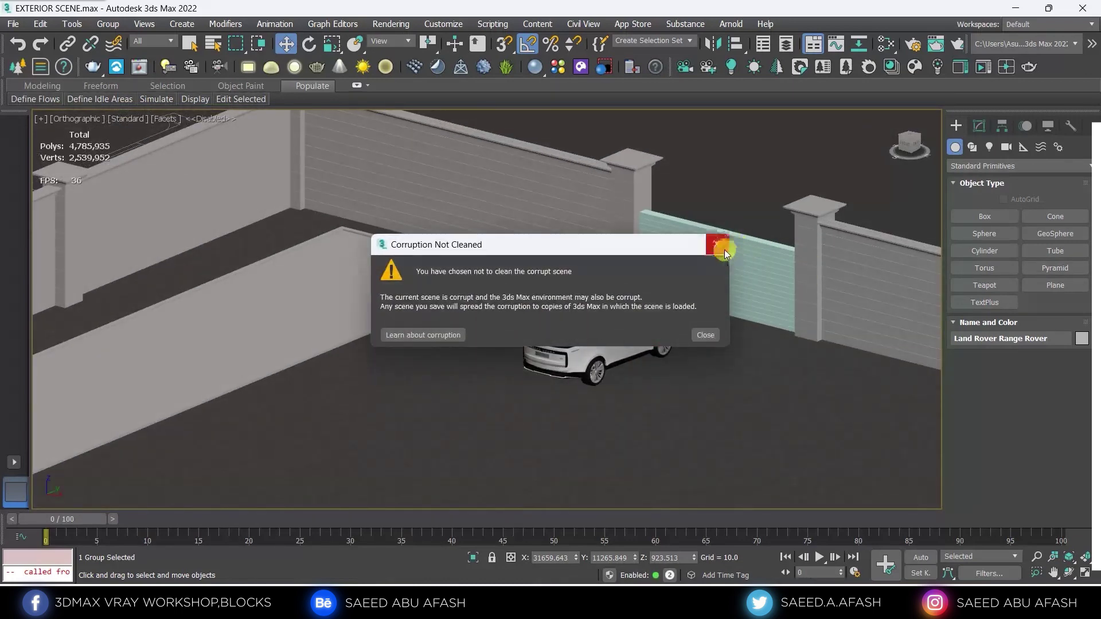
left_click(724, 250)
scroll(573, 321, "up", 2)
scroll(545, 298, "up", 2)
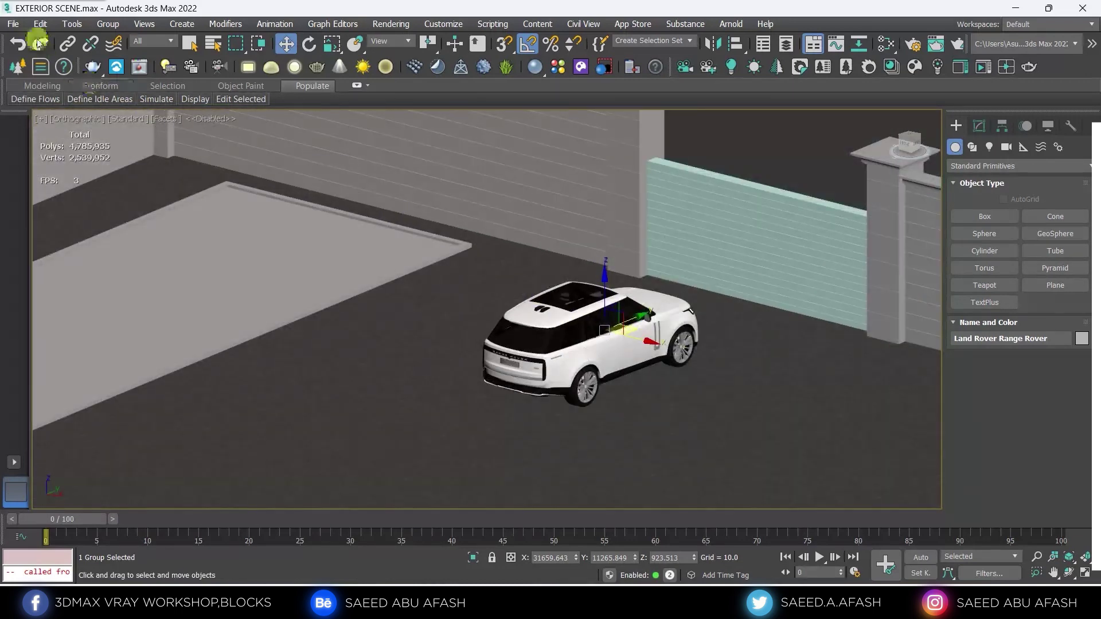
left_click(12, 23)
mouse_move(31, 205)
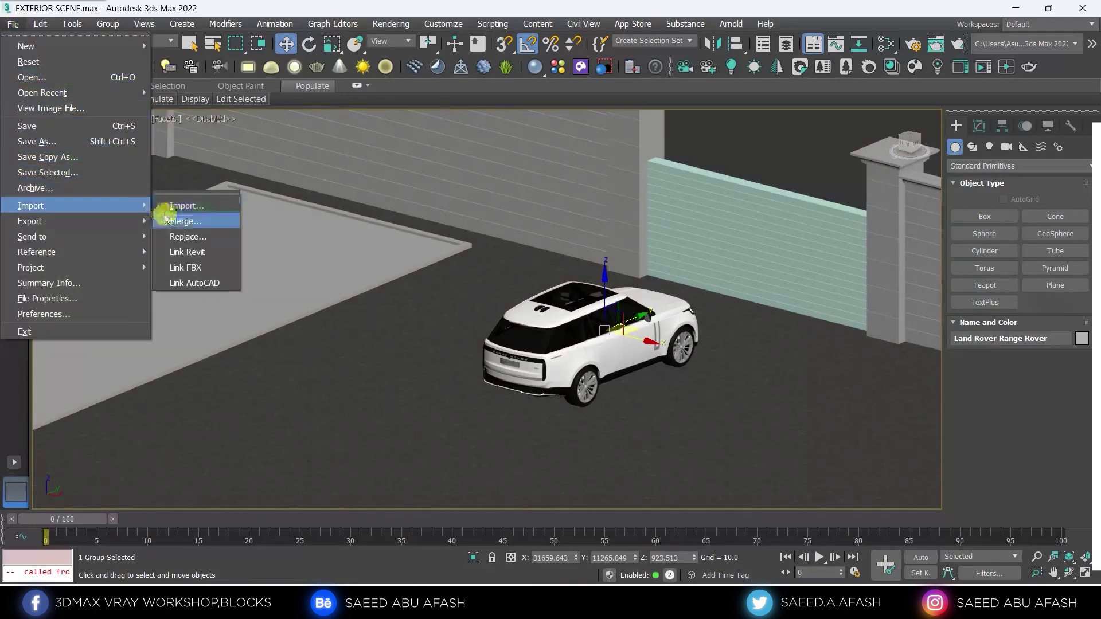
Step: Start a merge and browse Desktop > GATE > maps > BLOCKS > PLANET UNIT subfolder
left_click(166, 221)
left_click(43, 163)
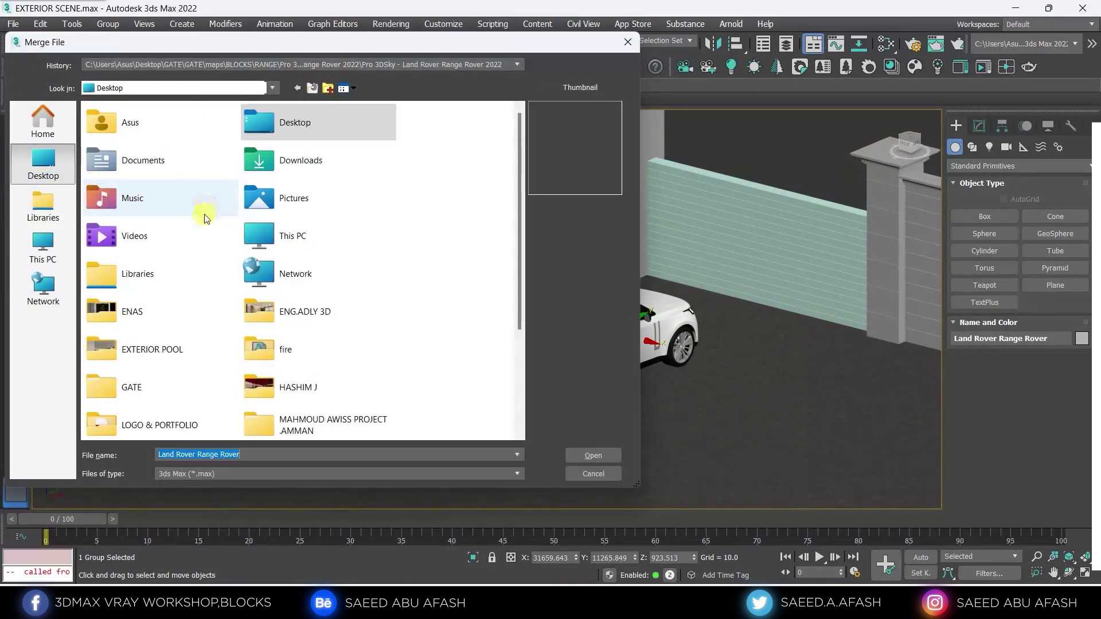
scroll(205, 219, "down", 3)
left_click(179, 292)
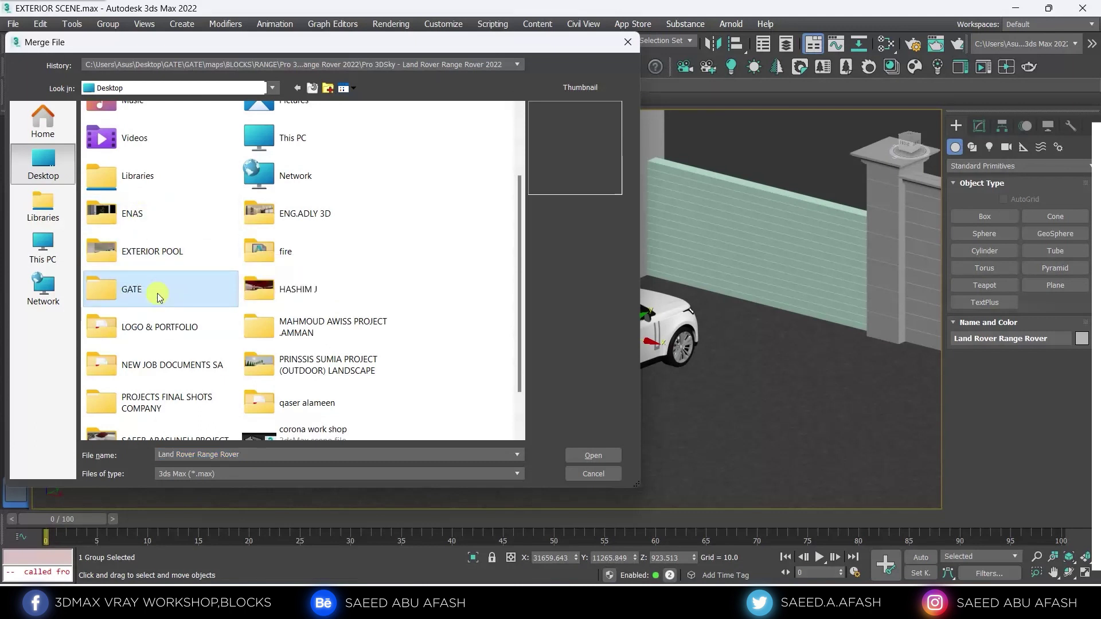
double_click(159, 297)
double_click(114, 124)
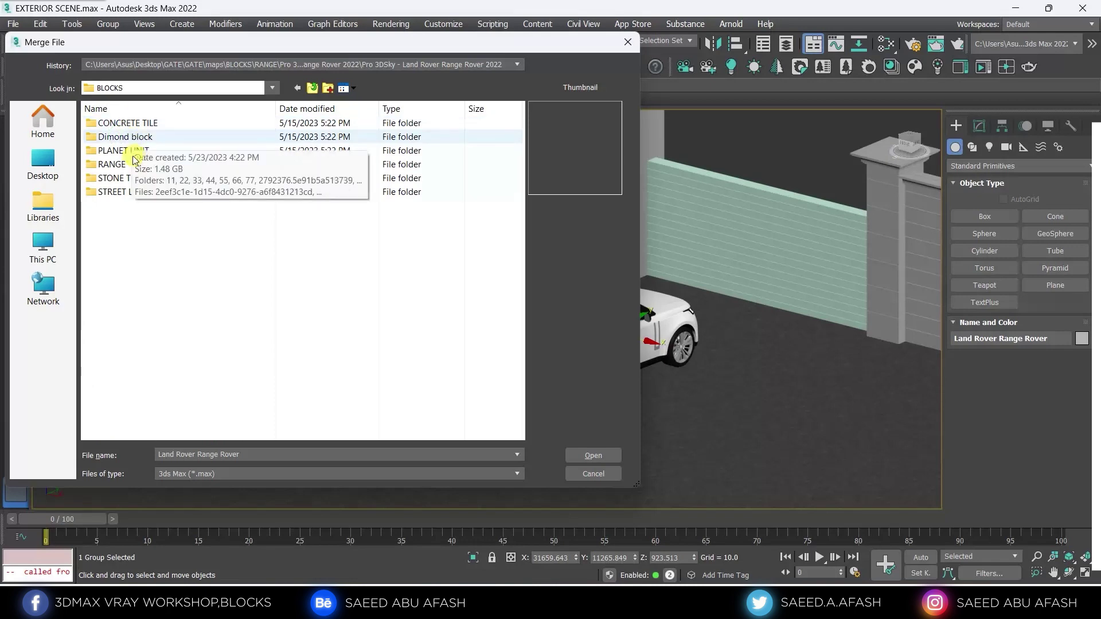
left_click(123, 156)
double_click(123, 156)
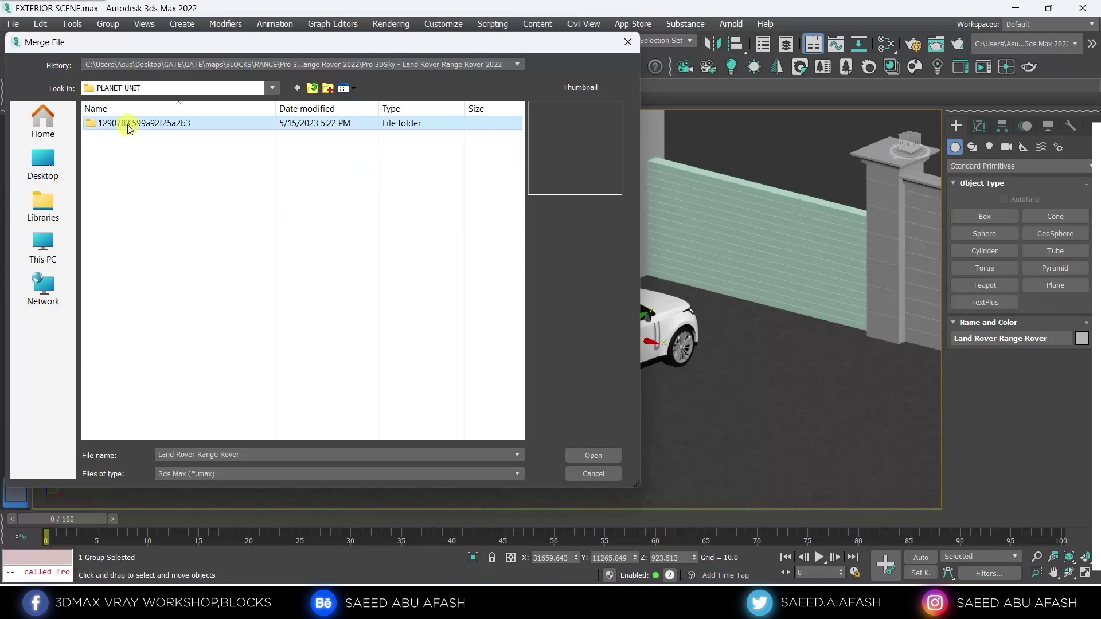
double_click(115, 124)
Step: Merge all objects from GreenSet2011_Corona.max and dismiss the corruption warnings
left_click(128, 140)
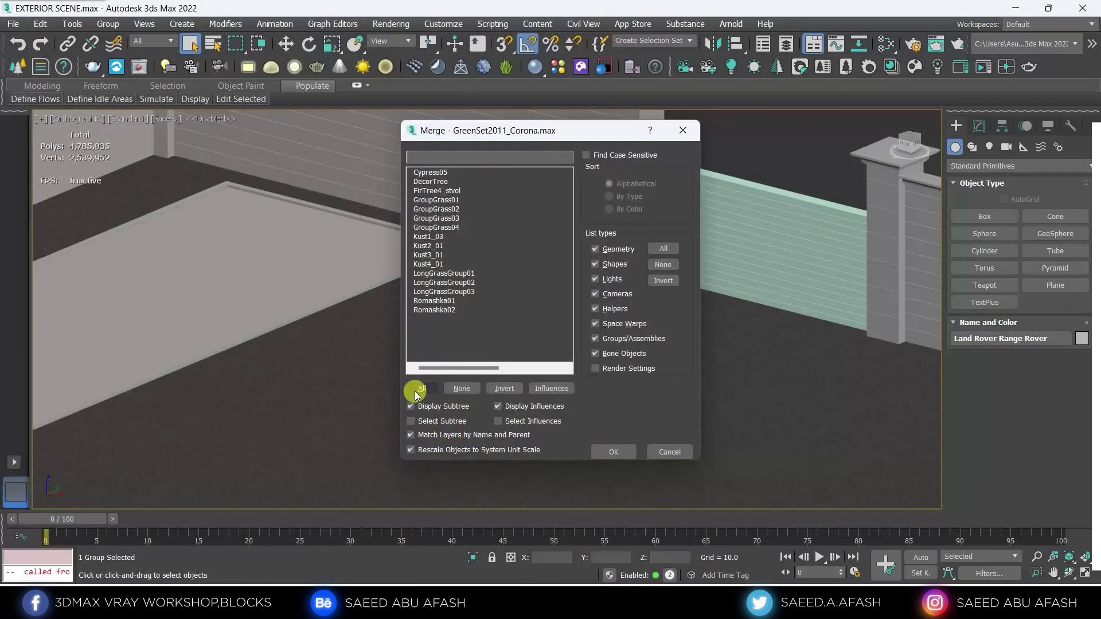
left_click(418, 382)
left_click(608, 450)
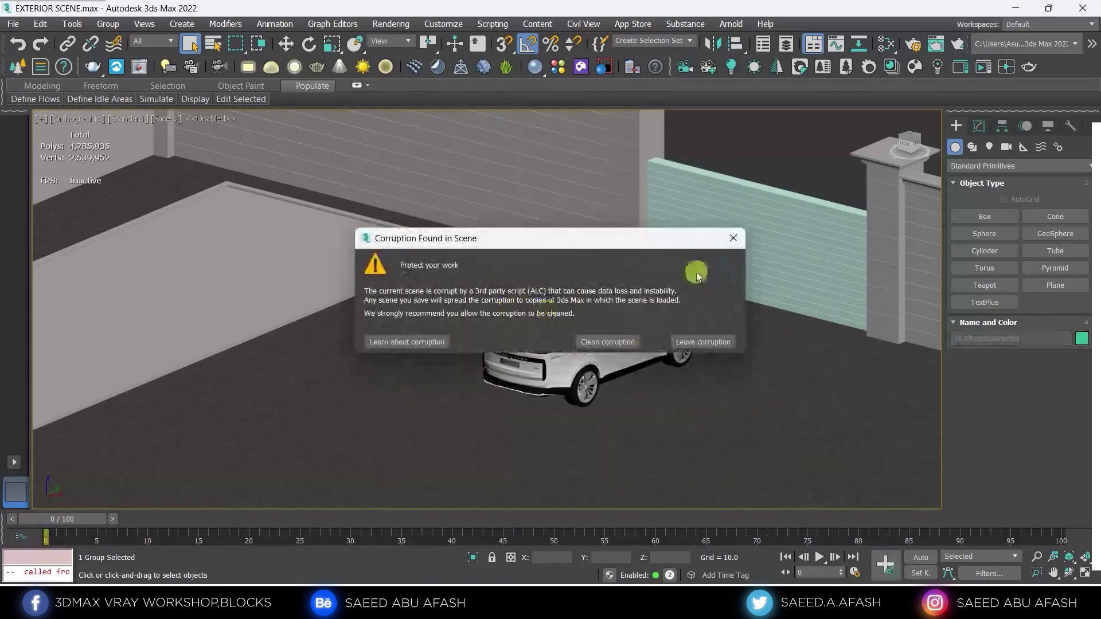
left_click(727, 244)
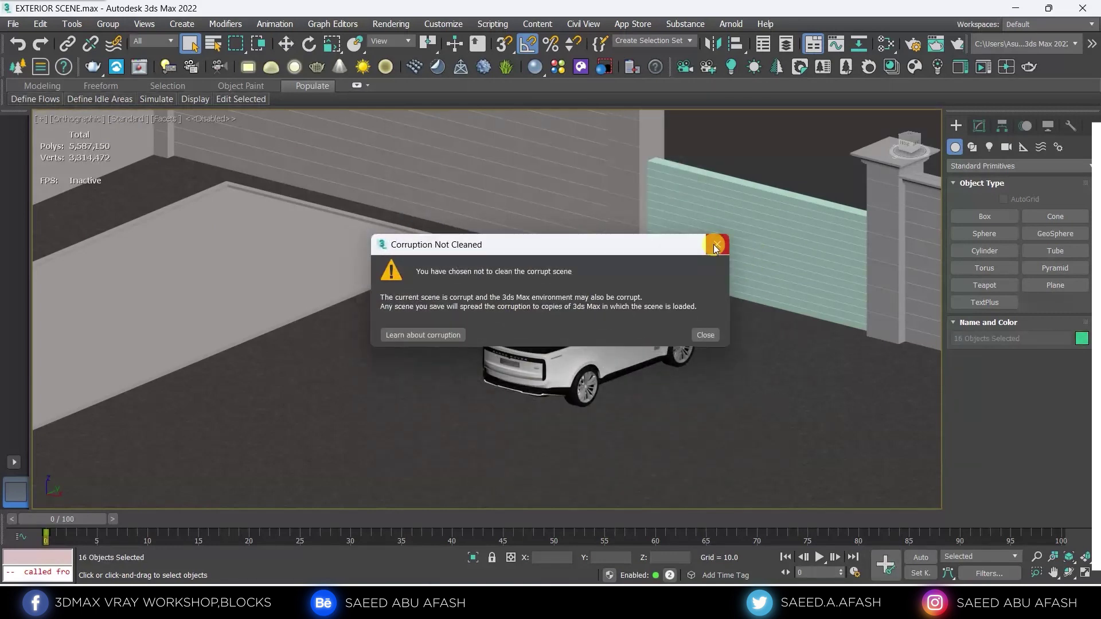
left_click(716, 247)
Step: Group the merged plants into a single group in Top view
left_click(834, 149)
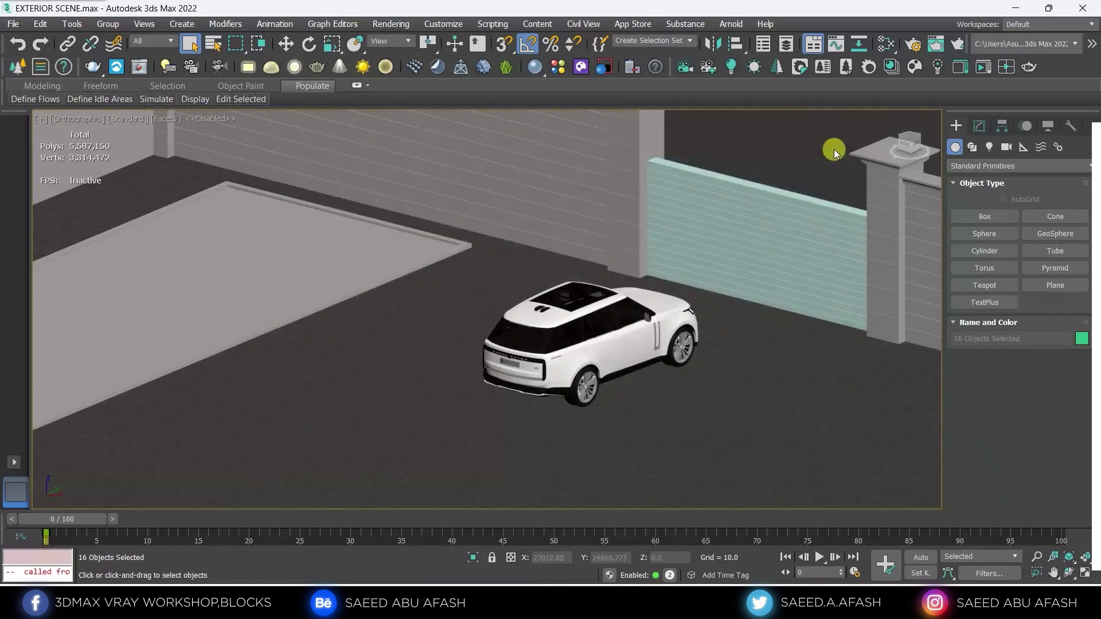
key("t")
scroll(534, 234, "down", 3)
scroll(566, 241, "down", 2)
scroll(556, 248, "up", 5)
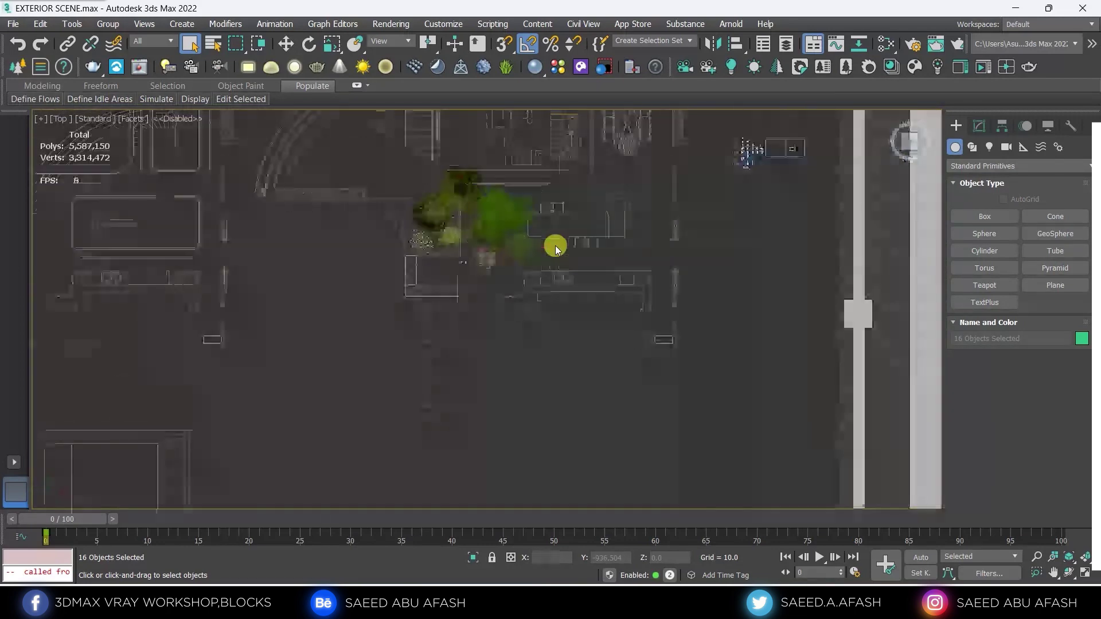
key("w")
left_click(109, 24)
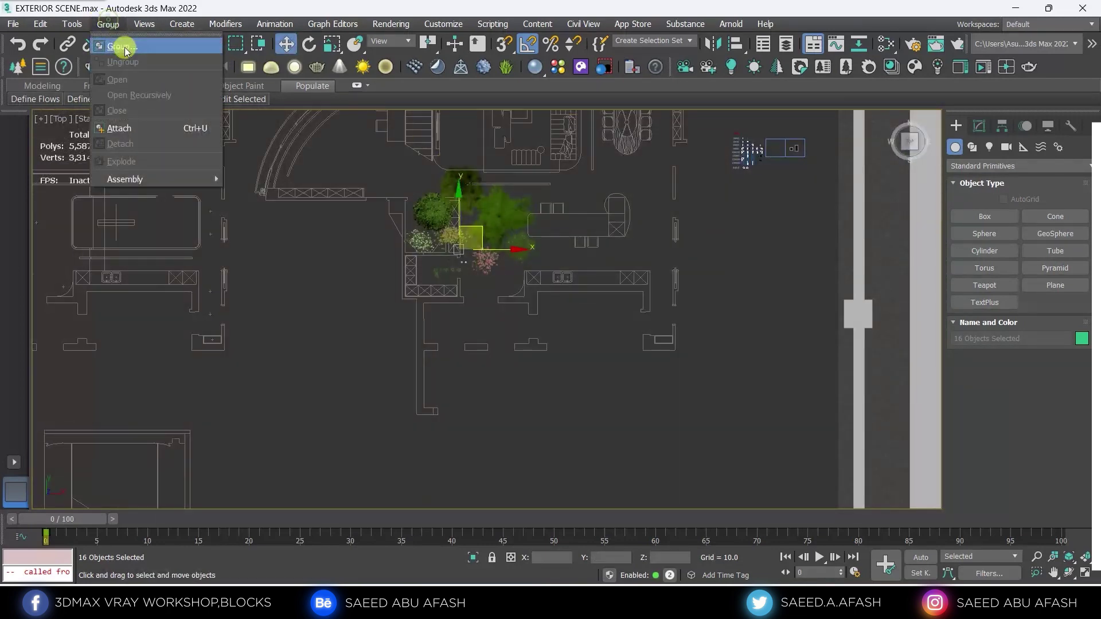
left_click(558, 333)
Step: Nudge the plant group within the planter and lower it onto the ground in Front view
scroll(477, 253, "up", 3)
scroll(476, 252, "down", 5)
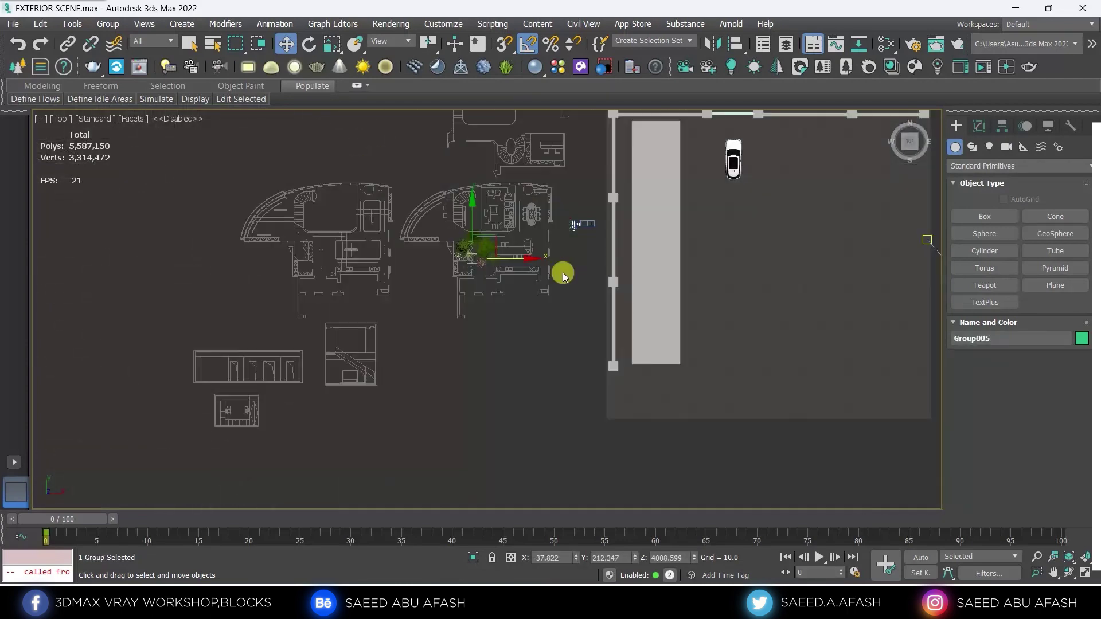
scroll(563, 276, "down", 2)
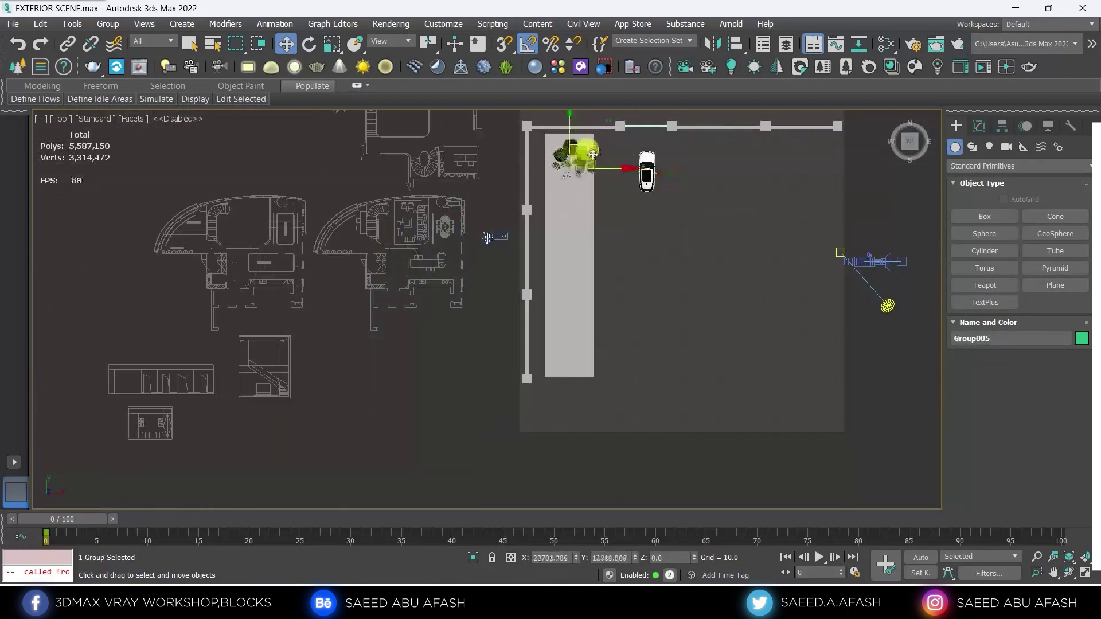
scroll(593, 155, "up", 4)
scroll(567, 283, "up", 2)
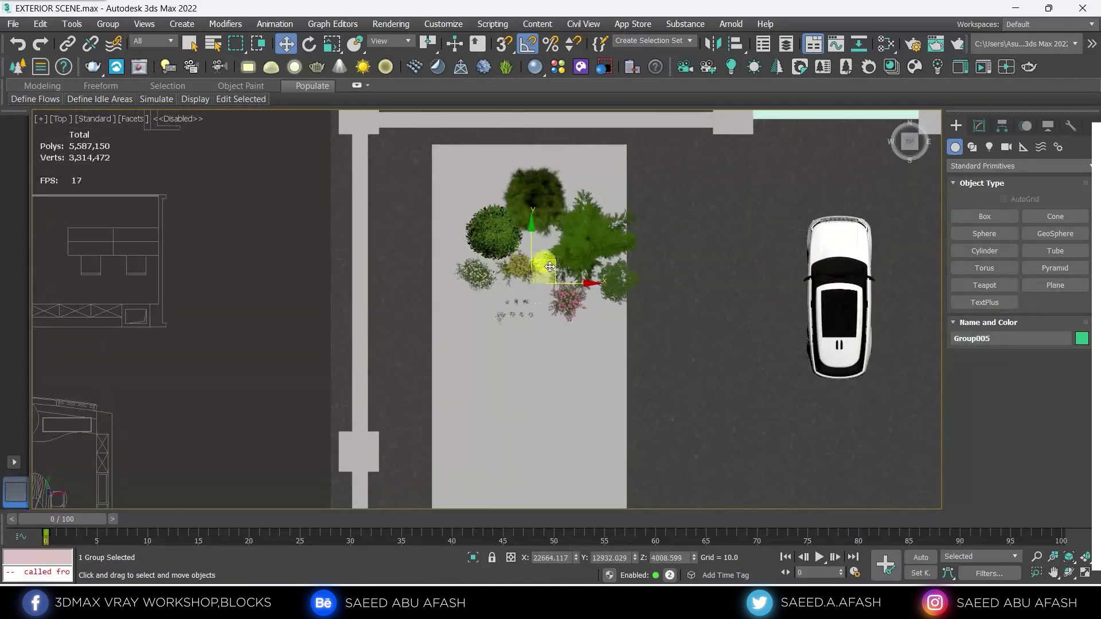
left_click_drag(549, 266, 534, 261)
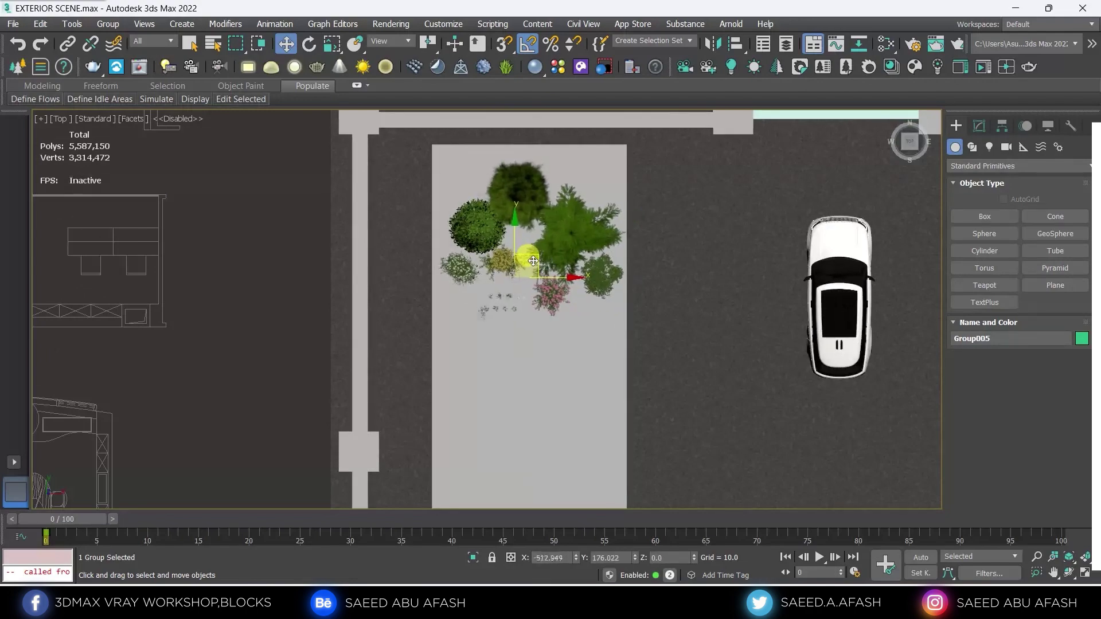
middle_click_drag(533, 261, 570, 278, "alt")
scroll(590, 268, "up", 3)
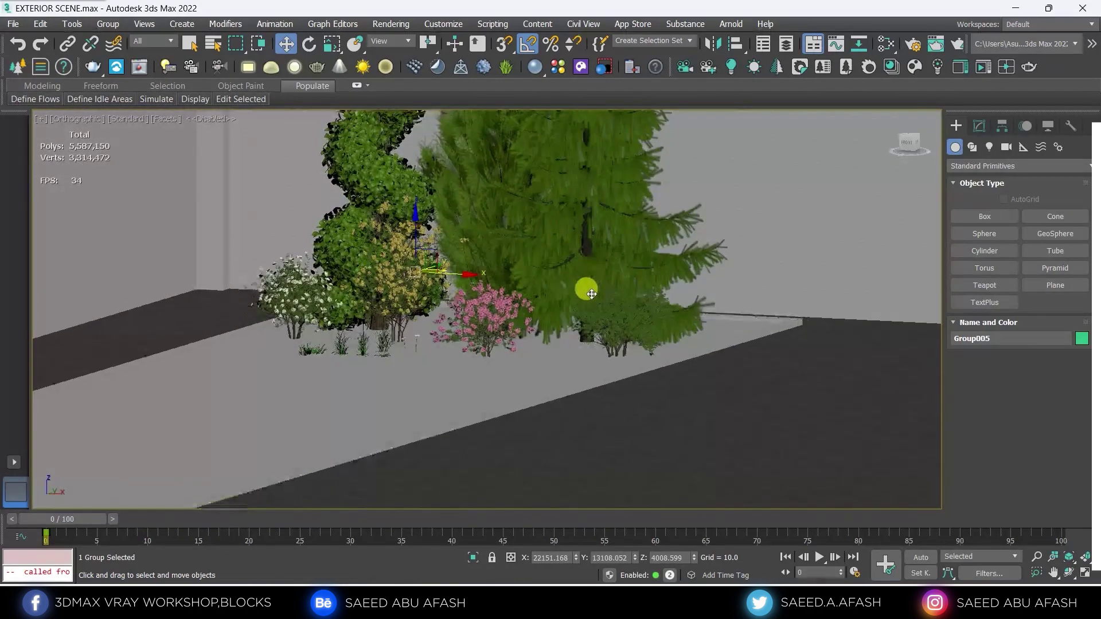
scroll(608, 284, "down", 2)
key("f")
scroll(615, 270, "up", 5)
scroll(514, 284, "up", 4)
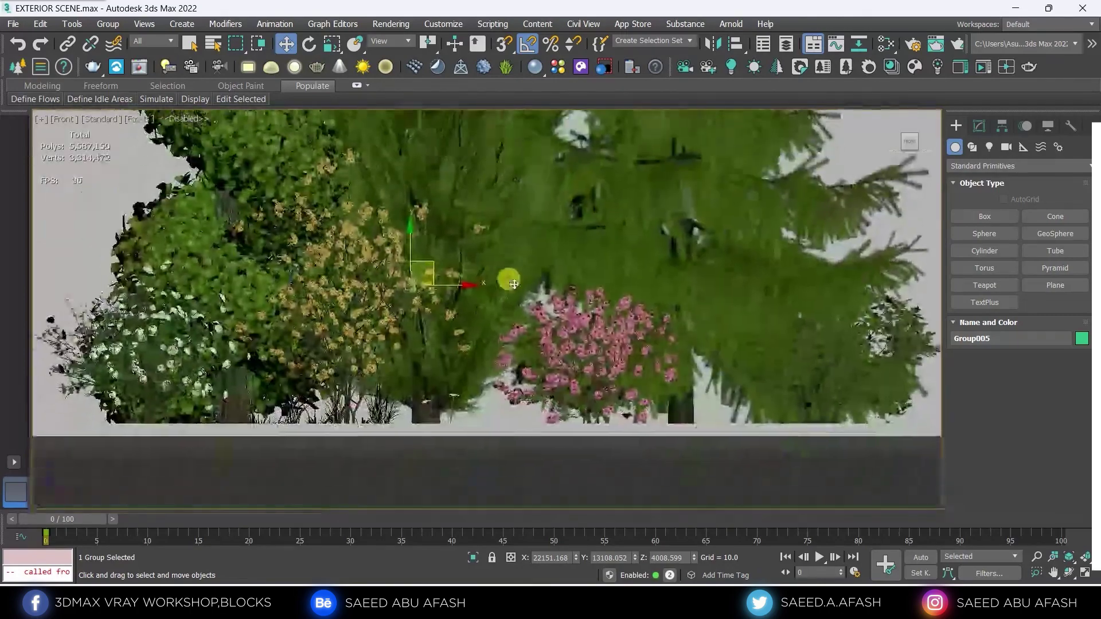
left_click_drag(418, 246, 421, 264)
Step: Rotate the plant group 90°, slide it along the planting strip, and Shift-drag a copy
scroll(422, 264, "down", 3)
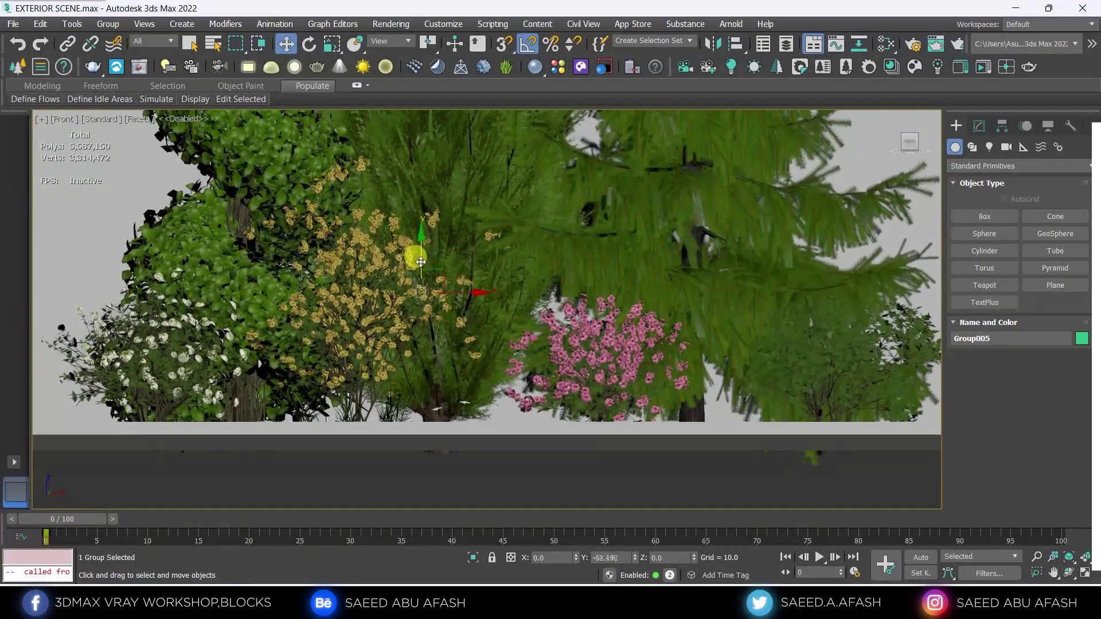
mouse_move(413, 251)
middle_mouse_down("alt")
mouse_move(405, 287)
mouse_move(370, 314)
mouse_move(413, 324)
middle_mouse_up("alt")
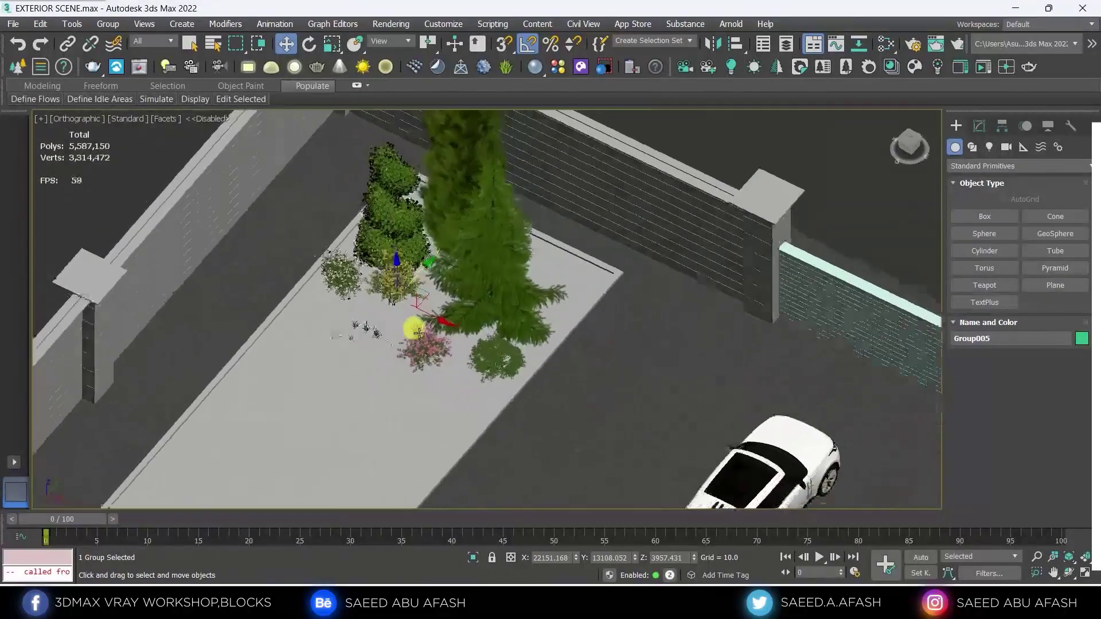
scroll(413, 304, "up", 2)
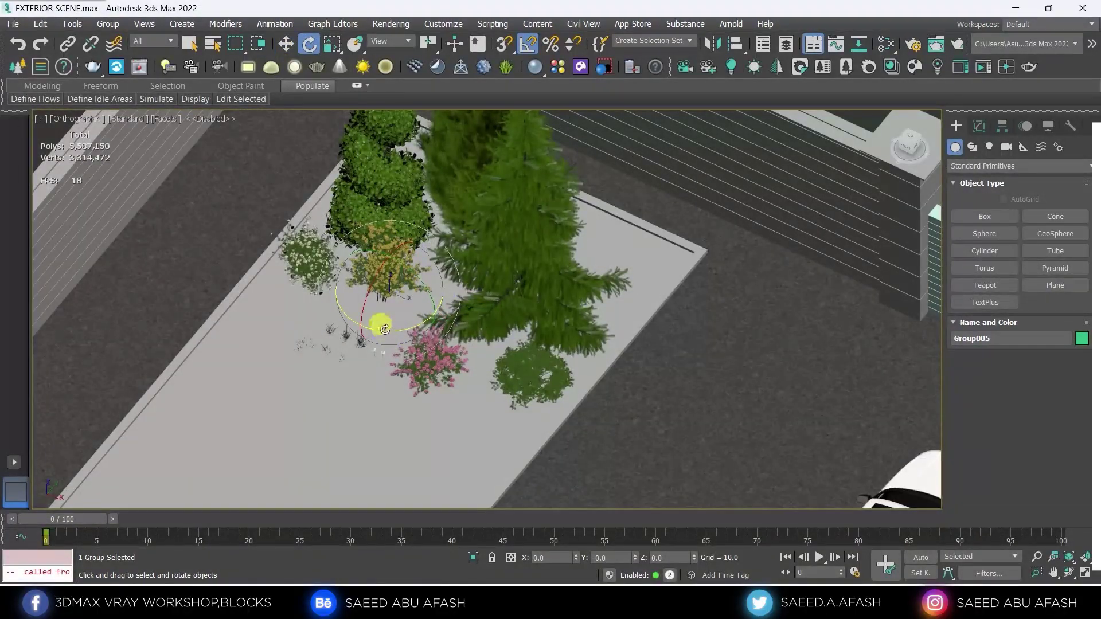
left_click_drag(385, 329, 406, 344)
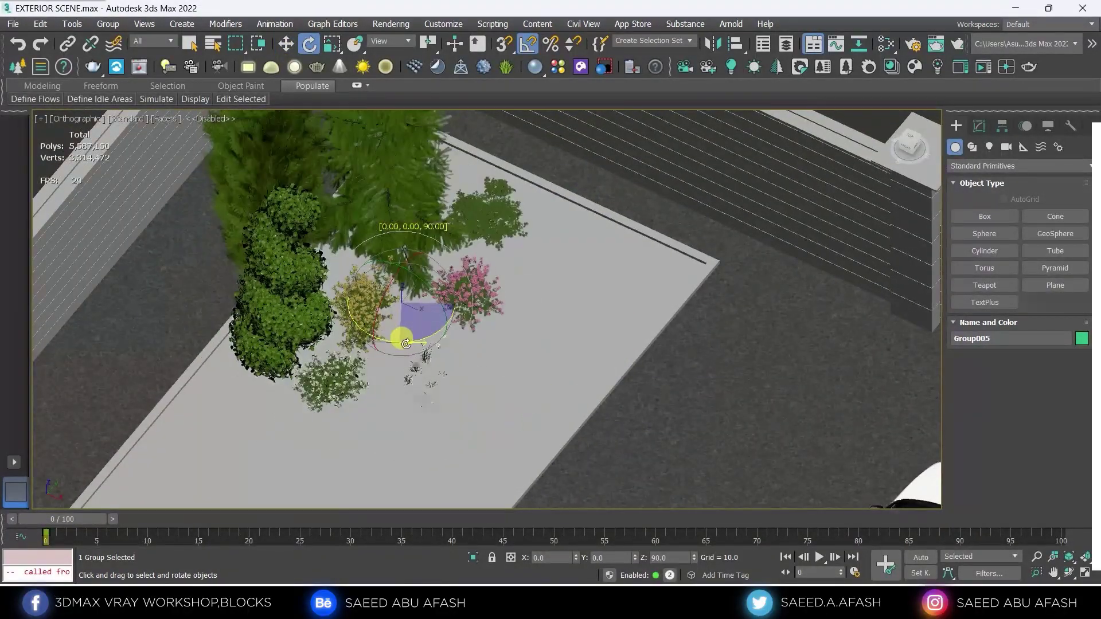
left_click_drag(428, 319, 548, 375)
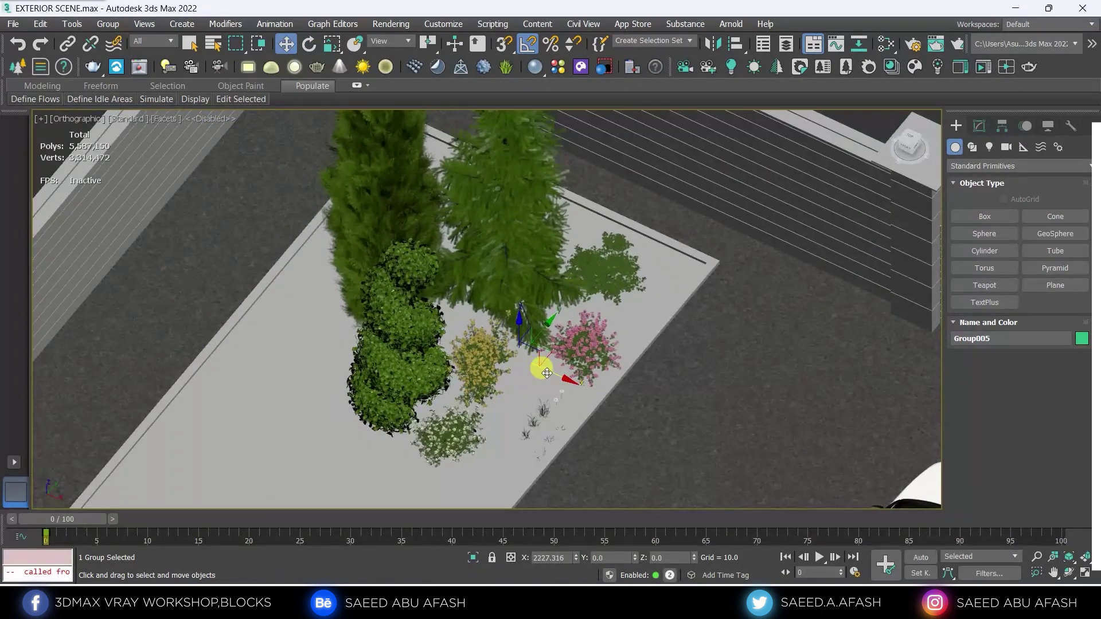
mouse_move(548, 375)
middle_mouse_down("alt")
mouse_move(499, 367)
mouse_move(561, 369)
mouse_move(584, 390)
middle_mouse_up("alt")
scroll(463, 366, "down", 4)
scroll(561, 369, "up", 2)
scroll(565, 363, "up", 2)
scroll(573, 366, "down", 2)
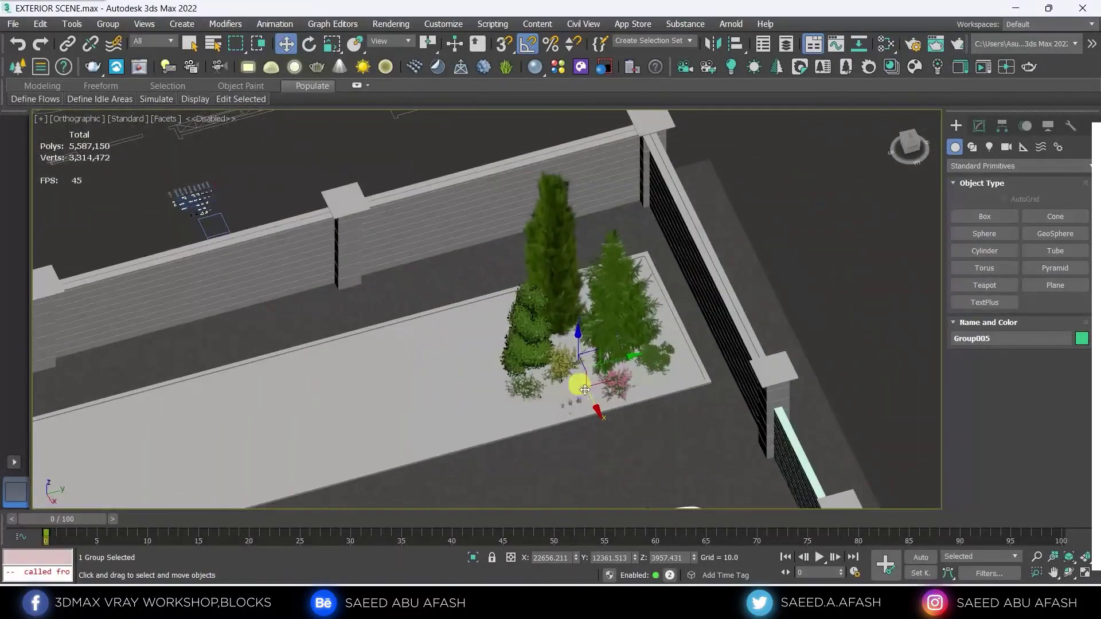
left_click_drag(615, 358, 490, 439, "shift")
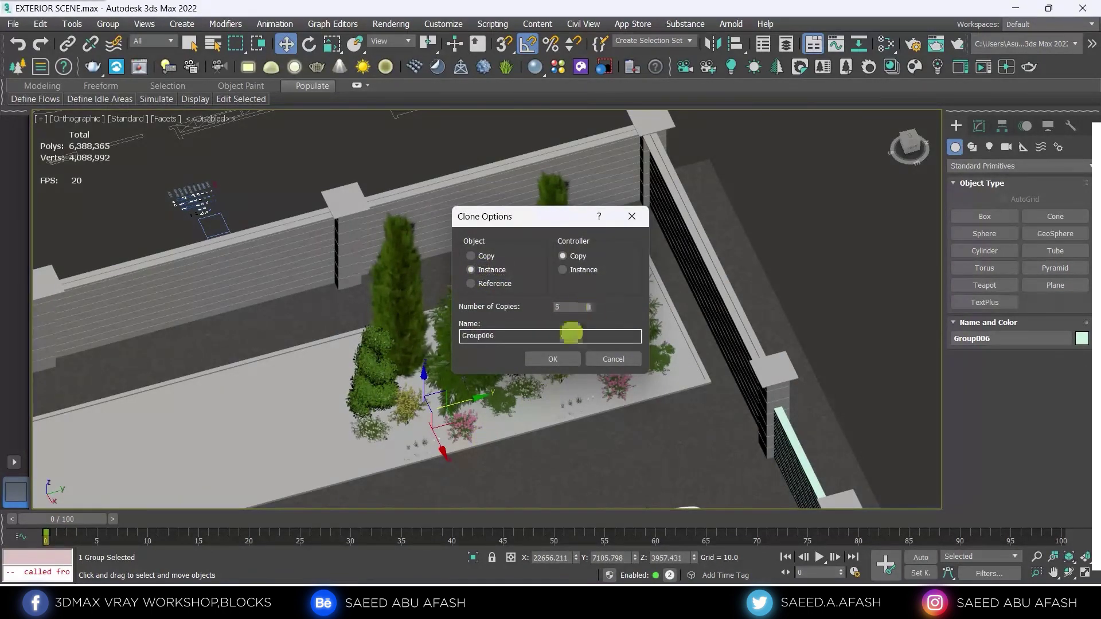
Step: Create five instanced clones of the plant group along the wall
left_click(551, 360)
scroll(516, 373, "down", 3)
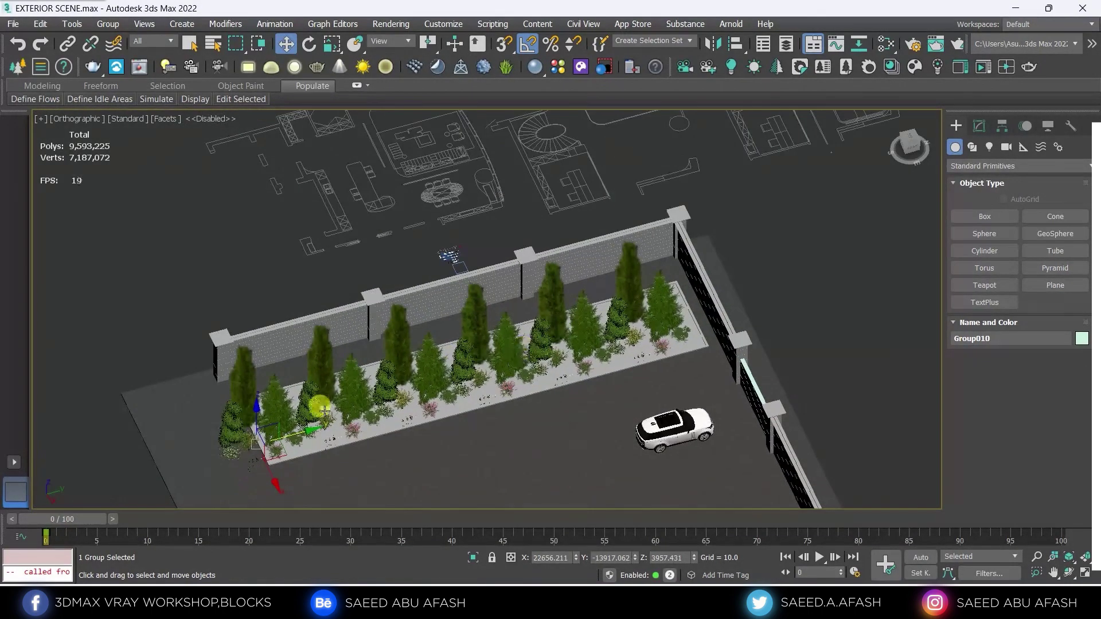
scroll(325, 412, "up", 3)
Step: Select several of the tree groups in the row
left_click(378, 382)
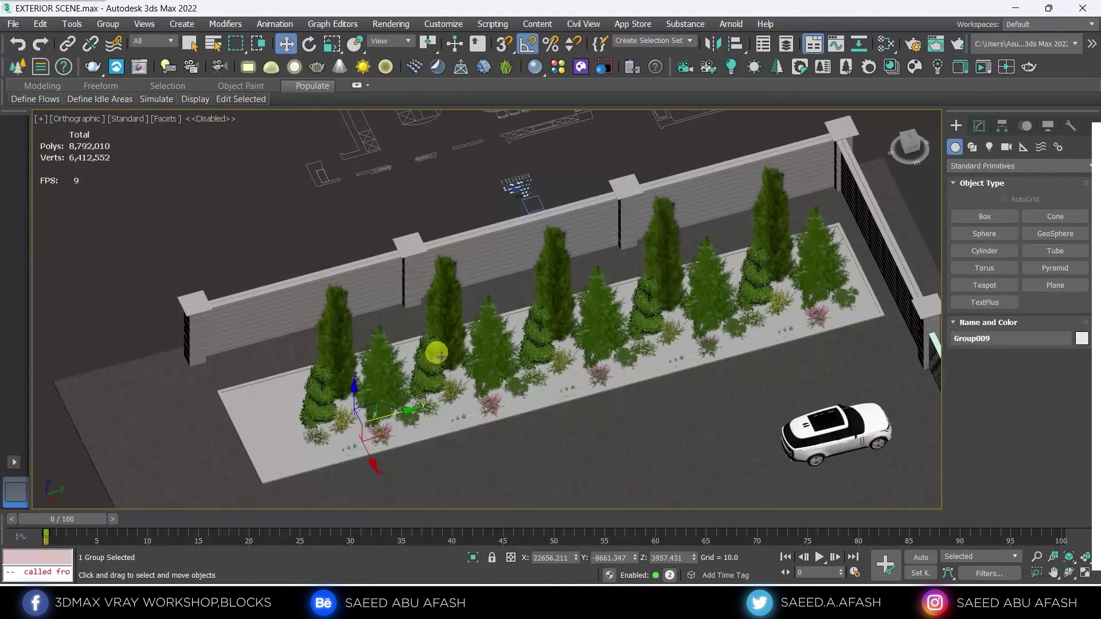
left_click(561, 319, "ctrl")
left_click(662, 302, "ctrl")
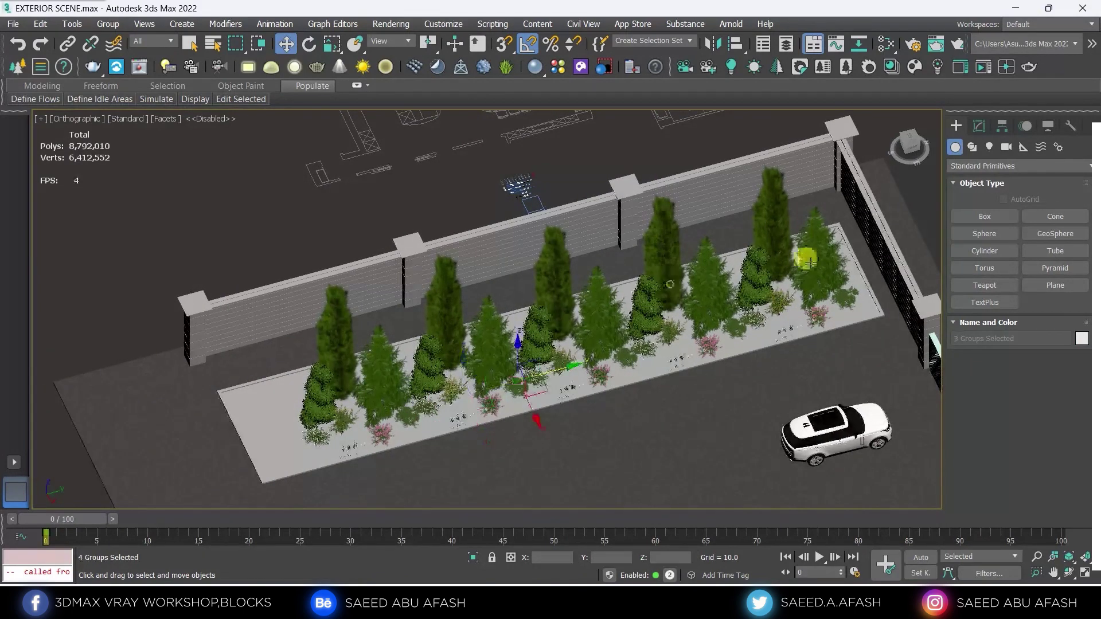
left_click(763, 239, "ctrl")
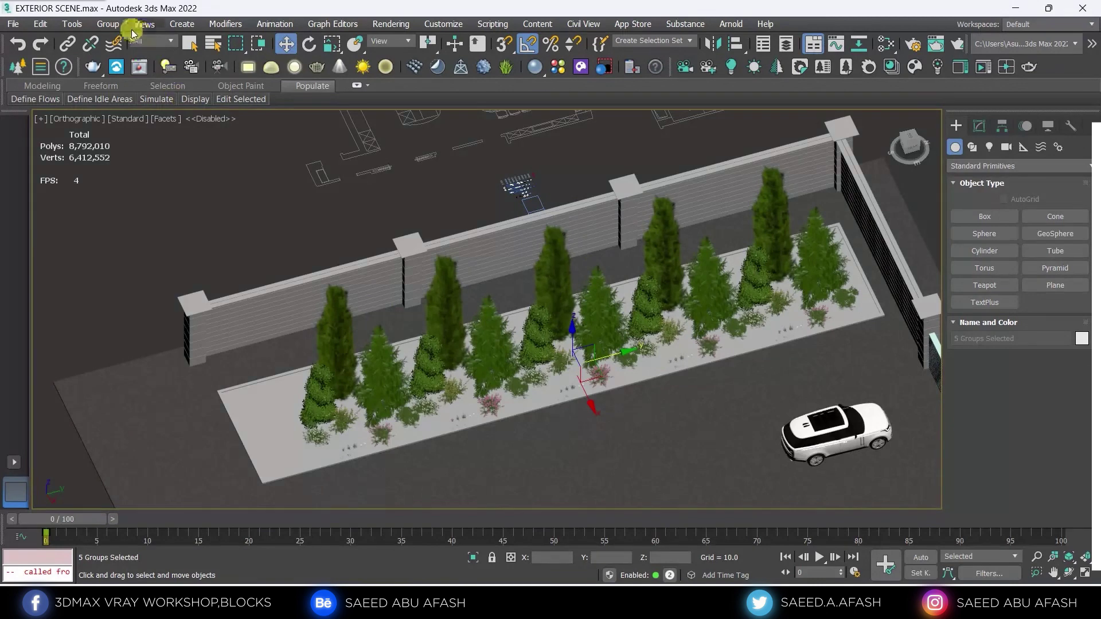
Step: Shift-drag one tree group off the planter to make a single spare copy
left_click(381, 431)
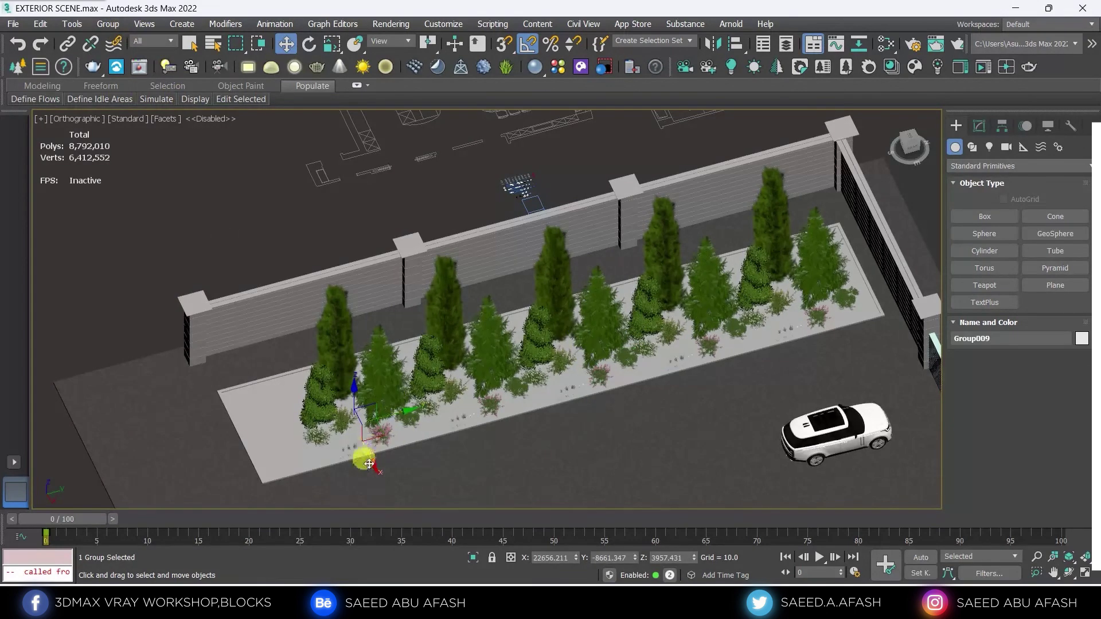
left_click_drag(368, 464, 240, 194, "shift")
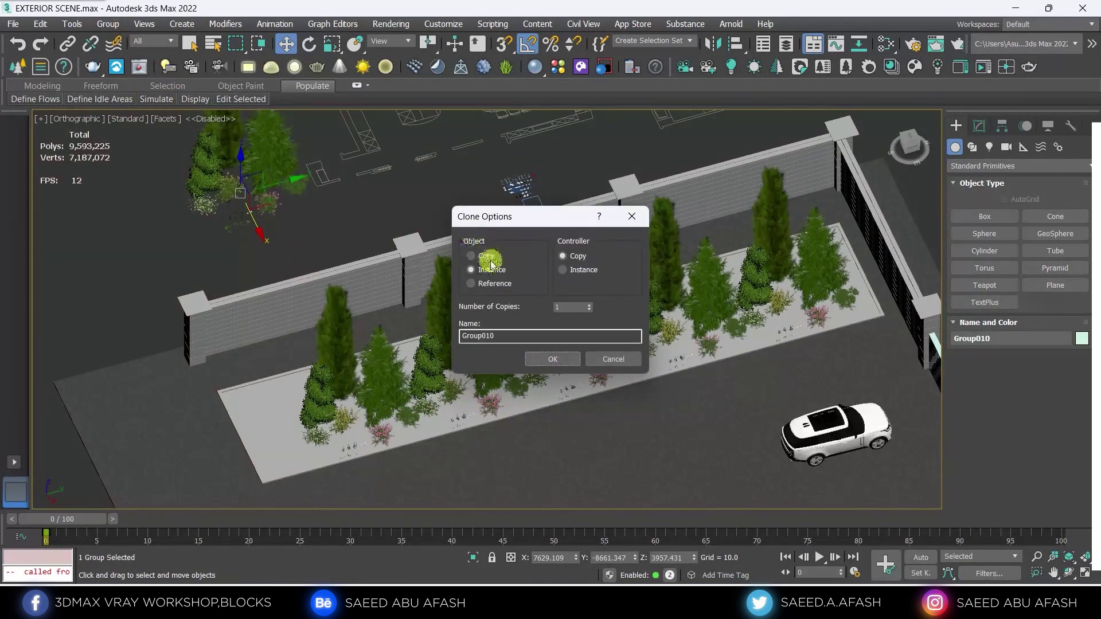
left_click(568, 360)
Step: Select five tree groups along the wall row
scroll(482, 314, "down", 3)
middle_click_drag(481, 314, 462, 327, "alt")
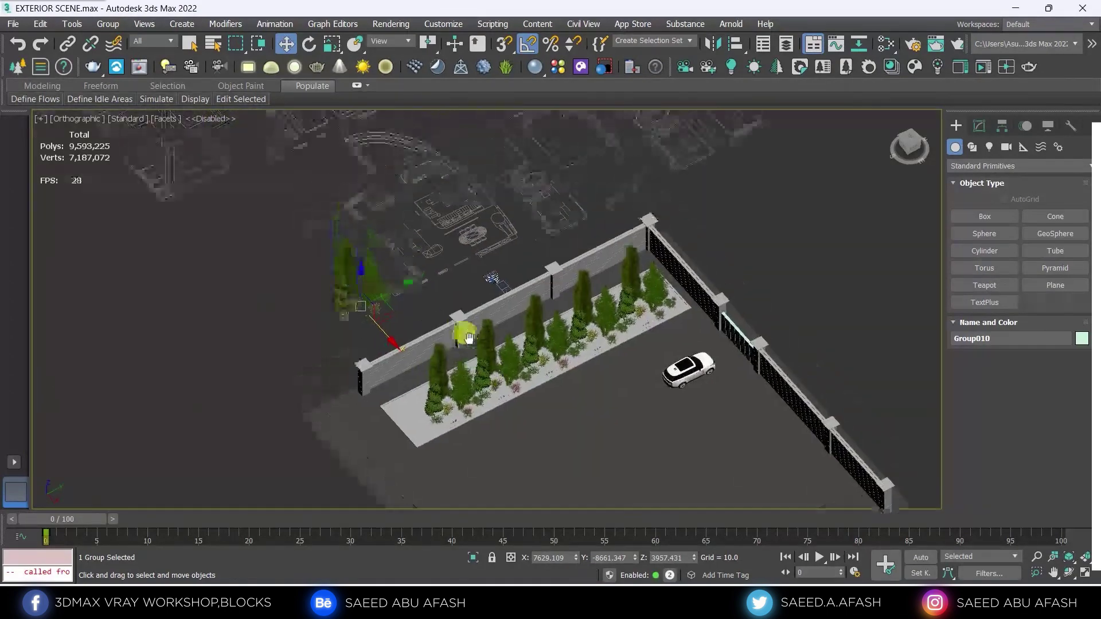
scroll(641, 294, "up", 5)
scroll(641, 293, "up", 2)
left_click(546, 290, "ctrl")
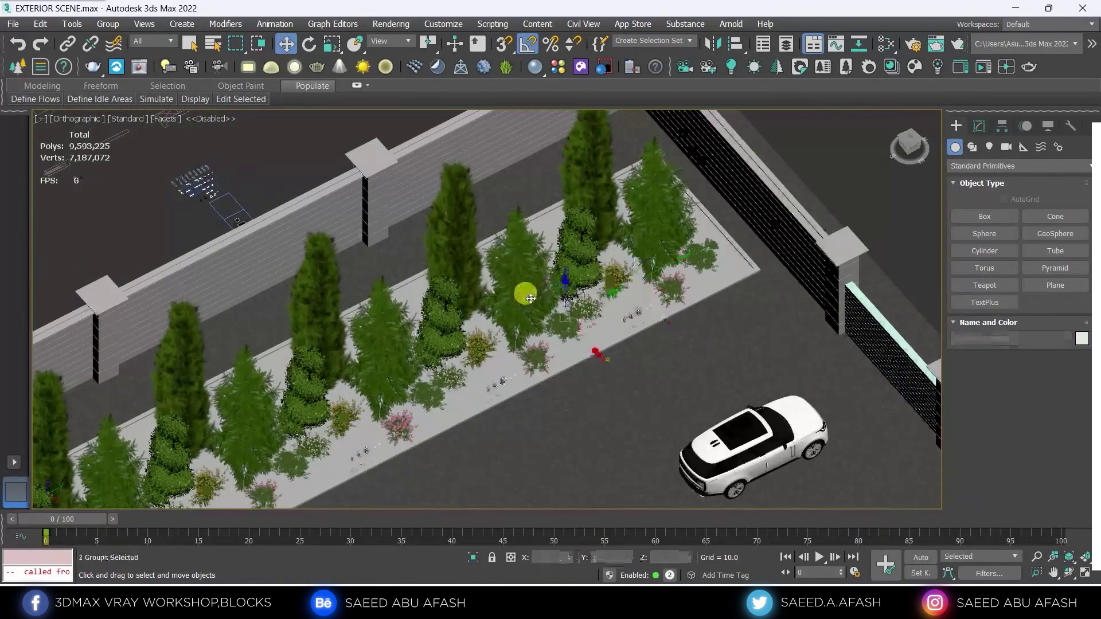
scroll(704, 332, "up", 2)
left_click(595, 339, "ctrl")
left_click(453, 415, "ctrl")
scroll(580, 339, "down", 2)
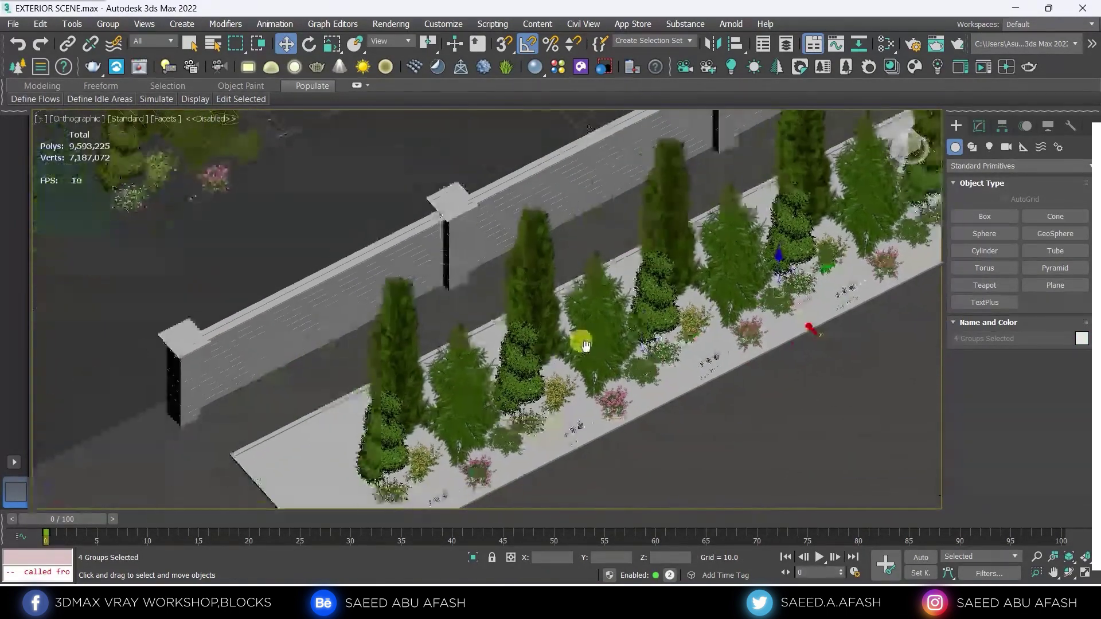
left_click(471, 409, "ctrl")
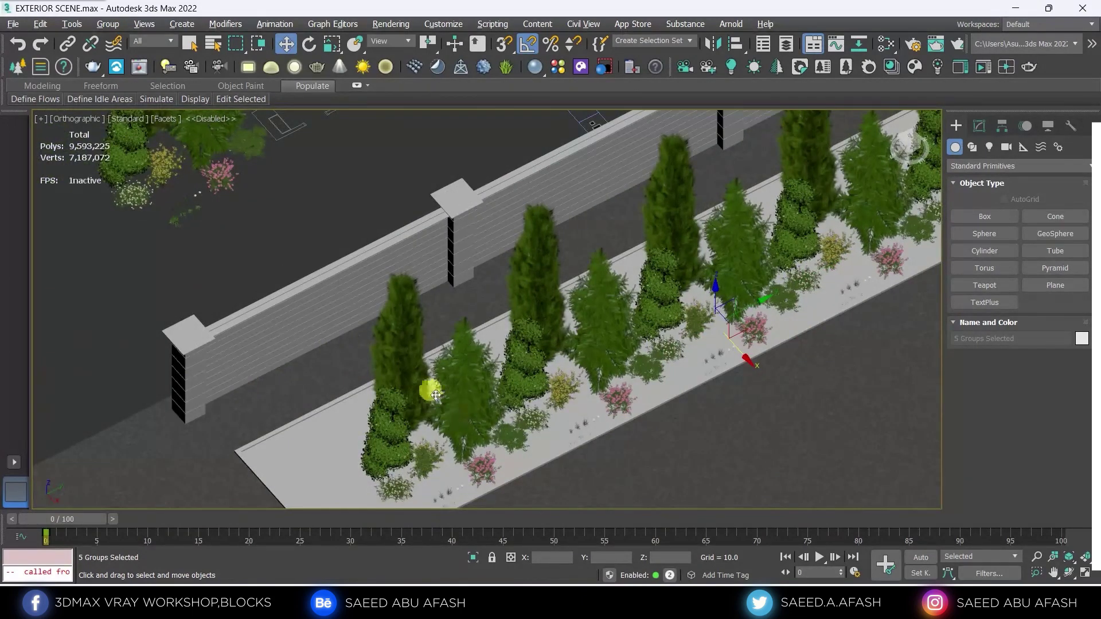
Step: Isolate the five groups, group them as Group011, then end isolation
key("alt+q")
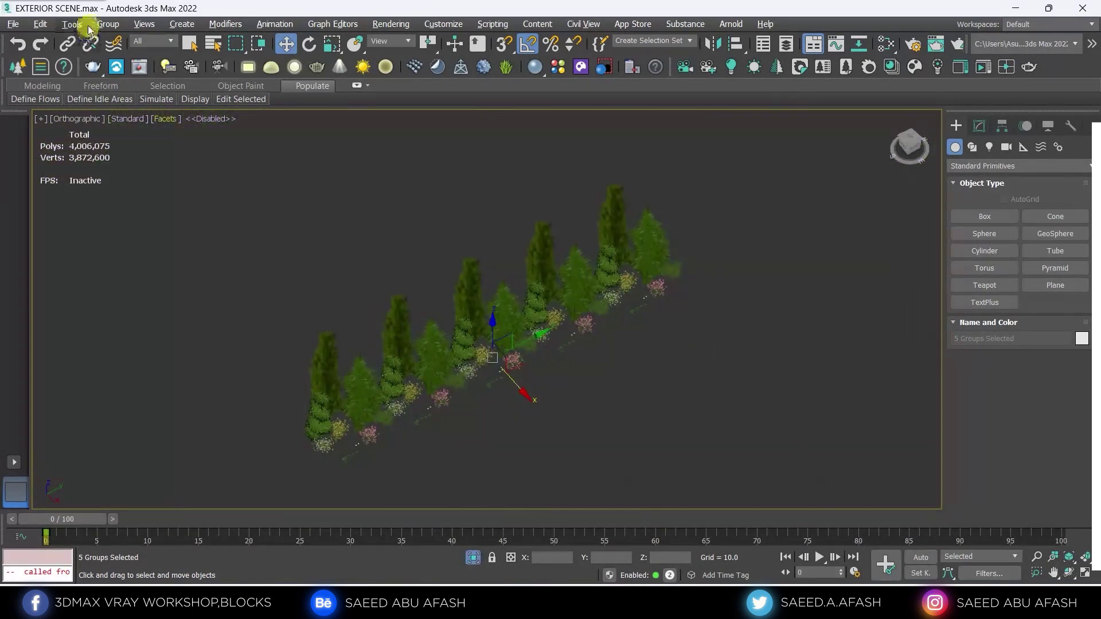
left_click(116, 27)
left_click(563, 336)
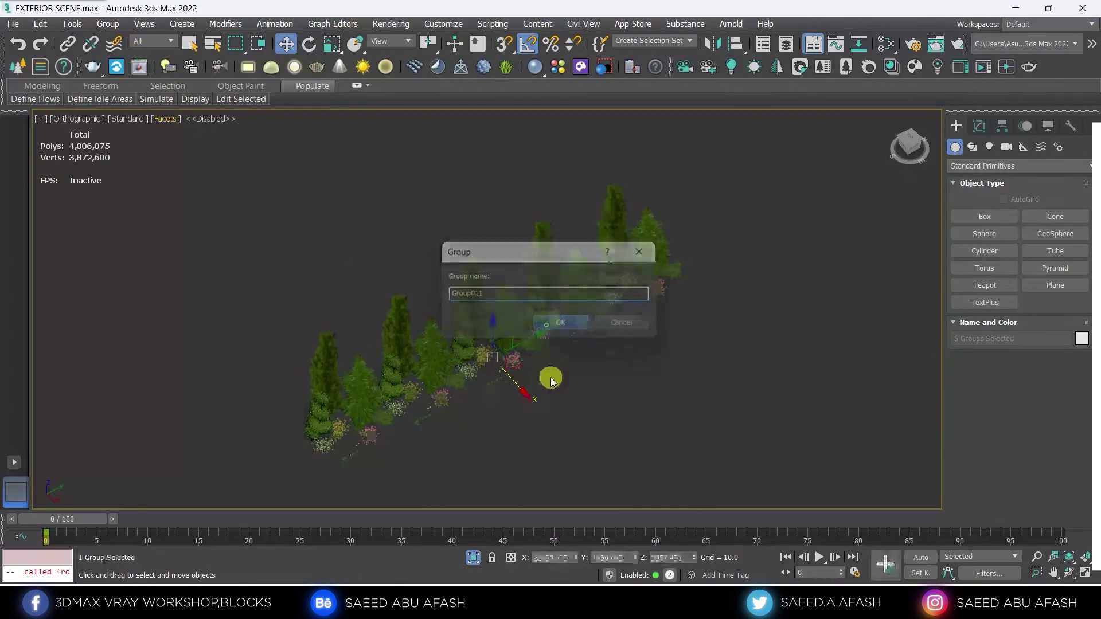
right_click(553, 378)
left_click(577, 256)
scroll(456, 323, "up", 5)
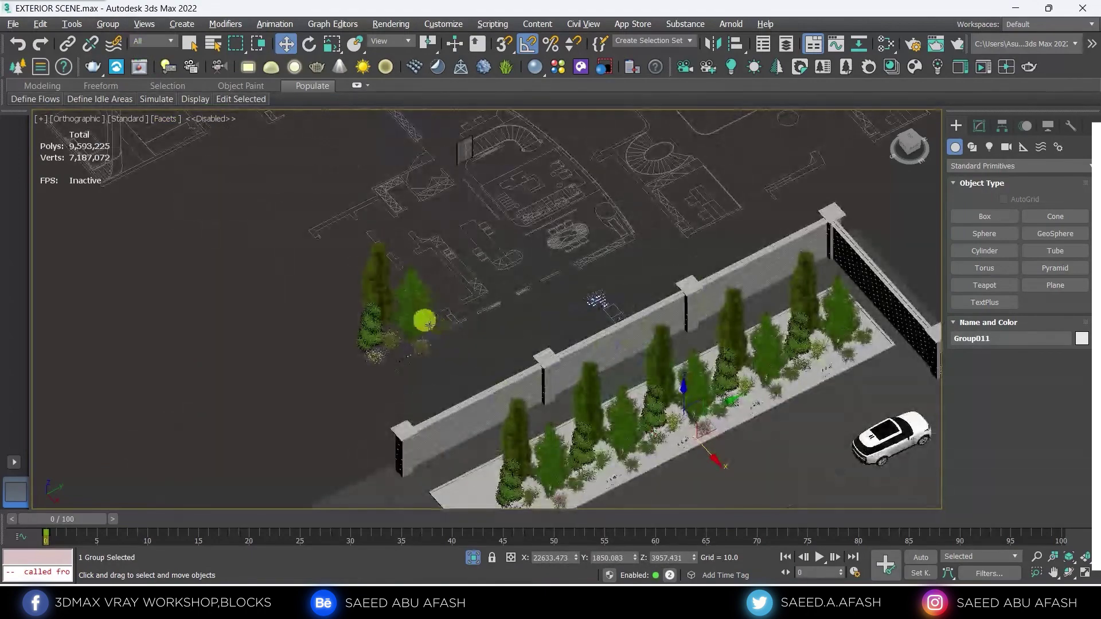
scroll(400, 343, "up", 3)
scroll(409, 296, "up", 3)
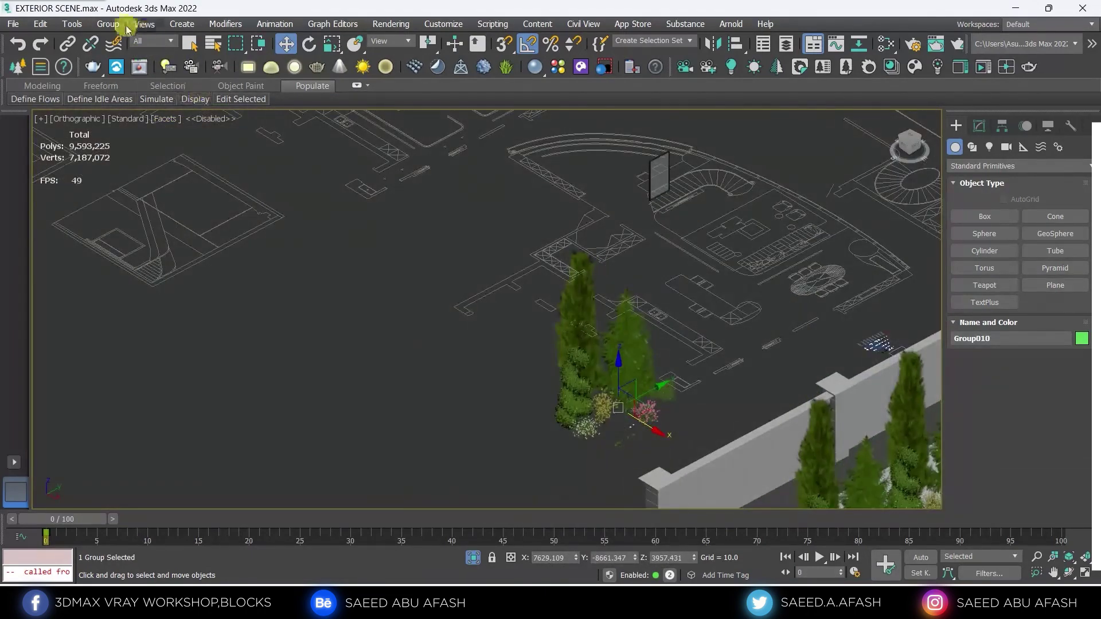
Step: Ungroup the spare tree group and delete the lone bush and the pink flowering bush
left_click(123, 55)
scroll(490, 366, "up", 3)
scroll(680, 425, "up", 3)
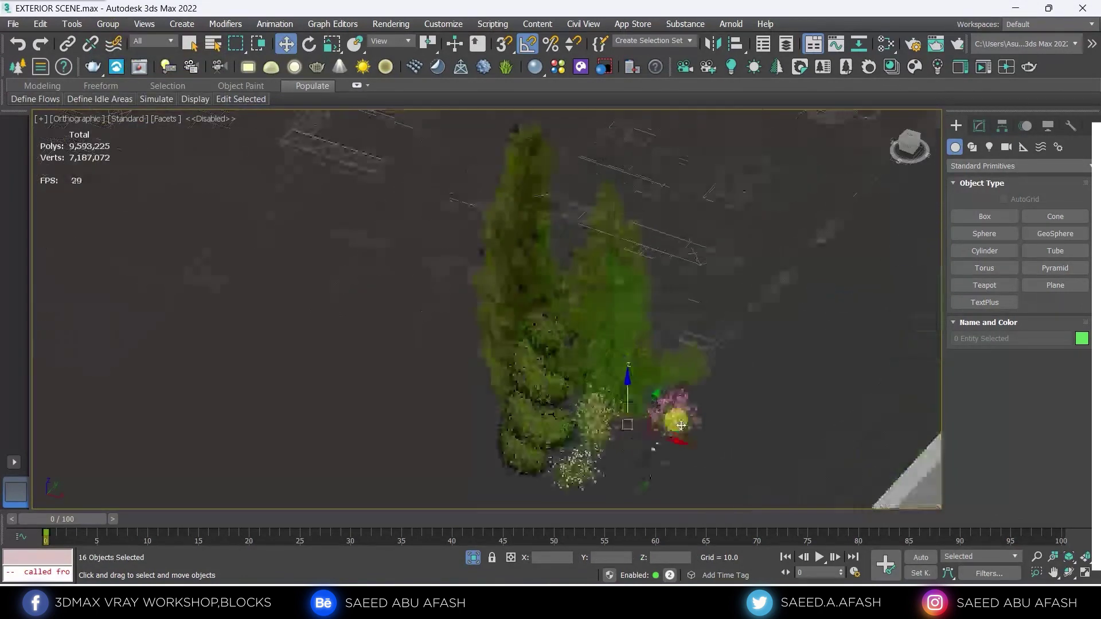
scroll(680, 425, "up", 3)
left_click(710, 304)
key("Delete")
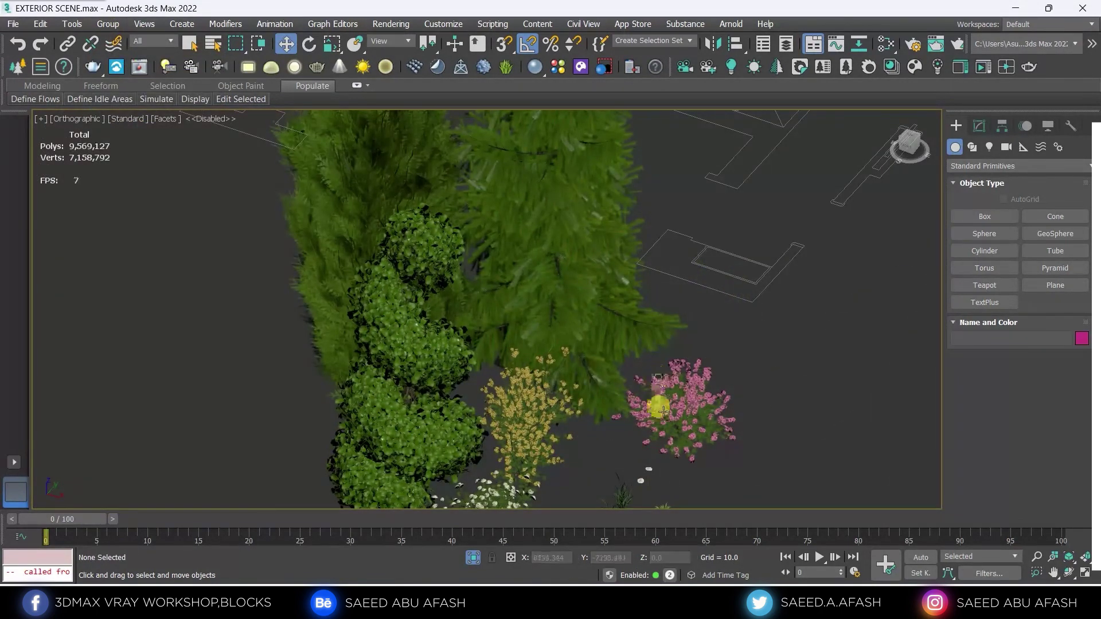
left_click(659, 396)
key("Delete")
Step: Move the two trees and the clipped bush away from the remaining flowers
scroll(651, 423, "down", 5)
scroll(640, 303, "up", 3)
left_click(640, 303)
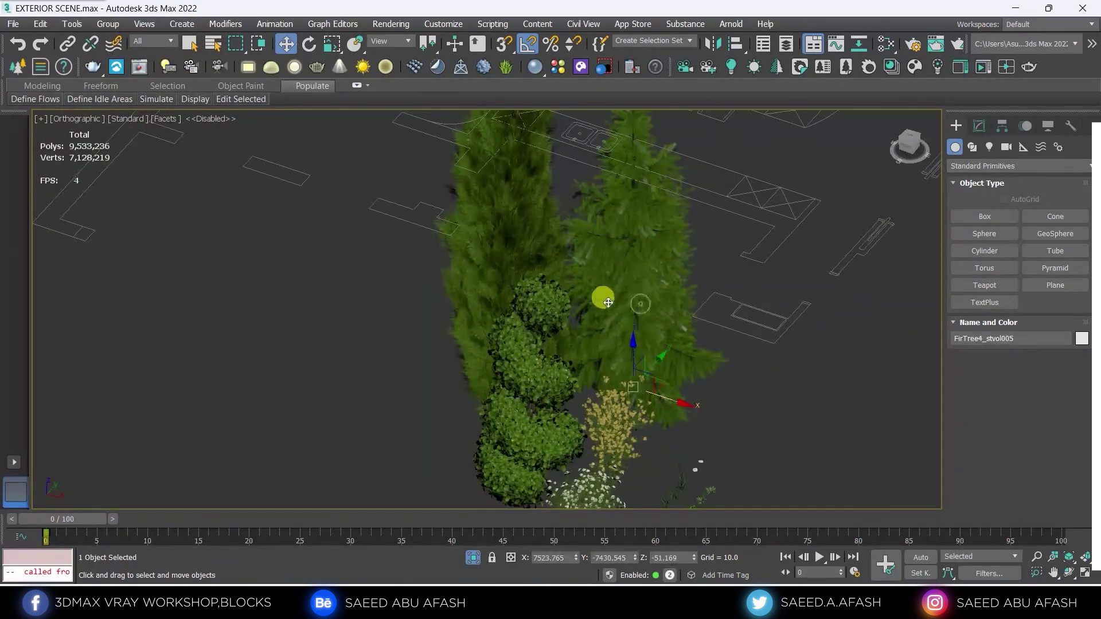
left_click(529, 376, "ctrl")
left_click(484, 275, "ctrl")
scroll(607, 324, "down", 3)
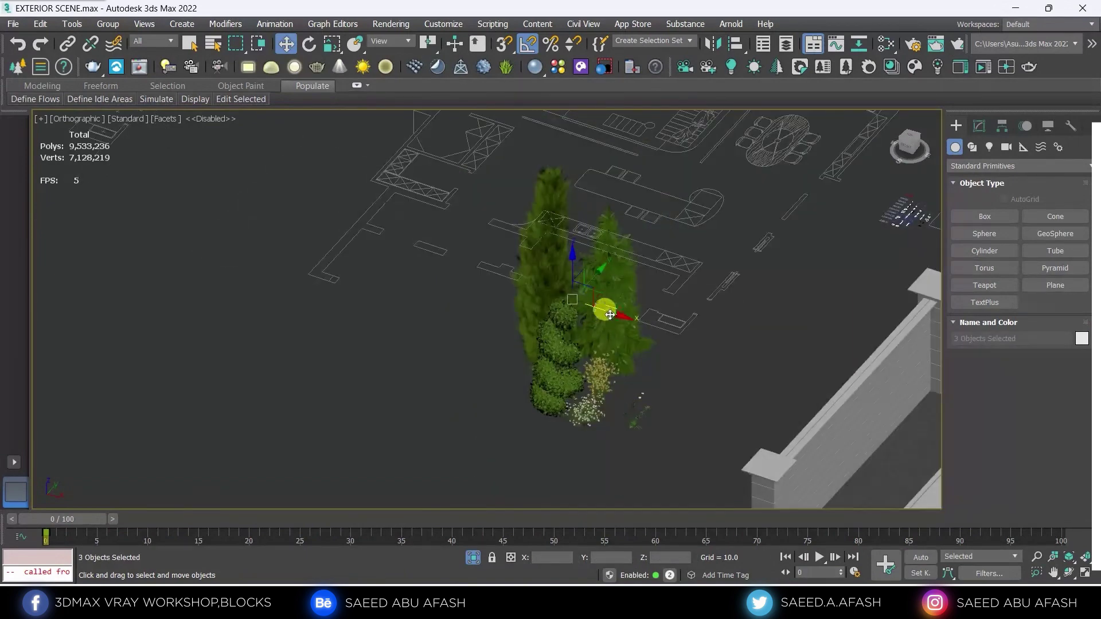
left_click_drag(610, 315, 449, 278)
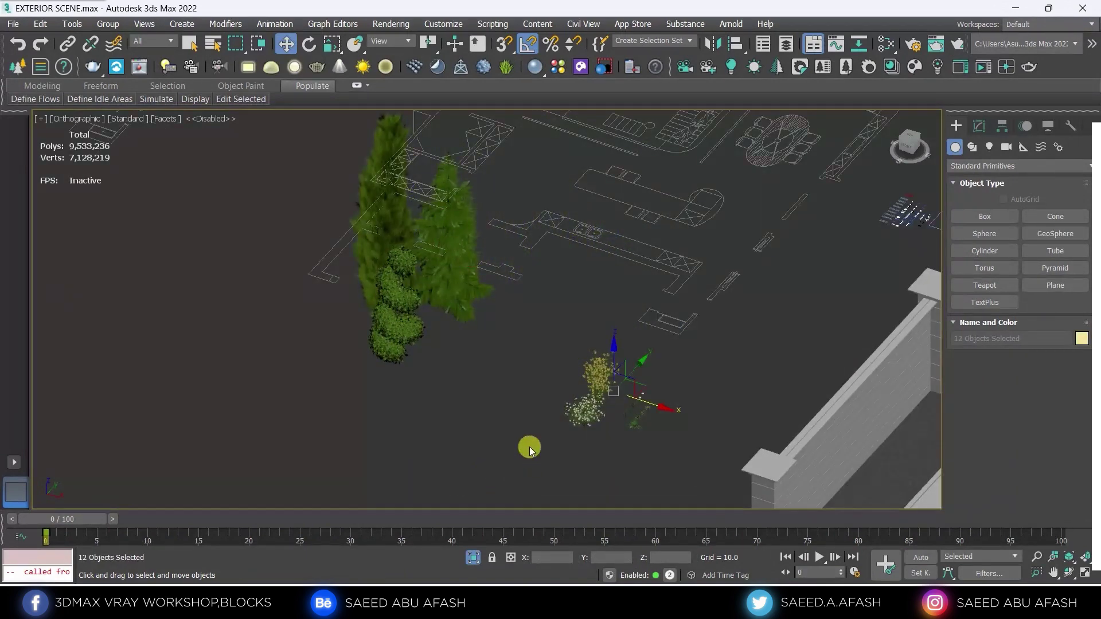
Step: Select the fir tree together with the cypress
mouse_move(530, 450)
middle_mouse_down("alt")
mouse_move(583, 381)
mouse_move(406, 315)
mouse_move(467, 389)
middle_mouse_up("alt")
scroll(467, 379, "up", 2)
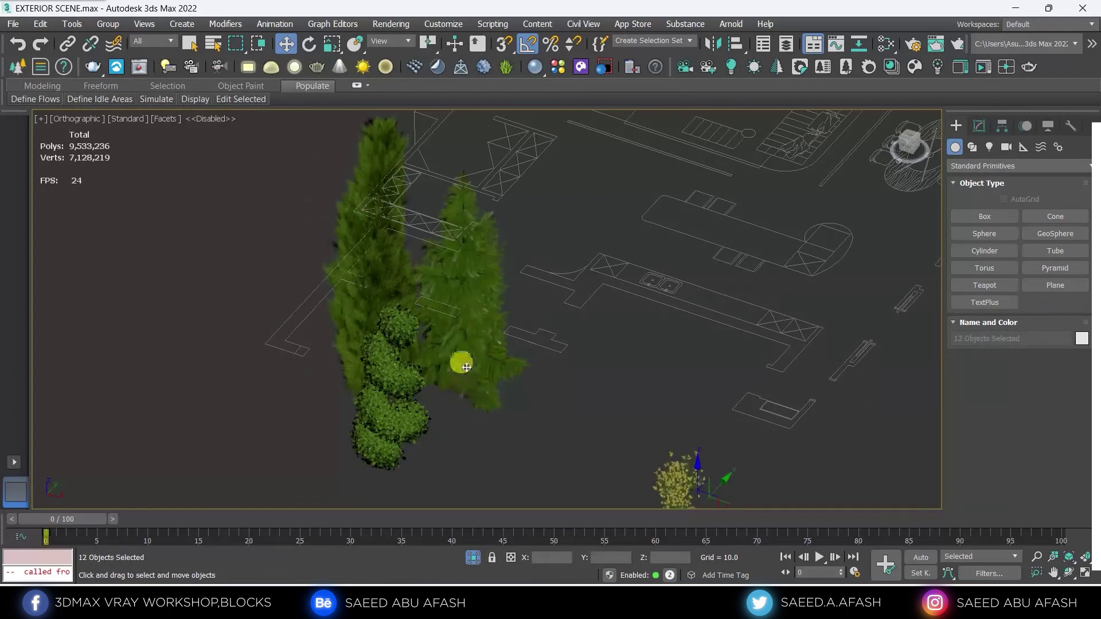
scroll(669, 291, "down", 5)
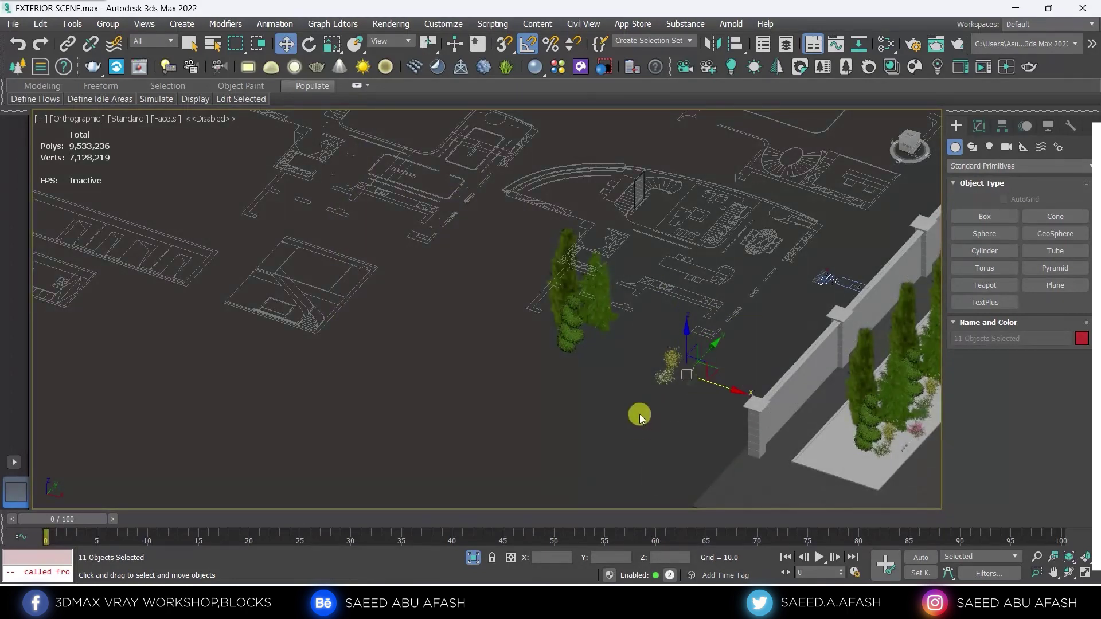
scroll(582, 278, "up", 3)
scroll(738, 307, "up", 2)
left_click(738, 309)
scroll(730, 374, "down", 3)
scroll(695, 343, "up", 3)
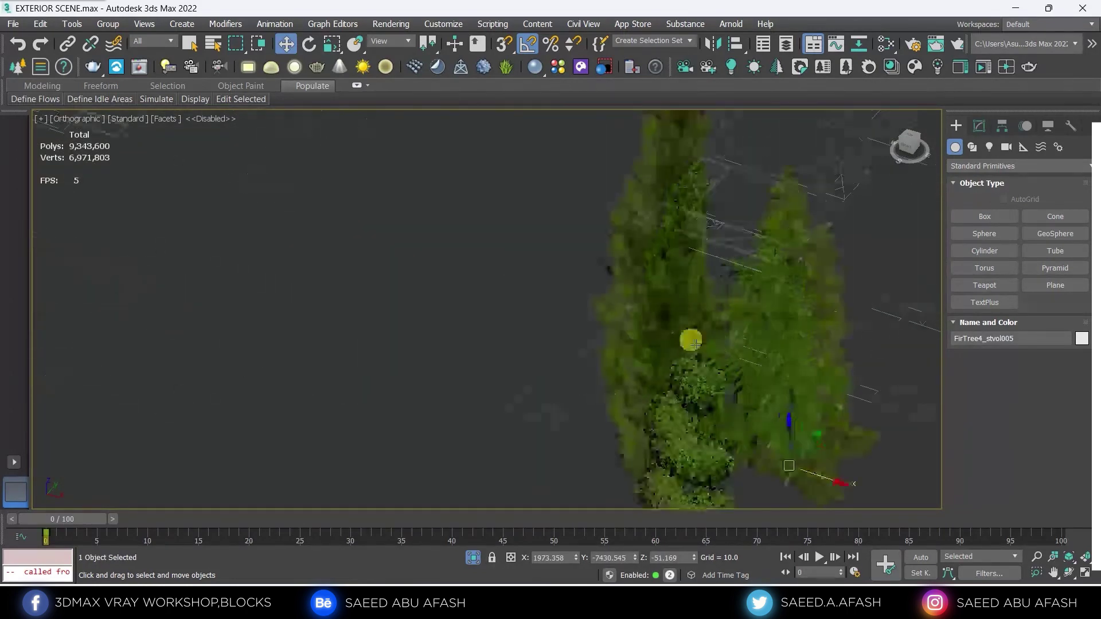
left_click(651, 304, "ctrl")
Step: Add the topiary to the selection and move all three trees next to the wall
left_click(680, 430, "ctrl")
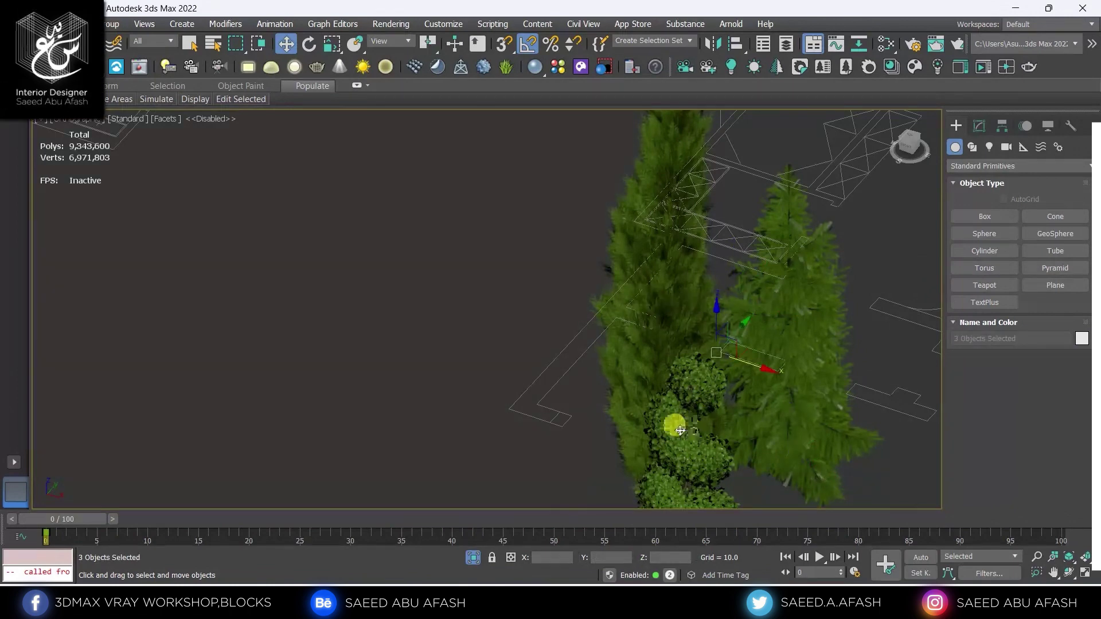
left_click(333, 44)
scroll(574, 321, "down", 4)
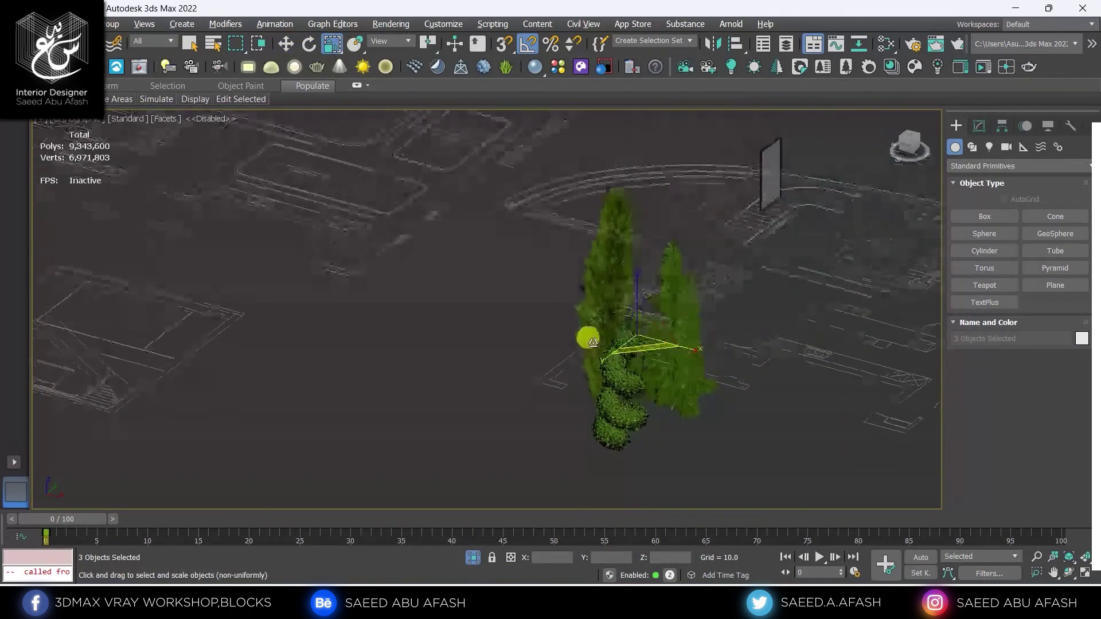
scroll(648, 327, "up", 2)
scroll(631, 298, "up", 2)
scroll(632, 277, "up", 2)
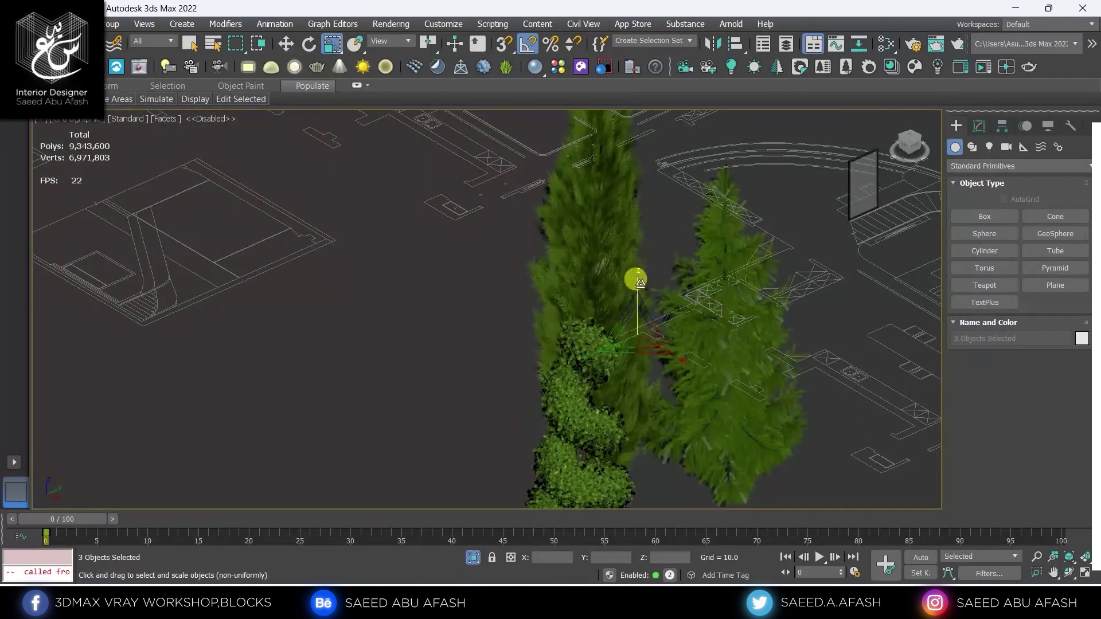
scroll(634, 280, "up", 4)
scroll(636, 281, "down", 5)
scroll(568, 350, "down", 2)
scroll(544, 409, "down", 1)
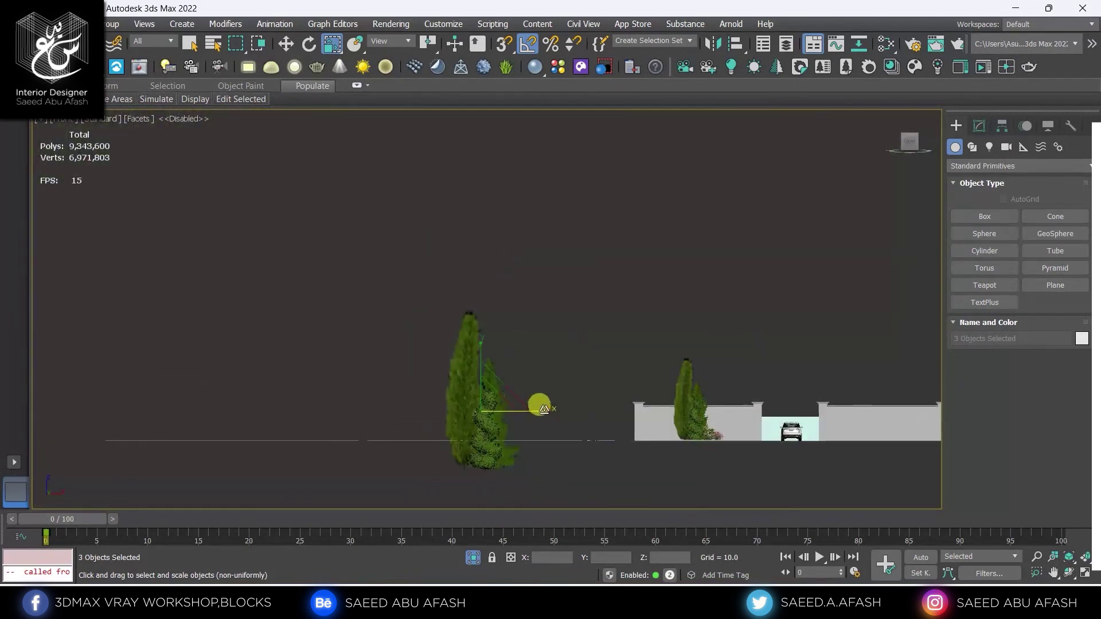
mouse_move(509, 406)
left_mouse_down()
mouse_move(578, 346)
mouse_move(621, 369)
mouse_move(627, 355)
left_mouse_up()
Step: Slide the cypress along the wall and nudge it closer in front view
mouse_move(627, 354)
middle_mouse_down("alt")
mouse_move(597, 423)
mouse_move(635, 405)
mouse_move(659, 364)
mouse_move(653, 391)
mouse_move(580, 312)
middle_mouse_up("alt")
left_click(643, 346)
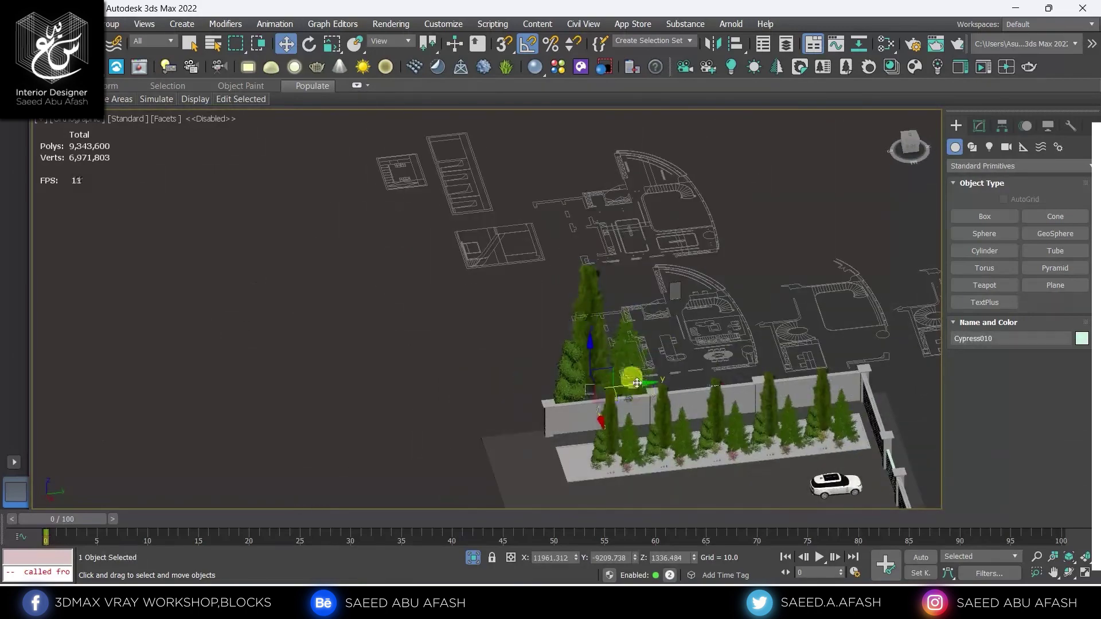
mouse_move(636, 382)
left_mouse_down()
mouse_move(865, 364)
mouse_move(866, 352)
left_mouse_up()
middle_click_drag(866, 352, 937, 327, "alt")
scroll(754, 376, "up", 5)
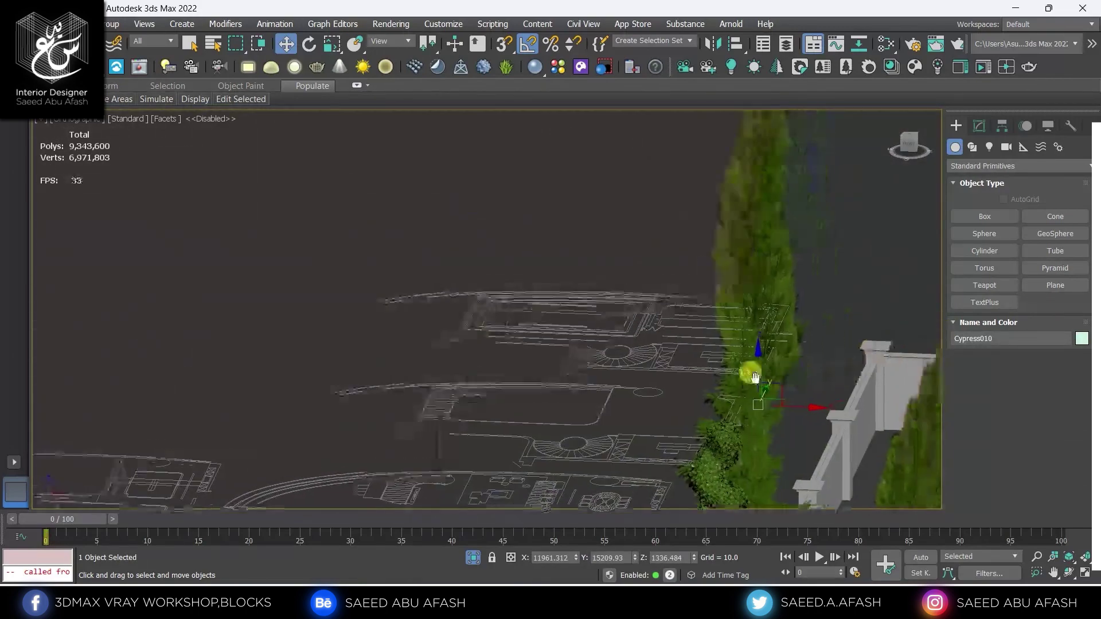
middle_click_drag(754, 377, 683, 381, "alt")
scroll(683, 381, "down", 3)
key("f")
scroll(659, 381, "down", 3)
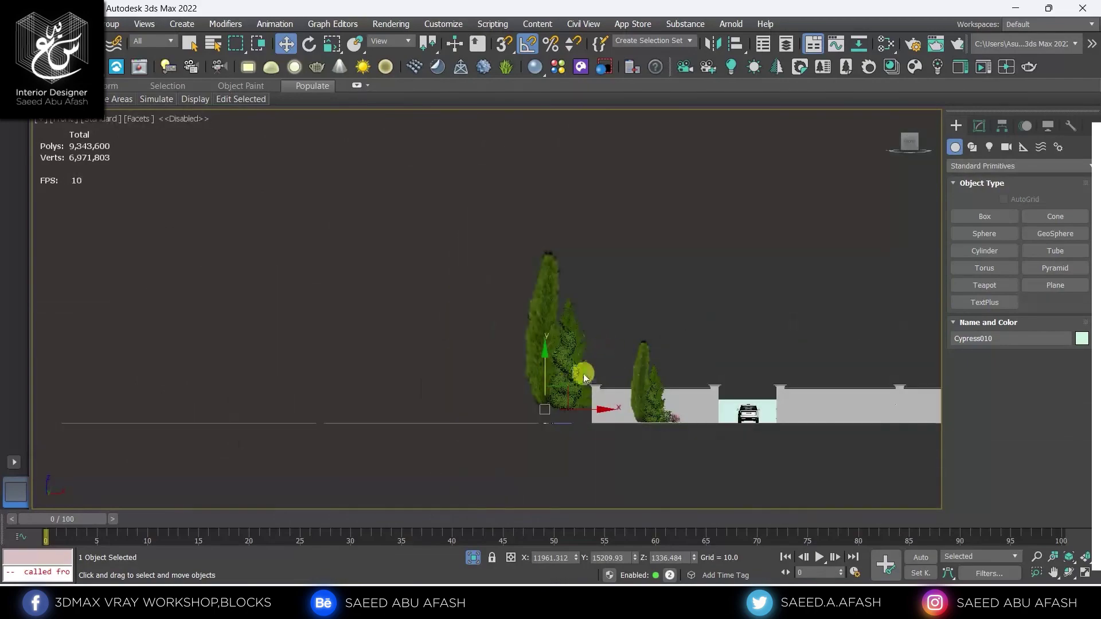
scroll(585, 377, "up", 5)
left_click_drag(563, 393, 640, 425)
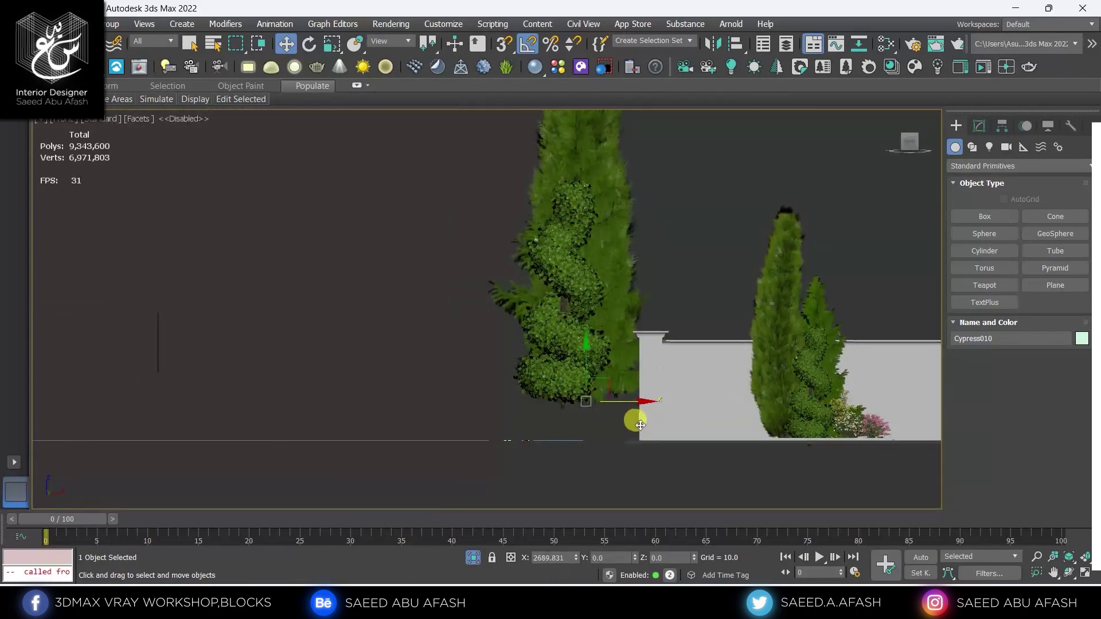
mouse_move(640, 426)
middle_mouse_down("alt")
mouse_move(597, 386)
mouse_move(591, 413)
mouse_move(536, 379)
mouse_move(410, 395)
middle_mouse_up("alt")
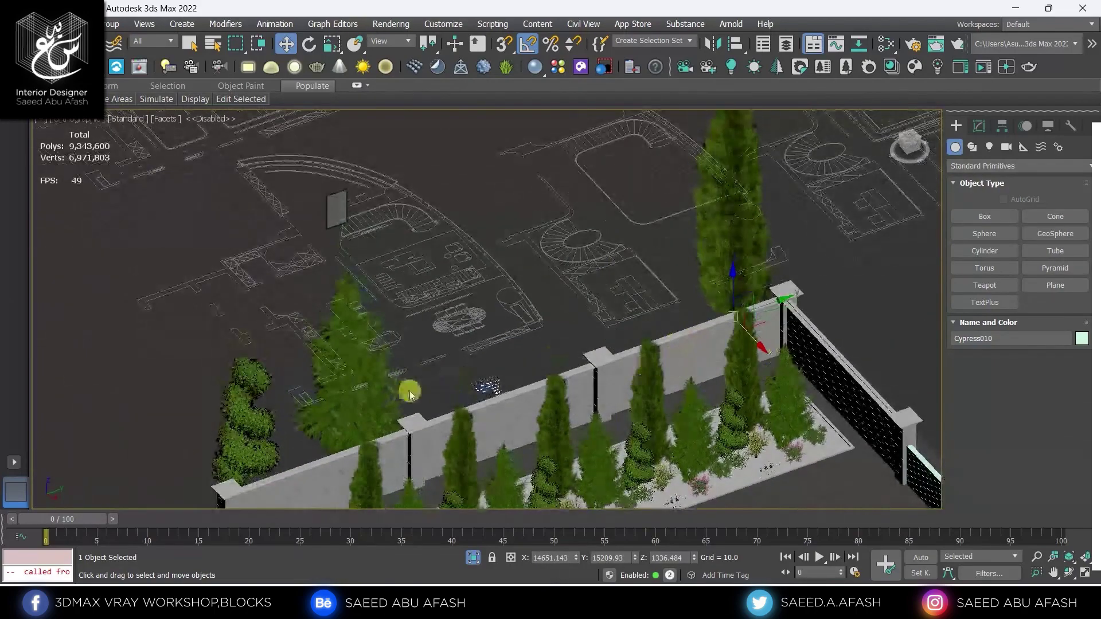
Step: Move the fir behind the wall, raise it, and scale it uniformly to 95%
left_click(369, 423)
mouse_move(368, 423)
left_mouse_down()
mouse_move(657, 322)
mouse_move(687, 327)
left_mouse_up()
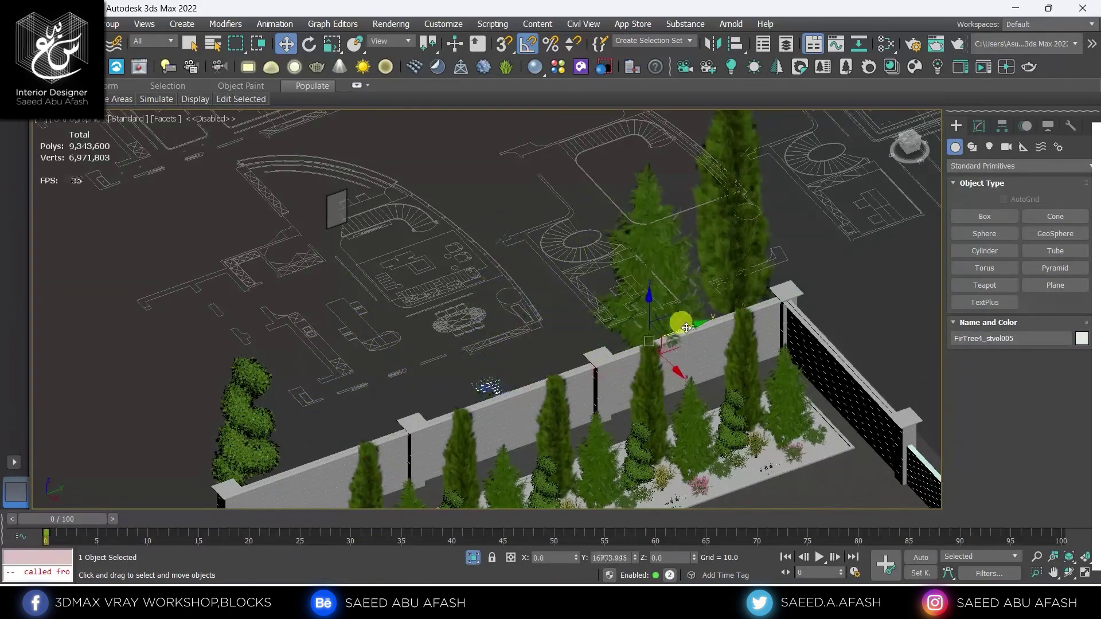
key("f")
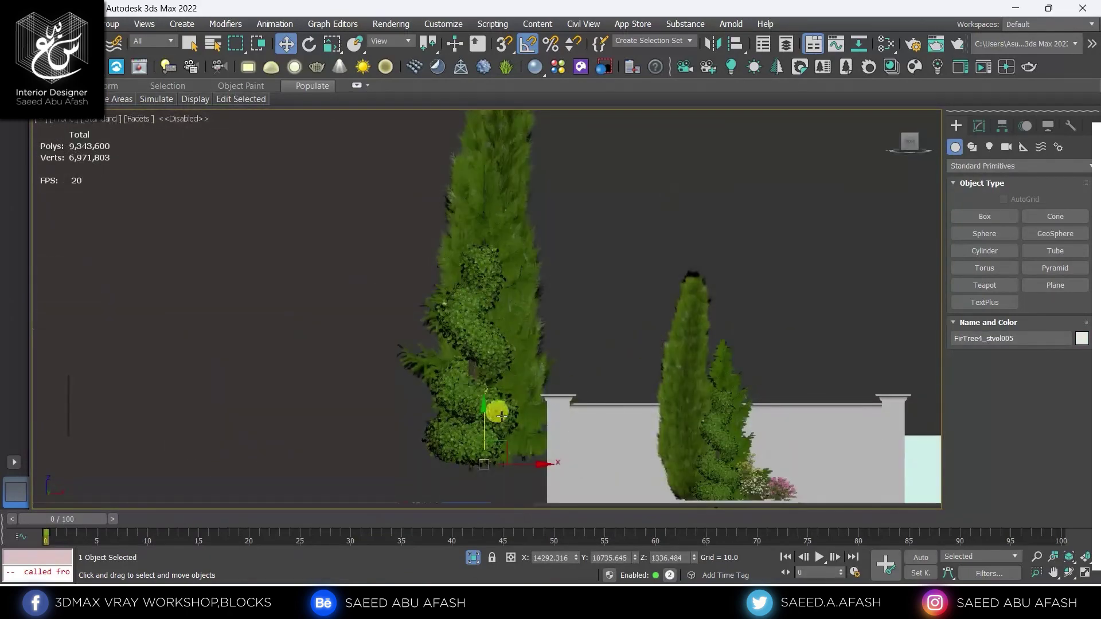
left_click_drag(487, 417, 477, 381)
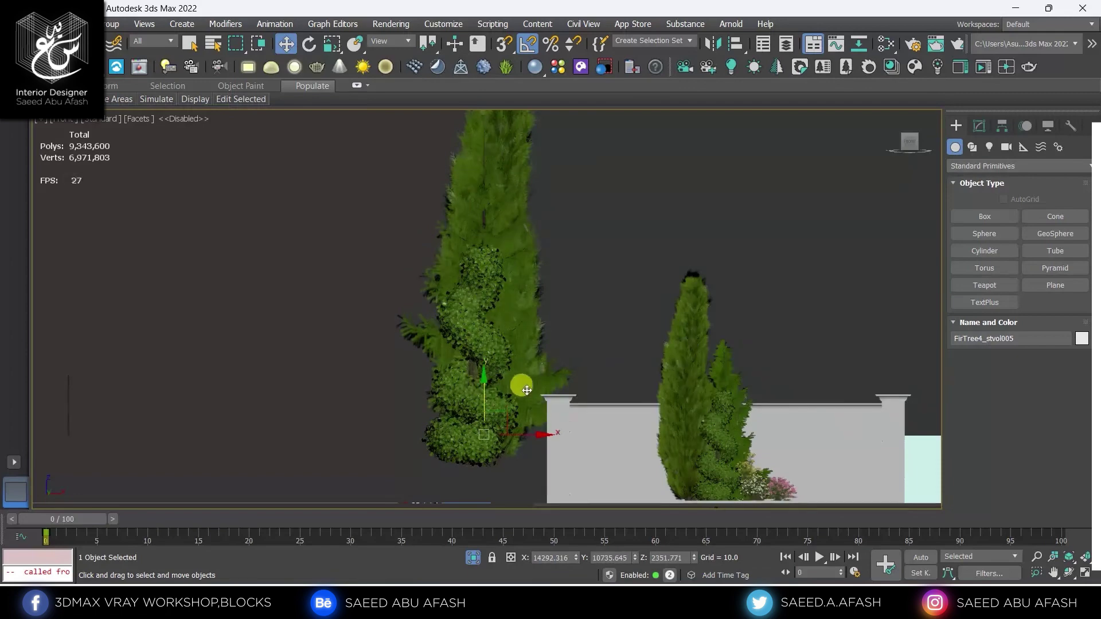
key("shift+z")
key("shift+z")
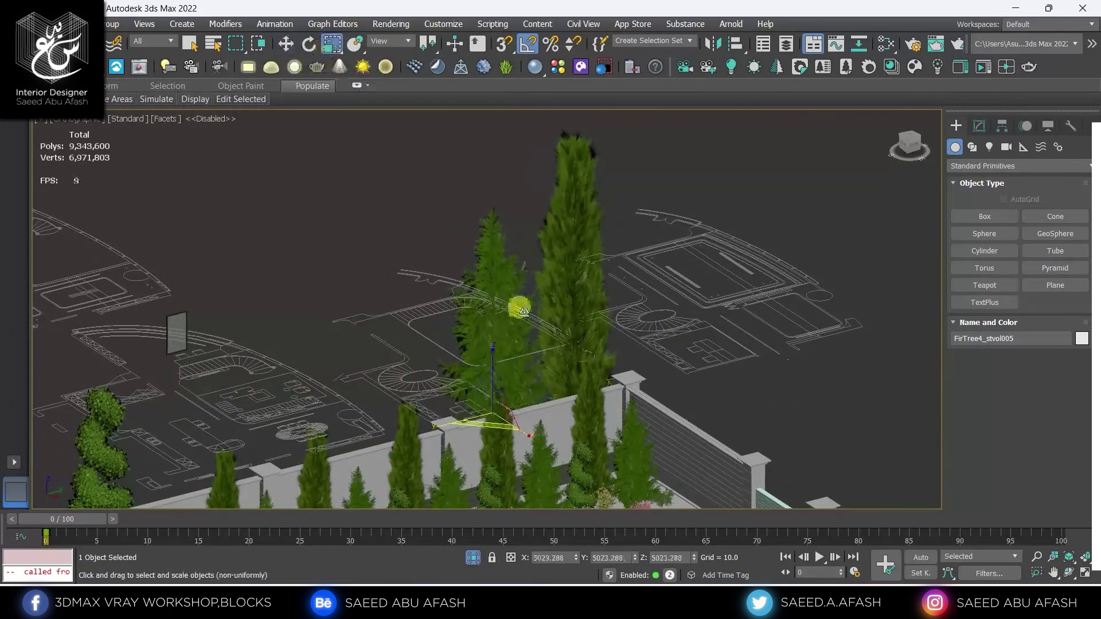
key("r")
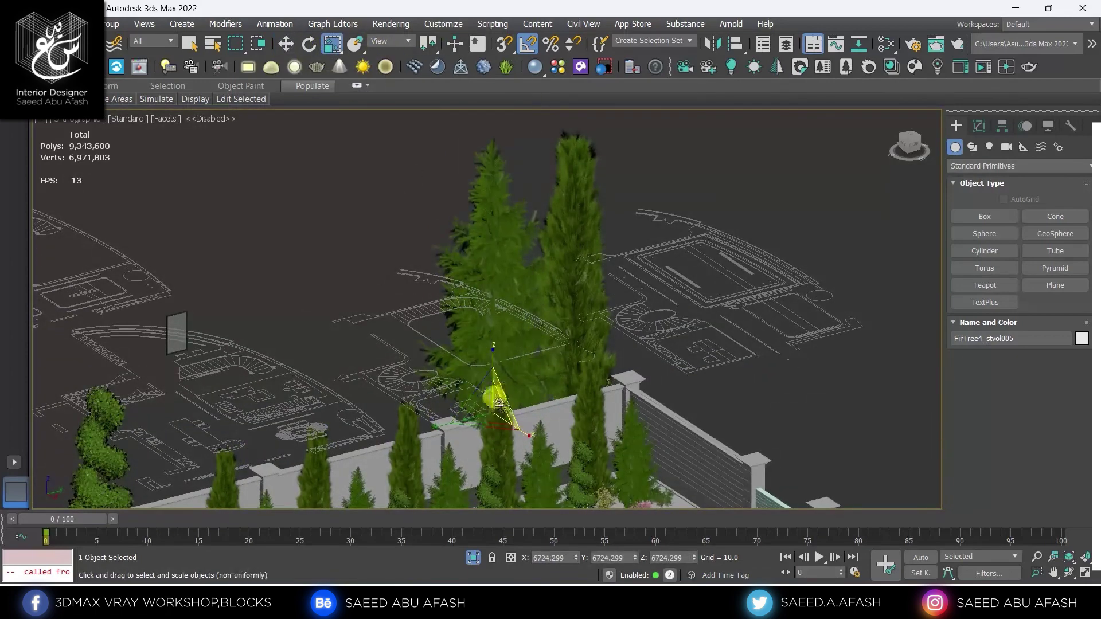
left_click_drag(502, 397, 482, 416)
mouse_move(487, 417)
middle_mouse_down("alt")
mouse_move(527, 416)
mouse_move(433, 423)
mouse_move(576, 316)
middle_mouse_up("alt")
key("w")
Step: Move the DecorTree005 topiary beside the other trees
left_click(330, 362)
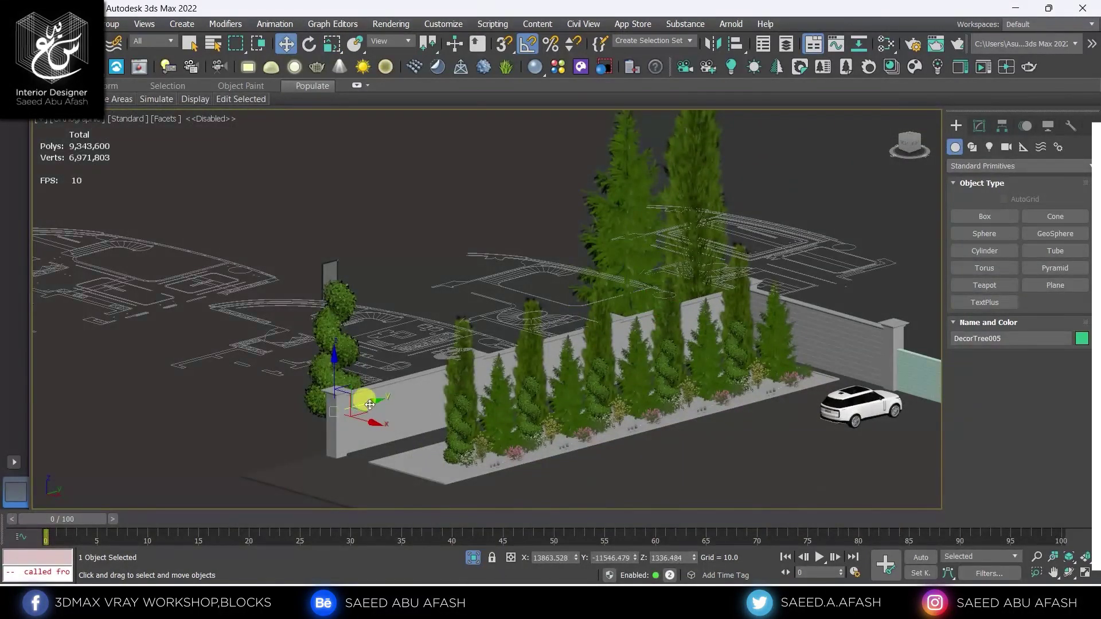
left_click_drag(370, 405, 590, 308)
mouse_move(589, 308)
middle_mouse_down("alt")
mouse_move(708, 361)
mouse_move(547, 314)
mouse_move(531, 276)
mouse_move(463, 246)
middle_mouse_up("alt")
Step: Shift-drag the fir, cypress and topiary trio to create 3 instanced copies along the wall
left_click(469, 264, "ctrl")
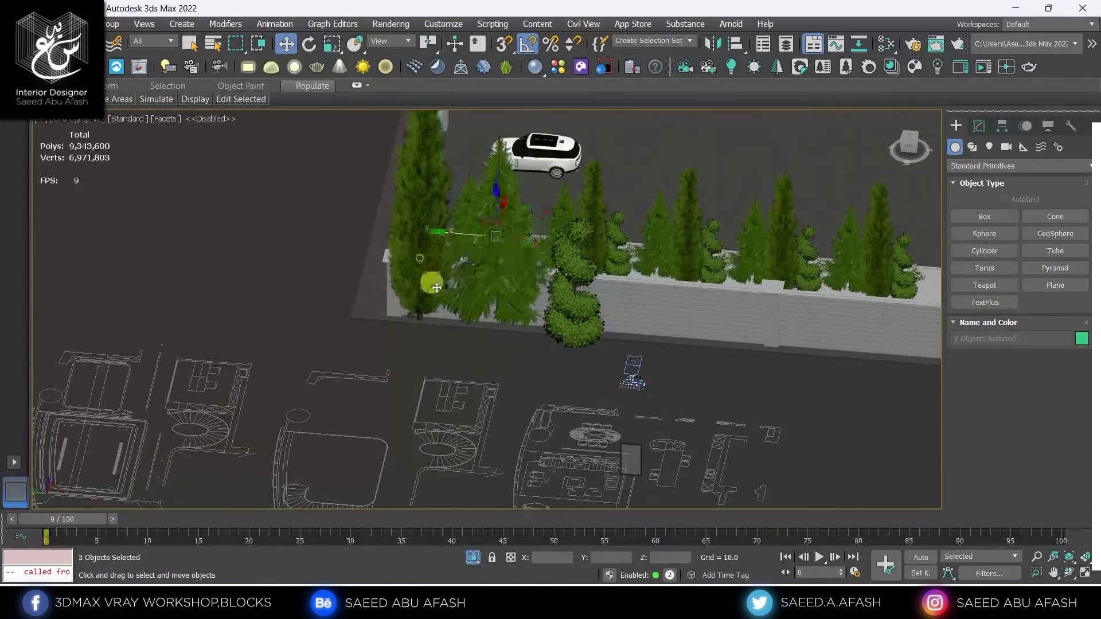
left_click_drag(445, 232, 655, 250, "shift")
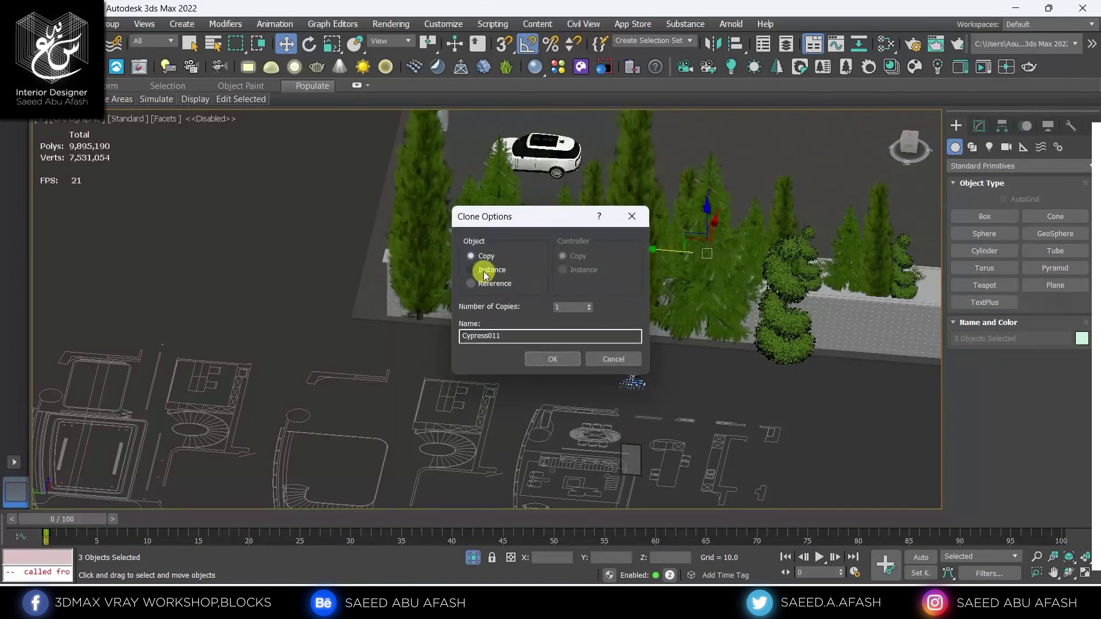
left_click(546, 366)
mouse_move(528, 386)
middle_mouse_down("alt")
mouse_move(573, 400)
mouse_move(733, 376)
mouse_move(711, 367)
middle_mouse_up("alt")
Step: Select all twelve trees and isolate them with Alt+Q
left_click(654, 330, "ctrl")
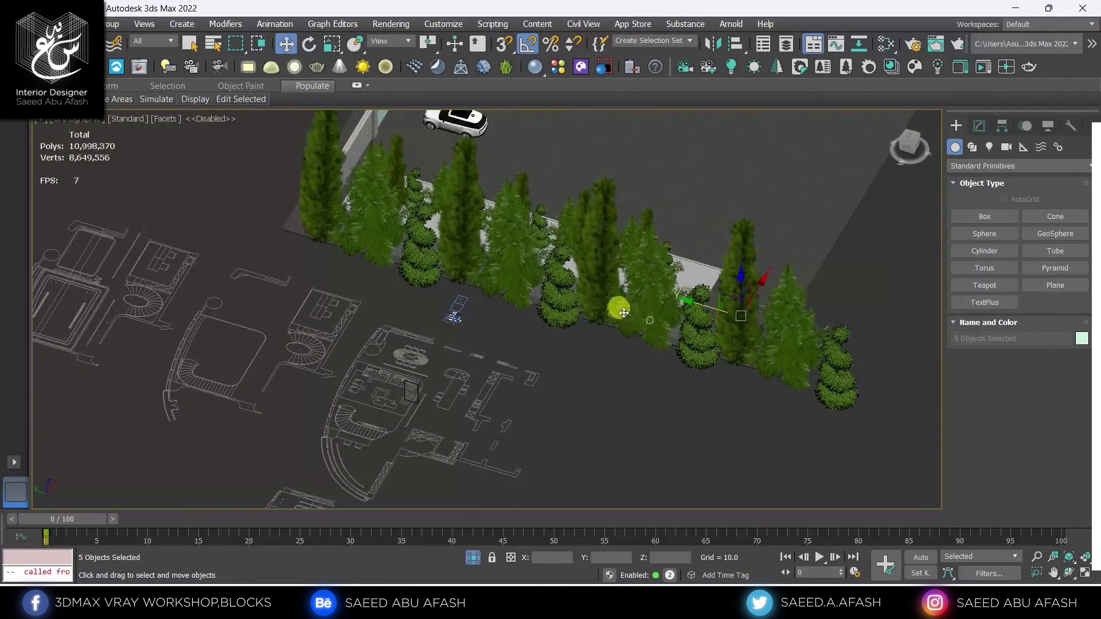
left_click(594, 305, "ctrl")
left_click(550, 305, "ctrl")
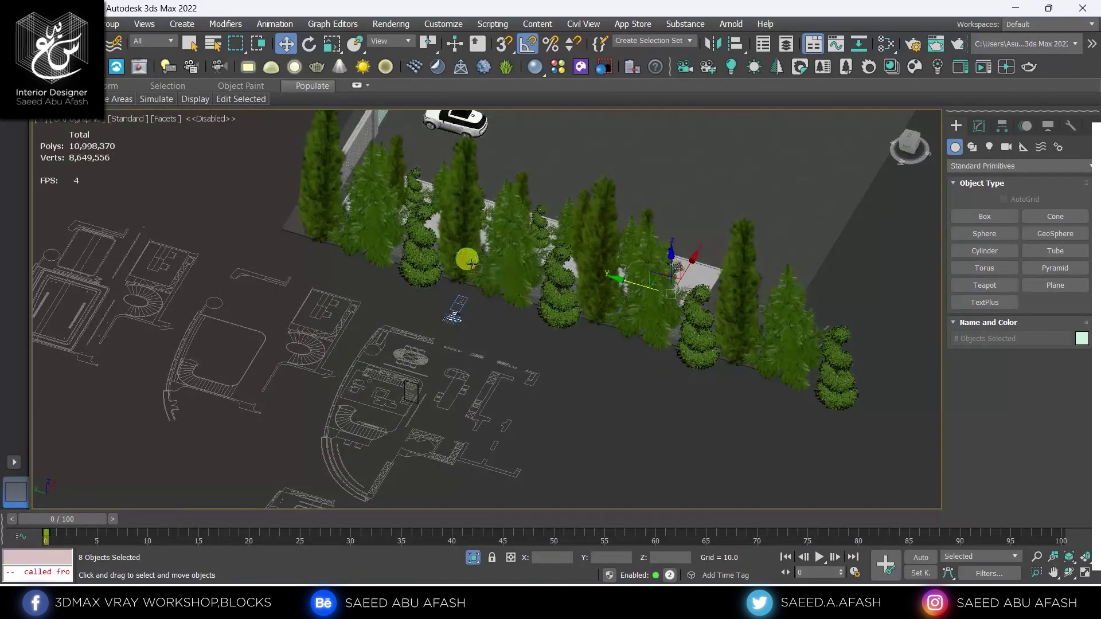
left_click(432, 259, "ctrl")
left_click(388, 249, "ctrl")
left_click(325, 225, "ctrl")
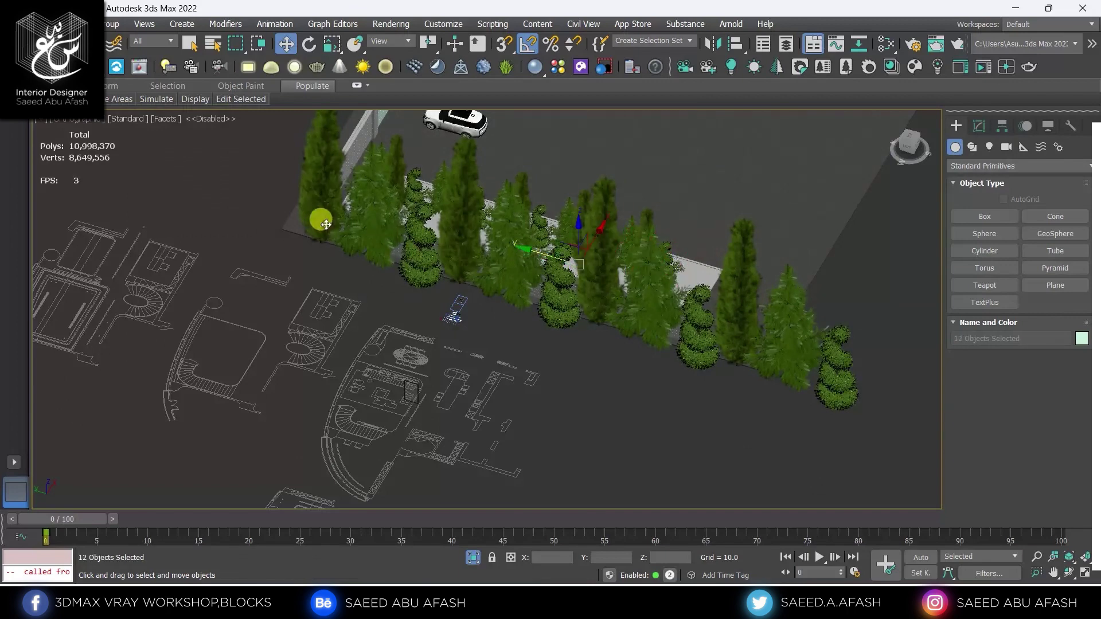
key("alt+q")
Step: Group the twelve trees as Group012 and end isolation
left_click(112, 23)
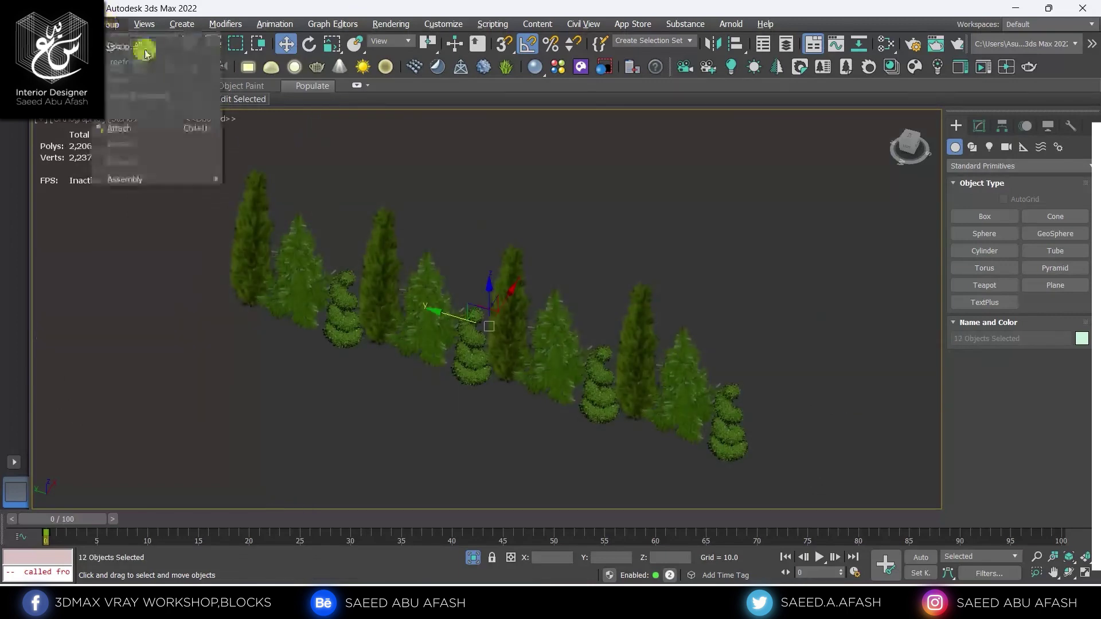
left_click(142, 42)
left_click(571, 329)
right_click(546, 285)
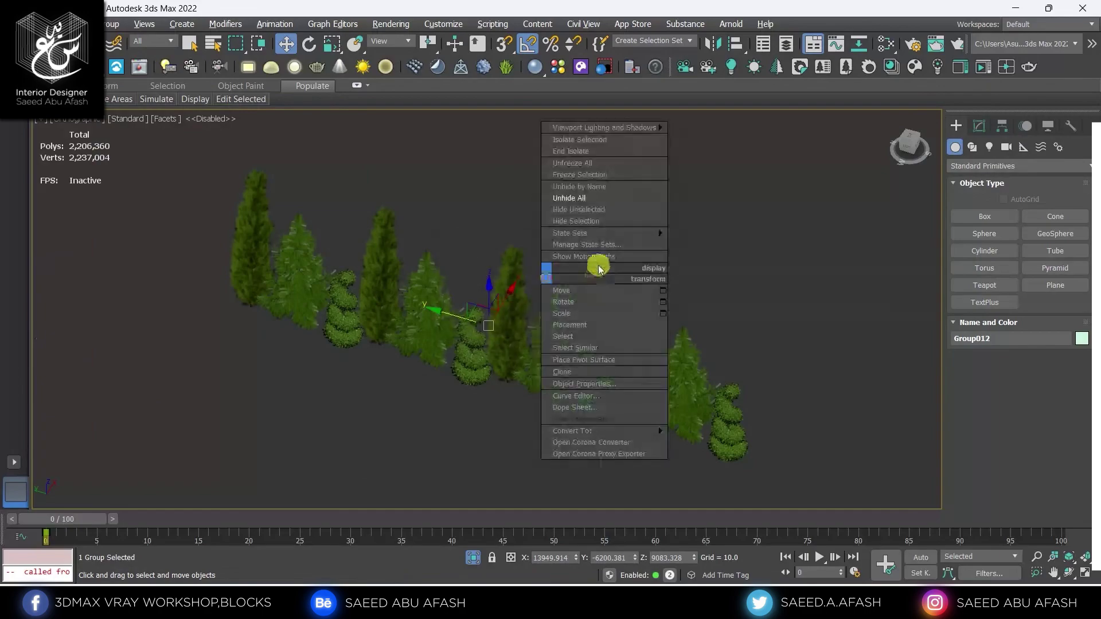
left_click(560, 201)
Step: Orbit around the wall and select the gate panel Rectangle037
scroll(463, 287, "up", 3)
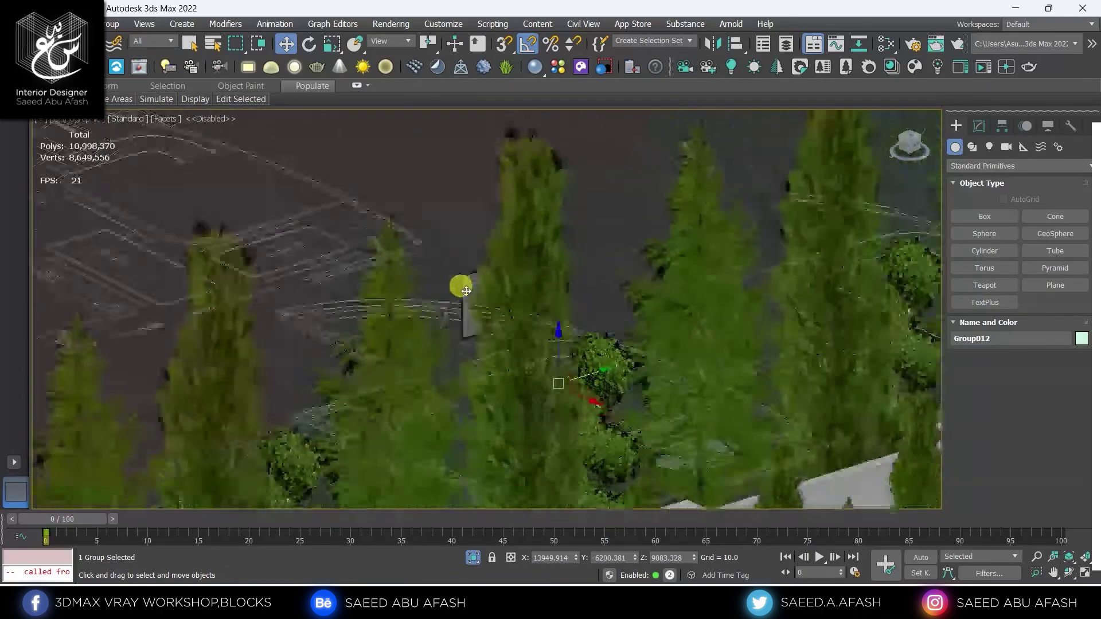
scroll(463, 315, "down", 4)
mouse_move(462, 315)
middle_mouse_down("alt")
mouse_move(728, 207)
mouse_move(687, 264)
mouse_move(701, 351)
middle_mouse_up("alt")
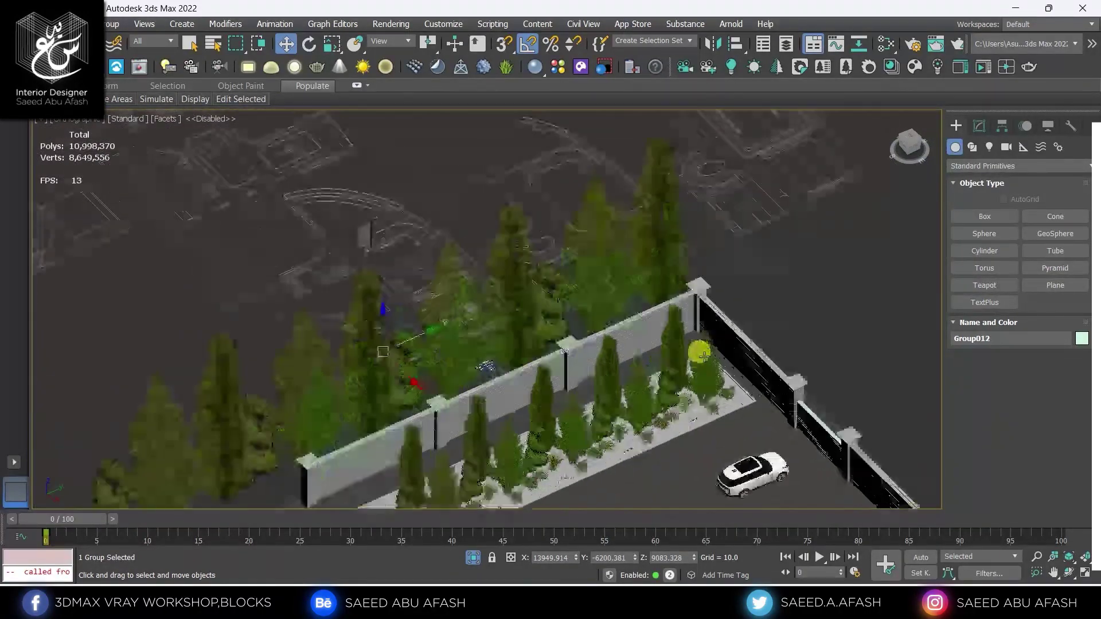
scroll(535, 226, "up", 4)
scroll(570, 209, "down", 2)
scroll(589, 237, "up", 2)
scroll(589, 237, "down", 2)
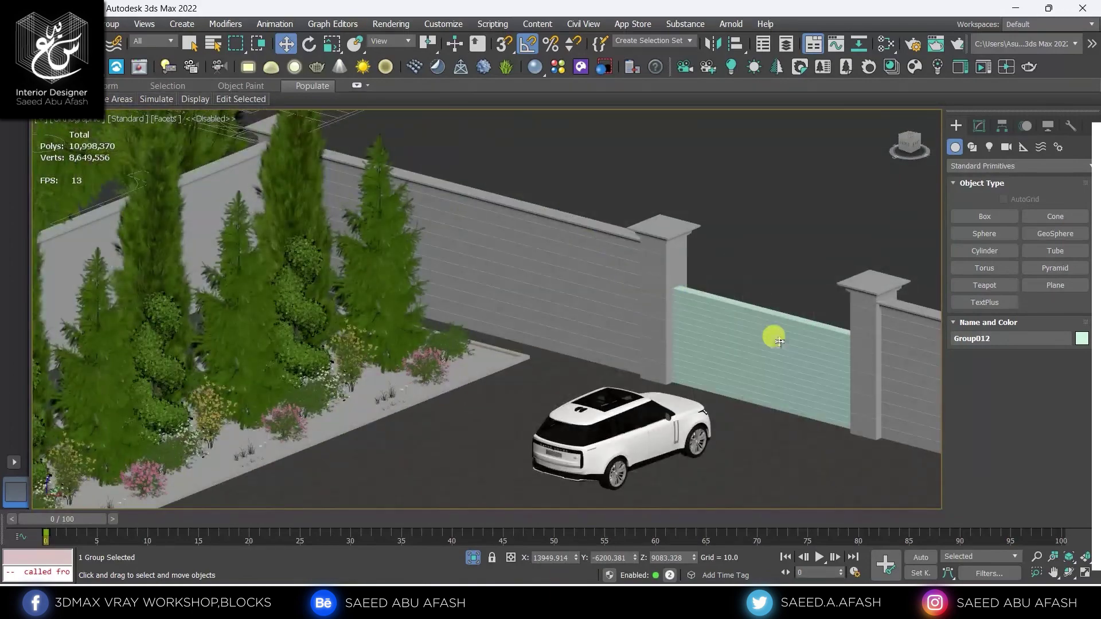
left_click(772, 335)
scroll(597, 291, "down", 2)
middle_click_drag(597, 291, 495, 270)
scroll(495, 270, "up", 3)
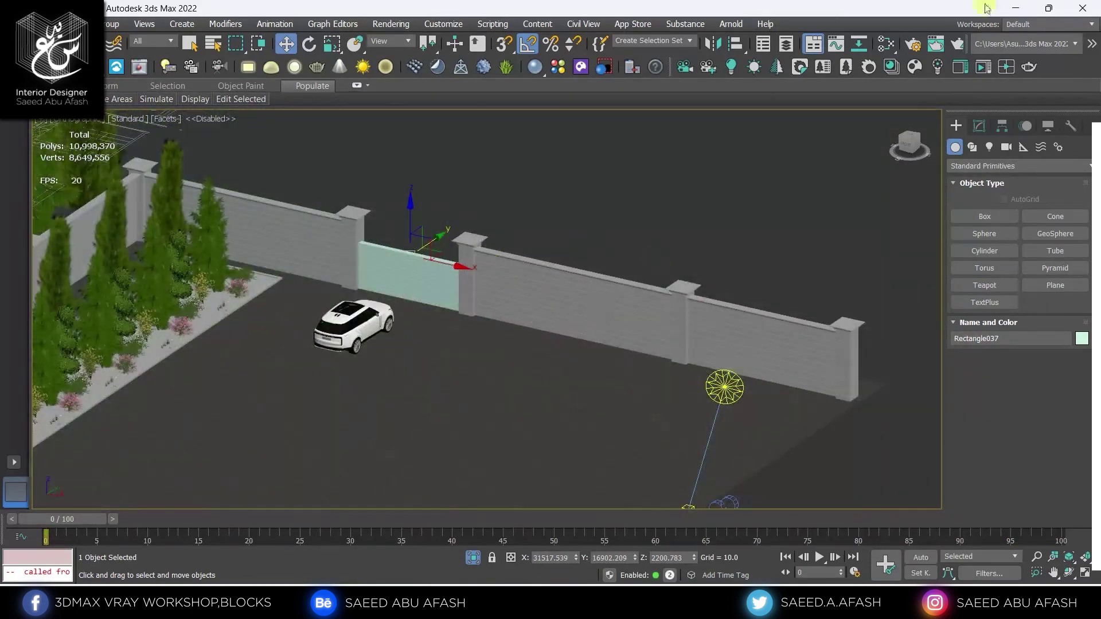
Step: Minimize 3ds Max and browse from GATE through BLOCKS to the STONE TEXTURE SAW CUT folder
left_click(1015, 17)
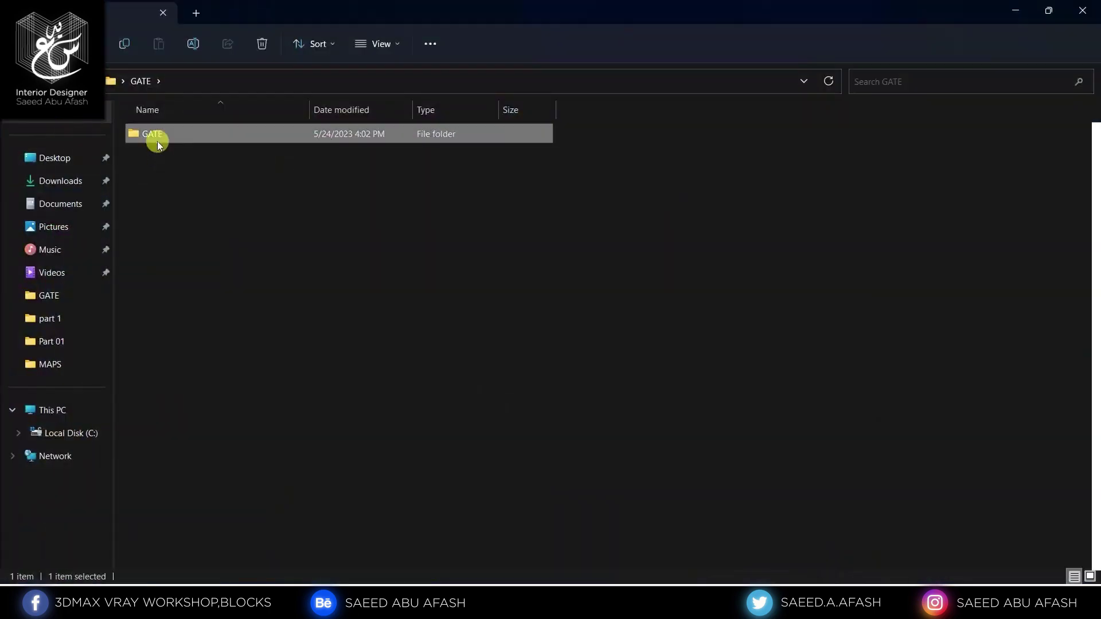
double_click(154, 136)
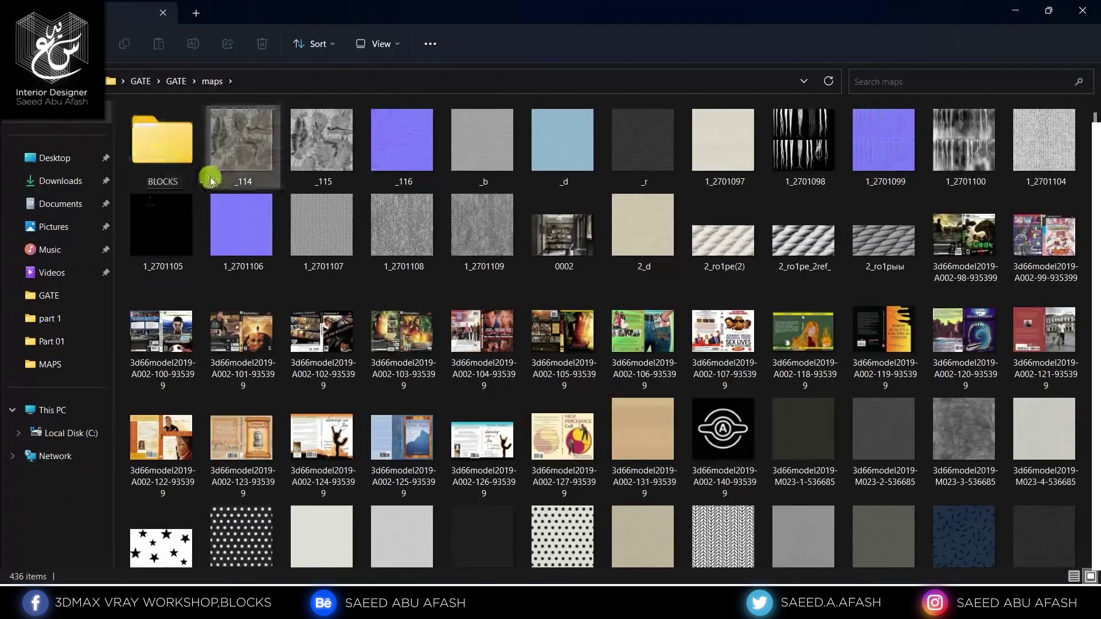
double_click(181, 163)
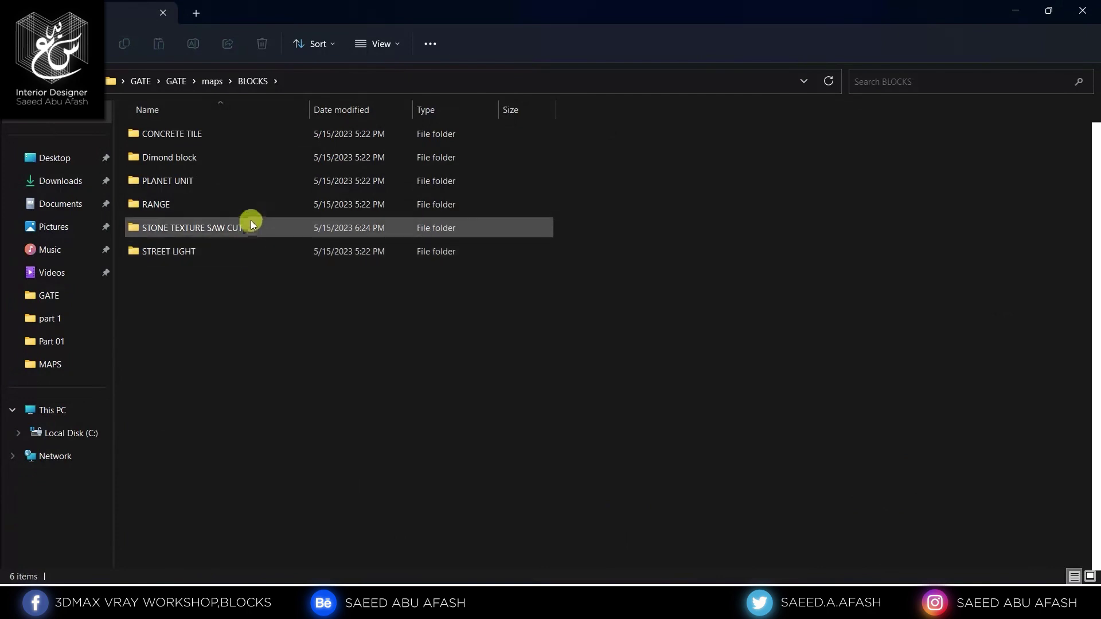
double_click(241, 228)
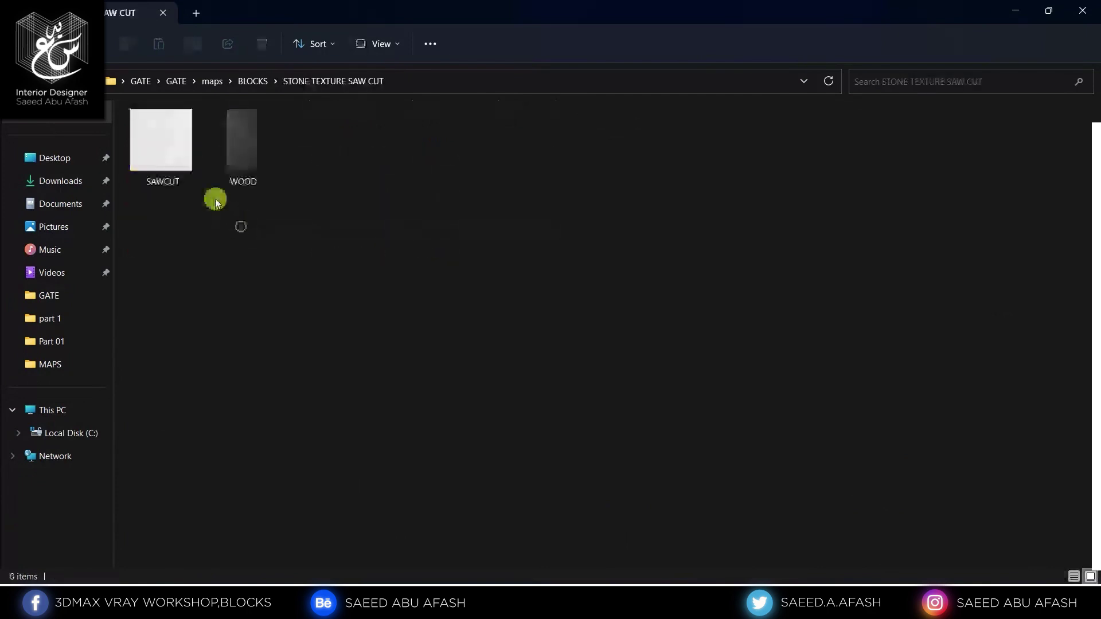
Step: Copy the SAWCUT image and paste it onto the desktop
left_click(166, 127)
right_click(167, 130)
left_click(216, 145)
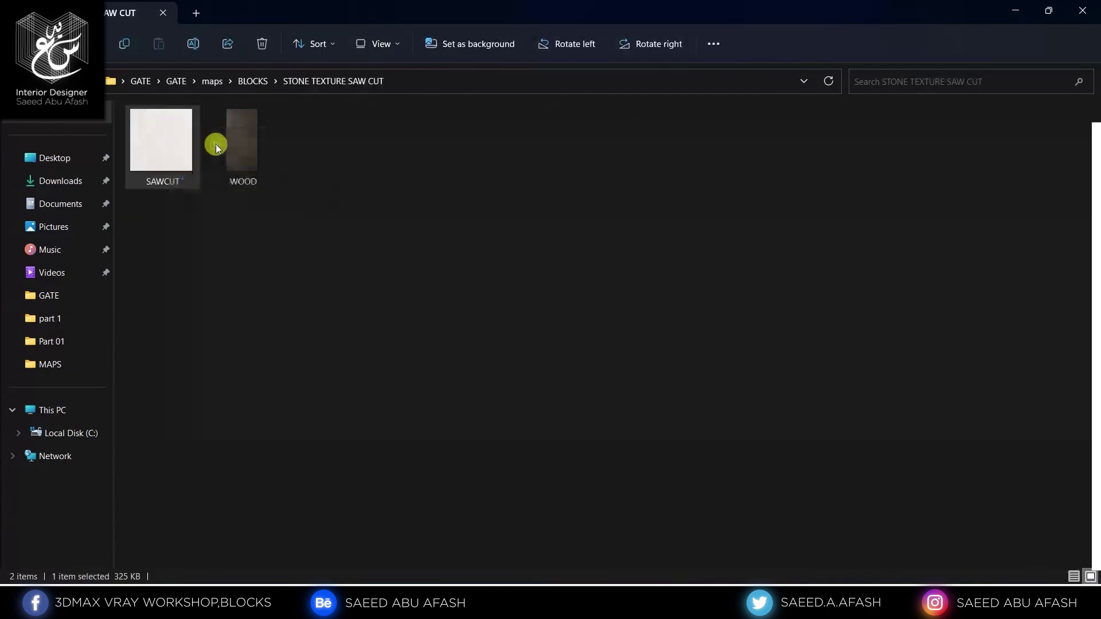
right_click(186, 224)
right_click(168, 153)
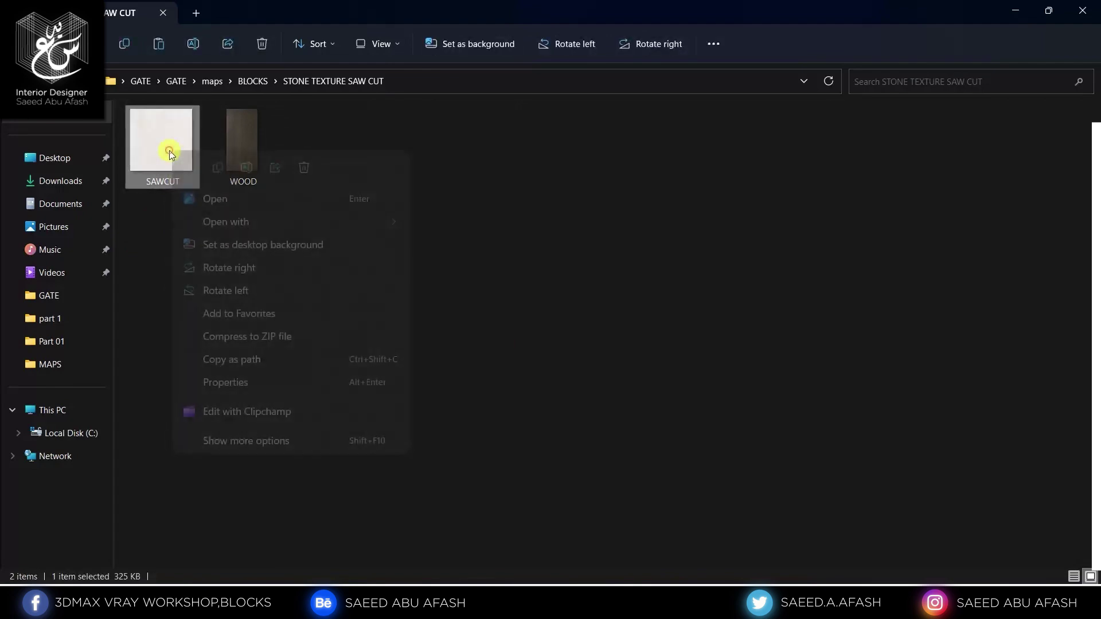
left_click(221, 165)
right_click(537, 175)
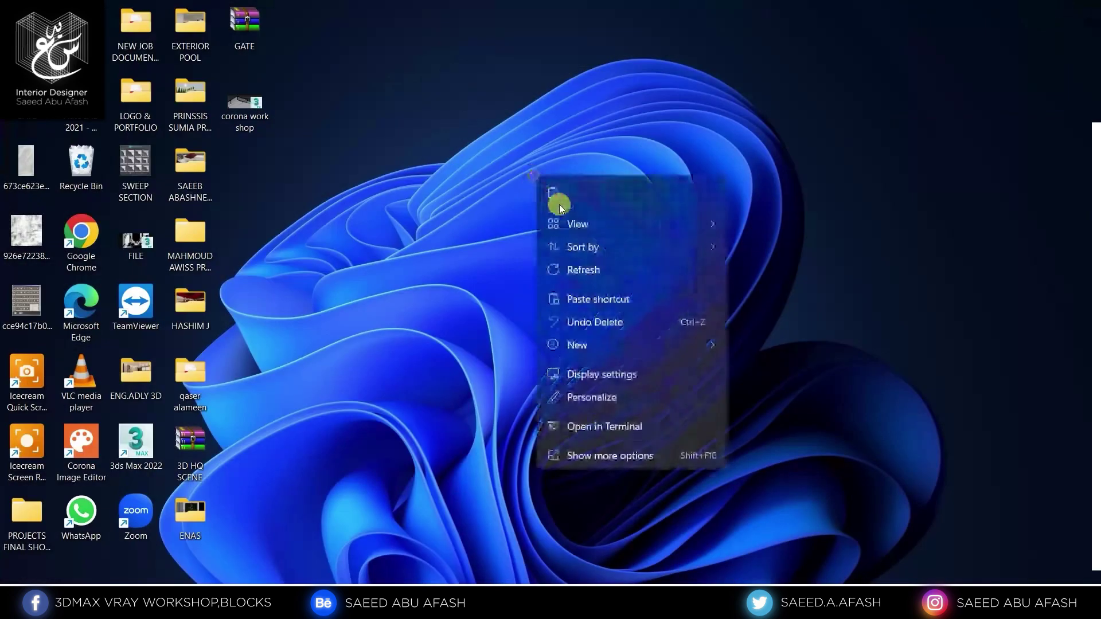
left_click(558, 201)
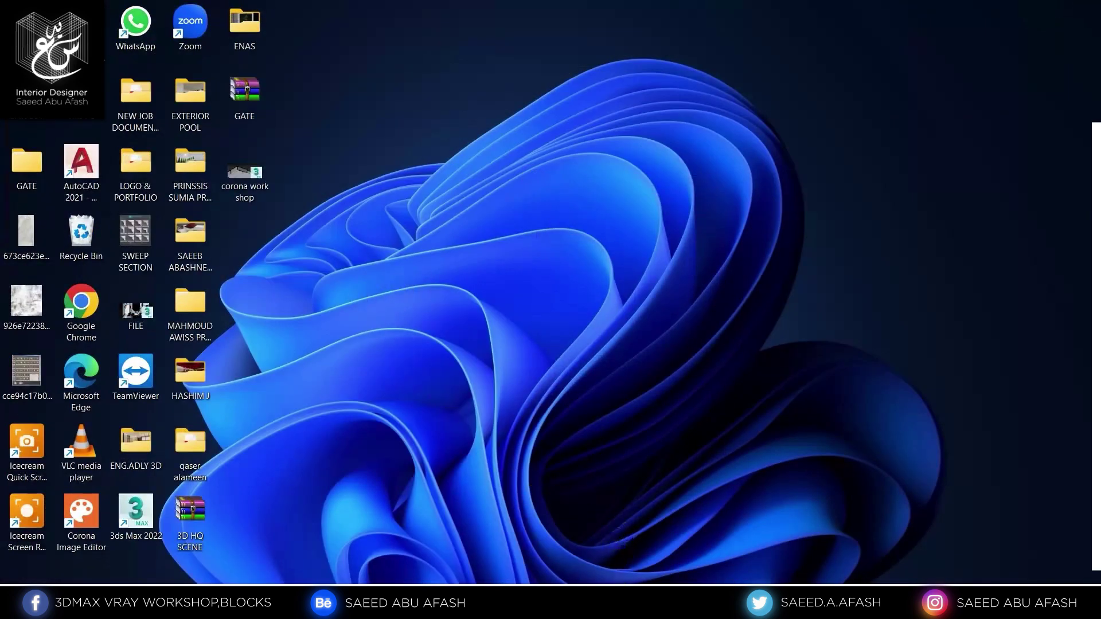
Step: Open the maximized Slate Material Editor and create a CoronaLegacyMtl node
key("alt+Tab")
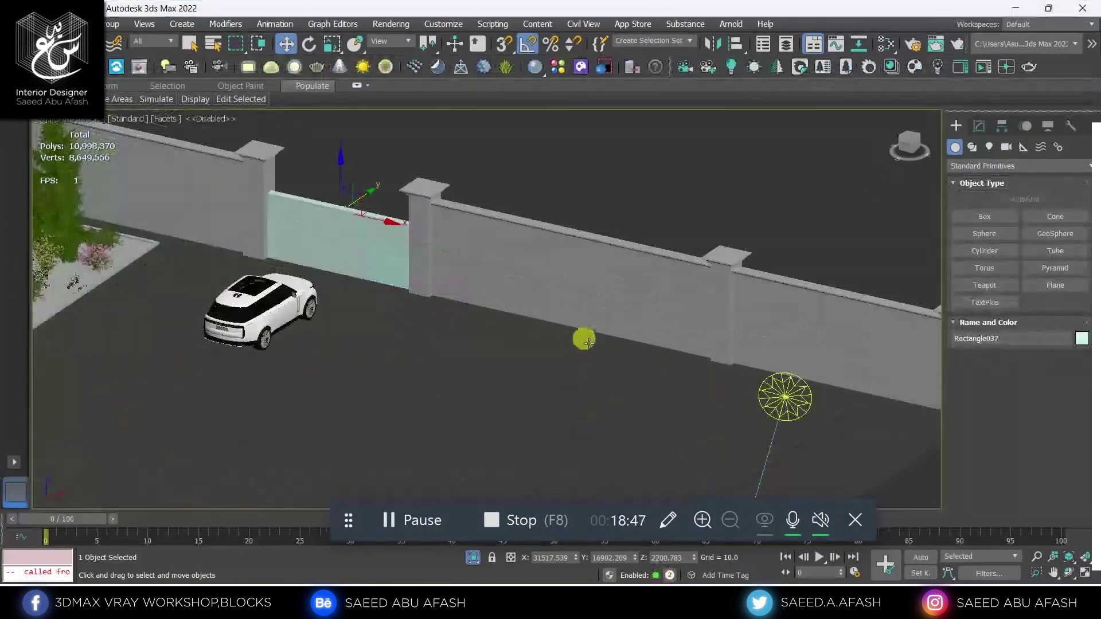
scroll(561, 248, "up", 3)
scroll(554, 280, "down", 2)
key("m")
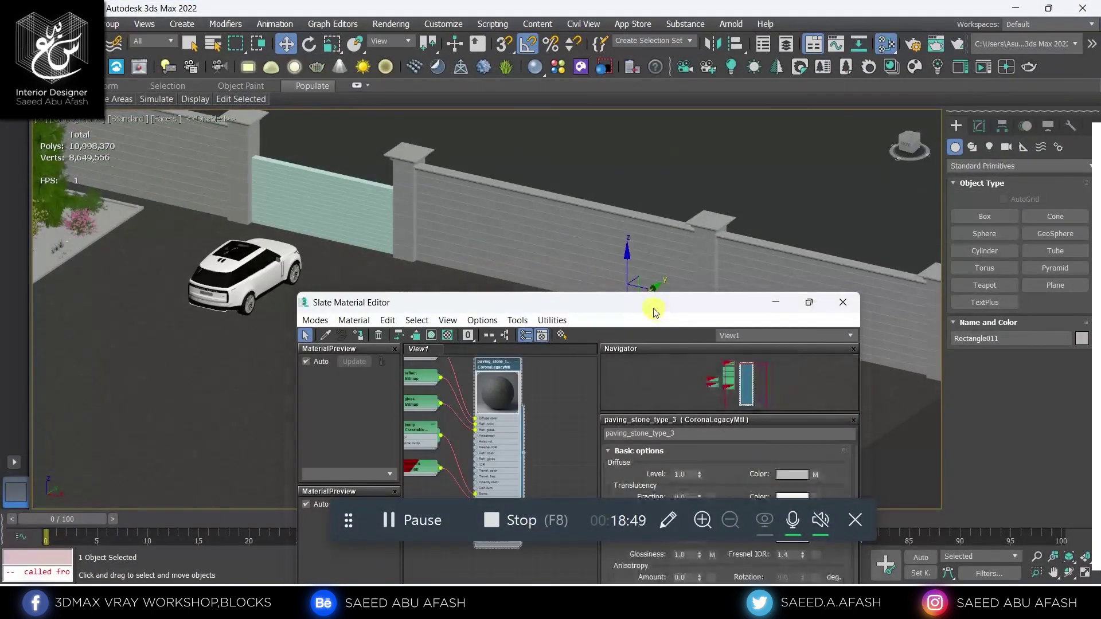
double_click(653, 300)
right_click(396, 182)
left_click(450, 196)
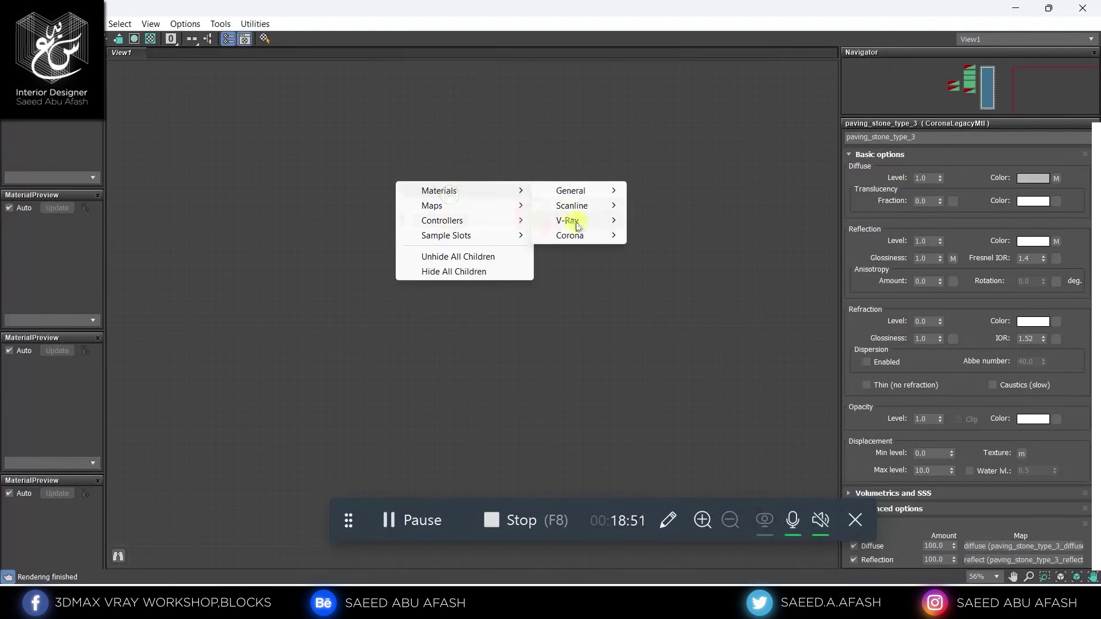
mouse_move(569, 235)
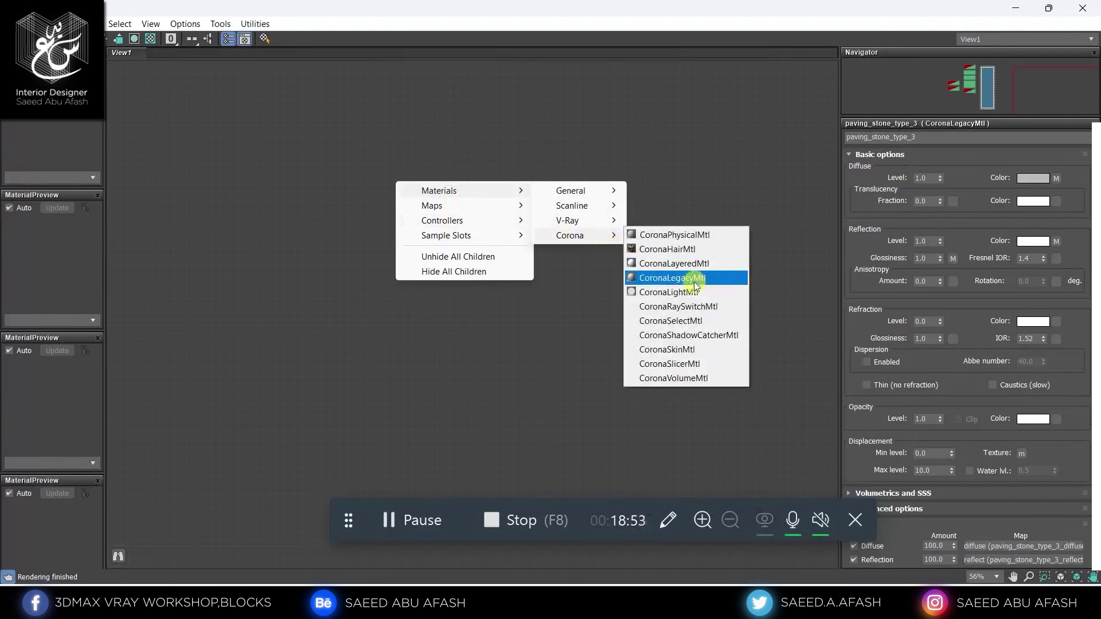
left_click(695, 285)
scroll(463, 239, "up", 5)
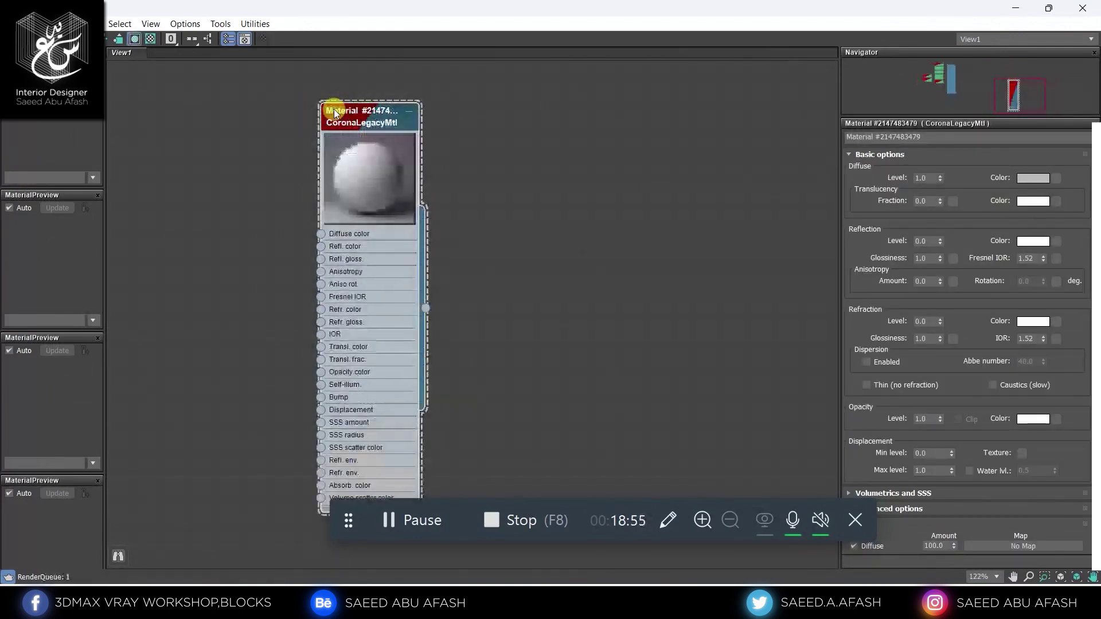
middle_click_drag(322, 246, 590, 247)
Step: Wire a Bitmap loaded with Desktop\SAWCUT.jpg into the material's Bump input
scroll(636, 310, "up", 2)
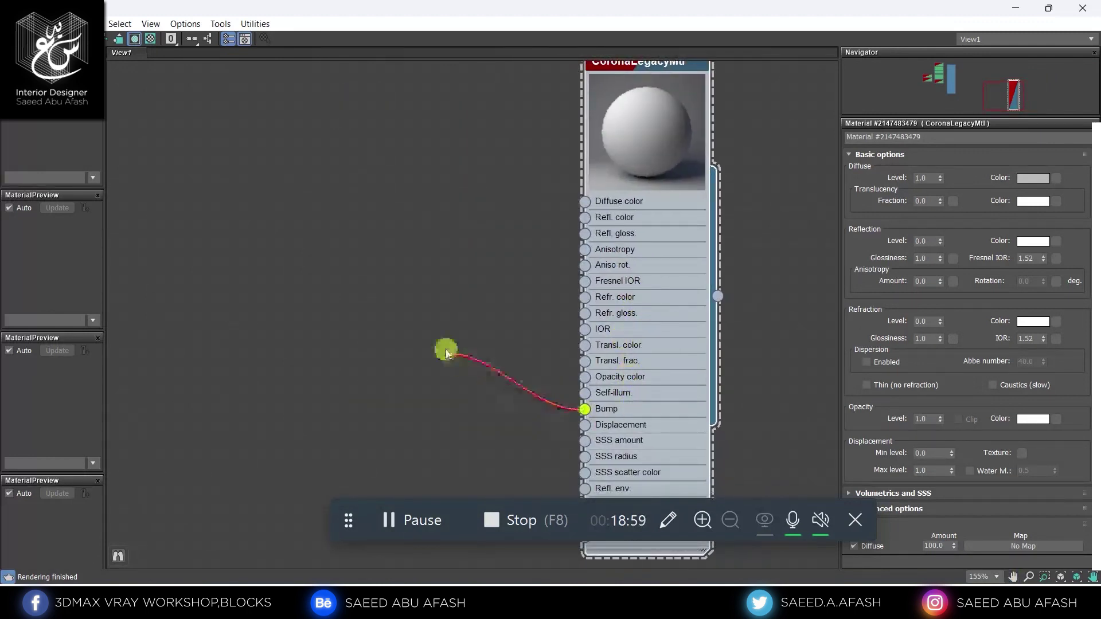
left_click_drag(447, 353, 448, 350)
mouse_move(480, 336)
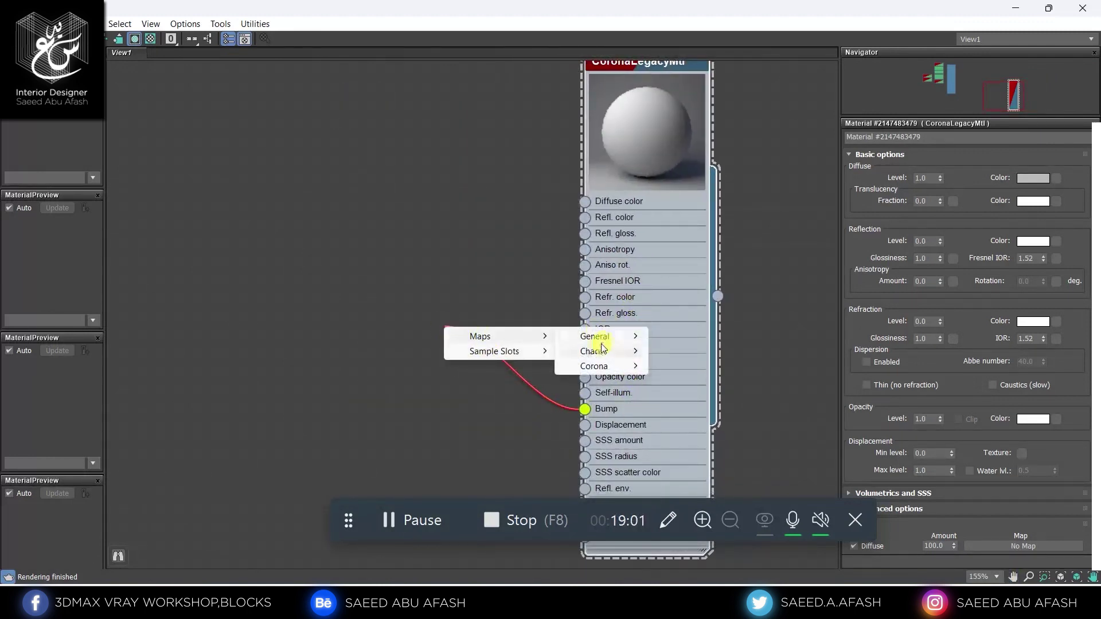
mouse_move(595, 336)
left_click(653, 72)
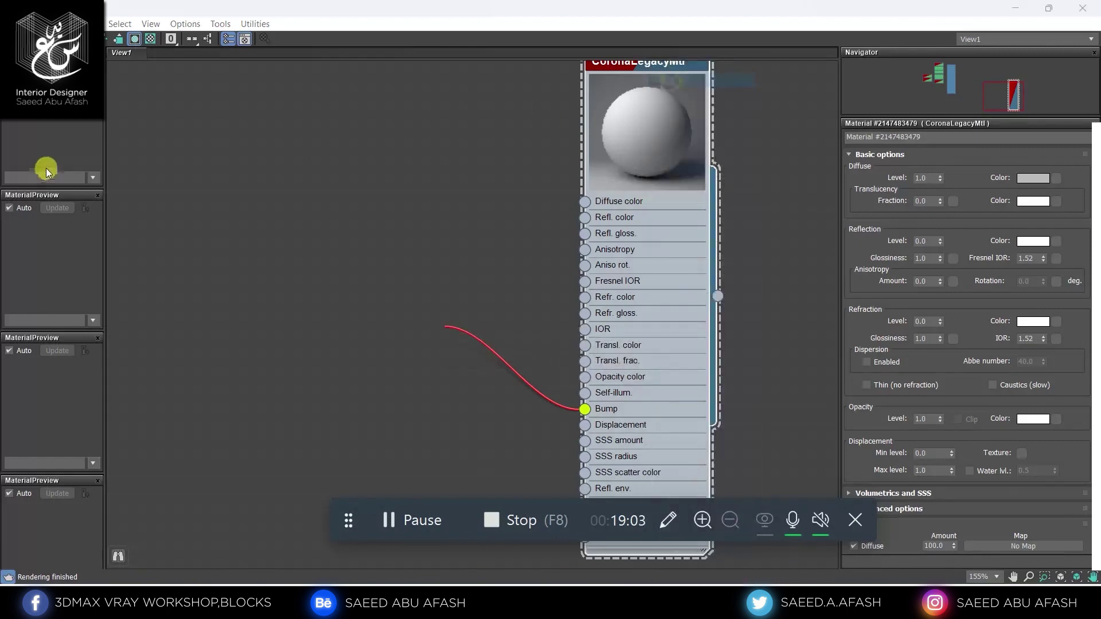
left_click(59, 156)
double_click(438, 241)
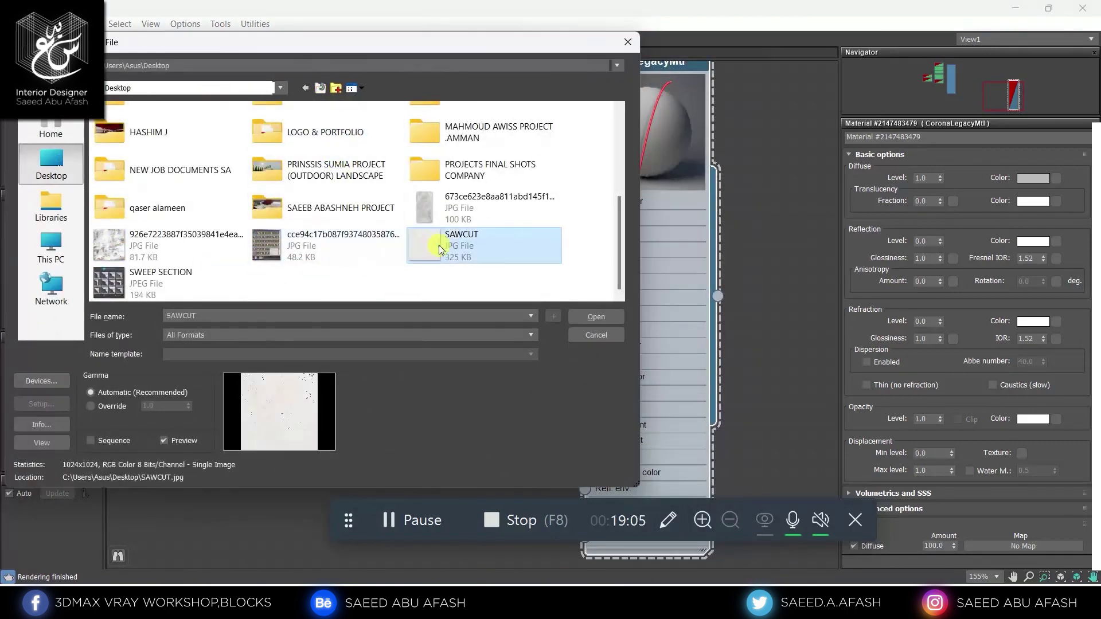
scroll(569, 292, "up", 3)
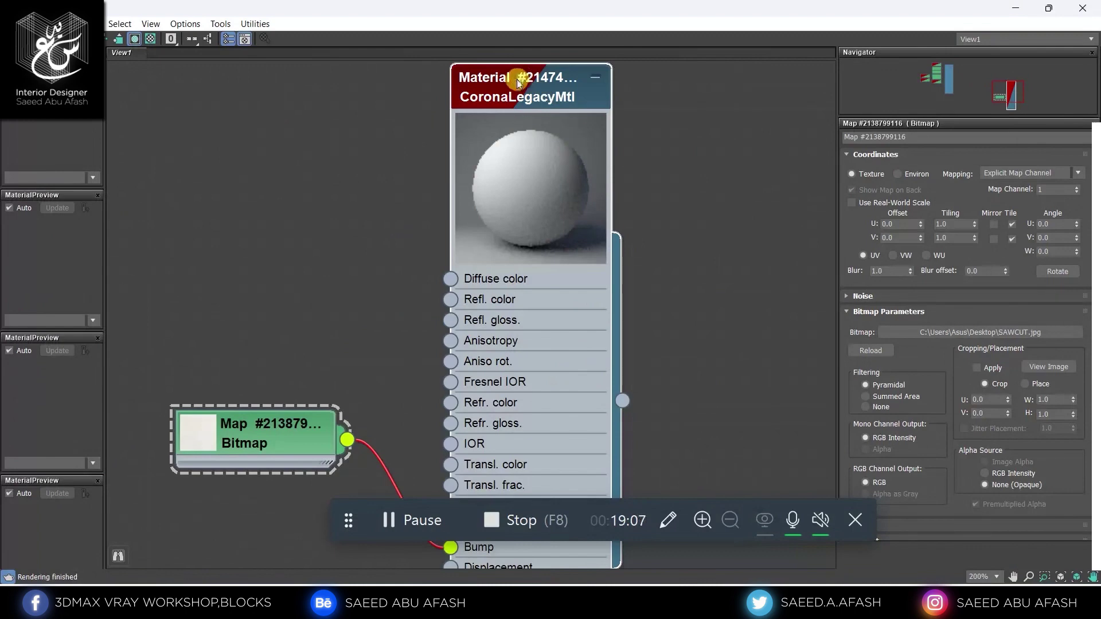
Step: Raise the CoronaLegacyMtl's Bump amount to 3.0 in an enlarged material preview window
left_click(519, 83)
middle_click_drag(525, 155, 662, 156)
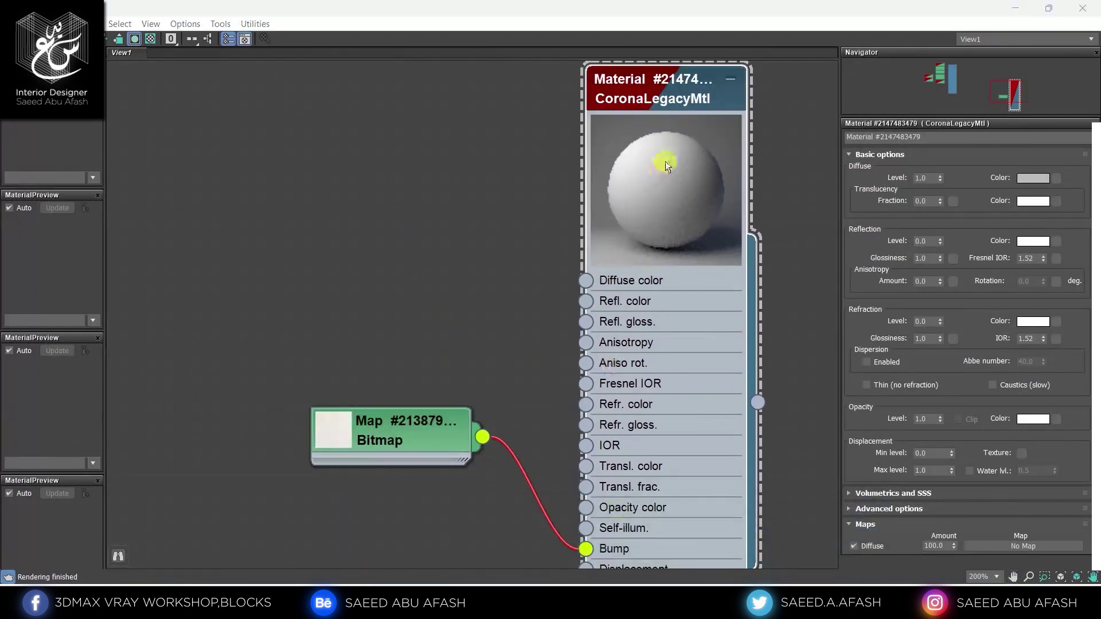
right_click(653, 110)
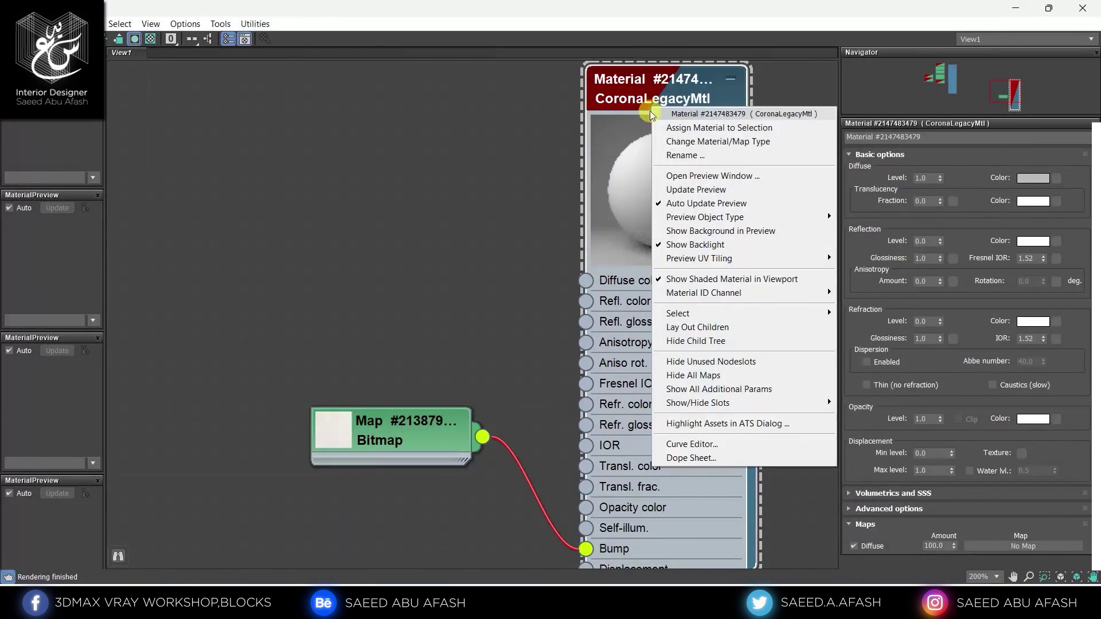
left_click(707, 181)
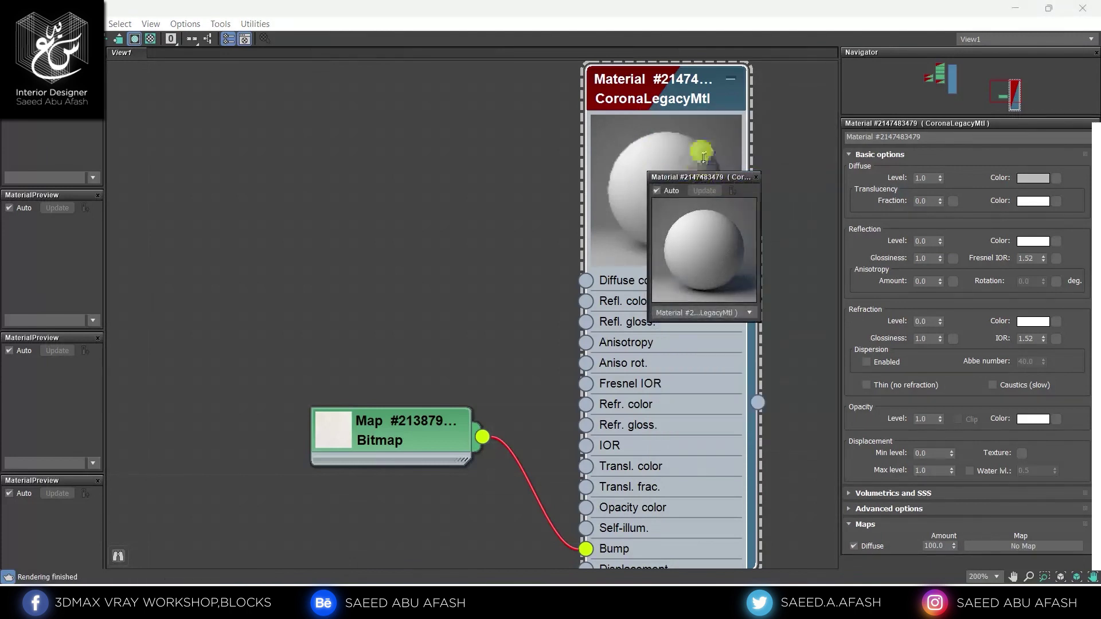
mouse_move(704, 173)
left_mouse_down()
mouse_move(800, 4)
mouse_move(443, 104)
left_mouse_up()
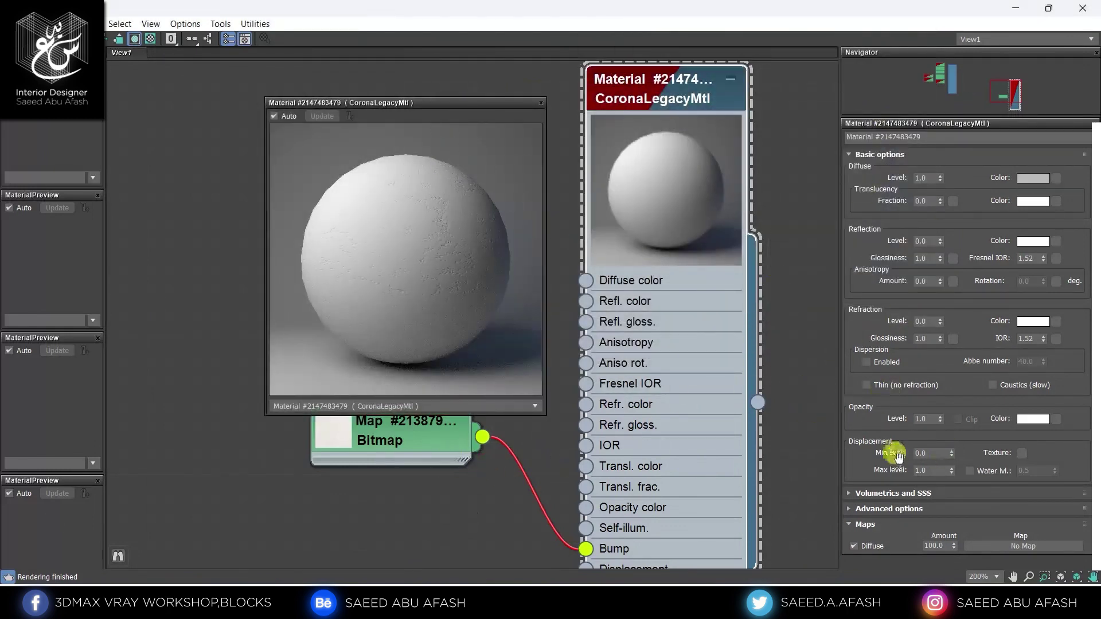
left_click_drag(898, 457, 898, 115)
type("3")
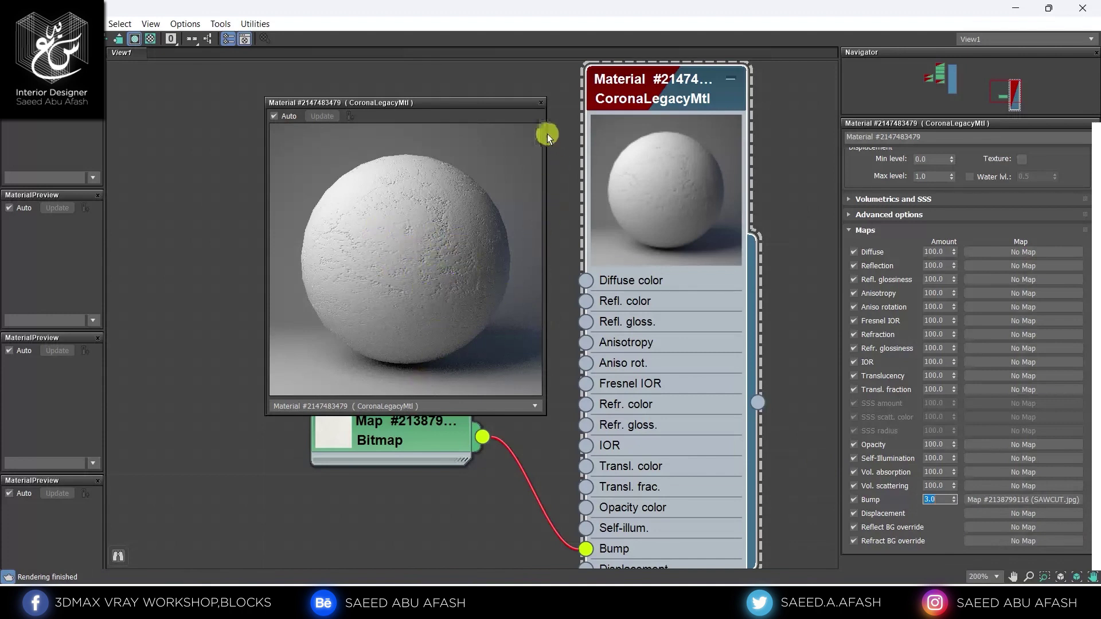
left_click(539, 105)
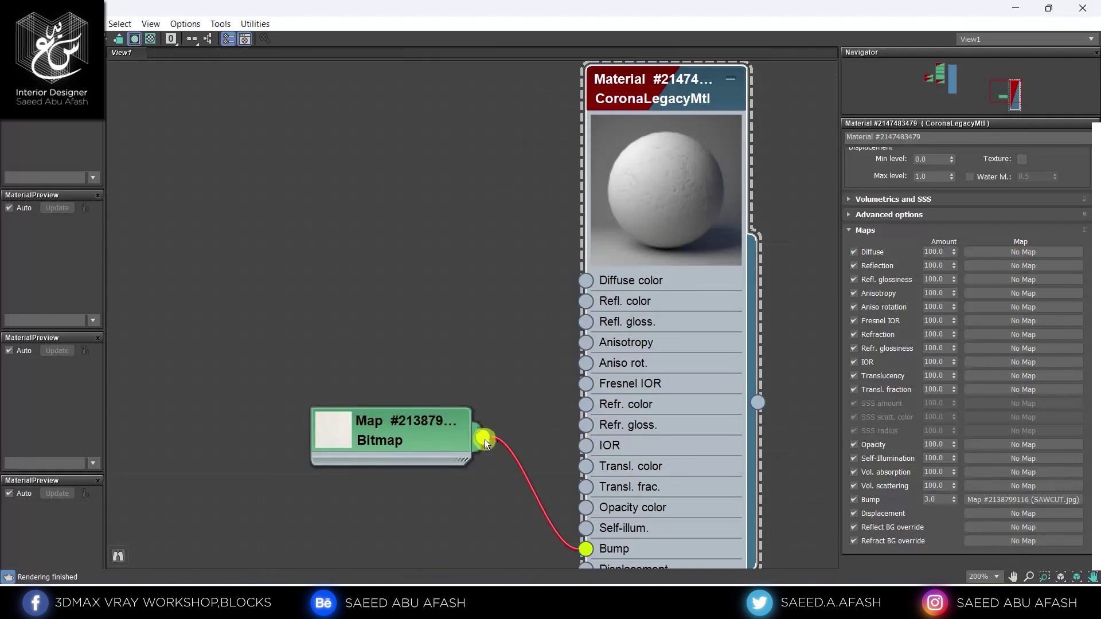
Step: Wire the SAWCUT Bitmap output into the material's Diffuse color and restore the editor window
left_click_drag(442, 413, 441, 436)
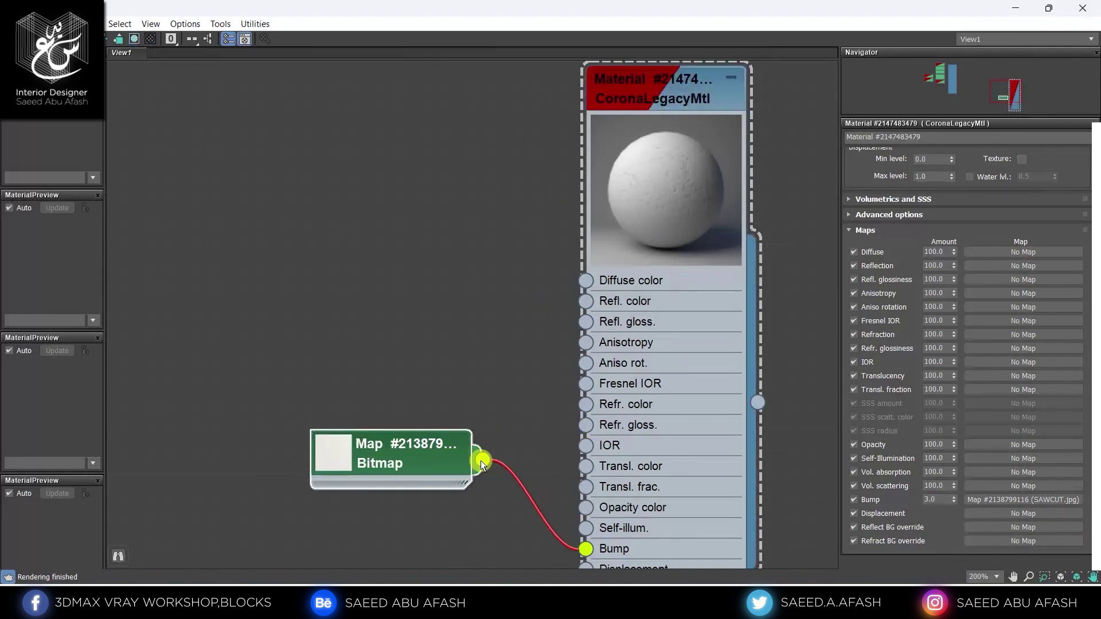
left_click_drag(580, 289, 584, 280)
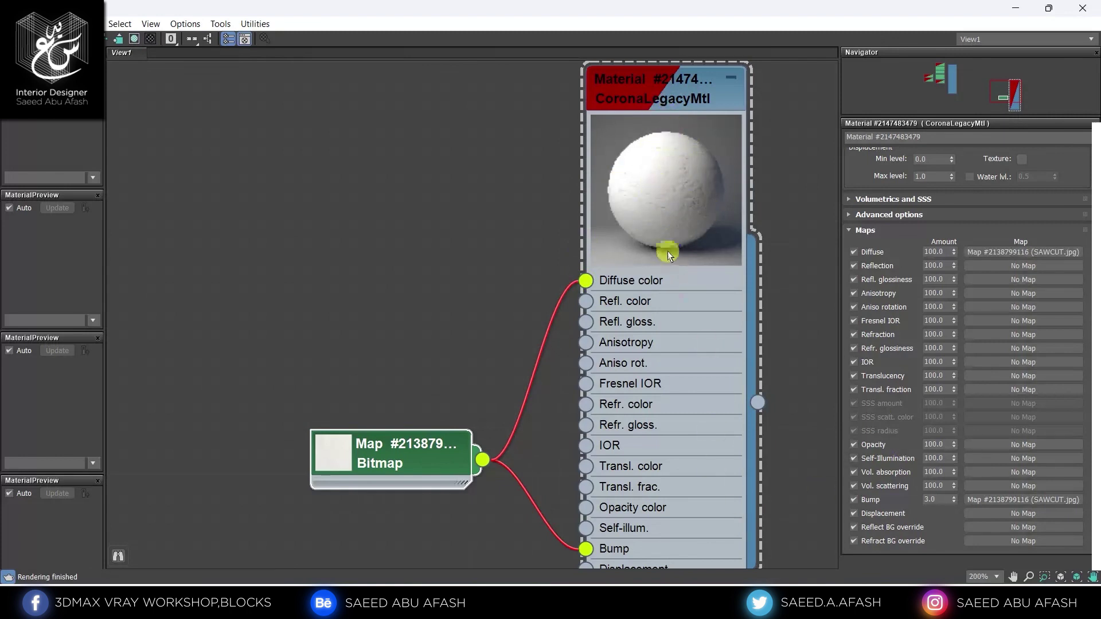
left_click_drag(448, 429, 448, 383)
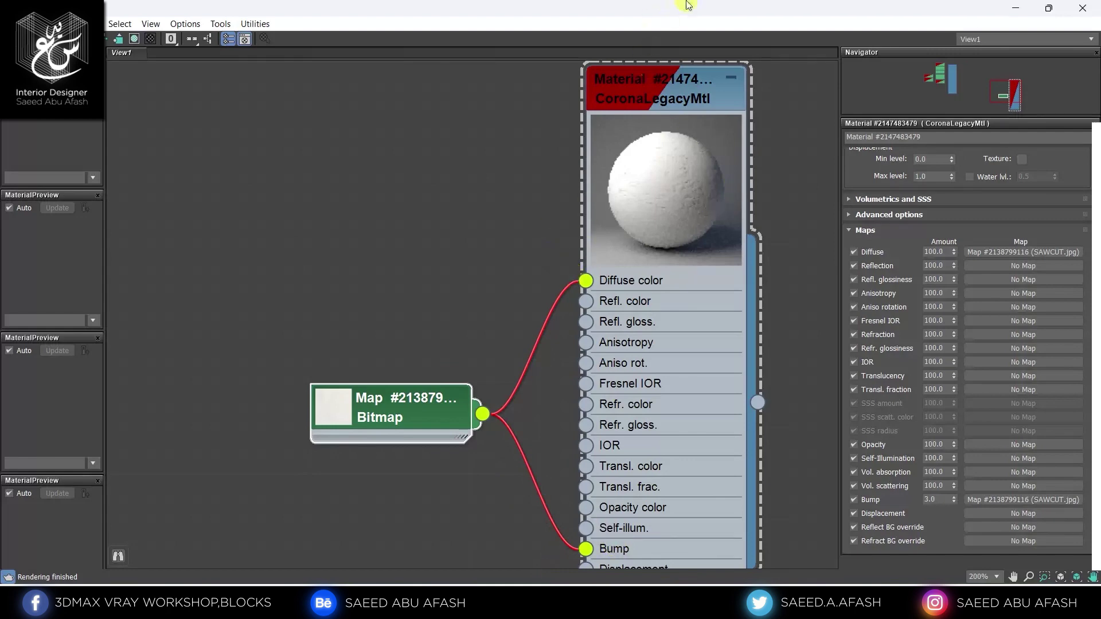
left_click_drag(689, 5, 484, 342)
Step: Orbit around the wall corner and add another wall piece to the selection
middle_click_drag(484, 342, 369, 172, "alt")
scroll(639, 295, "up", 3)
scroll(534, 201, "up", 2)
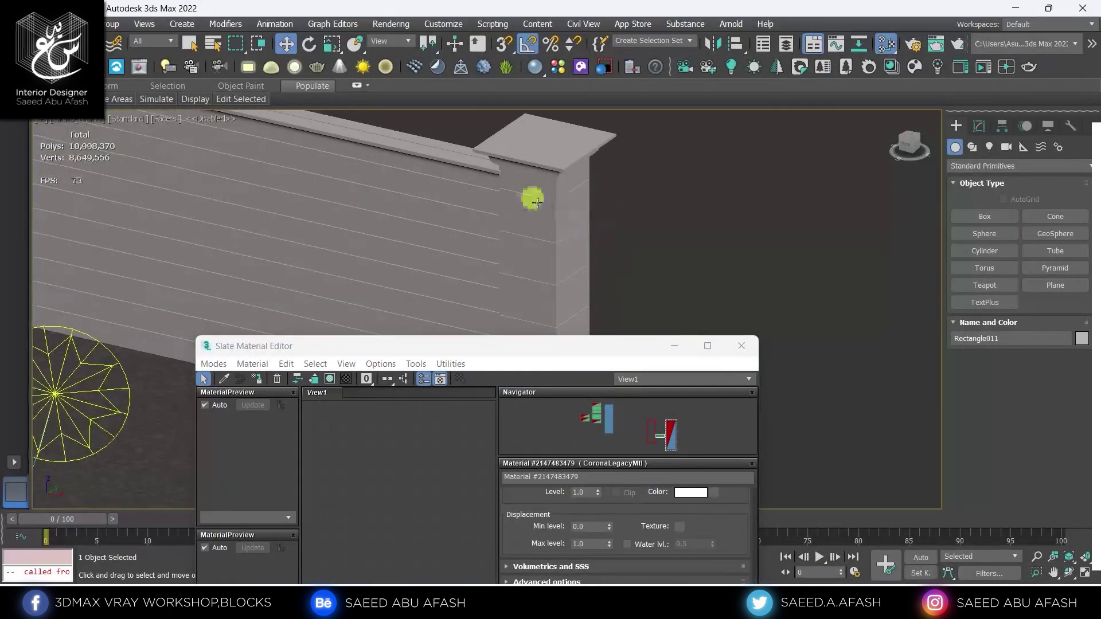
scroll(545, 233, "down", 3)
scroll(567, 228, "down", 3)
left_click(464, 213, "ctrl")
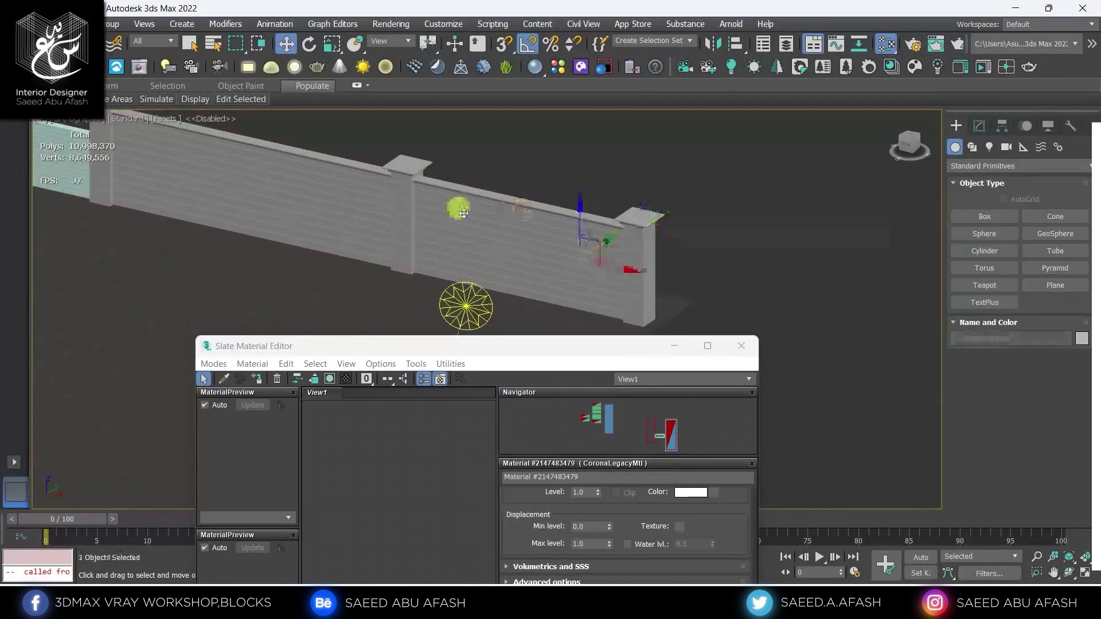
scroll(688, 263, "down", 4)
scroll(660, 257, "up", 2)
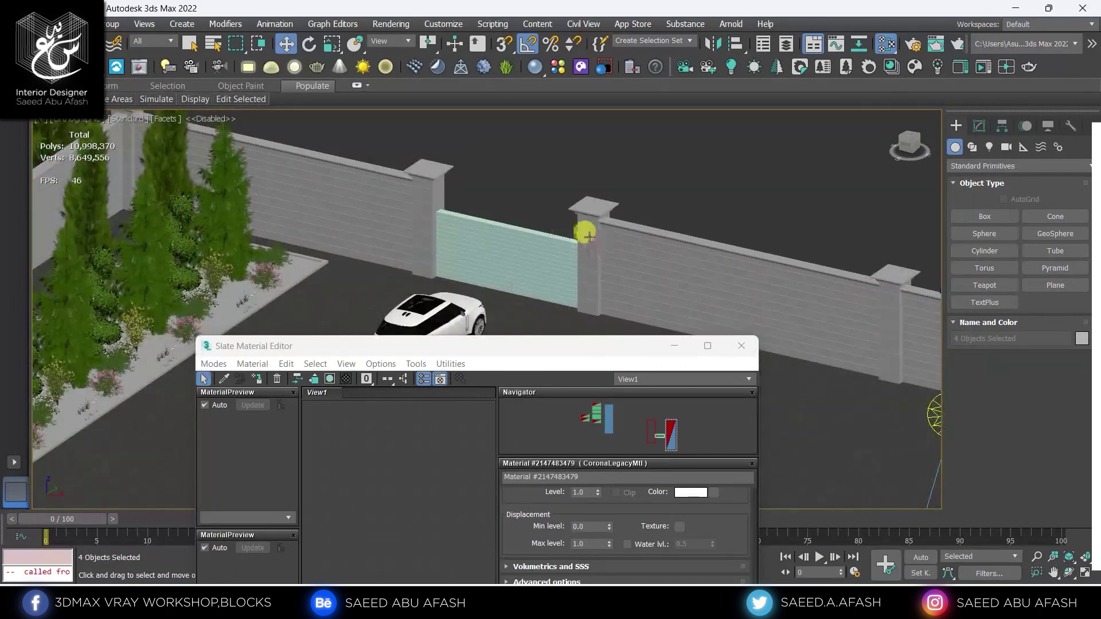
Step: Add the remaining wall pieces along the perimeter until 14 objects are selected
middle_click_drag(277, 190, 580, 207, "alt")
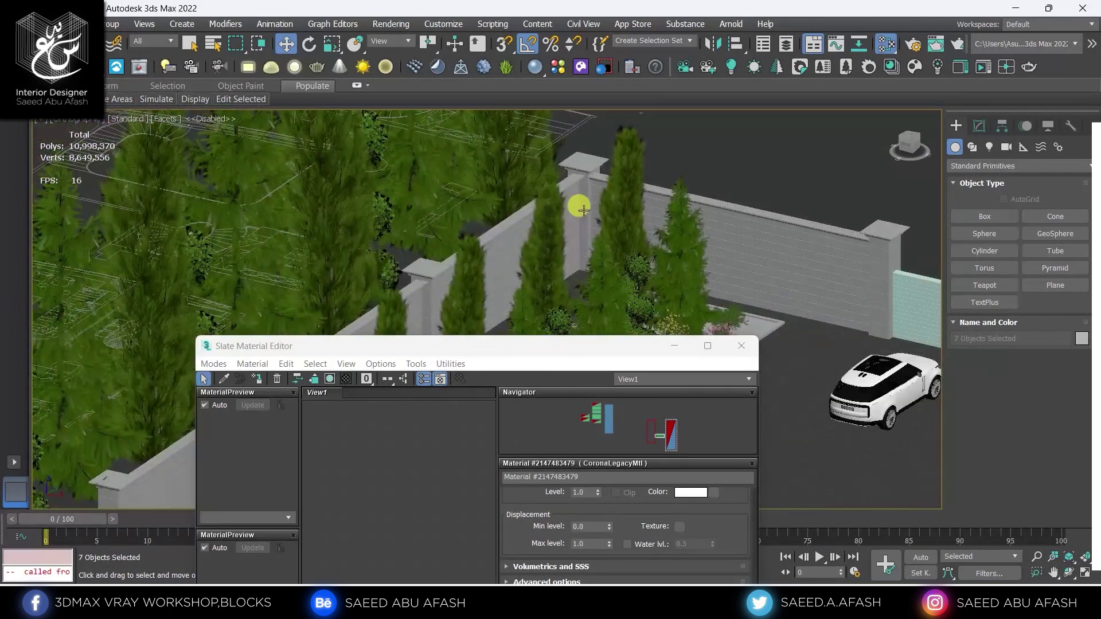
scroll(578, 160, "up", 3)
scroll(551, 221, "down", 3)
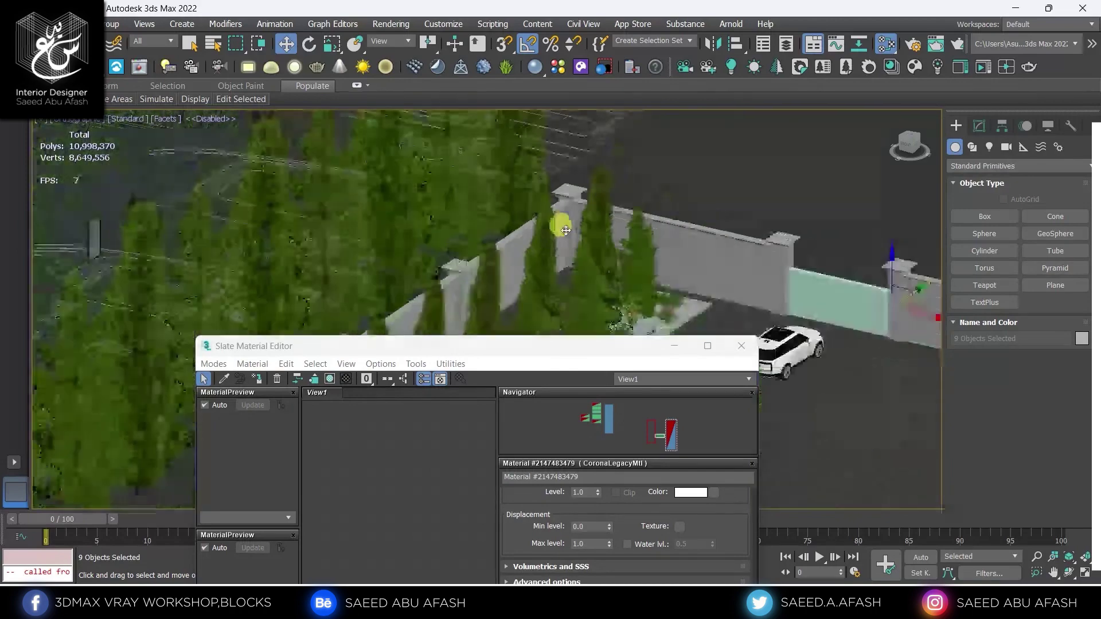
scroll(560, 226, "up", 3)
scroll(491, 258, "up", 2)
left_click(460, 214, "ctrl")
mouse_move(459, 214)
middle_mouse_down()
mouse_move(605, 176)
mouse_move(513, 243)
mouse_move(626, 152)
mouse_move(537, 174)
middle_mouse_up()
left_click(486, 246, "ctrl")
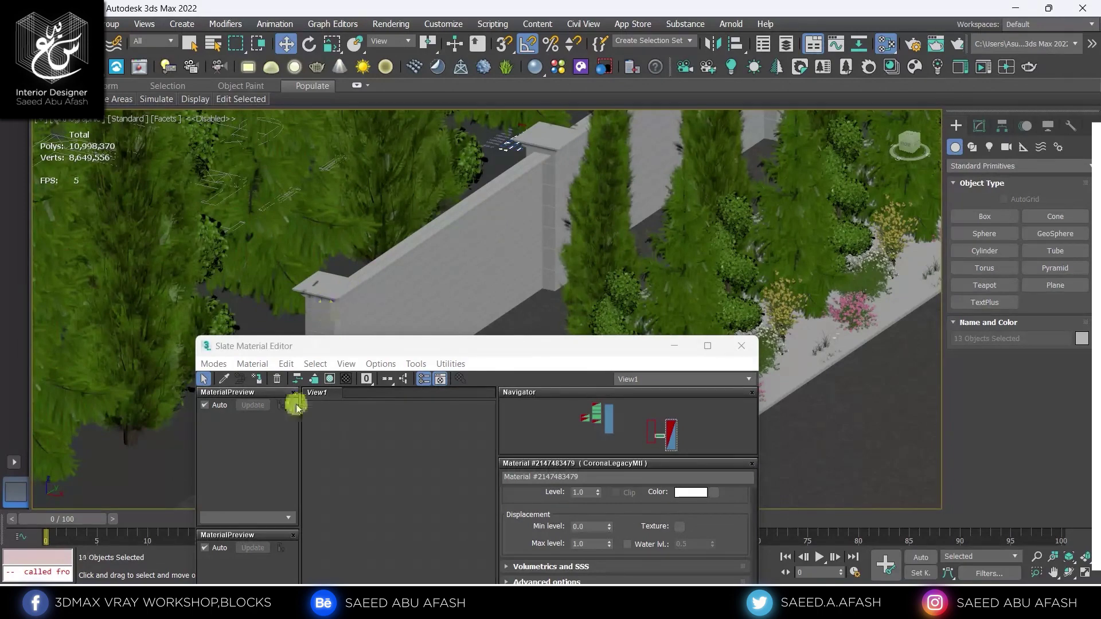
scroll(388, 239, "down", 2)
scroll(388, 239, "down", 4)
scroll(752, 310, "up", 2)
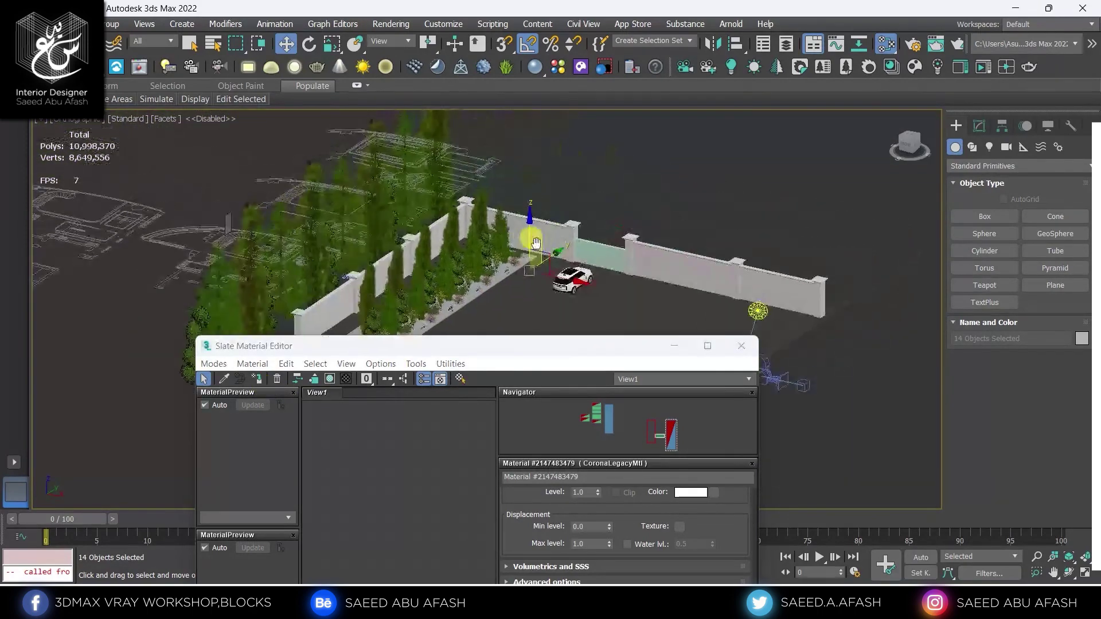
scroll(743, 300, "up", 6)
scroll(743, 300, "down", 2)
Step: Close the material editor and give wall Rectangle008 a Box UVW Map modifier
left_click(742, 346)
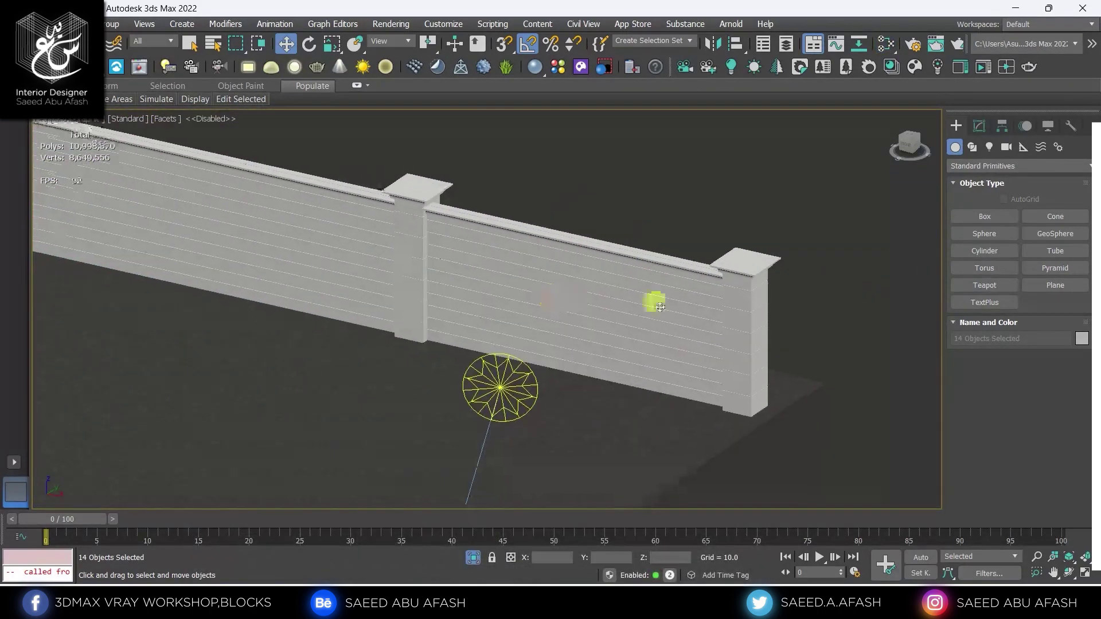
scroll(779, 329, "up", 5)
scroll(781, 330, "down", 3)
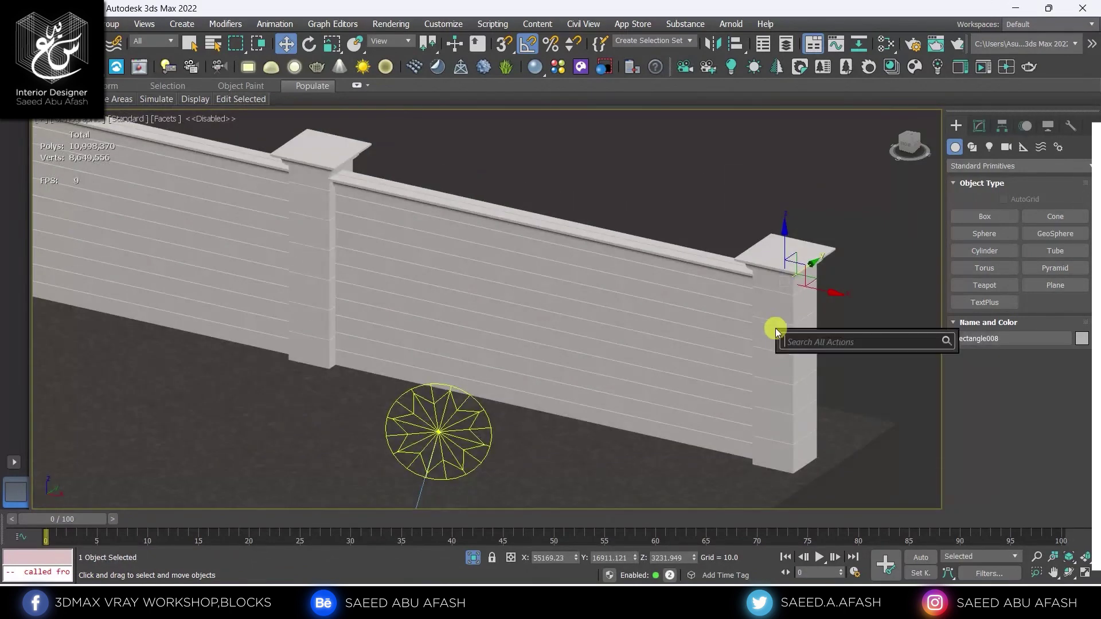
type("uvw")
left_click(930, 391)
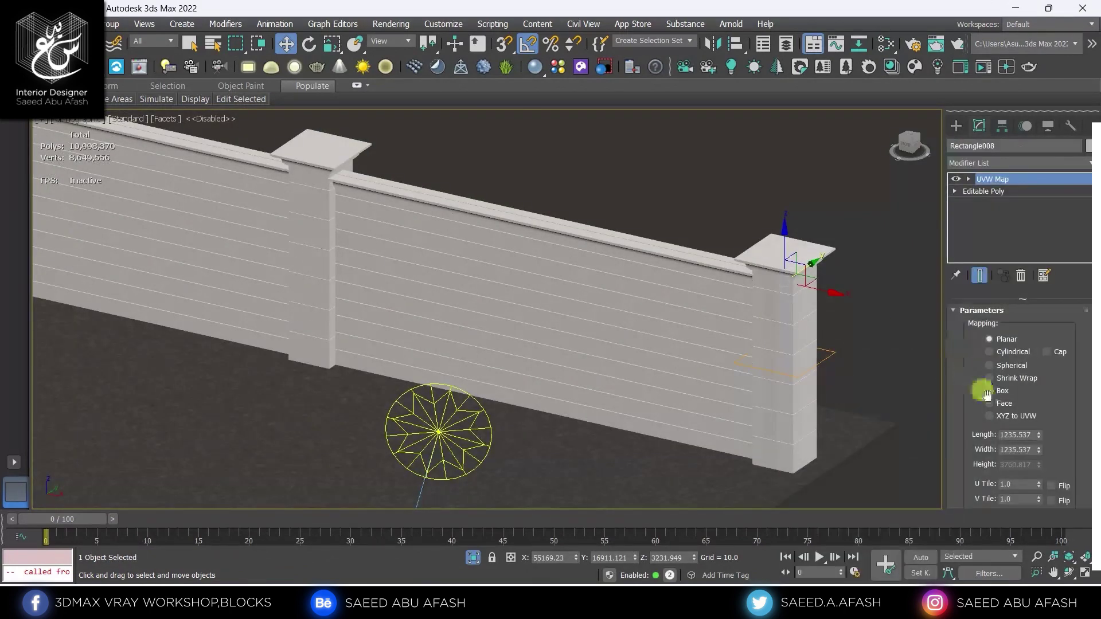
left_click(990, 390)
scroll(801, 318, "up", 5)
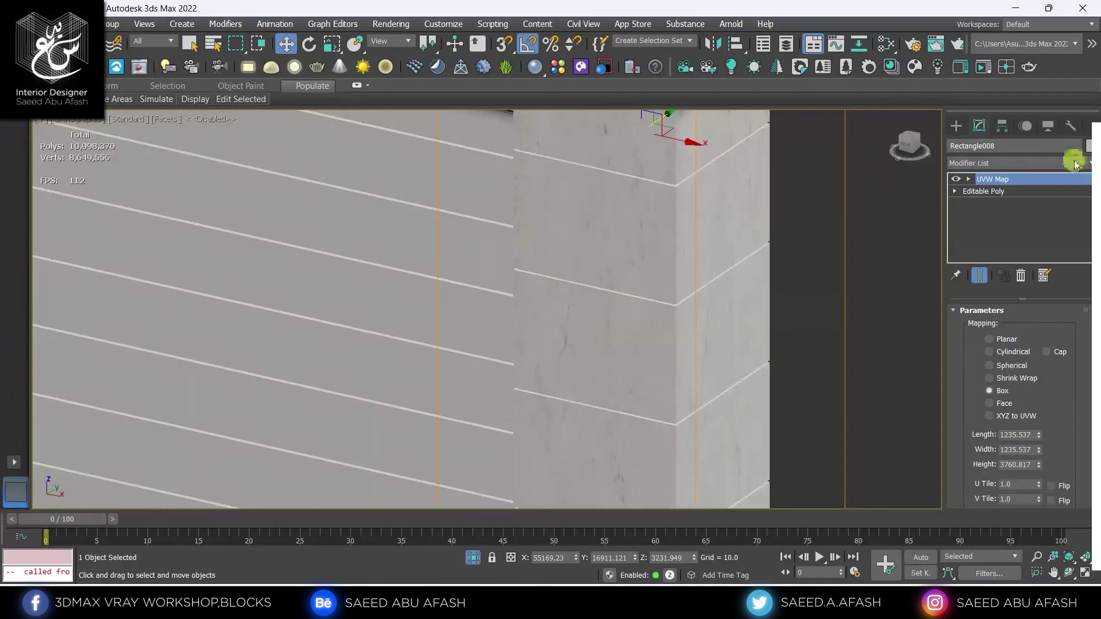
left_click(997, 193)
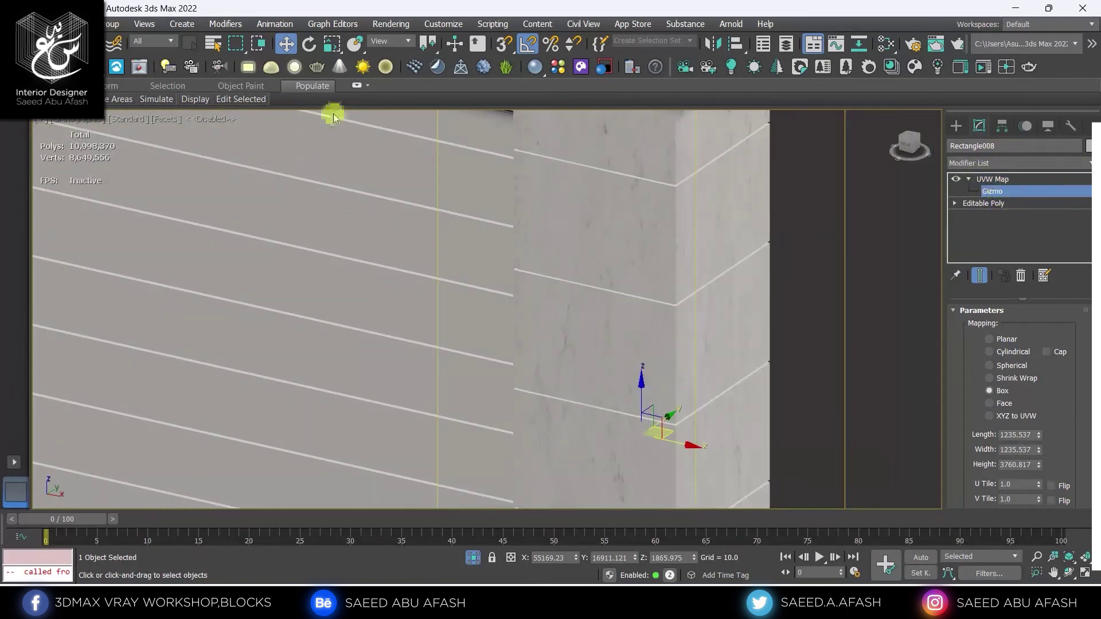
scroll(411, 217, "down", 4)
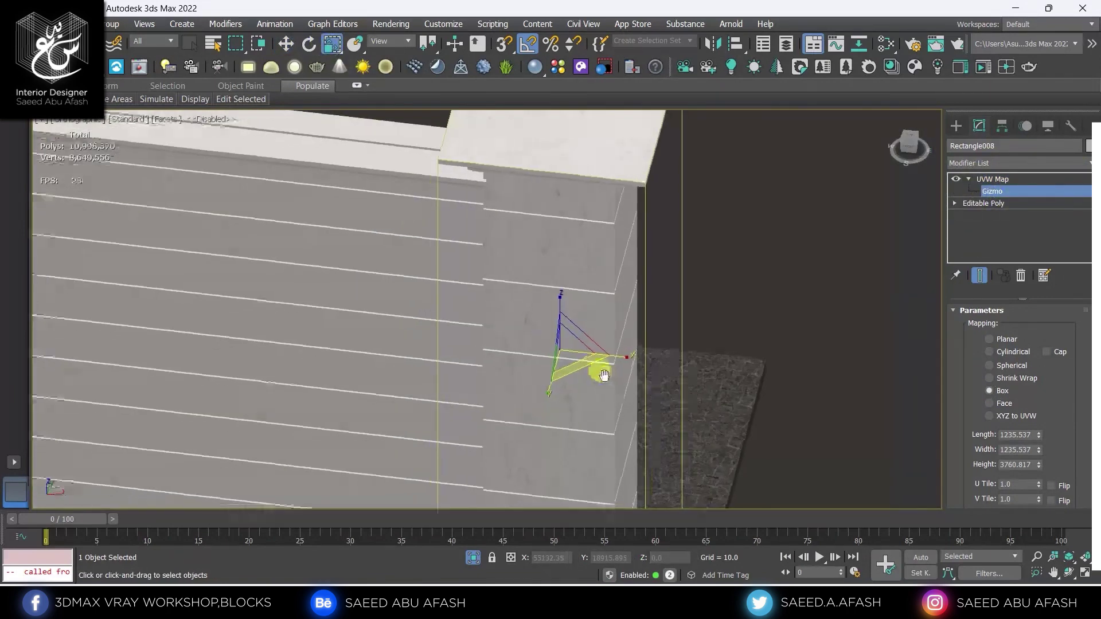
scroll(614, 359, "up", 4)
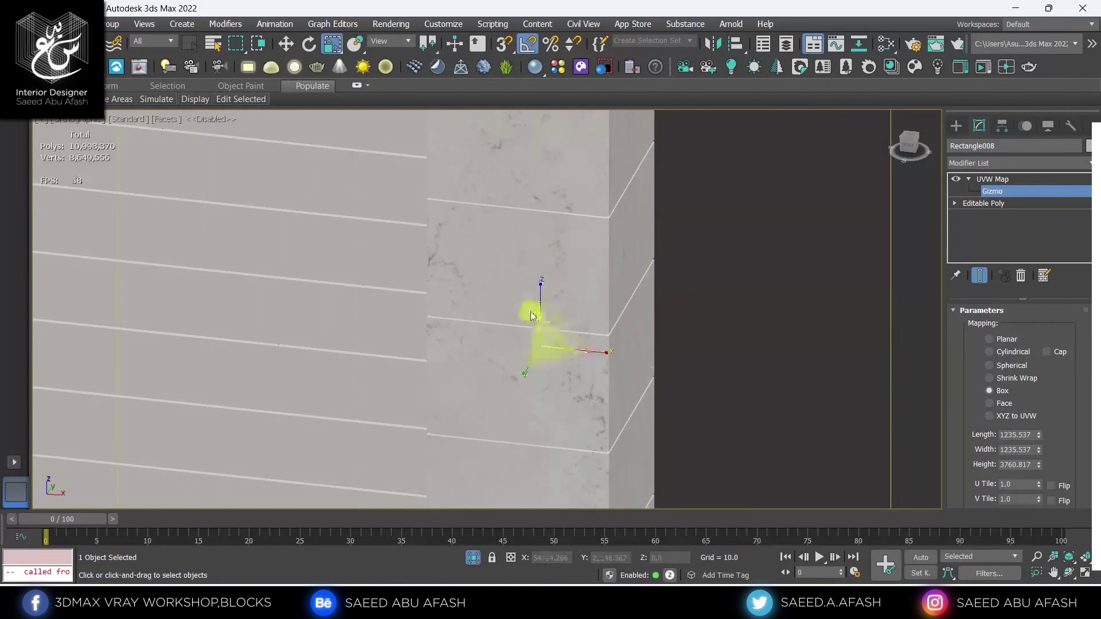
Step: Copy the Box UVW mapping onto pillar Rectangle010 and wall piece Rectangle012
mouse_move(528, 312)
middle_mouse_down("alt")
mouse_move(467, 315)
mouse_move(444, 297)
mouse_move(552, 392)
mouse_move(460, 361)
mouse_move(519, 246)
mouse_move(522, 303)
mouse_move(639, 295)
mouse_move(705, 258)
mouse_move(920, 191)
middle_mouse_up("alt")
scroll(539, 312, "down", 5)
key("w")
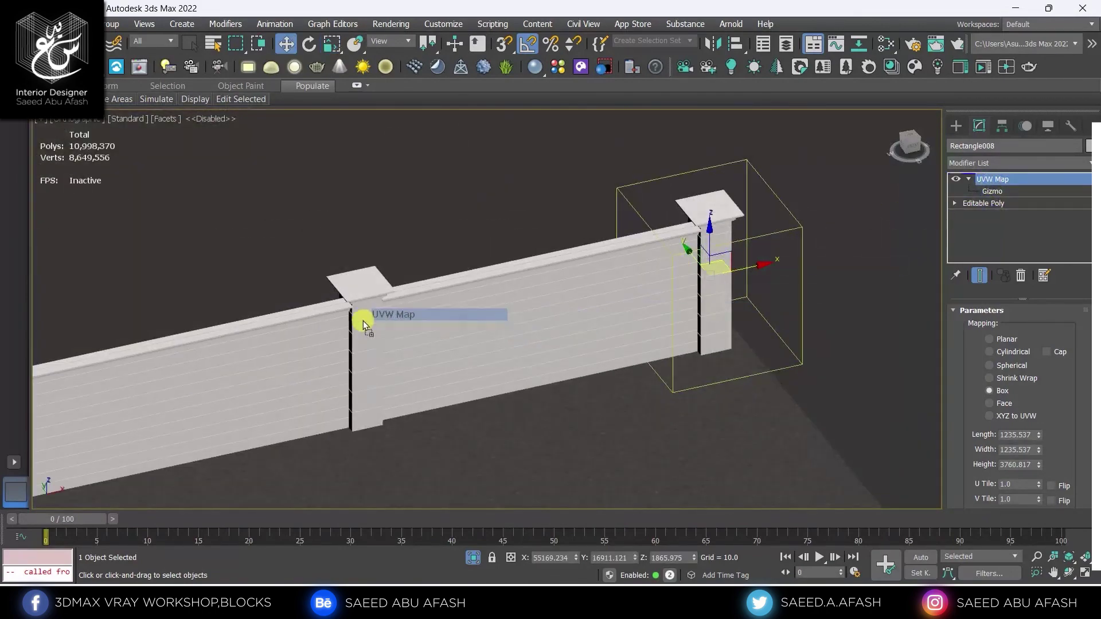
left_click(362, 317)
scroll(362, 318, "up", 3)
scroll(367, 316, "down", 4)
middle_click_drag(374, 316, 241, 351, "alt")
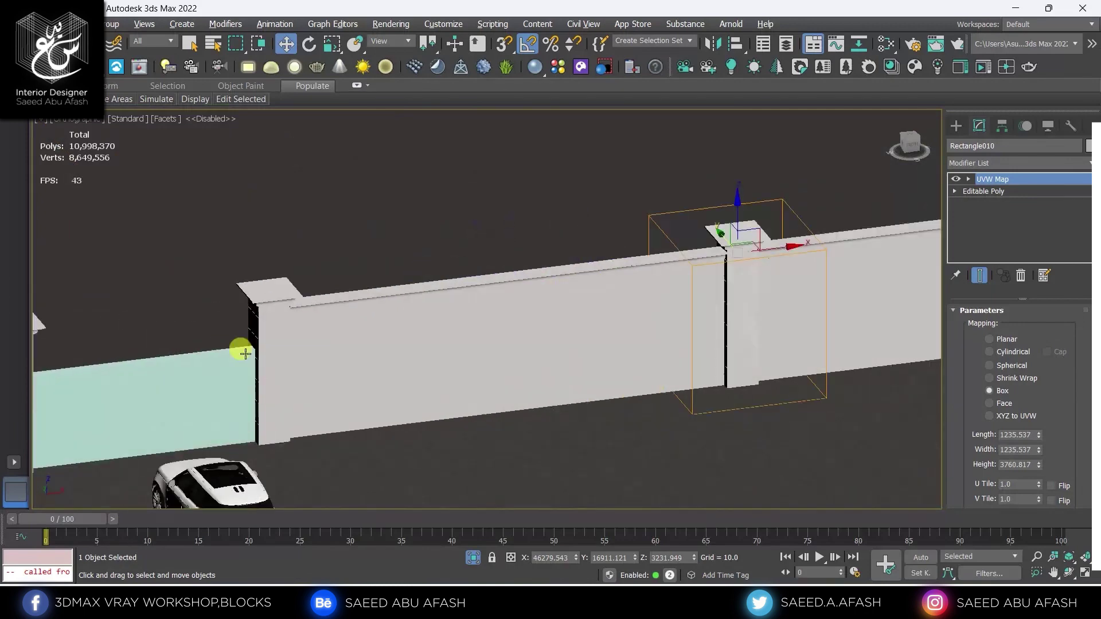
scroll(549, 327, "up", 3)
scroll(643, 289, "up", 3)
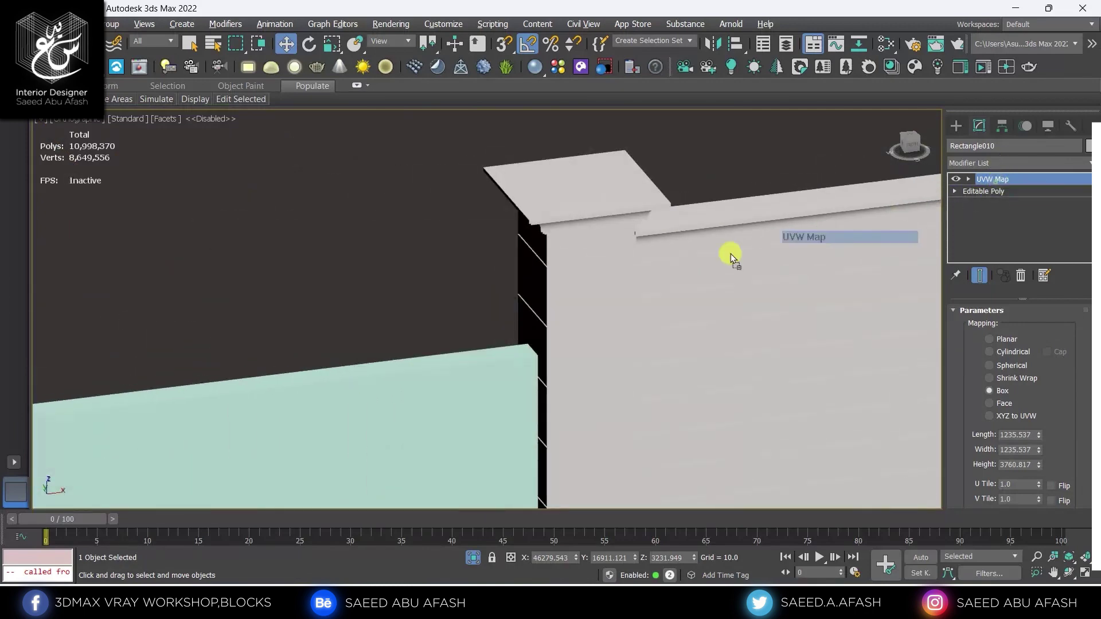
left_click_drag(573, 208, 573, 208)
left_click(575, 209)
scroll(578, 216, "down", 3)
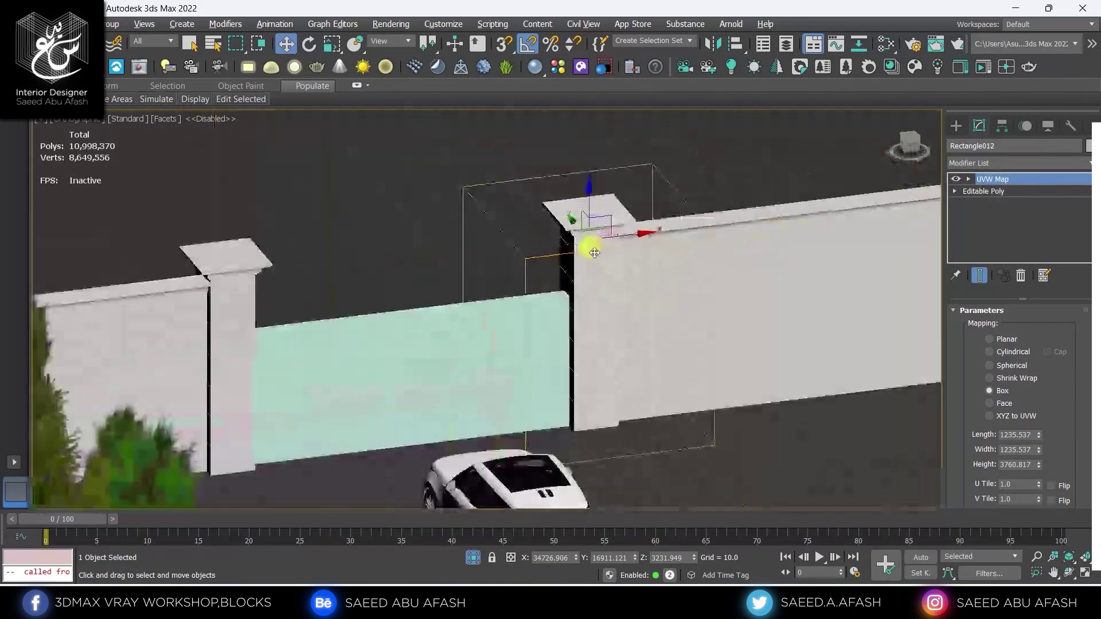
scroll(487, 235, "down", 3)
scroll(441, 251, "up", 6)
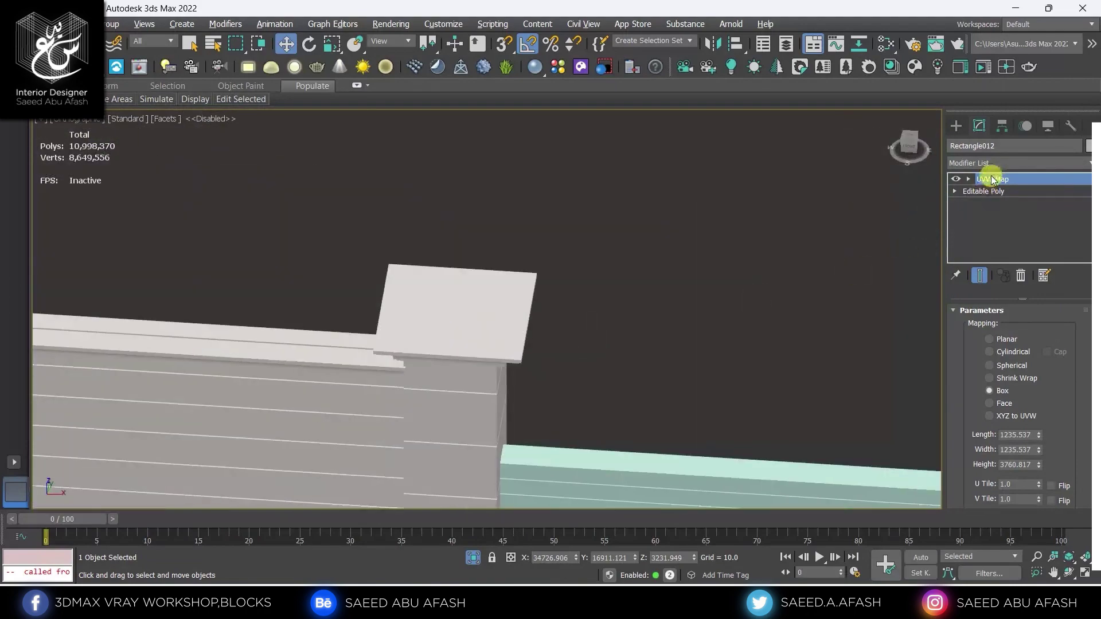
Step: Copy the UVW mapping onto pillar Rectangle013 and wall piece Rectangle015
left_click_drag(439, 365, 472, 322)
left_click(472, 321)
scroll(471, 321, "down", 6)
scroll(364, 335, "up", 4)
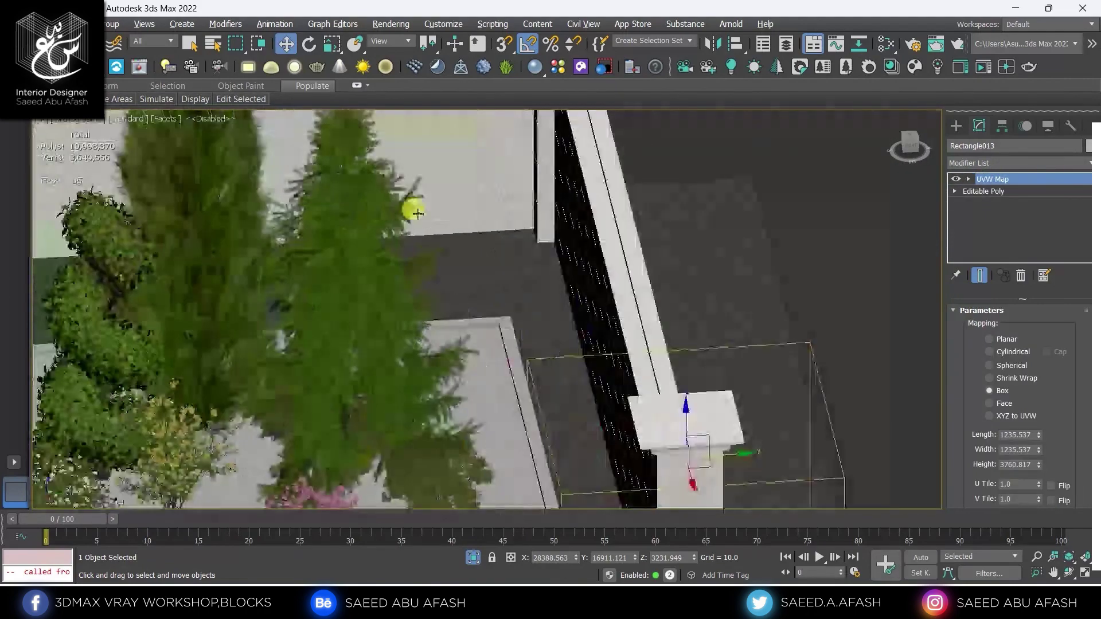
scroll(413, 209, "up", 3)
scroll(608, 258, "down", 3)
scroll(604, 349, "up", 5)
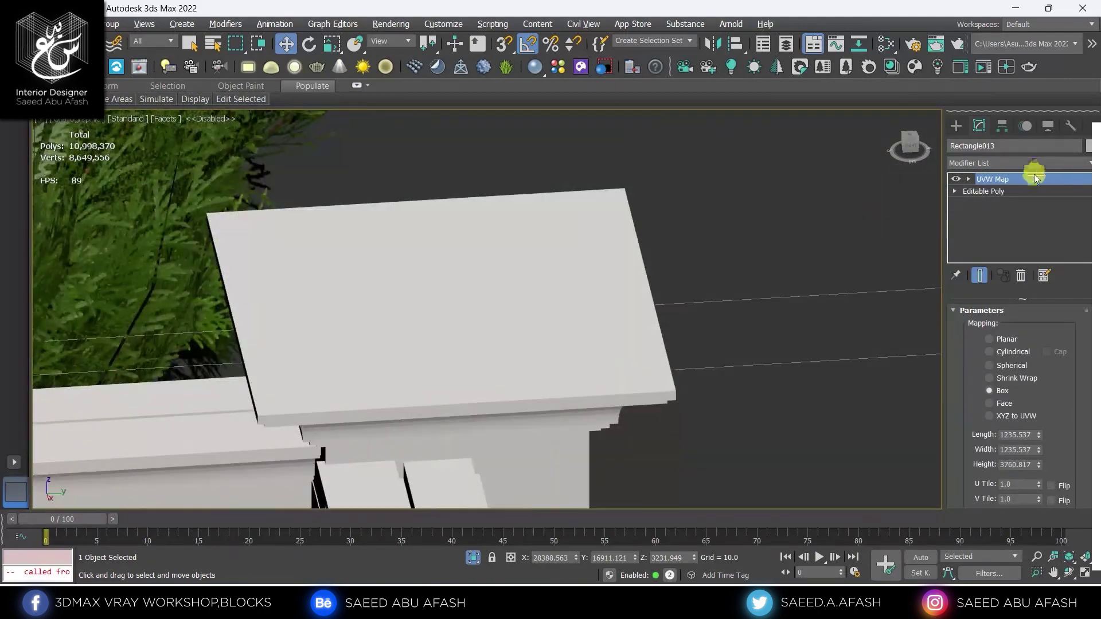
left_click_drag(536, 347, 540, 339)
scroll(539, 336, "down", 4)
scroll(499, 304, "down", 2)
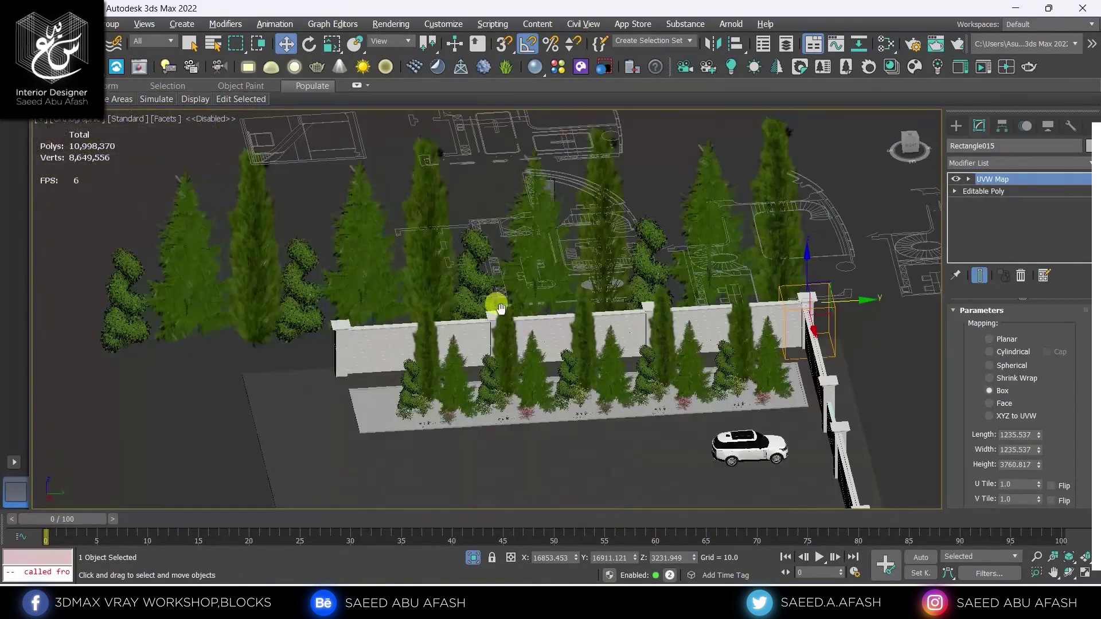
scroll(804, 265, "up", 5)
scroll(645, 343, "up", 2)
scroll(641, 413, "down", 3)
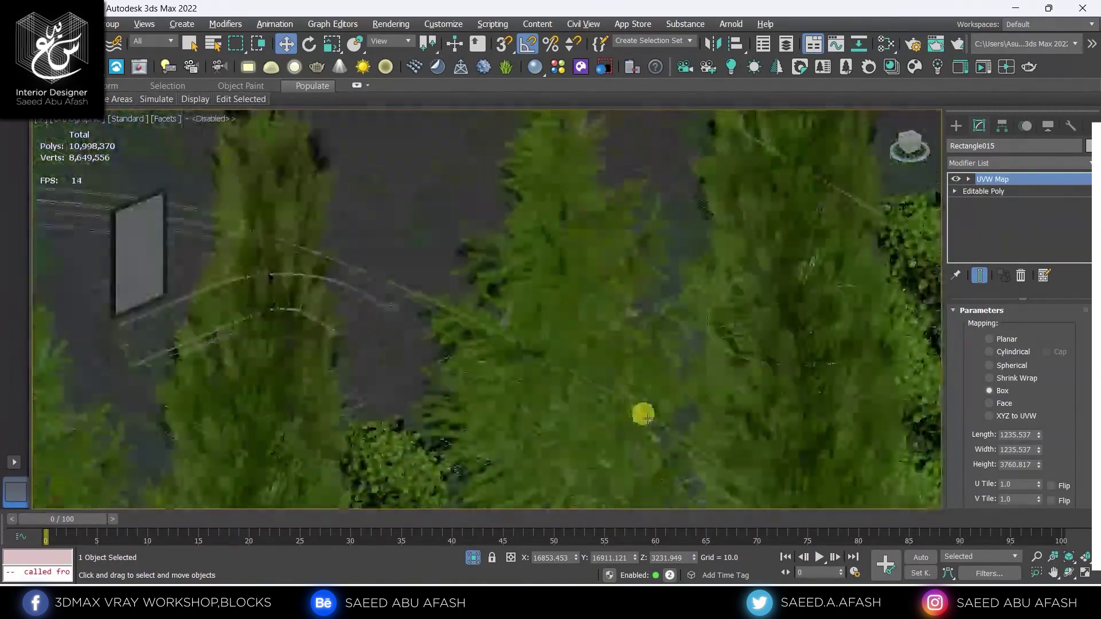
scroll(356, 184, "down", 3)
scroll(756, 360, "up", 2)
scroll(631, 276, "up", 5)
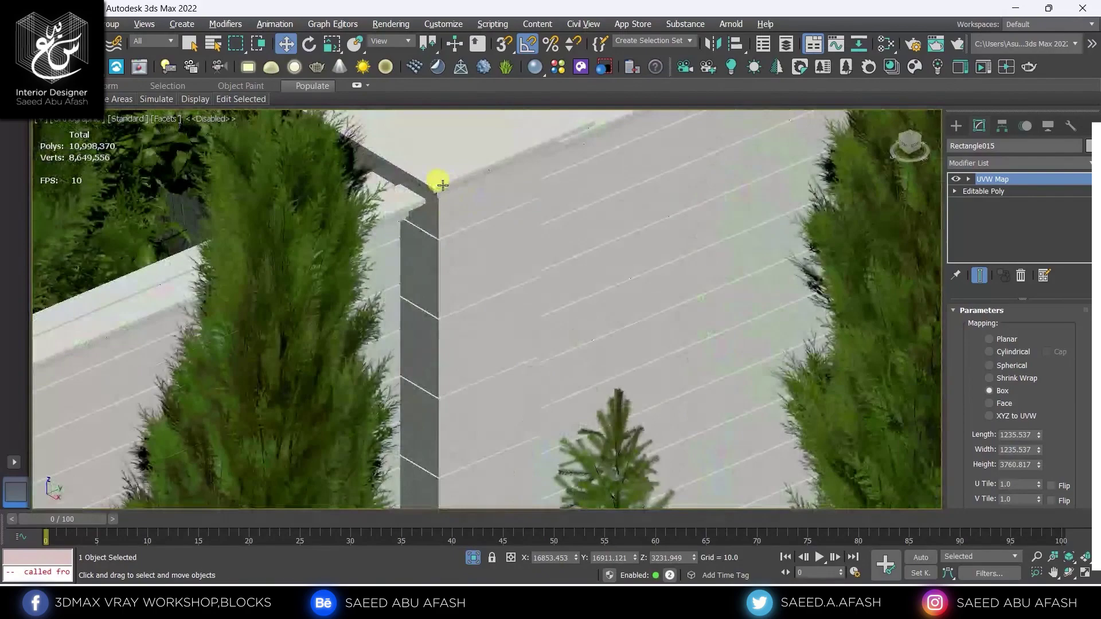
Step: Pass the Box UVW mapping from Rectangle015 on to wall piece Rectangle017
left_click(473, 244)
scroll(411, 297, "down", 3)
scroll(690, 226, "down", 2)
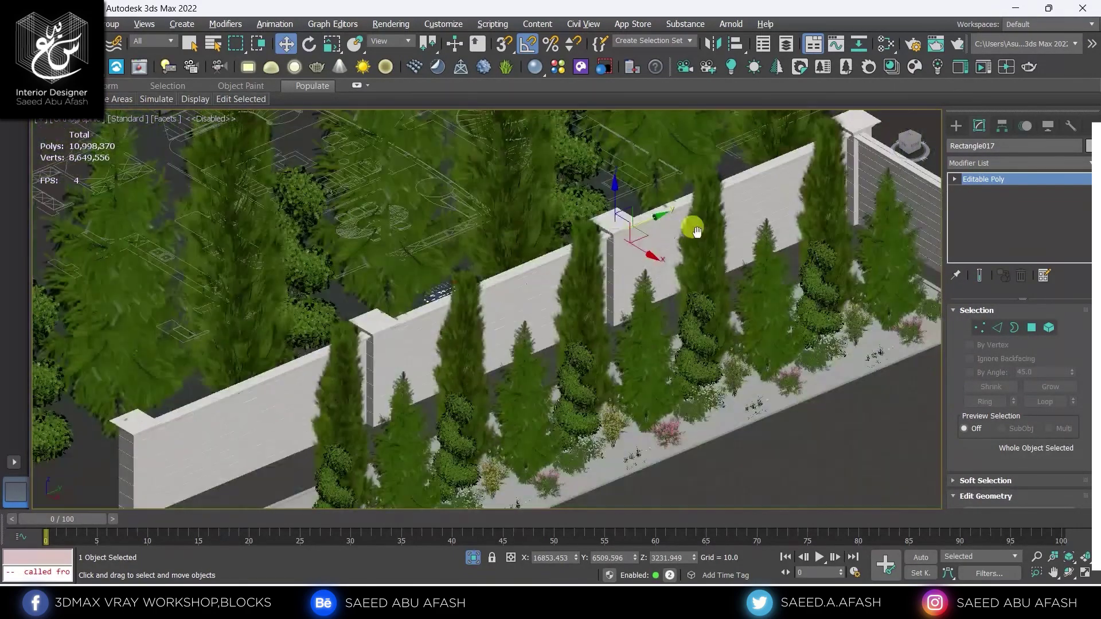
scroll(694, 241, "up", 2)
scroll(526, 278, "up", 3)
left_click(525, 278)
scroll(872, 209, "up", 3)
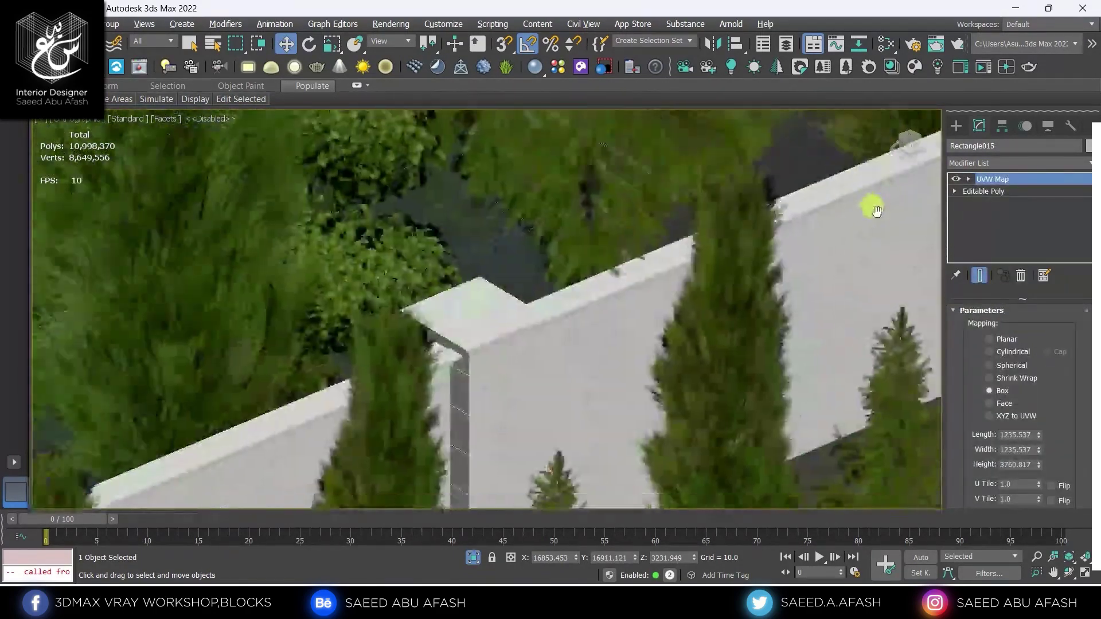
scroll(450, 344, "up", 2)
scroll(826, 204, "up", 2)
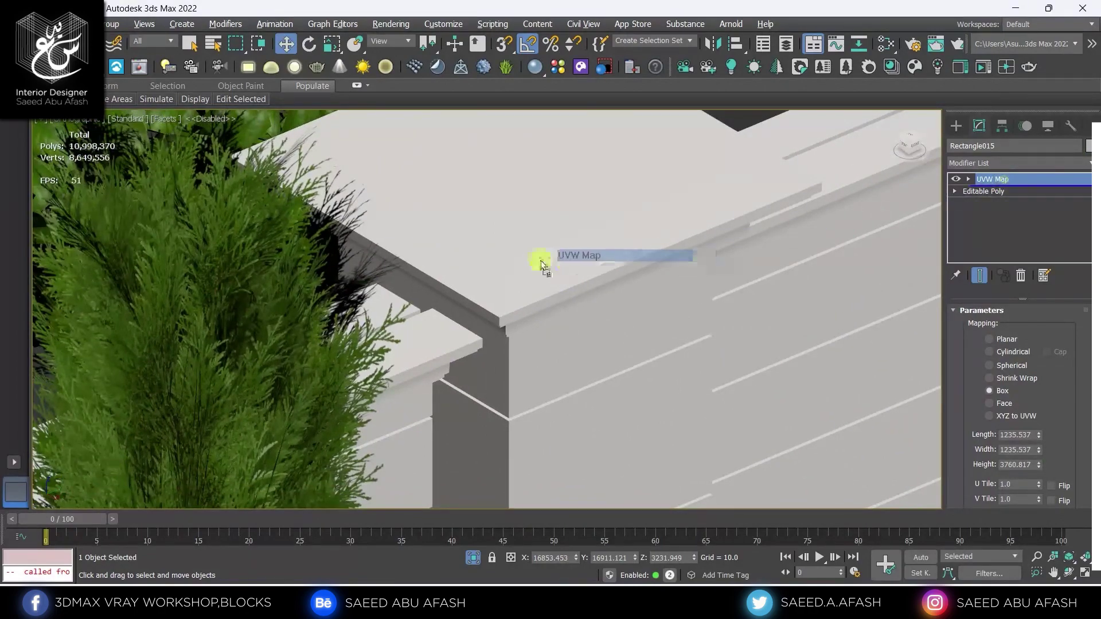
scroll(533, 275, "down", 3)
scroll(423, 356, "down", 2)
scroll(730, 253, "up", 2)
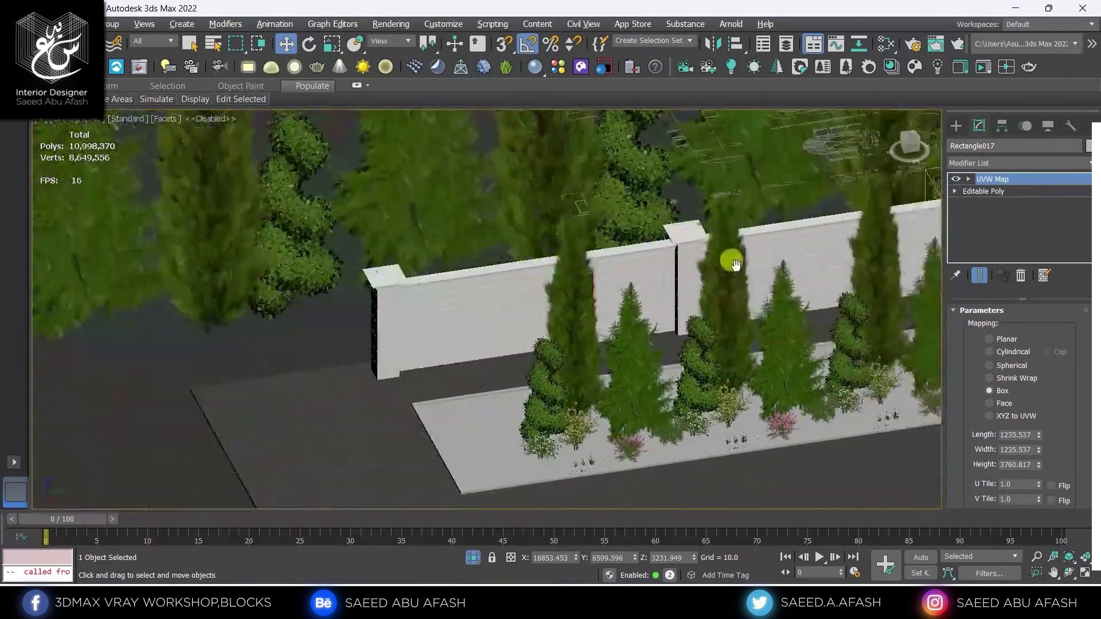
scroll(675, 264, "up", 2)
Step: Check Rectangle017's mapping and copy the UVW mapping onto Rectangle019
left_click(675, 264)
scroll(675, 264, "up", 2)
scroll(678, 260, "up", 2)
scroll(678, 260, "up", 2)
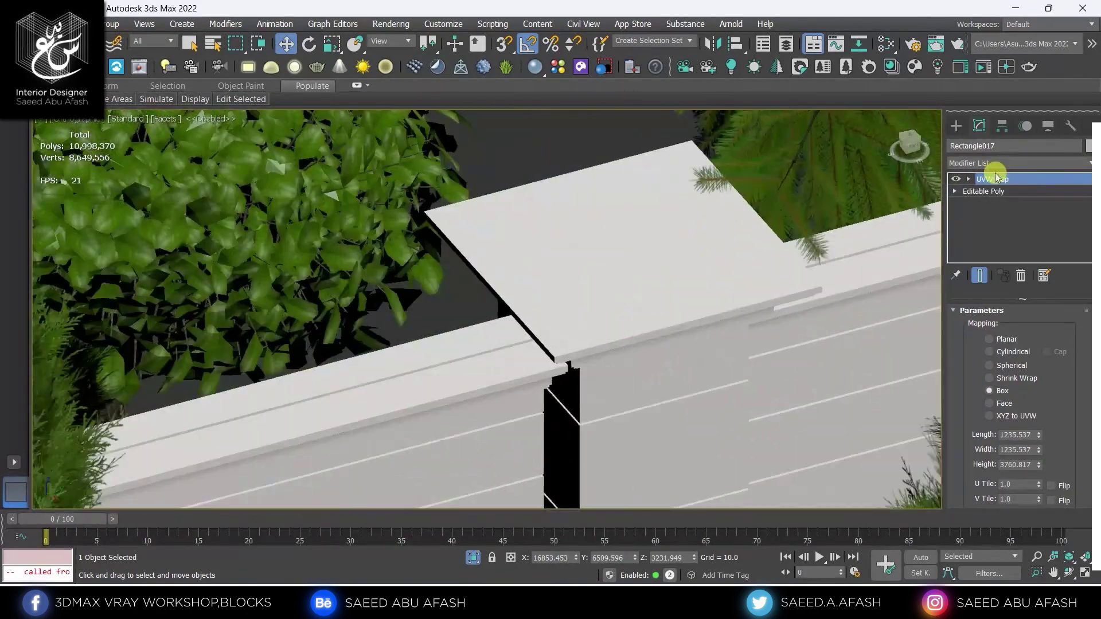
left_click_drag(645, 264, 646, 265)
scroll(622, 246, "down", 3)
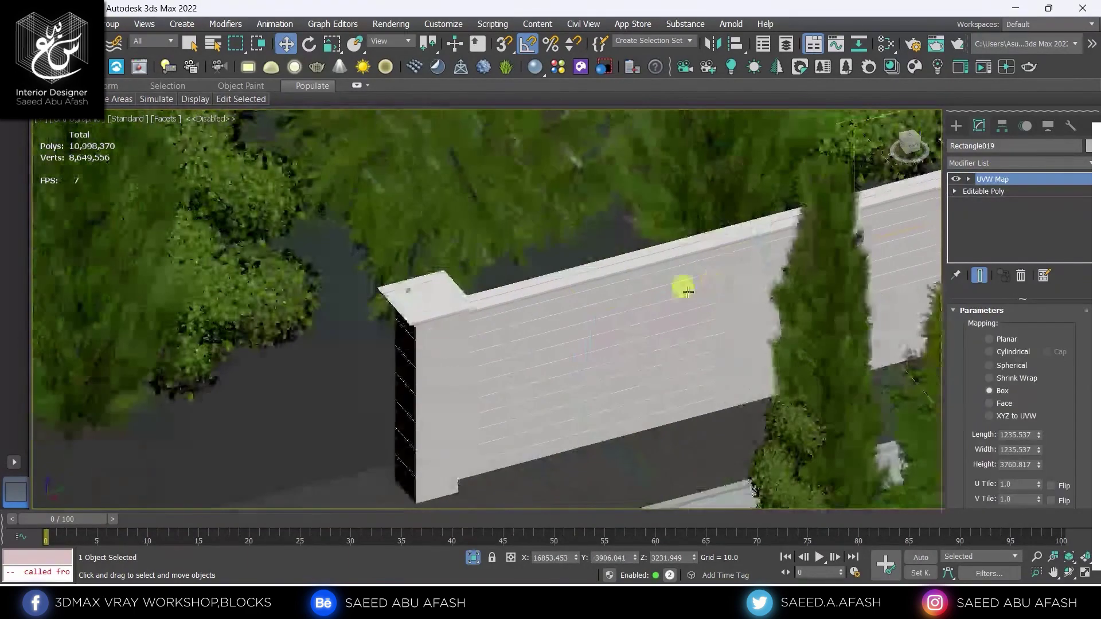
scroll(680, 288, "up", 3)
left_click(487, 298)
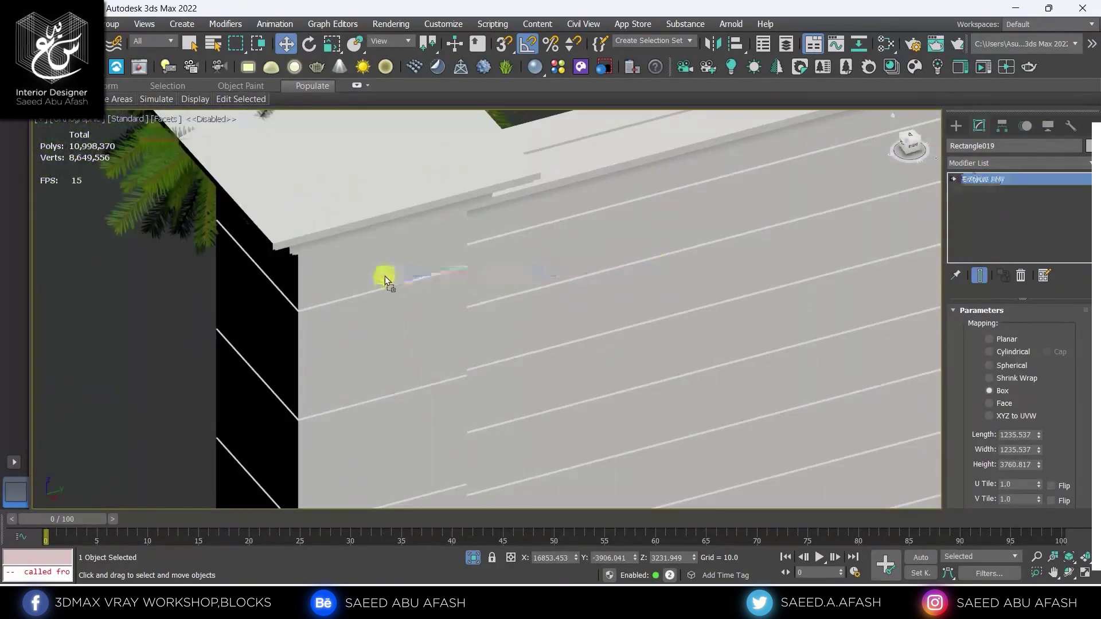
scroll(386, 281, "down", 3)
scroll(381, 312, "up", 3)
Step: Give wall section Rectangle020 a Box UVW Map and inspect the top of the wall
left_click(361, 356)
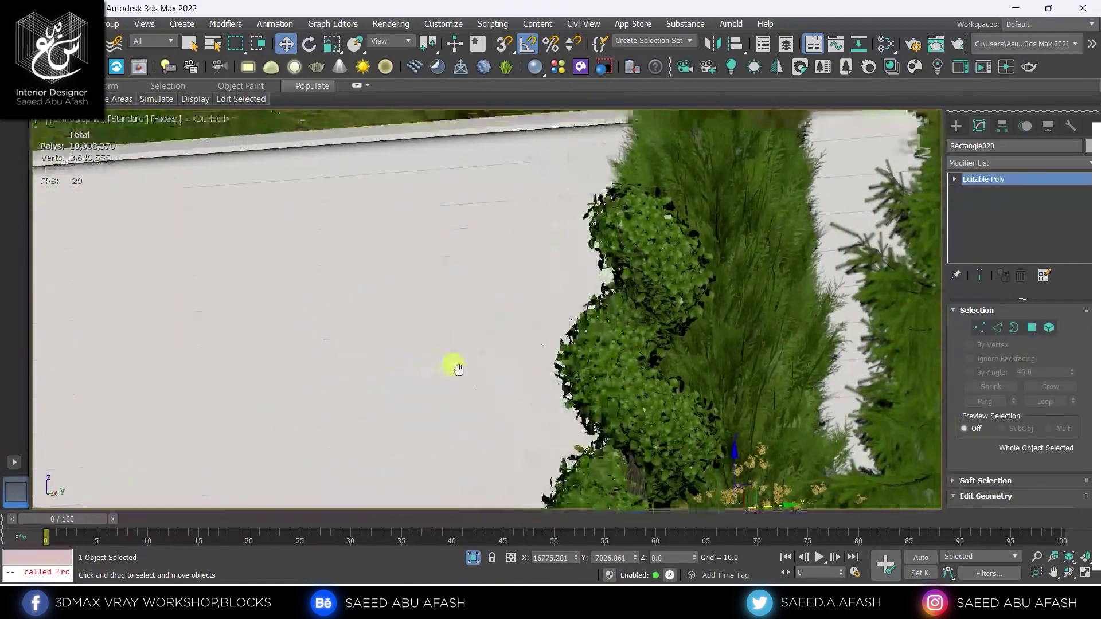
scroll(459, 369, "down", 4)
type("xuw")
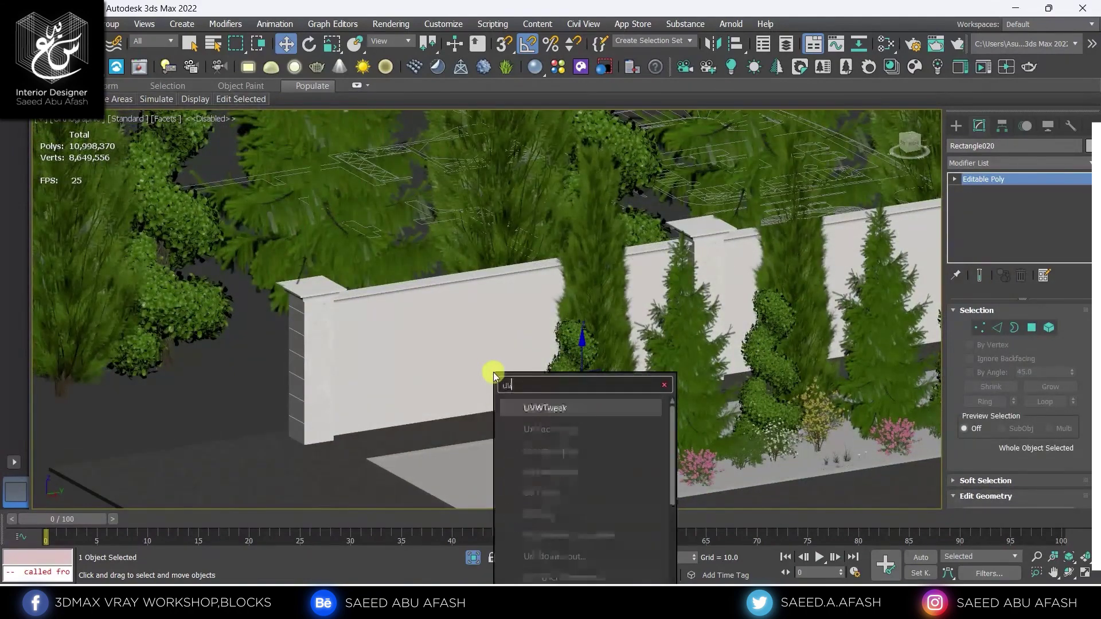
left_click(536, 425)
scroll(491, 364, "up", 2)
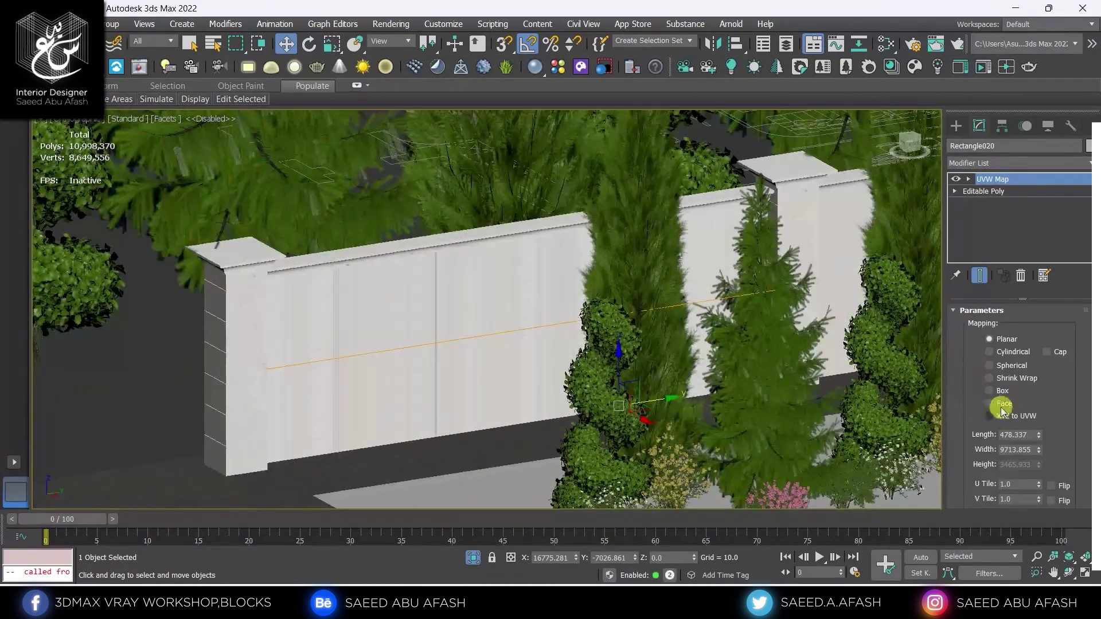
middle_click_drag(736, 390, 459, 356, "alt")
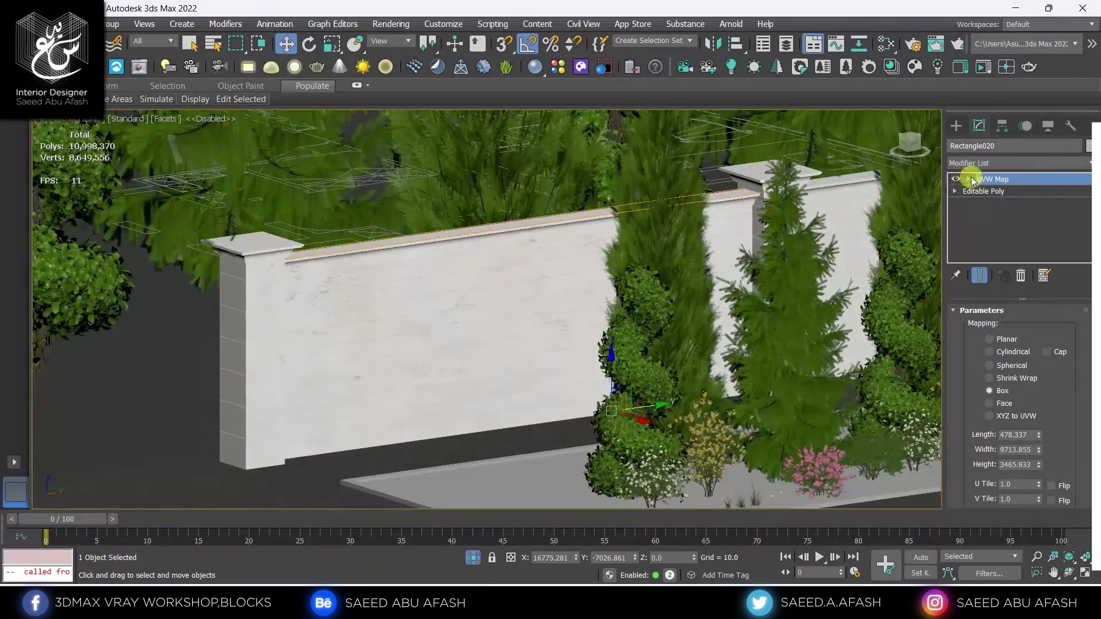
left_click(312, 45)
middle_click_drag(459, 188, 516, 294, "alt")
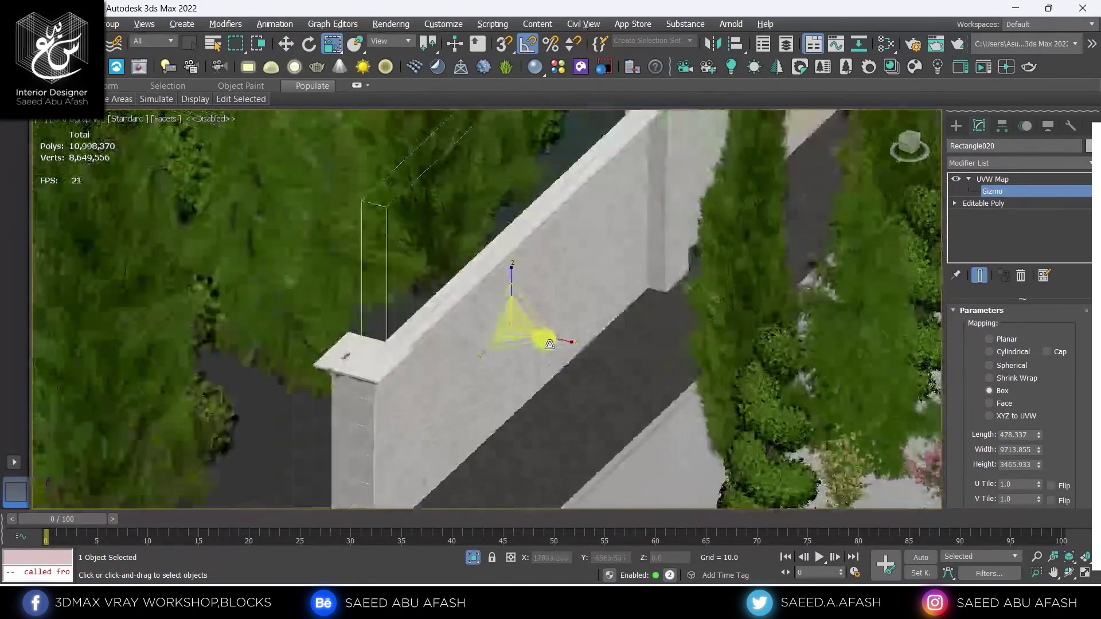
middle_click_drag(507, 203, 580, 362, "alt")
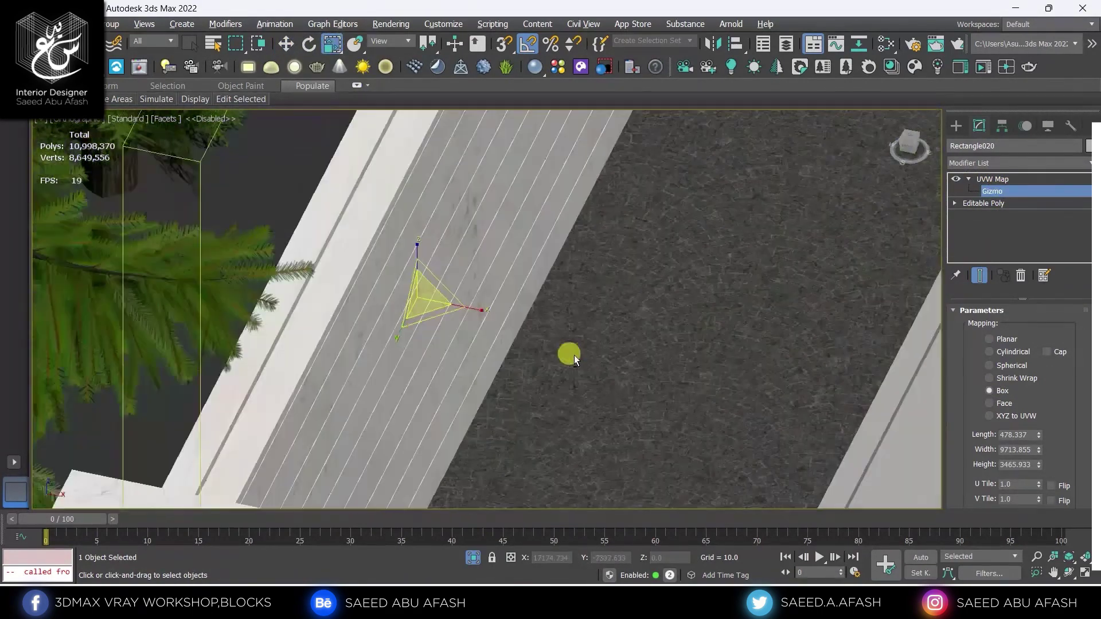
mouse_move(444, 309)
middle_mouse_down("alt")
mouse_move(523, 302)
mouse_move(485, 290)
mouse_move(777, 247)
mouse_move(815, 291)
mouse_move(631, 295)
mouse_move(492, 322)
mouse_move(504, 327)
mouse_move(641, 266)
mouse_move(627, 238)
middle_mouse_up("alt")
Step: Copy the UVW mapping from Rectangle018 onto the adjacent wall piece
left_click(631, 294)
scroll(627, 239, "up", 5)
left_click(992, 180)
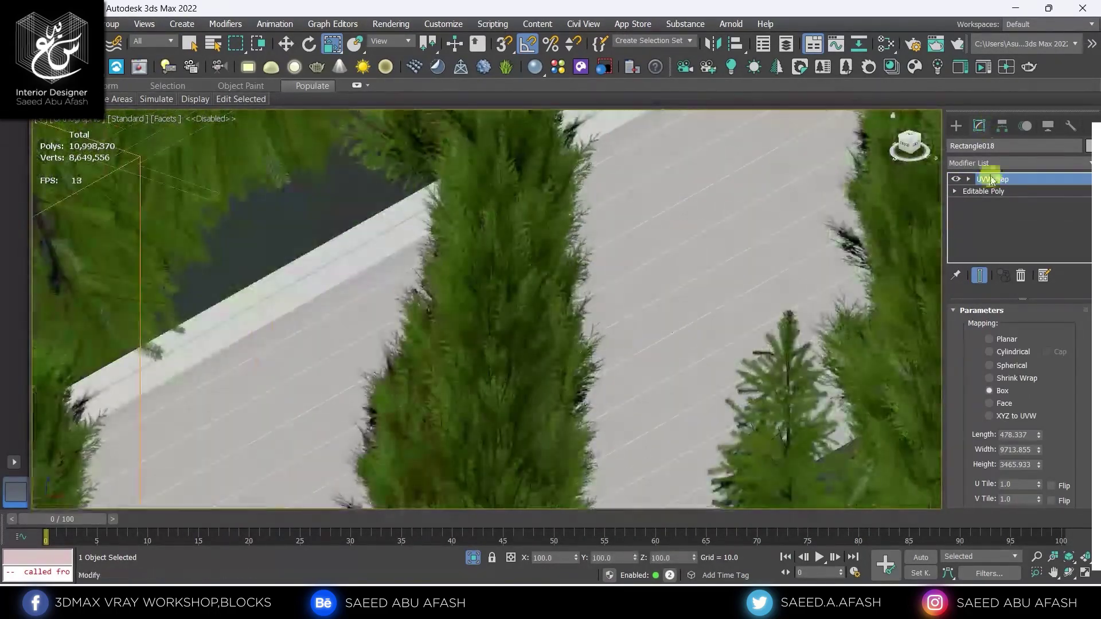
left_click_drag(695, 219, 694, 218)
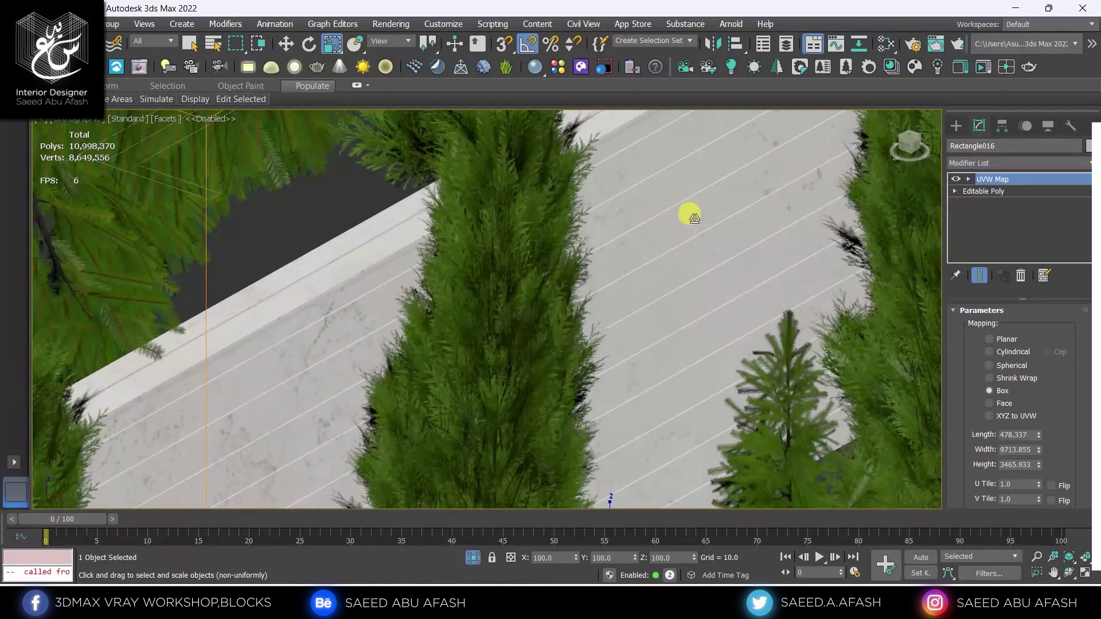
mouse_move(563, 266)
middle_mouse_down("alt")
mouse_move(656, 295)
mouse_move(590, 315)
mouse_move(681, 291)
mouse_move(778, 231)
mouse_move(848, 288)
middle_mouse_up("alt")
key("w")
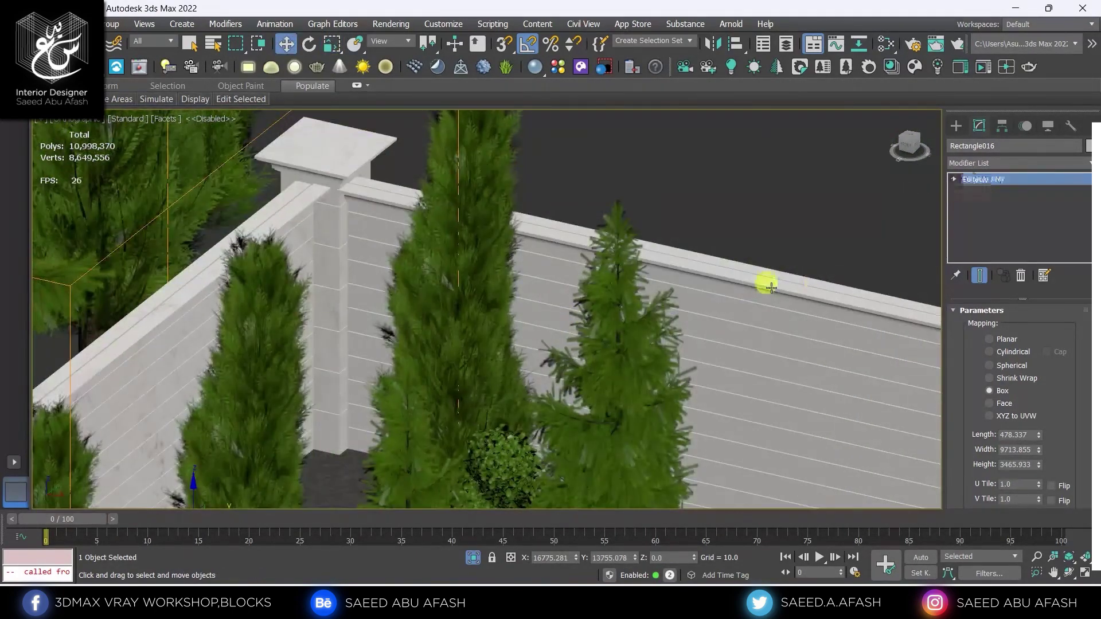
left_click(956, 125)
middle_click_drag(700, 312, 526, 260)
Step: Add a Box UVW Map to the long wall segment and scale its gizmo uniformly
type("x")
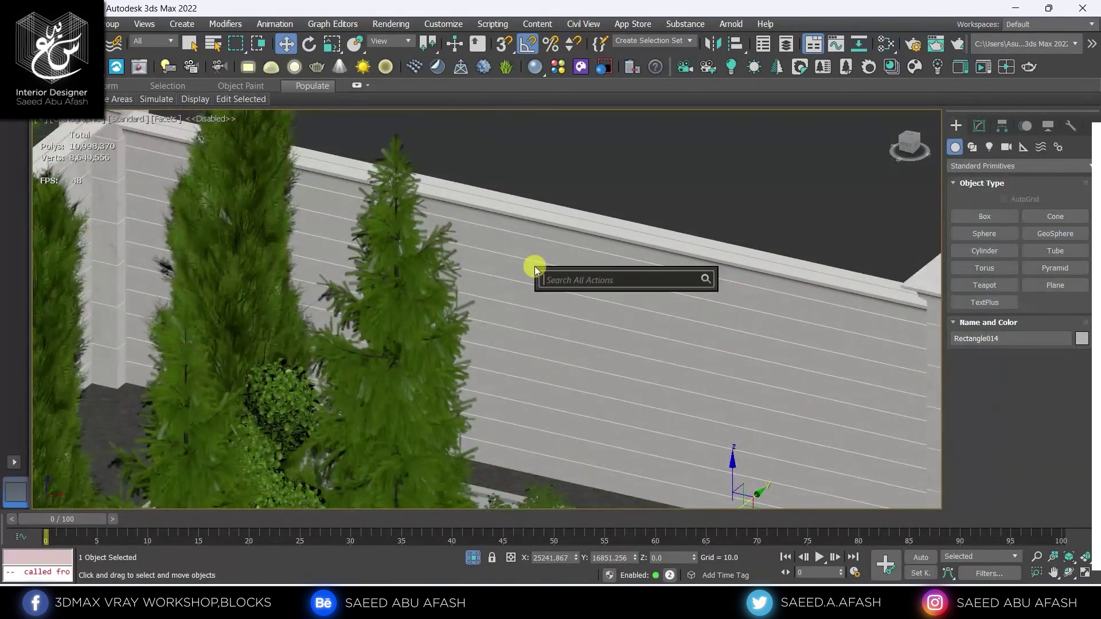
type("uvw")
left_click(570, 322)
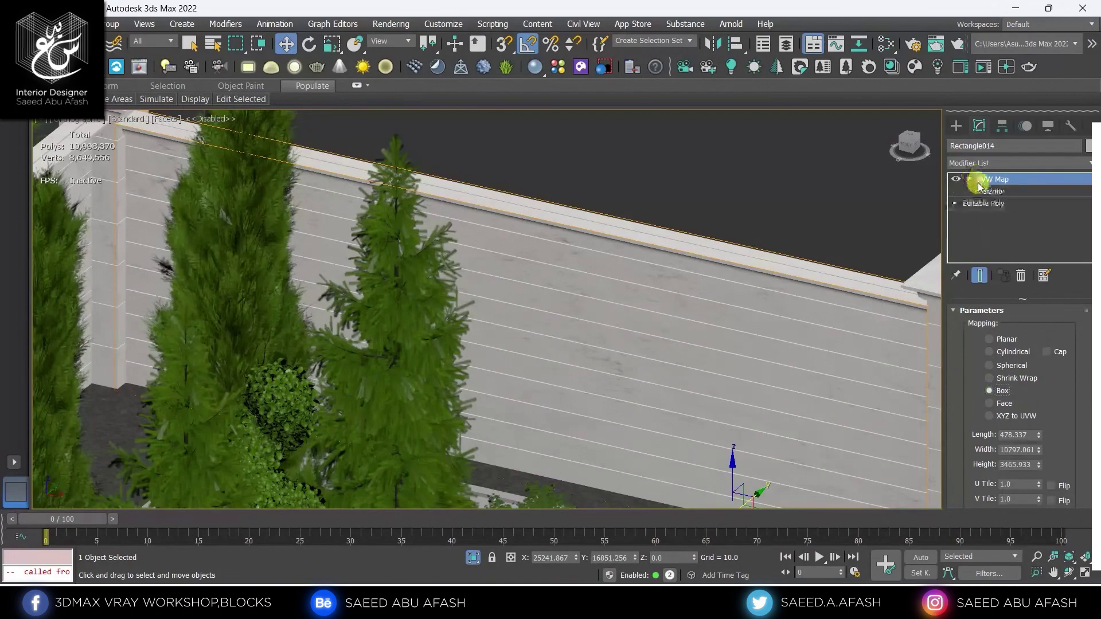
left_click(980, 189)
left_click(332, 44)
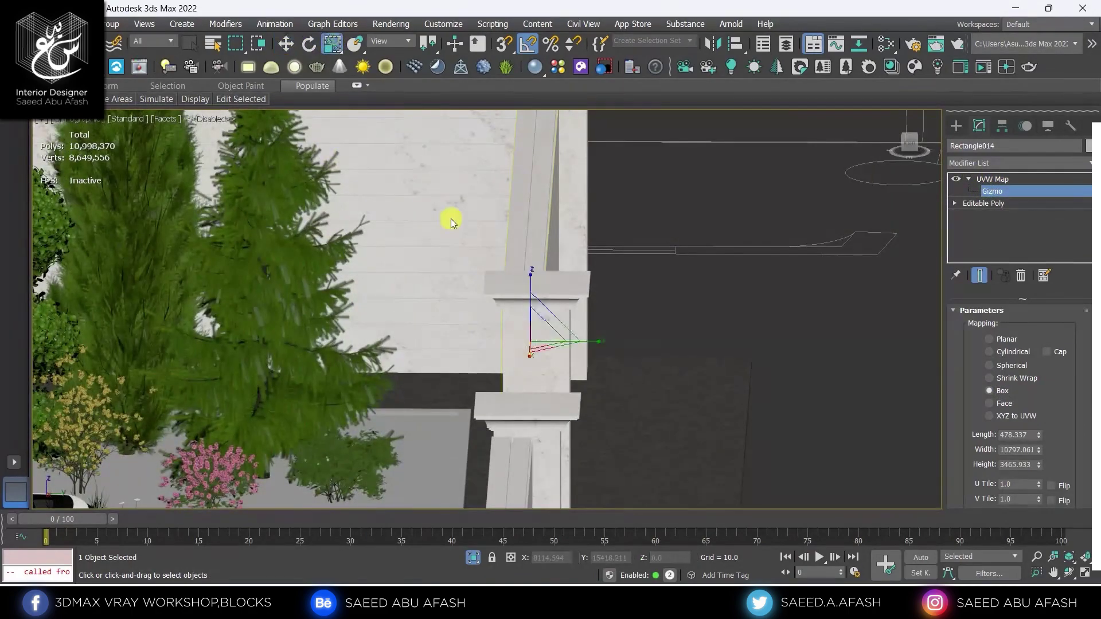
mouse_move(425, 204)
middle_mouse_down("alt")
mouse_move(494, 207)
mouse_move(468, 367)
middle_mouse_up("alt")
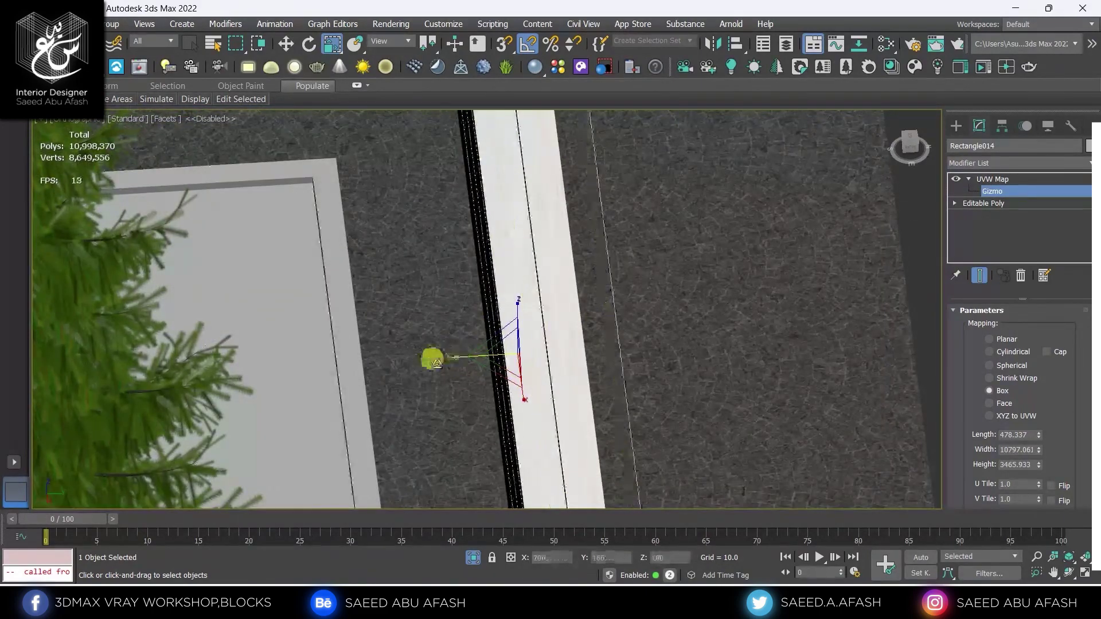
mouse_move(192, 413)
middle_mouse_down("alt")
mouse_move(669, 366)
mouse_move(733, 327)
mouse_move(708, 359)
mouse_move(580, 324)
mouse_move(561, 357)
mouse_move(639, 369)
mouse_move(835, 320)
mouse_move(979, 236)
middle_mouse_up("alt")
key("w")
Step: Copy the Box UVW mapping onto the adjoining perimeter wall segments
left_click_drag(997, 183, 644, 352)
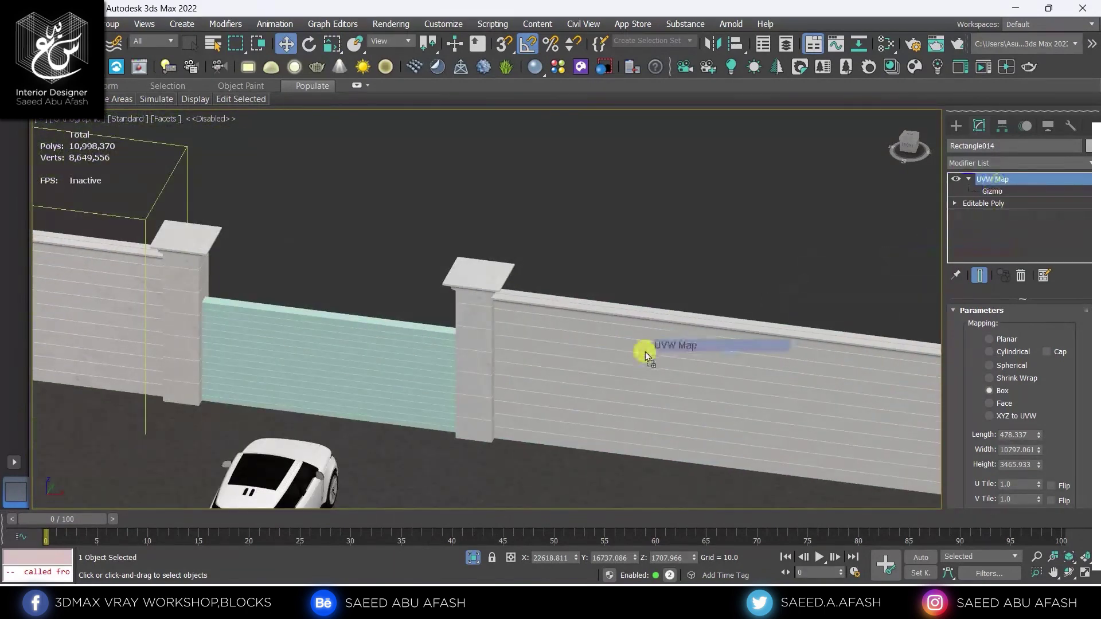
left_click(823, 373)
middle_click_drag(823, 373, 684, 326)
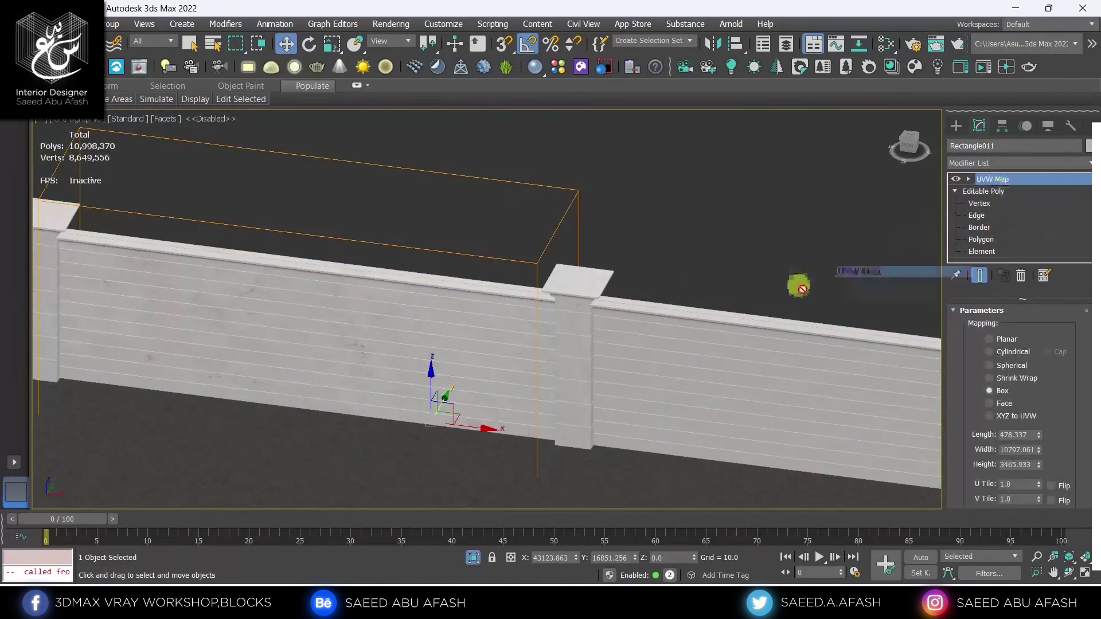
left_click_drag(799, 286, 738, 357)
left_click(738, 356)
middle_click_drag(738, 357, 468, 326)
scroll(516, 332, "down", 3)
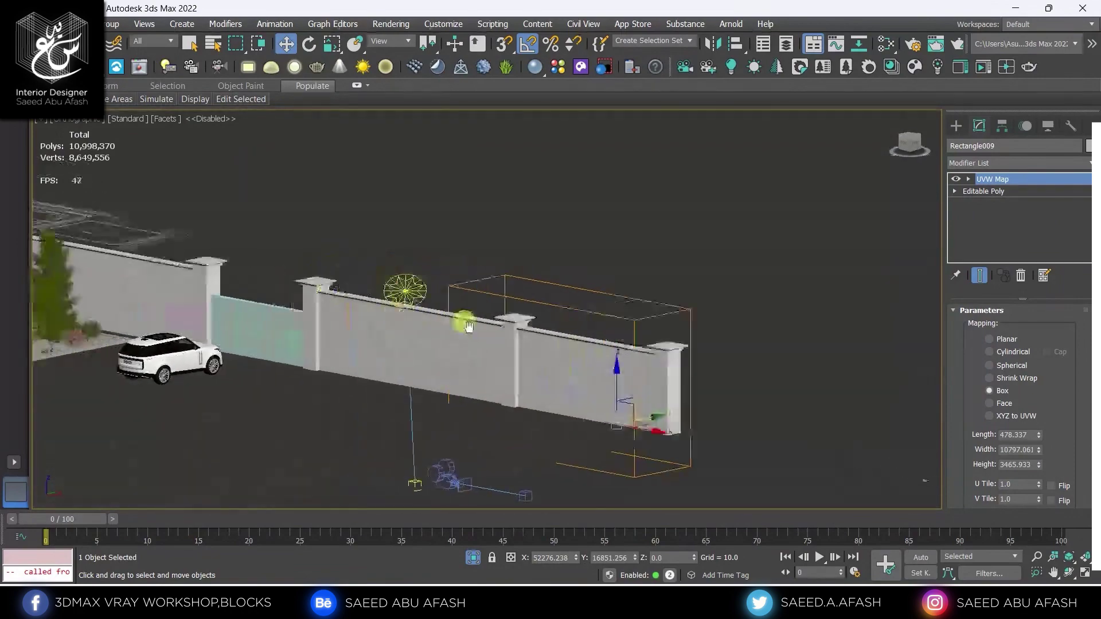
Step: Select the cyan gate panel and minimise 3ds Max to the desktop
left_click(956, 126)
left_click(342, 327)
scroll(445, 345, "up", 5)
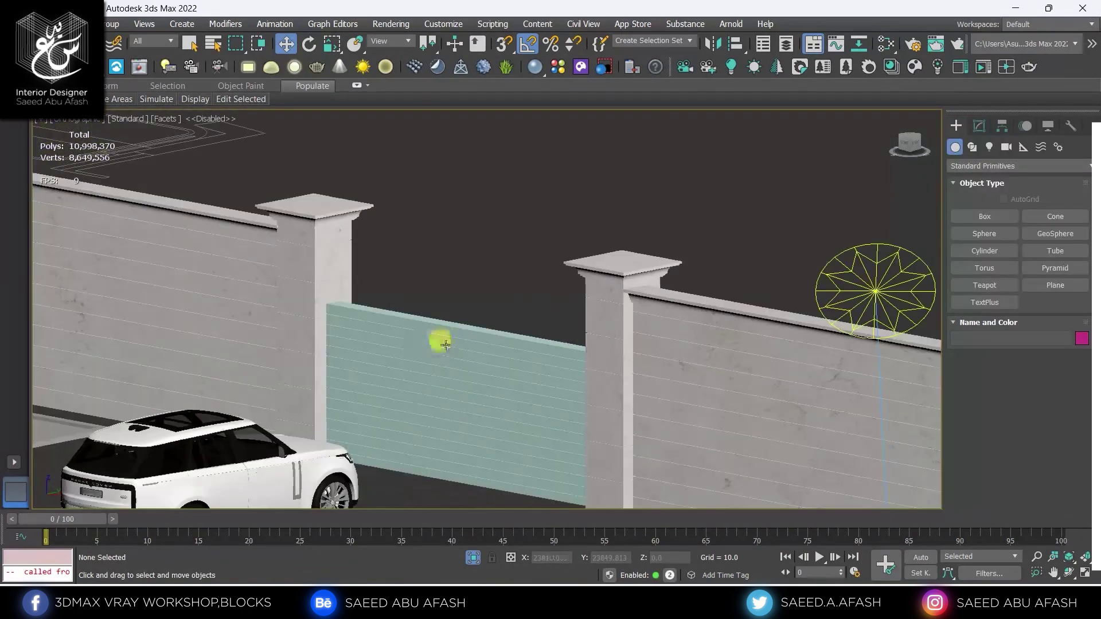
left_click(445, 345)
scroll(543, 357, "down", 4)
scroll(489, 357, "down", 2)
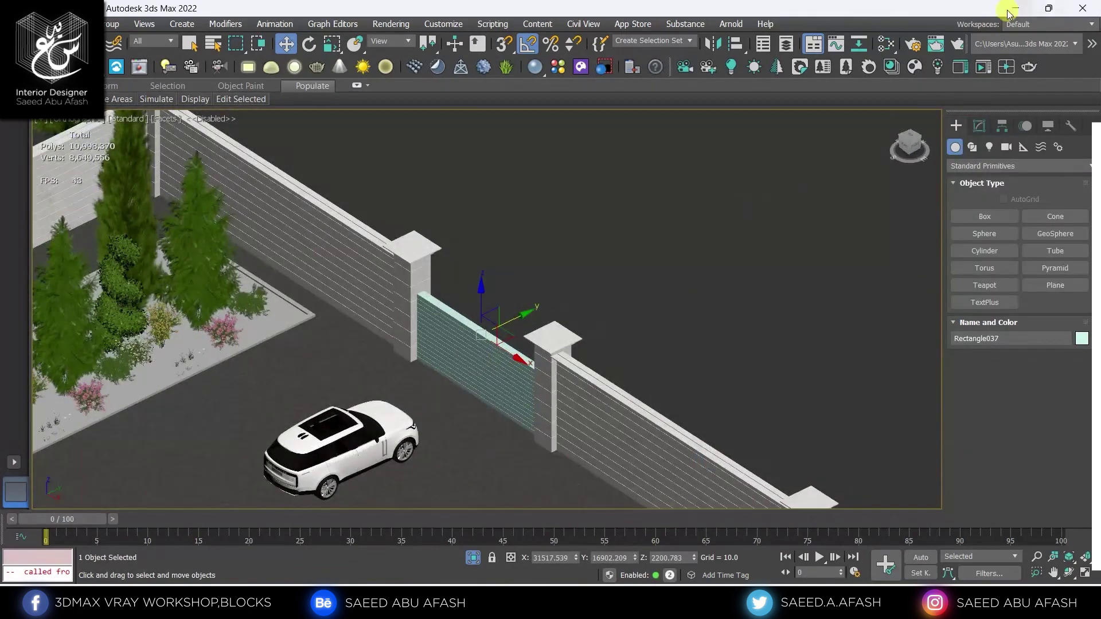
left_click(1016, 8)
Step: Browse into the desktop GATE > GATE > maps > BLOCKS > STONE TEXTURE SAW CUT folder
double_click(26, 163)
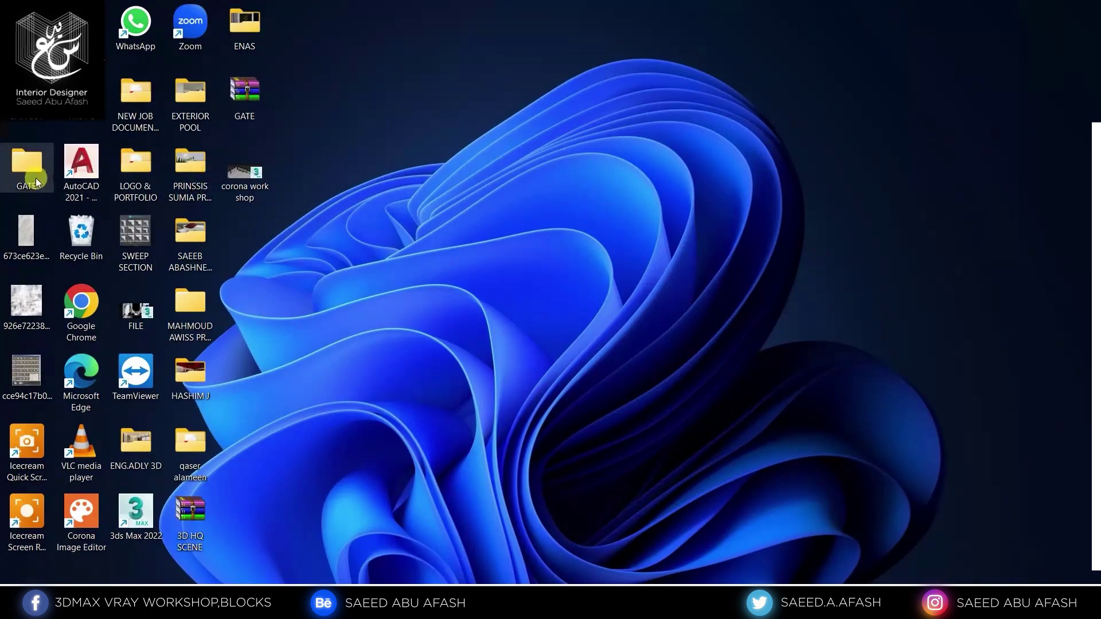
left_click(55, 156)
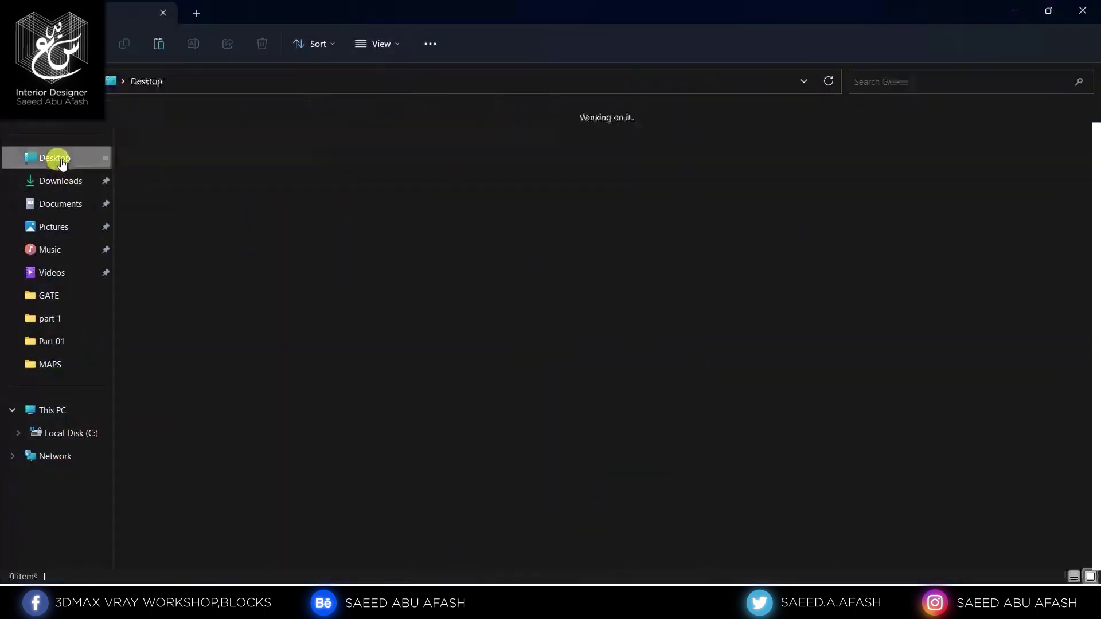
left_click(1082, 10)
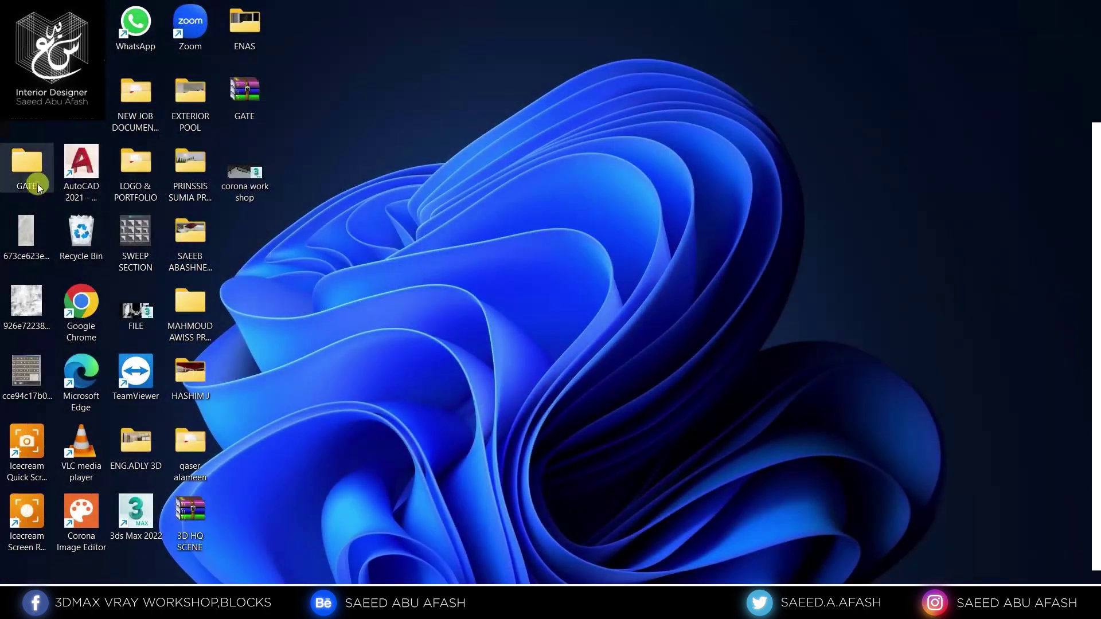
double_click(26, 165)
double_click(194, 133)
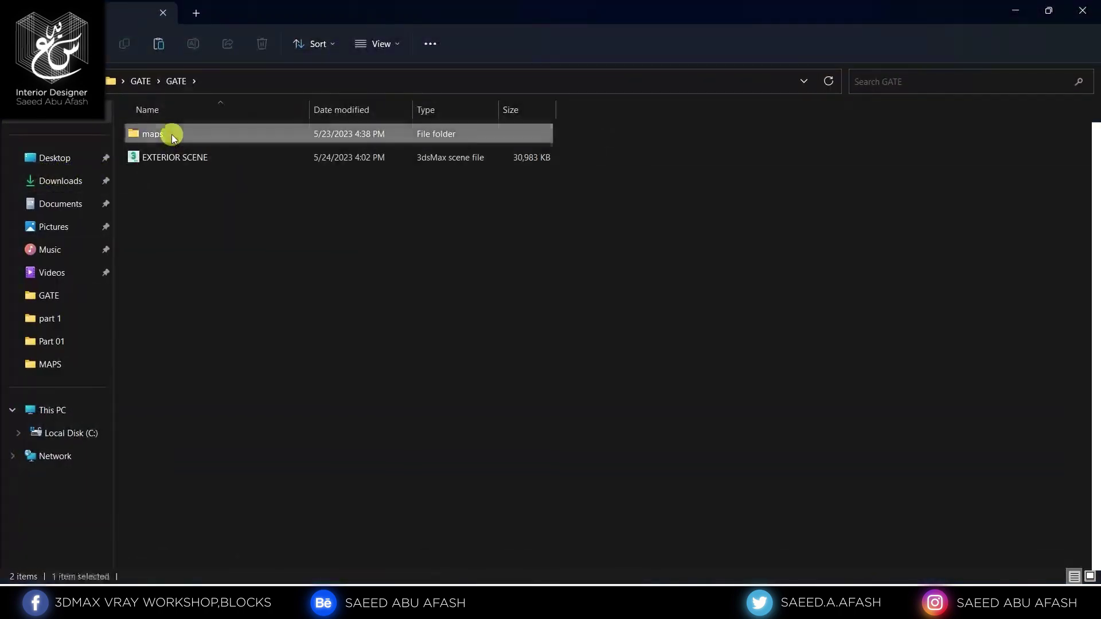
double_click(171, 134)
left_click(171, 146)
double_click(172, 149)
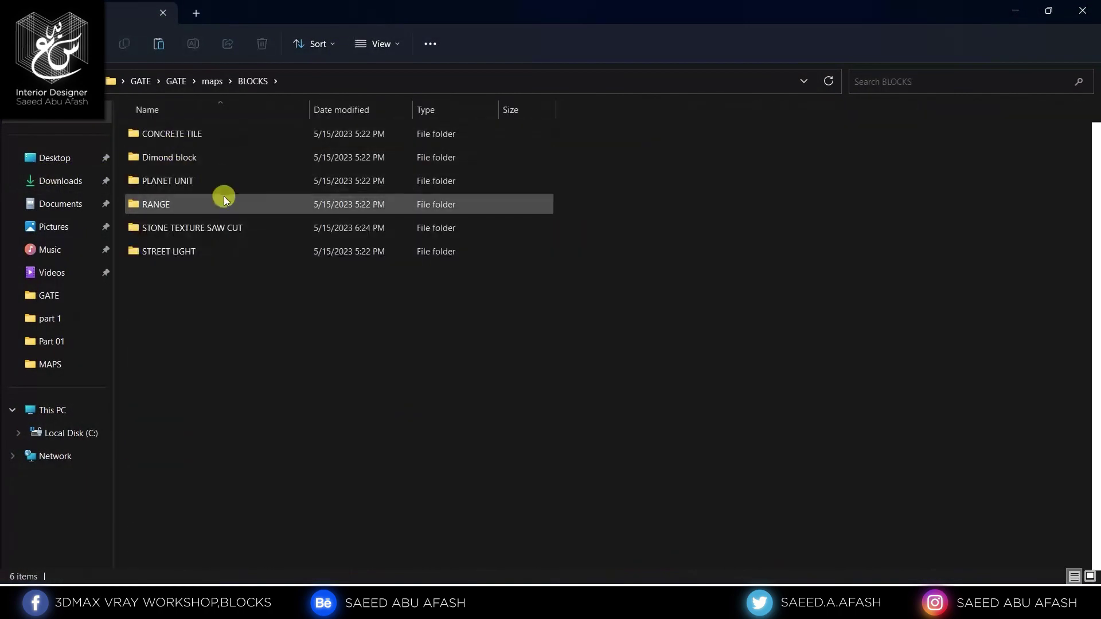
double_click(224, 233)
Step: Copy the WOOD image onto the desktop and bring the 3ds Max window back
left_click(240, 163)
right_click(264, 170)
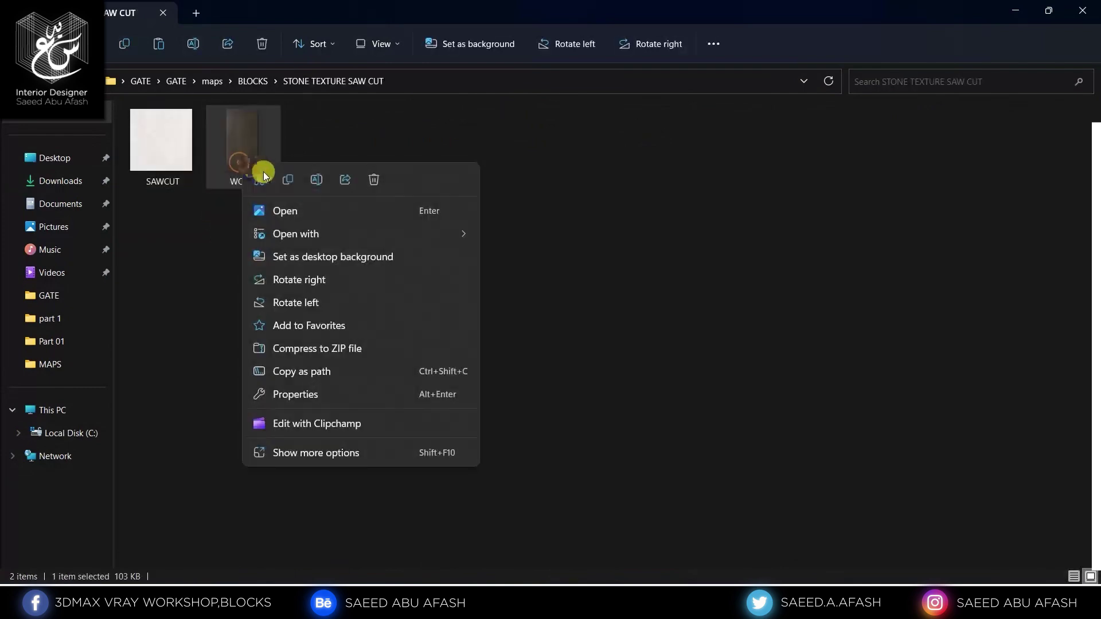
left_click(287, 180)
key("super+d")
right_click(676, 177)
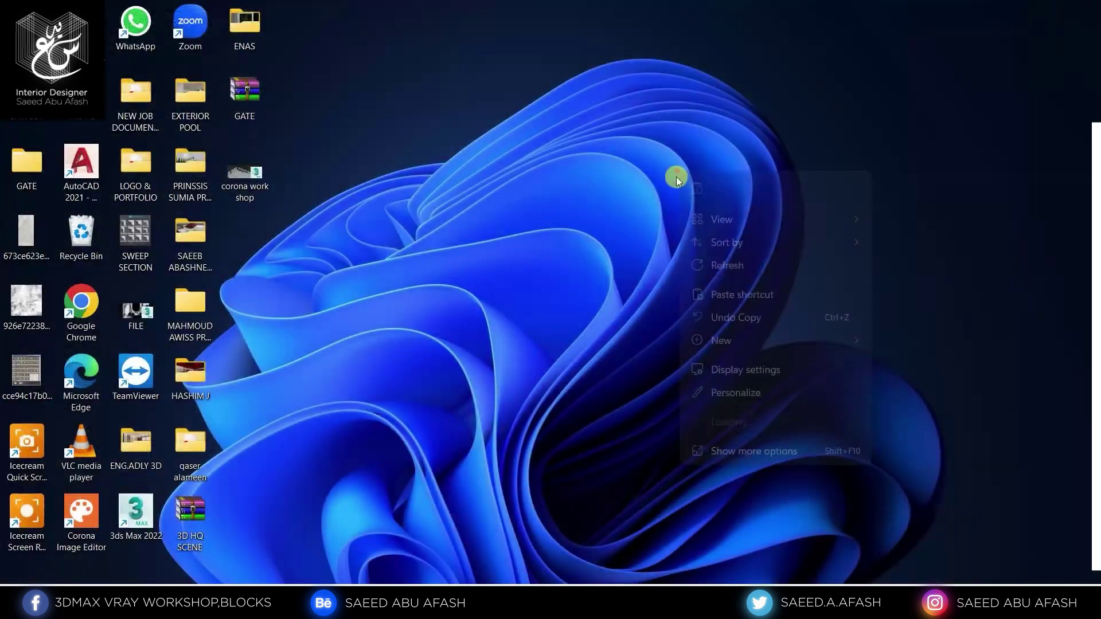
left_click(701, 180)
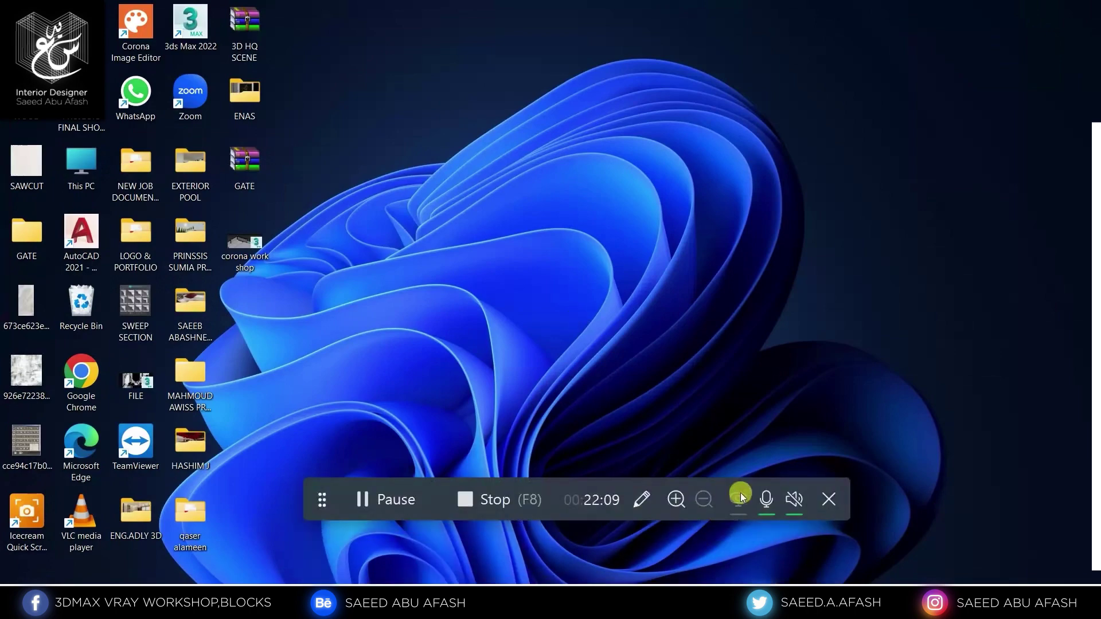
left_click(740, 493)
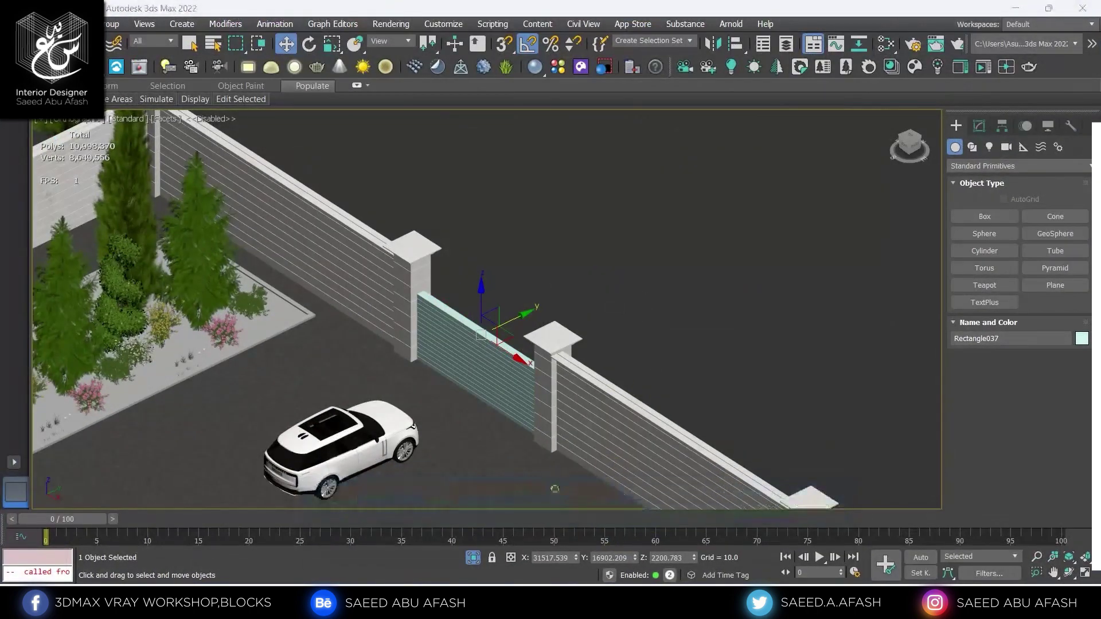
Step: Deselect the gate and create a new CoronaLegacyMtl in the maximised Slate Material Editor
left_click(527, 252)
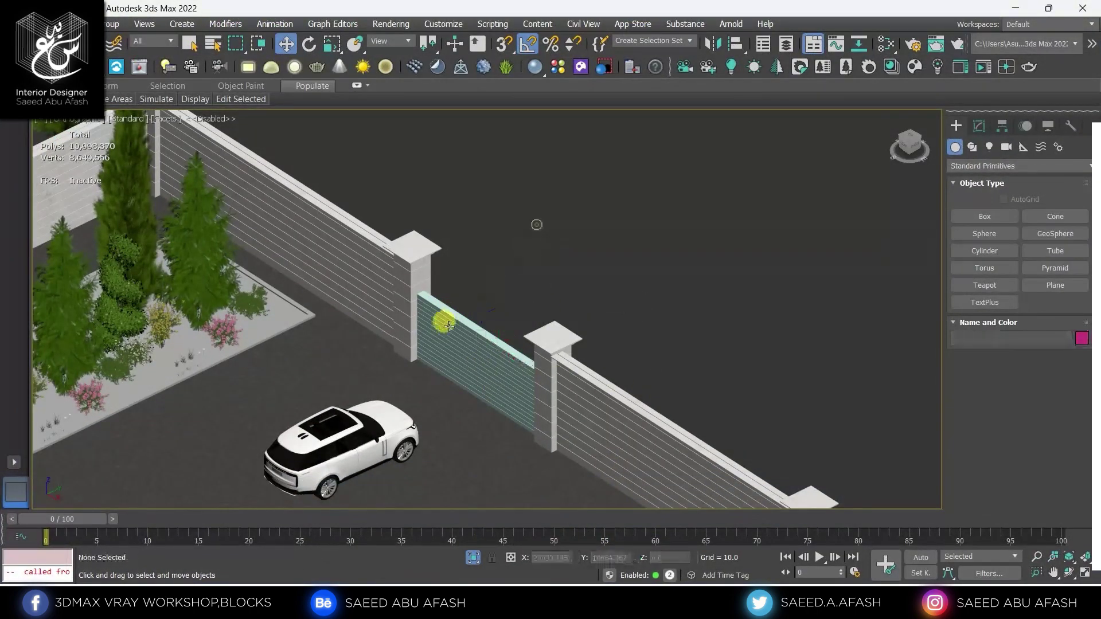
key("m")
double_click(450, 344)
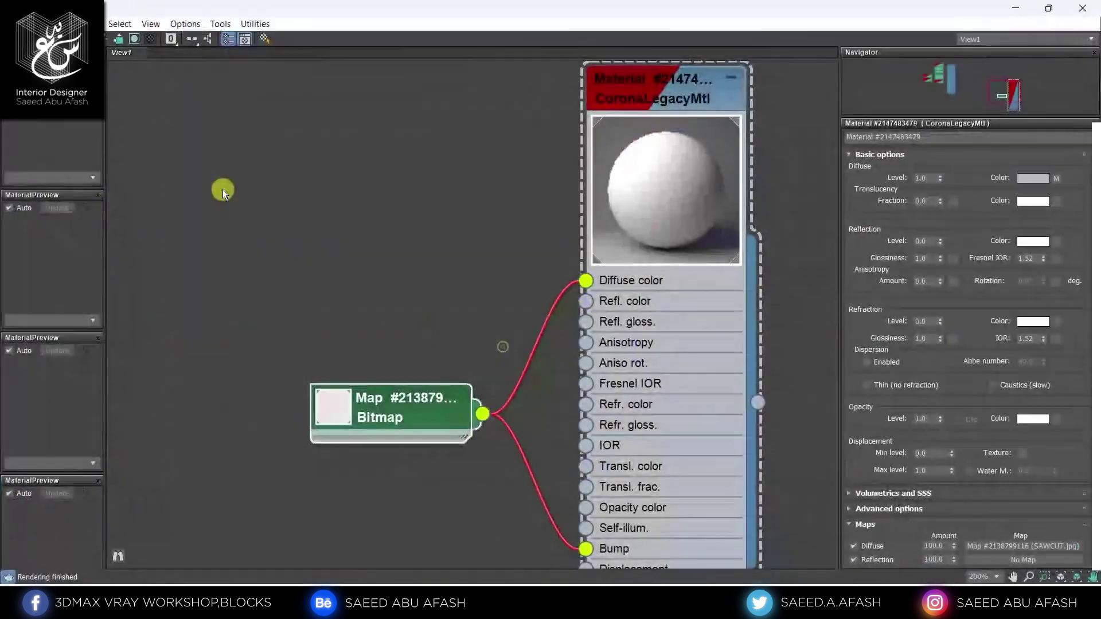
right_click(276, 151)
mouse_move(298, 146)
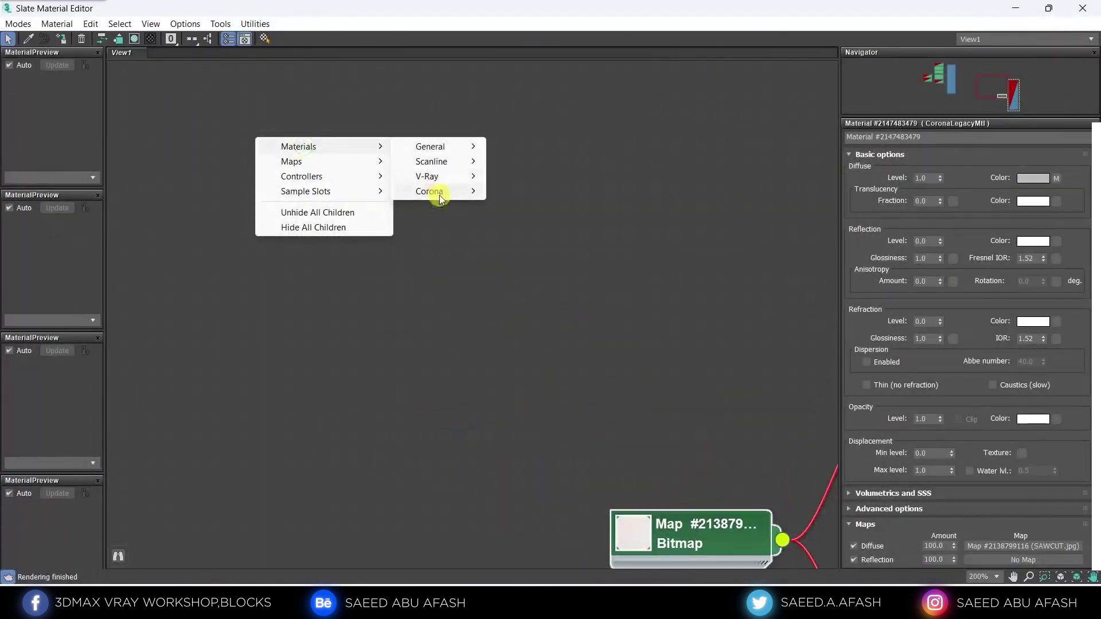
mouse_move(429, 191)
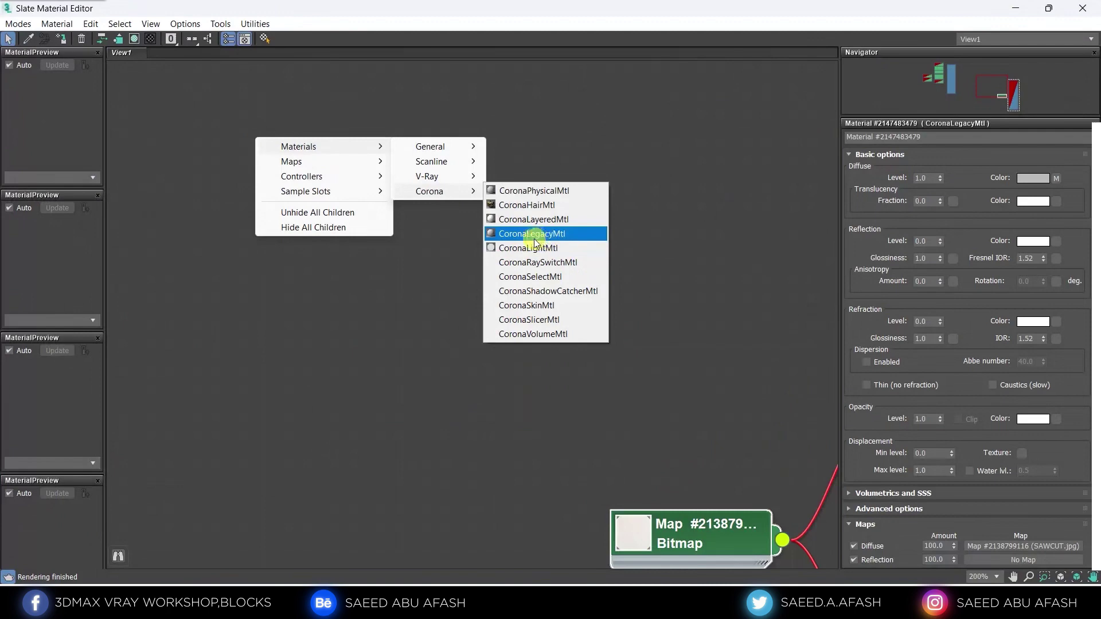
left_click(533, 234)
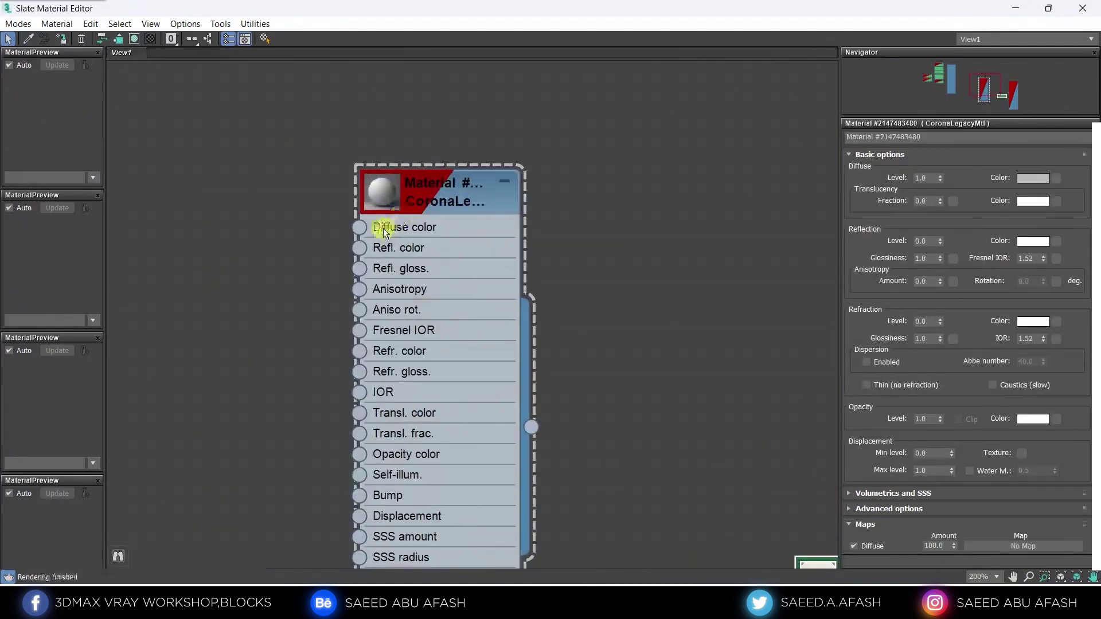
Step: Wire a WOOD.jpg Bitmap into the material's Diffuse color and show its parameters
left_click_drag(361, 227, 226, 237)
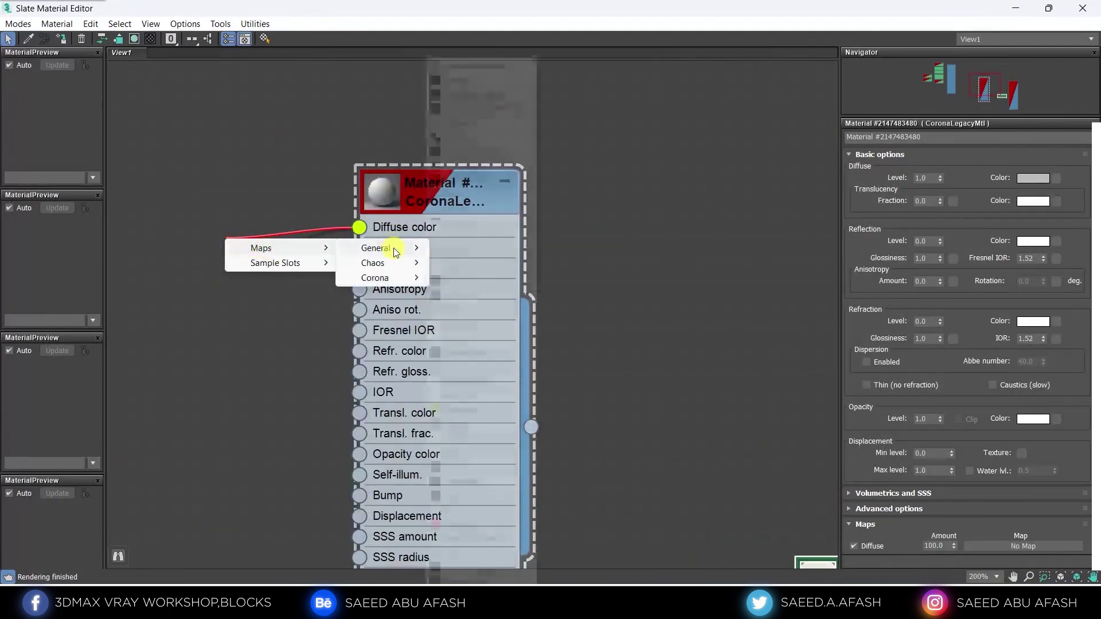
left_click(465, 86)
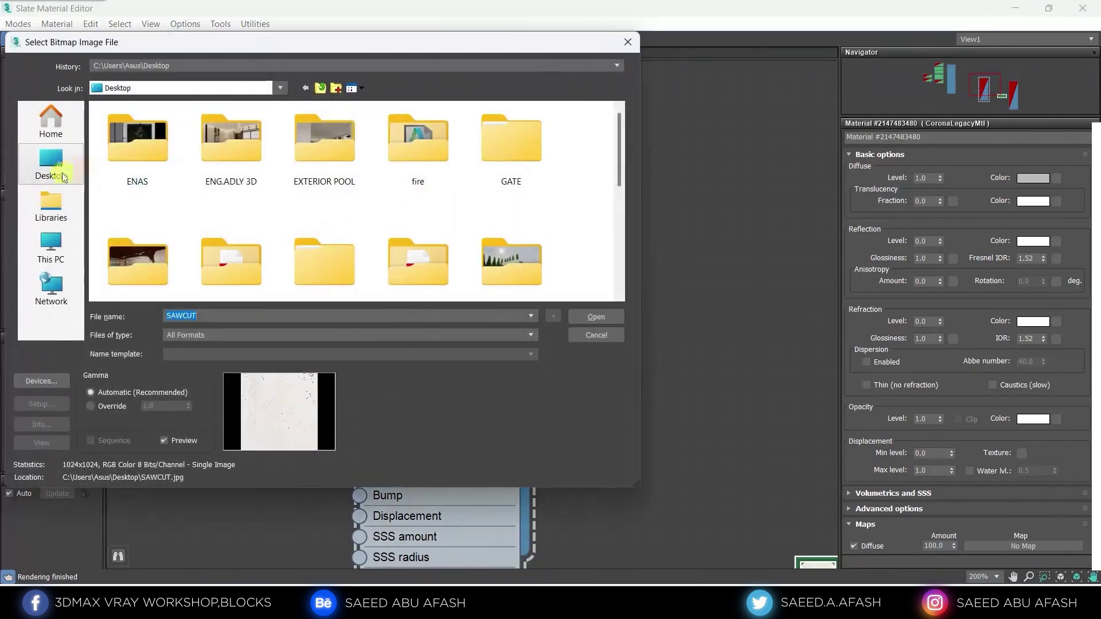
scroll(310, 265, "down", 5)
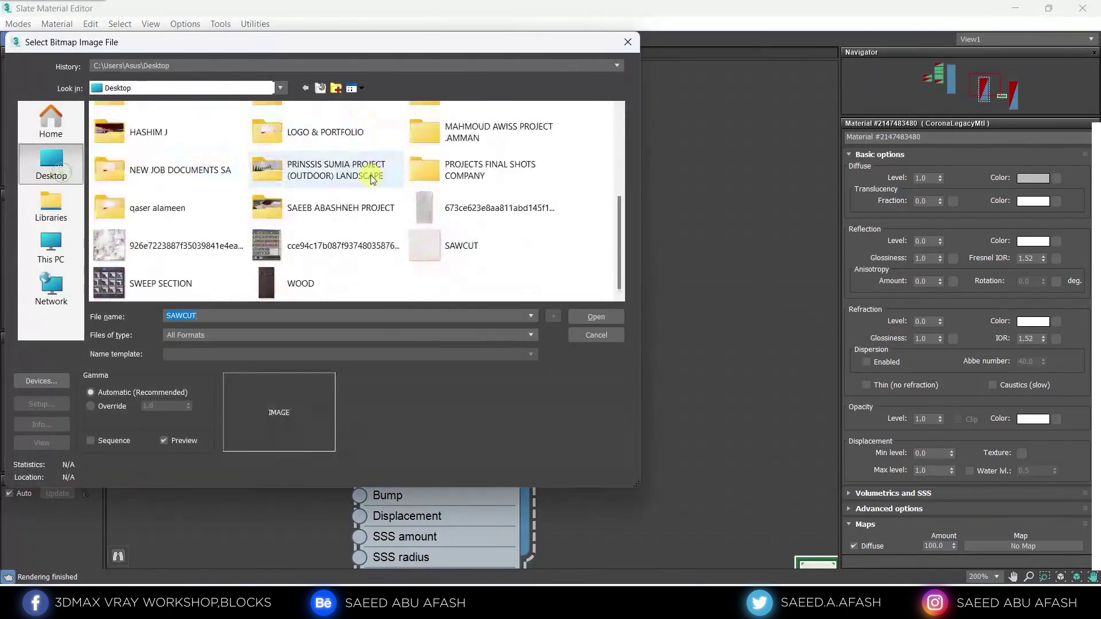
left_click(303, 286)
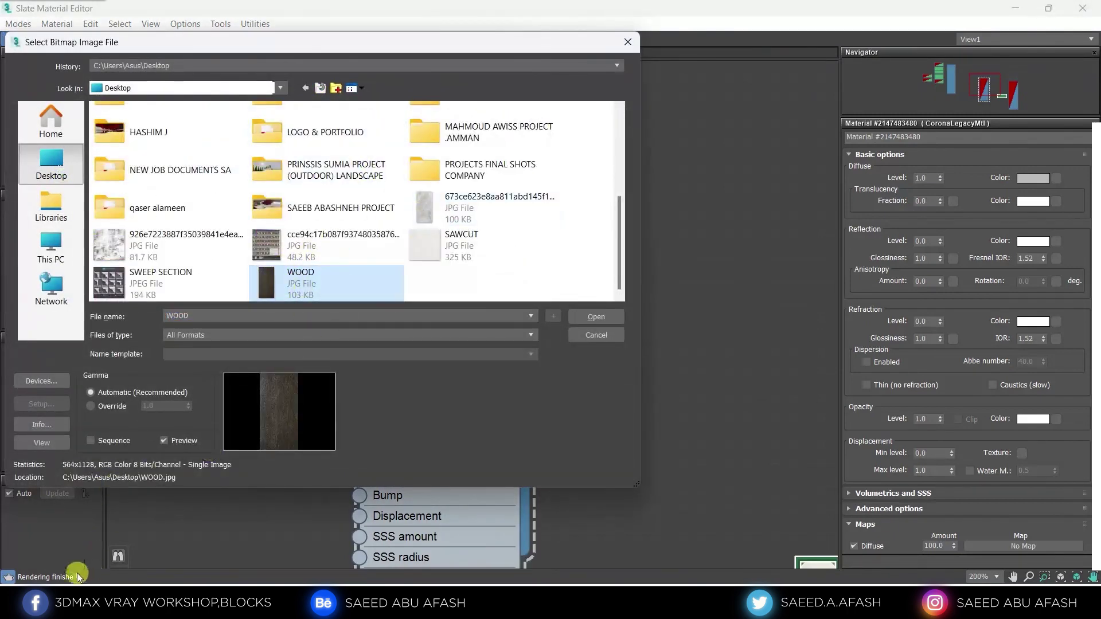
double_click(312, 281)
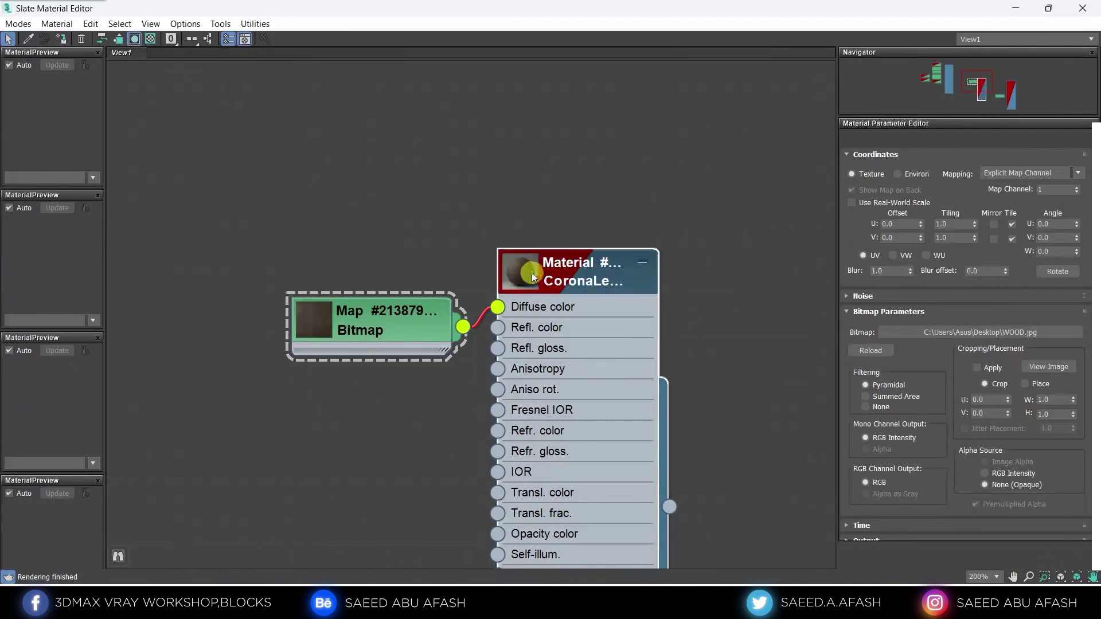
double_click(532, 273)
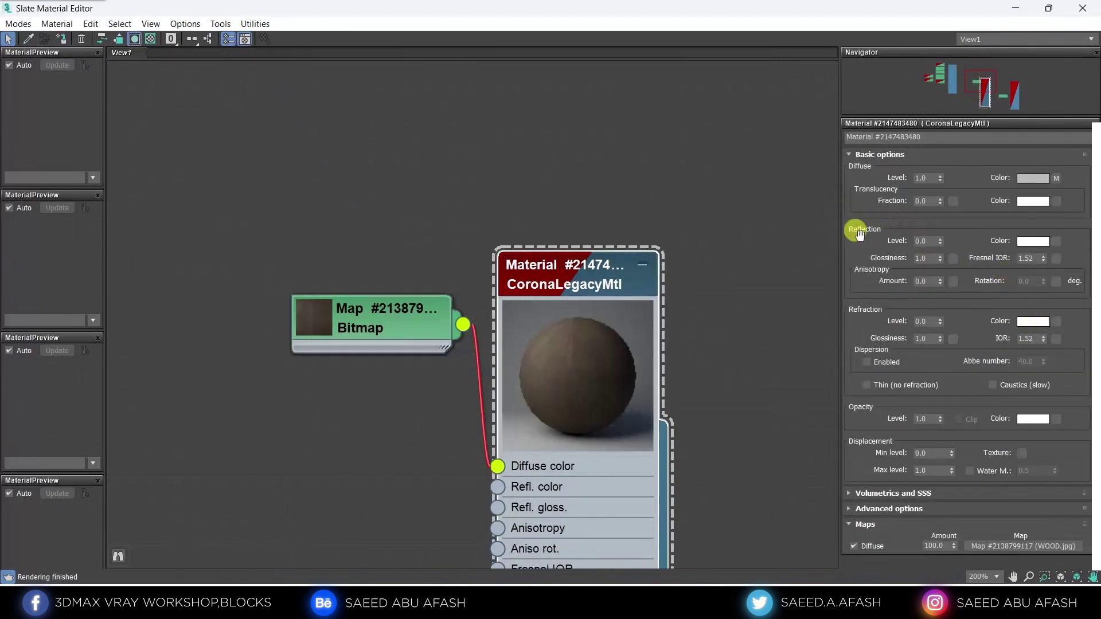
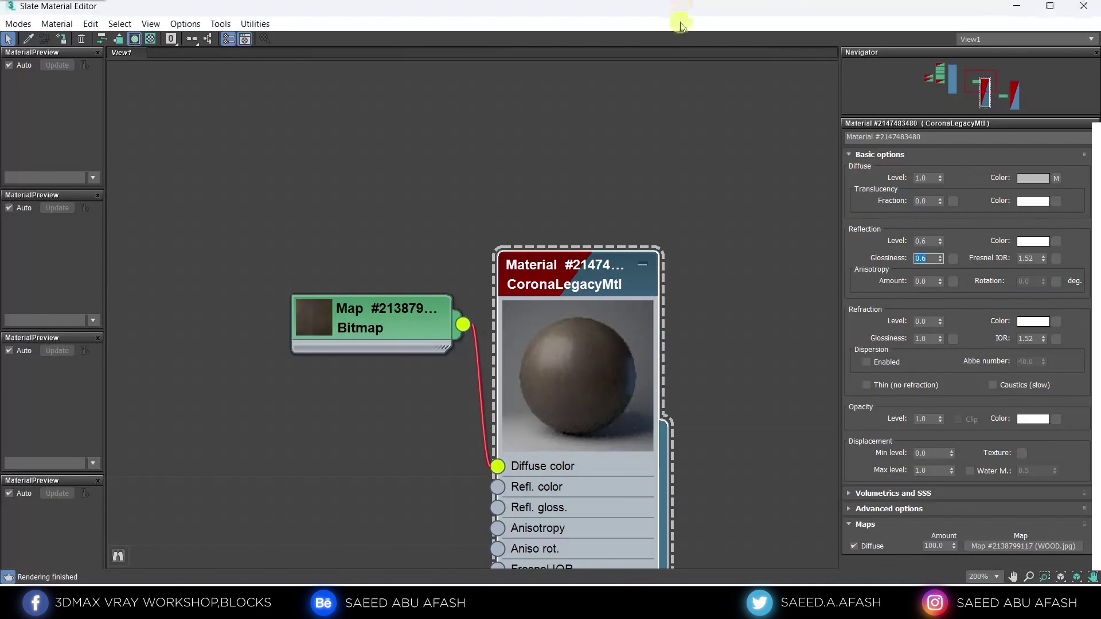
Step: Assign the Corona wood material with the WOOD.jpg diffuse to the selected teal wall panel
scroll(504, 307, "up", 5)
scroll(504, 307, "up", 3)
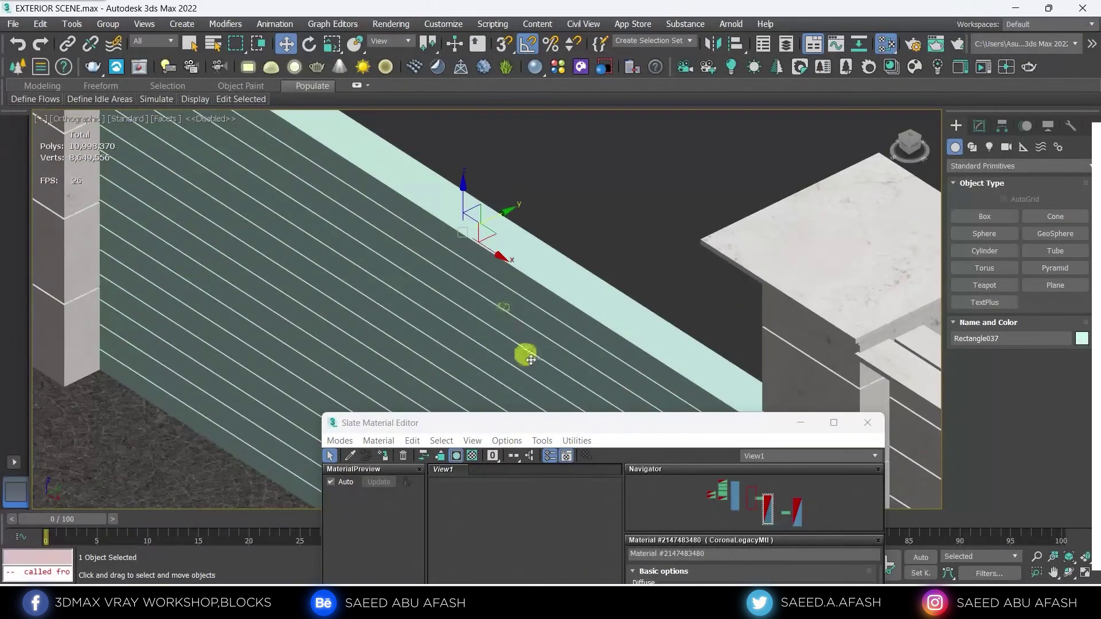
middle_click_drag(530, 360, 533, 338, "alt")
scroll(538, 346, "up", 4)
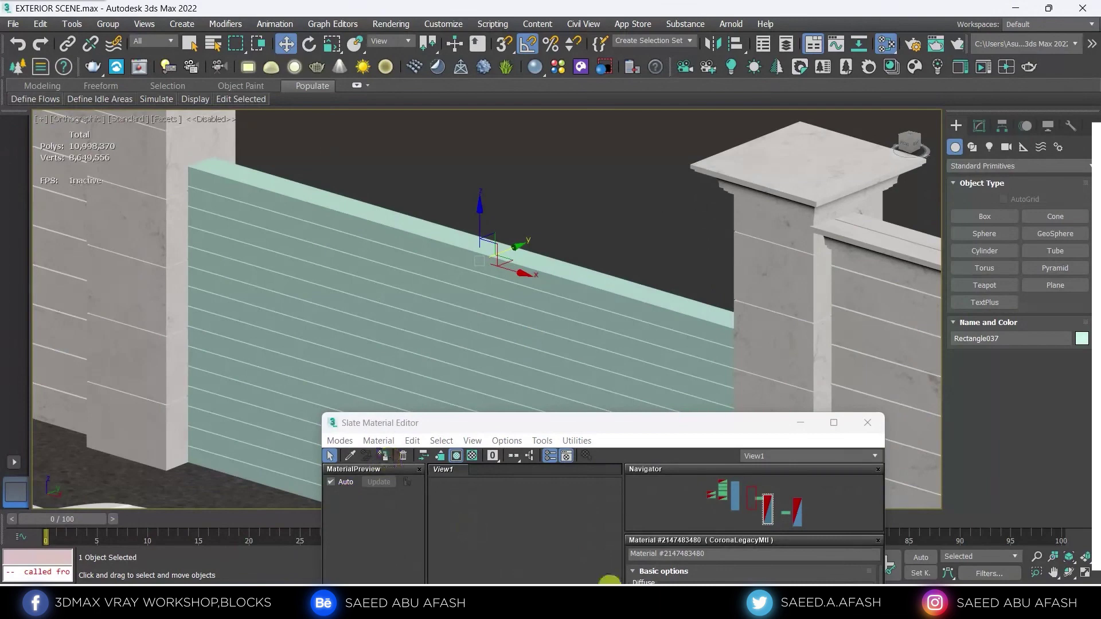
middle_click_drag(572, 576, 554, 506)
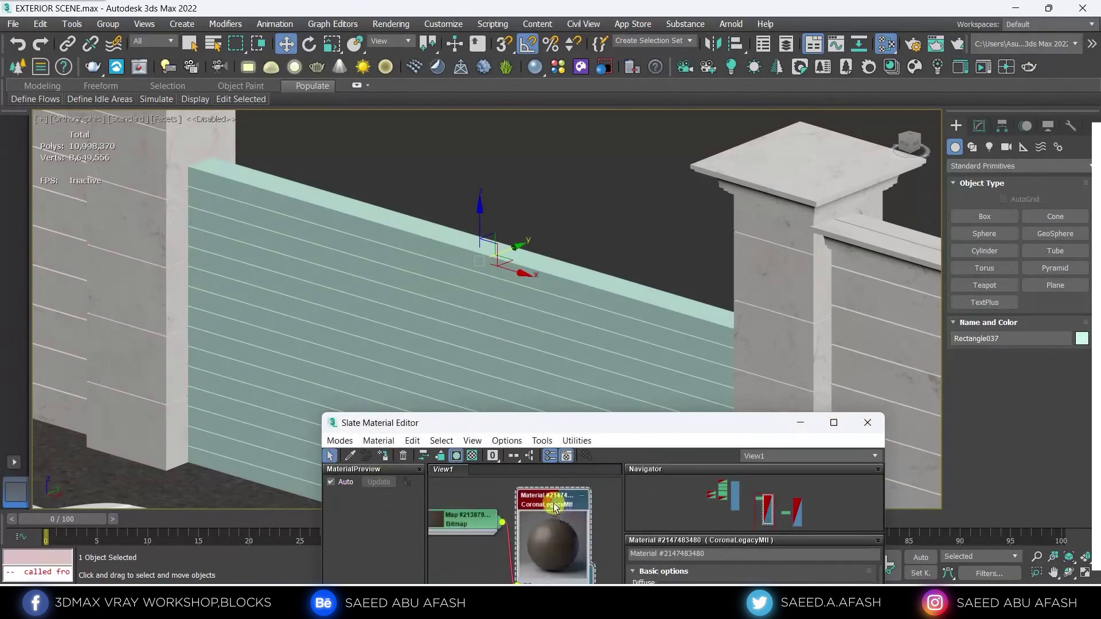
left_click(383, 455)
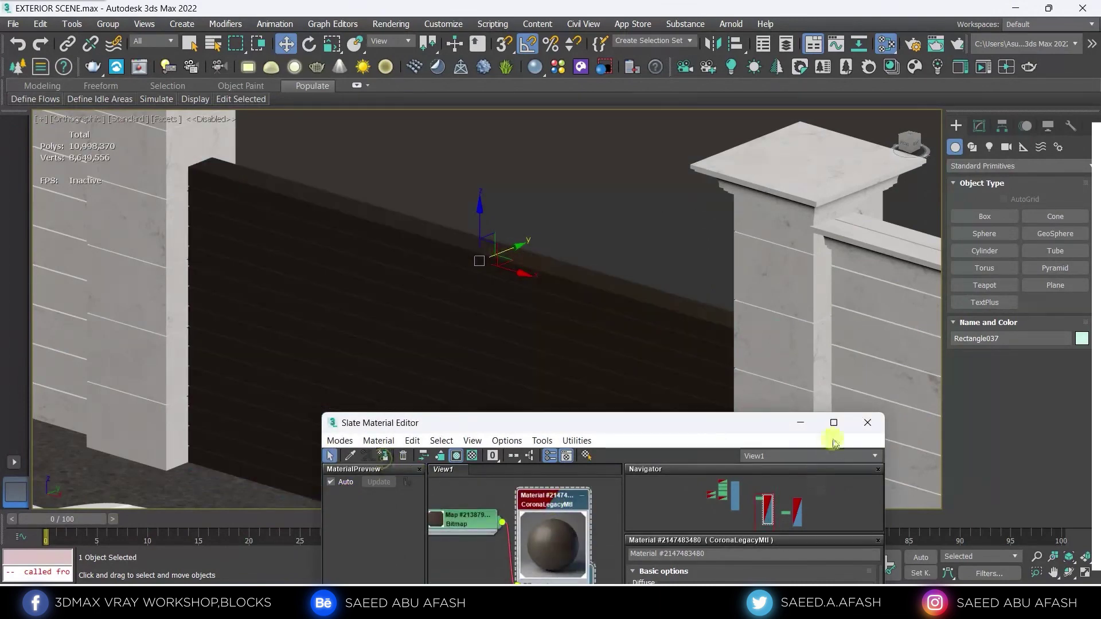
Step: Minimize the Slate editor and isolate the wall panel, viewed front-on
left_click(801, 422)
key("alt+q")
mouse_move(475, 413)
middle_mouse_down("alt")
mouse_move(536, 374)
mouse_move(526, 365)
middle_mouse_up("alt")
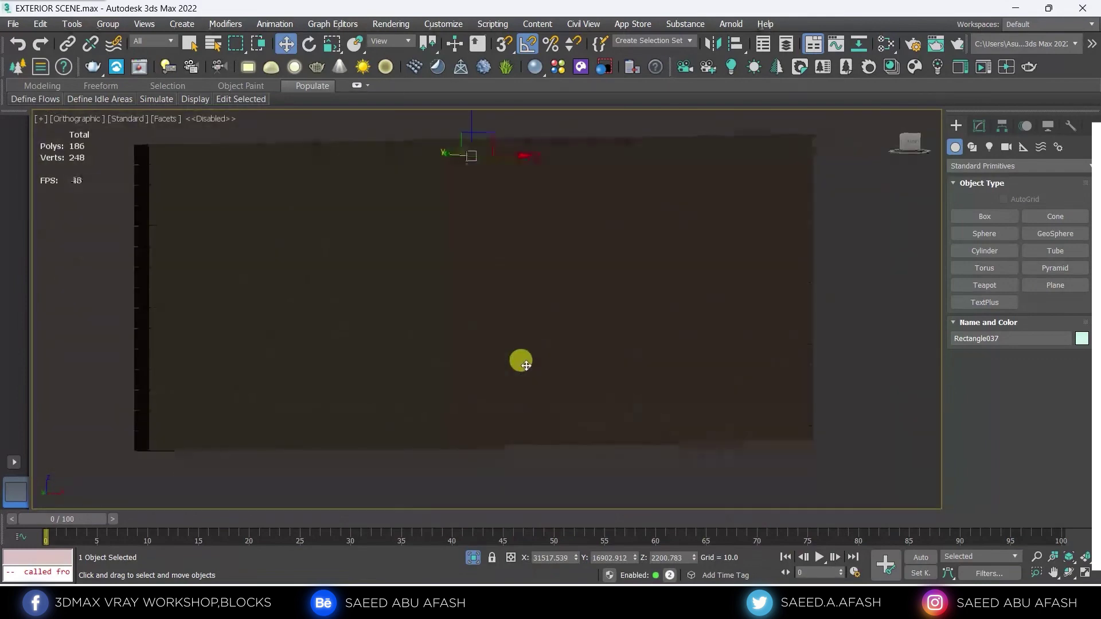
Step: Add a UVW Map modifier to the wall with Box mapping
type("uvw")
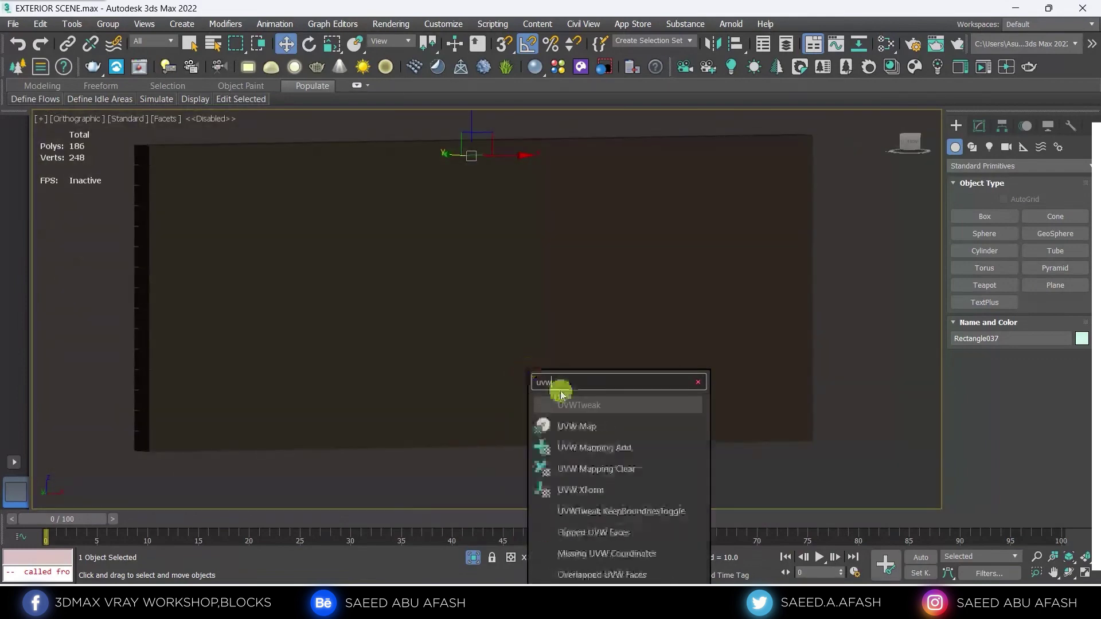
left_click(576, 423)
left_click(989, 390)
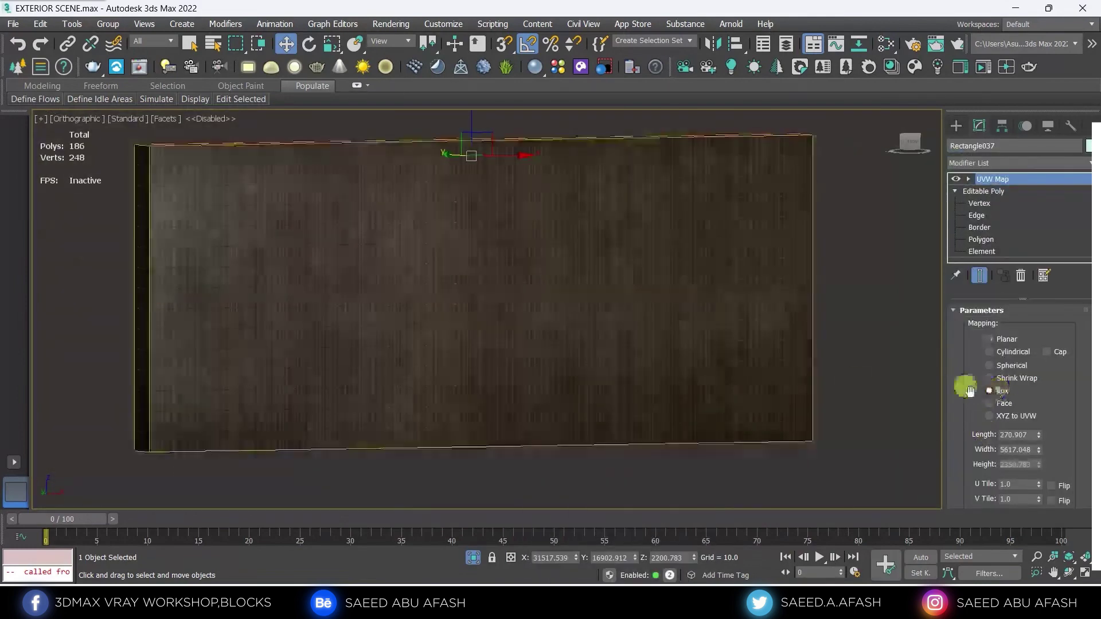
mouse_move(426, 229)
middle_mouse_down("alt")
mouse_move(452, 236)
mouse_move(363, 282)
mouse_move(359, 256)
mouse_move(499, 317)
mouse_move(516, 297)
mouse_move(513, 278)
mouse_move(494, 304)
mouse_move(474, 295)
mouse_move(494, 256)
mouse_move(586, 292)
mouse_move(575, 253)
middle_mouse_up("alt")
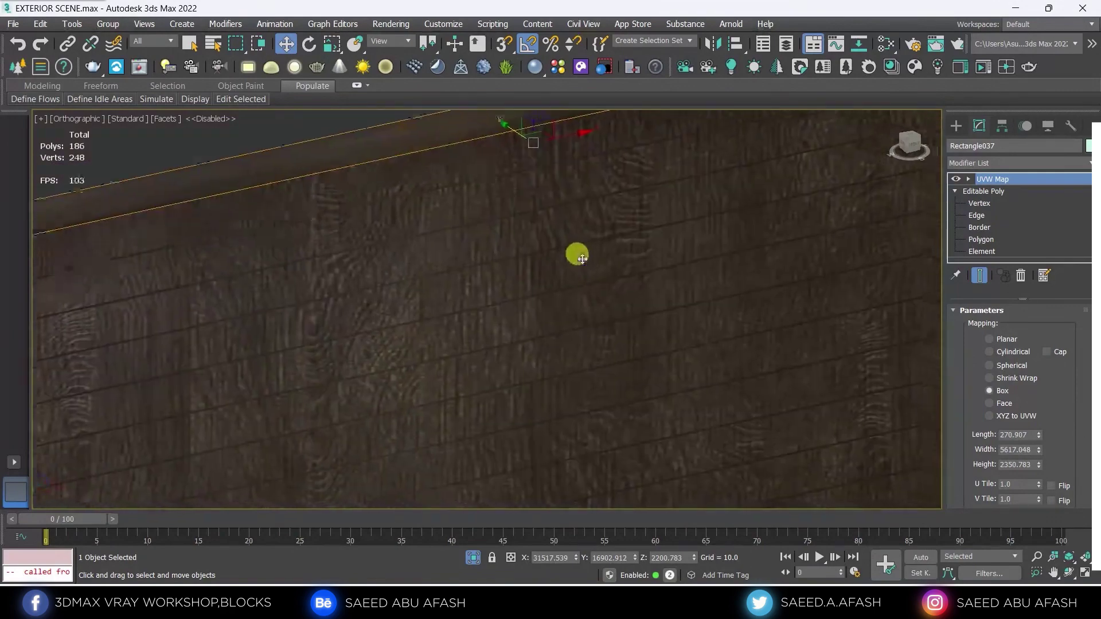
Step: Rotate the UVW Map gizmo 90° on Y so the wood grain runs horizontally
scroll(570, 253, "down", 3)
scroll(565, 201, "up", 5)
mouse_move(565, 201)
middle_mouse_down()
mouse_move(576, 256)
mouse_move(449, 270)
mouse_move(449, 305)
middle_mouse_up()
scroll(543, 256, "down", 5)
scroll(569, 258, "up", 6)
scroll(569, 258, "down", 5)
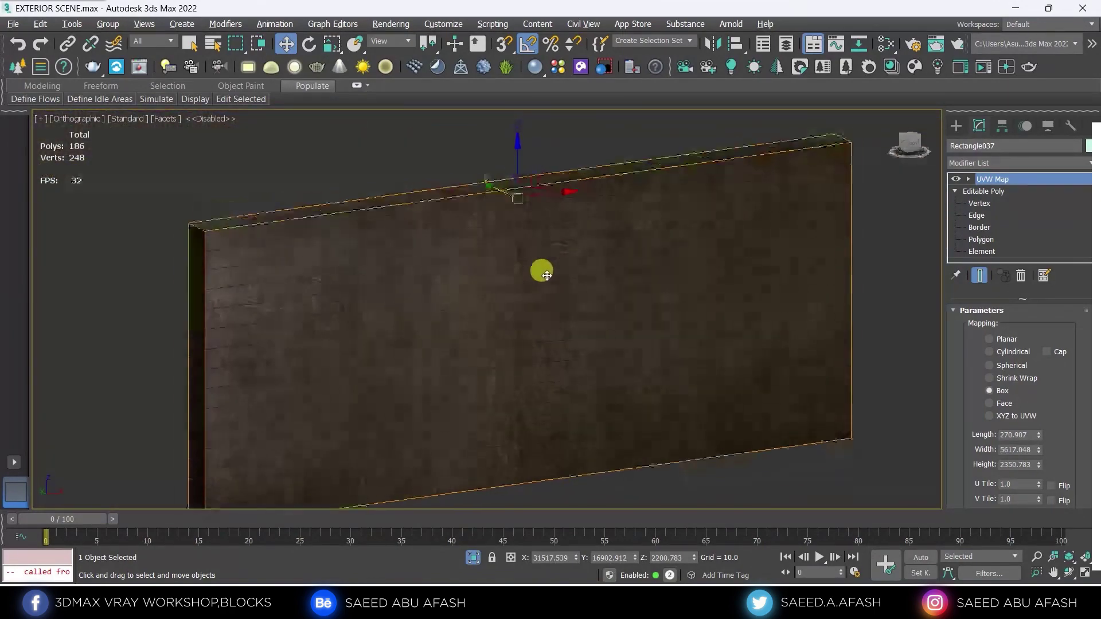
scroll(541, 271, "up", 5)
scroll(543, 240, "down", 2)
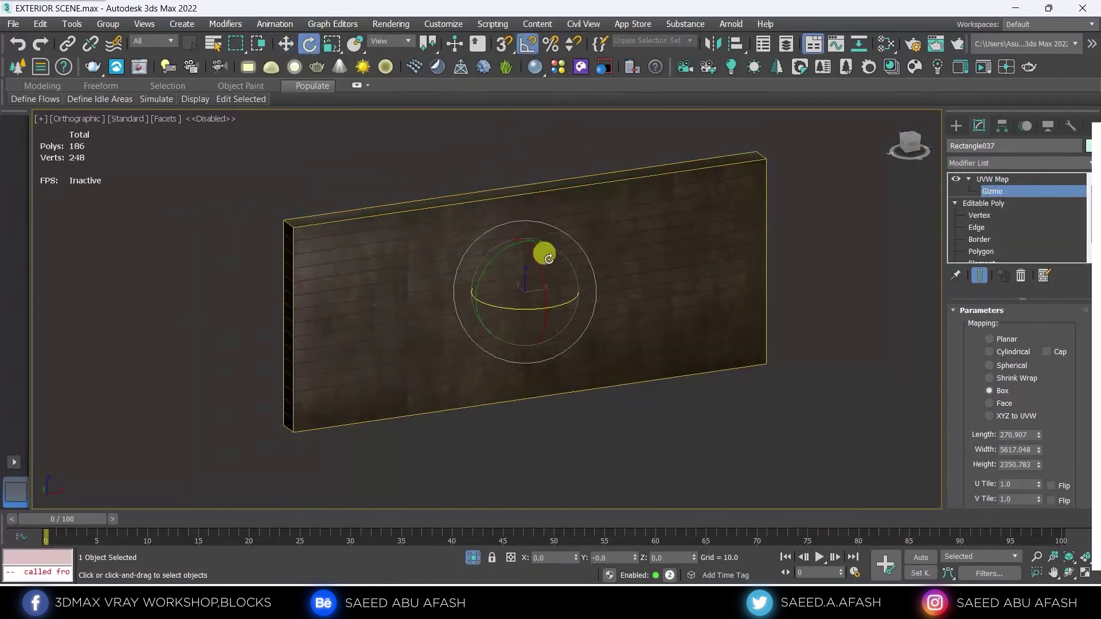
scroll(548, 259, "up", 2)
left_click_drag(491, 281, 496, 275)
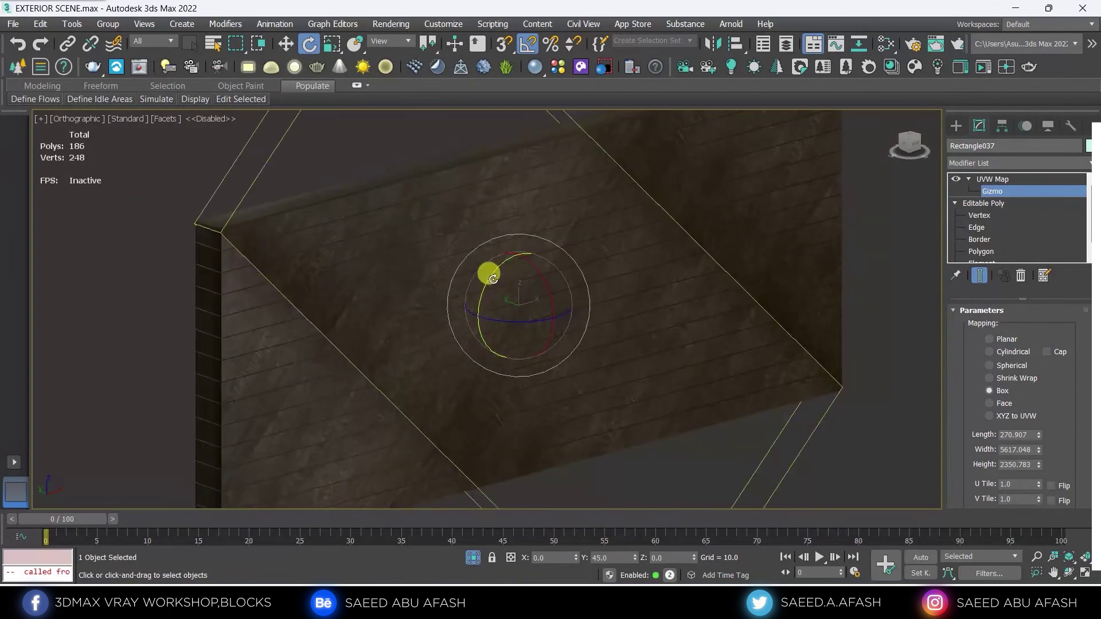
scroll(520, 284, "up", 2)
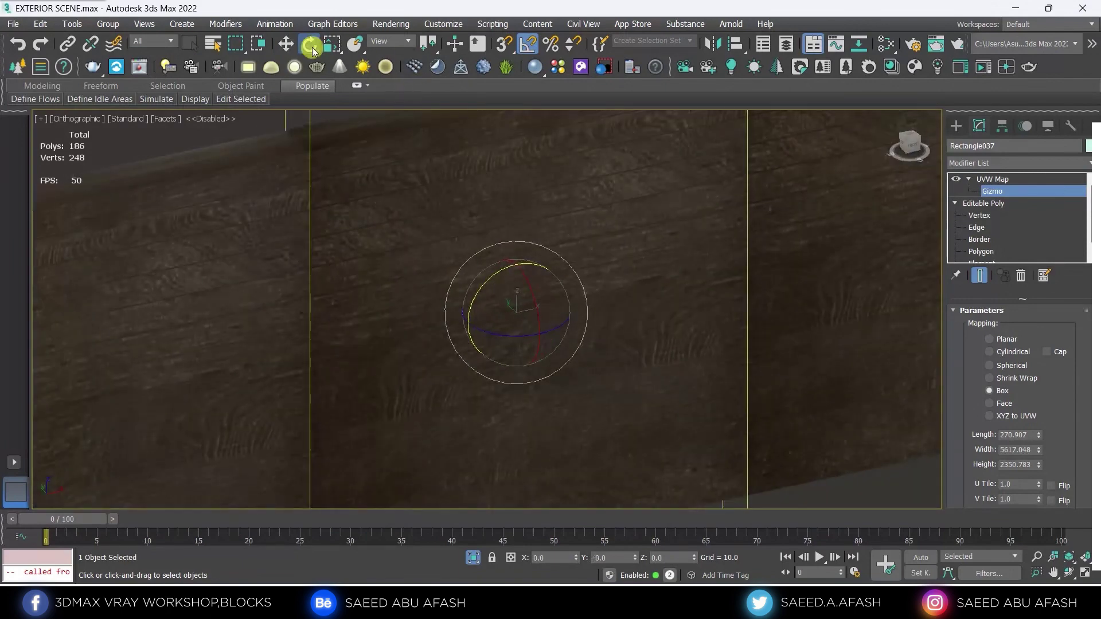
Step: Scale the mapping gizmo so it fits around the wall
left_click(337, 46)
scroll(464, 315, "down", 3)
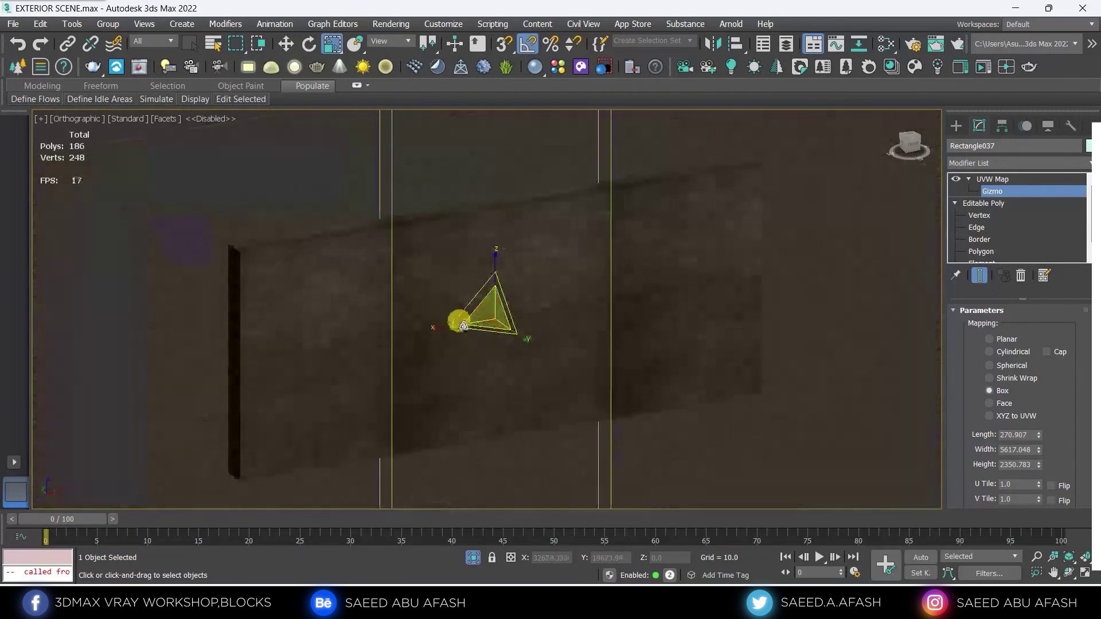
mouse_move(455, 321)
left_mouse_down()
mouse_move(364, 347)
mouse_move(456, 353)
left_mouse_up()
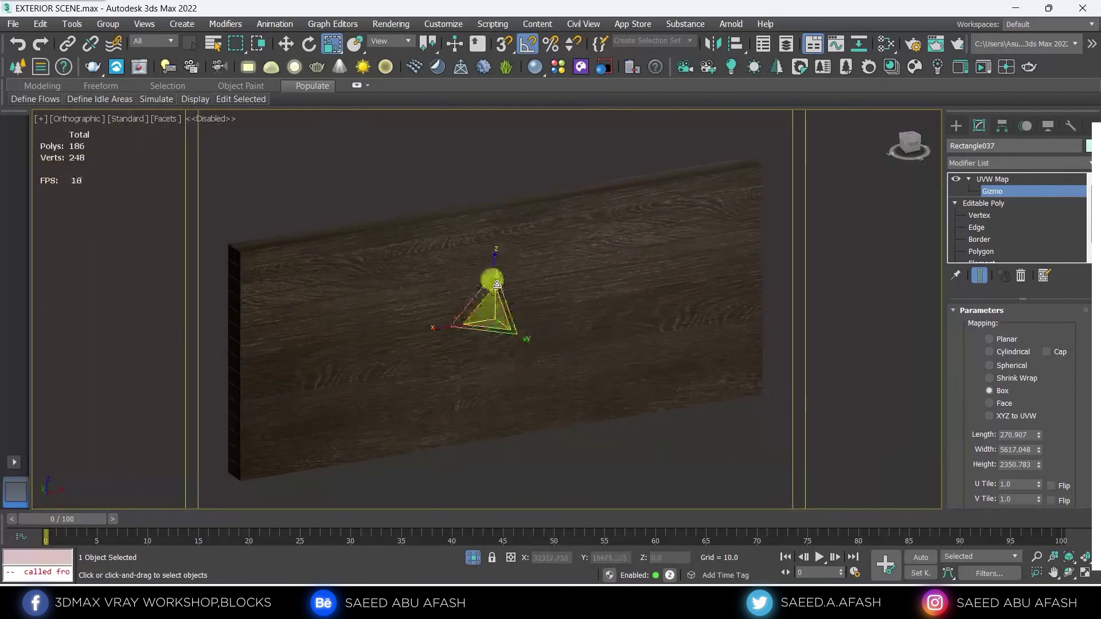
left_click_drag(494, 268, 512, 313)
scroll(516, 331, "up", 2)
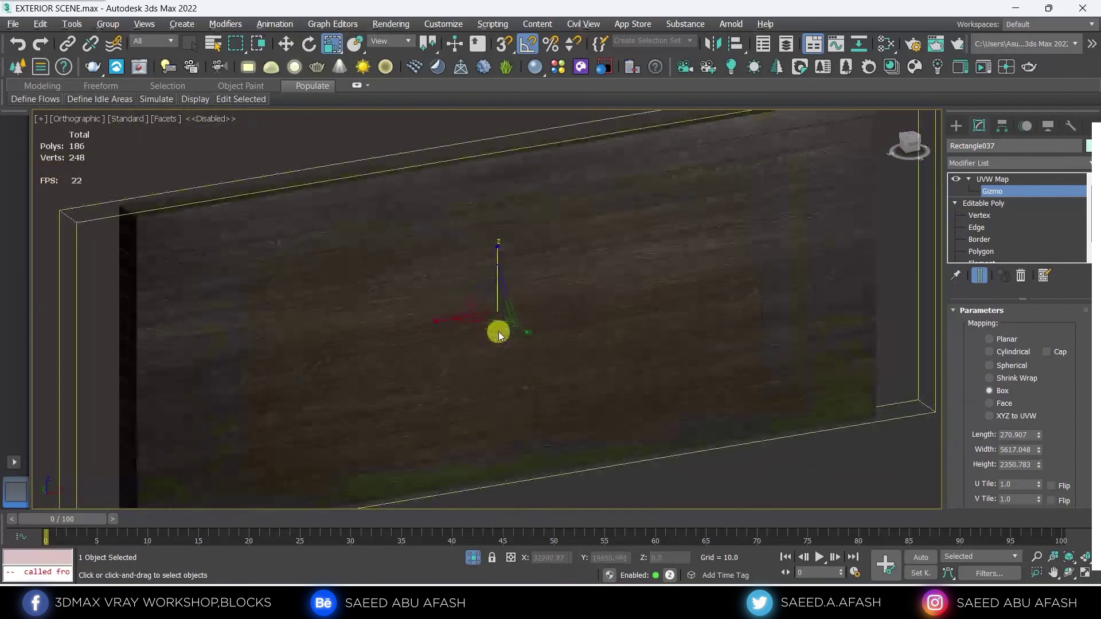
scroll(520, 343, "up", 2)
Step: End Isolate to show the whole scene again
middle_click_drag(485, 270, 514, 304, "alt")
mouse_move(566, 363)
middle_mouse_down("alt")
mouse_move(720, 410)
mouse_move(600, 364)
mouse_move(539, 366)
mouse_move(589, 252)
middle_mouse_up("alt")
right_click(584, 240)
left_click(611, 168)
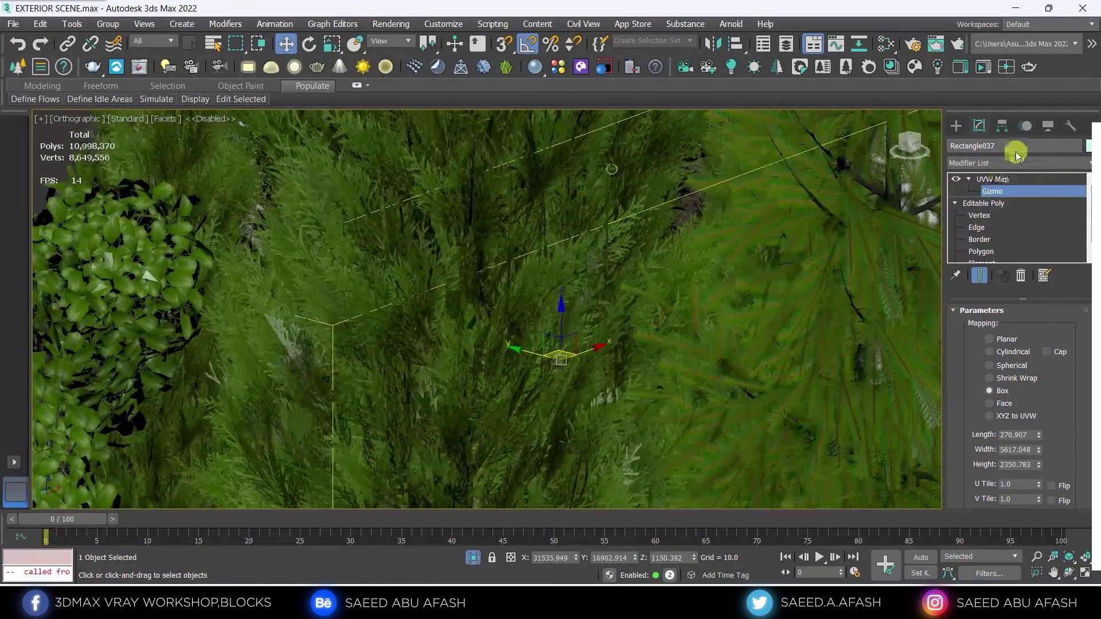
left_click(956, 128)
Step: Assign the white material to the paving slab Box002 in Slate Material Editor
mouse_move(551, 305)
middle_mouse_down("alt")
mouse_move(475, 302)
mouse_move(465, 362)
mouse_move(385, 276)
mouse_move(418, 283)
mouse_move(337, 235)
mouse_move(632, 326)
mouse_move(416, 437)
mouse_move(690, 285)
mouse_move(143, 474)
mouse_move(546, 322)
mouse_move(672, 190)
middle_mouse_up("alt")
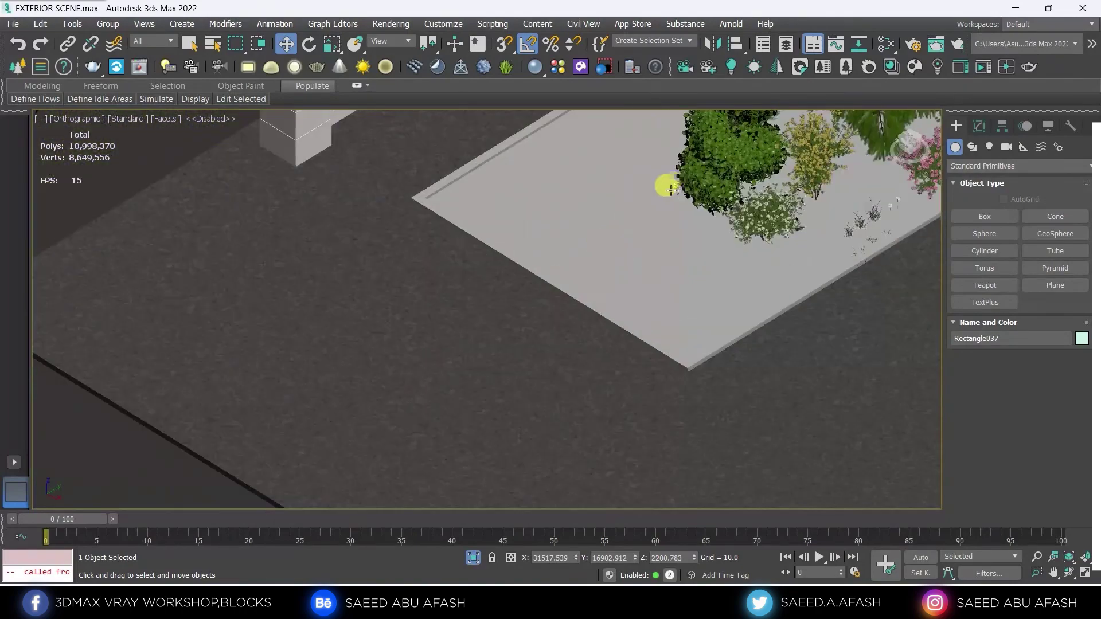
middle_click_drag(601, 218, 545, 359, "alt")
key("m")
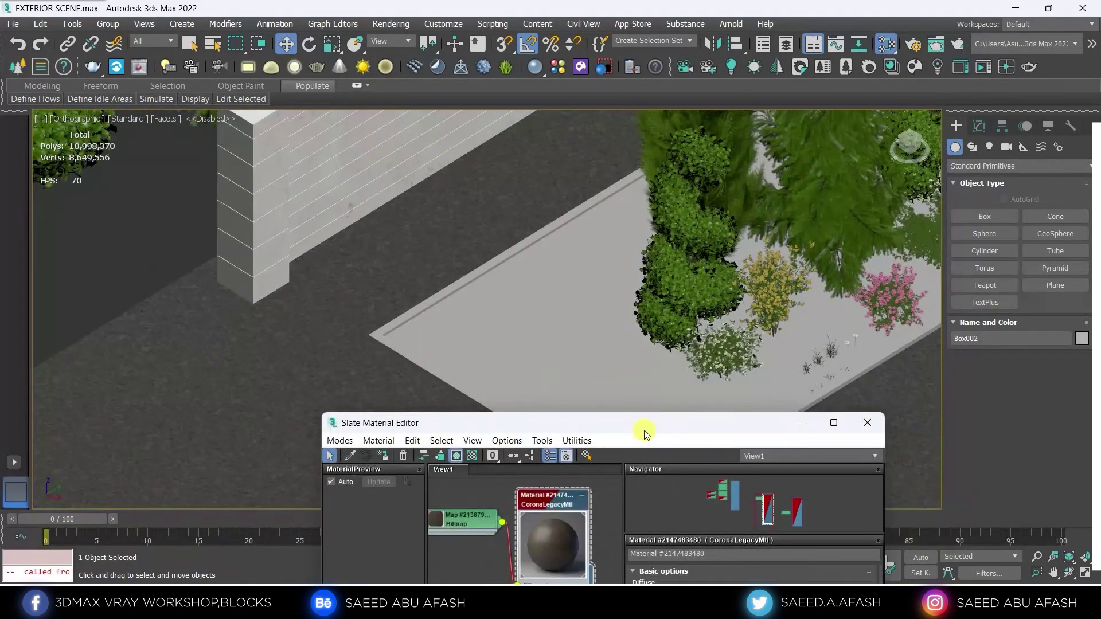
double_click(643, 430)
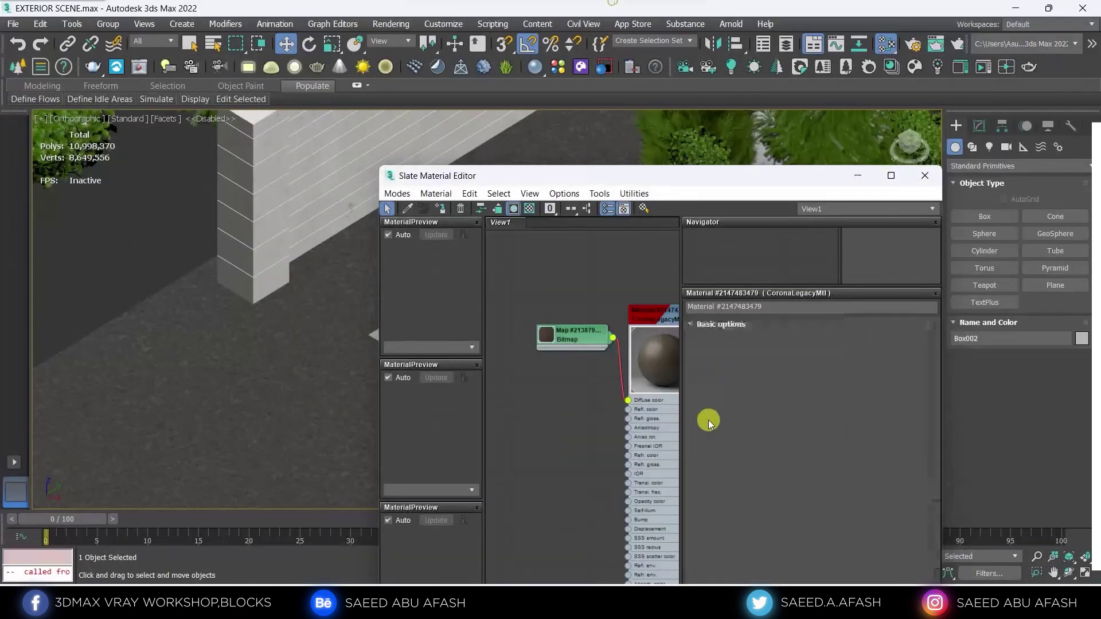
left_click(493, 476)
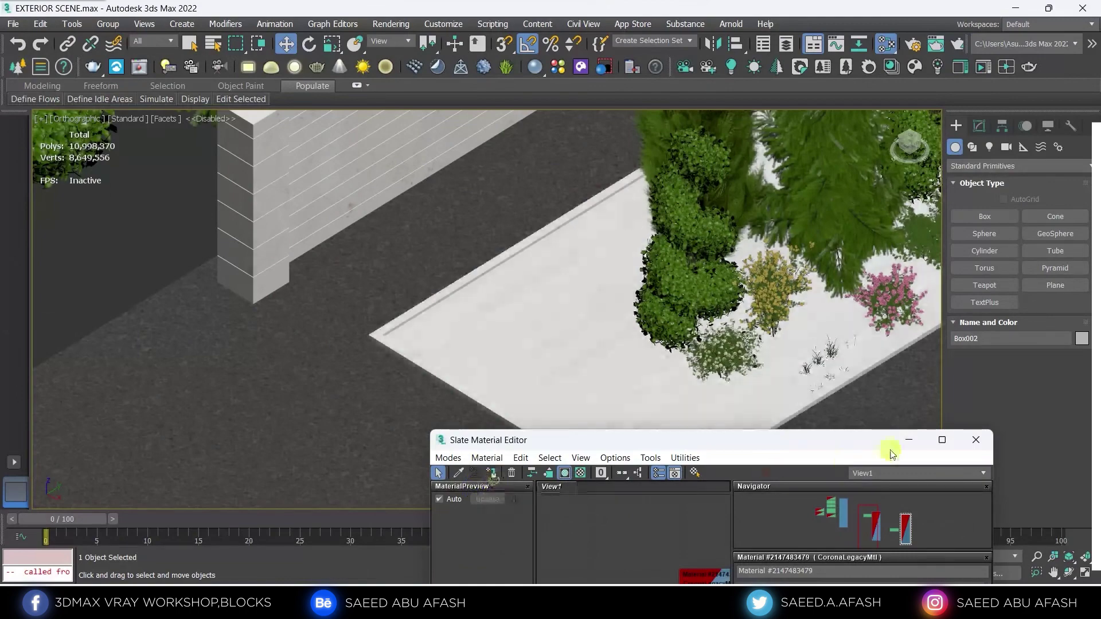
left_click(978, 453)
Step: Isolate the paving slab and add a Box UVW Map modifier to it
scroll(590, 351, "up", 3)
scroll(554, 377, "down", 1)
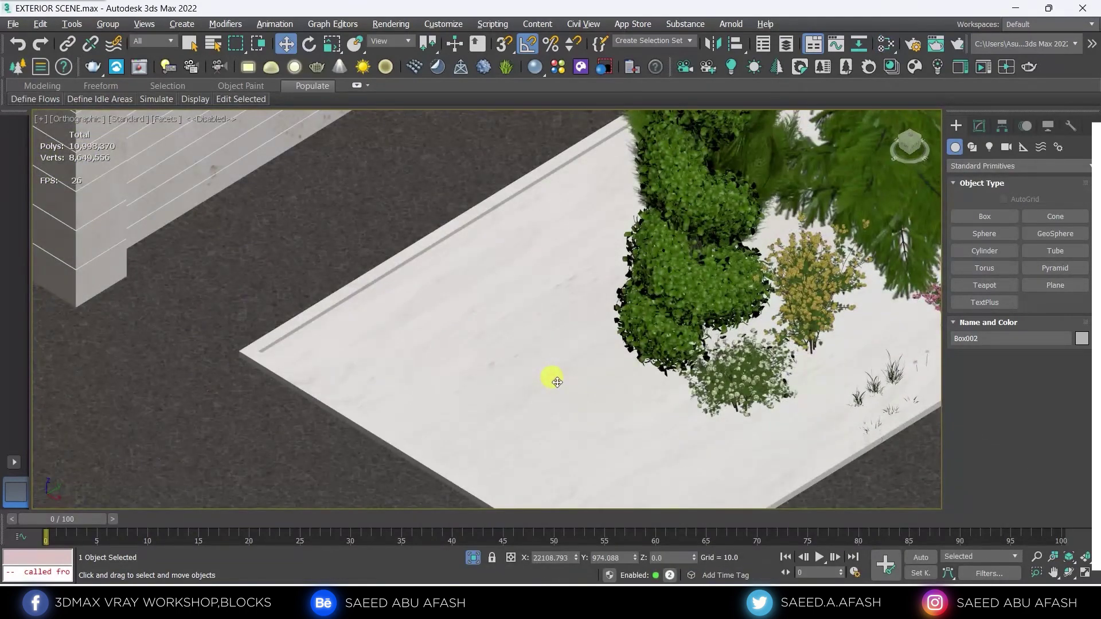
key("alt+q")
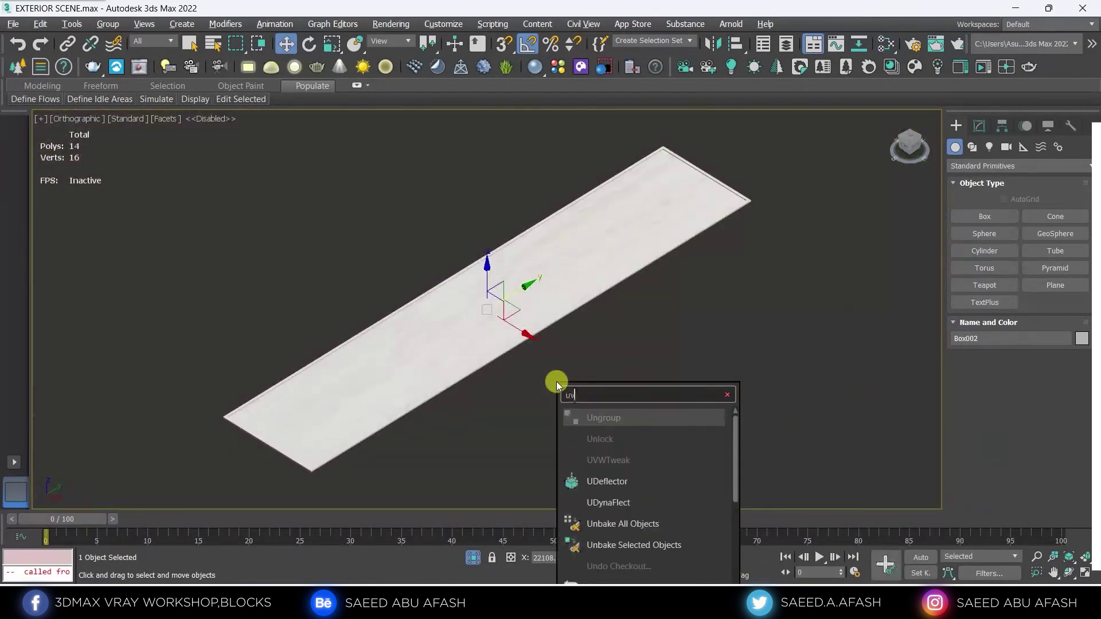
type("uvw")
left_click(605, 438)
scroll(382, 286, "up", 3)
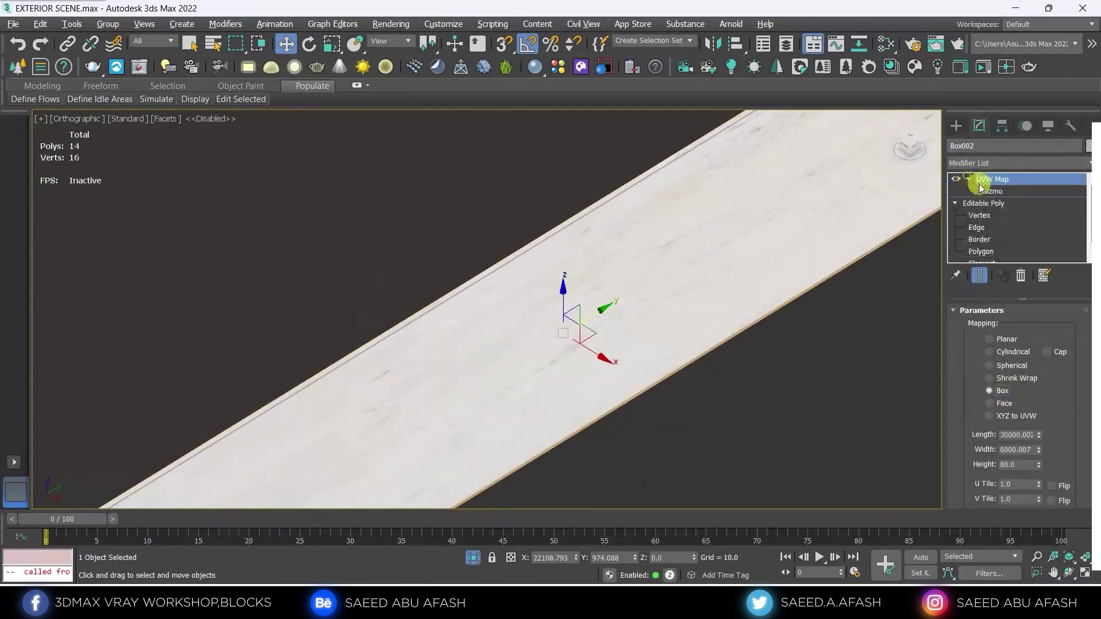
Step: Scale the slab's mapping gizmo along Z to 1269
left_click(331, 49)
scroll(594, 376, "up", 1)
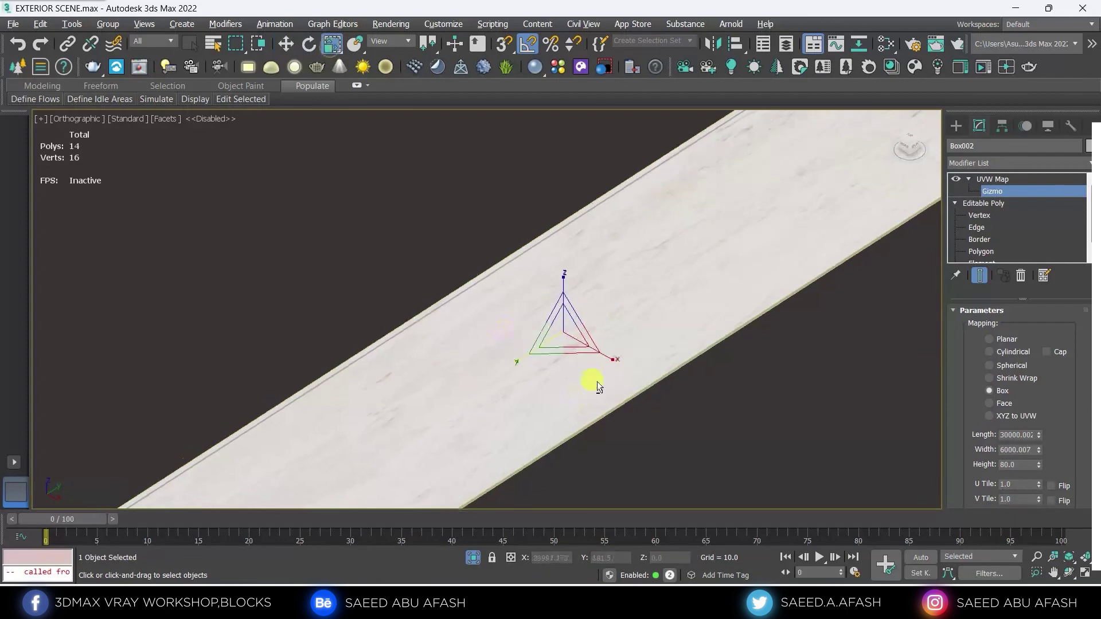
scroll(597, 367, "up", 2)
scroll(599, 349, "up", 2)
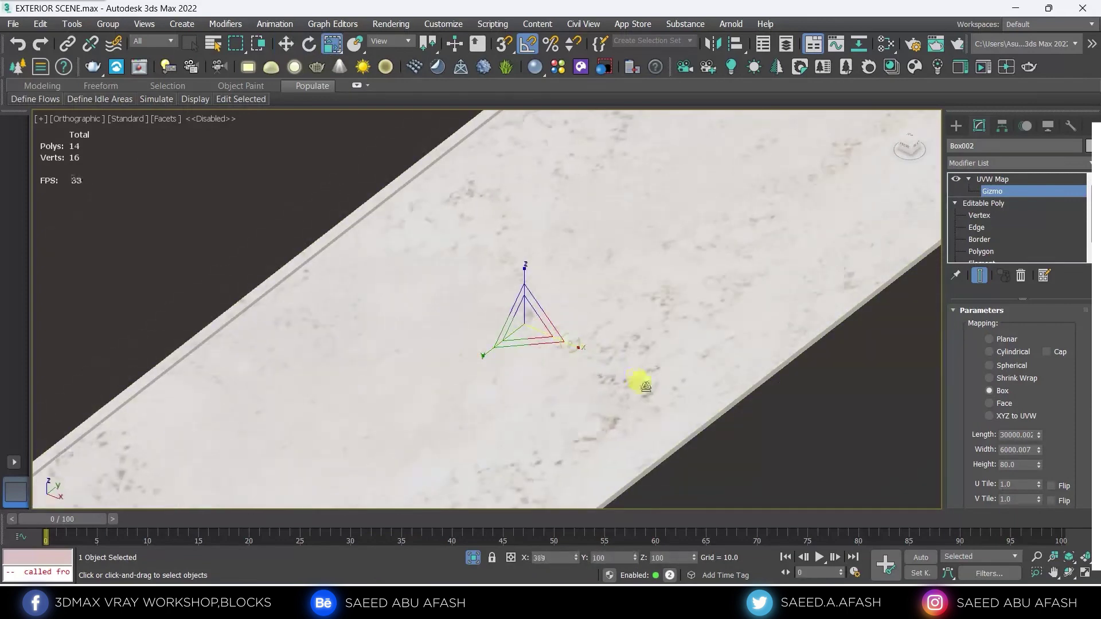
mouse_move(640, 382)
middle_mouse_down("alt")
mouse_move(546, 356)
mouse_move(521, 320)
mouse_move(523, 287)
middle_mouse_up("alt")
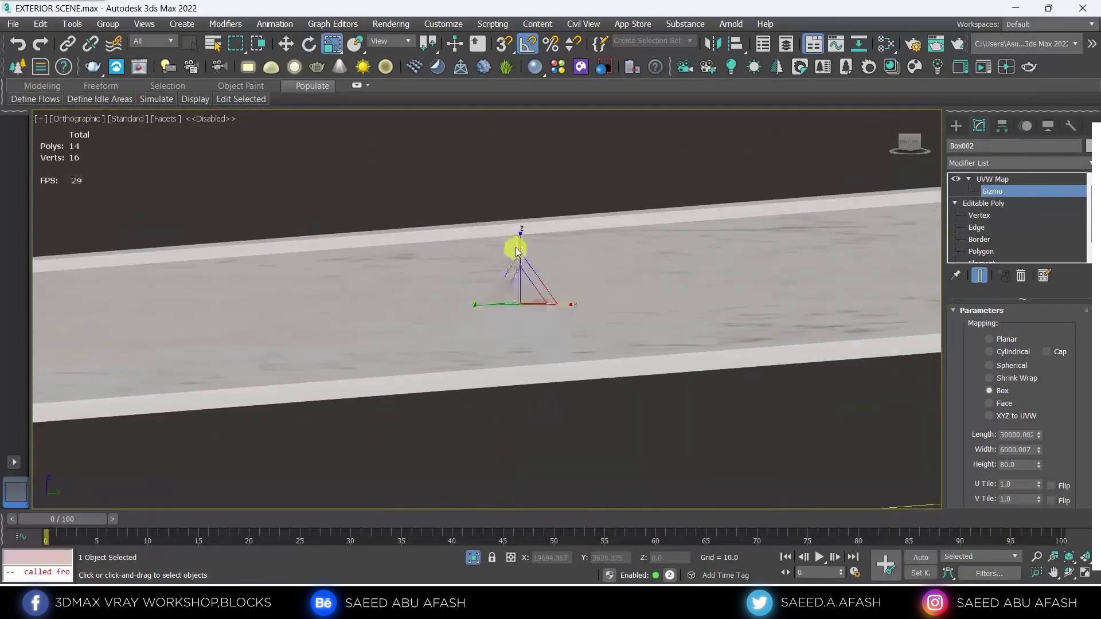
left_click_drag(521, 235, 507, 449)
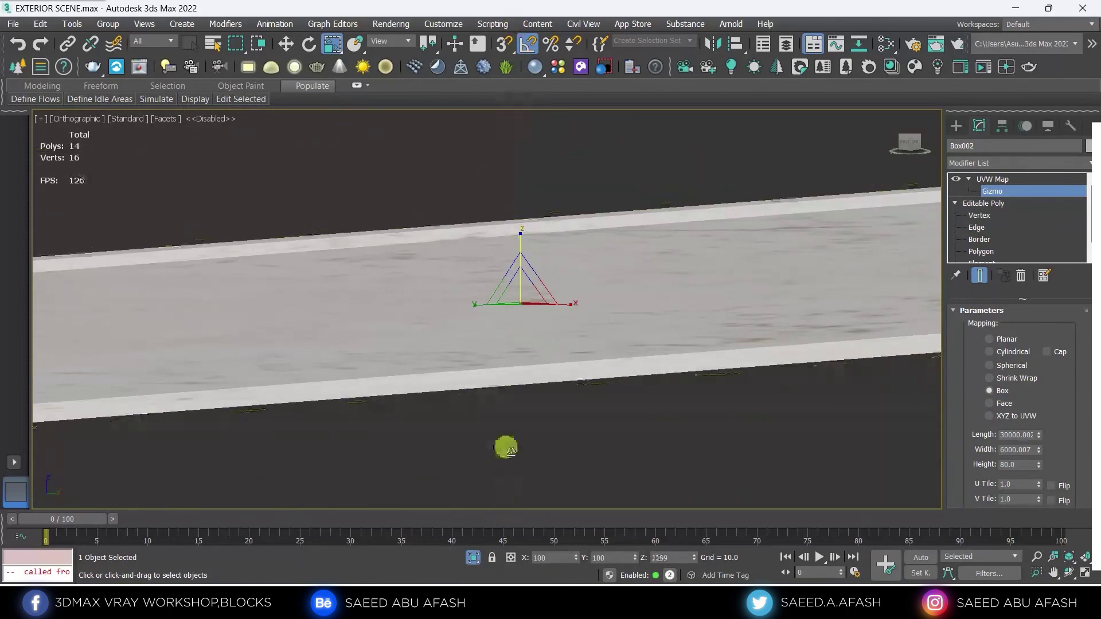
Step: Unhide everything to bring the full scene back into view
key("w")
left_click(956, 126)
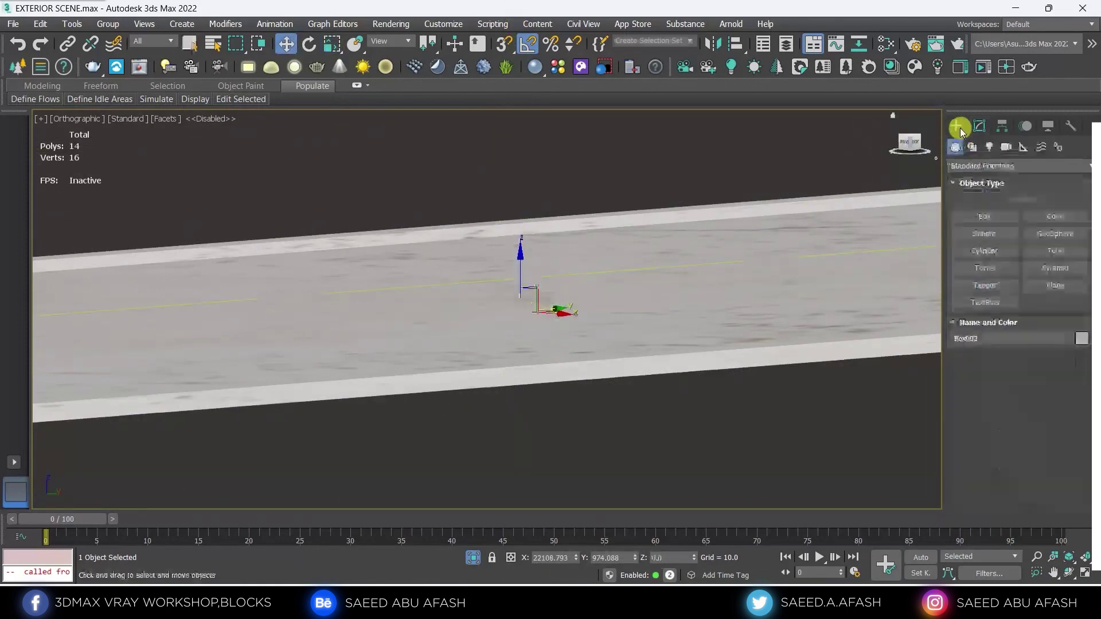
middle_click_drag(574, 298, 509, 292, "alt")
right_click(574, 285)
left_click(535, 211)
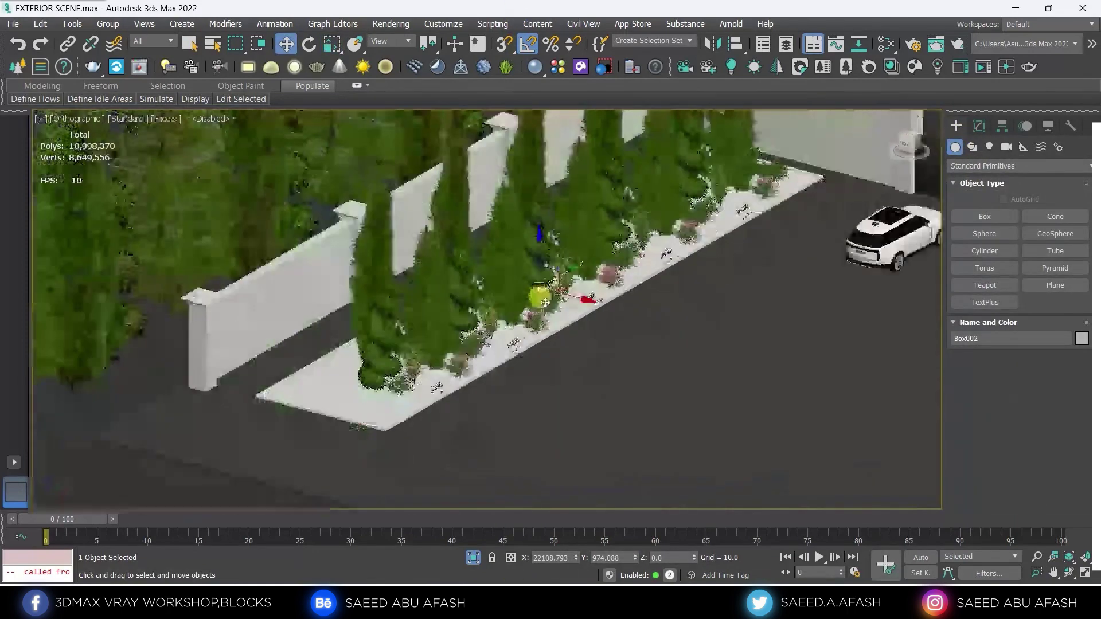
Step: Select the car in the driveway and frame it in Top view
middle_click_drag(535, 212, 929, 315, "alt")
scroll(720, 228, "up", 3)
scroll(729, 300, "up", 2)
left_click(729, 300)
scroll(728, 300, "down", 5)
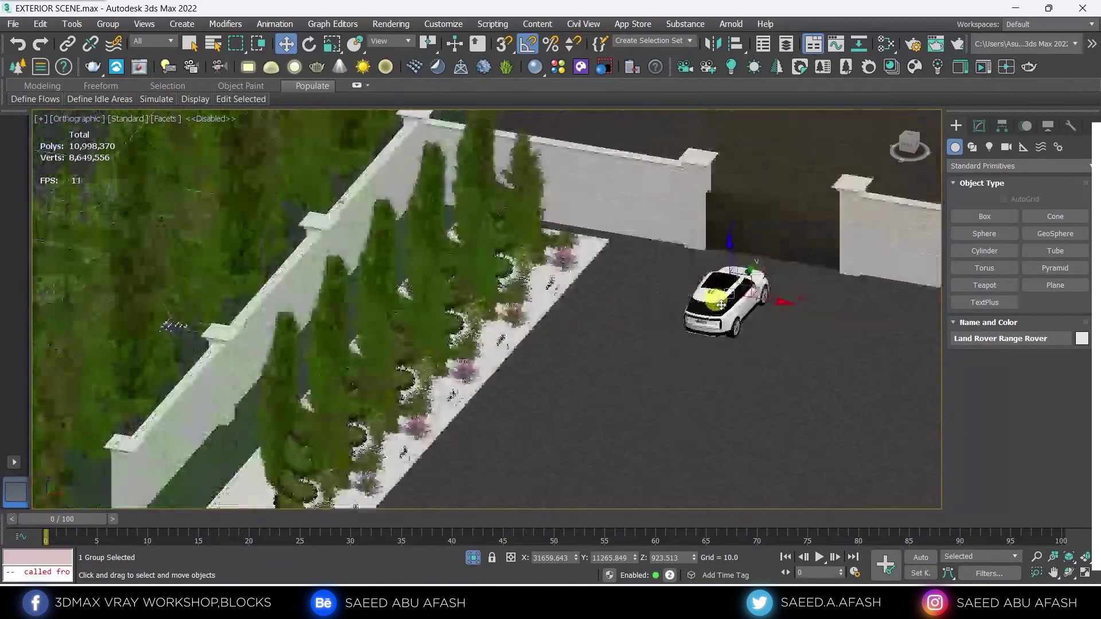
key("t")
key("z")
scroll(635, 312, "down", 5)
scroll(617, 317, "up", 2)
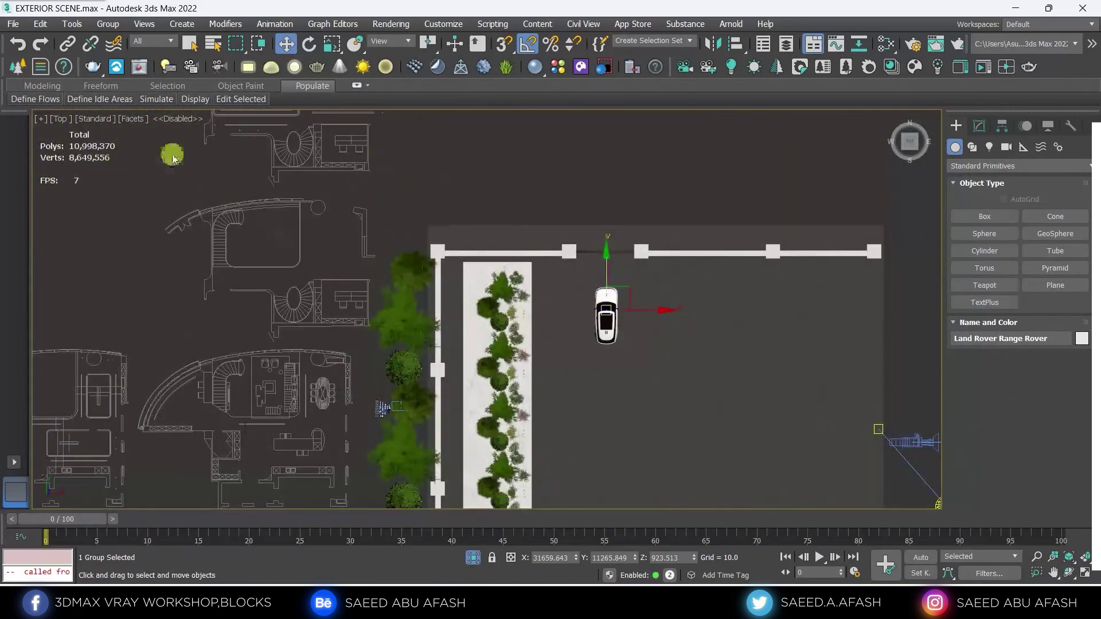
Step: Merge Lucide lights Corona.max from GATE\maps\BLOCKS\STREET LIGHT
left_click(17, 25)
mouse_move(31, 205)
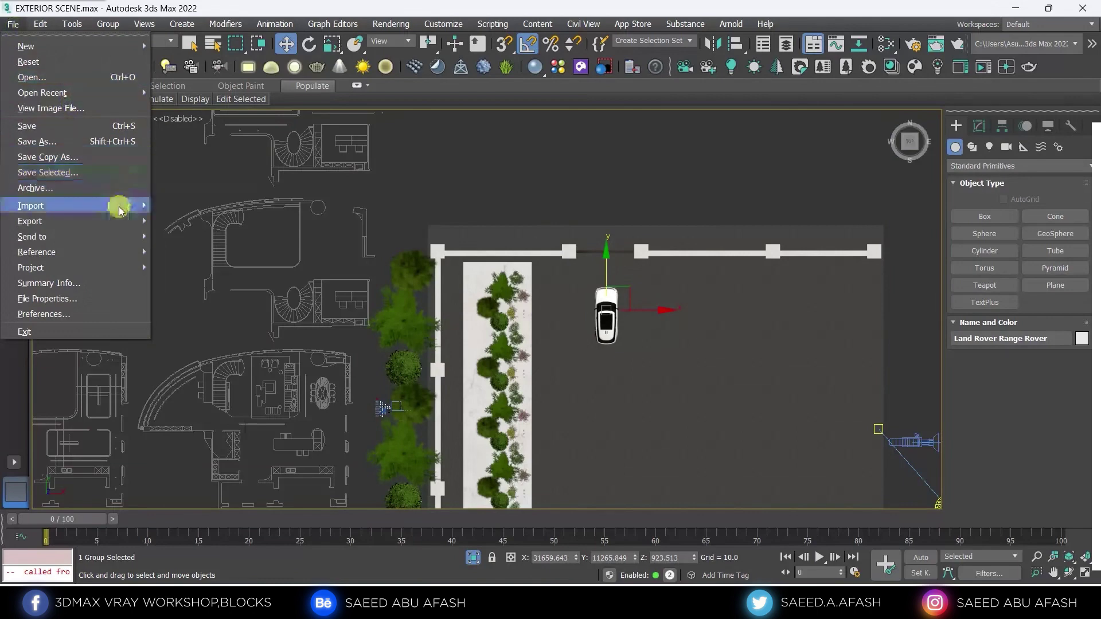
left_click(173, 223)
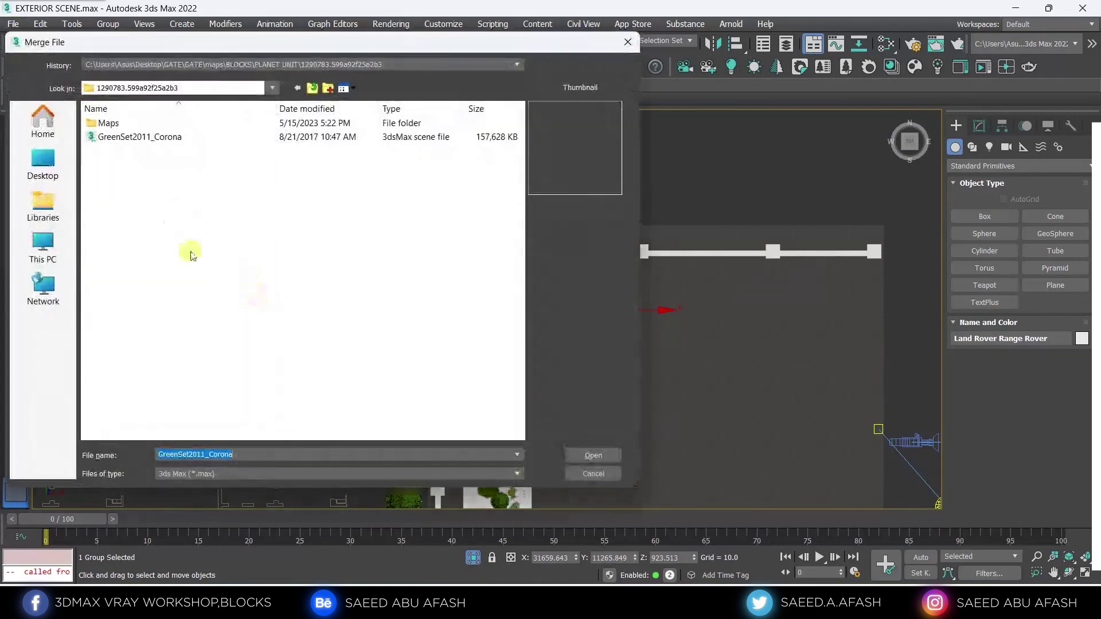
left_click(48, 170)
scroll(196, 237, "down", 3)
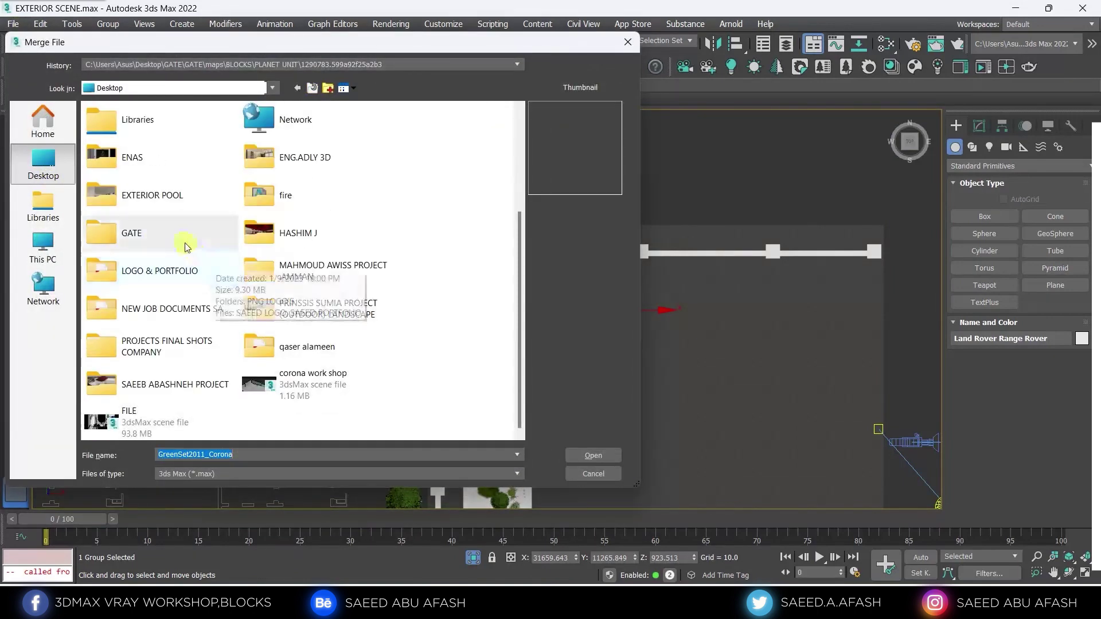
double_click(176, 240)
double_click(125, 124)
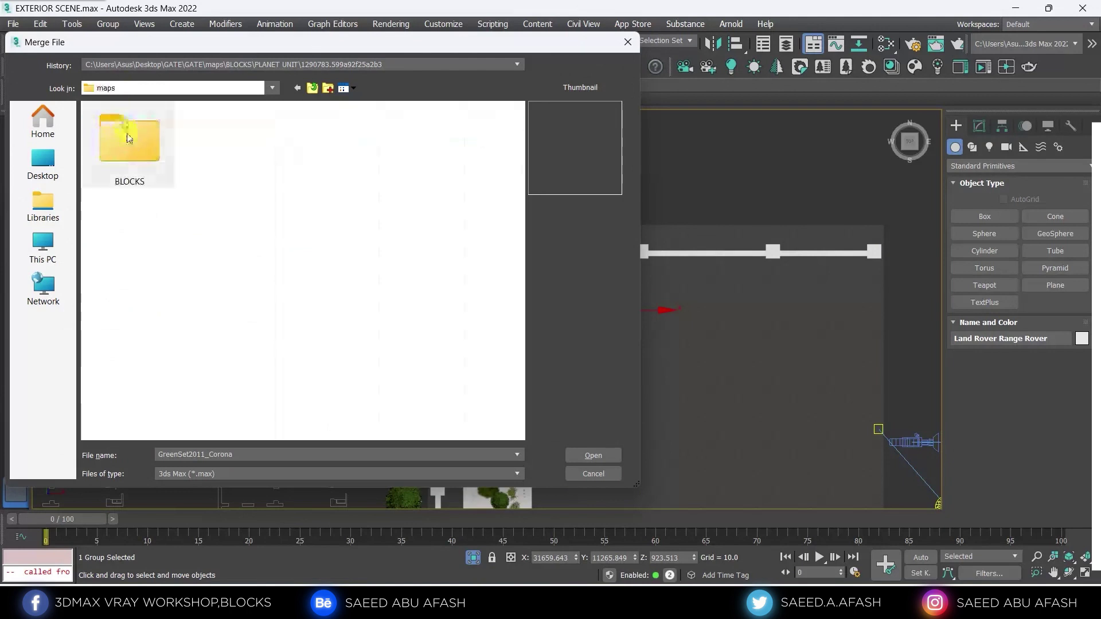
double_click(136, 161)
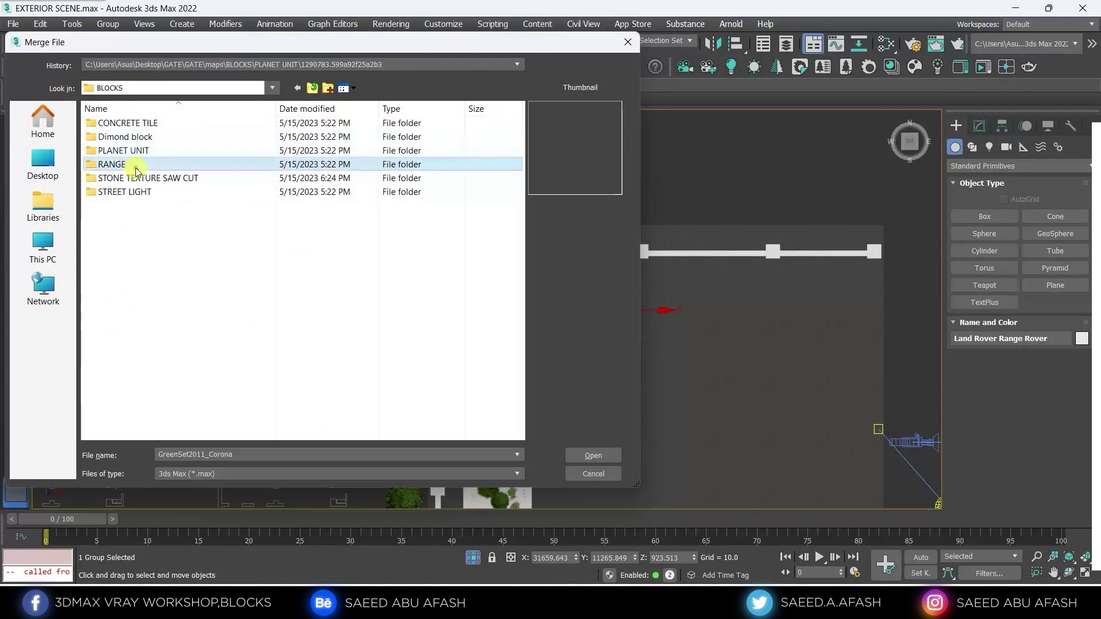
left_click(145, 184)
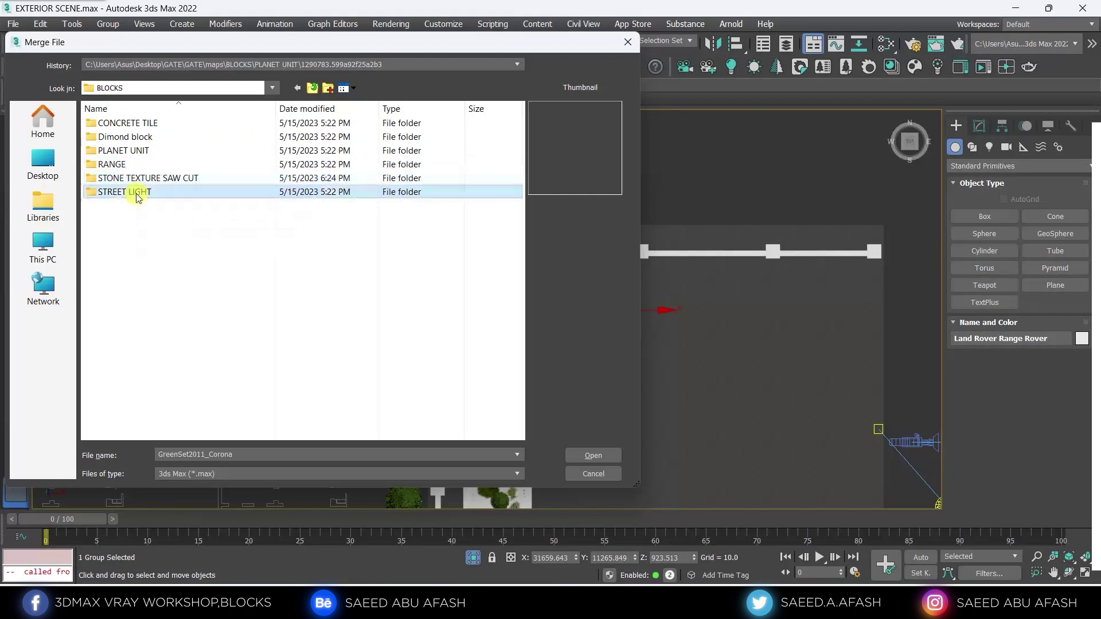
double_click(137, 193)
double_click(123, 122)
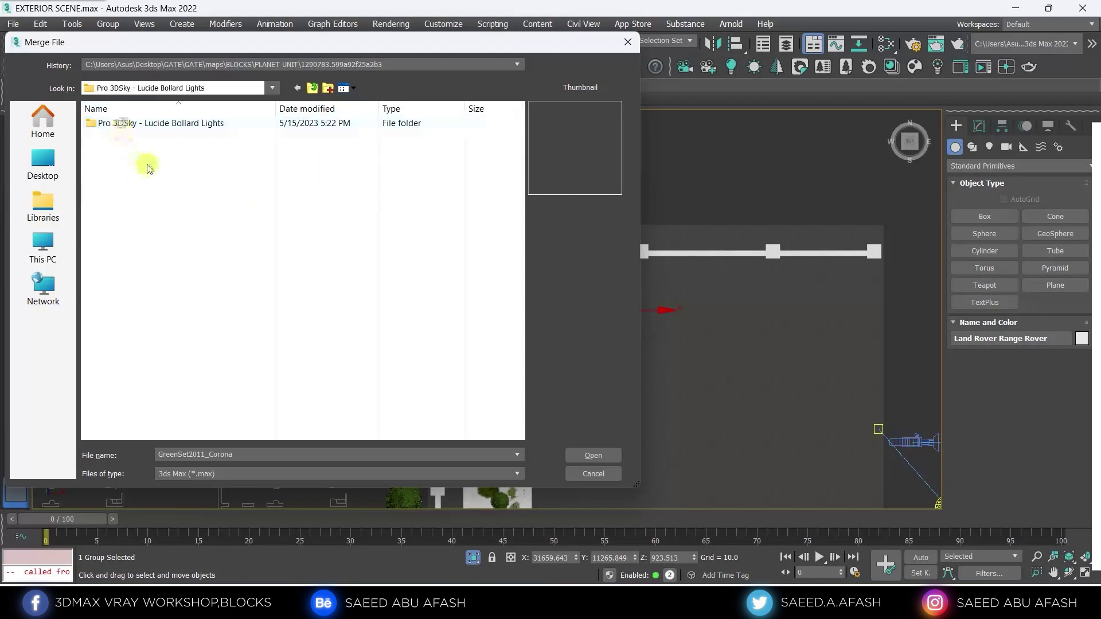
double_click(131, 124)
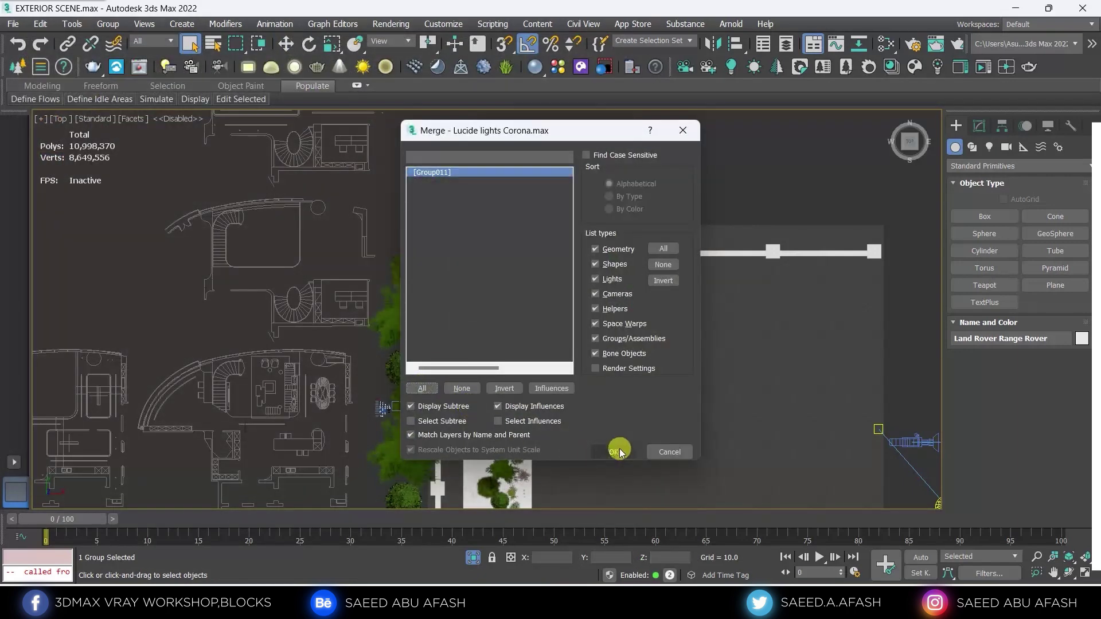
Step: Confirm merging Group011 with Auto-Rename, then dismiss the warning and Scene Converter
left_click(617, 452)
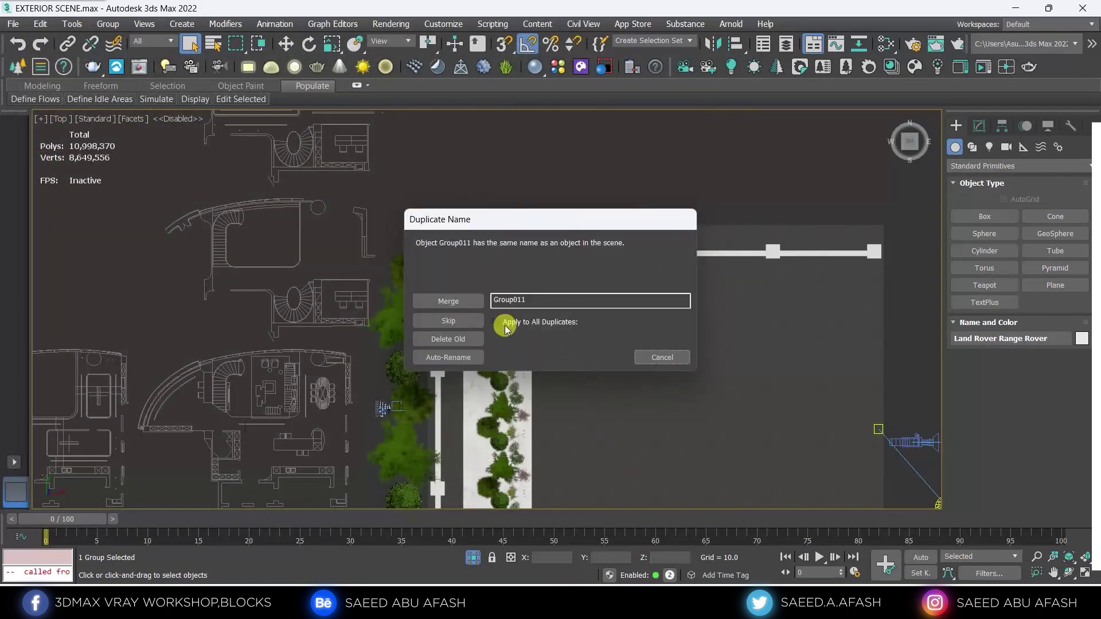
left_click(460, 358)
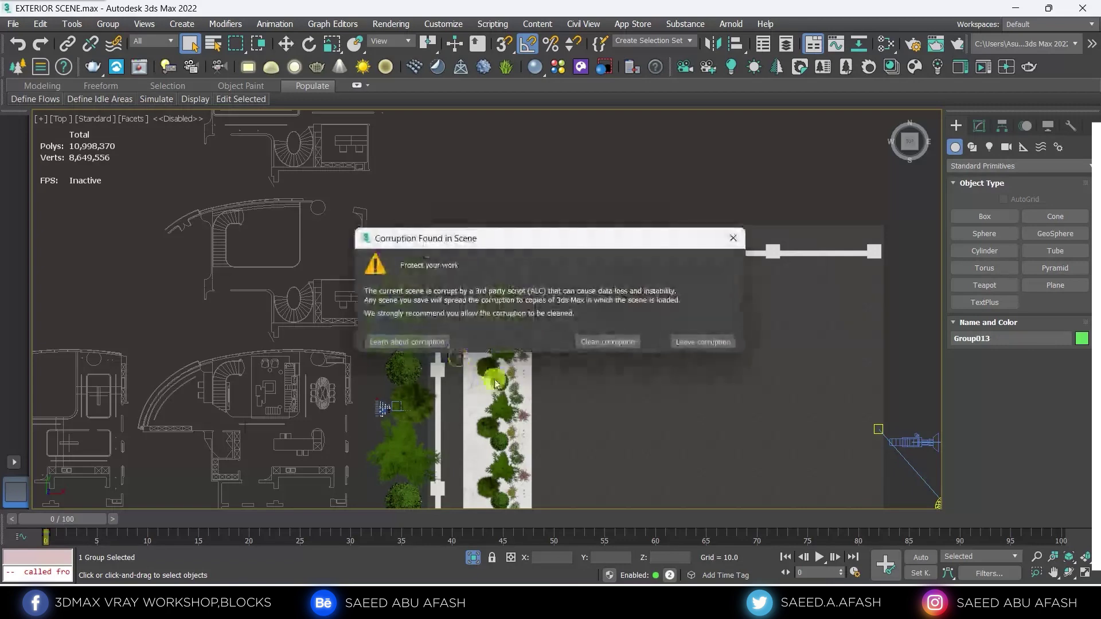
left_click(738, 243)
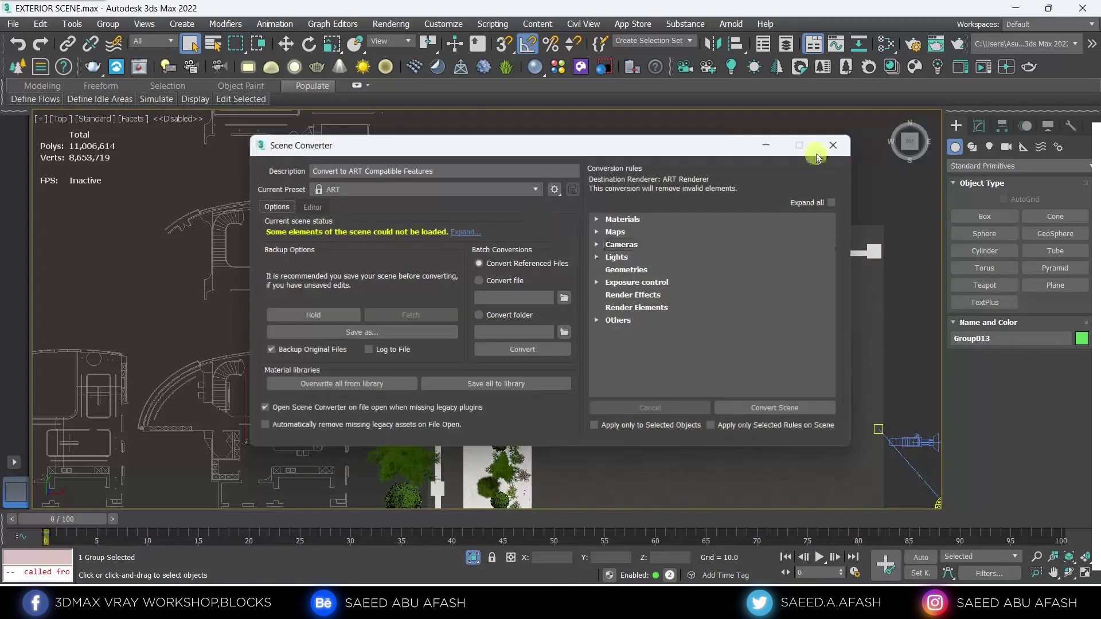
left_click(833, 150)
Step: Frame and orbit around the merged bollard lights to inspect the lamp posts
key("w")
key("z")
middle_click_drag(564, 292, 455, 312, "alt")
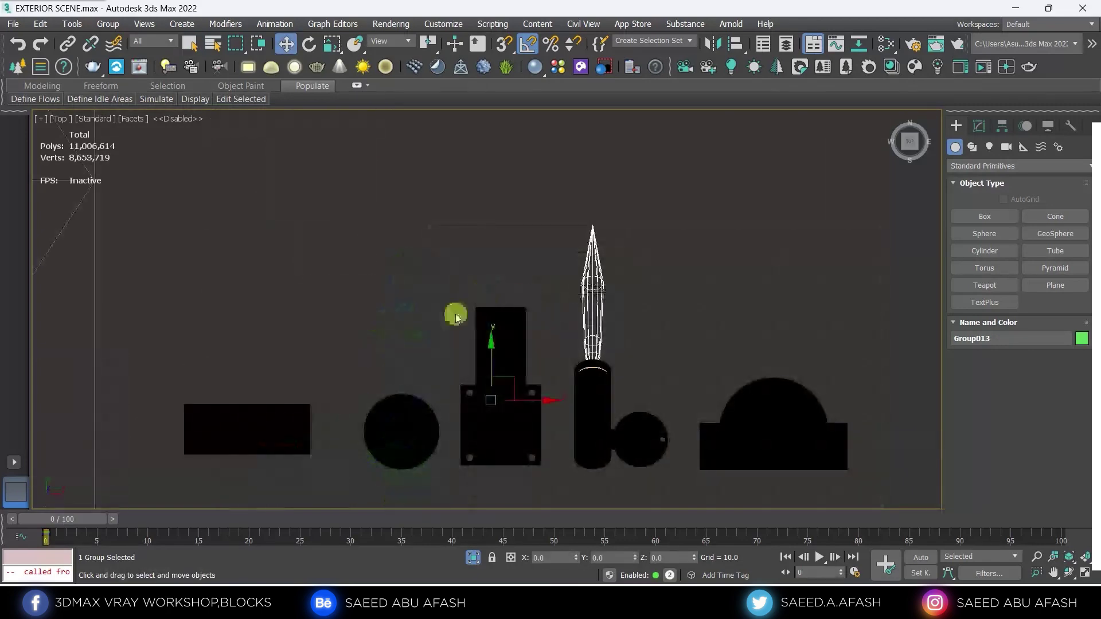
mouse_move(527, 382)
middle_mouse_down("alt")
mouse_move(516, 335)
mouse_move(481, 384)
mouse_move(509, 248)
middle_mouse_up("alt")
scroll(519, 366, "up", 3)
key("t")
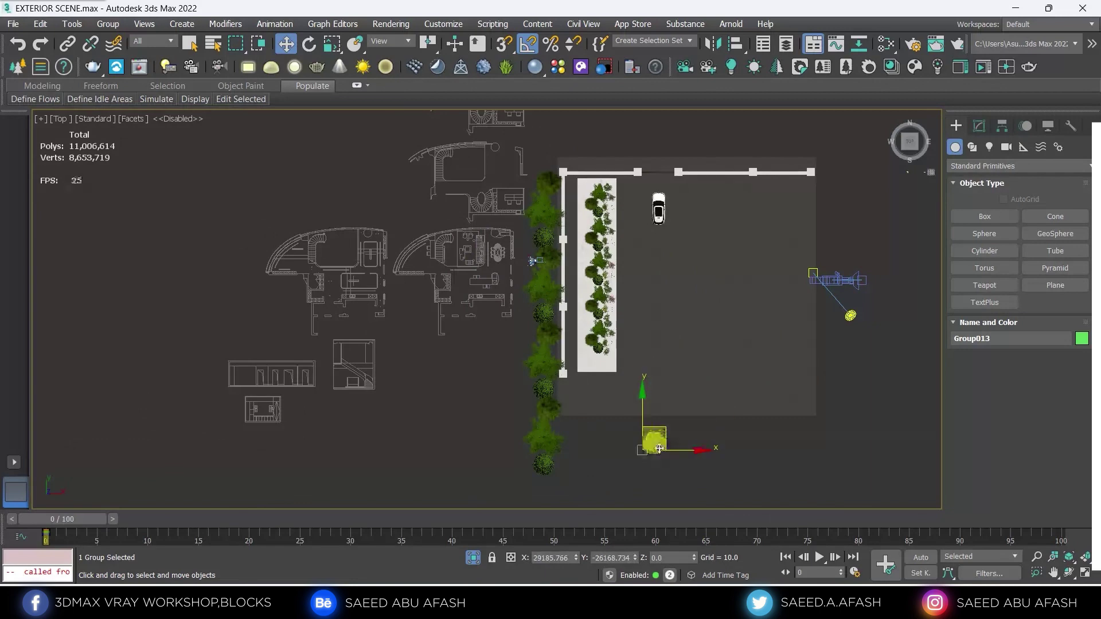
middle_click_drag(659, 448, 430, 442, "alt")
scroll(485, 359, "up", 3)
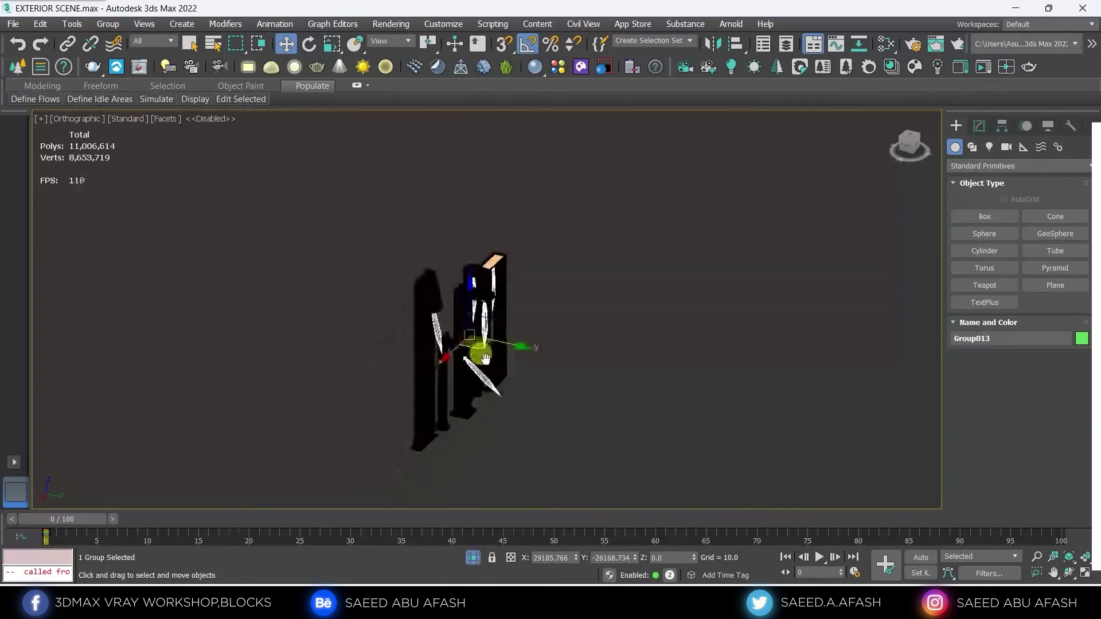
scroll(485, 358, "up", 1)
scroll(603, 264, "up", 4)
scroll(583, 273, "down", 2)
scroll(601, 284, "down", 1)
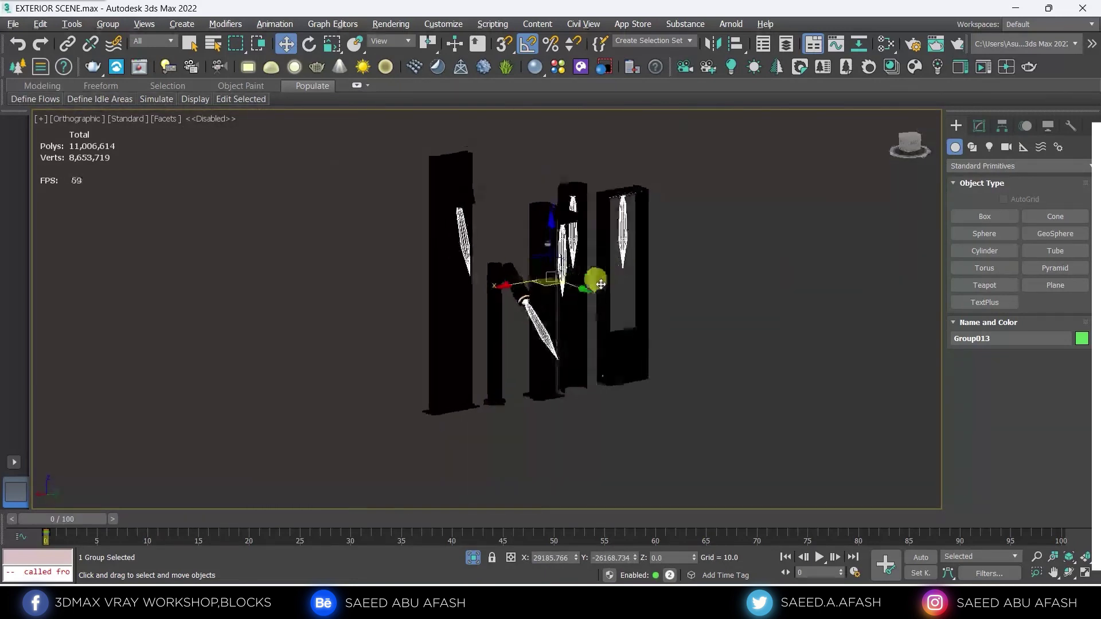
middle_click_drag(600, 283, 649, 360, "alt")
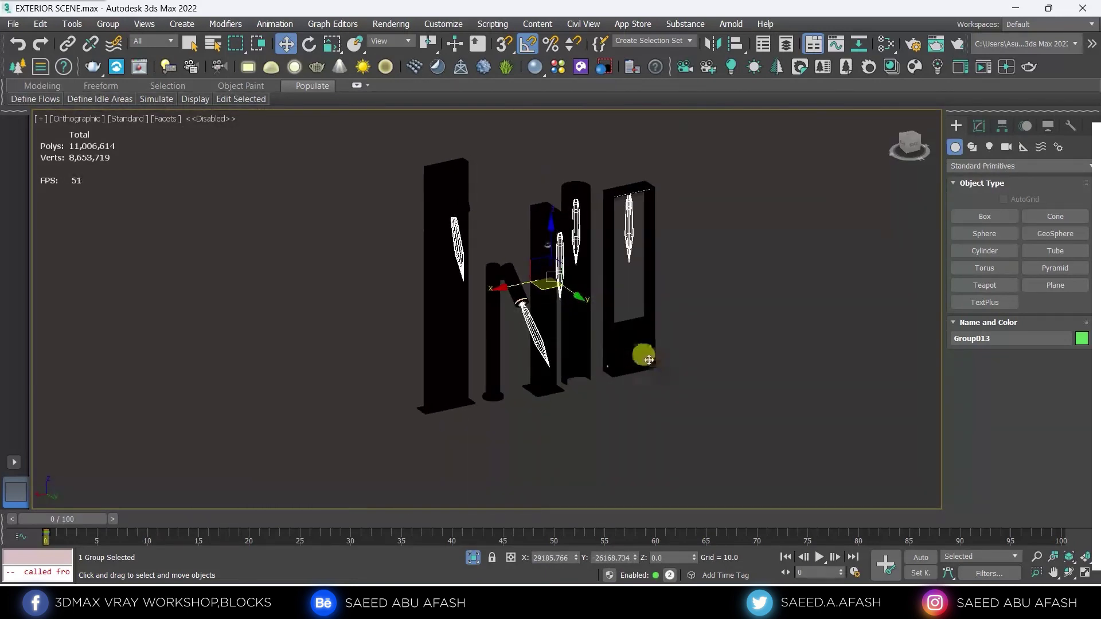
Step: Ungroup the light set and delete four lamp posts, keeping only Group007
left_click(114, 28)
left_click(124, 75)
left_click(623, 365)
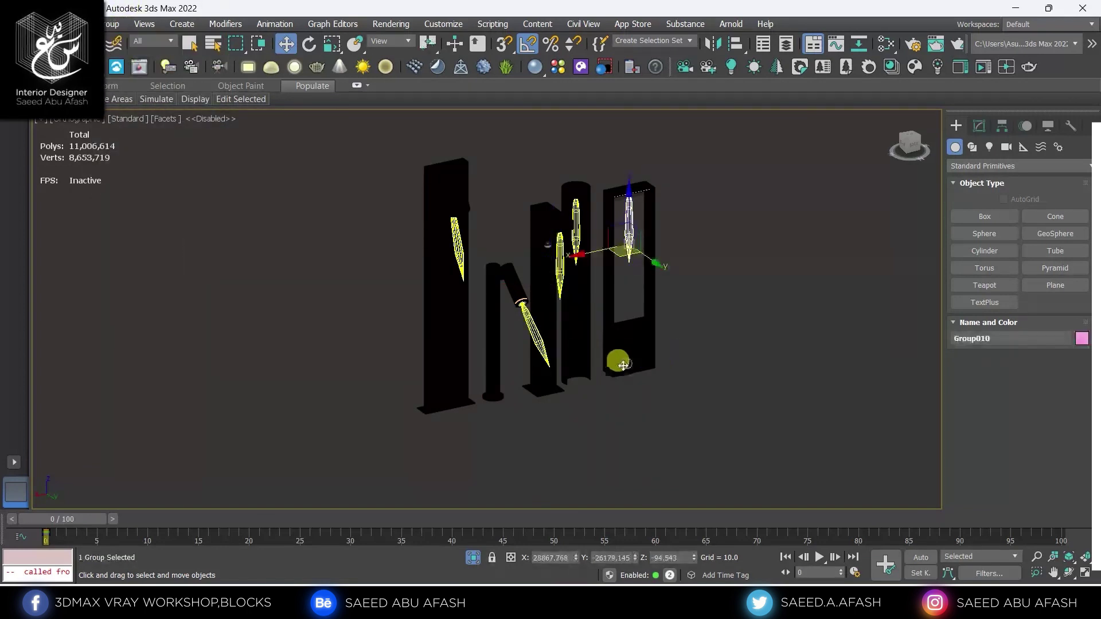
key("Delete")
left_click(576, 333)
key("Delete")
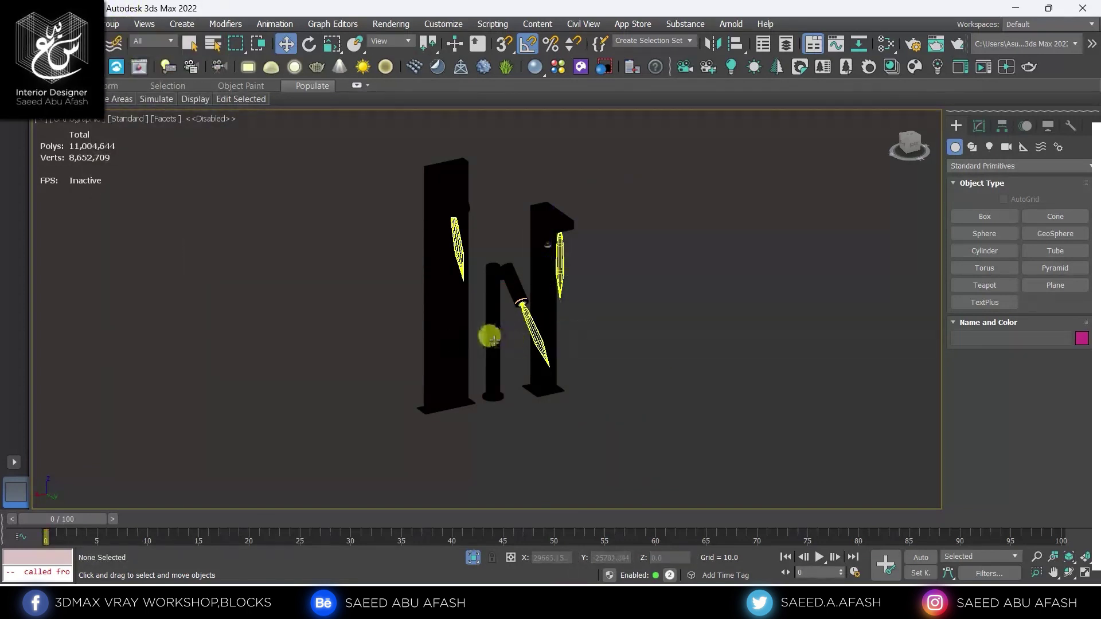
left_click(493, 339)
key("Delete")
left_click(438, 343)
key("Delete")
left_click(535, 266)
Step: In Top view, move the bollard light to the driveway edge beside the planting strip
middle_click_drag(536, 265, 576, 262, "alt")
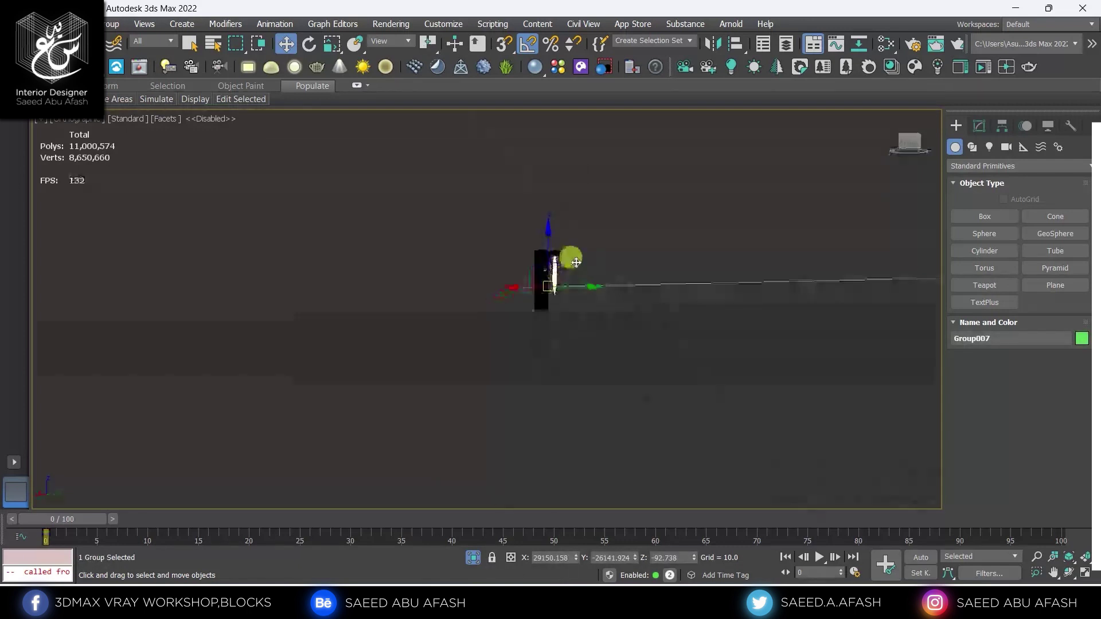
key("t")
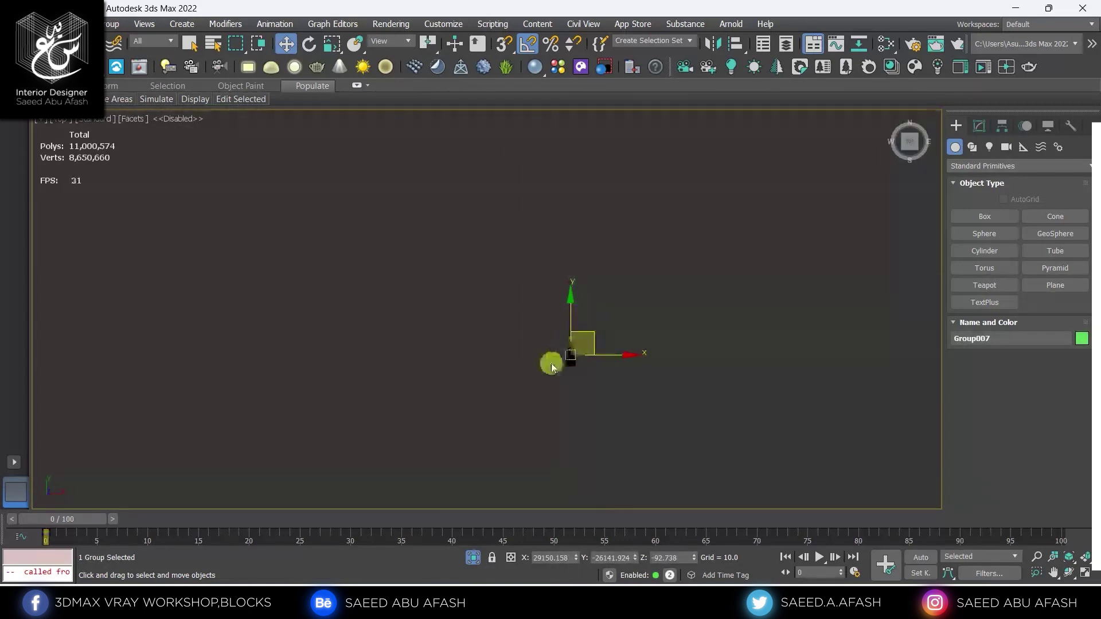
scroll(574, 361, "down", 3)
scroll(583, 363, "down", 3)
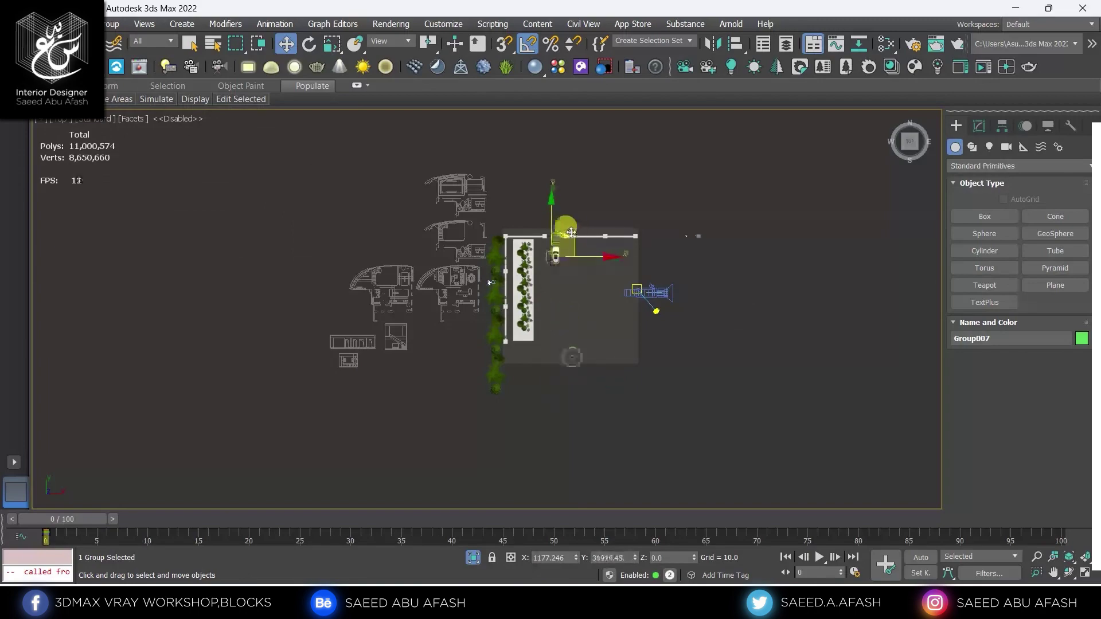
scroll(544, 253, "up", 5)
scroll(639, 308, "up", 5)
scroll(743, 310, "up", 2)
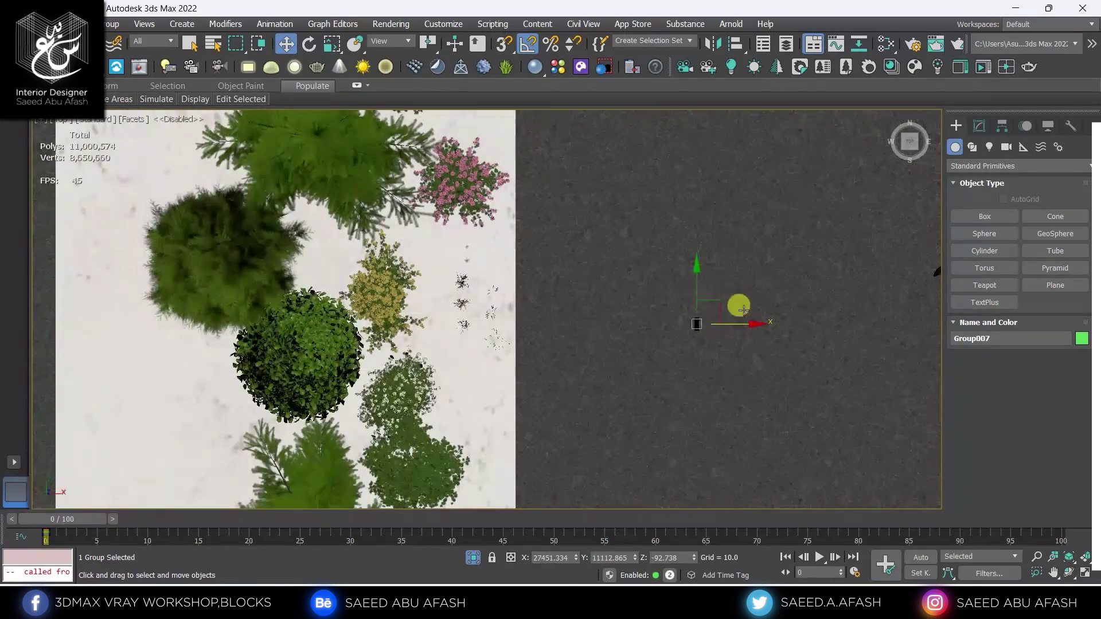
left_click_drag(719, 306, 585, 256)
Step: Align the post to Box001 on Z only, Current Minimum to Target Minimum
mouse_move(585, 344)
middle_mouse_down("alt")
mouse_move(580, 258)
mouse_move(512, 275)
mouse_move(580, 229)
middle_mouse_up("alt")
left_click(736, 43)
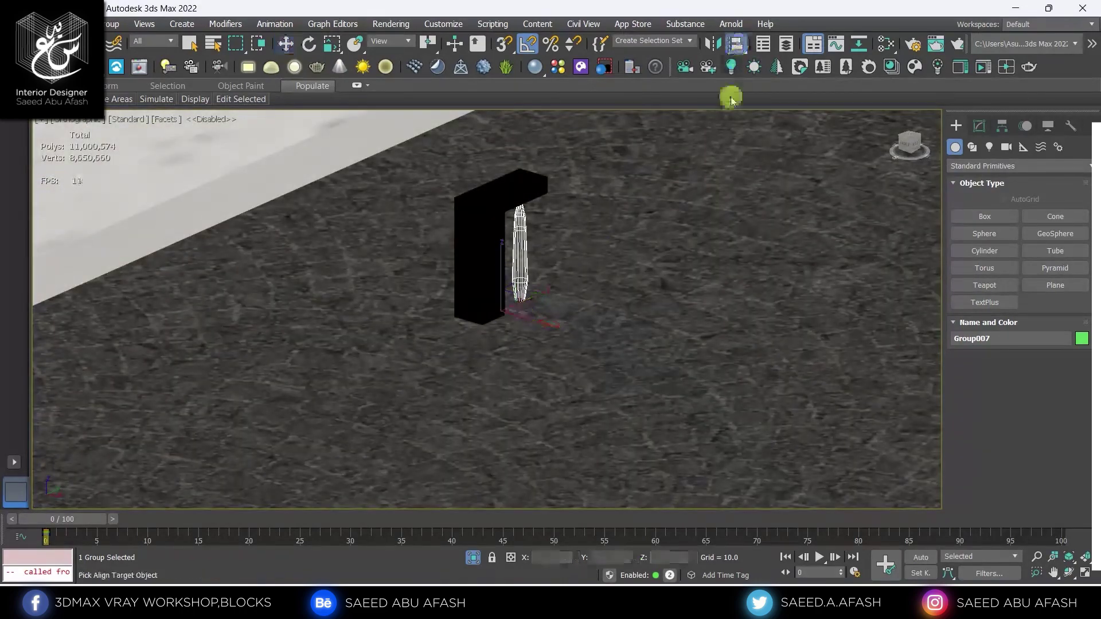
left_click(593, 320)
left_click_drag(557, 171, 797, 195)
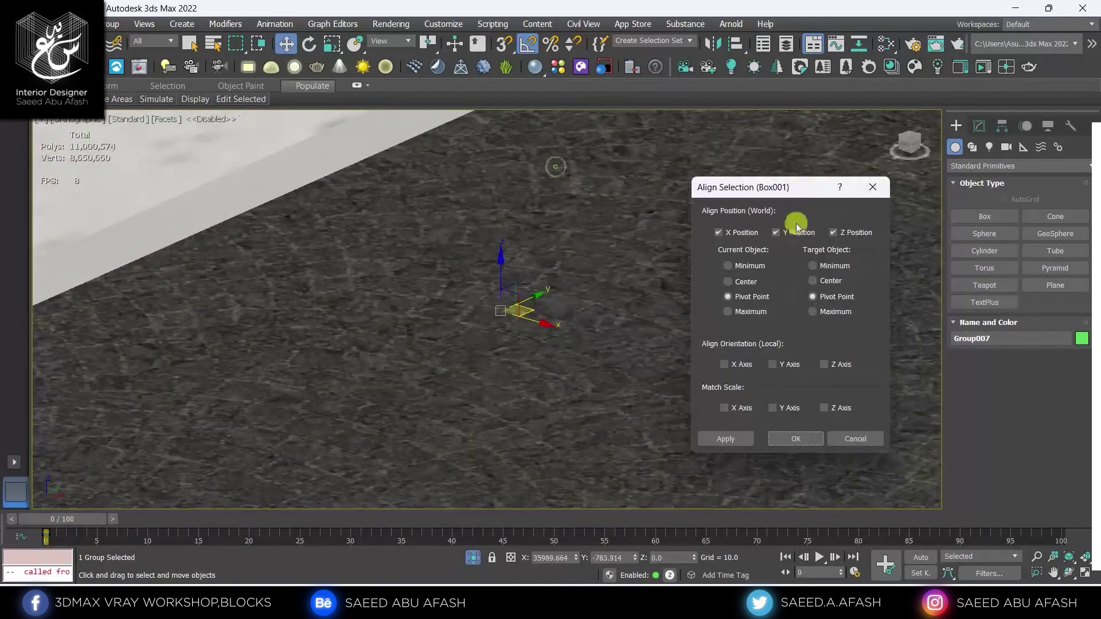
left_click(719, 234)
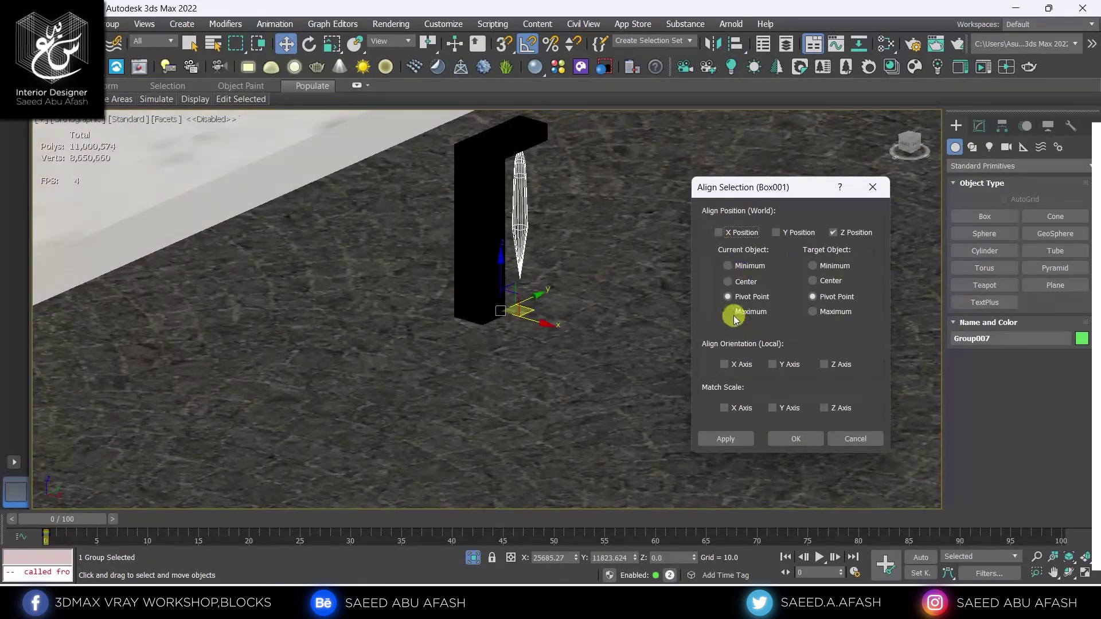
left_click(734, 317)
left_click(729, 267)
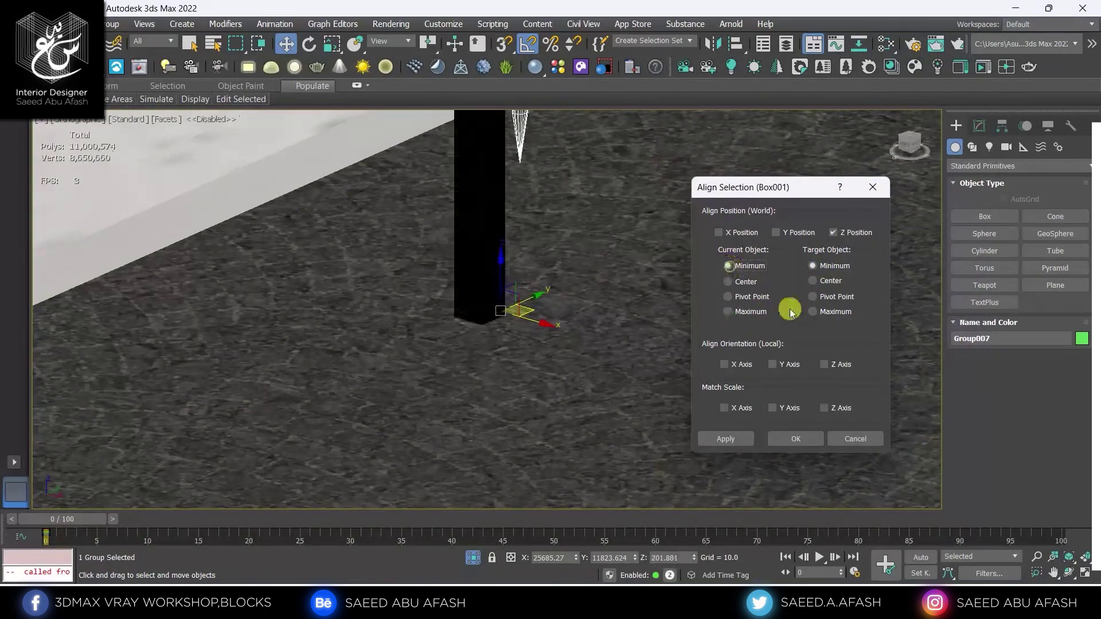
left_click(798, 443)
scroll(504, 396, "down", 3)
Step: Frame the gate pillar in Top view and orbit to check it from the side
scroll(474, 315, "down", 2)
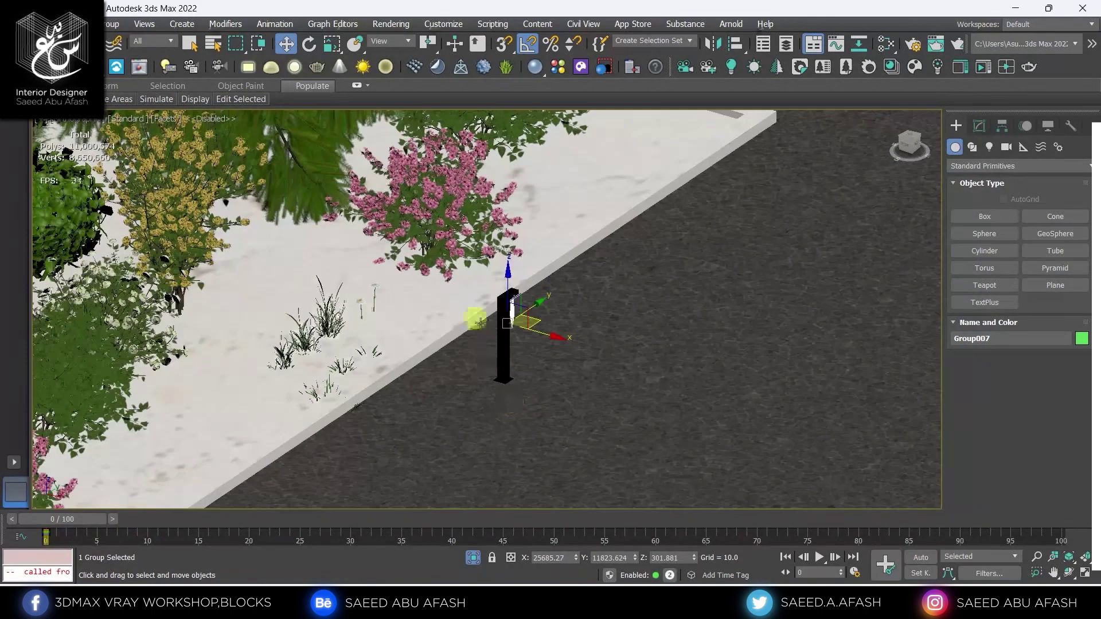
scroll(487, 340, "up", 4)
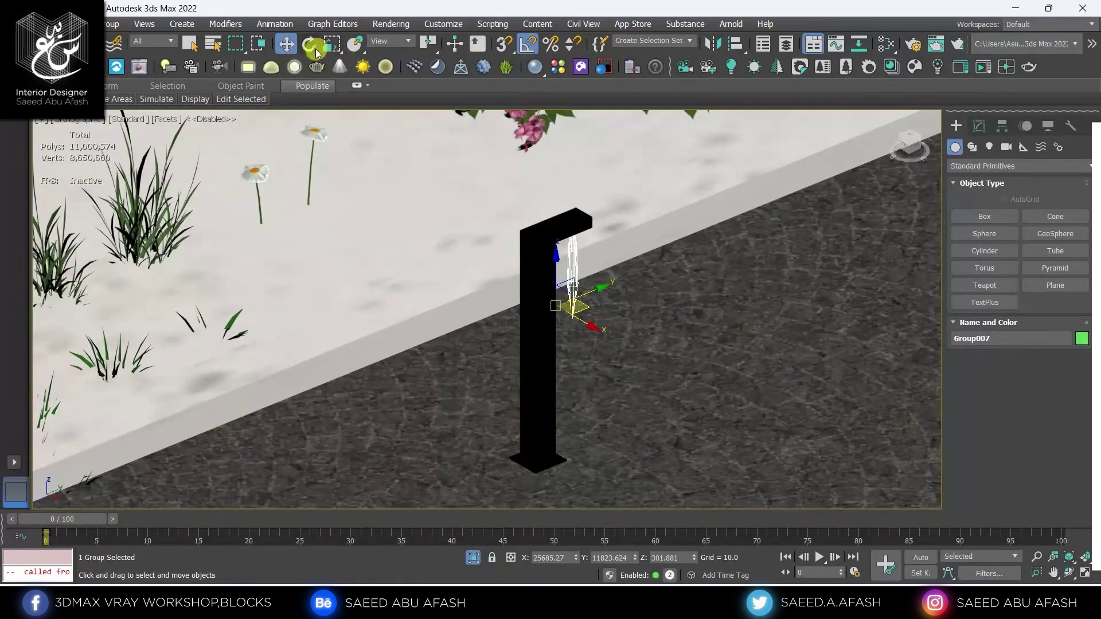
left_click(310, 46)
key("t")
middle_click_drag(574, 297, 600, 388)
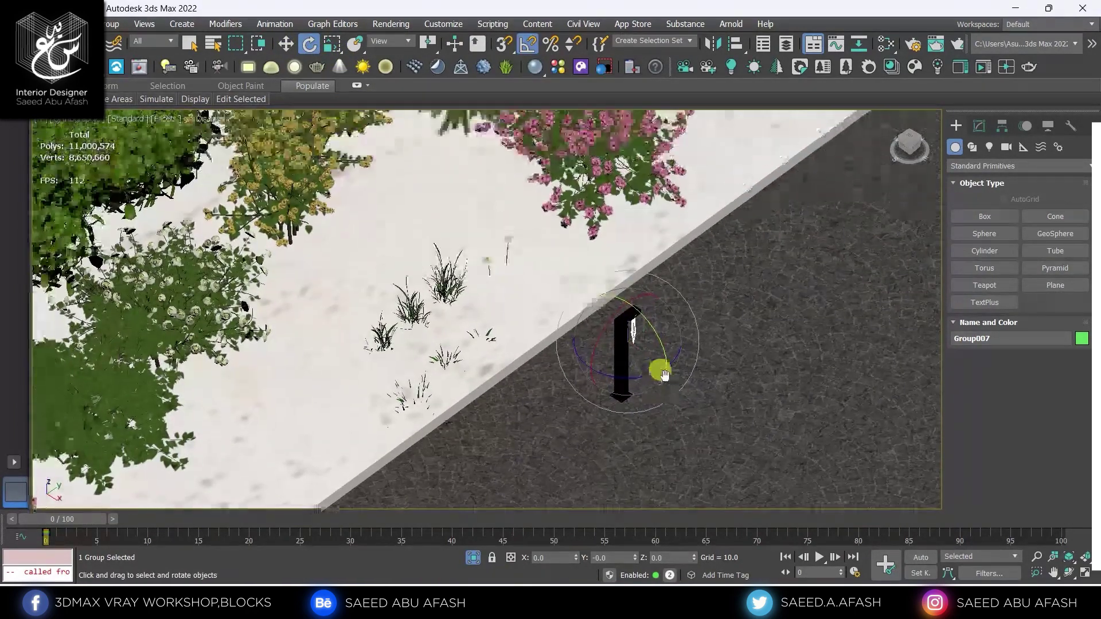
scroll(631, 362, "up", 2)
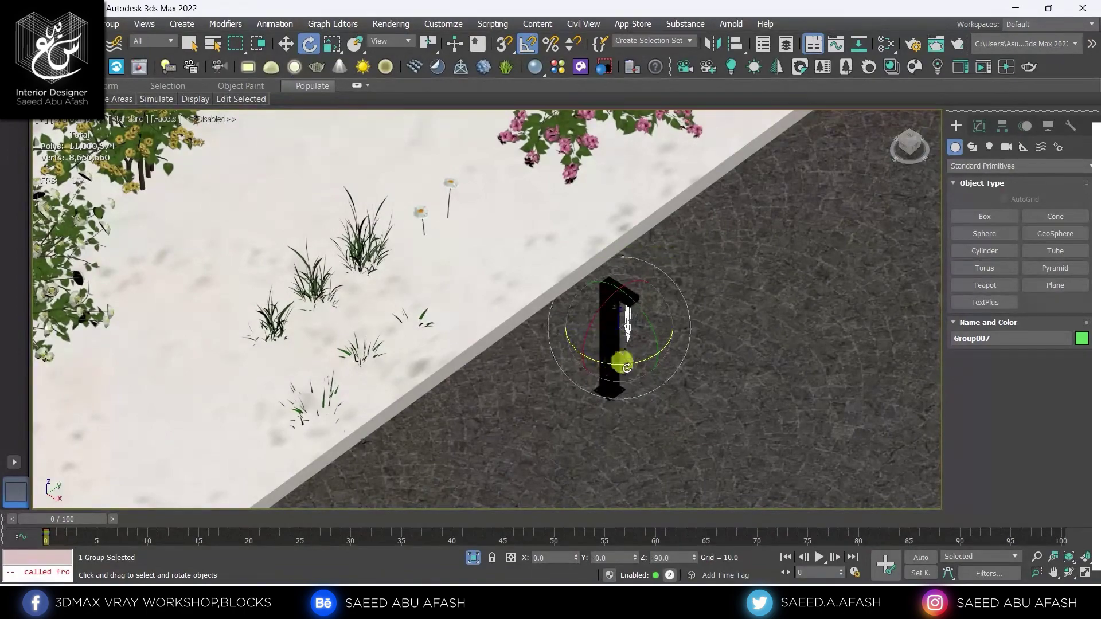
mouse_move(627, 367)
middle_mouse_down("alt")
mouse_move(672, 393)
mouse_move(634, 357)
middle_mouse_up("alt")
key("w")
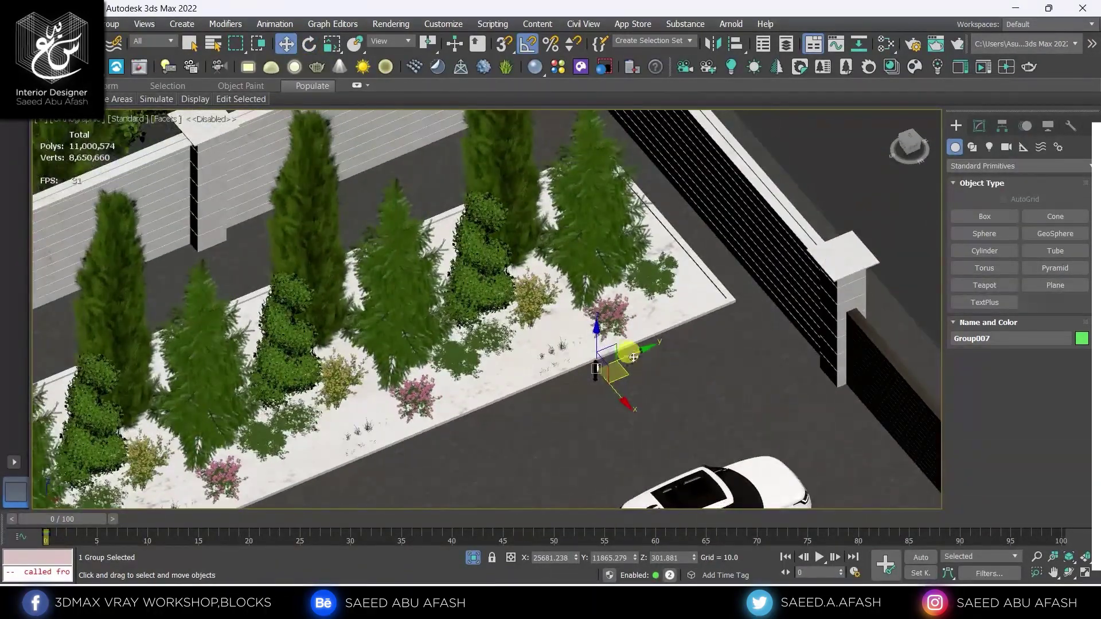
Step: Move the bollard light Group007 up beside the gate pillar in Top view
key("t")
scroll(656, 356, "down", 2)
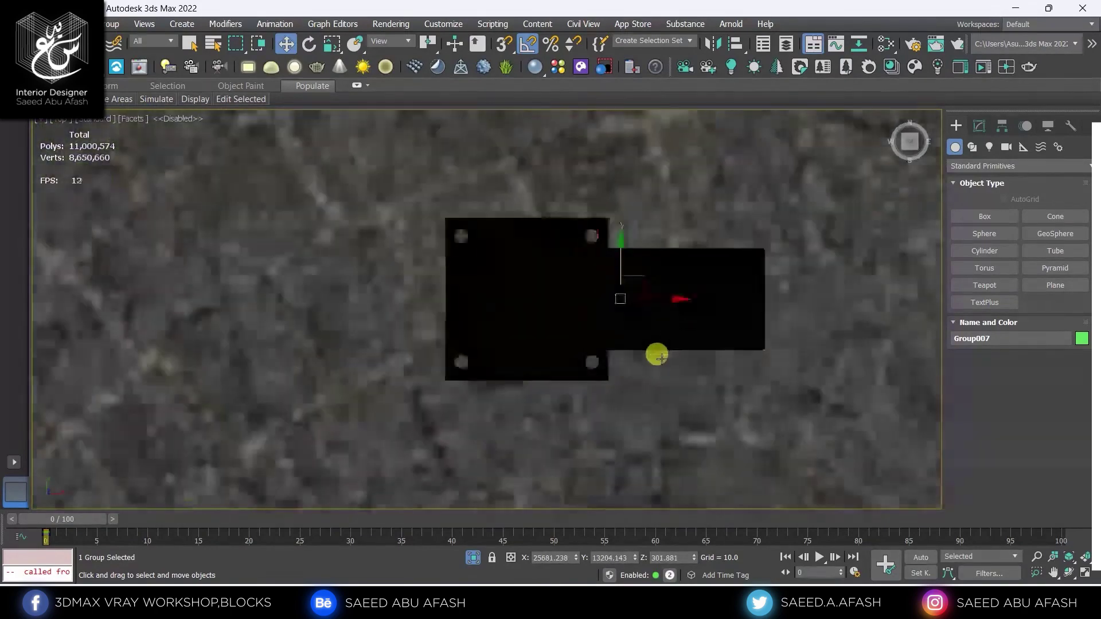
scroll(658, 352, "down", 2)
scroll(658, 353, "down", 5)
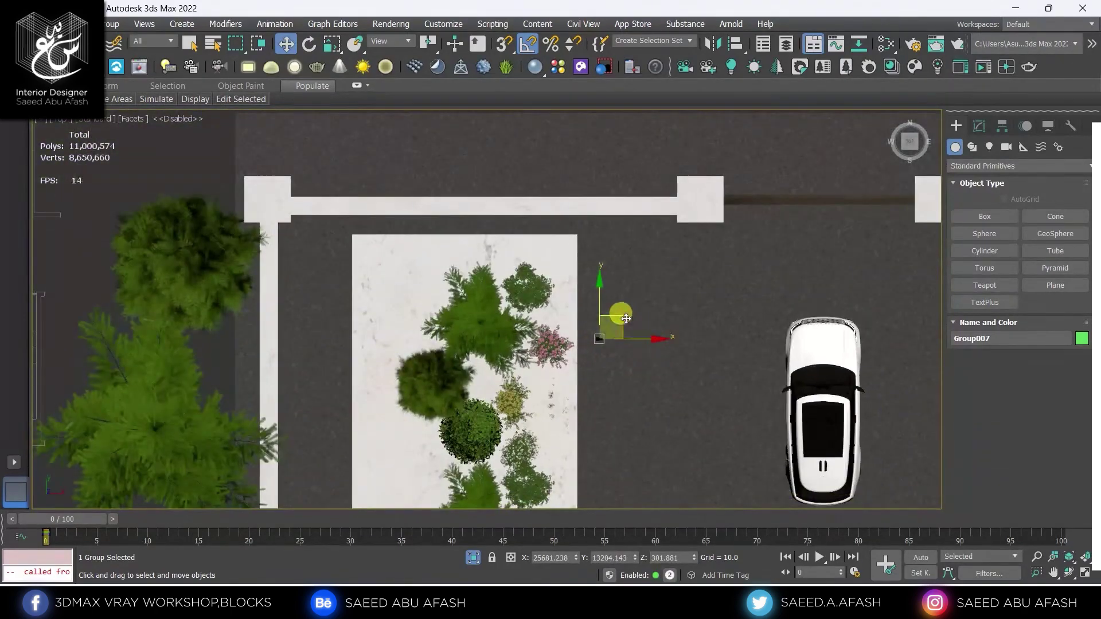
left_click_drag(625, 319, 699, 281)
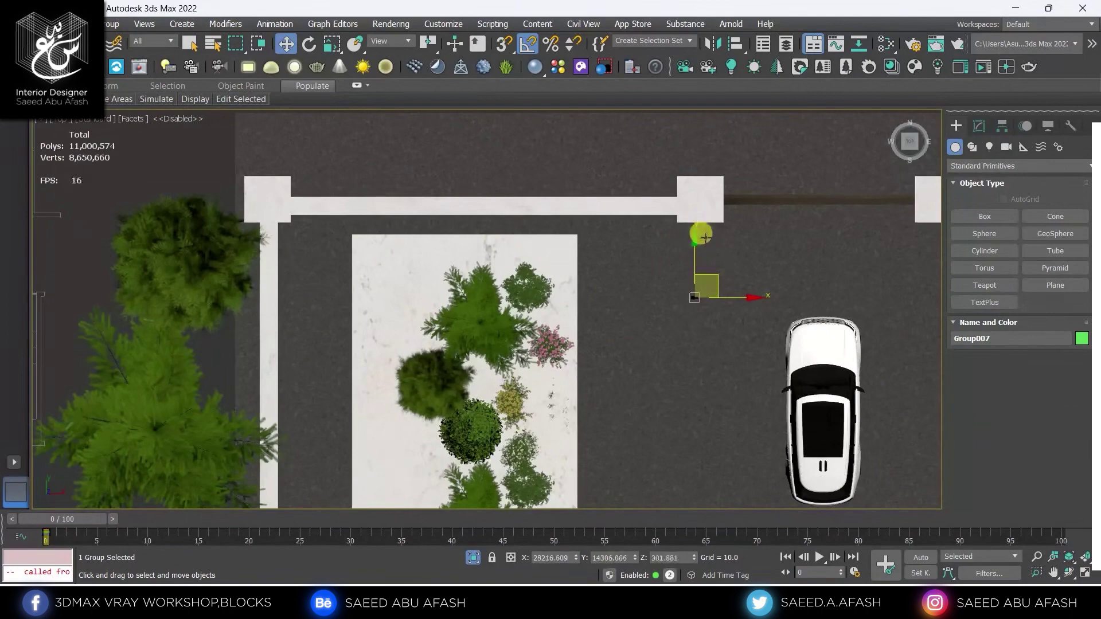
Step: Start an instanced copy (Group013) of the bollard along Y down the driveway
scroll(705, 237, "up", 3)
scroll(698, 292, "down", 3)
scroll(708, 315, "up", 3)
scroll(669, 344, "down", 3)
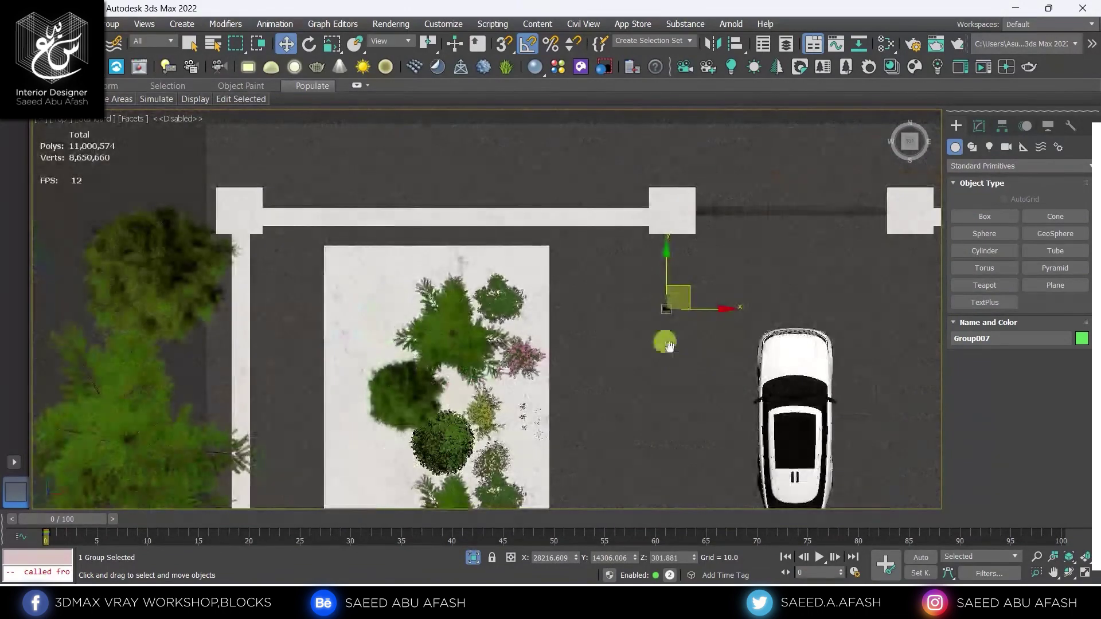
middle_click_drag(669, 344, 630, 249)
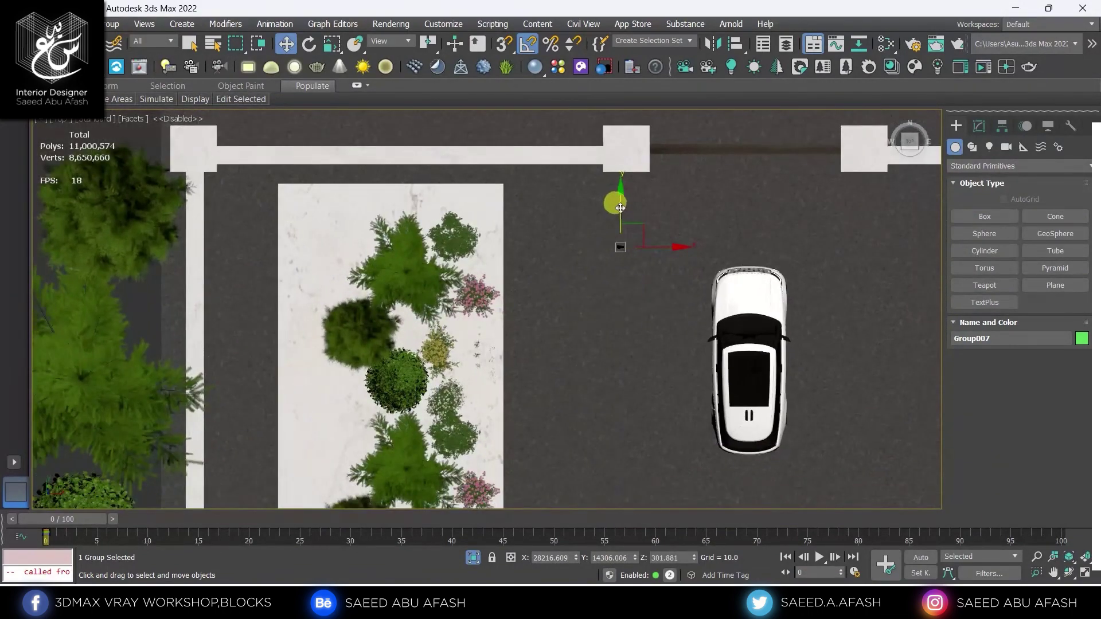
left_click_drag(621, 220, 629, 248)
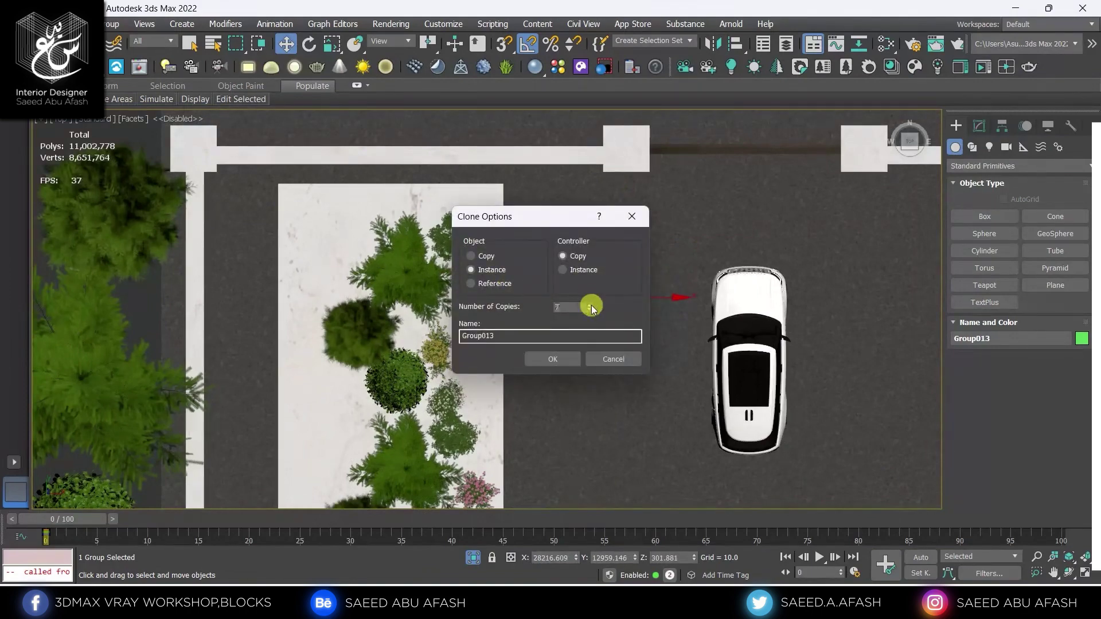
Step: Create the instanced bollard copies and view the new row at an angle
left_click(555, 362)
middle_click_drag(602, 388, 663, 290, "alt")
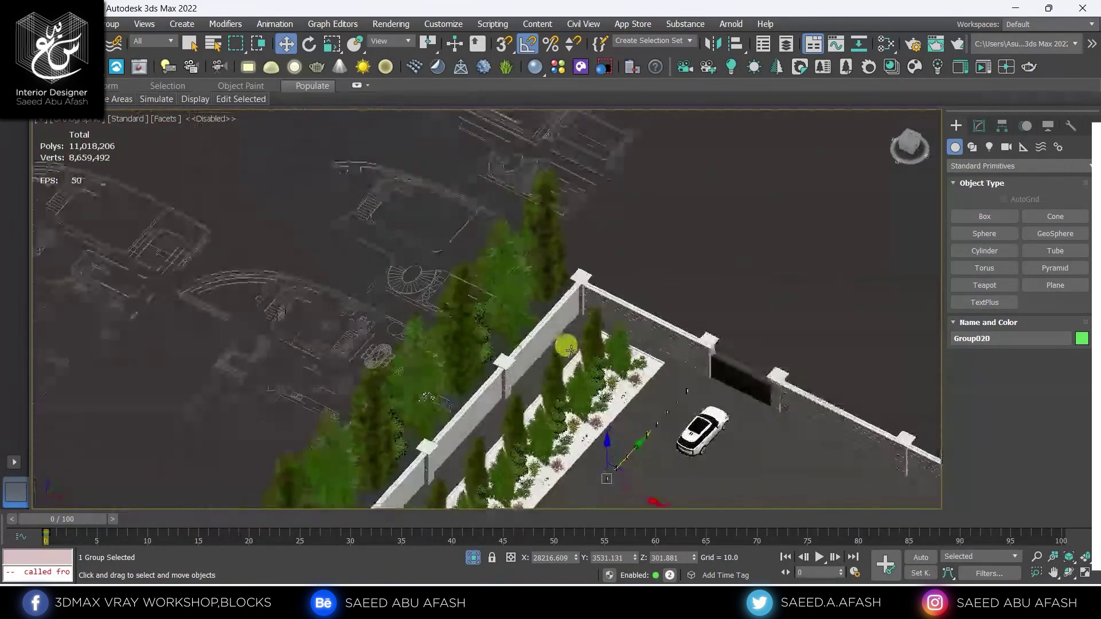
scroll(717, 241, "up", 2)
scroll(755, 232, "up", 3)
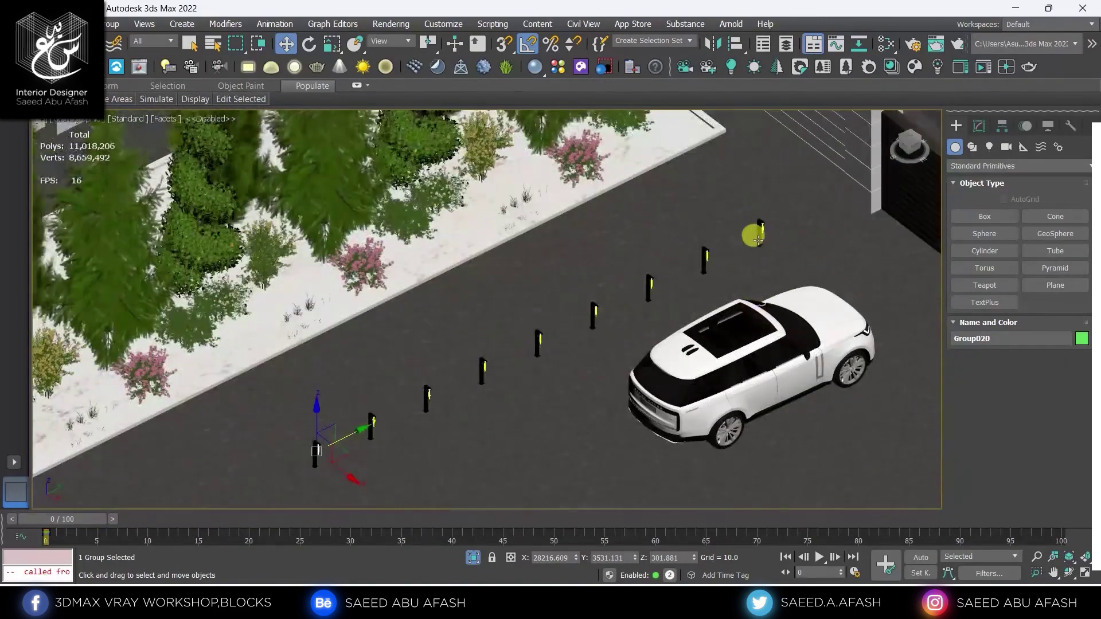
scroll(758, 226, "up", 3)
scroll(760, 210, "up", 2)
scroll(756, 213, "down", 3)
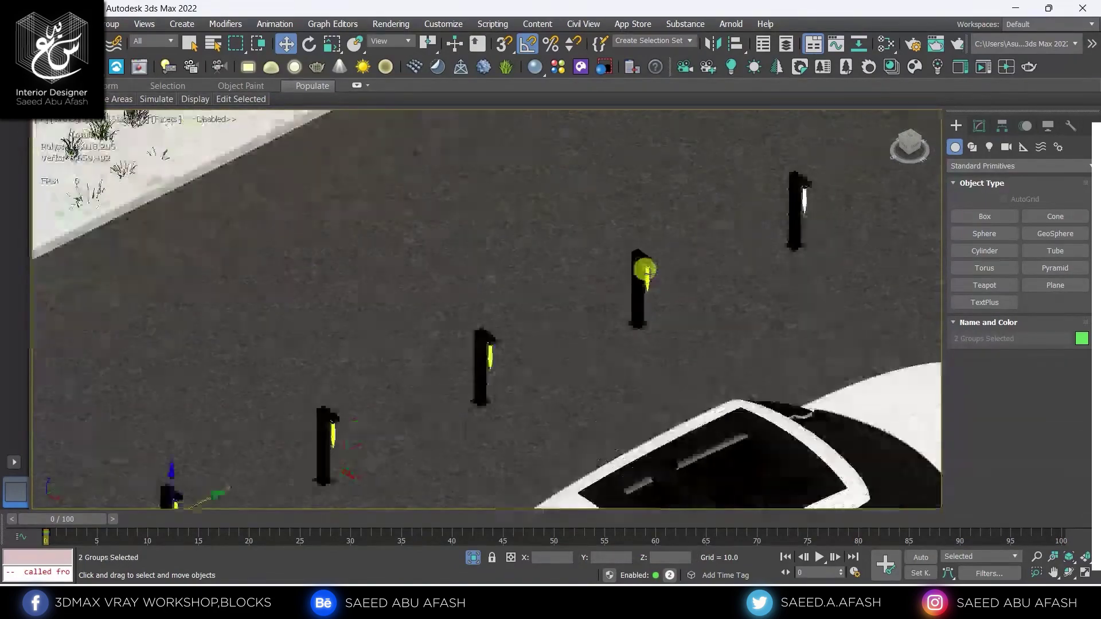
scroll(637, 265, "up", 3)
Step: Select all nine bollard groups along the planter side of the driveway together
left_click(676, 294, "ctrl")
scroll(671, 295, "down", 3)
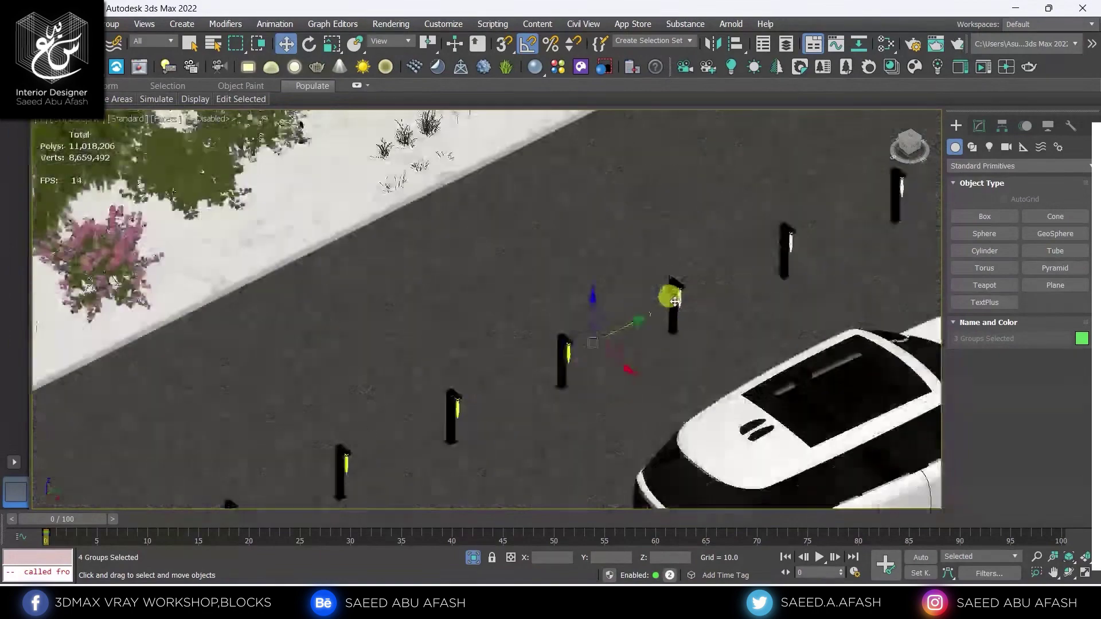
scroll(647, 337, "up", 3)
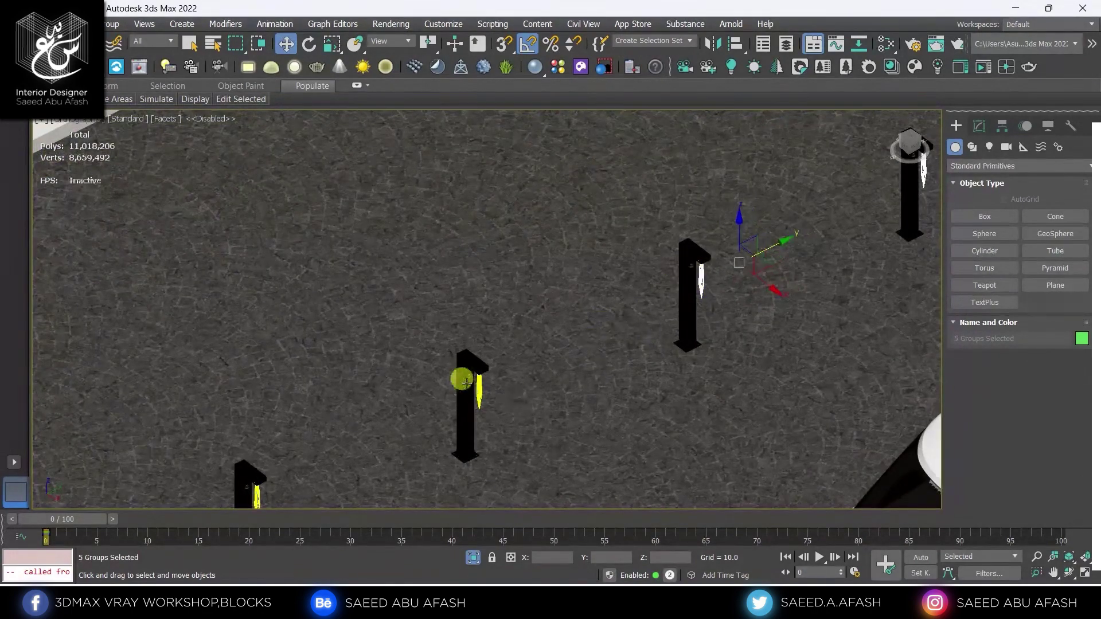
left_click(467, 382, "ctrl")
middle_click_drag(466, 382, 627, 355)
scroll(563, 405, "down", 3)
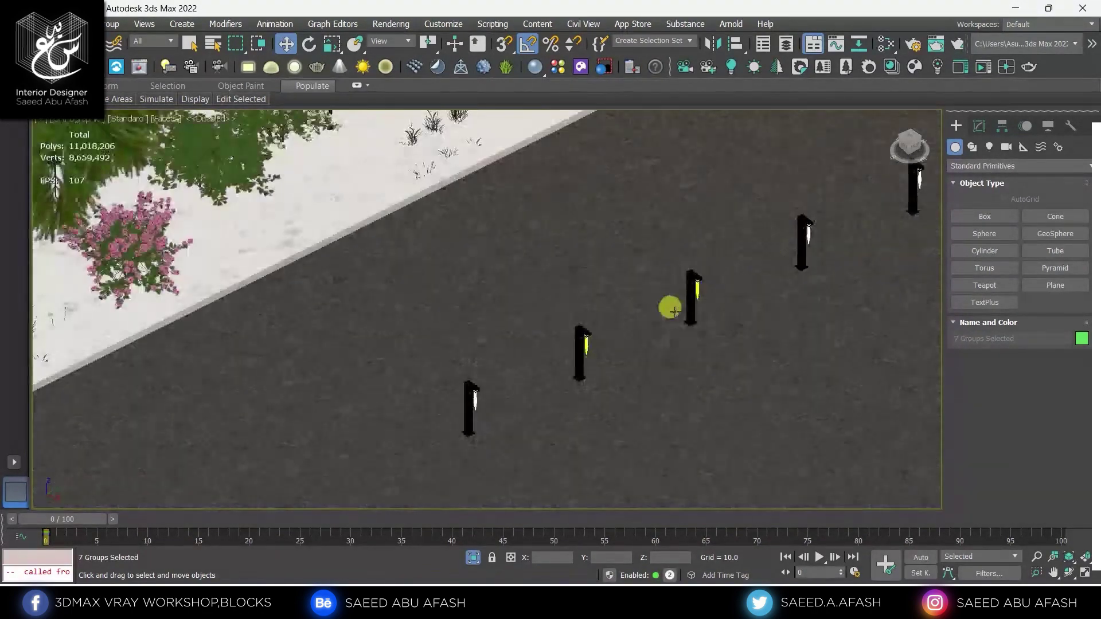
scroll(691, 290, "up", 2)
left_click(690, 290, "ctrl")
scroll(524, 376, "up", 2)
left_click(558, 339, "ctrl")
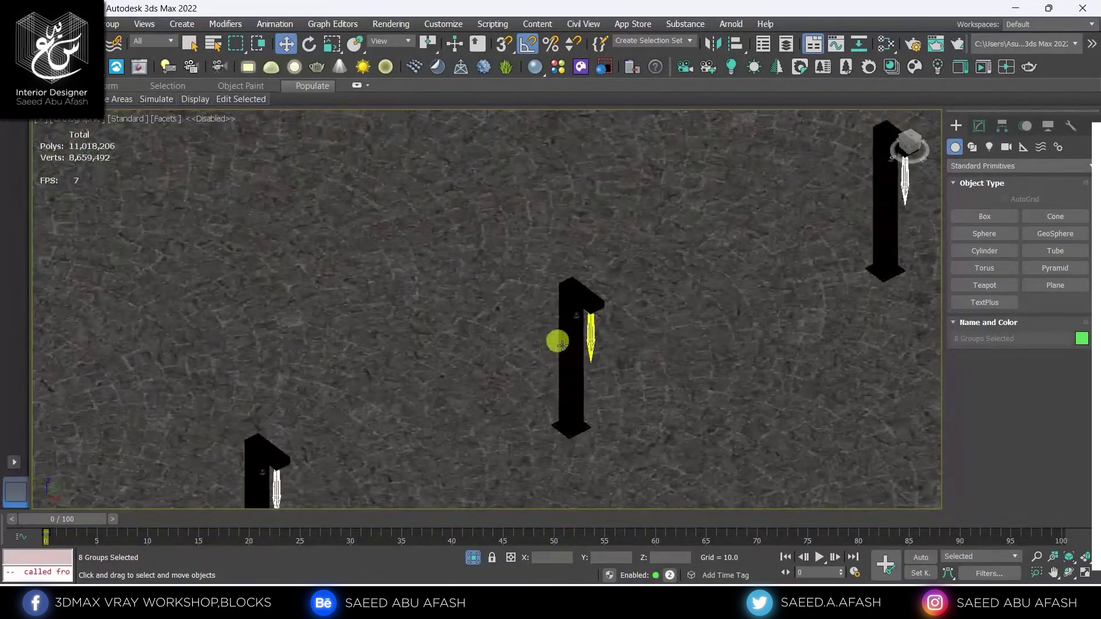
scroll(508, 346, "down", 1)
scroll(508, 346, "down", 5)
scroll(536, 327, "up", 3)
Step: Mirror the selected bollard groups to the opposite side of the driveway
scroll(568, 356, "up", 1)
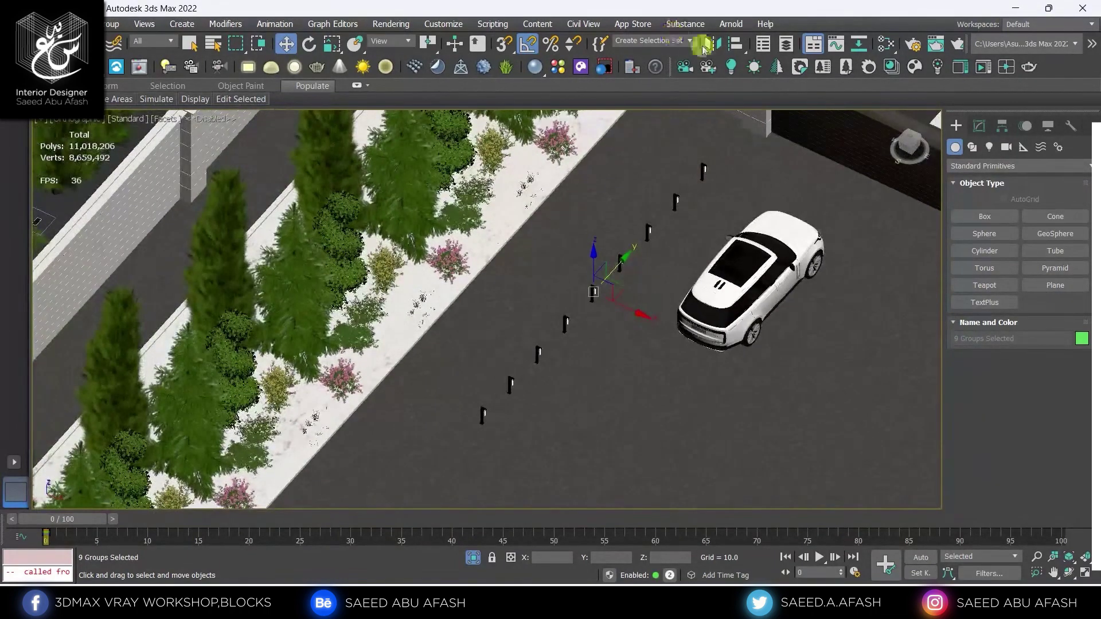
left_click(713, 53)
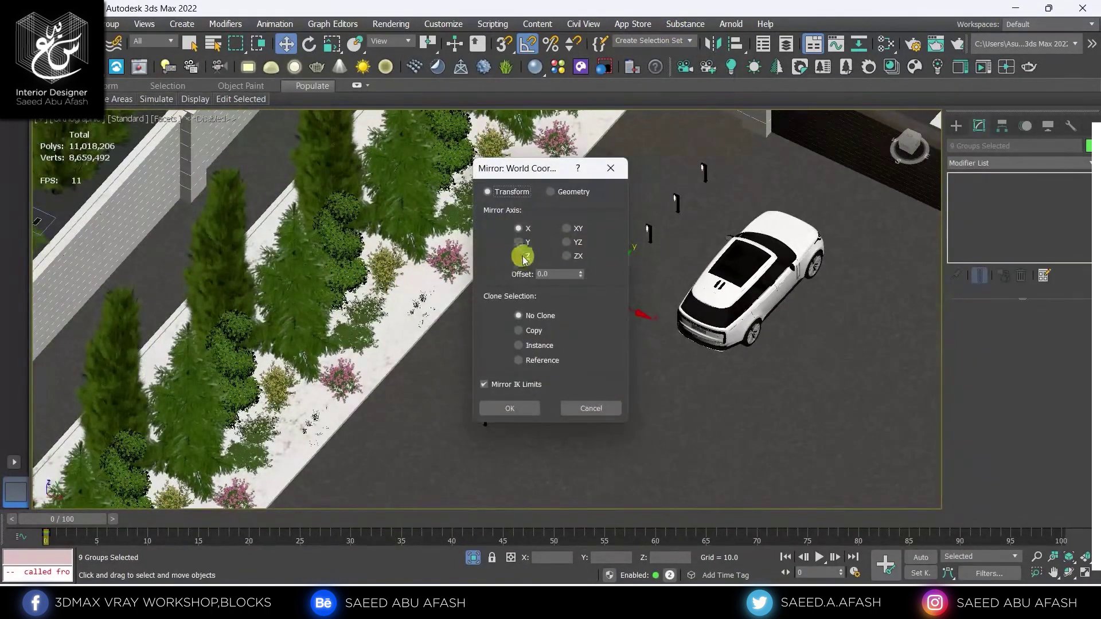
left_click(526, 408)
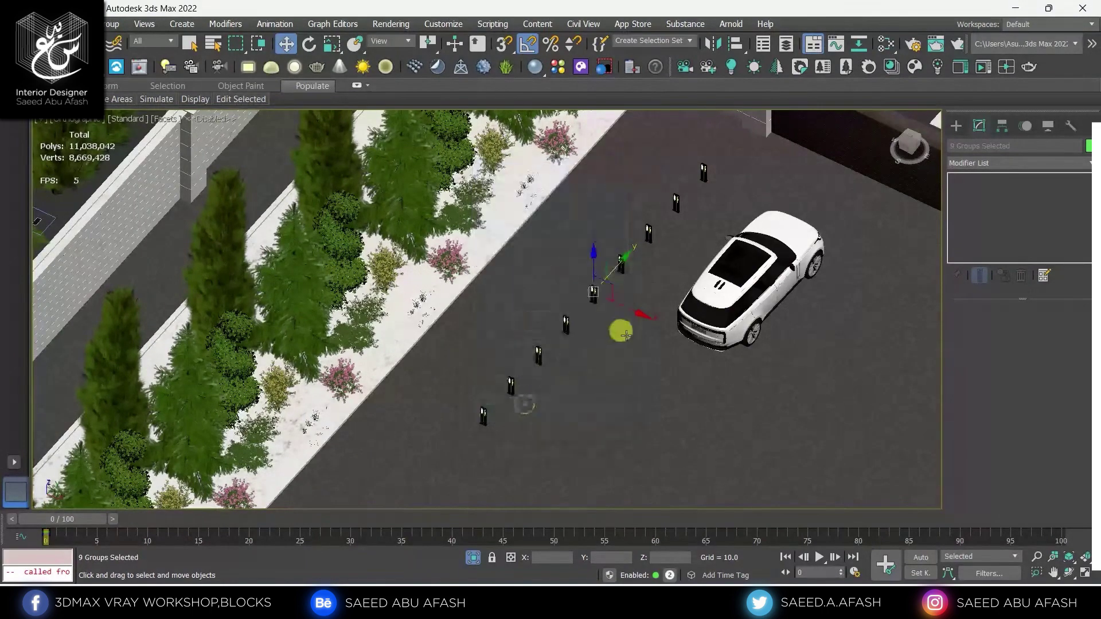
key("t")
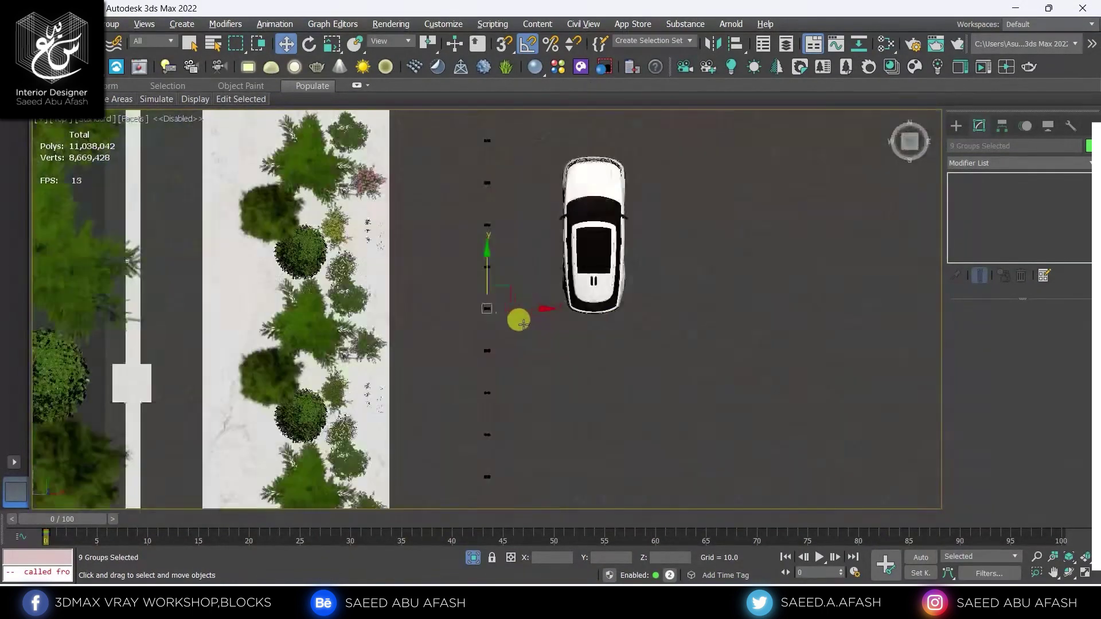
scroll(532, 322, "down", 3)
scroll(532, 322, "up", 5)
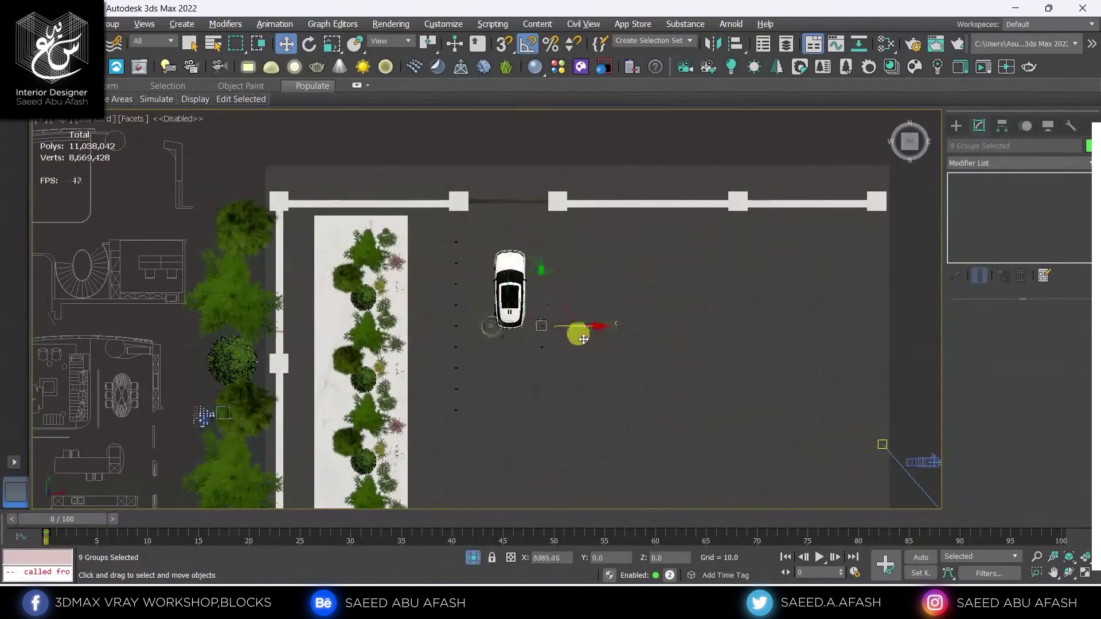
mouse_move(552, 341)
middle_mouse_down("alt")
mouse_move(617, 396)
mouse_move(393, 286)
mouse_move(462, 344)
mouse_move(423, 295)
middle_mouse_up("alt")
Step: Select the car and frame it in Top view to check both bollard rows
scroll(521, 307, "up", 3)
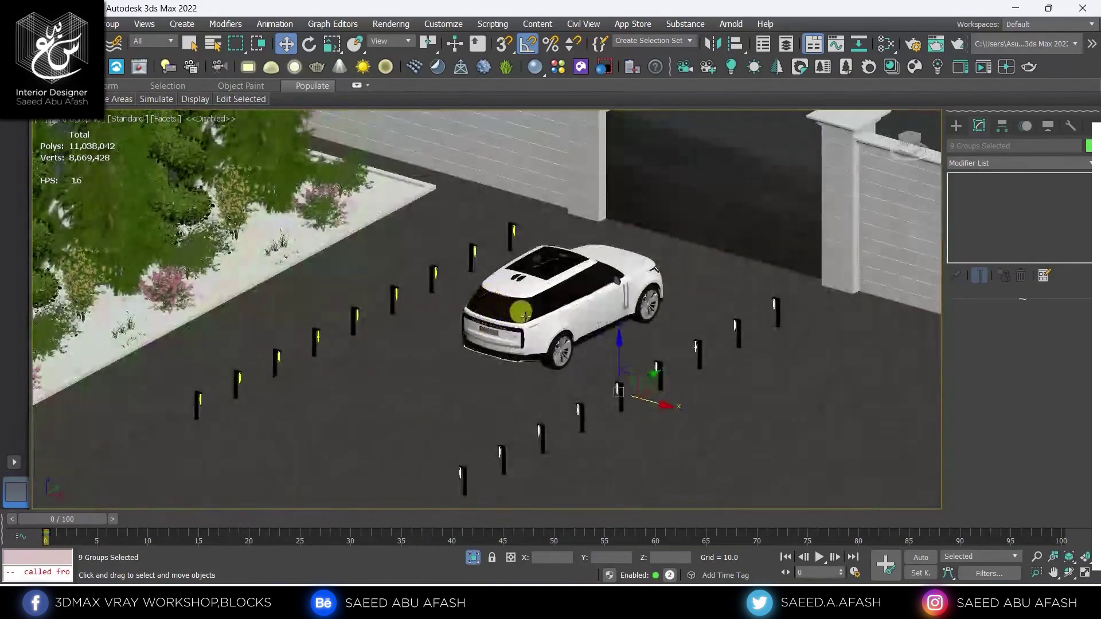
left_click(521, 308)
scroll(521, 308, "down", 3)
key("t")
key("z")
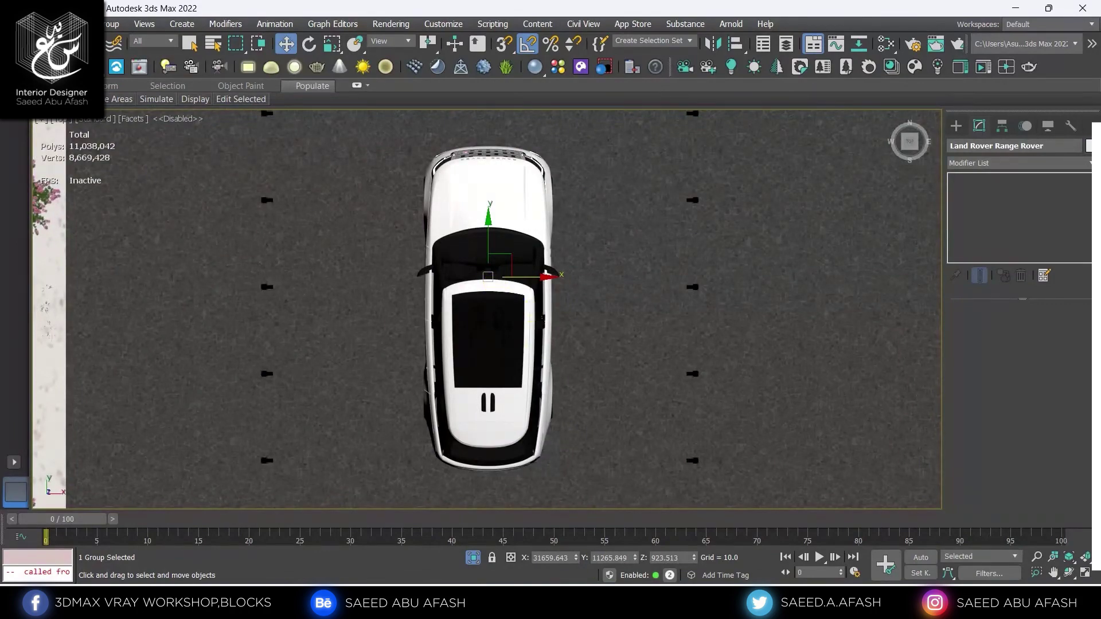
scroll(482, 331, "down", 5)
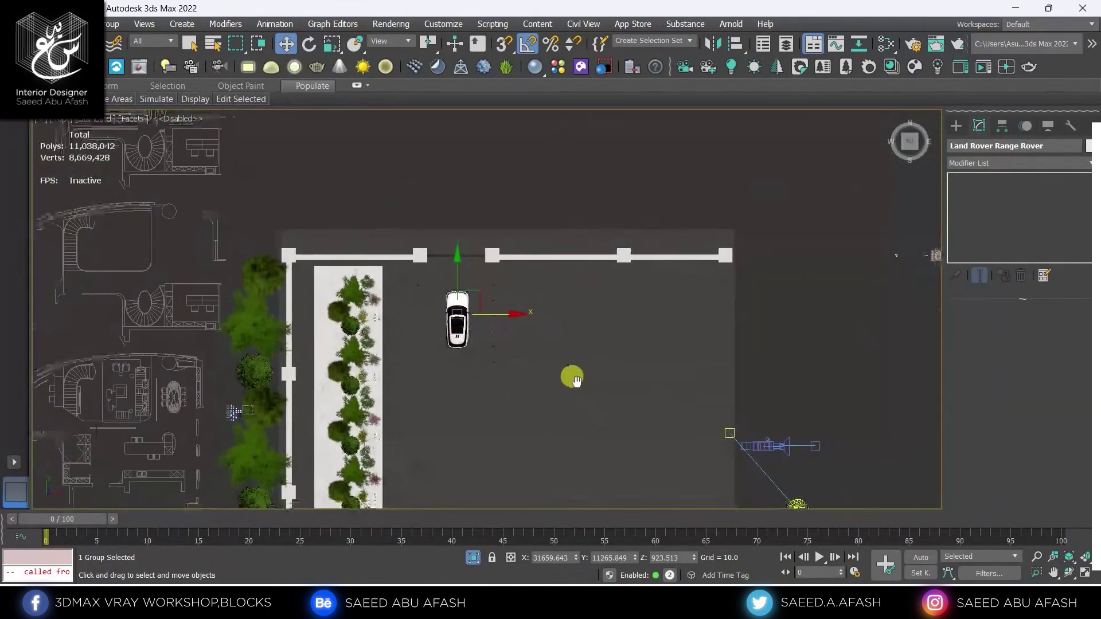
Step: Orbit to a low side view of the wall and select the tree row group
middle_click_drag(653, 426, 504, 322, "alt")
scroll(504, 307, "up", 3)
mouse_move(801, 366)
middle_mouse_down("alt")
mouse_move(737, 344)
mouse_move(627, 239)
mouse_move(573, 339)
mouse_move(549, 342)
mouse_move(545, 364)
middle_mouse_up("alt")
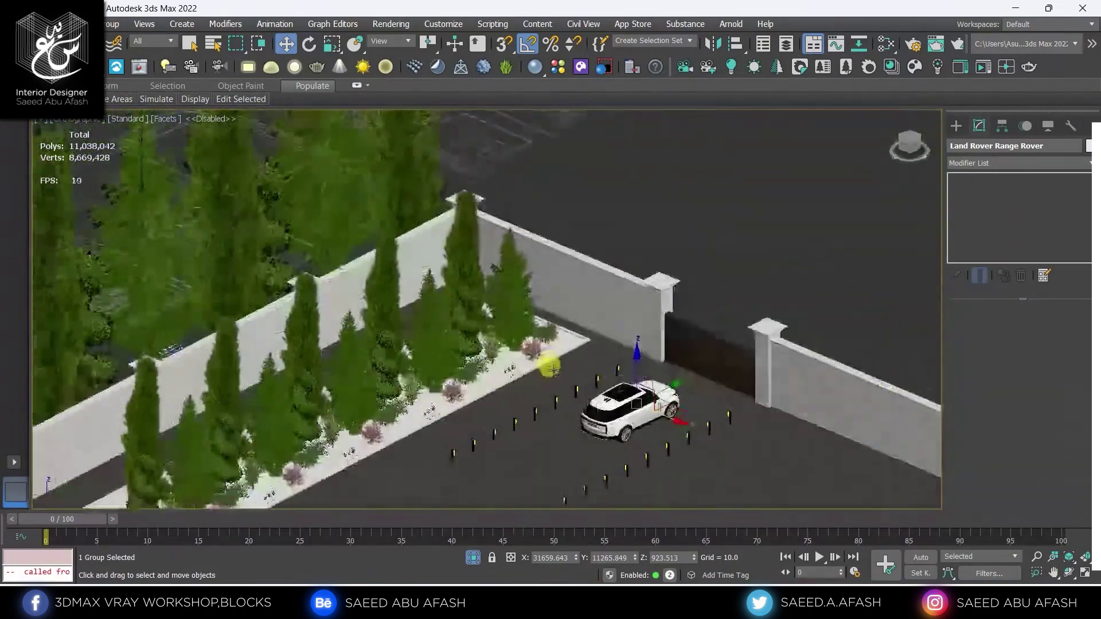
scroll(514, 295, "up", 3)
left_click(514, 295)
scroll(514, 303, "down", 3)
middle_click_drag(514, 303, 448, 283, "alt")
scroll(544, 382, "up", 5)
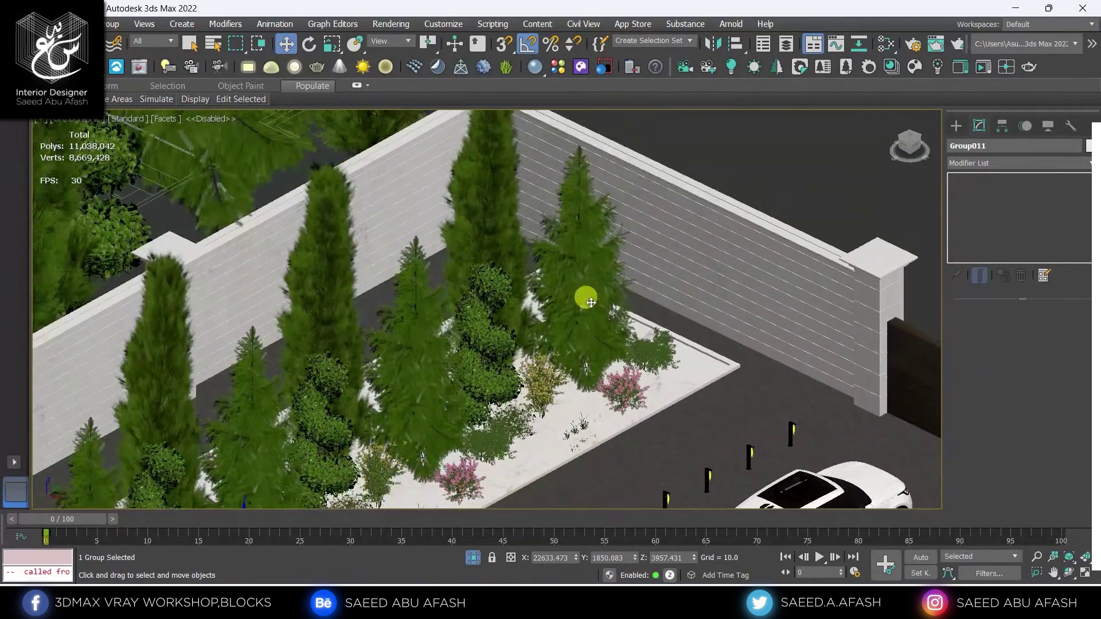
Step: Isolate the tree-and-shrub row with Alt+Q and regroup it as Group030
key("alt+q")
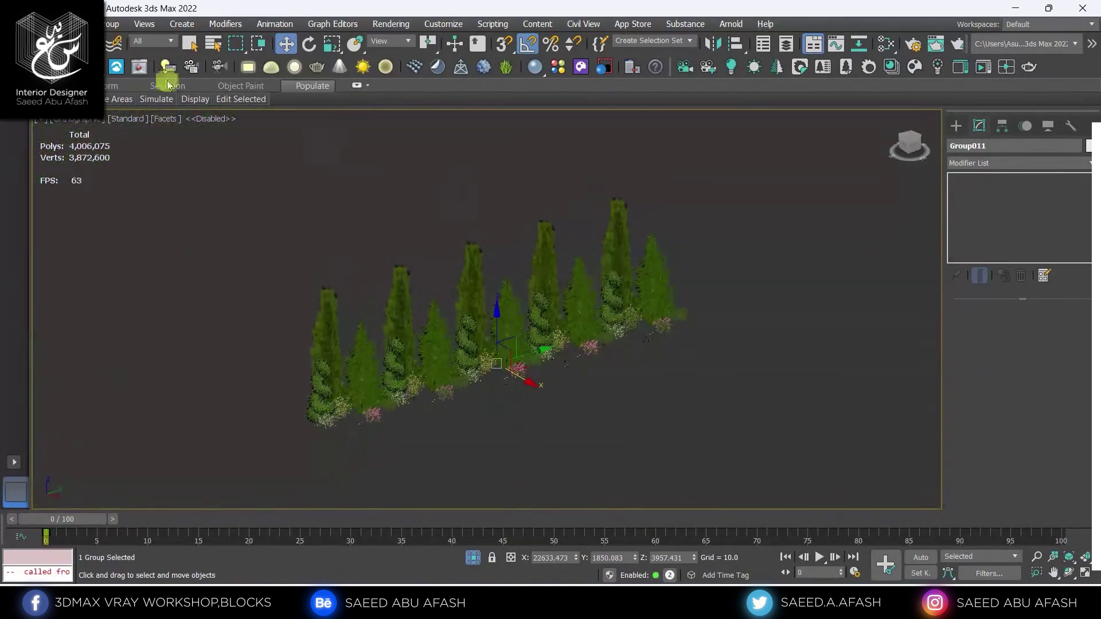
left_click(955, 127)
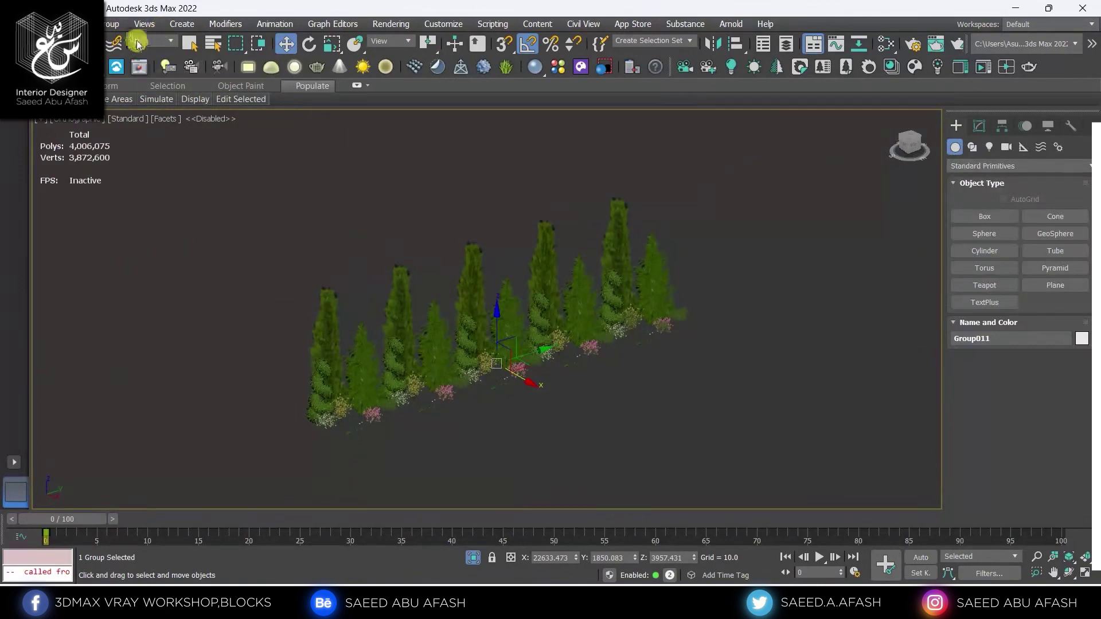
left_click(111, 25)
left_click(140, 43)
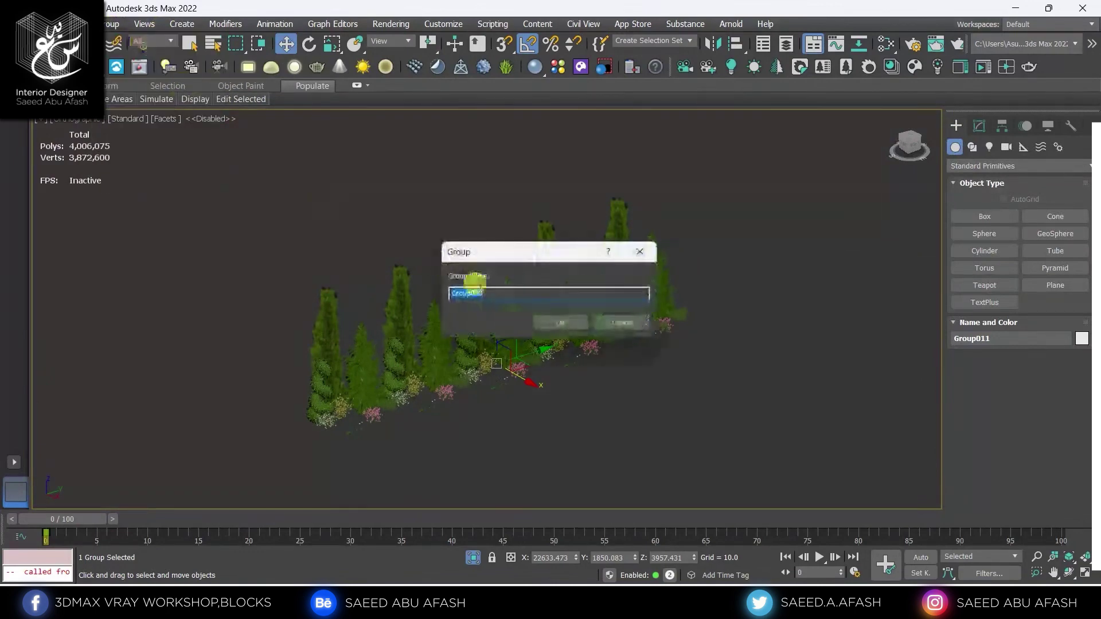
left_click(562, 326)
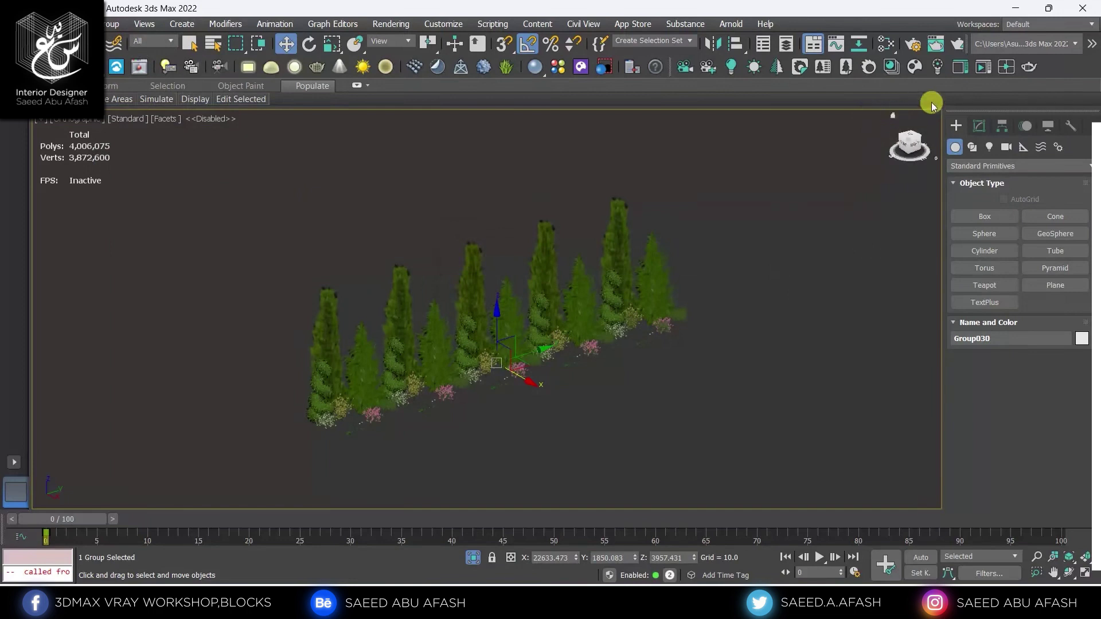
Step: Export the Group030 tree row as Corona proxies, overwriting the existing .cgeo file
left_click(847, 67)
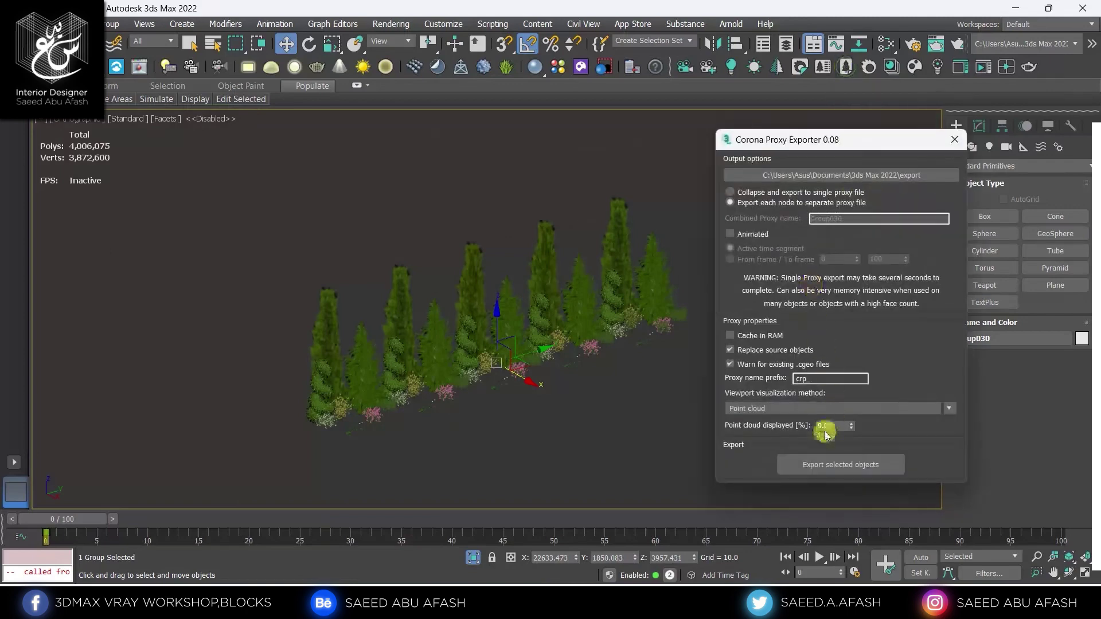
left_click(809, 468)
left_click(596, 320)
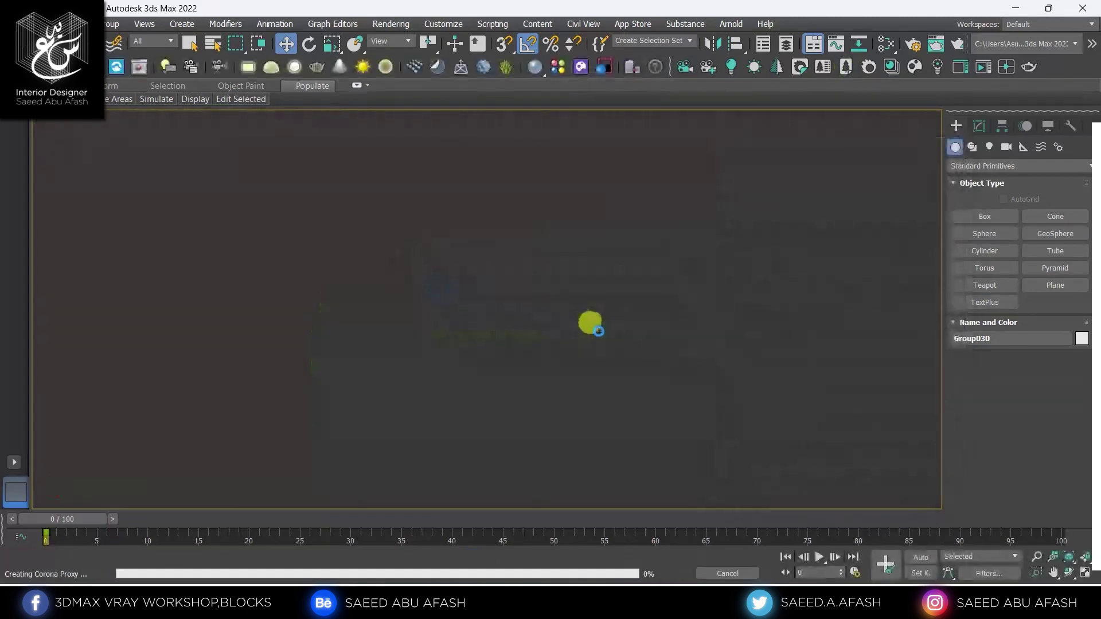